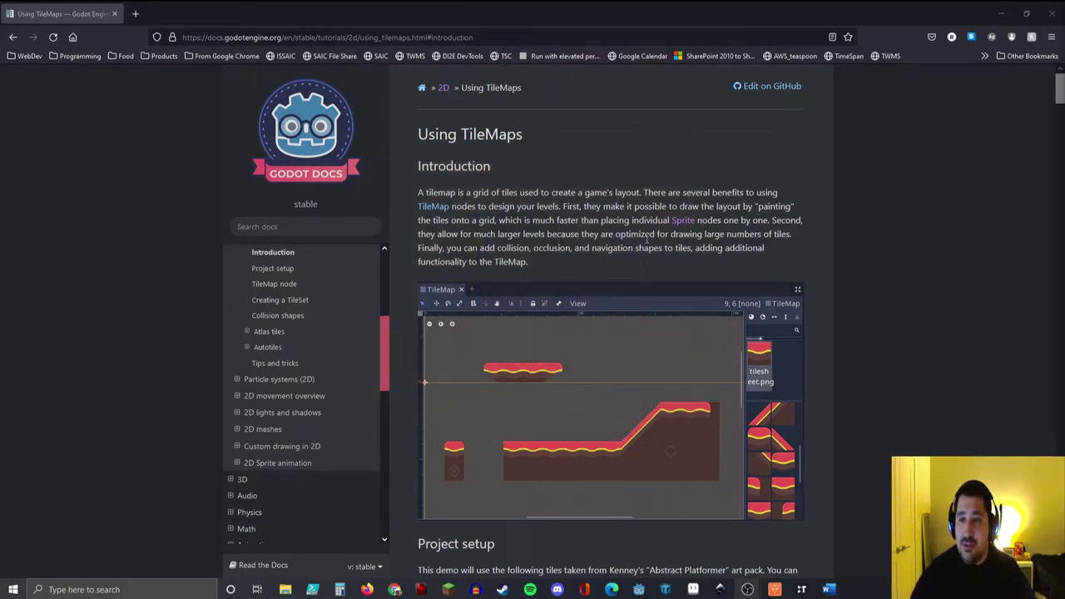
Step: Review the TileMaps tutorial's project setup section and Kenney's Abstract Platformer asset page, ending back on the tutorial
{"action": "scroll", "coordinate": [522, 243], "scroll_direction": "down", "scroll_amount": 2}
{"action": "scroll", "coordinate": [533, 254], "scroll_direction": "down", "scroll_amount": 1}
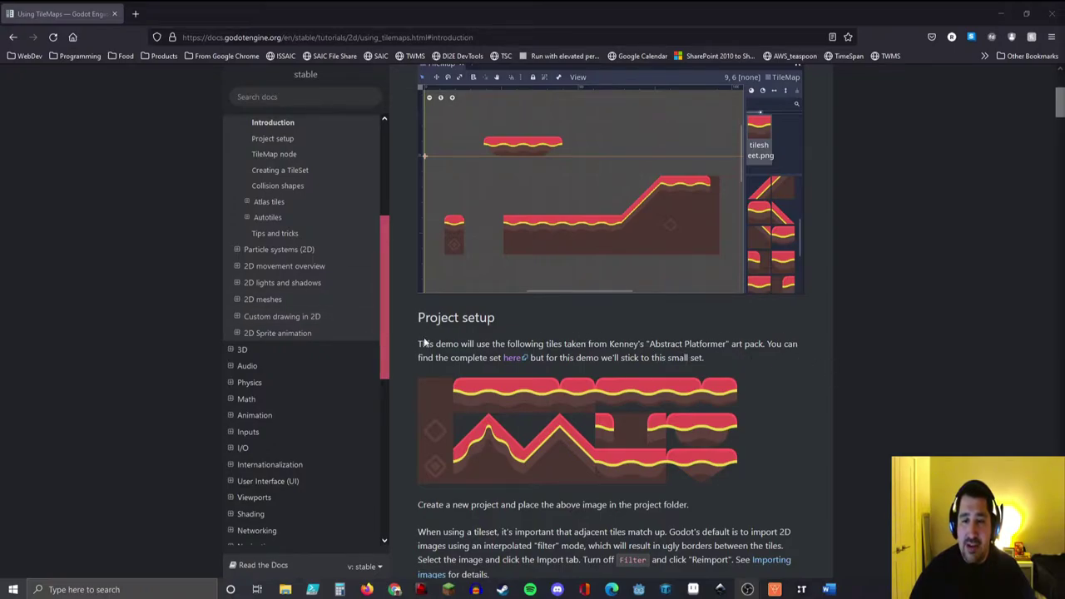
{"action": "left_click", "coordinate": [509, 358]}
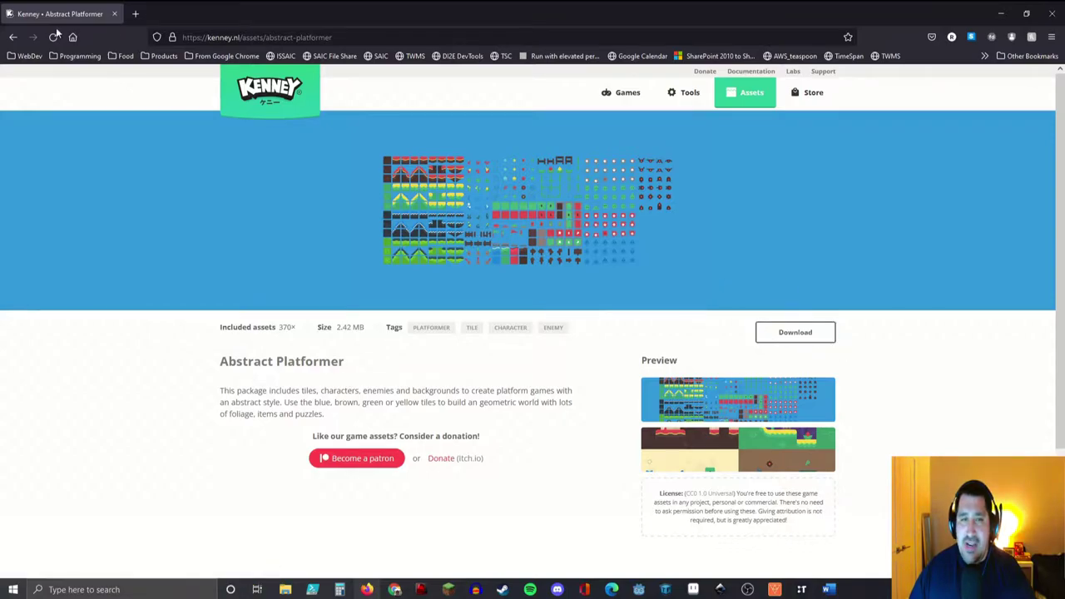
{"action": "left_click", "coordinate": [13, 37]}
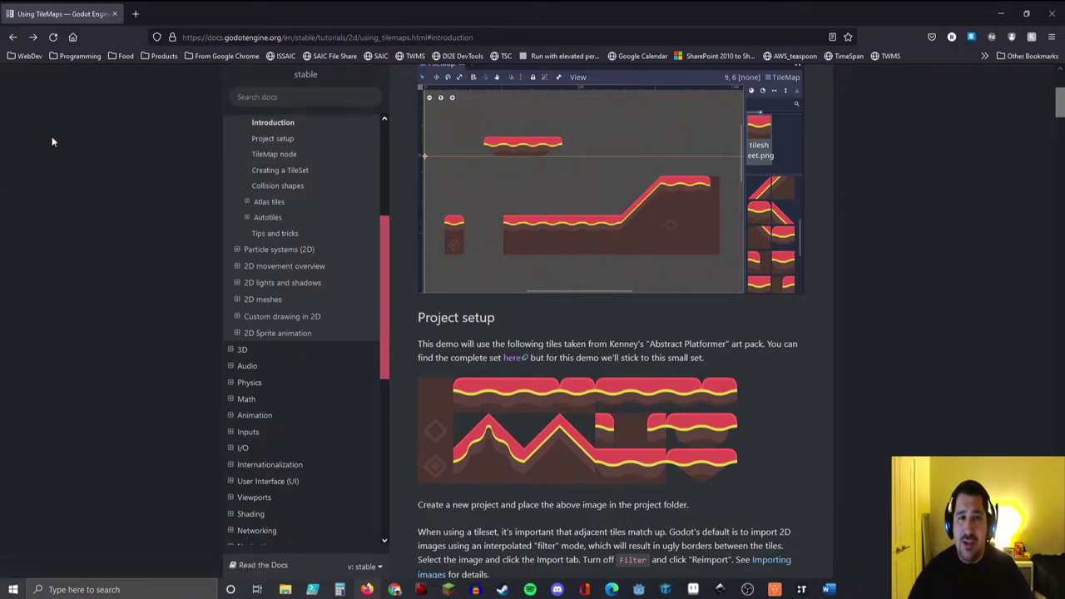
Step: Switch to Aseprite, bring up the tilesheet_complete.png sprite and clear its existing selection
{"action": "left_click", "coordinate": [703, 591]}
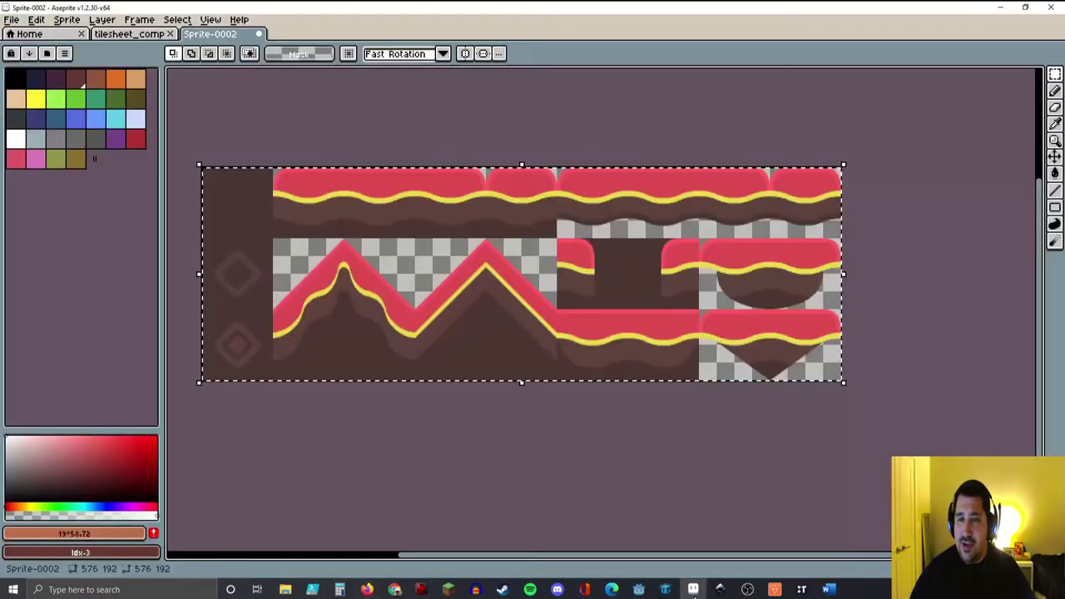
{"action": "left_click", "coordinate": [136, 38]}
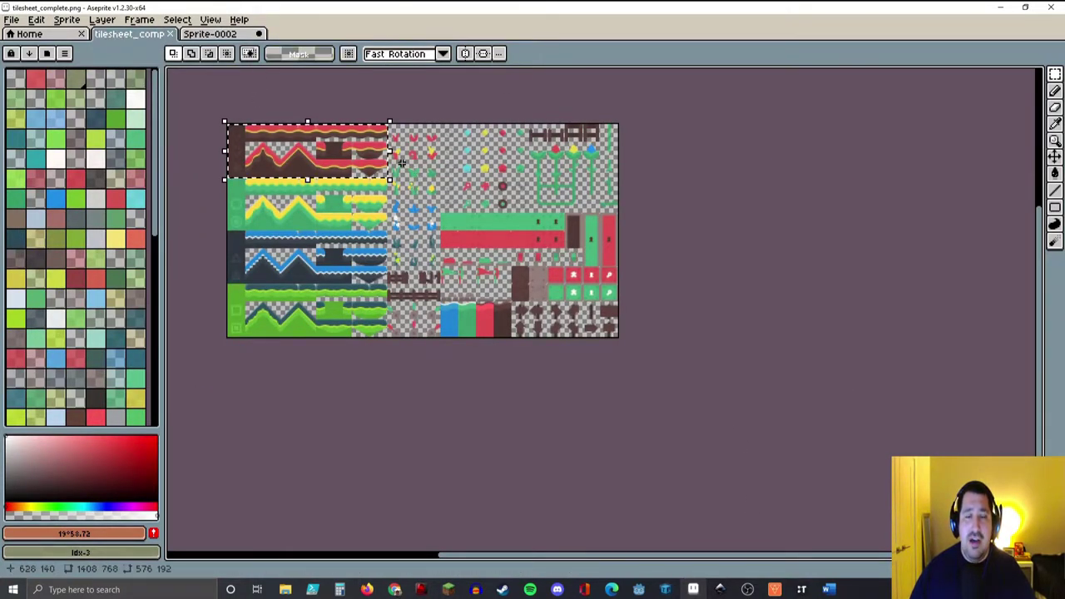
{"action": "key", "text": "ctrl+d"}
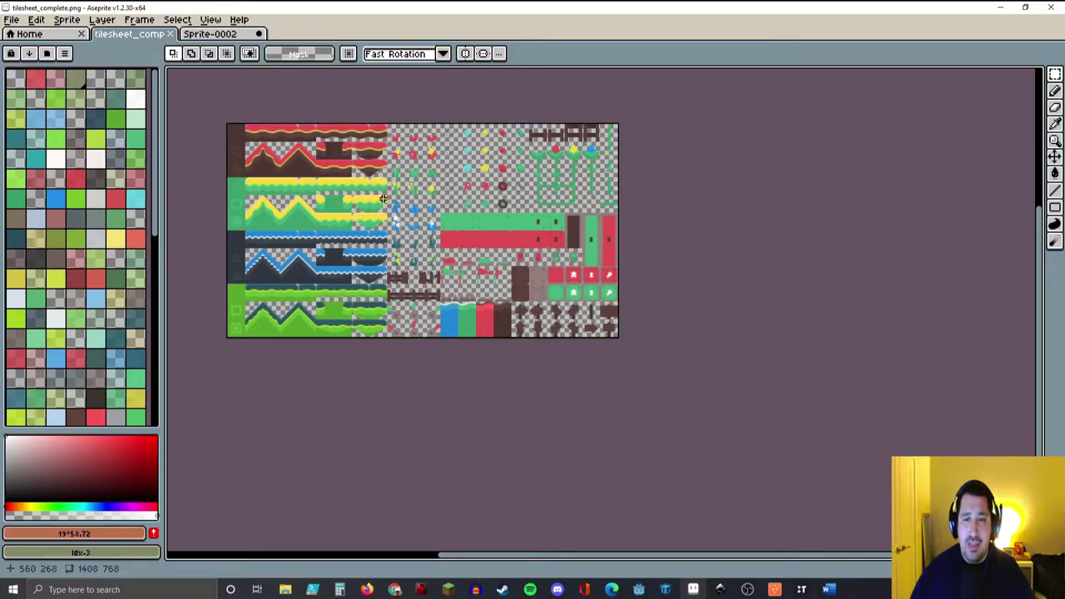
Step: Select the 576 by 192 pixel block of red and brown terrain tiles at the tilesheet's upper-left corner
{"action": "scroll", "coordinate": [383, 198], "scroll_direction": "up", "scroll_amount": 1}
{"action": "middle_click_drag", "start_coordinate": [383, 198], "coordinate": [484, 250]}
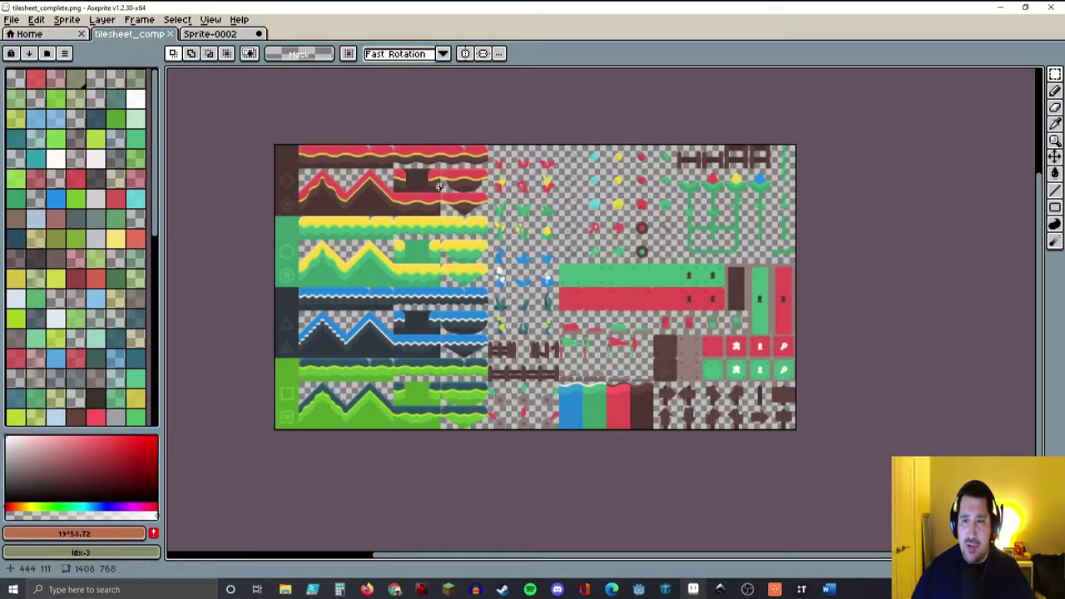
{"action": "scroll", "coordinate": [388, 154], "scroll_direction": "up", "scroll_amount": 2}
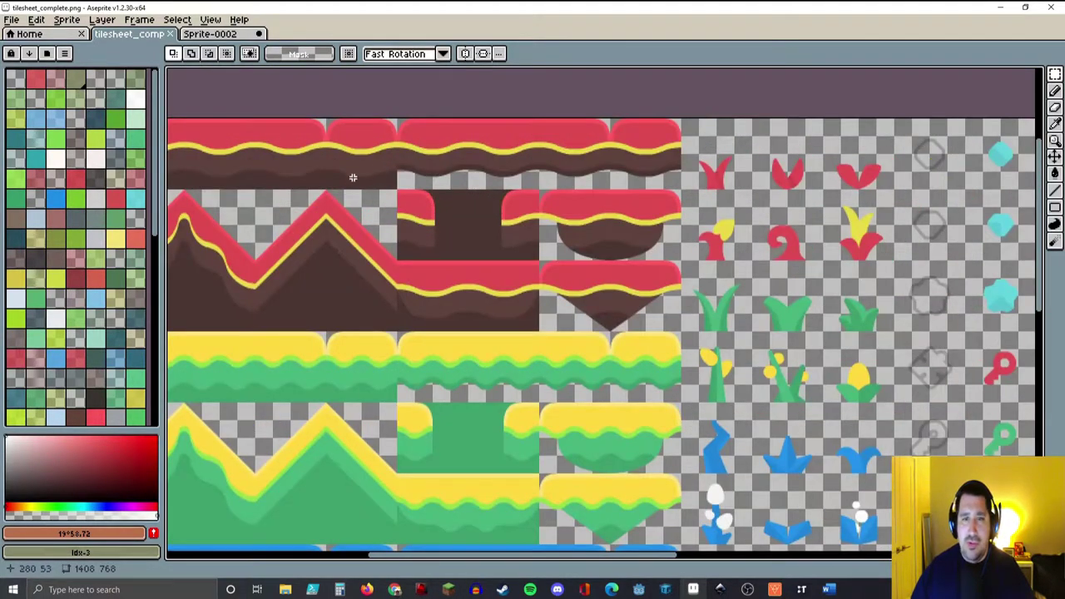
{"action": "middle_click_drag", "start_coordinate": [353, 177], "coordinate": [488, 181]}
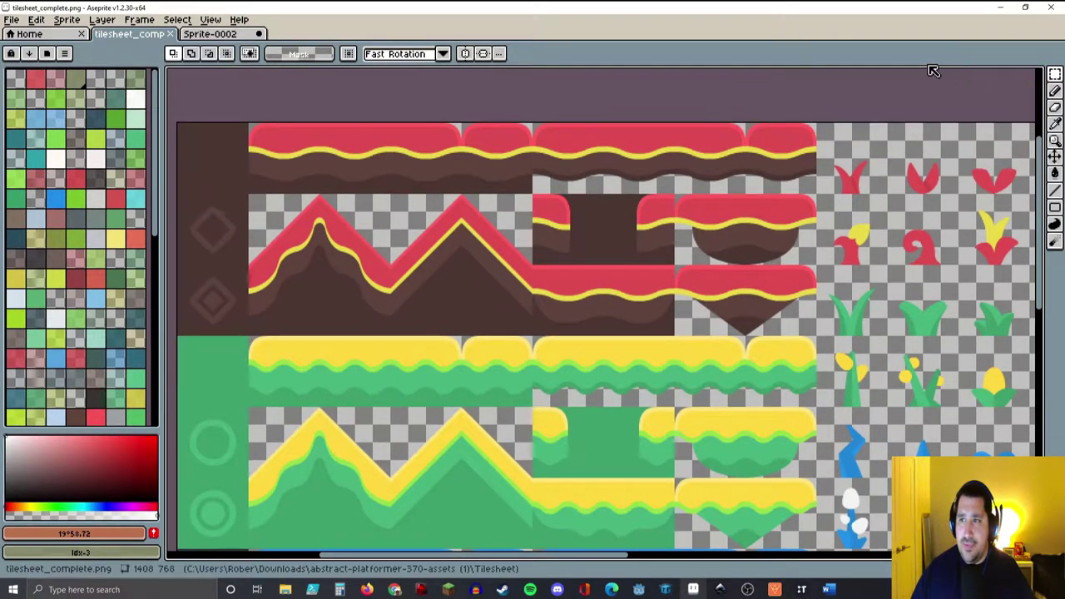
{"action": "scroll", "coordinate": [176, 137], "scroll_direction": "up", "scroll_amount": 2}
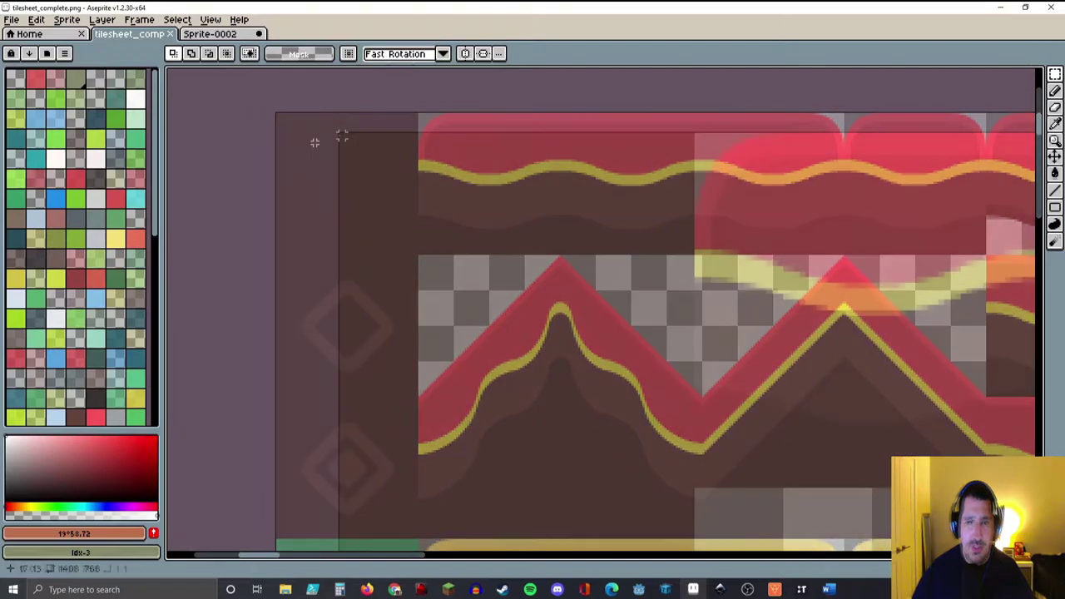
{"action": "left_click_drag", "start_coordinate": [340, 136], "coordinate": [608, 274]}
{"action": "scroll", "coordinate": [609, 274], "scroll_direction": "up", "scroll_amount": 4}
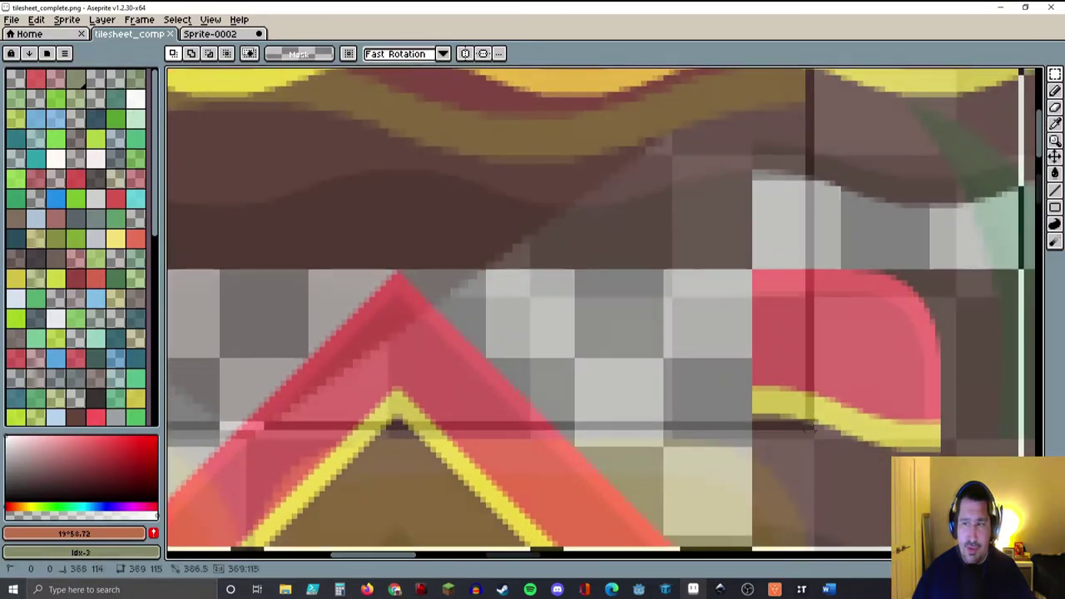
{"action": "scroll", "coordinate": [814, 322], "scroll_direction": "up", "scroll_amount": 2}
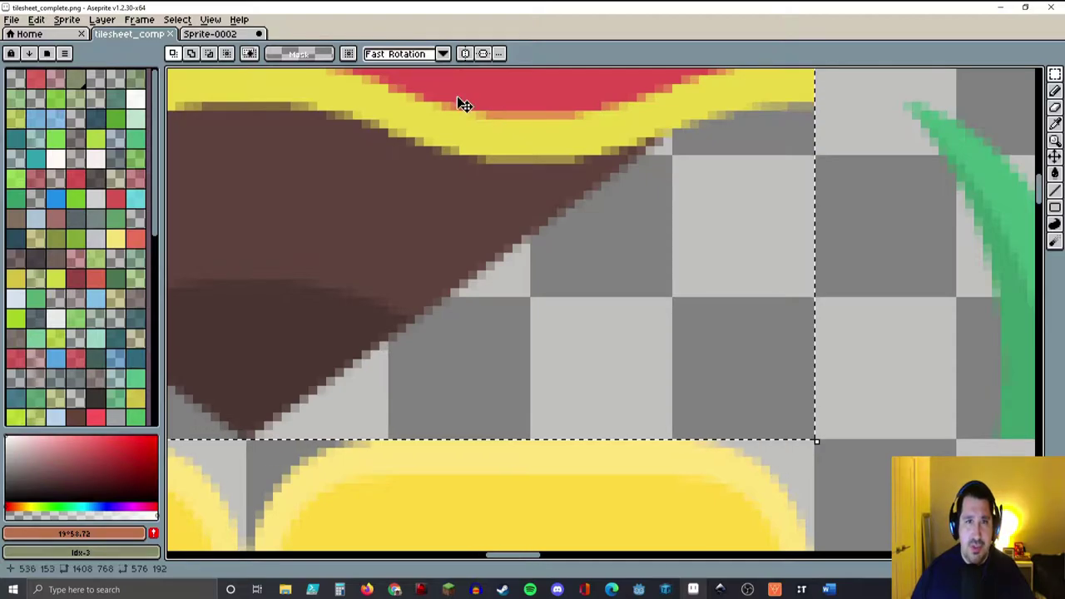
Step: Close Sprite-0002 without saving it and create a new transparent RGBA sprite, 1920 by 1080 pixels
{"action": "left_click", "coordinate": [260, 36]}
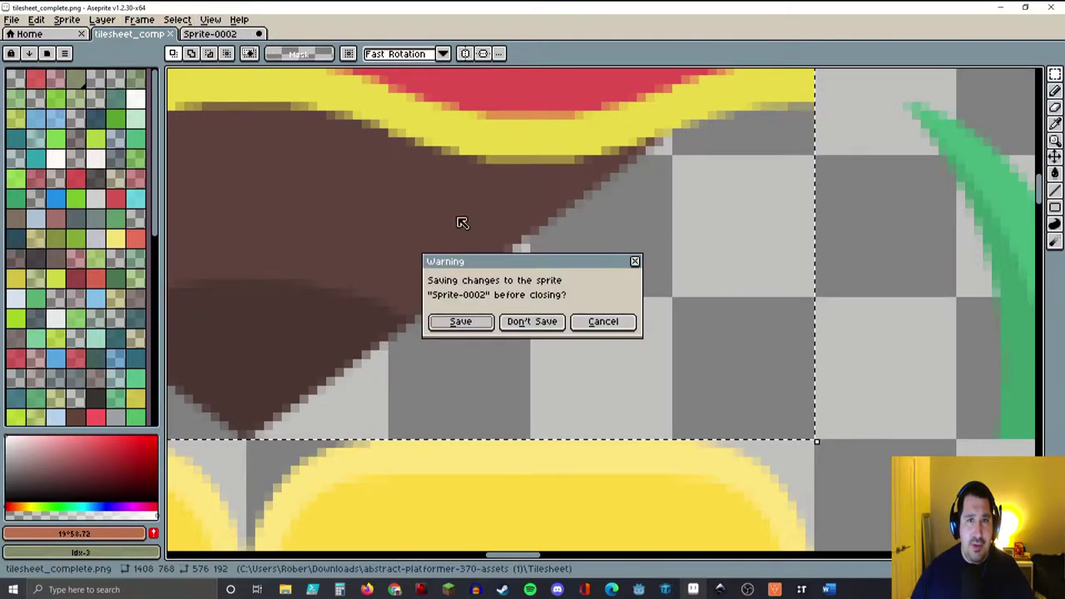
{"action": "left_click", "coordinate": [552, 326]}
{"action": "left_click", "coordinate": [20, 19]}
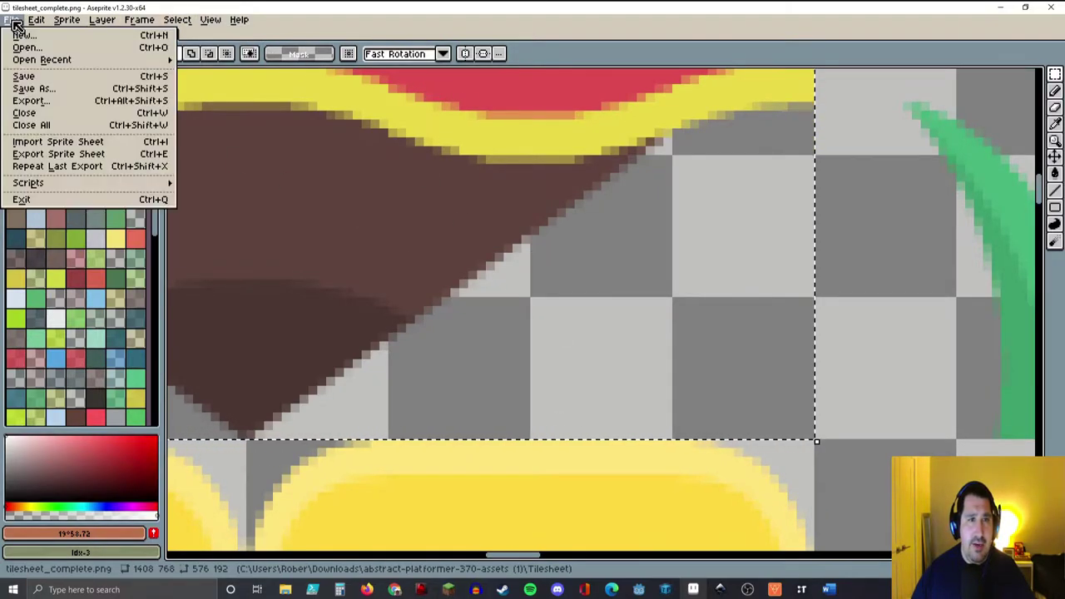
{"action": "left_click", "coordinate": [19, 33]}
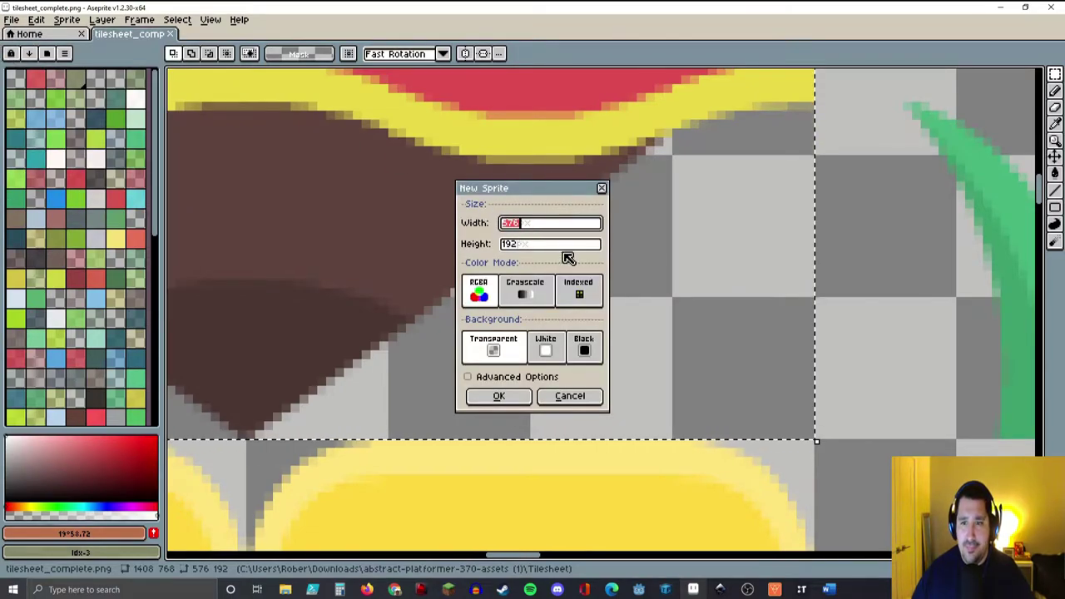
{"action": "type", "text": "1920"}
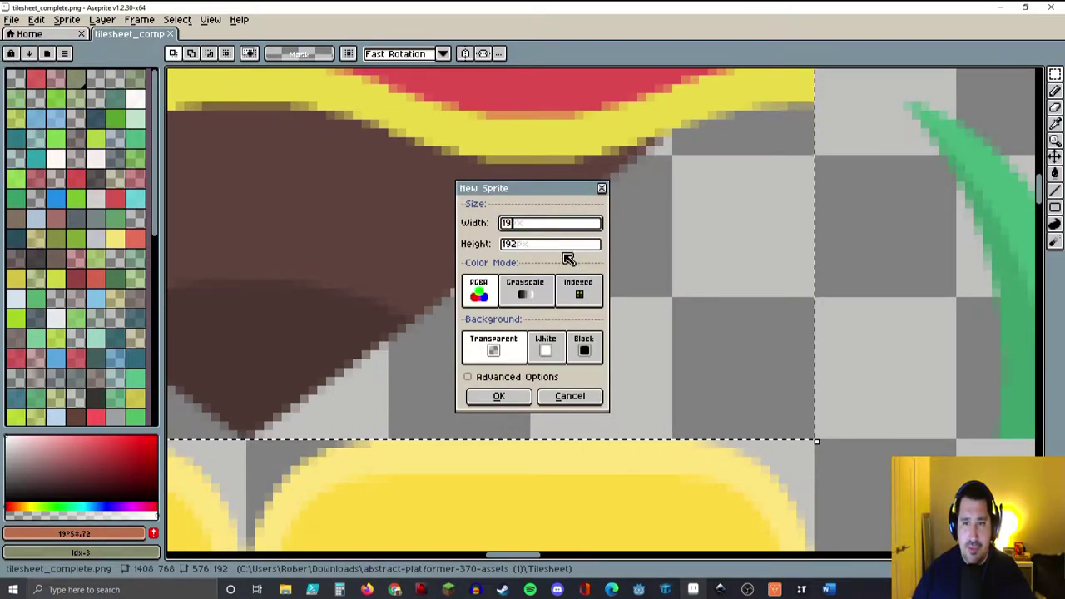
{"action": "key", "text": "Tab"}
{"action": "type", "text": "108"}
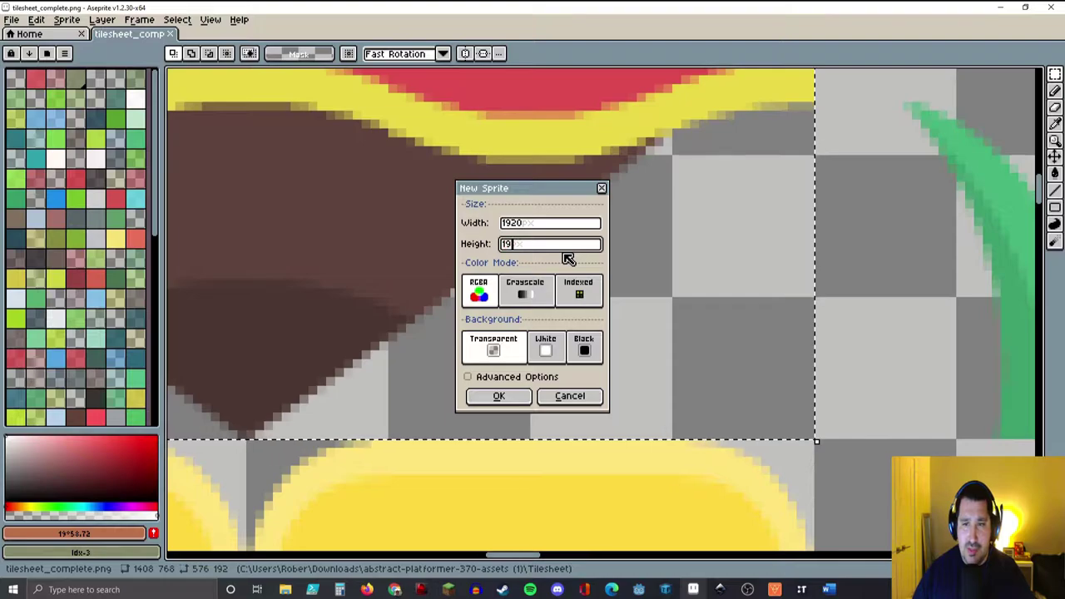
{"action": "type", "text": "0"}
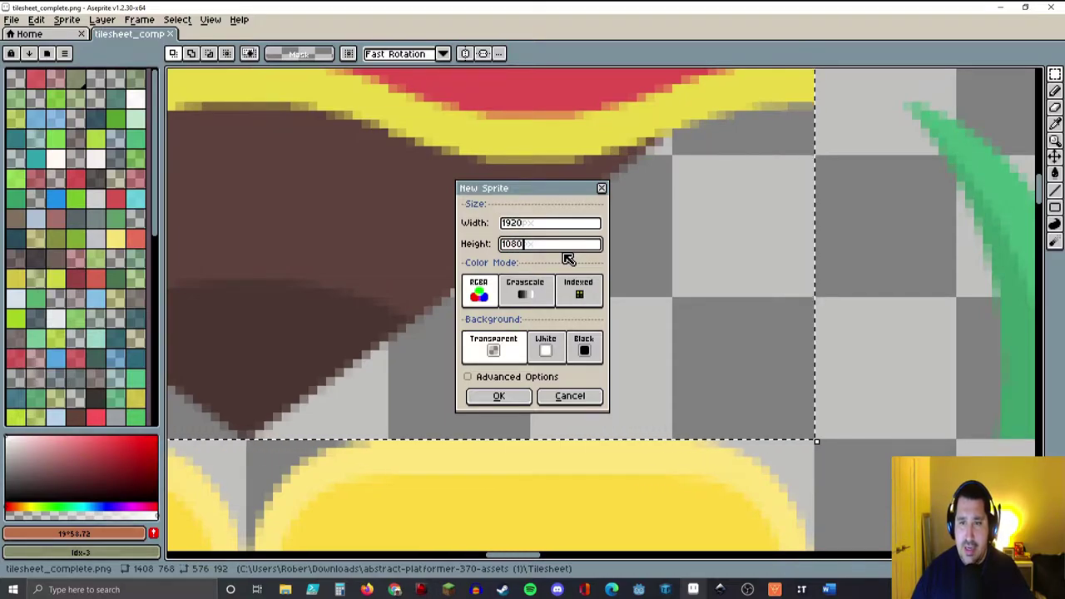
{"action": "key", "text": "Return"}
Step: Paste the red and brown tile block into the new blank sprite
{"action": "scroll", "coordinate": [504, 210], "scroll_direction": "down", "scroll_amount": 5}
{"action": "scroll", "coordinate": [505, 210], "scroll_direction": "up", "scroll_amount": 2}
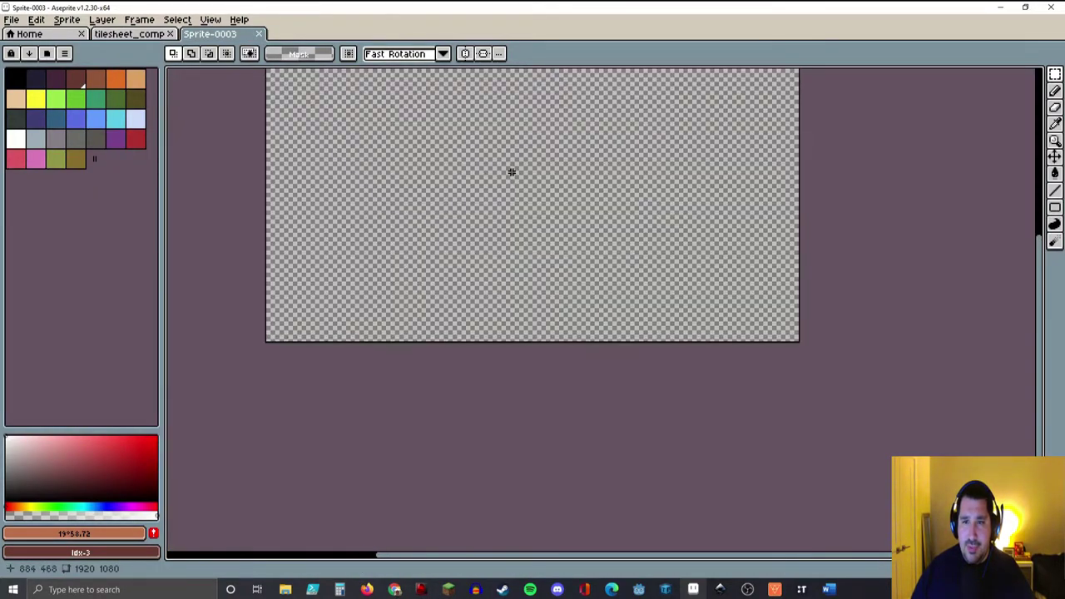
{"action": "middle_click_drag", "start_coordinate": [509, 168], "coordinate": [494, 211]}
{"action": "scroll", "coordinate": [495, 212], "scroll_direction": "down", "scroll_amount": 1}
{"action": "key", "text": "ctrl+v"}
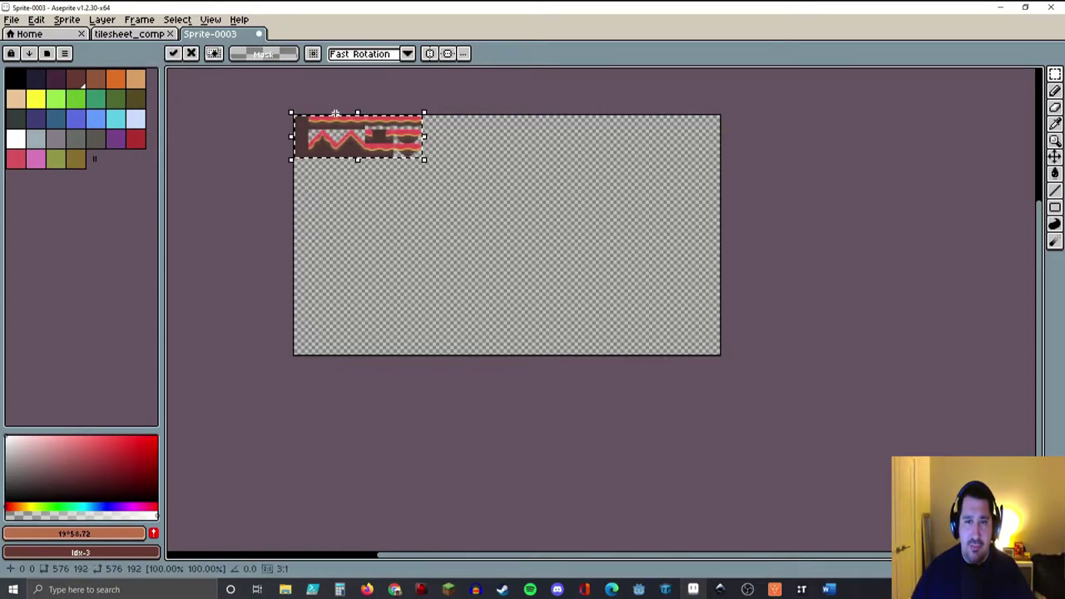
{"action": "scroll", "coordinate": [333, 113], "scroll_direction": "up", "scroll_amount": 1}
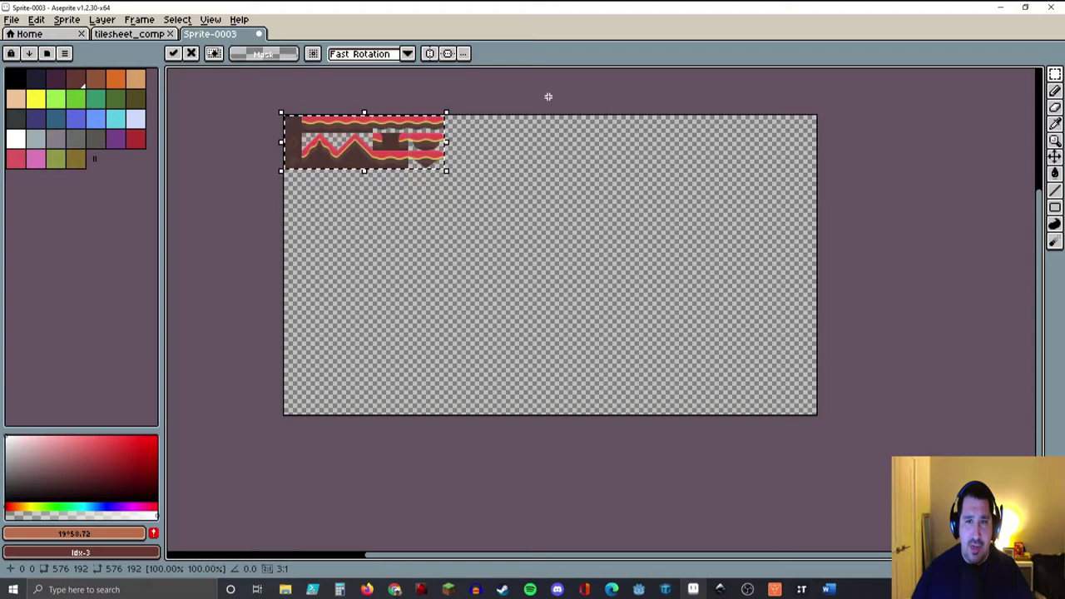
Step: Trim the new sprite to the pasted tile block and clear the selection
{"action": "left_click", "coordinate": [68, 20]}
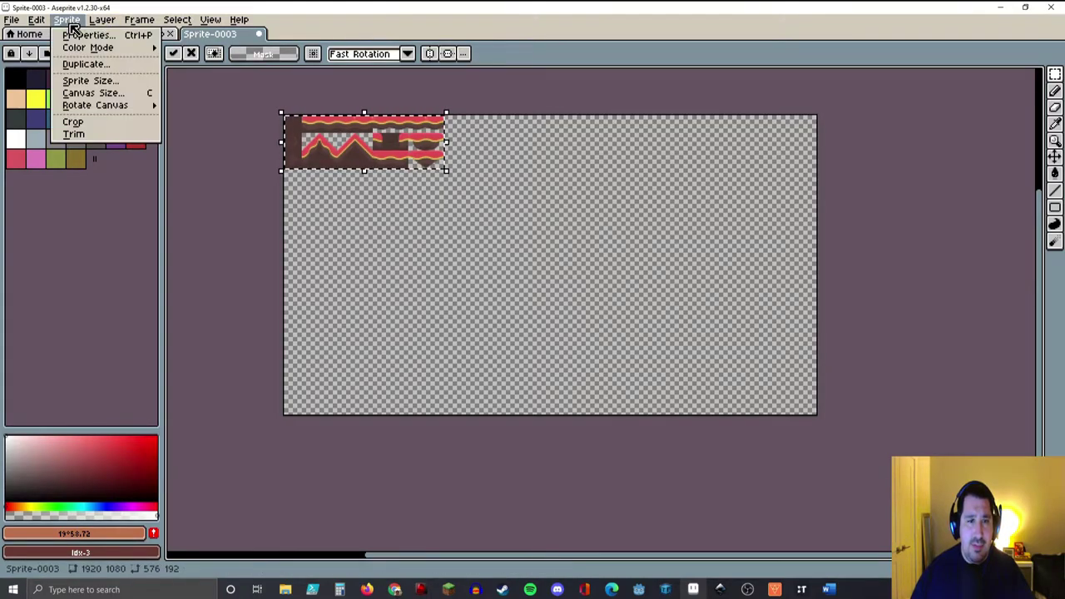
{"action": "left_click", "coordinate": [75, 136]}
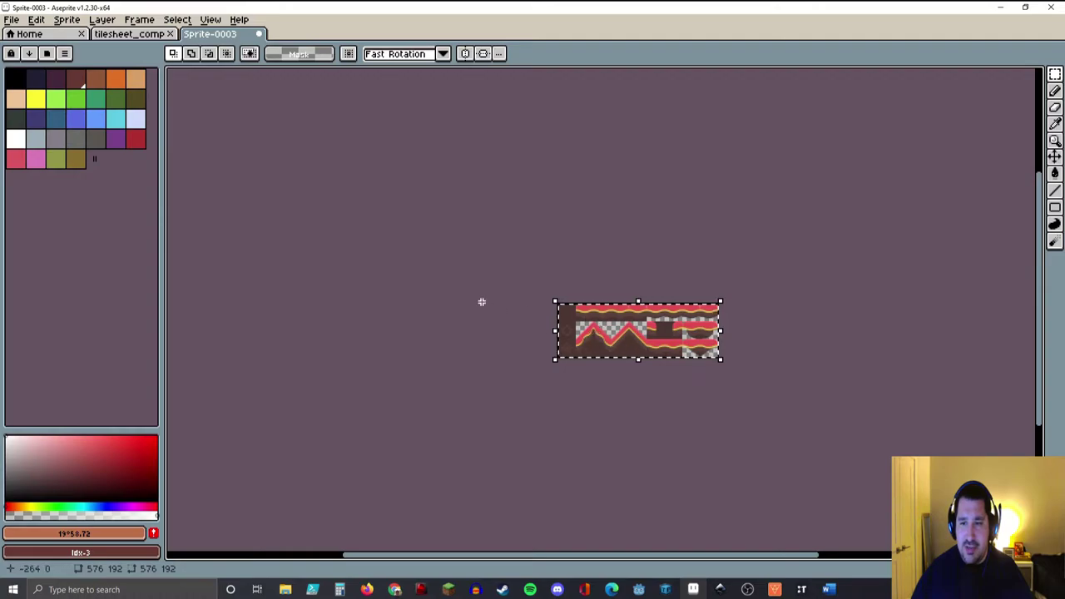
{"action": "key", "text": "ctrl+d"}
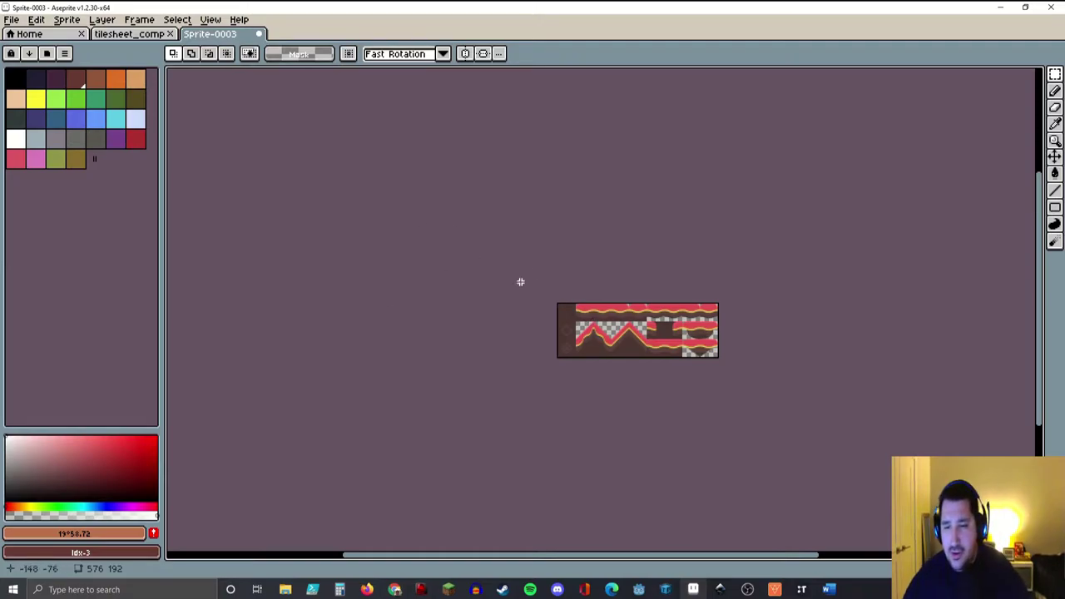
Step: Switch to Godot and create a new project named tiled in its own folder with the OpenGL ES 3.0 renderer
{"action": "left_click", "coordinate": [638, 589]}
{"action": "left_click", "coordinate": [724, 553]}
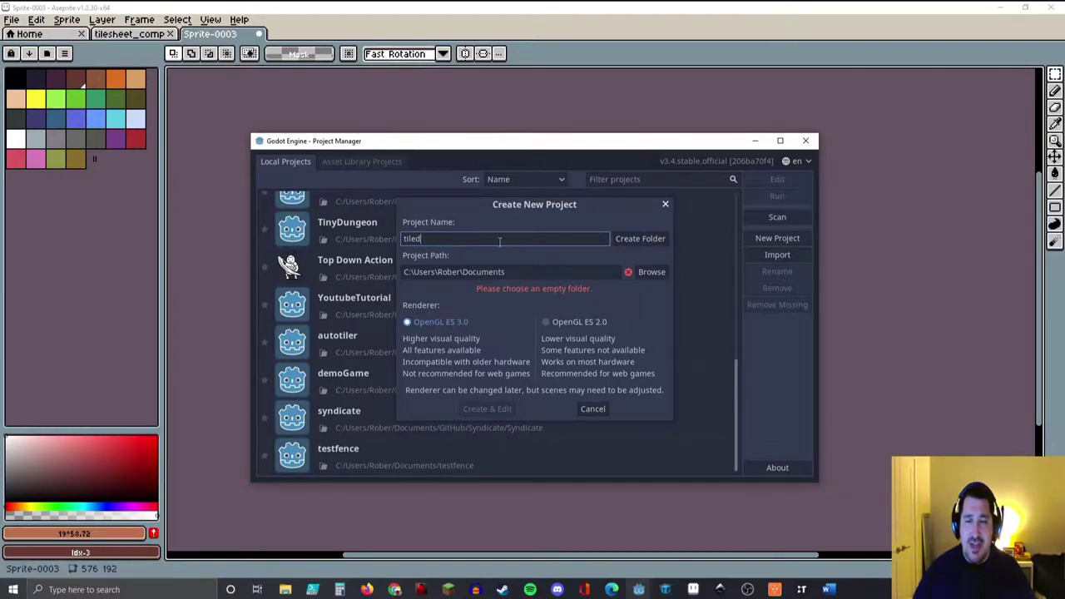
{"action": "left_click", "coordinate": [641, 238]}
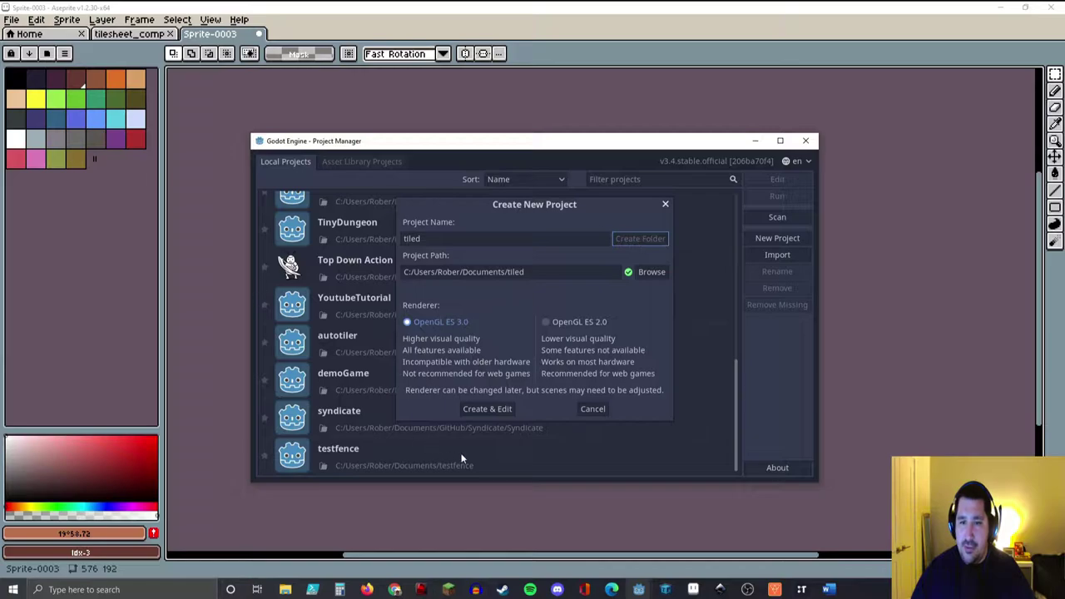
{"action": "left_click", "coordinate": [485, 409]}
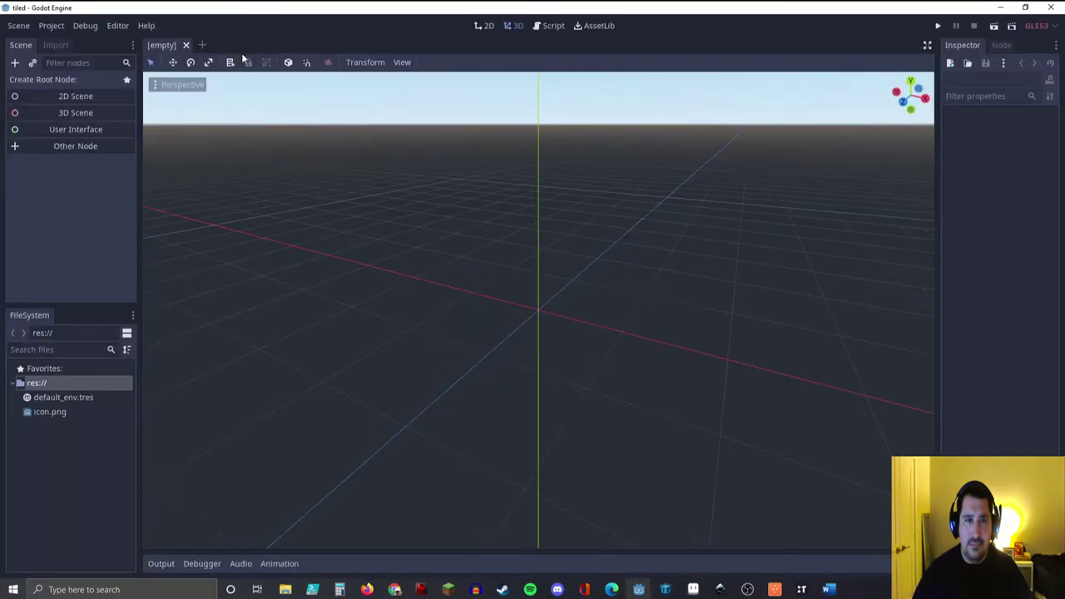
Step: Create a 2D scene root node and rename it world
{"action": "left_click", "coordinate": [61, 95]}
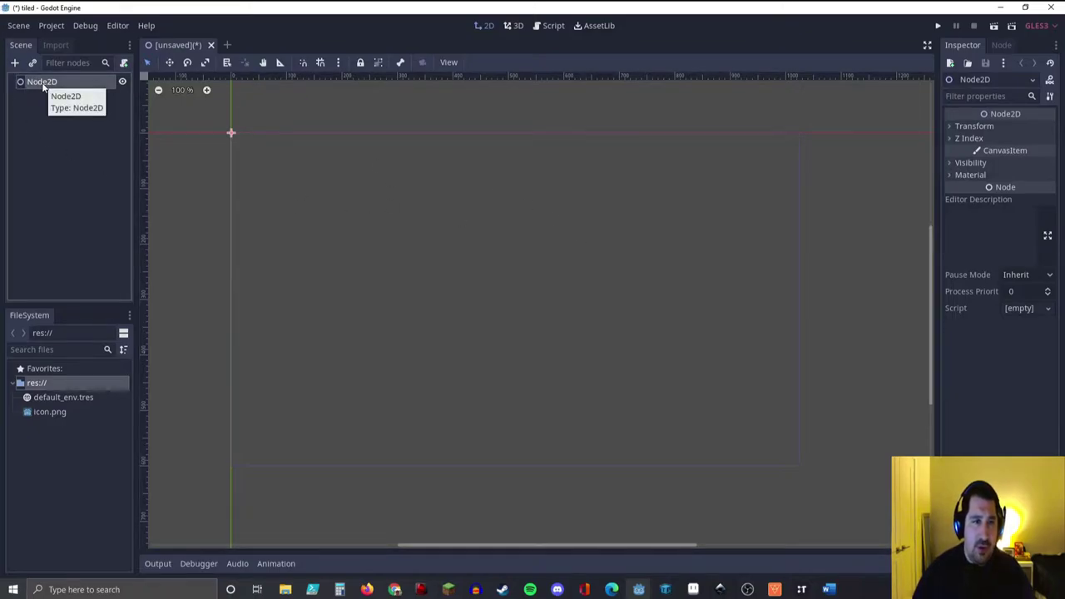
{"action": "double_click", "coordinate": [43, 82]}
{"action": "type", "text": "world"}
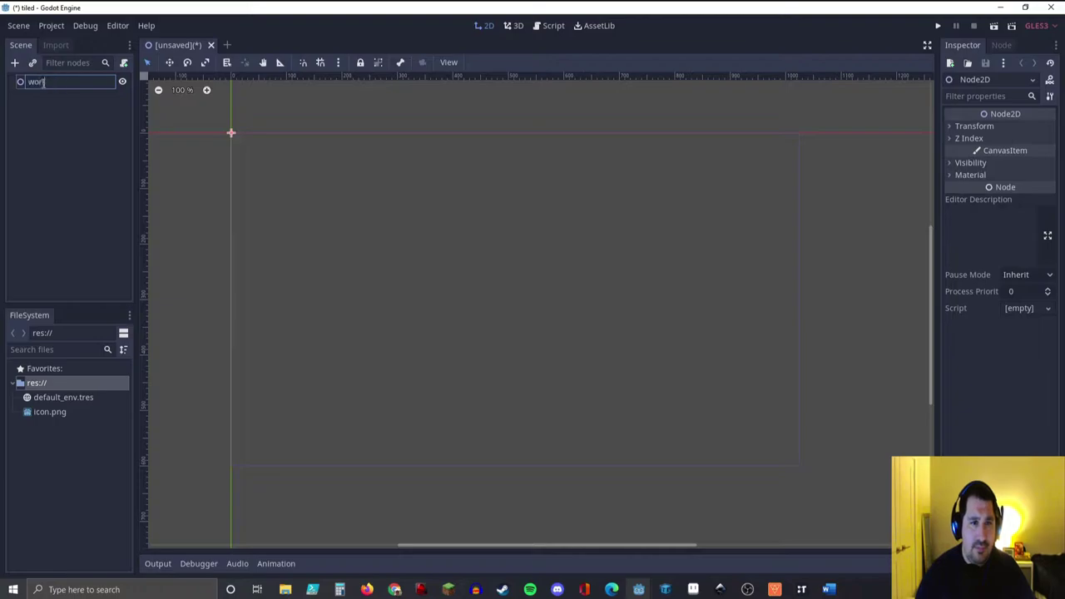
{"action": "key", "text": "Return"}
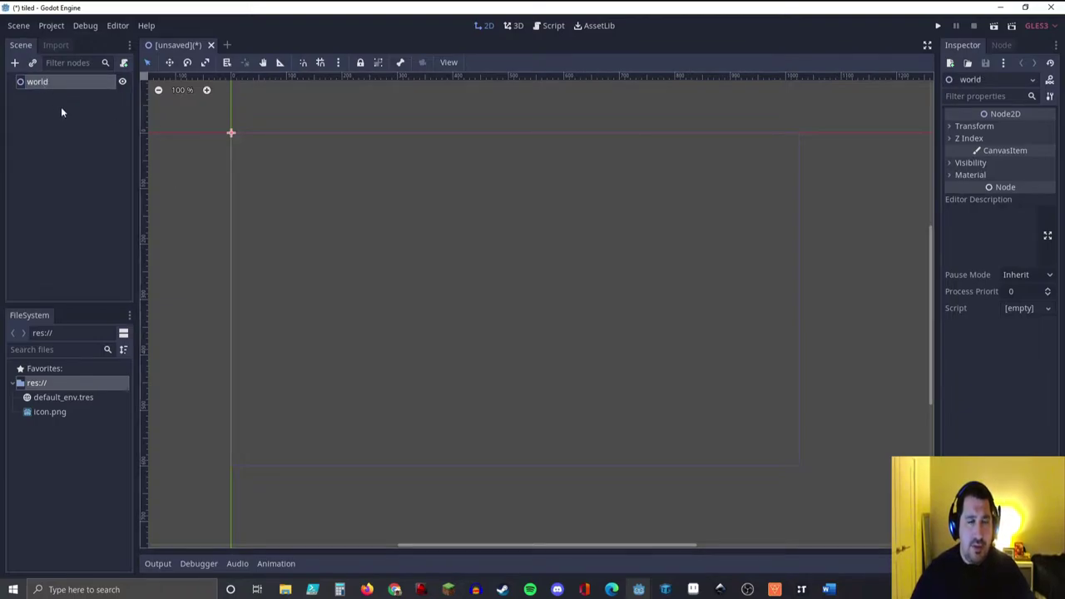
Step: In the project's display window settings, set the stretch mode to 2d and the stretch aspect to keep
{"action": "left_click", "coordinate": [57, 30]}
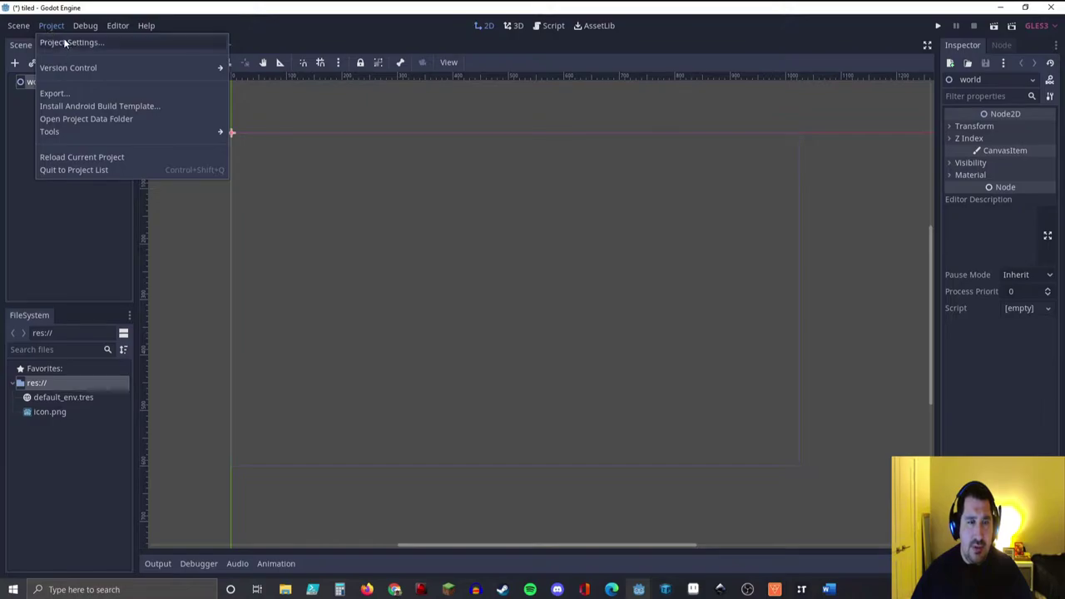
{"action": "left_click", "coordinate": [52, 42]}
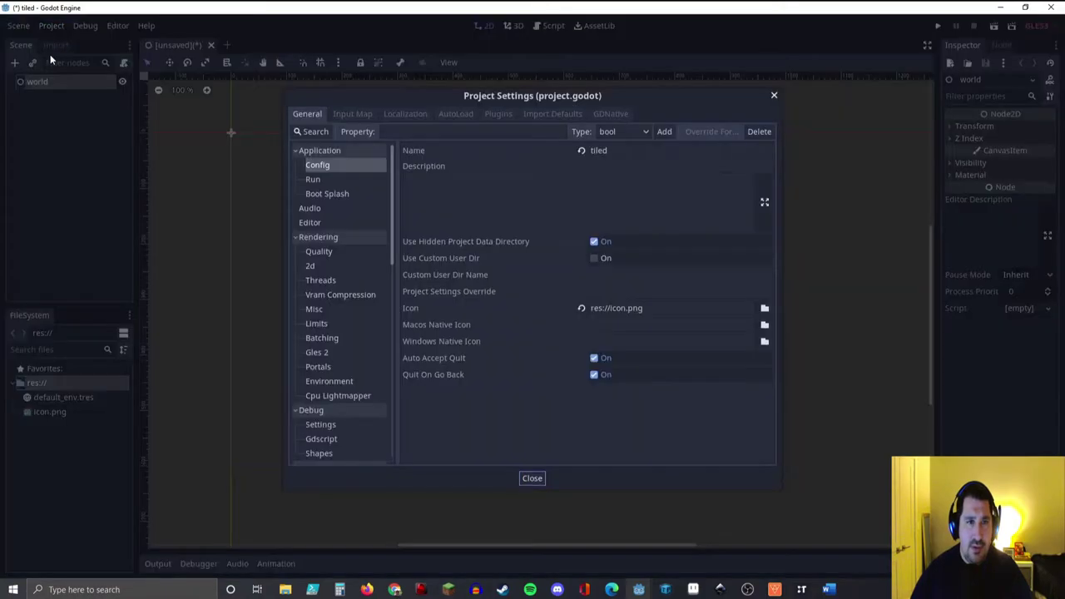
{"action": "scroll", "coordinate": [333, 200], "scroll_direction": "down", "scroll_amount": 6}
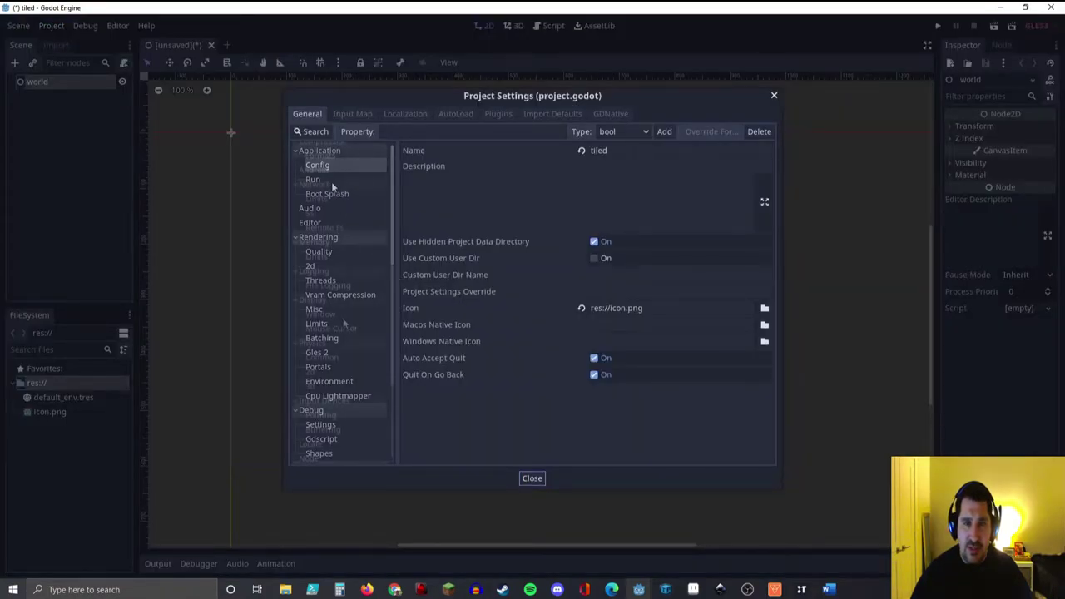
{"action": "left_click", "coordinate": [321, 312]}
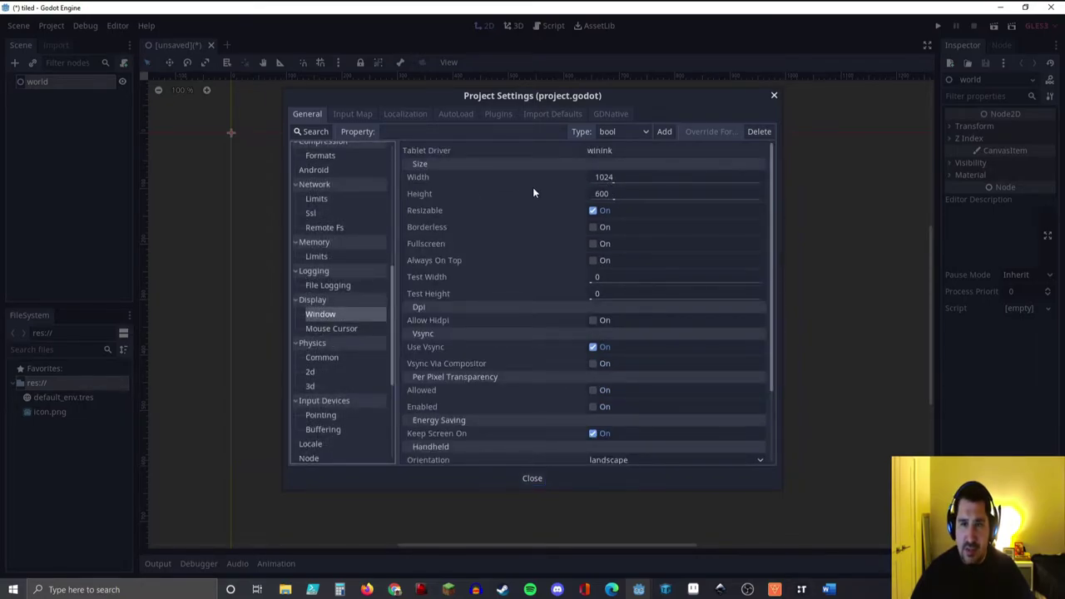
{"action": "scroll", "coordinate": [527, 204], "scroll_direction": "down", "scroll_amount": 3}
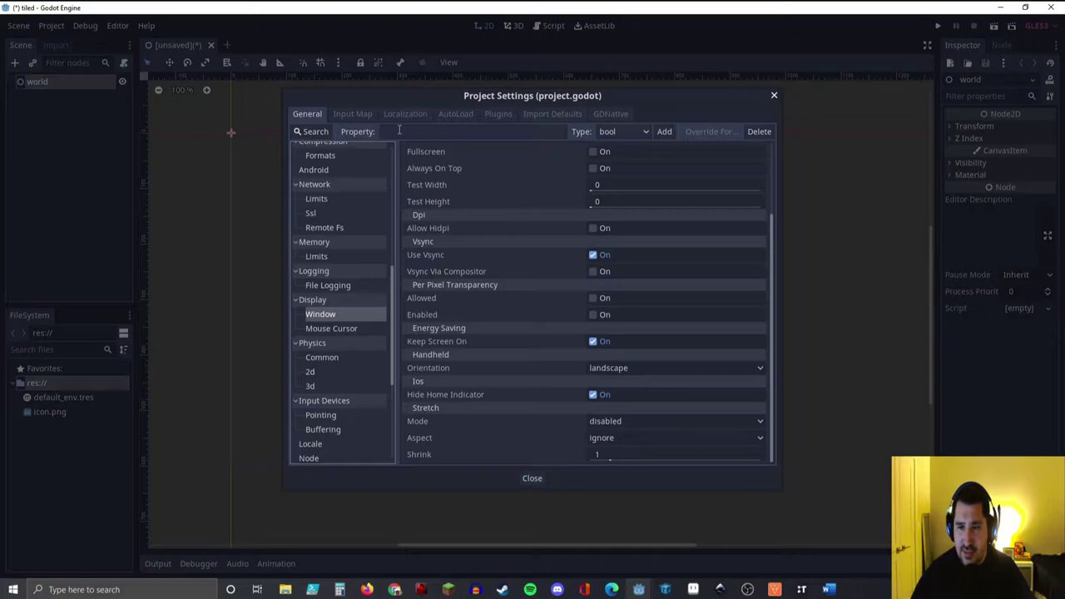
{"action": "left_click", "coordinate": [666, 425]}
{"action": "left_click", "coordinate": [605, 454]}
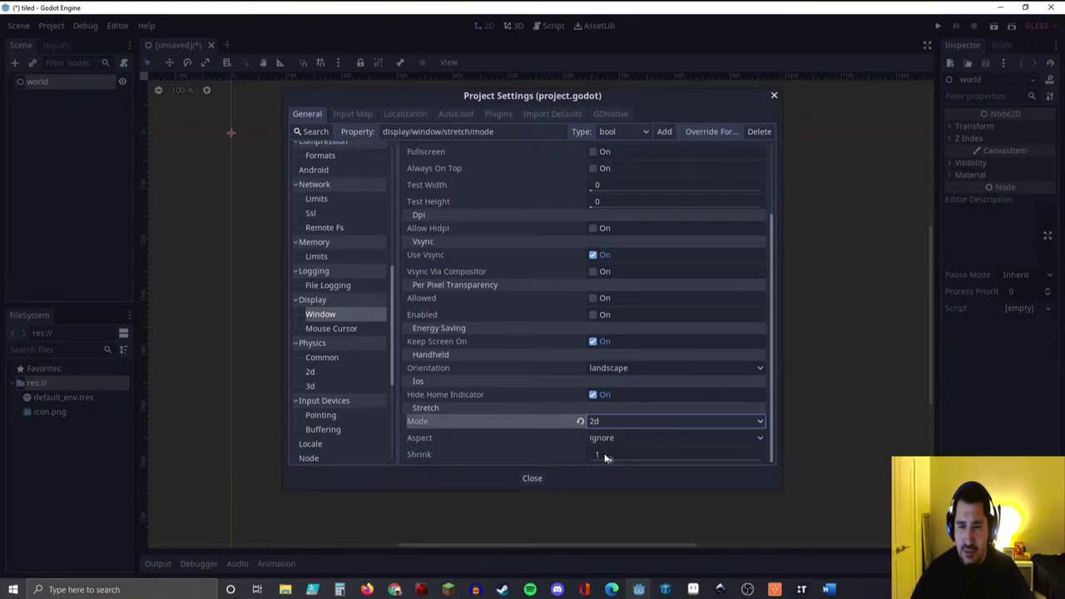
{"action": "left_click", "coordinate": [649, 439]}
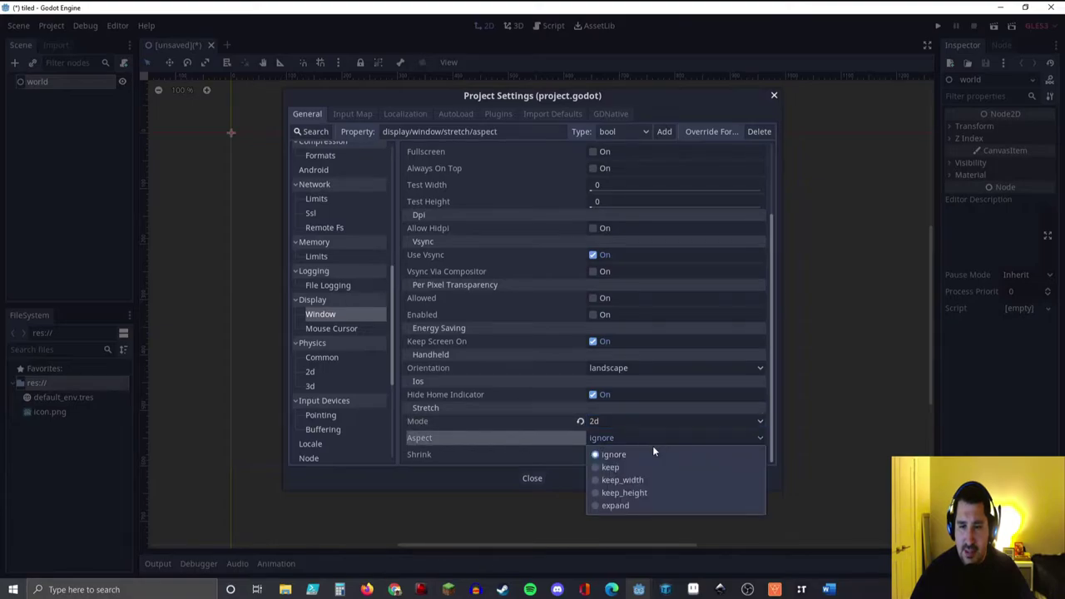
{"action": "left_click", "coordinate": [633, 470]}
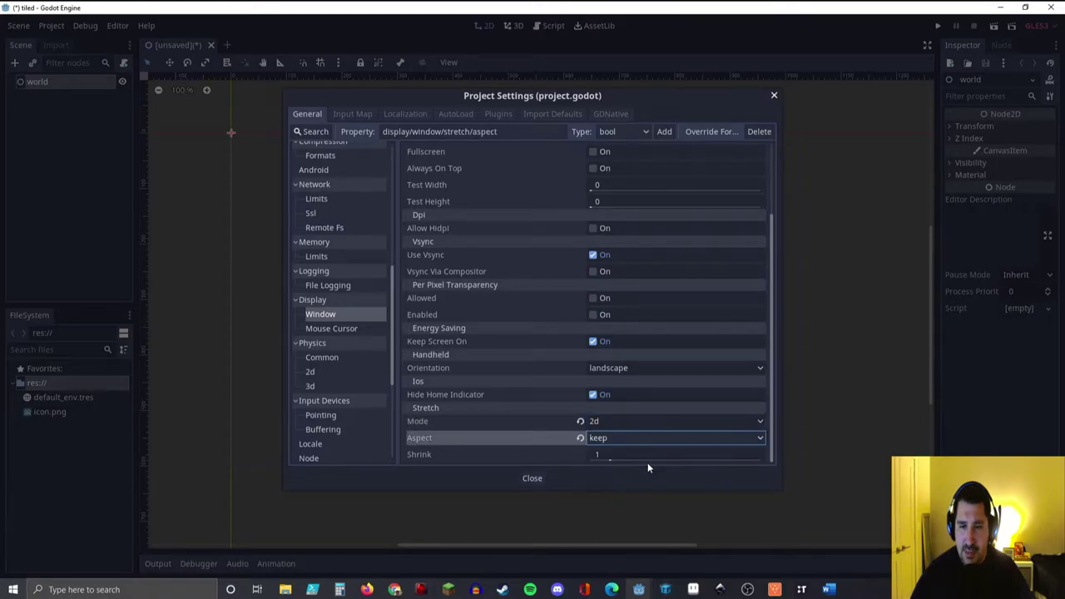
{"action": "left_click", "coordinate": [533, 479]}
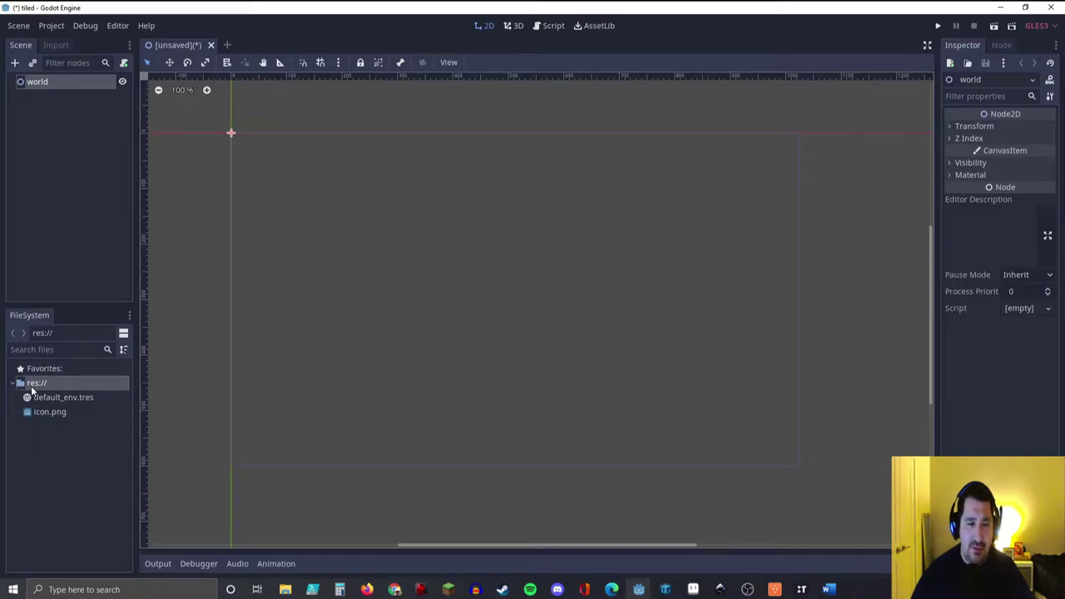
Step: Create a folder named assets in the project's res:// root
{"action": "left_click", "coordinate": [39, 429]}
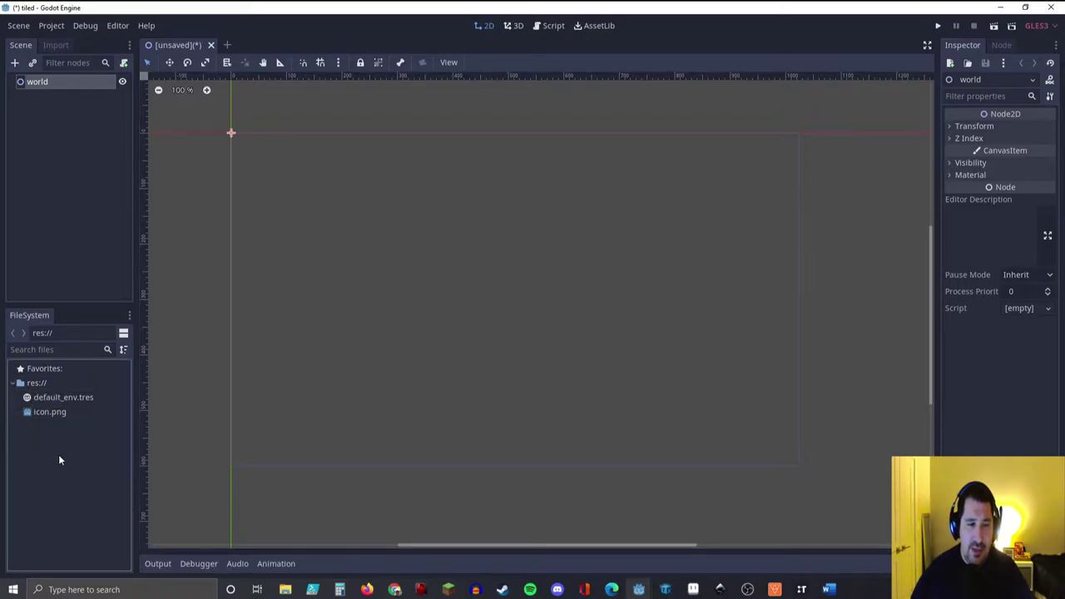
{"action": "right_click", "coordinate": [60, 459]}
{"action": "left_click", "coordinate": [98, 465]}
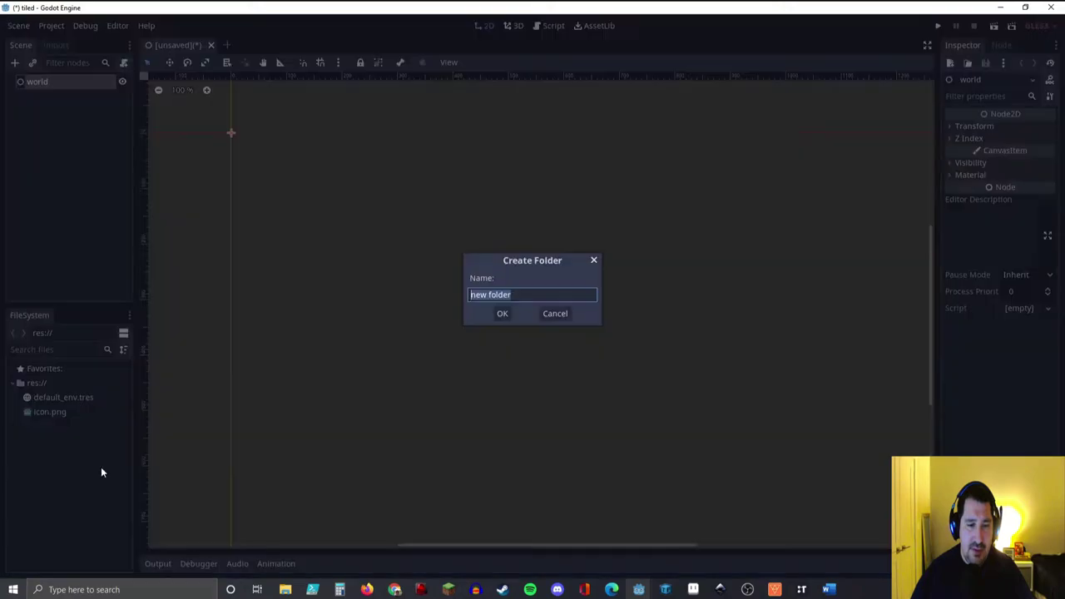
{"action": "type", "text": "assets"}
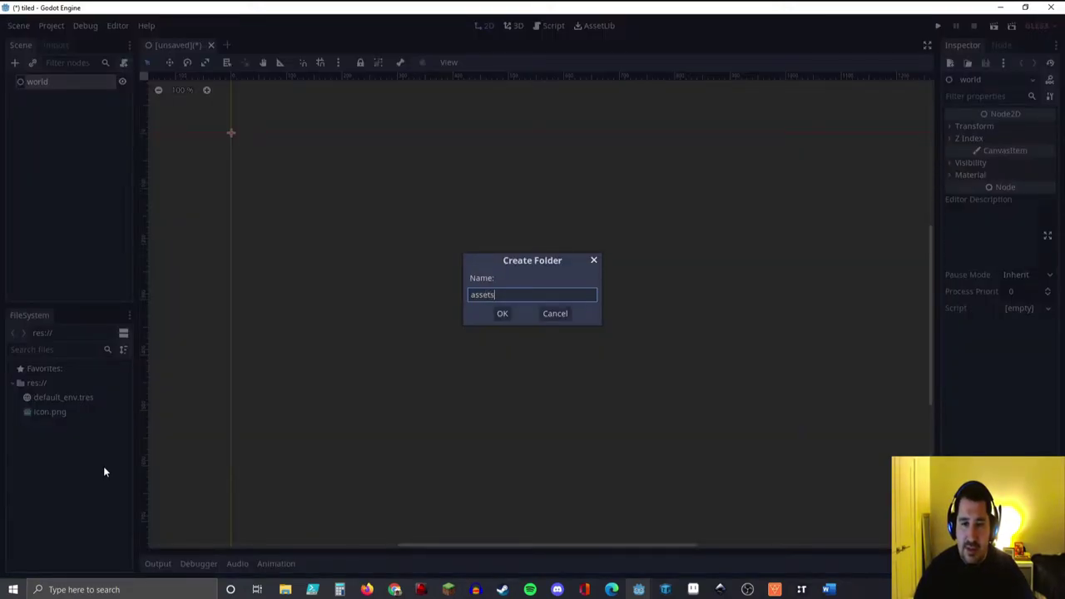
{"action": "key", "text": "Return"}
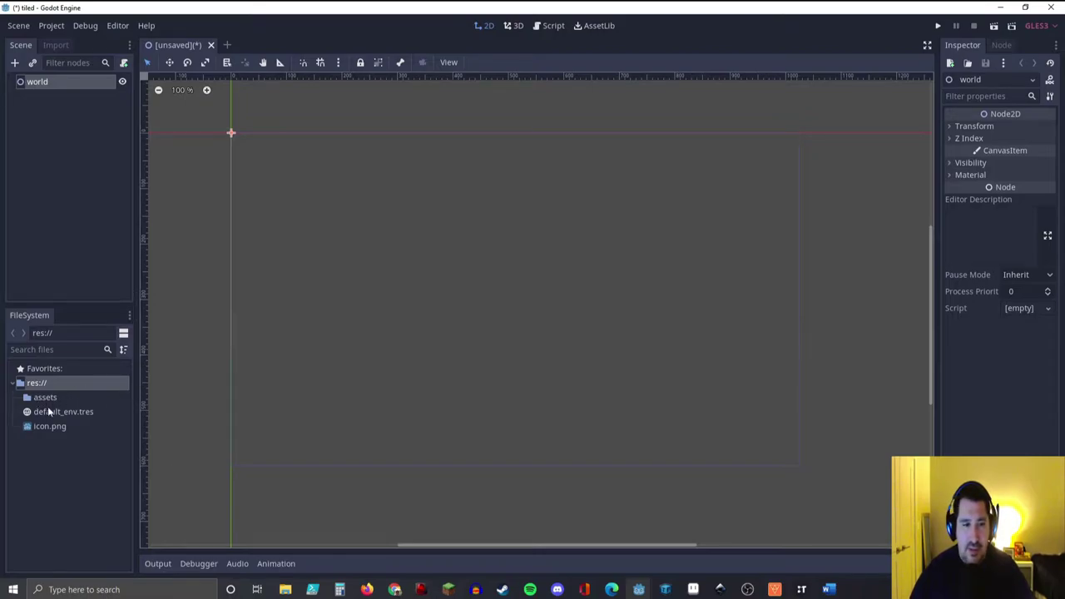
Step: Switch to Aseprite, select the whole tilesheet sprite and start its export with the output name kenny_assetpng
{"action": "left_click", "coordinate": [693, 589]}
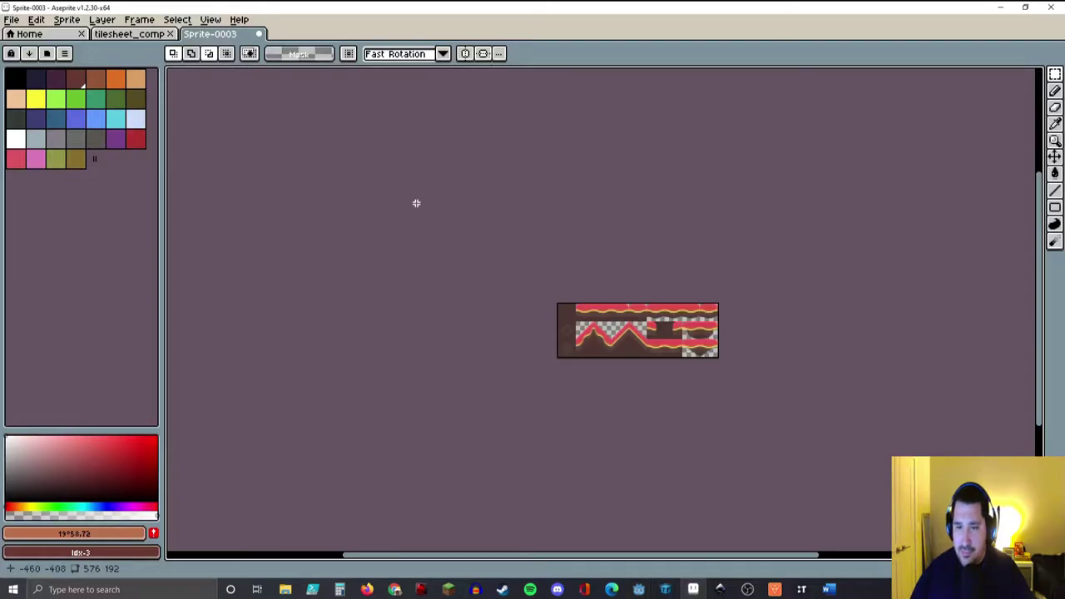
{"action": "scroll", "coordinate": [660, 350], "scroll_direction": "up", "scroll_amount": 2}
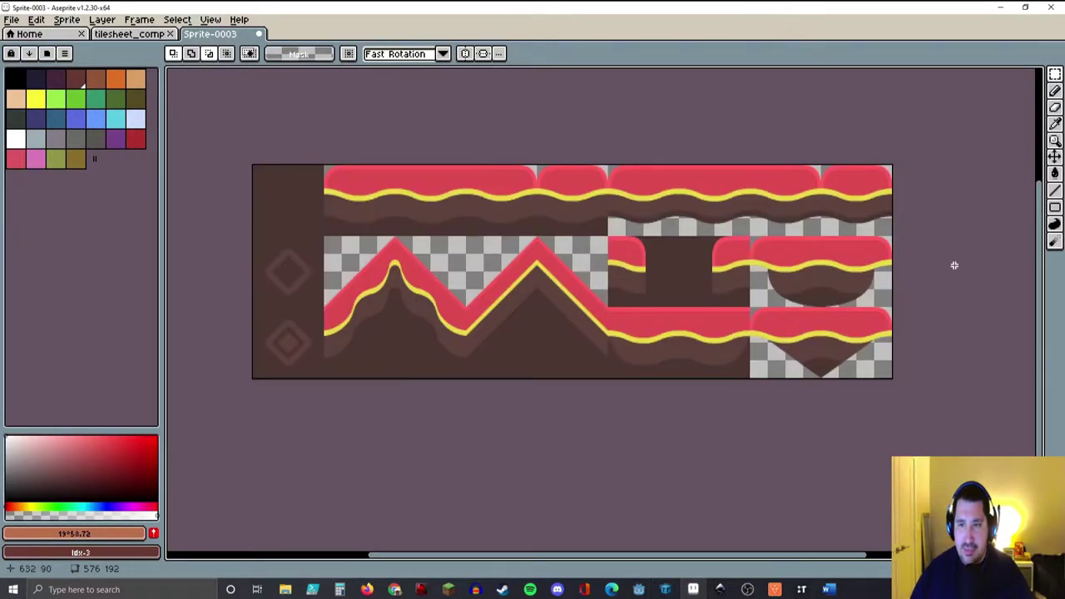
{"action": "key", "text": "ctrl+a"}
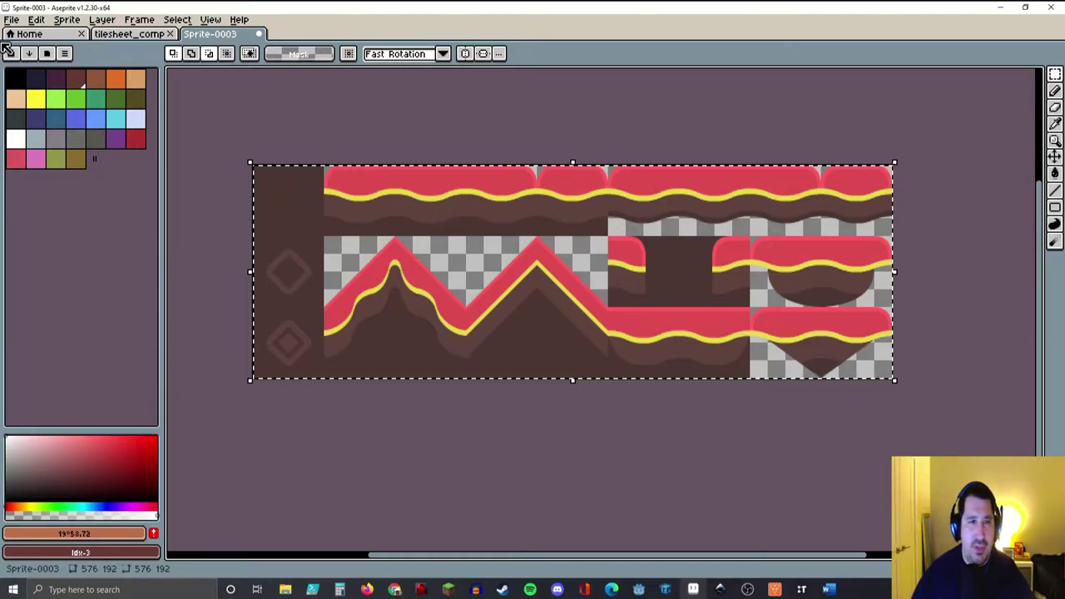
{"action": "left_click", "coordinate": [12, 20]}
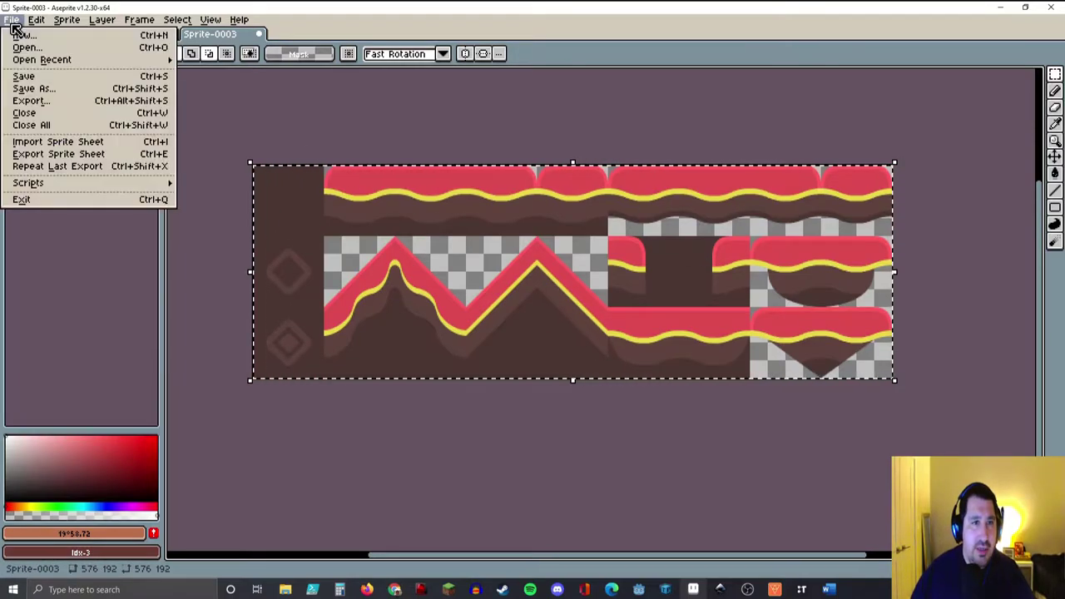
{"action": "left_click", "coordinate": [32, 102]}
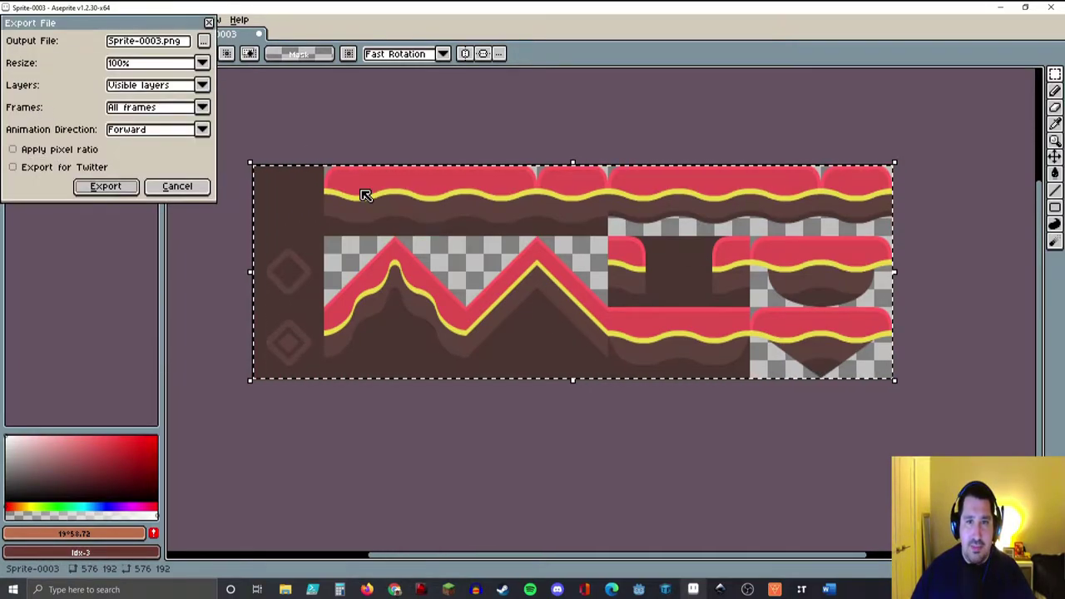
{"action": "left_click", "coordinate": [184, 47]}
{"action": "key", "text": "ctrl+a"}
{"action": "key", "text": "BackSpace"}
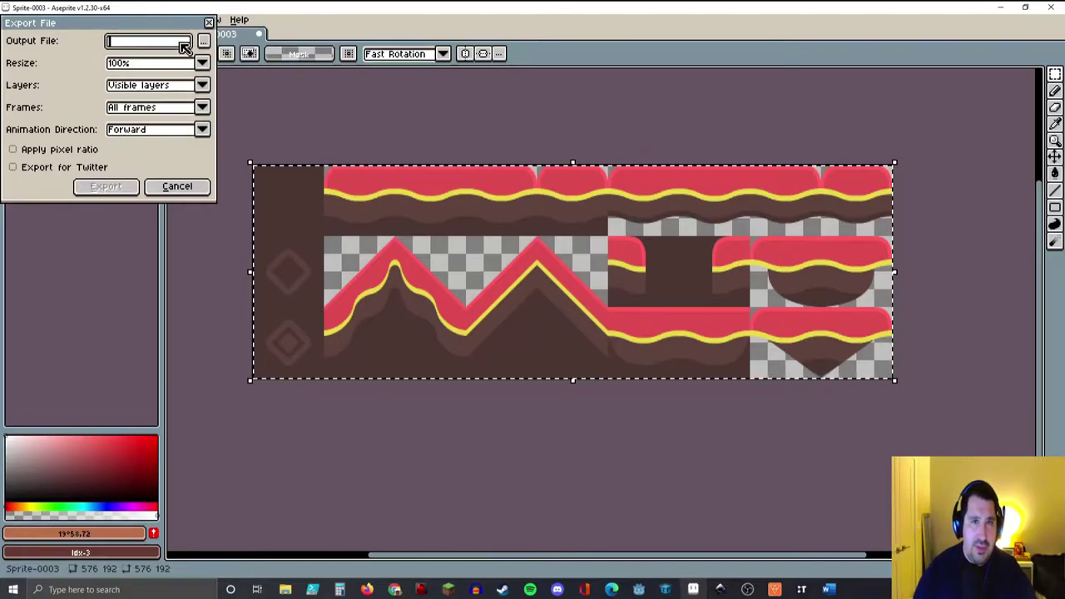
{"action": "type", "text": "kenny_assetpng"}
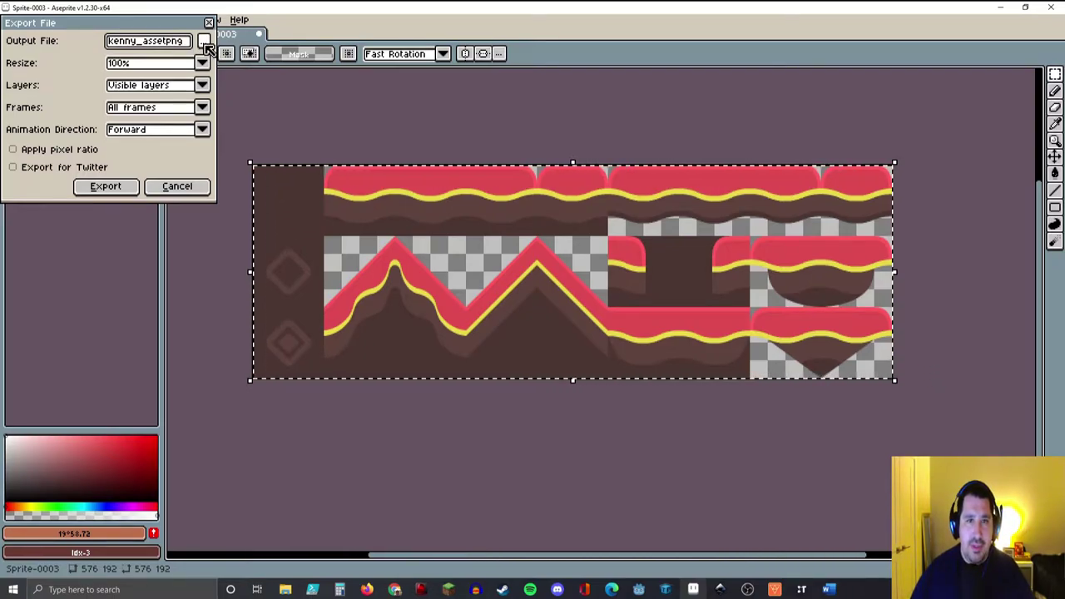
Step: Export the sprite as kenny_asse.png into the assets folder of the tiled project
{"action": "left_click", "coordinate": [205, 43]}
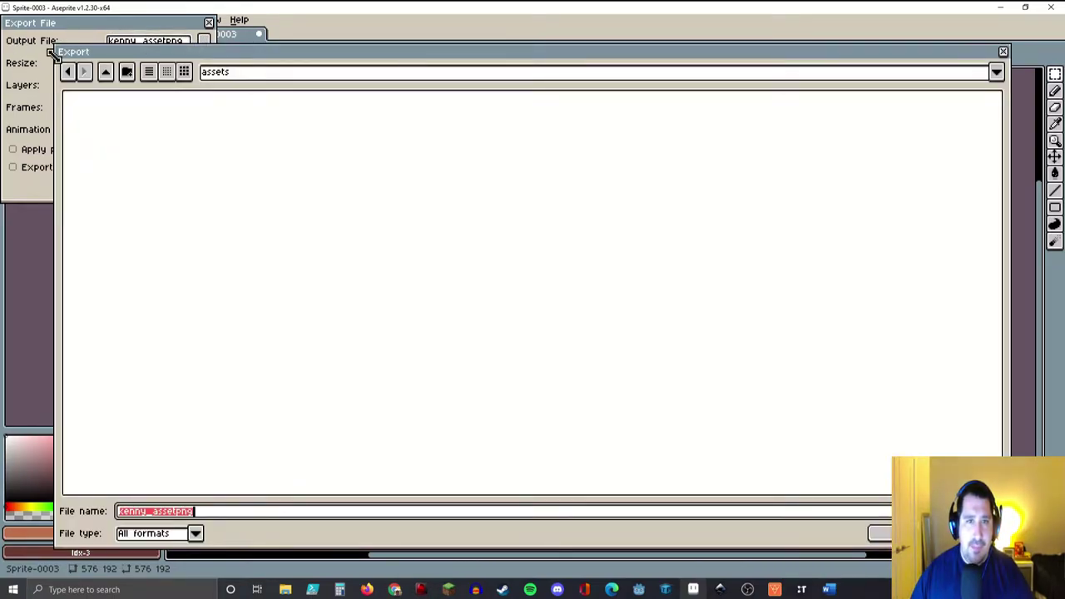
{"action": "left_click", "coordinate": [106, 73]}
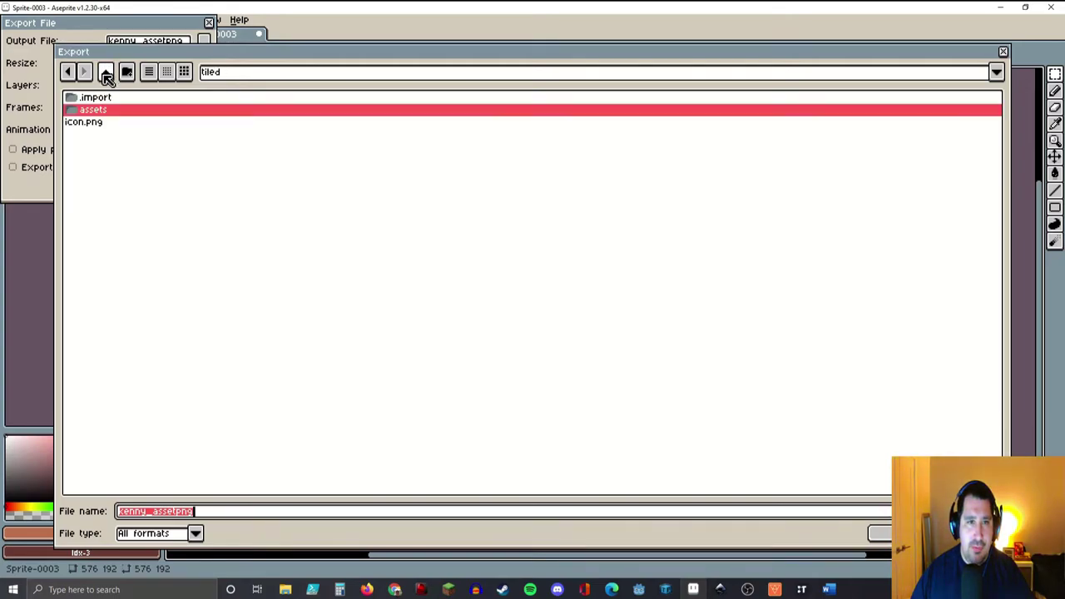
{"action": "left_click", "coordinate": [106, 73]}
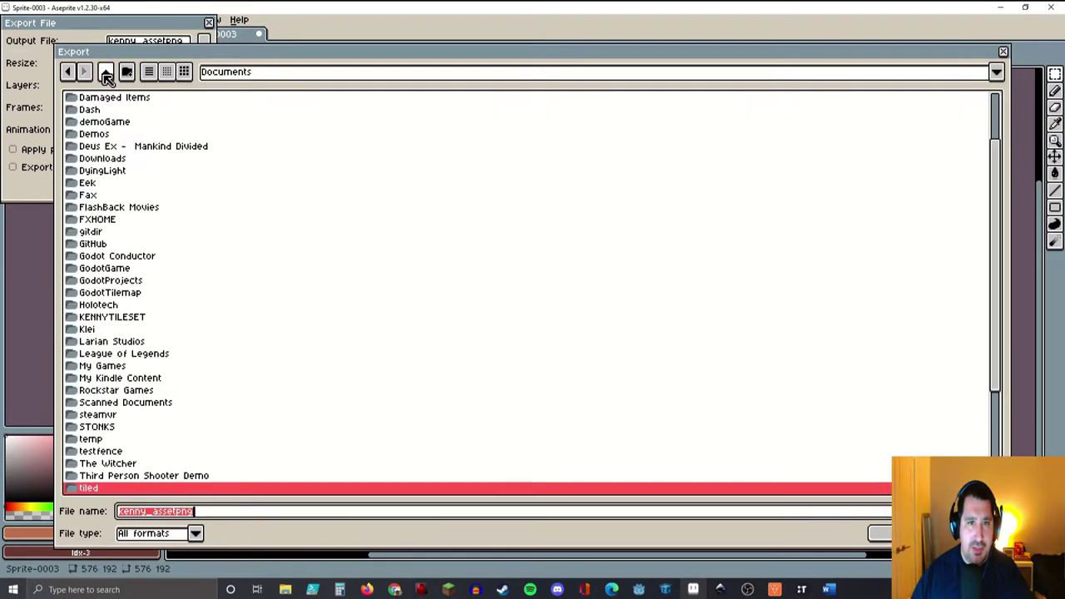
{"action": "left_click", "coordinate": [142, 452]}
{"action": "double_click", "coordinate": [67, 489]}
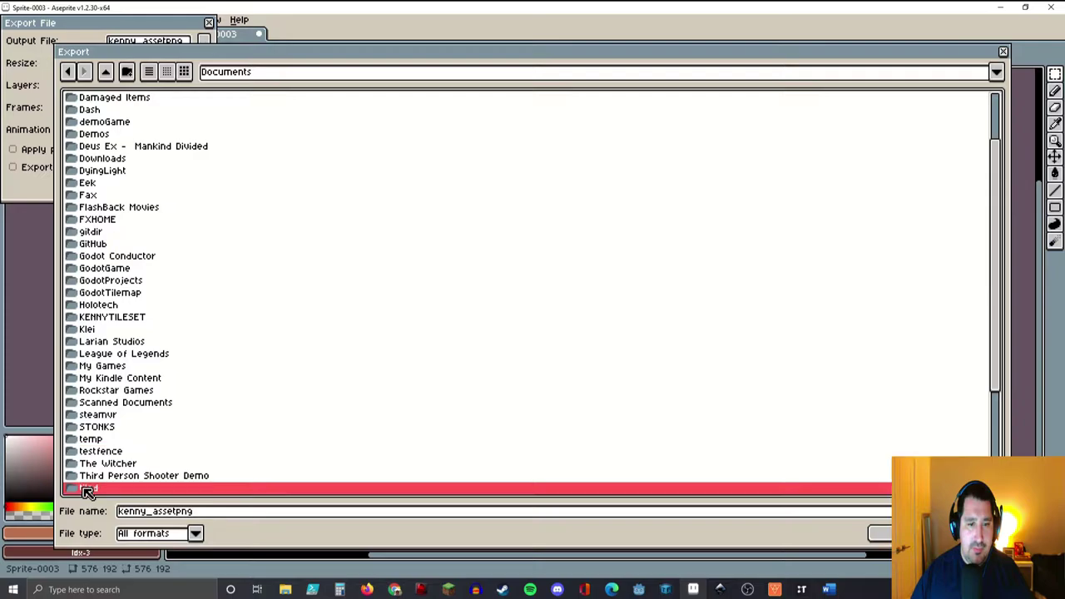
{"action": "double_click", "coordinate": [87, 112]}
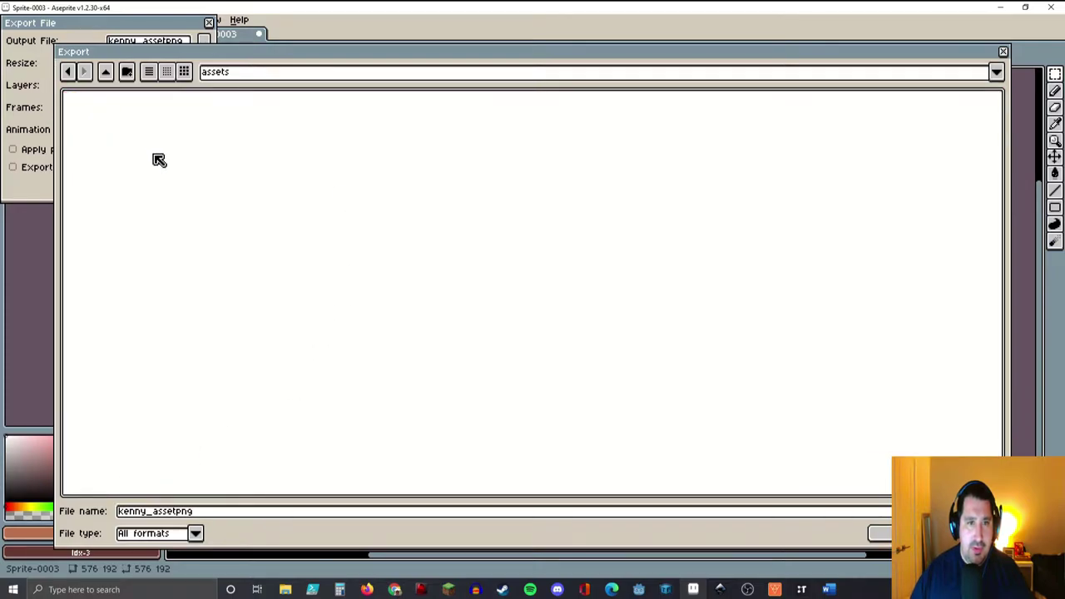
{"action": "left_click", "coordinate": [184, 513]}
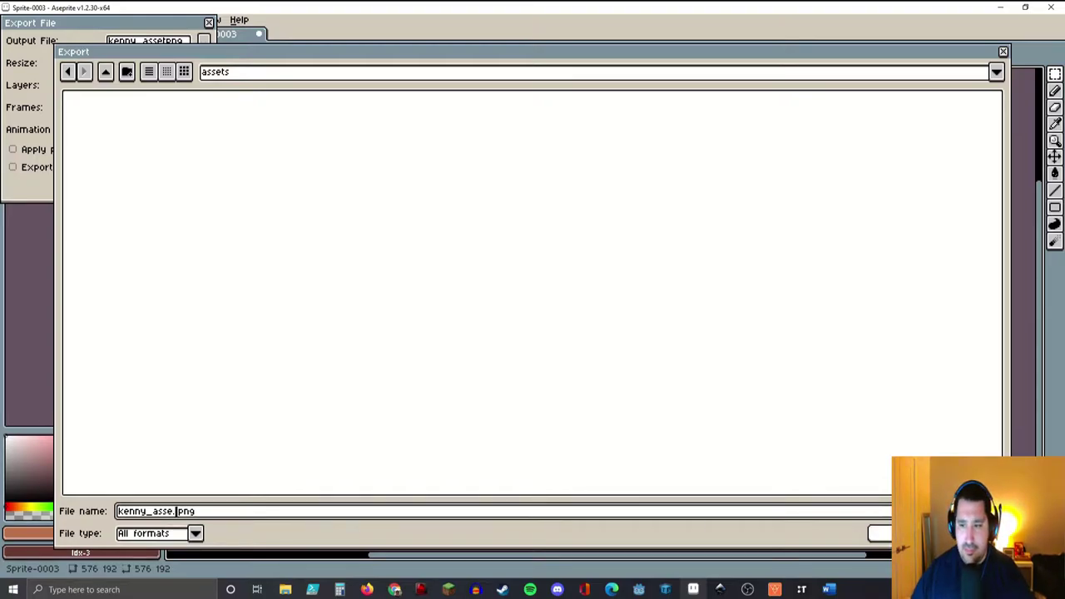
{"action": "left_click", "coordinate": [881, 533]}
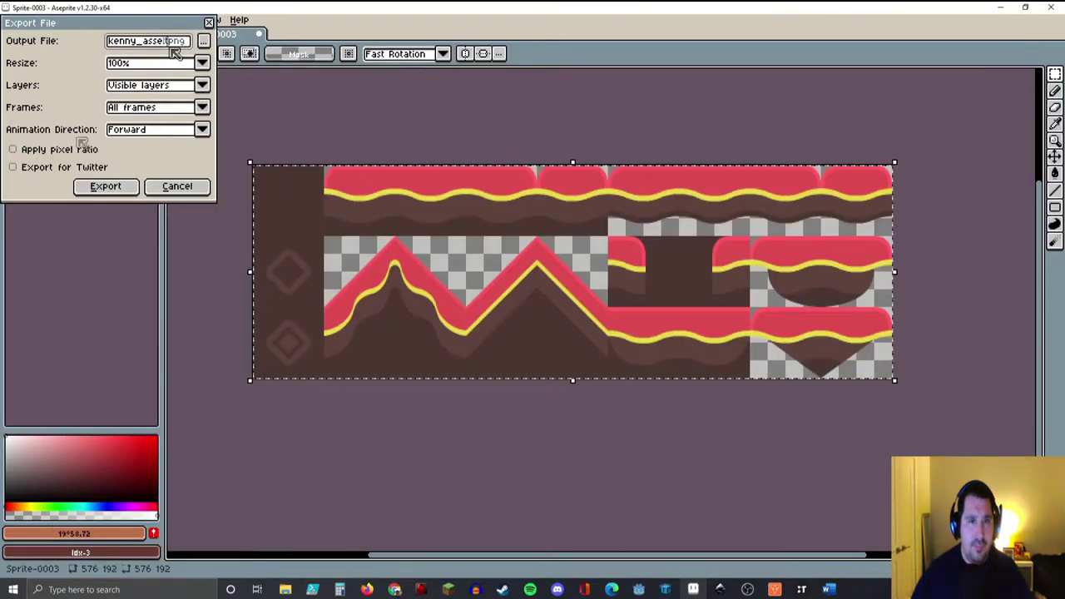
{"action": "left_click", "coordinate": [91, 191]}
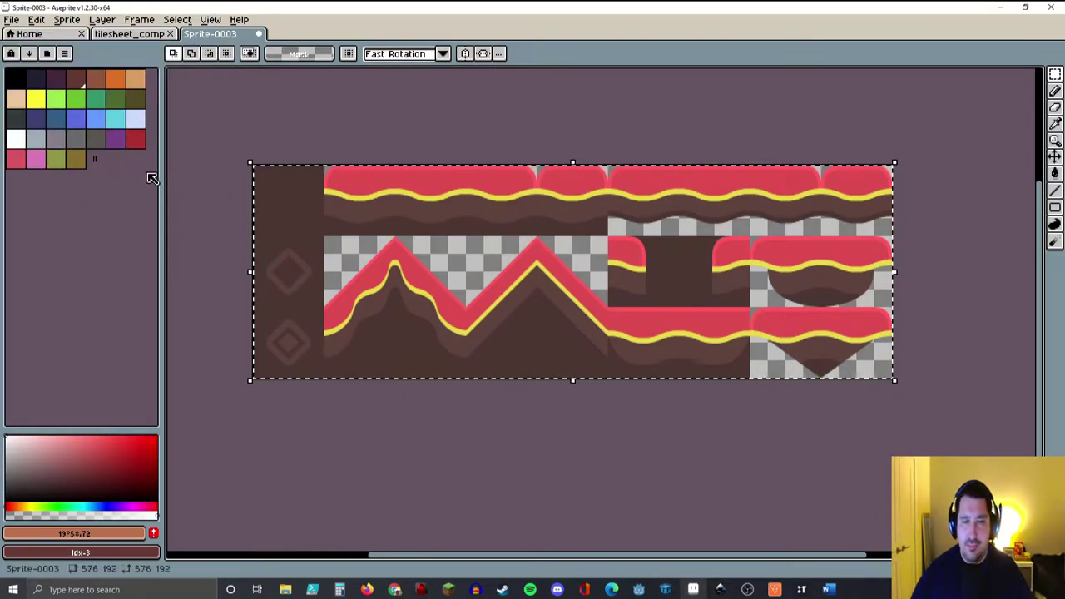
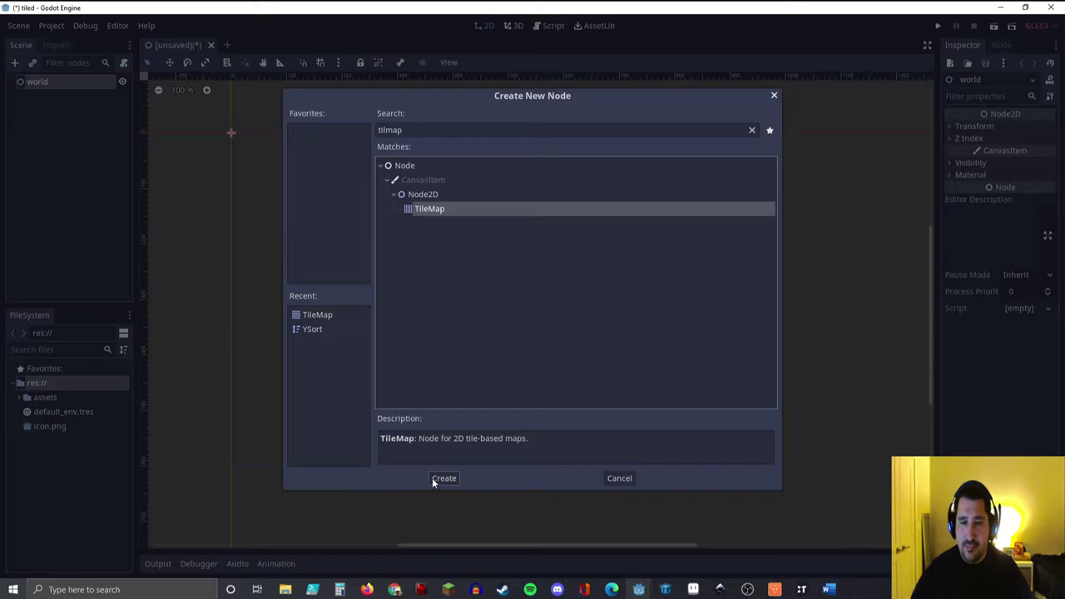
Step: Add a TileMap node under world and widen the tile palette and the Inspector
{"action": "left_click", "coordinate": [438, 478]}
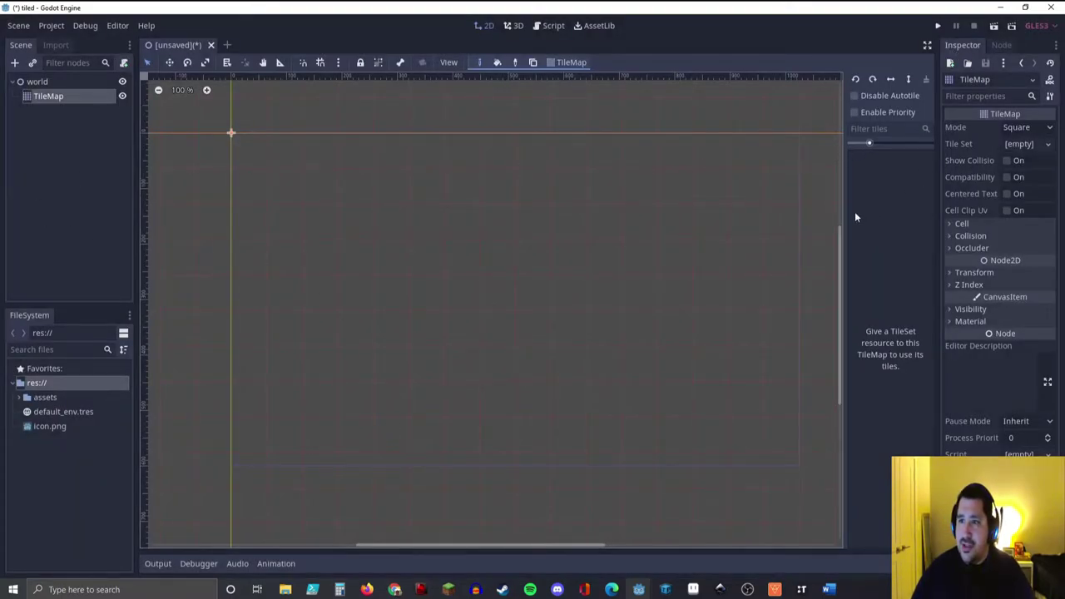
{"action": "left_click_drag", "start_coordinate": [844, 199], "coordinate": [469, 200]}
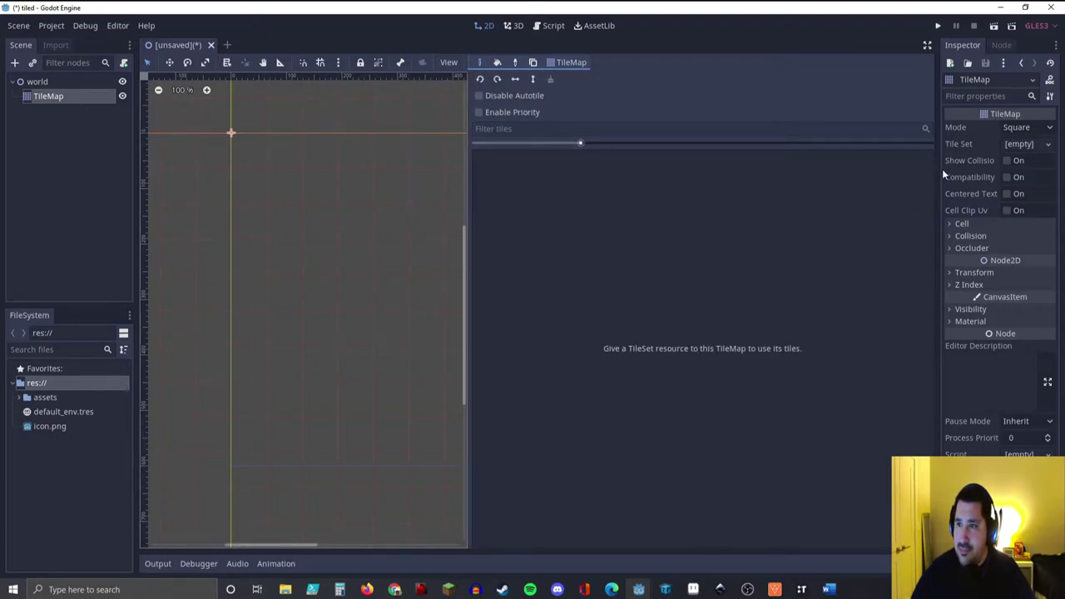
{"action": "left_click_drag", "start_coordinate": [937, 171], "coordinate": [463, 180]}
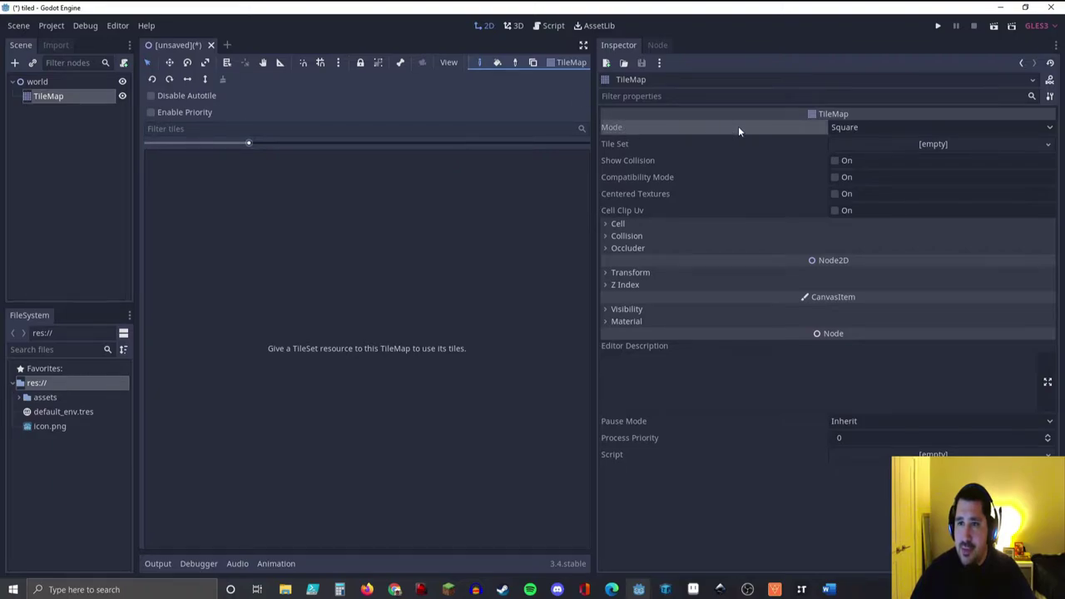
Step: Keep the TileMap's mode as Square and enable Show Collision
{"action": "left_click", "coordinate": [912, 129]}
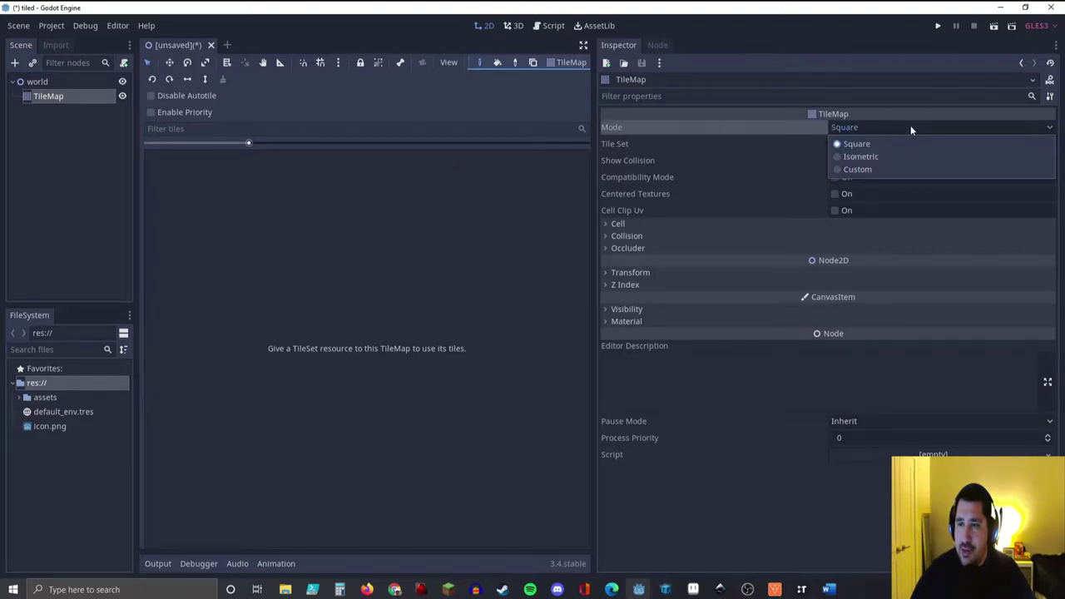
{"action": "left_click", "coordinate": [862, 144]}
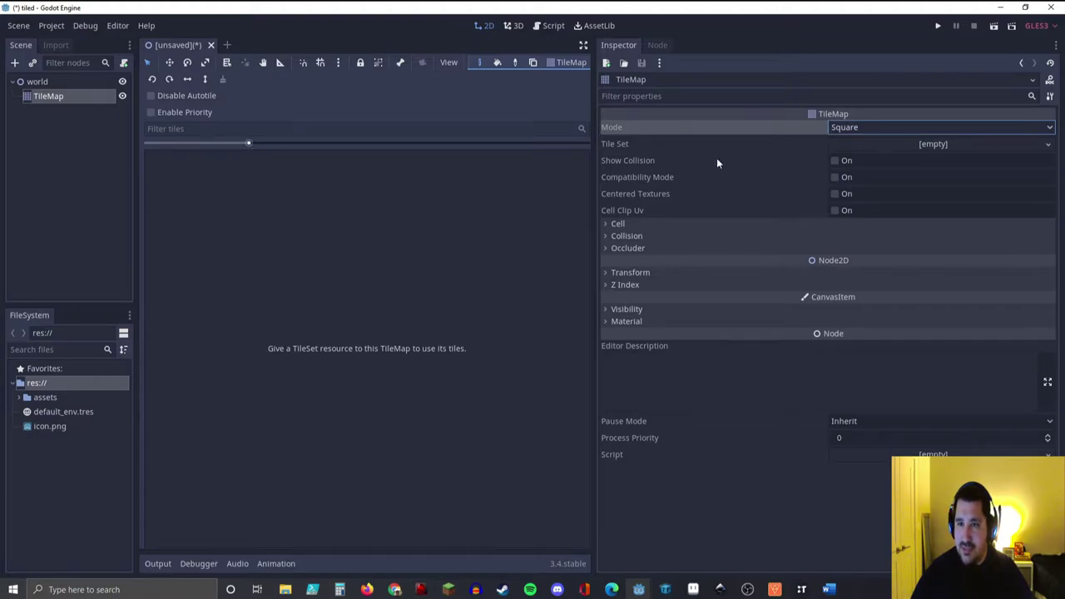
{"action": "left_click", "coordinate": [835, 161]}
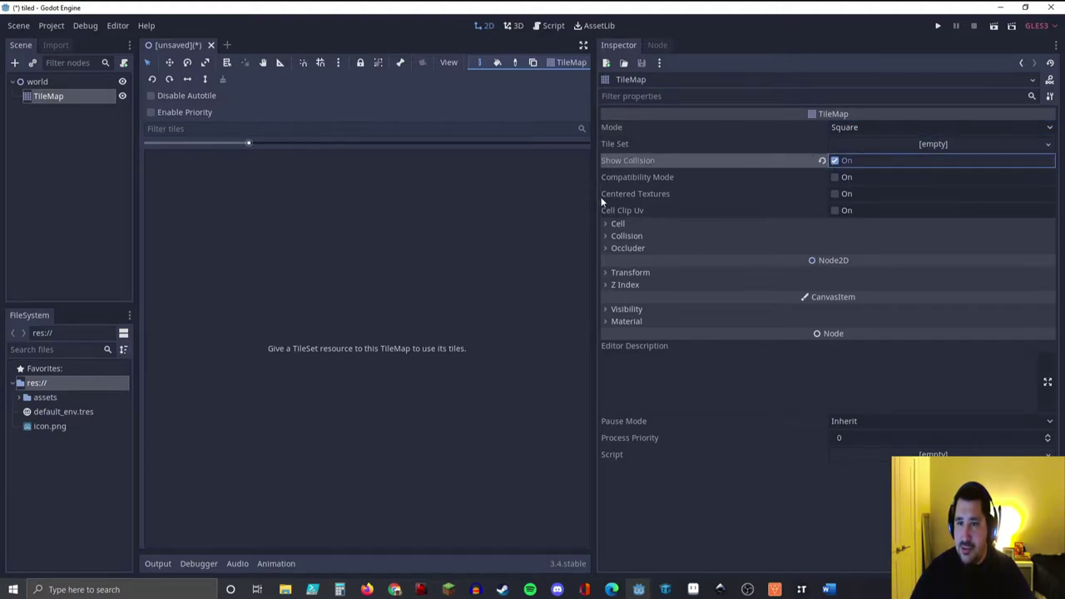
Step: Expand the TileMap's Cell and Collision properties and narrow the tile palette and Inspector to enlarge the 2D viewport
{"action": "left_click", "coordinate": [606, 224]}
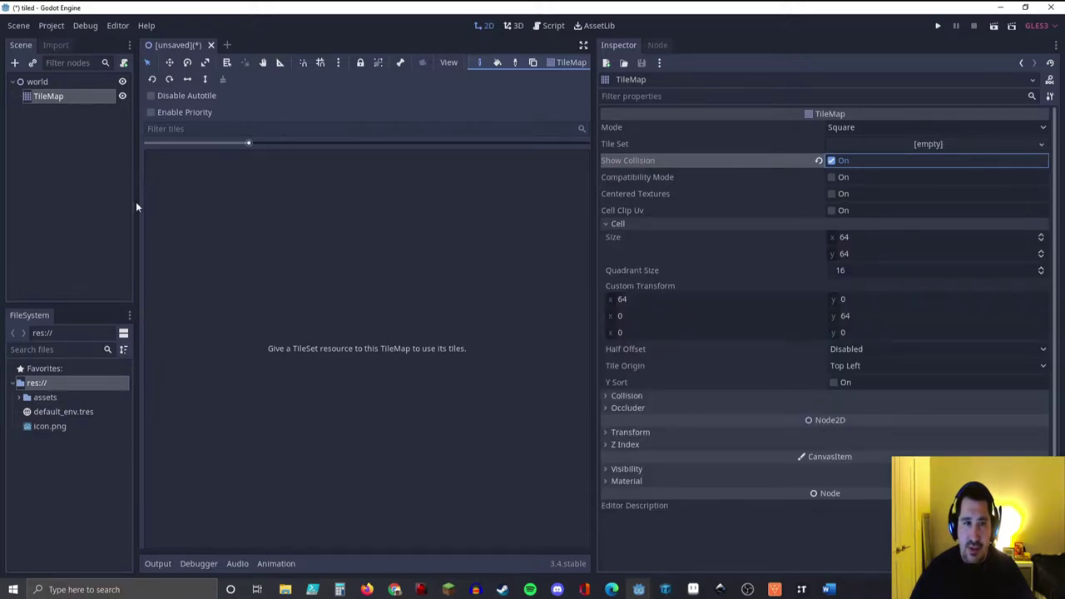
{"action": "left_click_drag", "start_coordinate": [142, 202], "coordinate": [582, 238]}
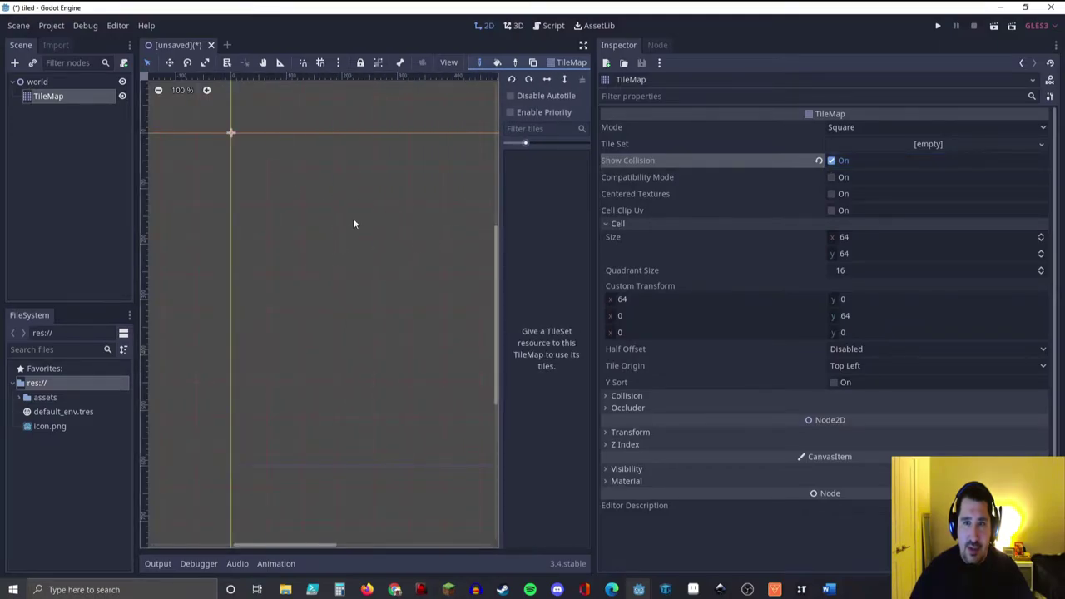
{"action": "left_click_drag", "start_coordinate": [592, 231], "coordinate": [799, 232]}
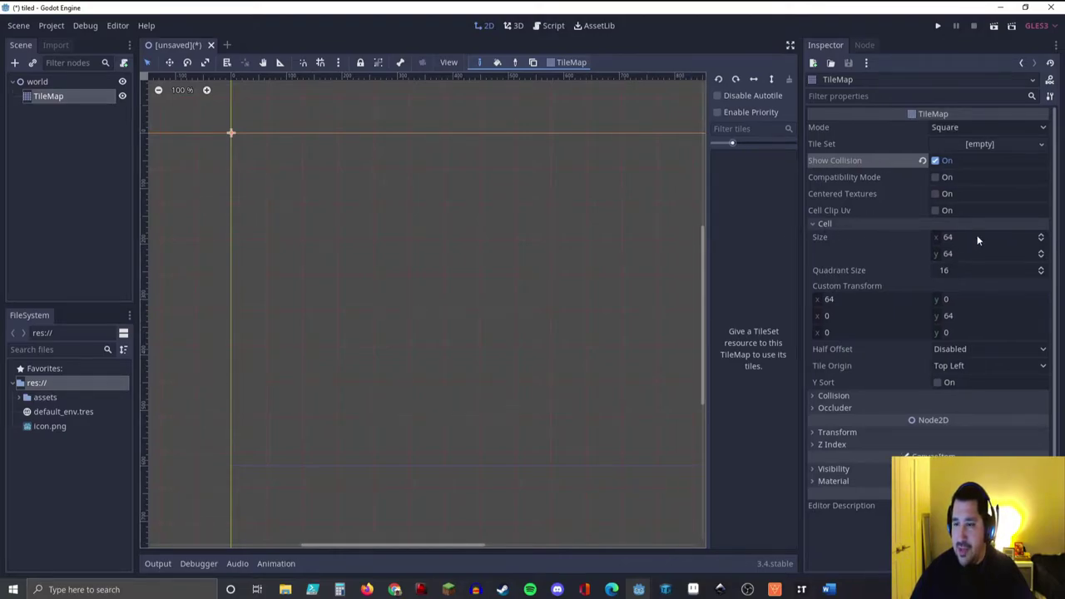
{"action": "scroll", "coordinate": [908, 352], "scroll_direction": "down", "scroll_amount": 2}
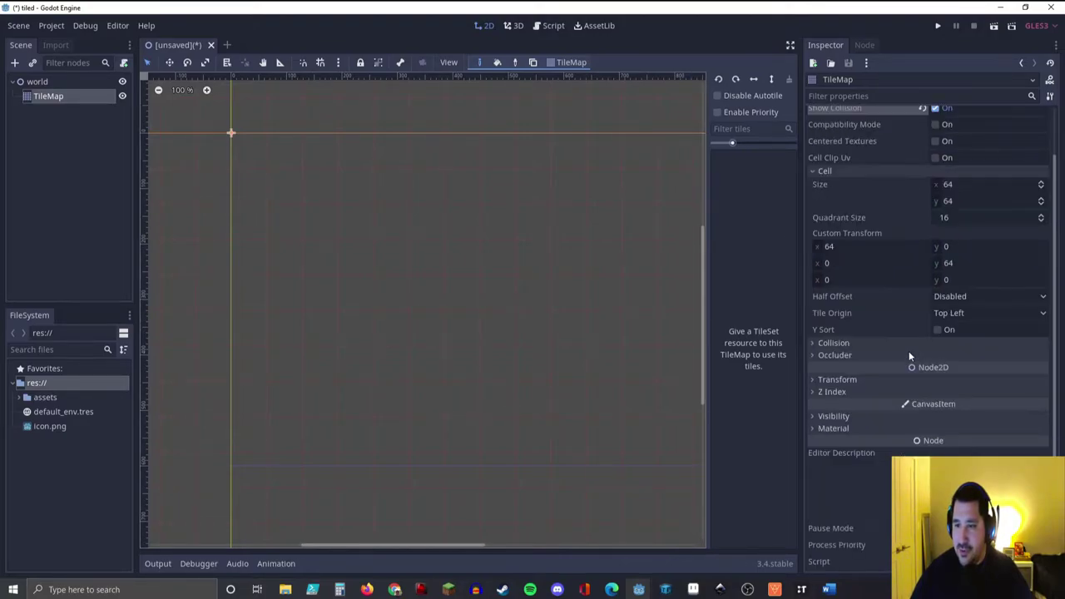
{"action": "left_click", "coordinate": [814, 343]}
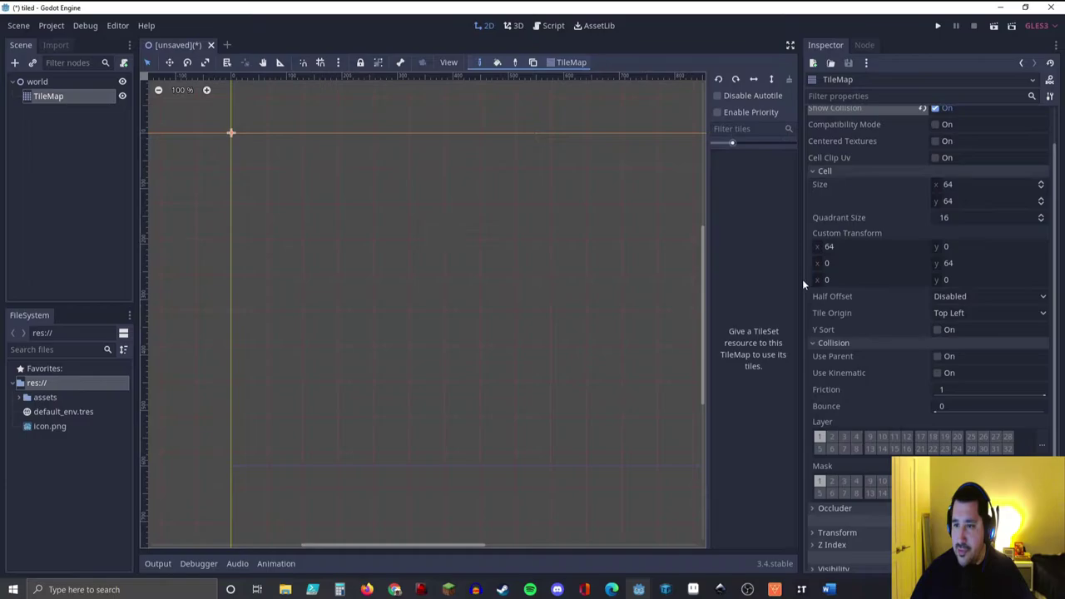
{"action": "left_click_drag", "start_coordinate": [803, 278], "coordinate": [884, 274]}
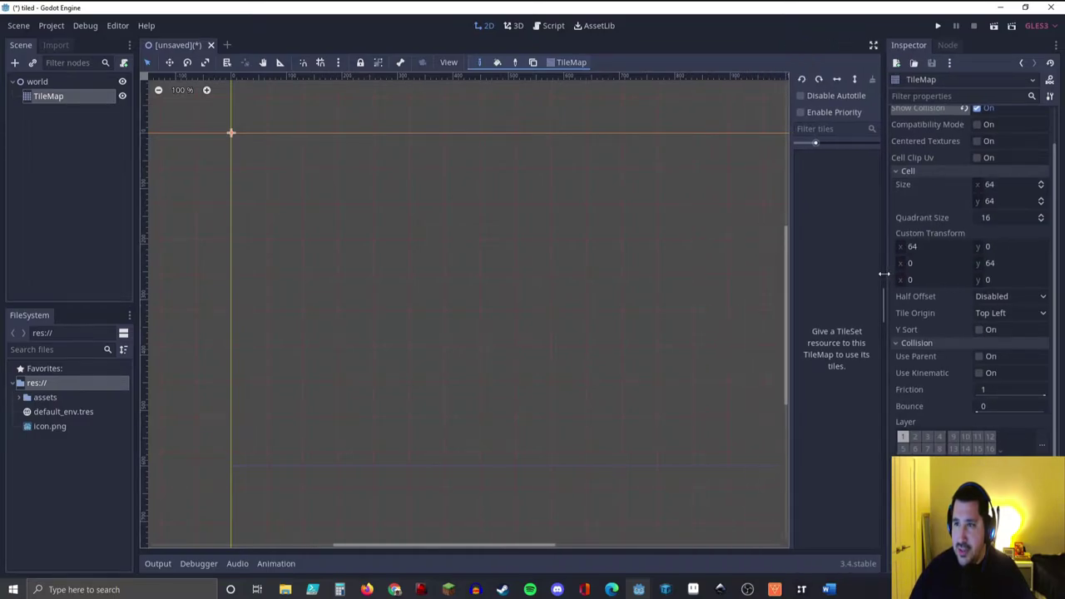
Step: Assign a new TileSet to the TileMap, open it for editing and enlarge the TileSet editor to nearly full height
{"action": "scroll", "coordinate": [929, 267], "scroll_direction": "up", "scroll_amount": 3}
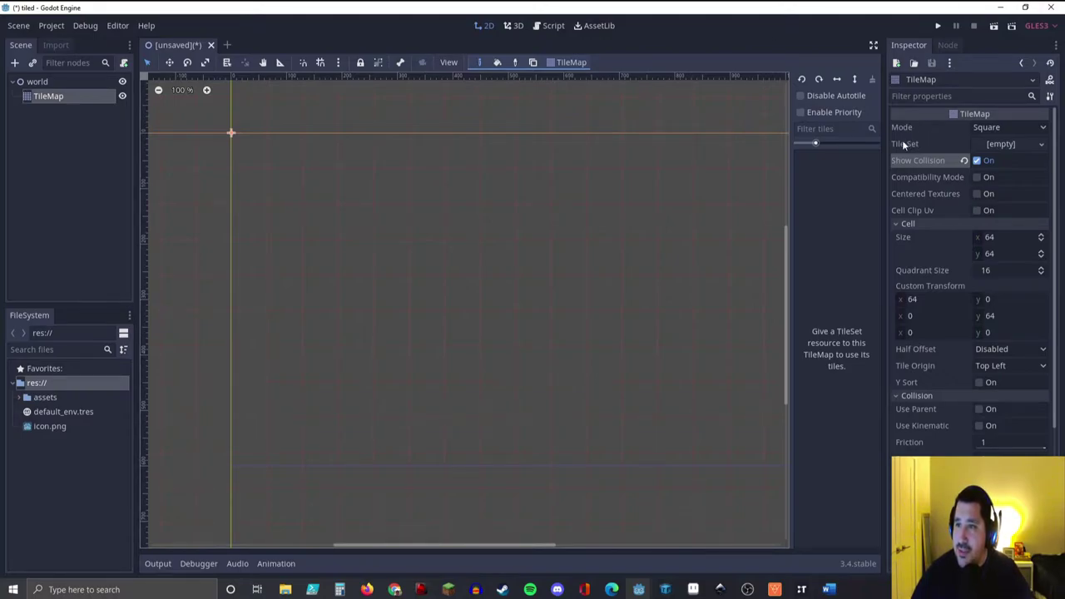
{"action": "left_click", "coordinate": [1041, 144]}
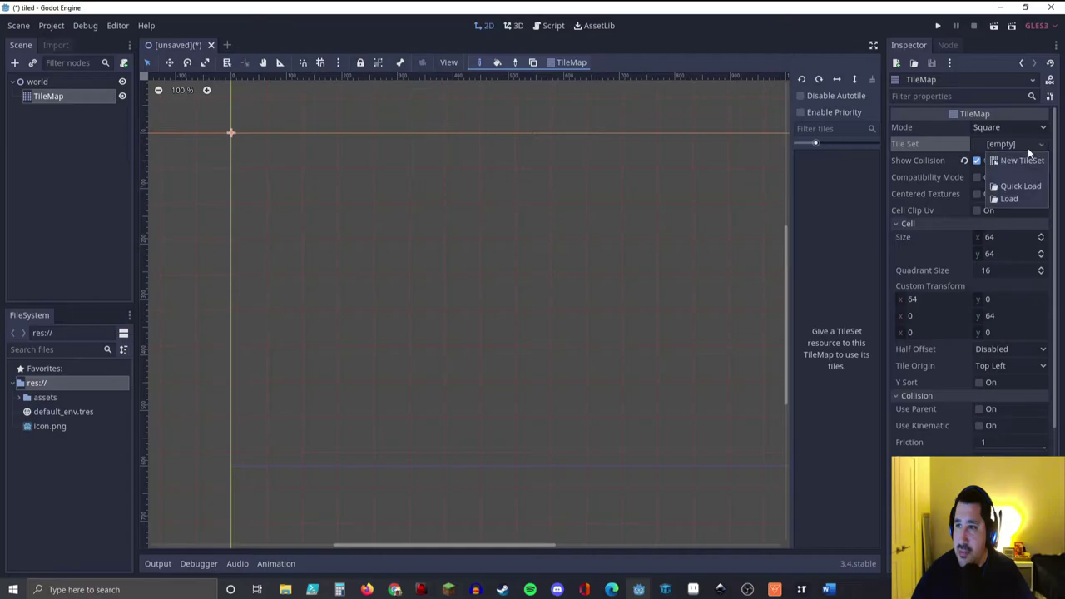
{"action": "left_click", "coordinate": [1032, 164]}
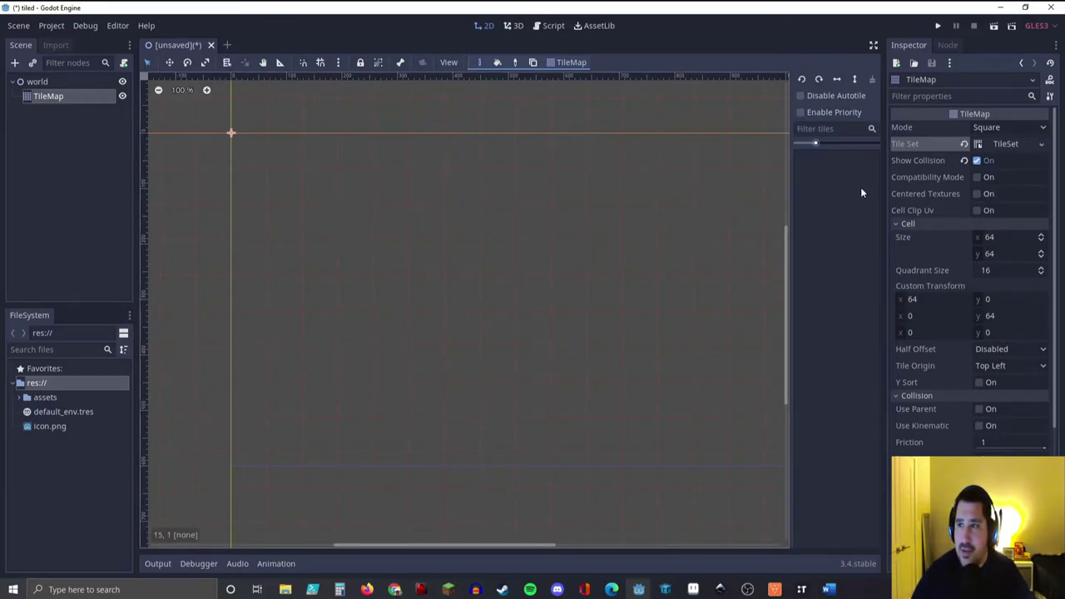
{"action": "left_click", "coordinate": [1014, 144]}
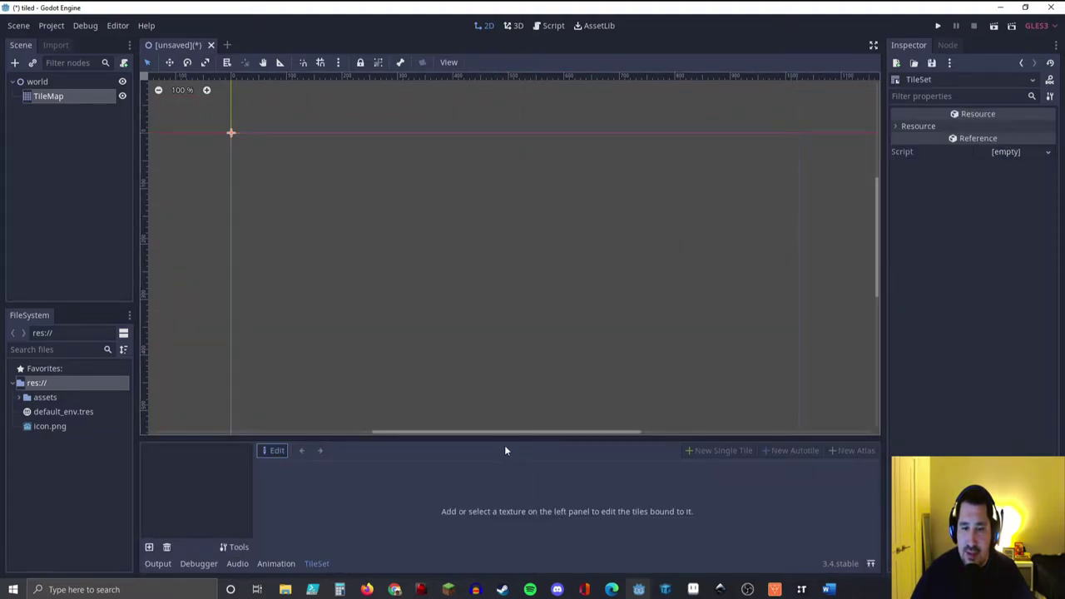
{"action": "left_click_drag", "start_coordinate": [494, 438], "coordinate": [481, 99]}
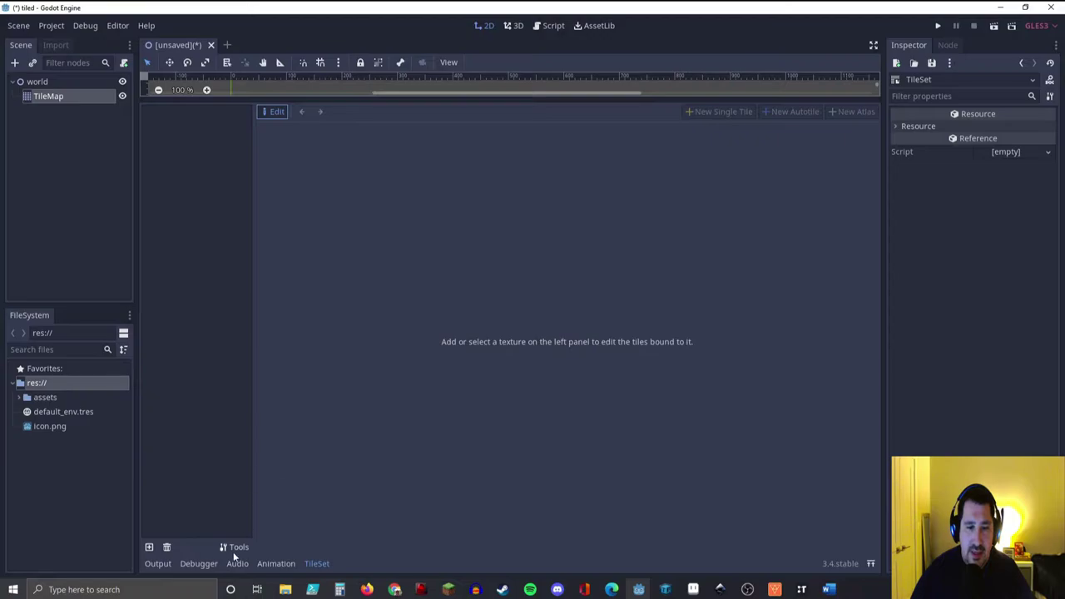
{"action": "left_click", "coordinate": [150, 547]}
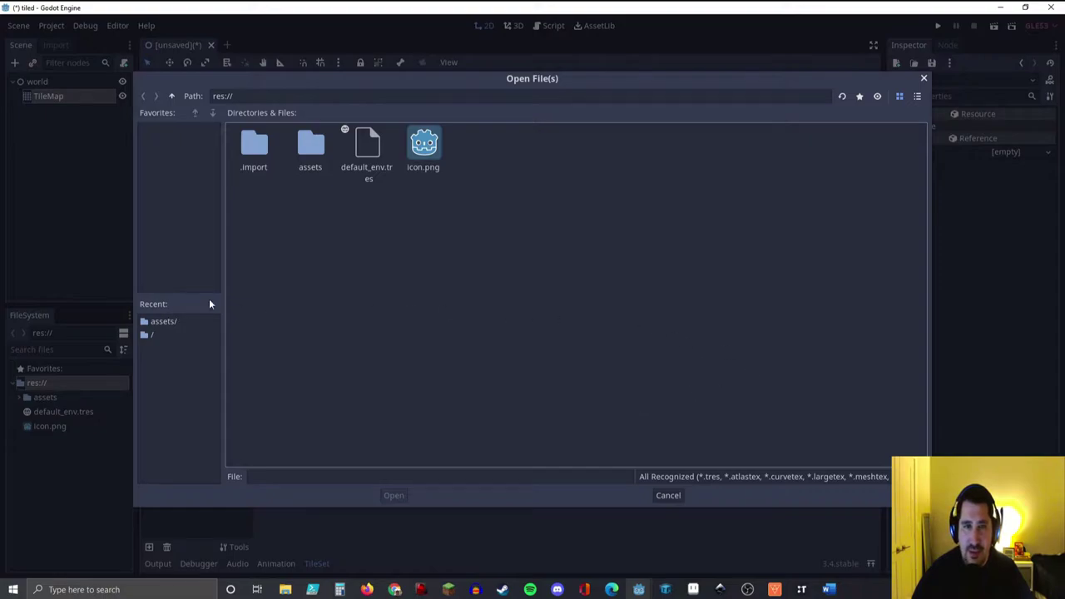
{"action": "left_click", "coordinate": [308, 149]}
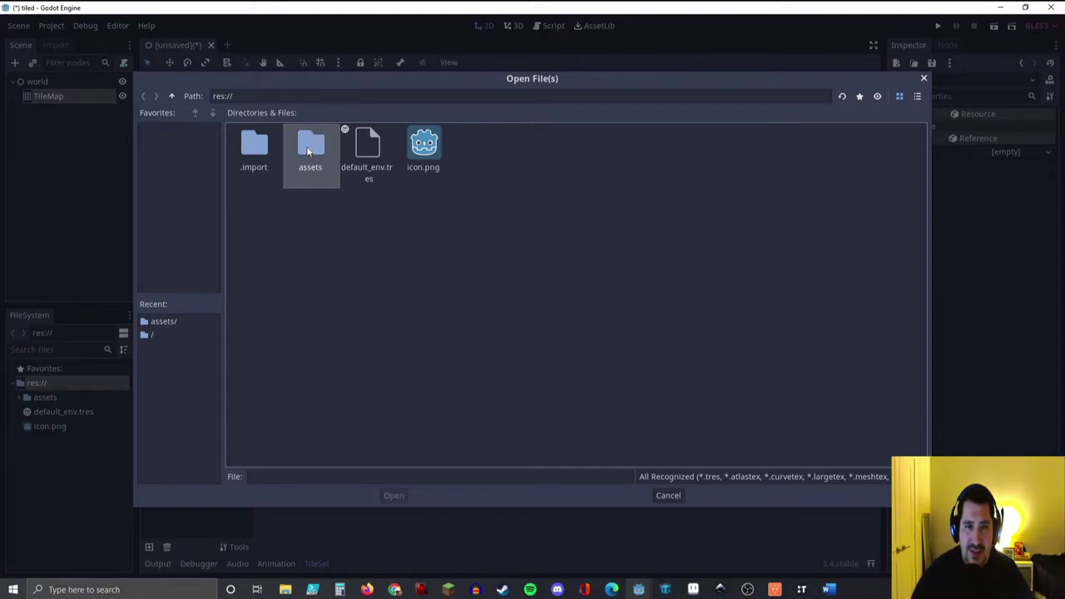
{"action": "double_click", "coordinate": [307, 149]}
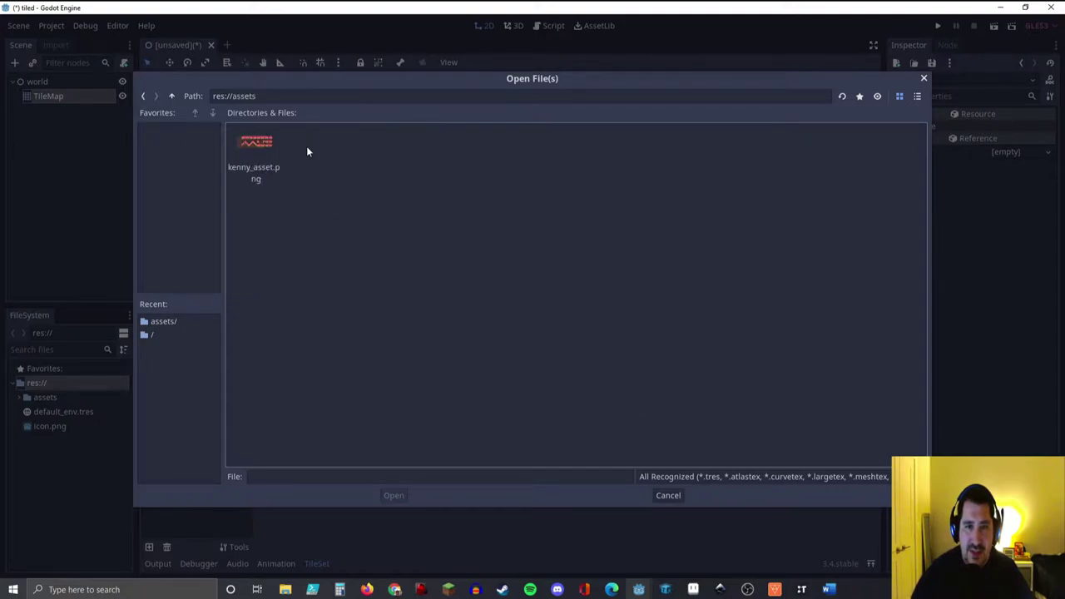
{"action": "left_click", "coordinate": [668, 495]}
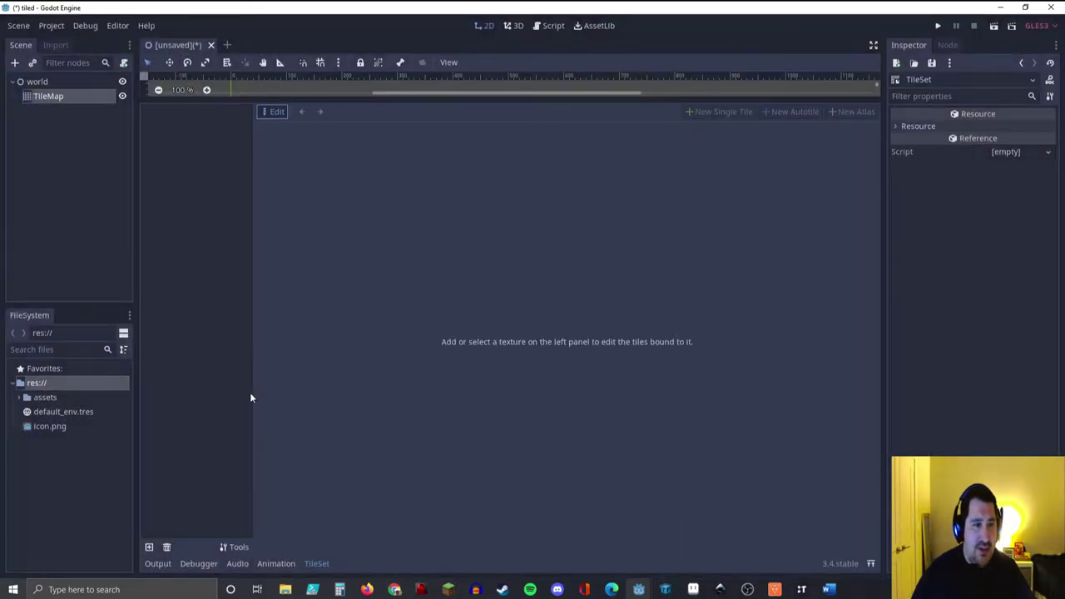
Step: Turn off Filter in the import settings of kenny_asset.png in the assets folder and reimport it
{"action": "left_click", "coordinate": [18, 400]}
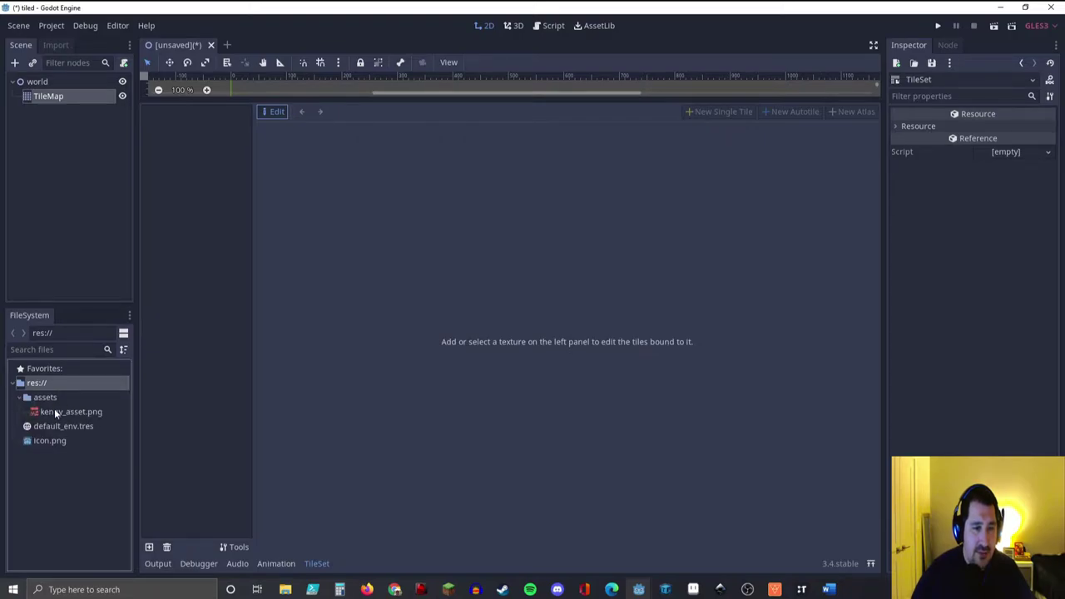
{"action": "left_click", "coordinate": [56, 412]}
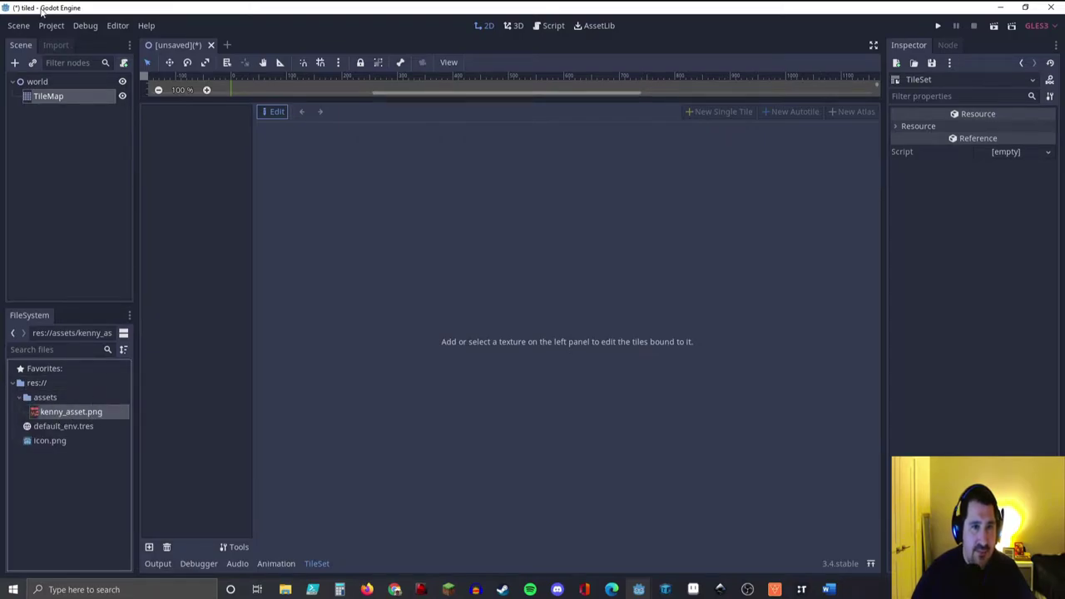
{"action": "left_click", "coordinate": [56, 44]}
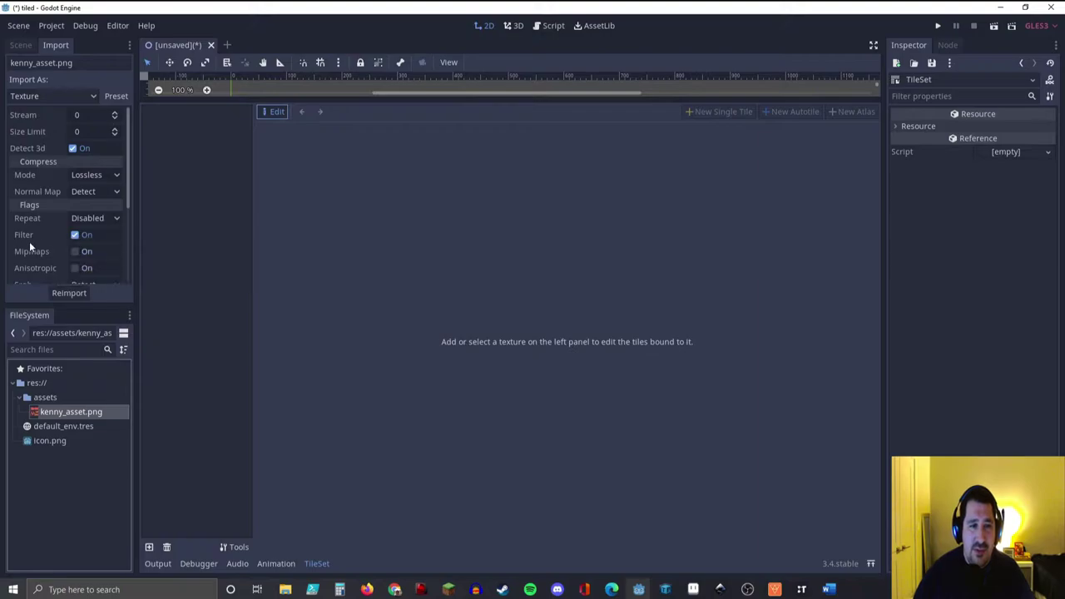
{"action": "left_click", "coordinate": [75, 236]}
{"action": "left_click", "coordinate": [55, 293]}
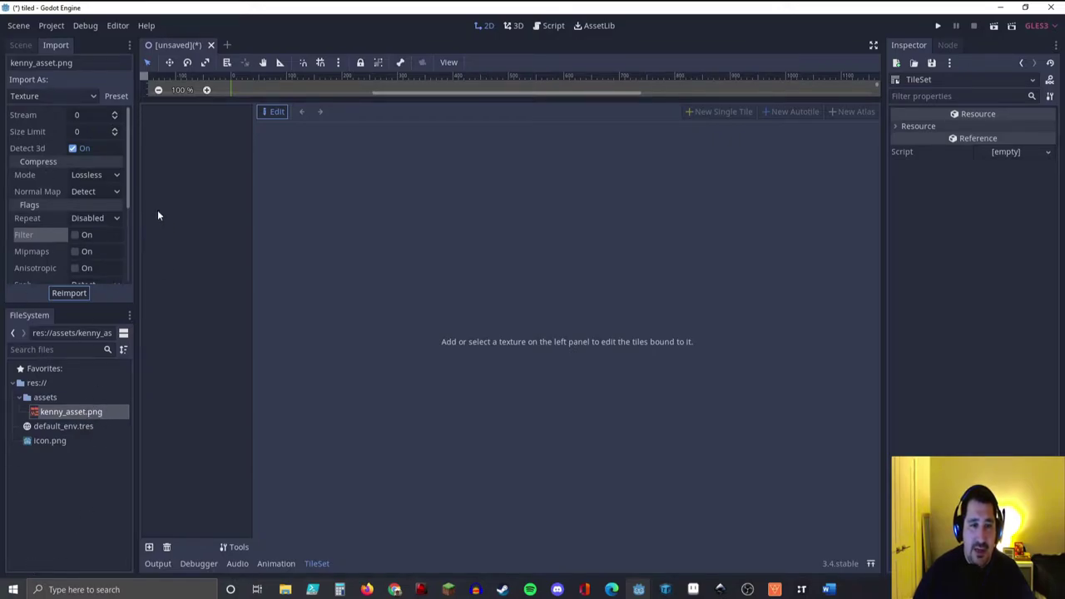
Step: Reopen the TileMap's TileSet for editing and add kenny_asset.png from the assets folder as its texture
{"action": "left_click", "coordinate": [21, 45]}
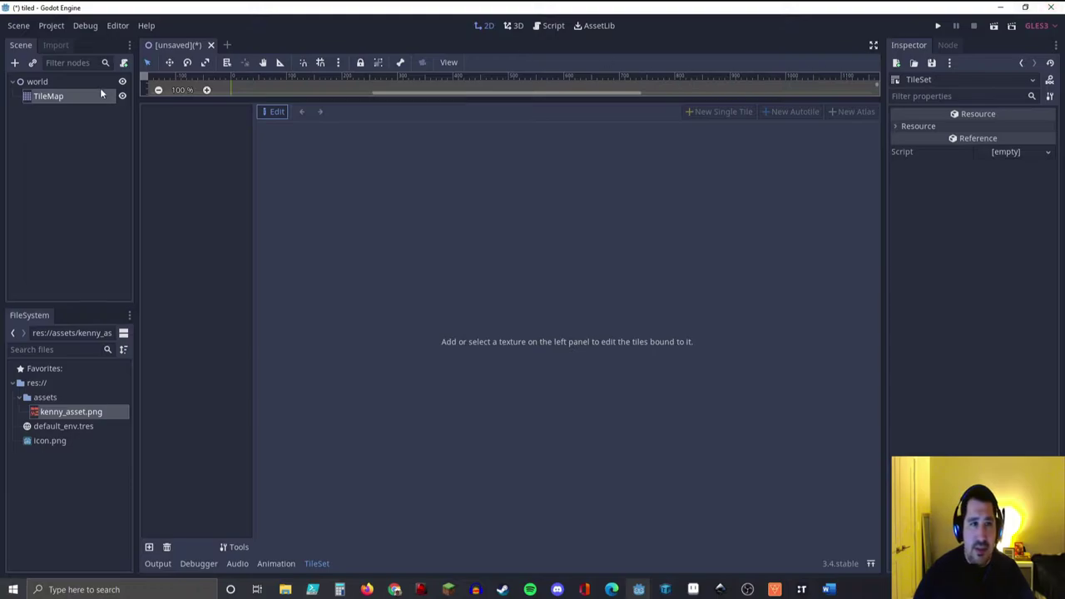
{"action": "left_click", "coordinate": [37, 98]}
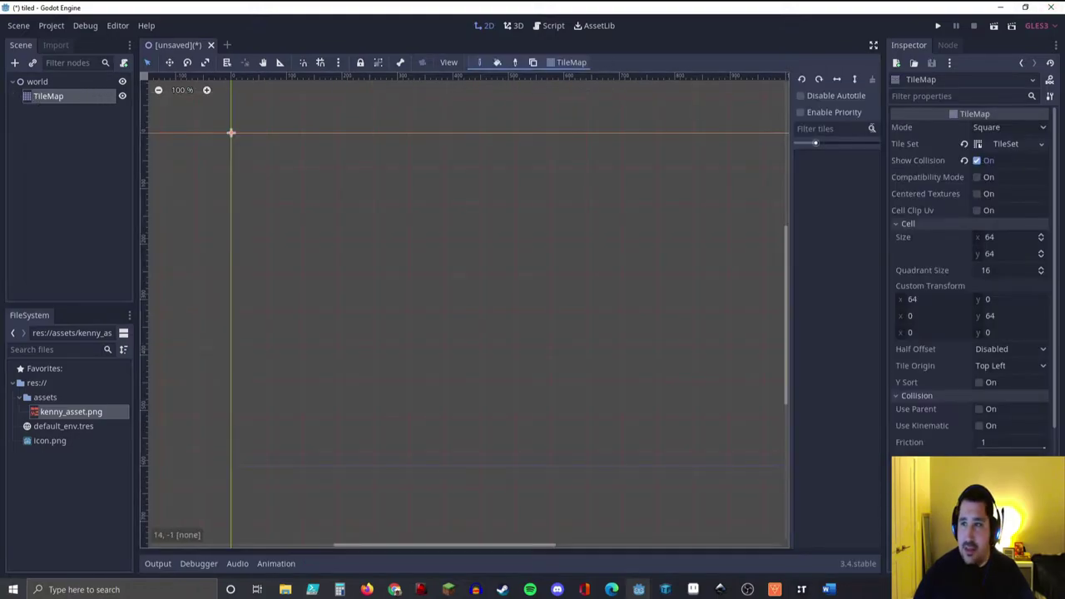
{"action": "left_click", "coordinate": [999, 144]}
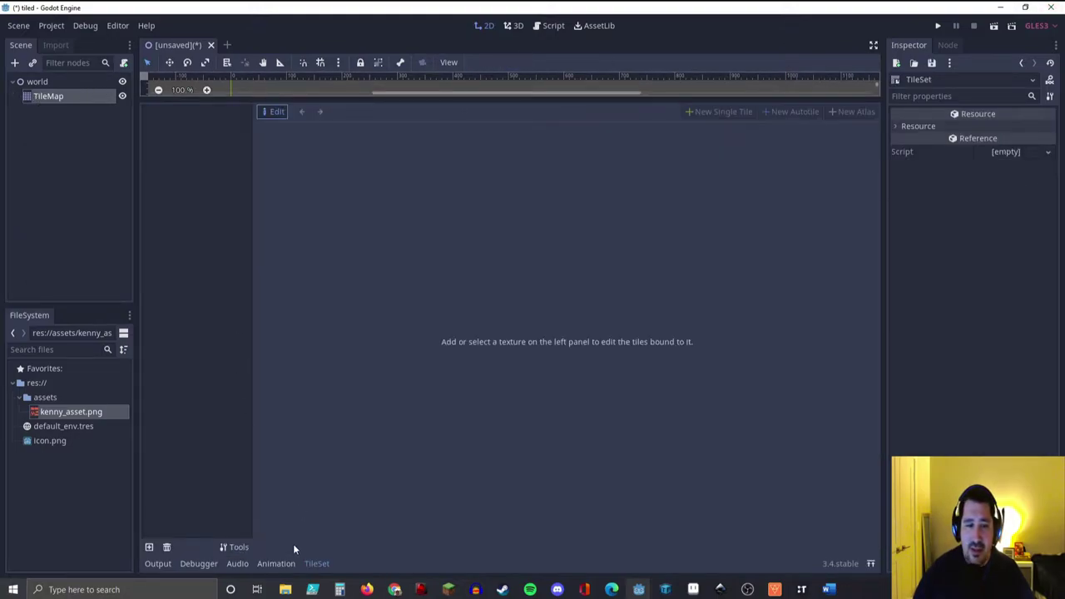
{"action": "left_click", "coordinate": [149, 547]}
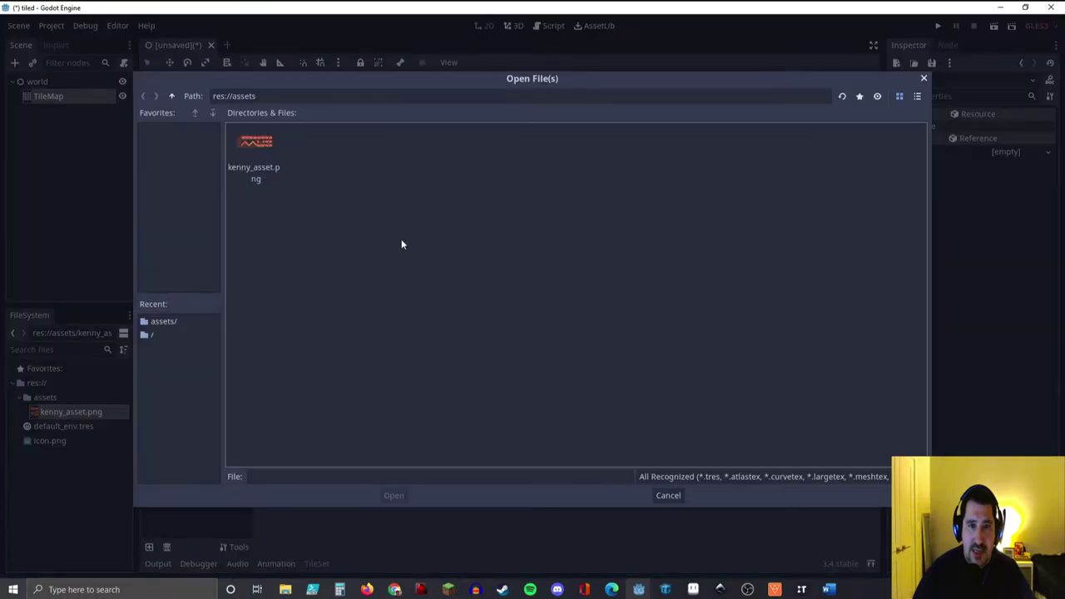
{"action": "left_click", "coordinate": [275, 158]}
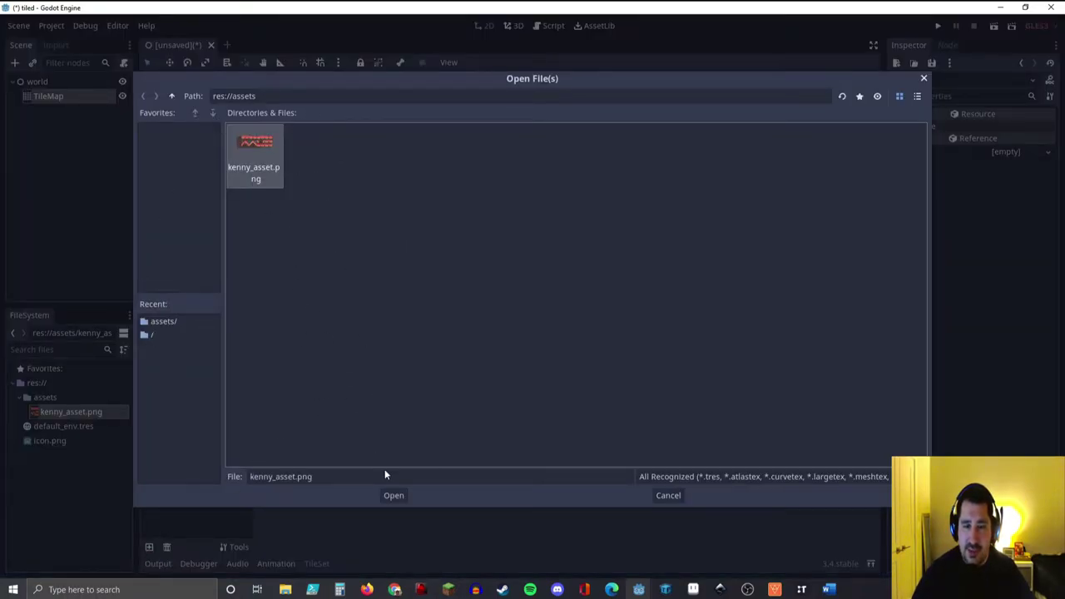
{"action": "left_click", "coordinate": [393, 496]}
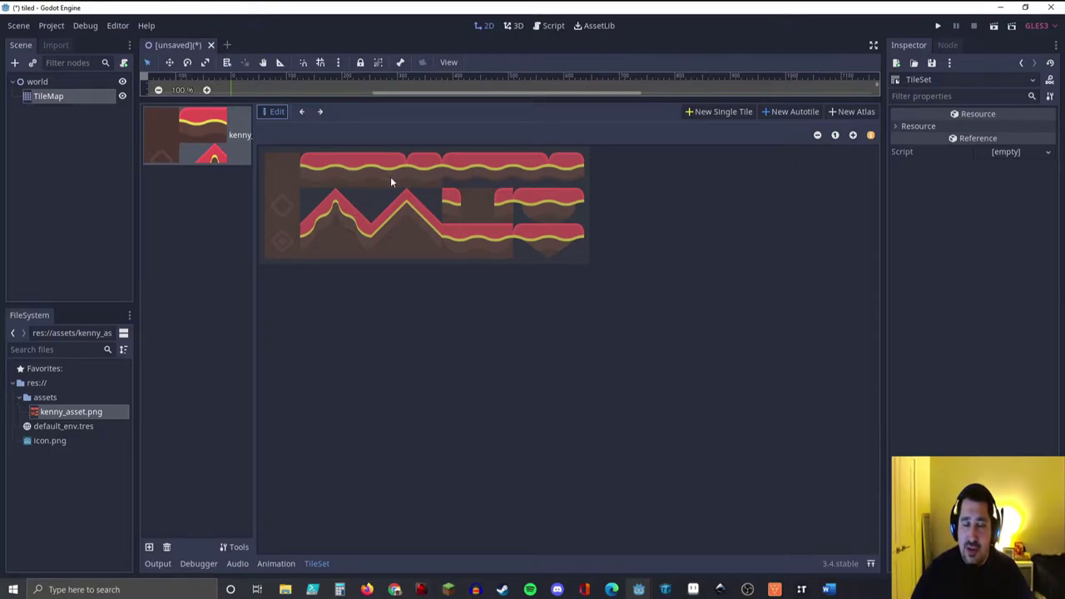
Step: Create a new single tile with snapping enabled, its region covering two by two snap cells over the plain brown block at the tilesheet's upper-left corner
{"action": "left_click", "coordinate": [713, 111]}
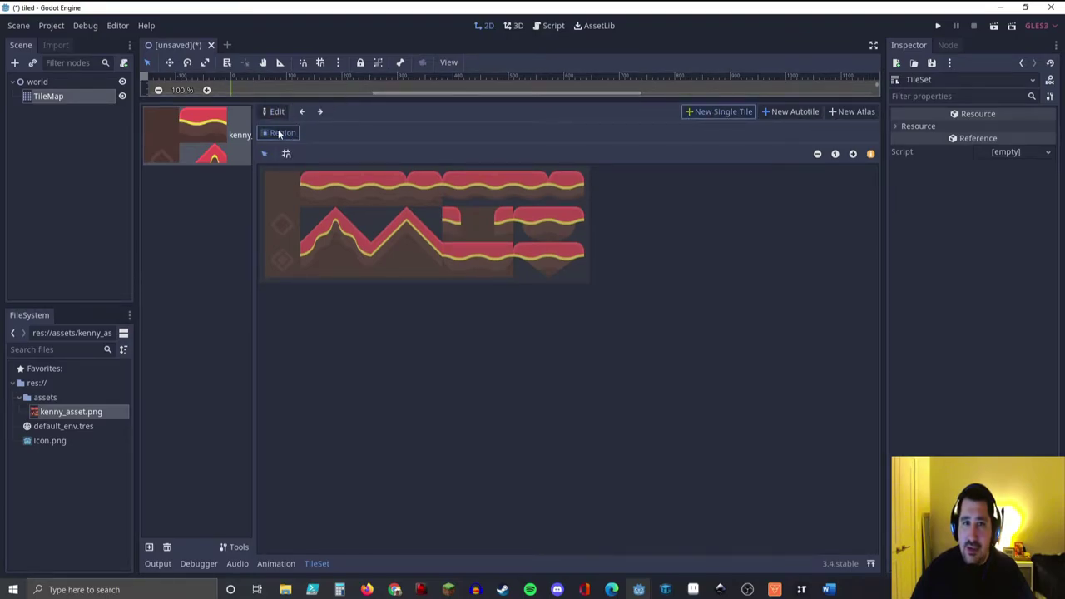
{"action": "left_click", "coordinate": [287, 155]}
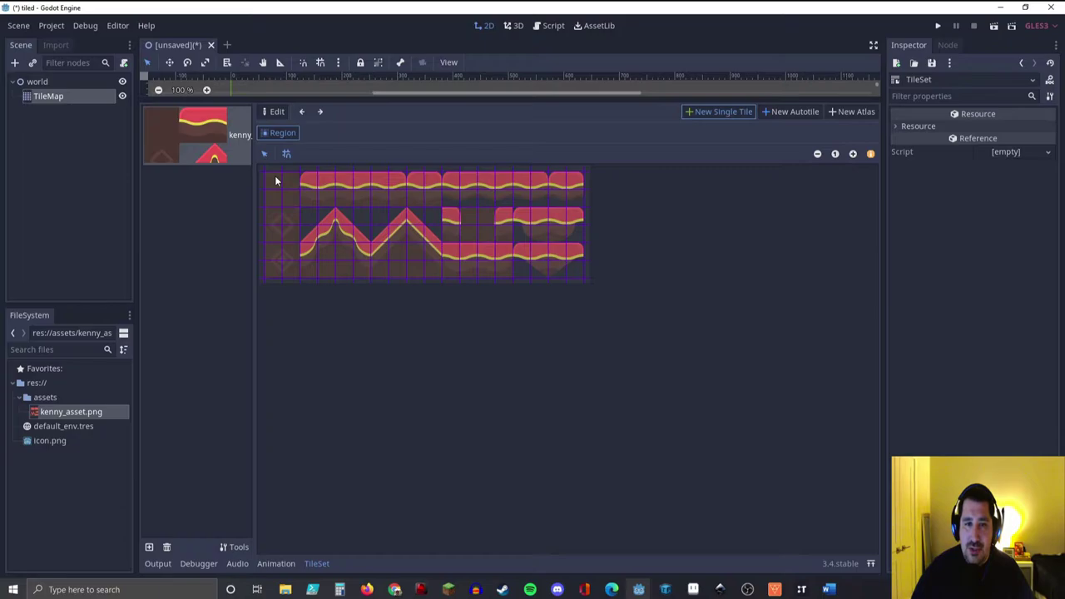
{"action": "left_click_drag", "start_coordinate": [278, 182], "coordinate": [291, 202]}
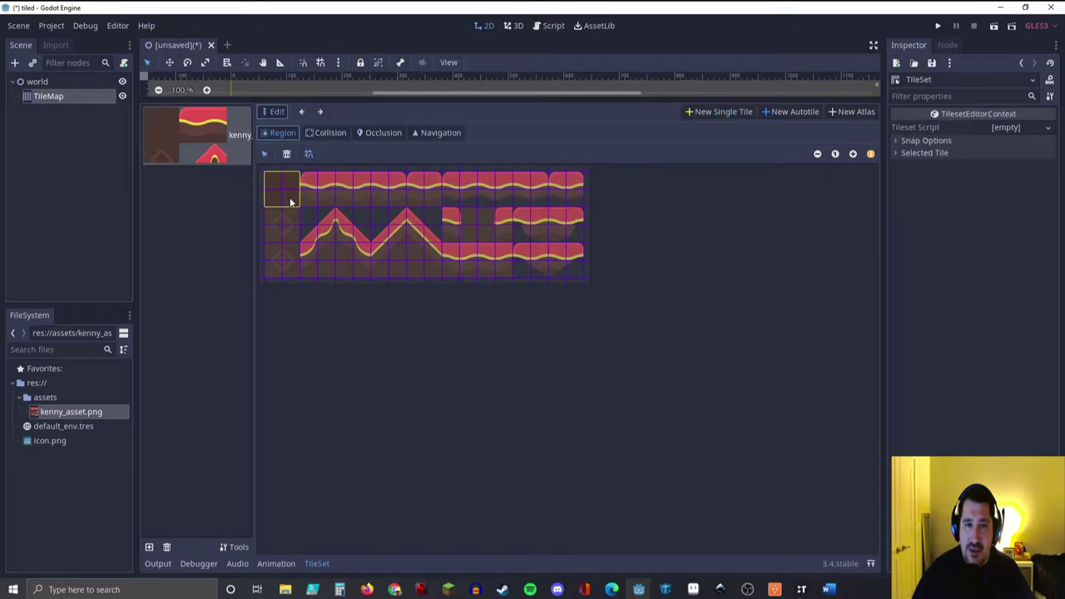
Step: Set the TileSet's snap step to 64 by 64 and expand the Selected Tile properties
{"action": "left_click", "coordinate": [897, 142]}
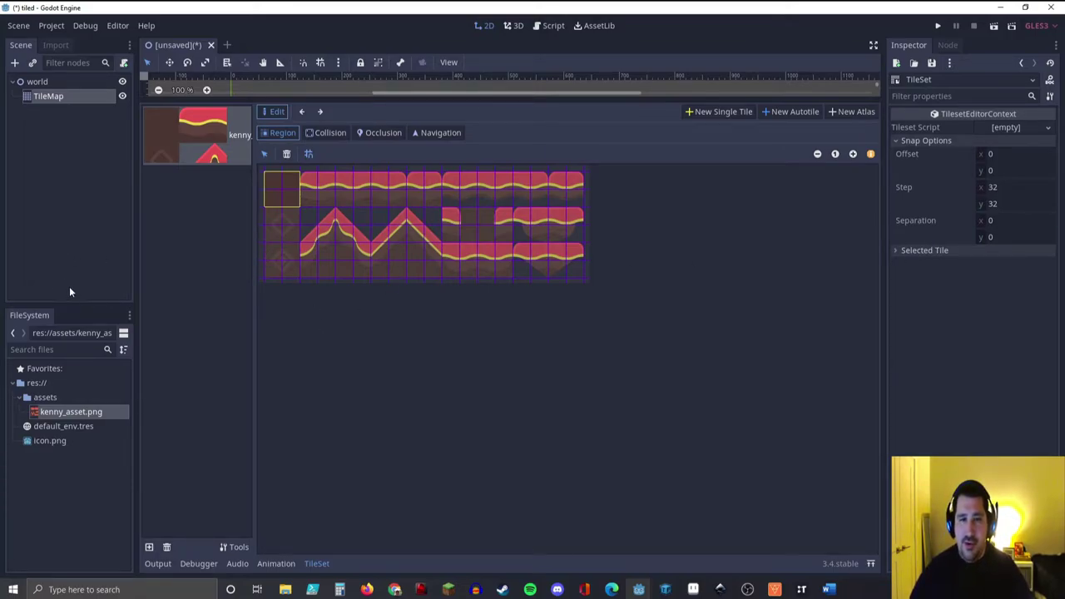
{"action": "left_click", "coordinate": [1032, 188]}
{"action": "type", "text": "64"}
{"action": "key", "text": "Tab"}
{"action": "type", "text": "64"}
{"action": "key", "text": "Return"}
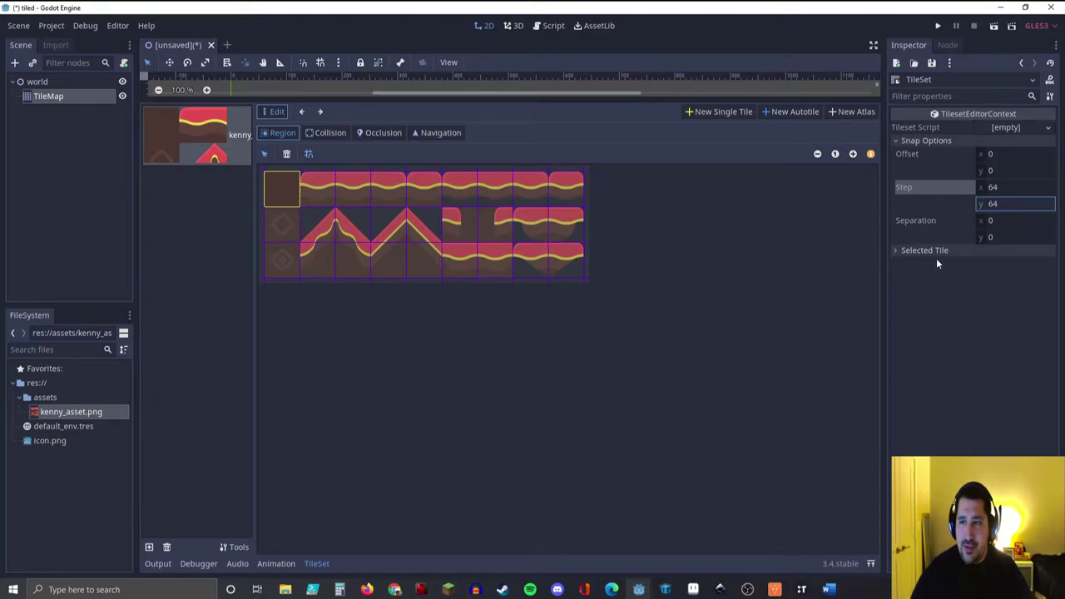
{"action": "left_click", "coordinate": [894, 249]}
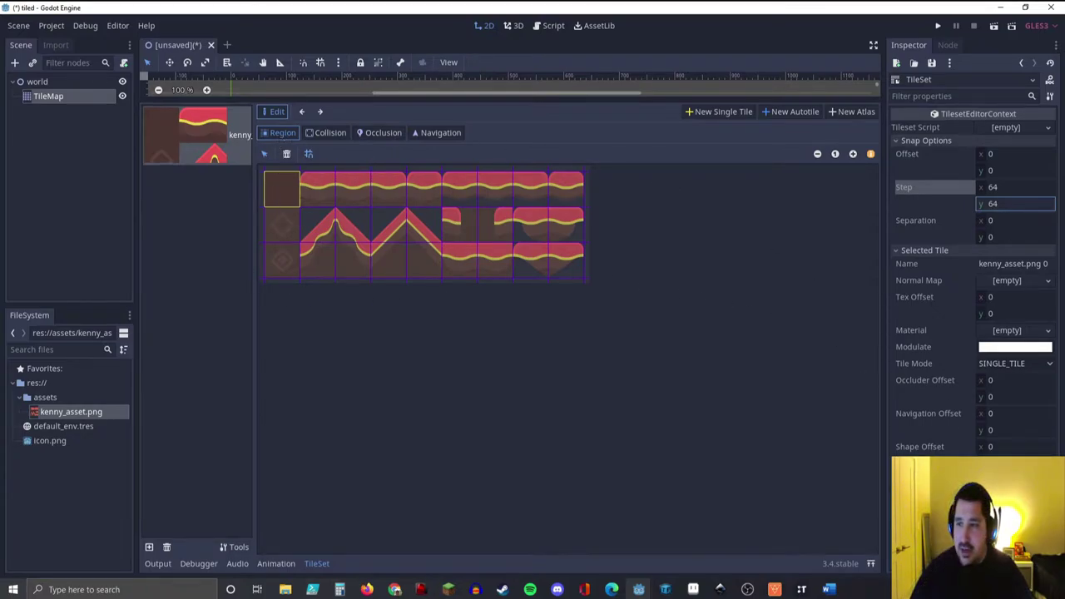
Step: Try the tile's region on several cells along the tilesheet's top row, then return it to the plain brown cell
{"action": "left_click", "coordinate": [324, 191]}
{"action": "left_click", "coordinate": [425, 191]}
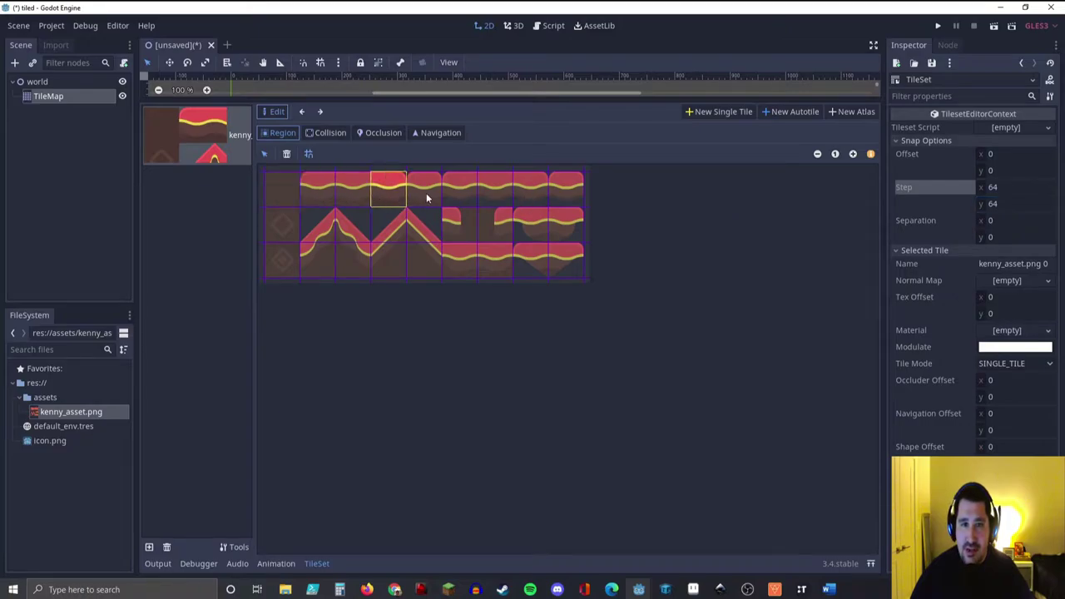
{"action": "left_click", "coordinate": [366, 193]}
{"action": "left_click", "coordinate": [321, 196]}
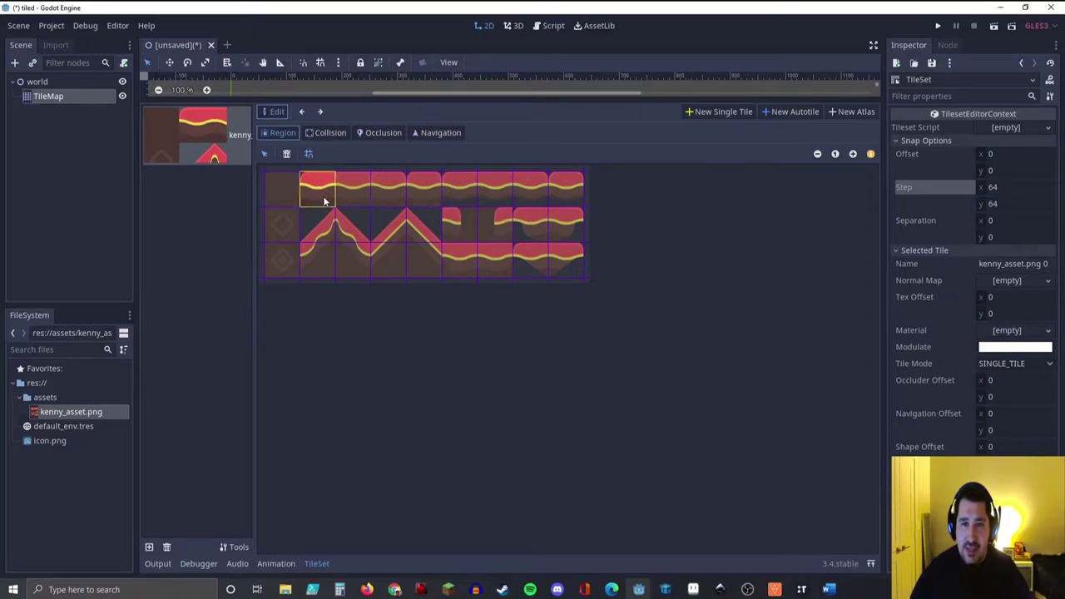
{"action": "left_click", "coordinate": [275, 193]}
{"action": "left_click", "coordinate": [439, 190]}
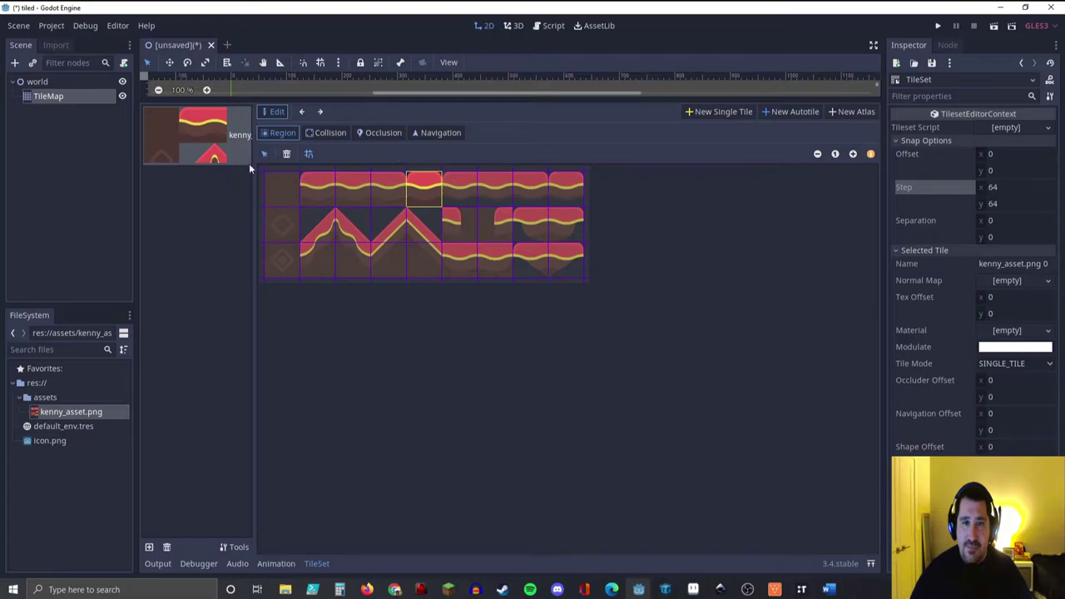
{"action": "left_click", "coordinate": [283, 196]}
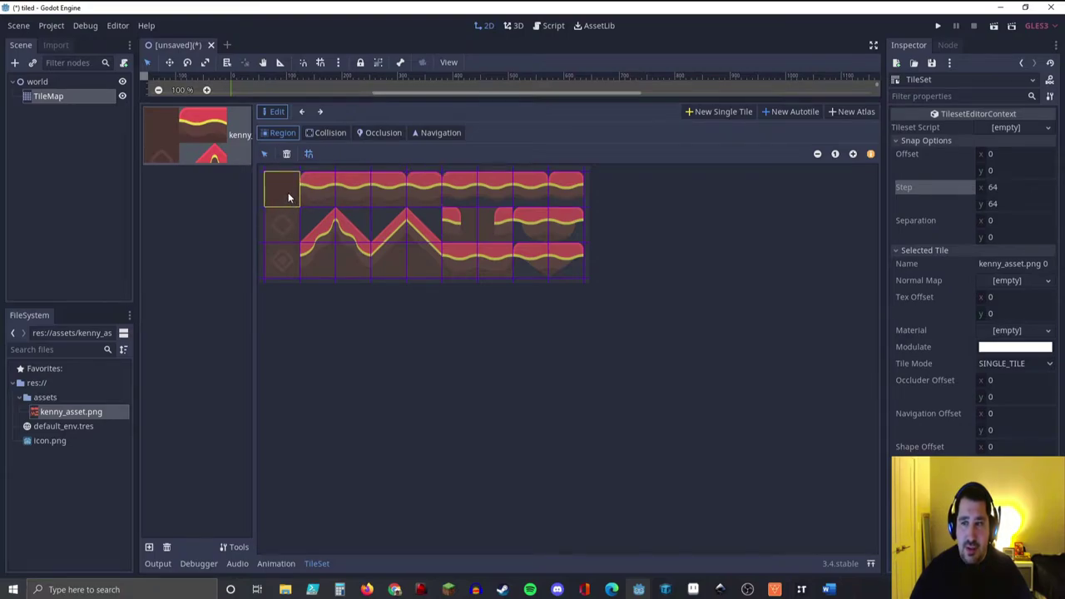
Step: Rename the selected brown tile as dirt
{"action": "left_click", "coordinate": [1006, 265]}
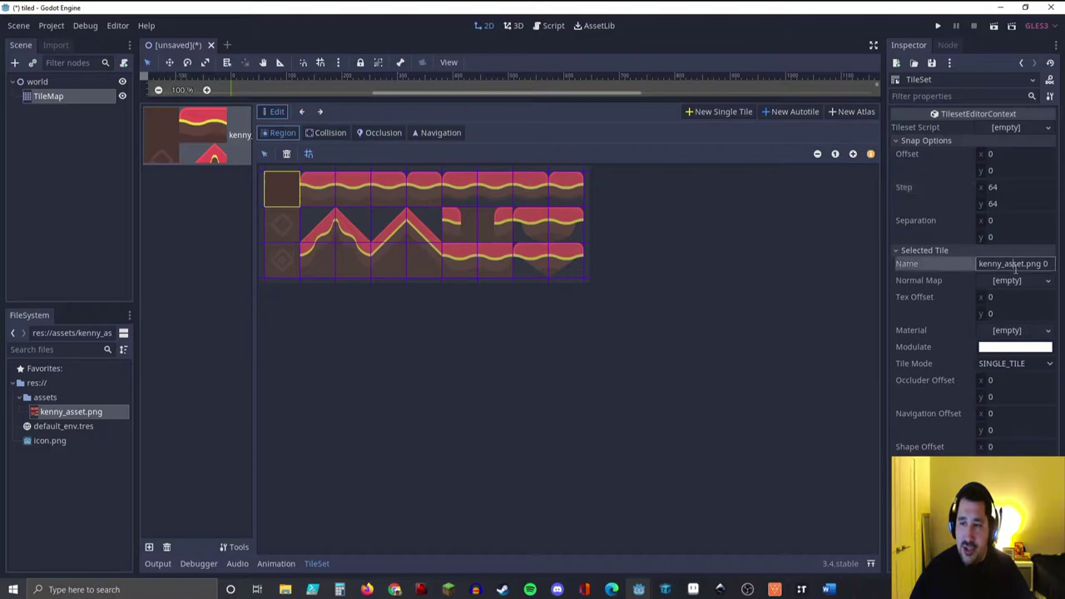
{"action": "key", "text": "ctrl+a"}
{"action": "key", "text": "BackSpace"}
{"action": "type", "text": "dirt"}
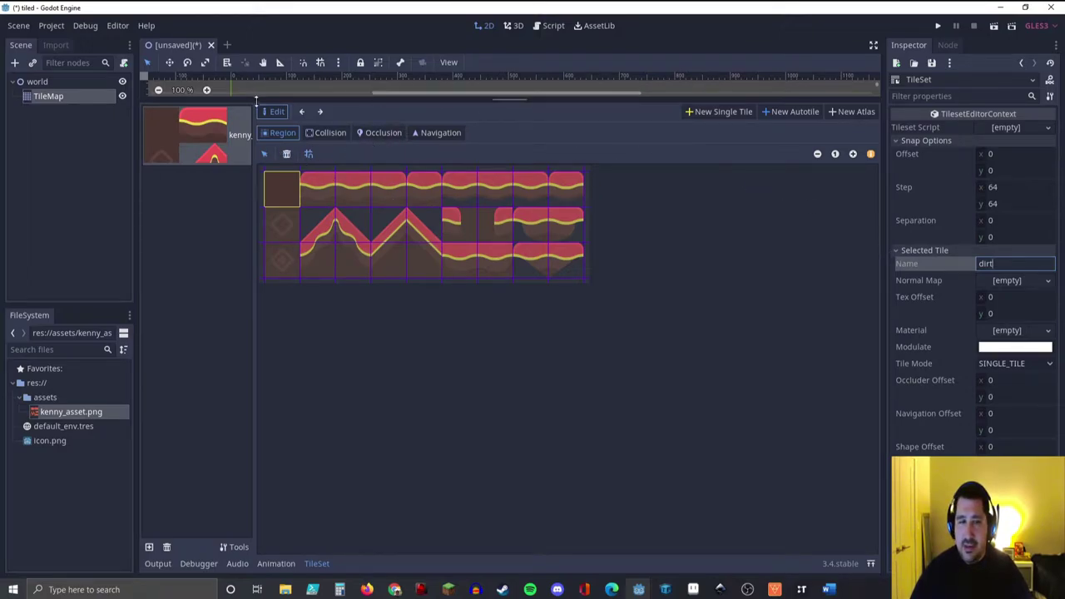
{"action": "left_click", "coordinate": [723, 111]}
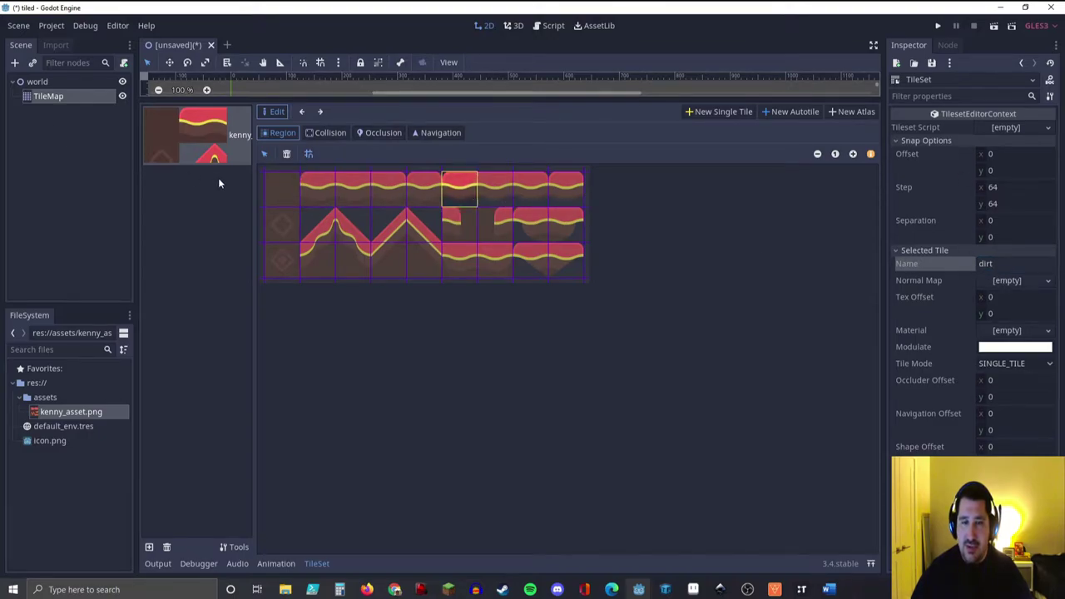
{"action": "left_click", "coordinate": [280, 189]}
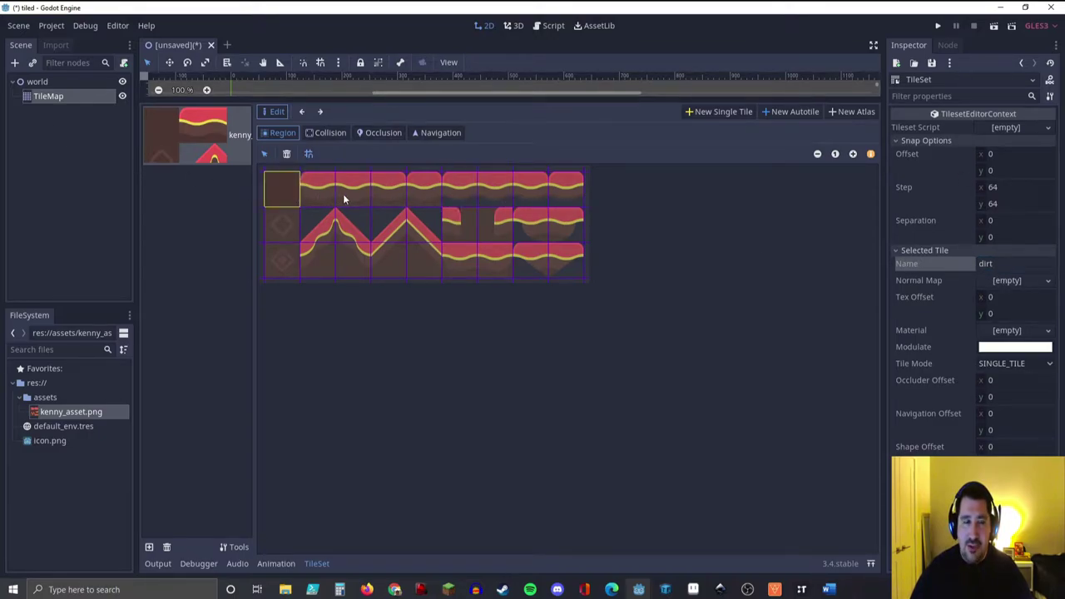
{"action": "key", "text": "ctrl+s"}
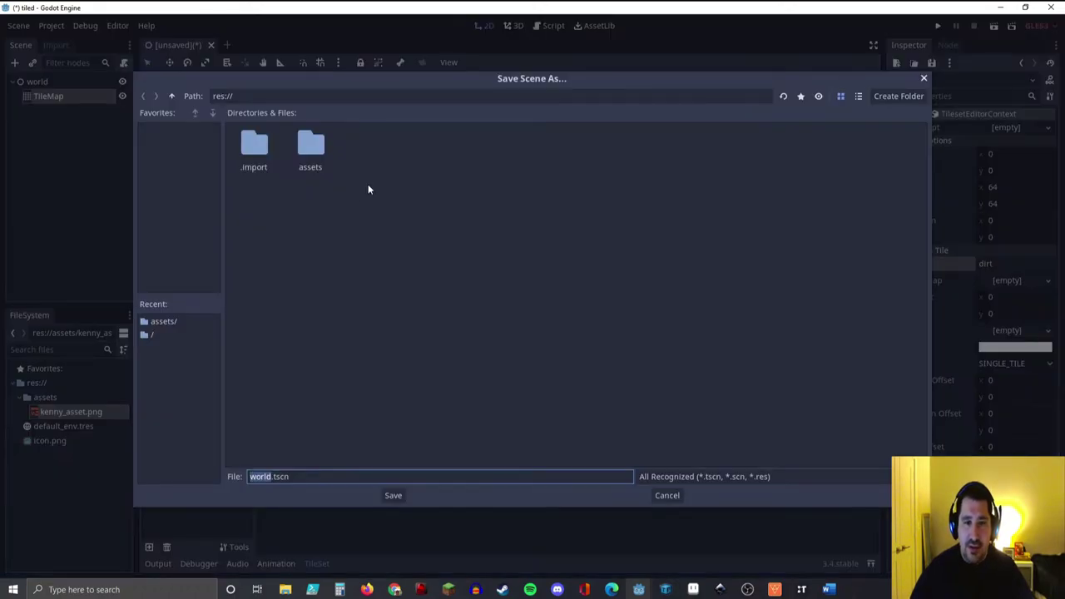
{"action": "left_click", "coordinate": [671, 496]}
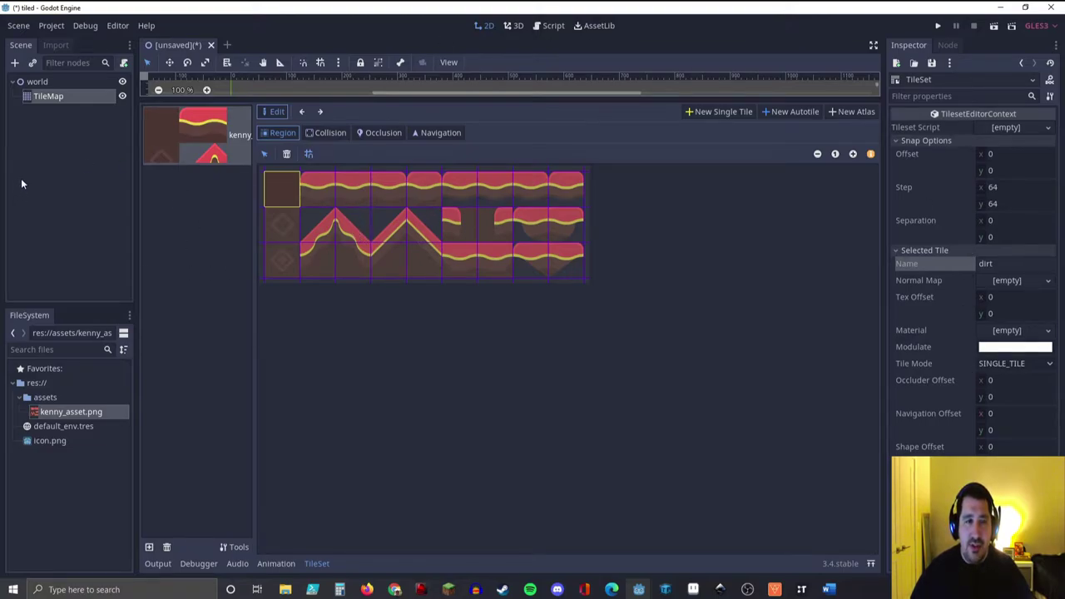
Step: Select the TileMap node and paint a dirt outline about 16 tiles wide with straight upper and side edges and an uneven lower edge
{"action": "left_click", "coordinate": [49, 97]}
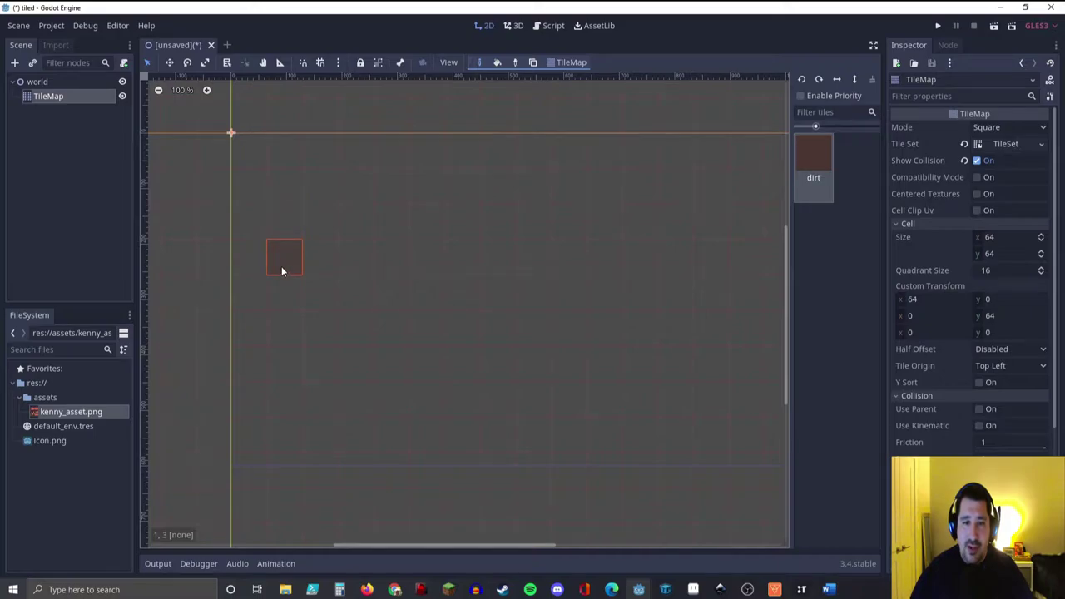
{"action": "left_click_drag", "start_coordinate": [287, 263], "coordinate": [730, 275]}
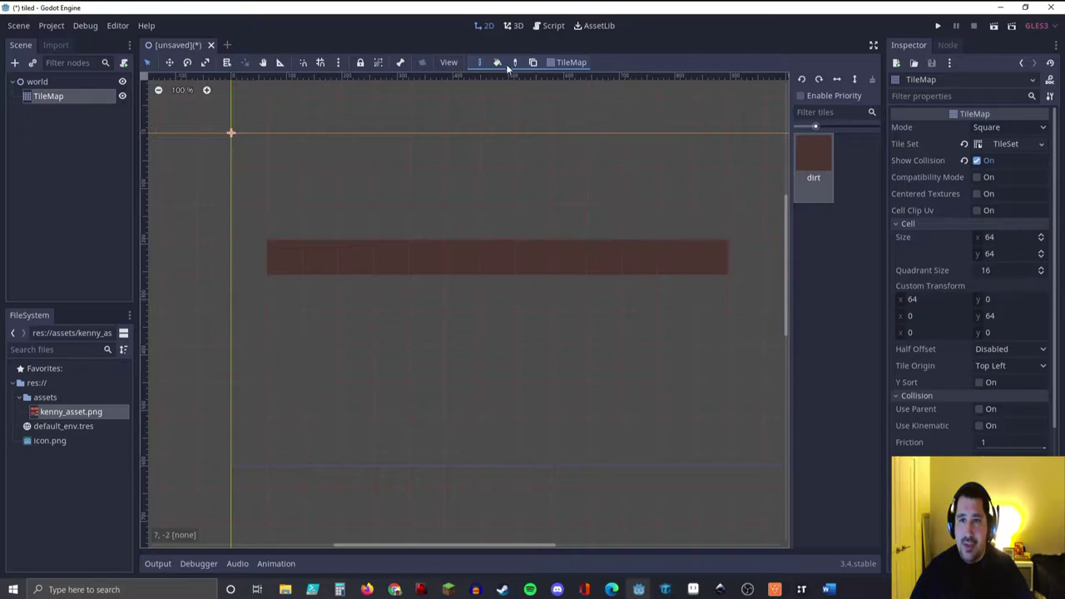
{"action": "scroll", "coordinate": [528, 241], "scroll_direction": "down", "scroll_amount": 1}
{"action": "middle_click_drag", "start_coordinate": [605, 262], "coordinate": [544, 223]}
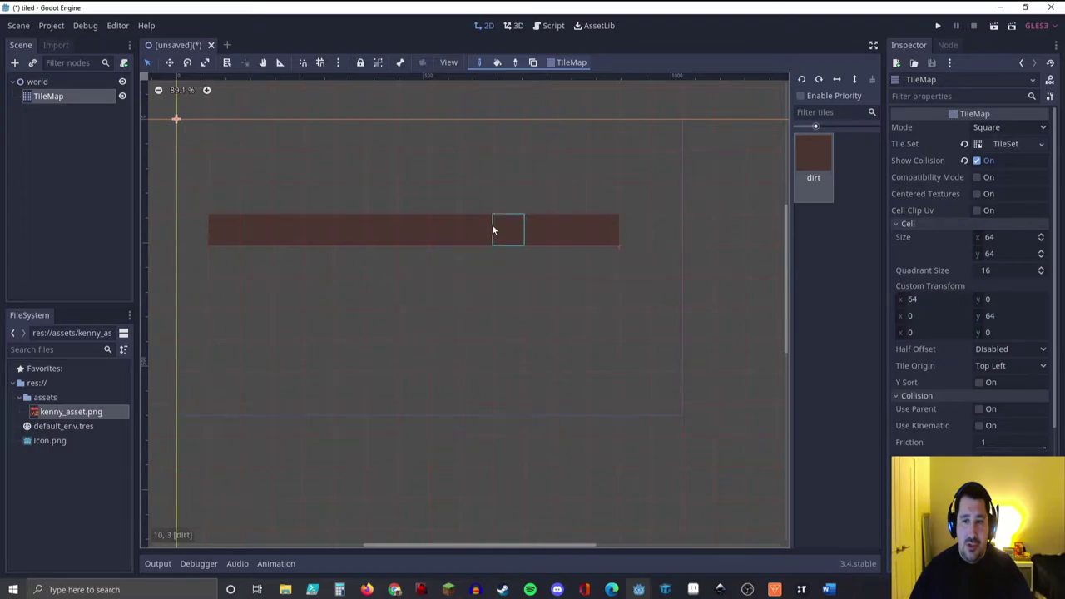
{"action": "mouse_move", "coordinate": [233, 265]}
{"action": "left_mouse_down"}
{"action": "mouse_move", "coordinate": [222, 396]}
{"action": "mouse_move", "coordinate": [238, 498]}
{"action": "mouse_move", "coordinate": [306, 495]}
{"action": "mouse_move", "coordinate": [395, 449]}
{"action": "mouse_move", "coordinate": [549, 500]}
{"action": "mouse_move", "coordinate": [645, 494]}
{"action": "mouse_move", "coordinate": [682, 507]}
{"action": "mouse_move", "coordinate": [691, 260]}
{"action": "mouse_move", "coordinate": [630, 239]}
{"action": "left_mouse_up"}
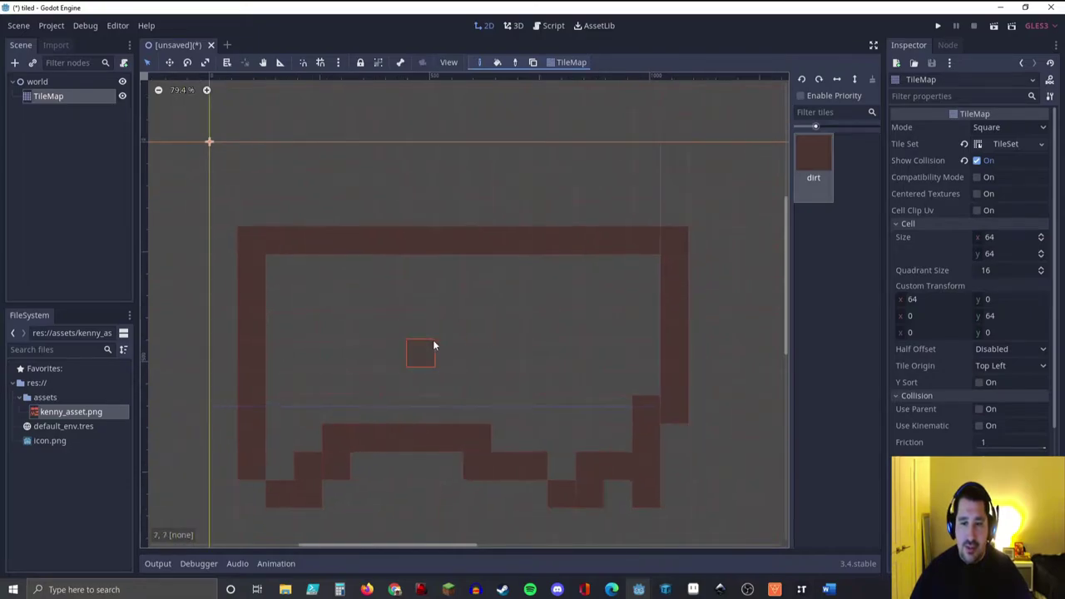
Step: Bucket-fill the outline's interior and the gaps along its lower edge with dirt, forming a solid rectangle about 16 by 10 tiles
{"action": "scroll", "coordinate": [435, 344], "scroll_direction": "down", "scroll_amount": 3}
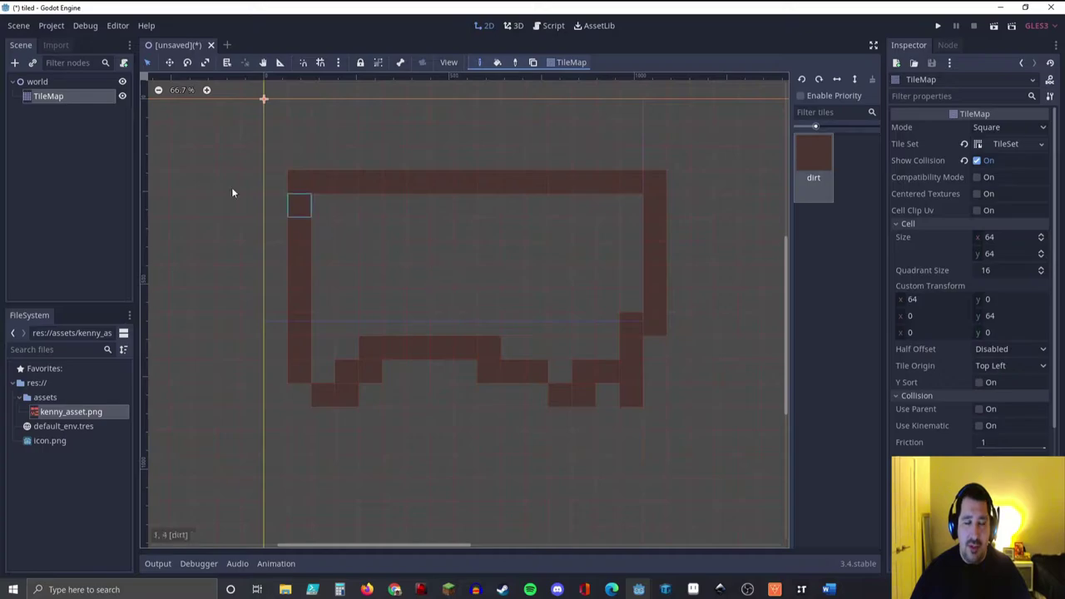
{"action": "left_click", "coordinate": [496, 65]}
{"action": "left_click", "coordinate": [470, 231]}
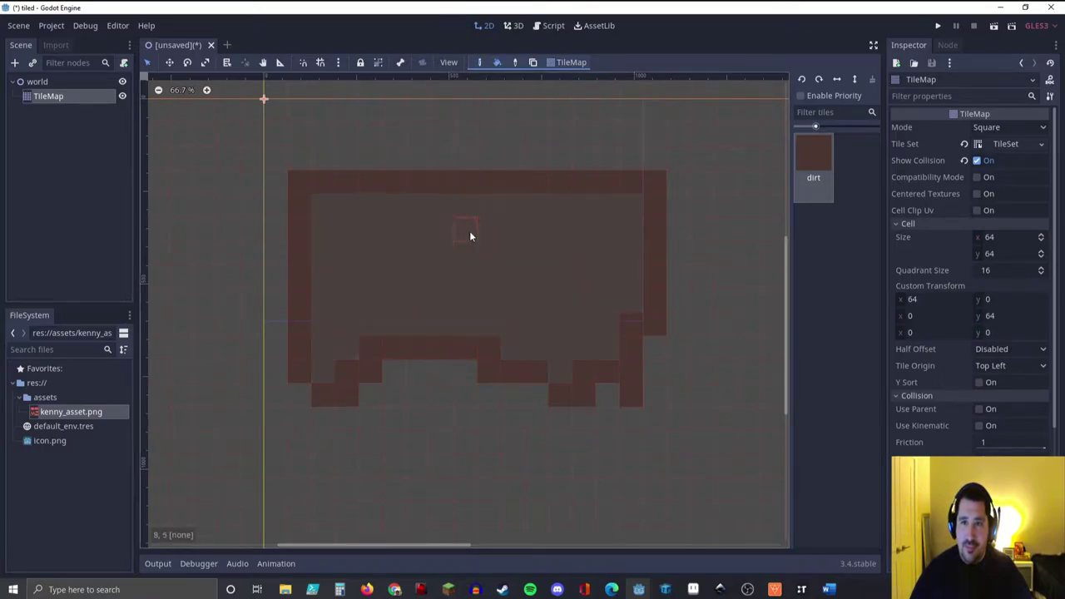
{"action": "left_click", "coordinate": [473, 264]}
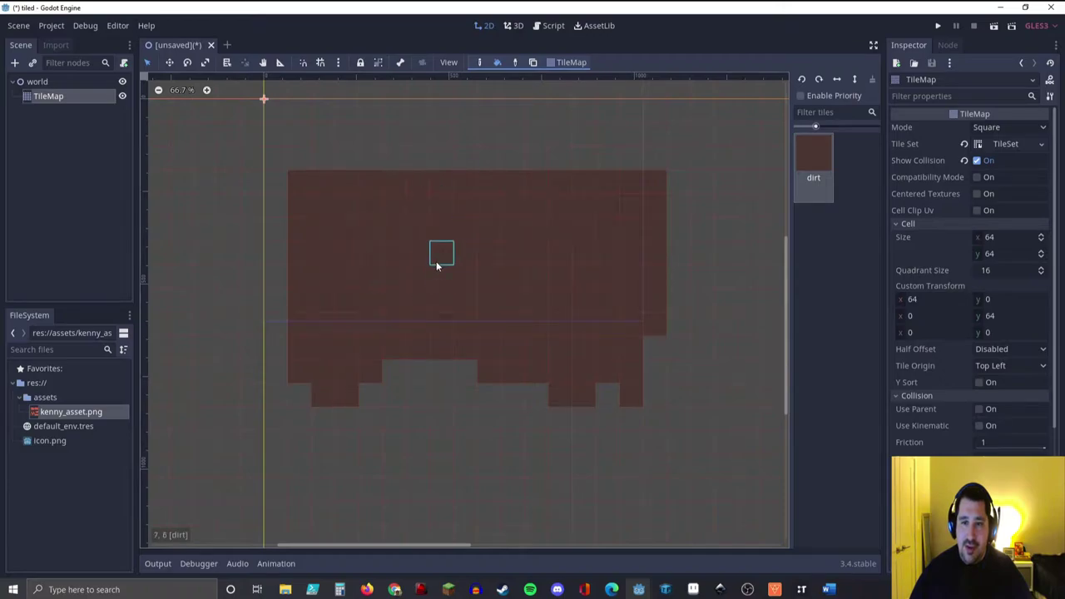
{"action": "left_click", "coordinate": [415, 378]}
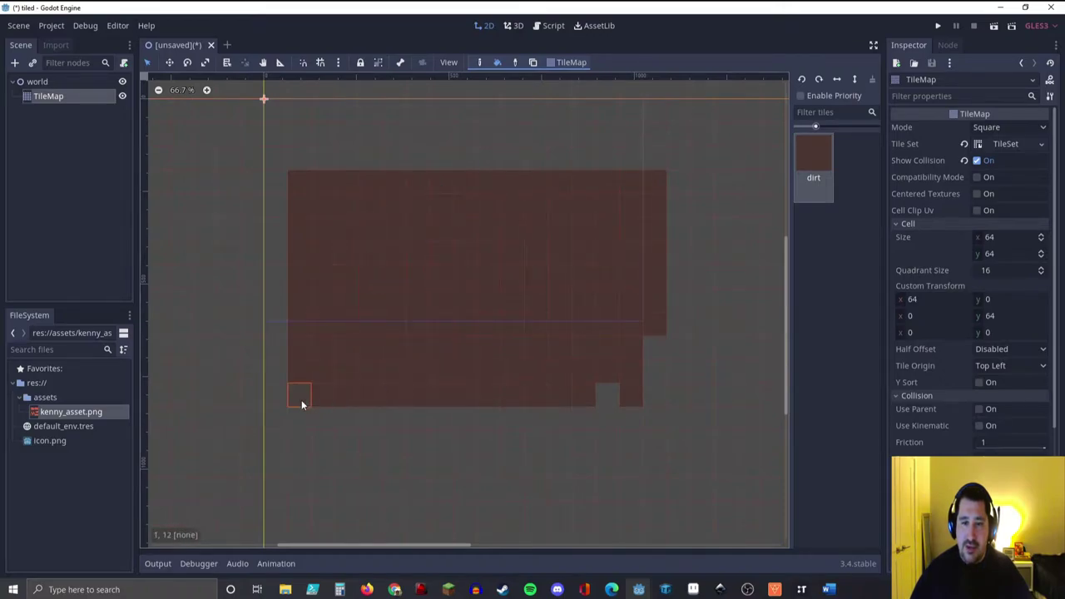
{"action": "left_click", "coordinate": [651, 399]}
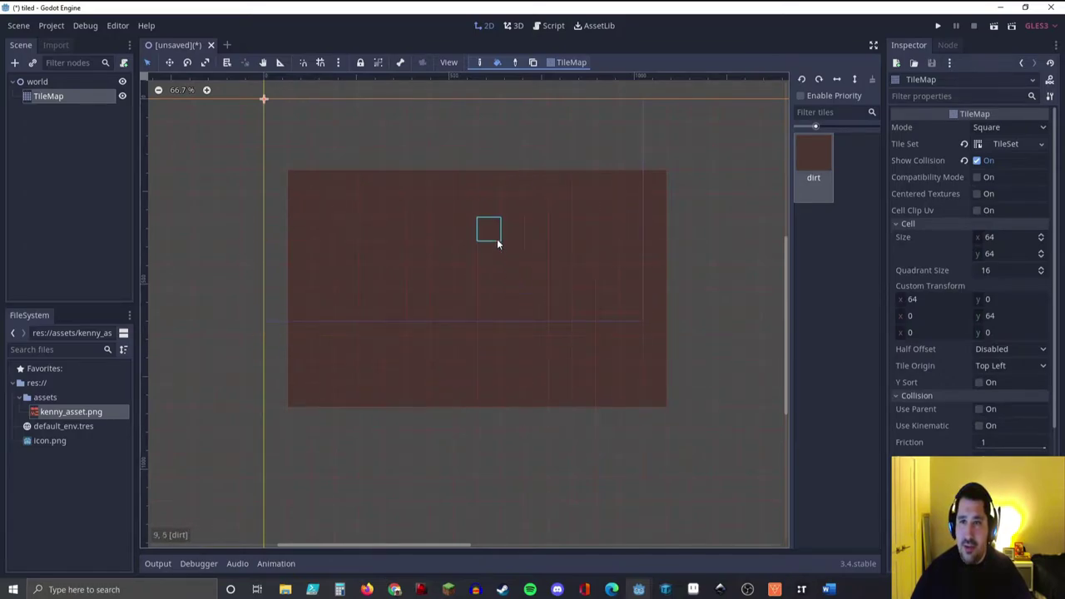
Step: Erase two full-height vertical gaps from the dirt rectangle, about three and two tiles wide, leaving wide, medium and one-tile-wide columns
{"action": "left_click", "coordinate": [480, 64]}
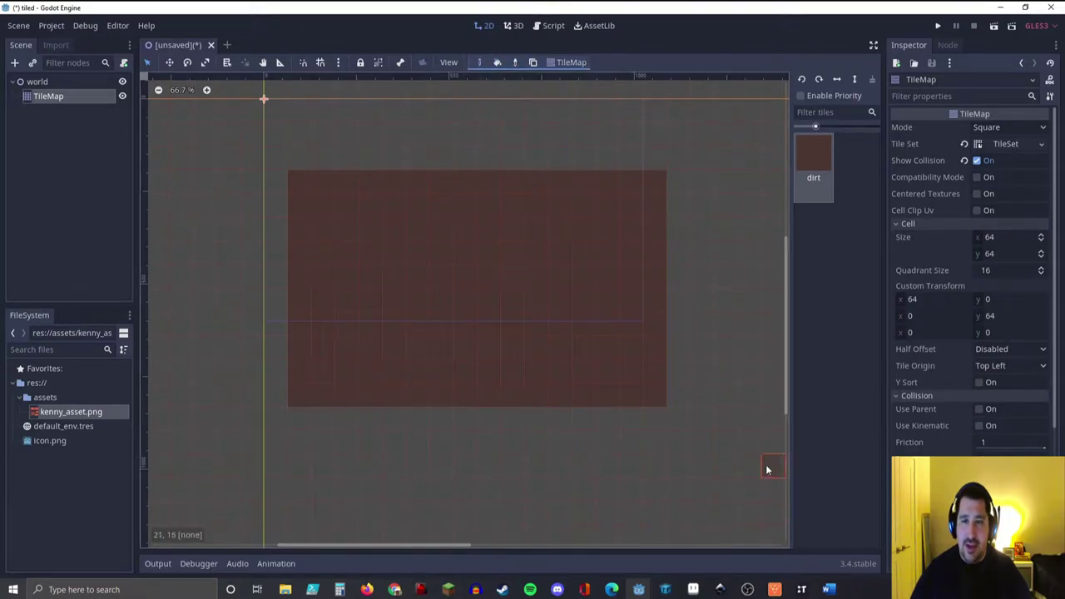
{"action": "right_click_drag", "start_coordinate": [442, 191], "coordinate": [478, 190]}
{"action": "mouse_move", "coordinate": [495, 279]}
{"action": "right_mouse_down"}
{"action": "mouse_move", "coordinate": [483, 400]}
{"action": "mouse_move", "coordinate": [438, 400]}
{"action": "mouse_move", "coordinate": [437, 263]}
{"action": "mouse_move", "coordinate": [455, 217]}
{"action": "right_mouse_up"}
{"action": "right_click_drag", "start_coordinate": [472, 262], "coordinate": [471, 390]}
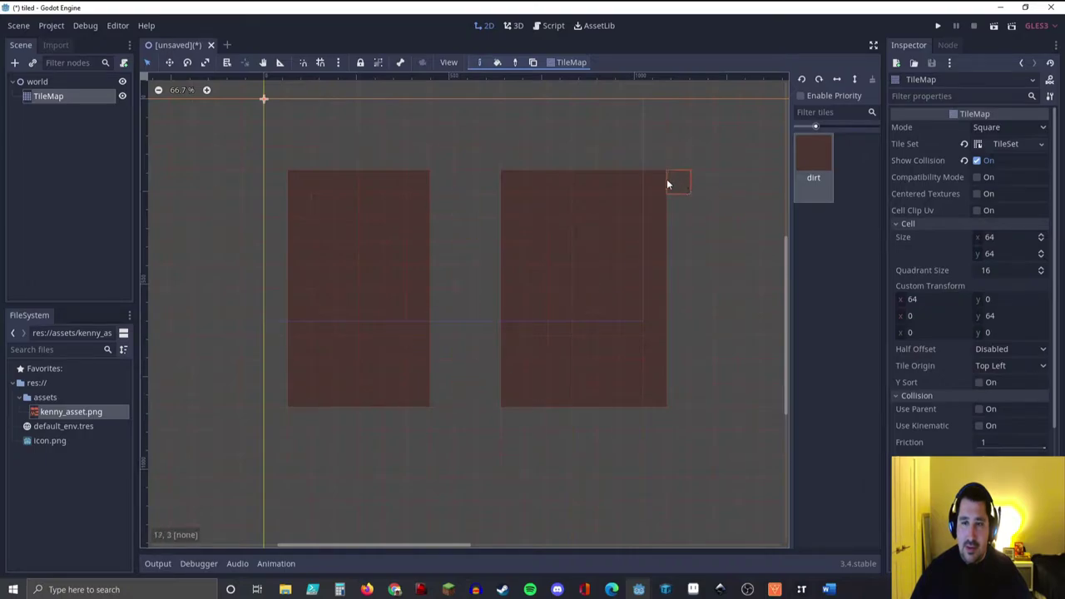
{"action": "mouse_move", "coordinate": [613, 181]}
{"action": "right_mouse_down"}
{"action": "mouse_move", "coordinate": [618, 290]}
{"action": "mouse_move", "coordinate": [600, 386]}
{"action": "mouse_move", "coordinate": [603, 408]}
{"action": "mouse_move", "coordinate": [641, 436]}
{"action": "right_mouse_up"}
{"action": "right_click_drag", "start_coordinate": [632, 210], "coordinate": [628, 401]}
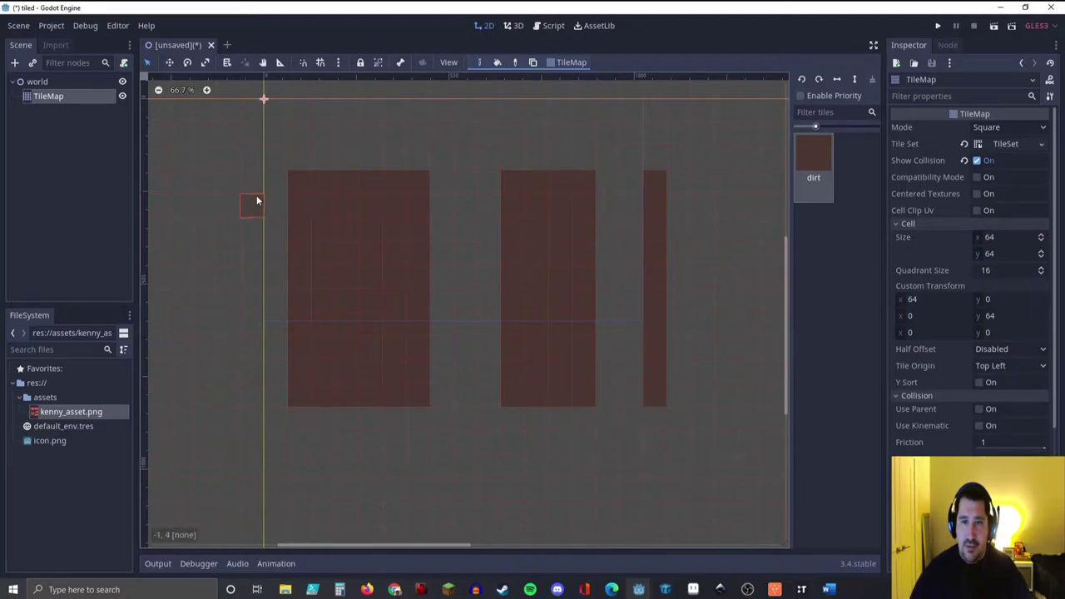
Step: Reopen the TileSet's kenny_asset.png texture and create a single tile over the first red-topped cell beside the dirt tile
{"action": "left_click", "coordinate": [1009, 145]}
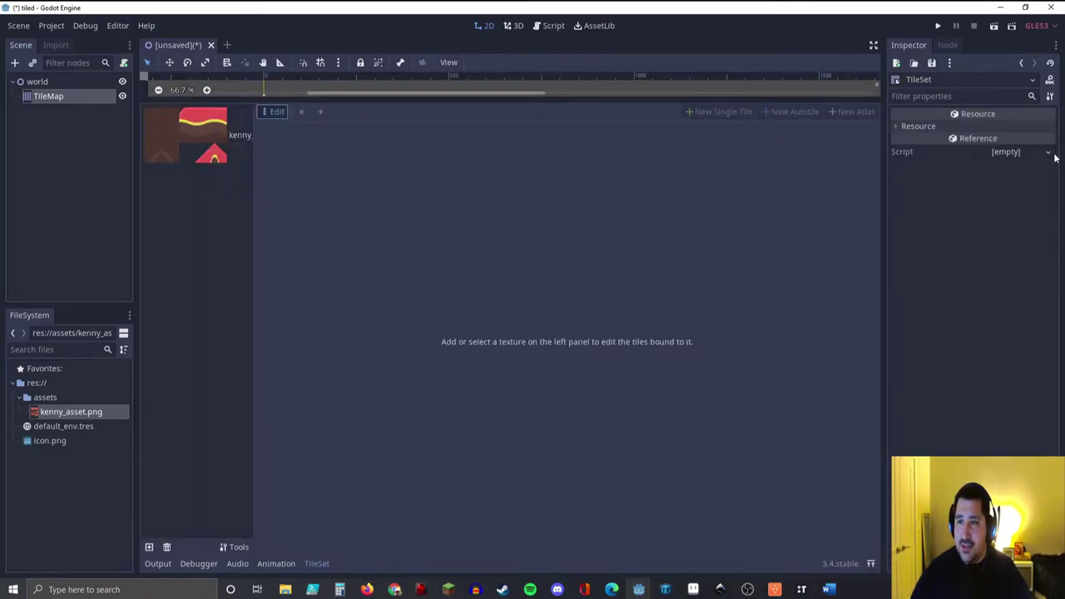
{"action": "left_click", "coordinate": [197, 137]}
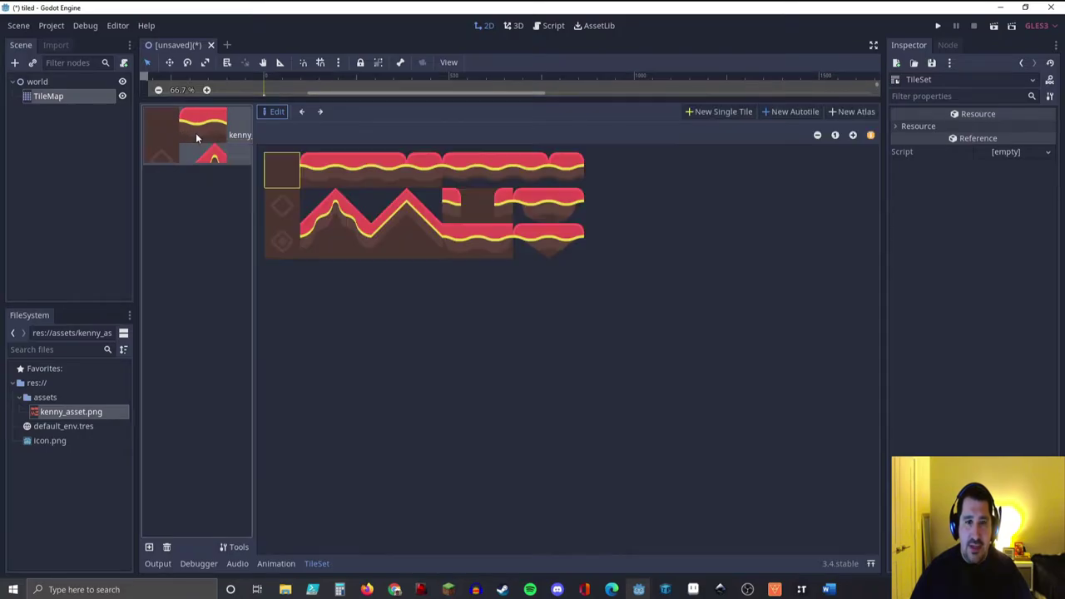
{"action": "left_click", "coordinate": [712, 113]}
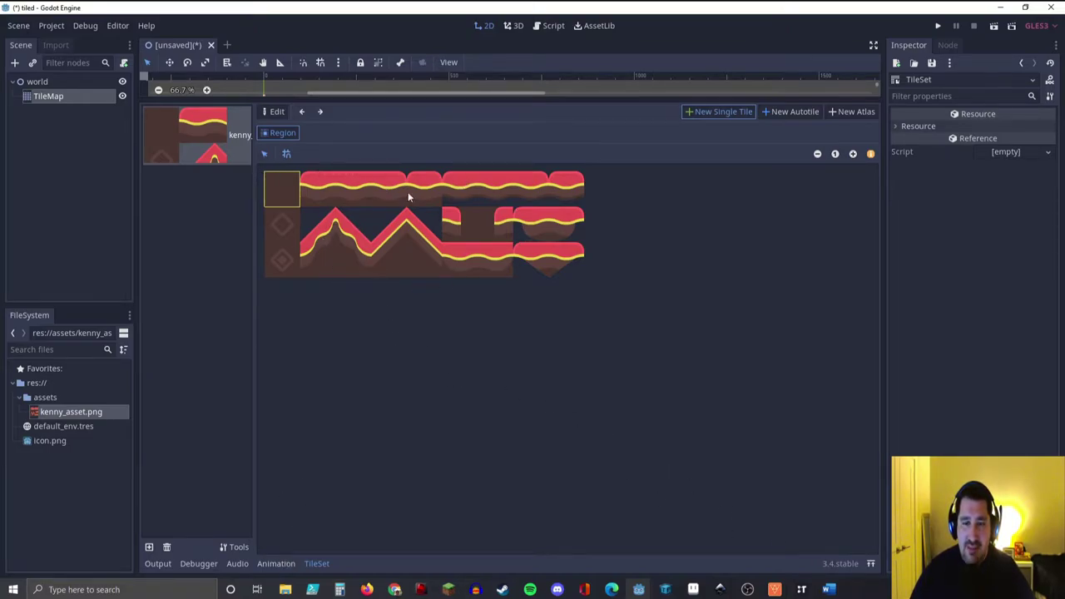
{"action": "left_click", "coordinate": [278, 564]}
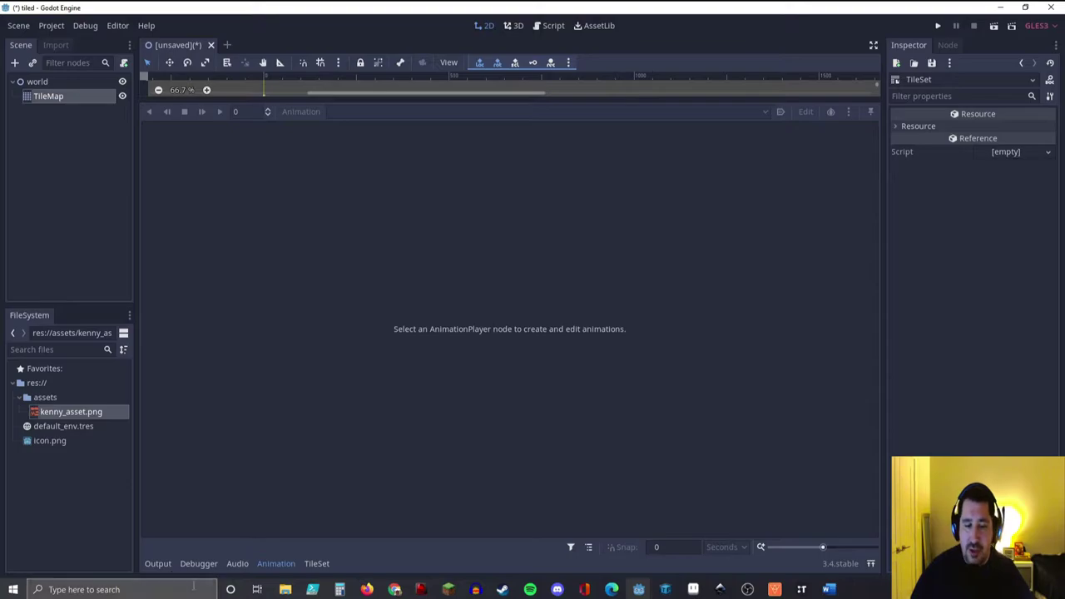
{"action": "left_click", "coordinate": [316, 564]}
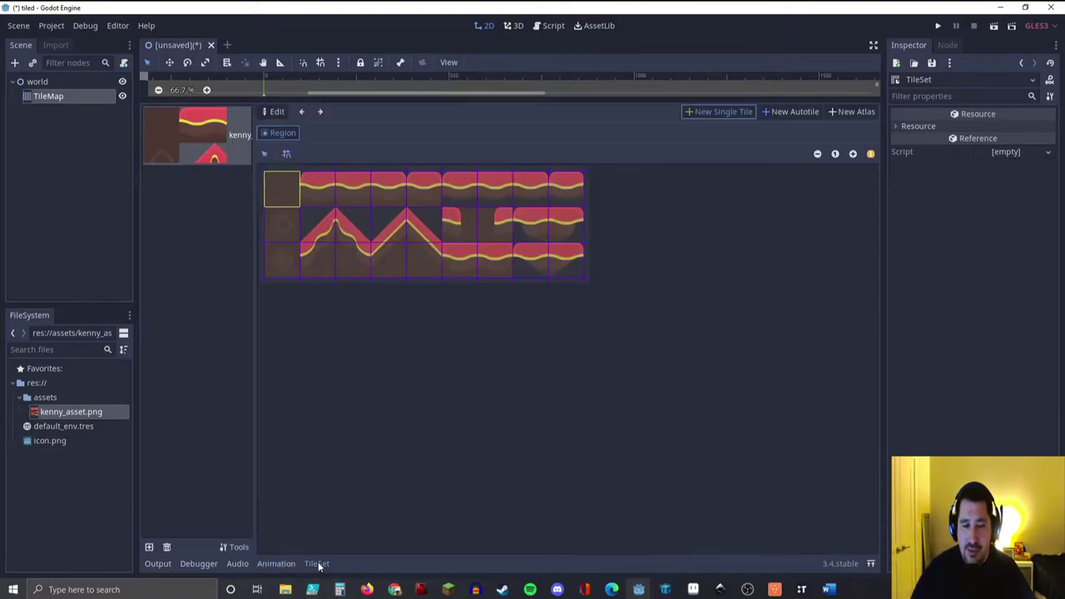
{"action": "left_click", "coordinate": [316, 192]}
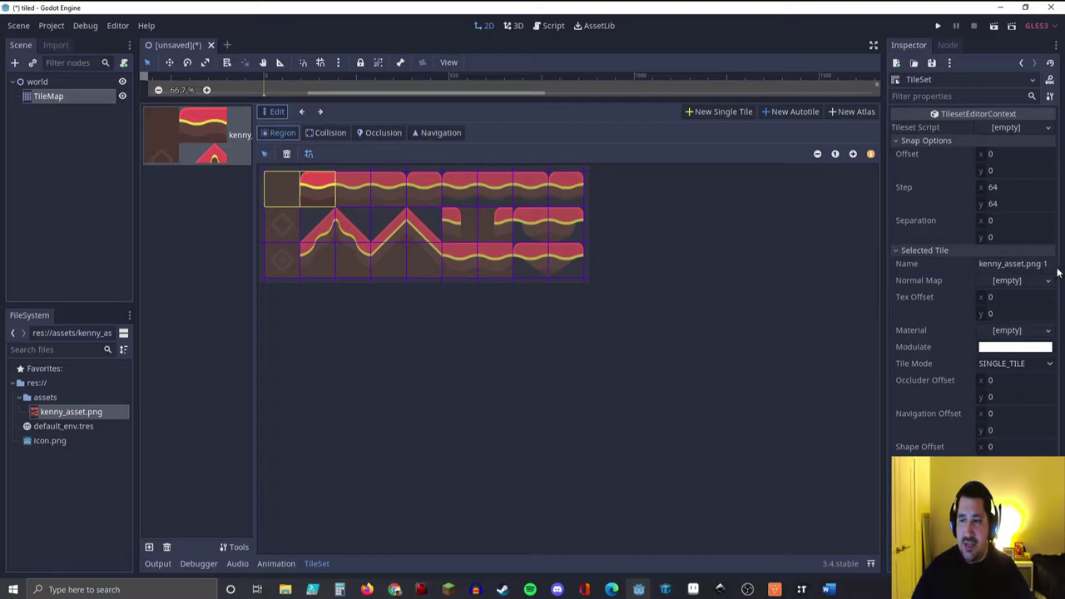
Step: Create separate single tiles over the remaining red-topped cells of the tilesheet's first row
{"action": "left_click", "coordinate": [708, 110]}
{"action": "left_click_drag", "start_coordinate": [310, 178], "coordinate": [491, 197]}
{"action": "left_click", "coordinate": [691, 110]}
{"action": "left_click", "coordinate": [685, 114]}
{"action": "left_click", "coordinate": [720, 112]}
{"action": "left_click", "coordinate": [727, 112]}
{"action": "left_click", "coordinate": [723, 112]}
{"action": "left_click", "coordinate": [526, 194]}
{"action": "left_click", "coordinate": [693, 117]}
{"action": "left_click", "coordinate": [578, 195]}
Step: Create a separate single tile over each of the nine cells in the tilesheet's second row
{"action": "left_click", "coordinate": [716, 114]}
{"action": "left_click", "coordinate": [281, 229]}
{"action": "left_click", "coordinate": [718, 112]}
{"action": "left_click", "coordinate": [316, 233]}
{"action": "left_click", "coordinate": [687, 111]}
{"action": "left_click", "coordinate": [367, 238]}
{"action": "left_click", "coordinate": [703, 111]}
{"action": "left_click", "coordinate": [388, 227]}
{"action": "left_click", "coordinate": [718, 112]}
{"action": "left_click", "coordinate": [430, 226]}
{"action": "left_click", "coordinate": [724, 114]}
{"action": "left_click", "coordinate": [456, 234]}
{"action": "left_click", "coordinate": [718, 111]}
{"action": "left_click", "coordinate": [495, 229]}
{"action": "left_click", "coordinate": [722, 115]}
{"action": "left_click", "coordinate": [520, 235]}
{"action": "left_click", "coordinate": [716, 115]}
{"action": "left_click", "coordinate": [568, 224]}
Step: Create a separate single tile over each of the nine cells in the tilesheet's third row
{"action": "left_click", "coordinate": [718, 111]}
{"action": "left_click", "coordinate": [281, 260]}
{"action": "left_click", "coordinate": [718, 111]}
{"action": "left_click", "coordinate": [318, 261]}
{"action": "left_click", "coordinate": [719, 111]}
{"action": "left_click", "coordinate": [363, 254]}
{"action": "left_click", "coordinate": [702, 115]}
{"action": "left_click", "coordinate": [389, 260]}
{"action": "left_click", "coordinate": [705, 112]}
{"action": "left_click", "coordinate": [422, 258]}
{"action": "left_click", "coordinate": [700, 114]}
{"action": "left_click", "coordinate": [461, 265]}
{"action": "left_click", "coordinate": [719, 115]}
{"action": "left_click", "coordinate": [496, 261]}
{"action": "left_click", "coordinate": [721, 111]}
{"action": "left_click", "coordinate": [531, 260]}
{"action": "left_click", "coordinate": [733, 112]}
{"action": "left_click", "coordinate": [565, 261]}
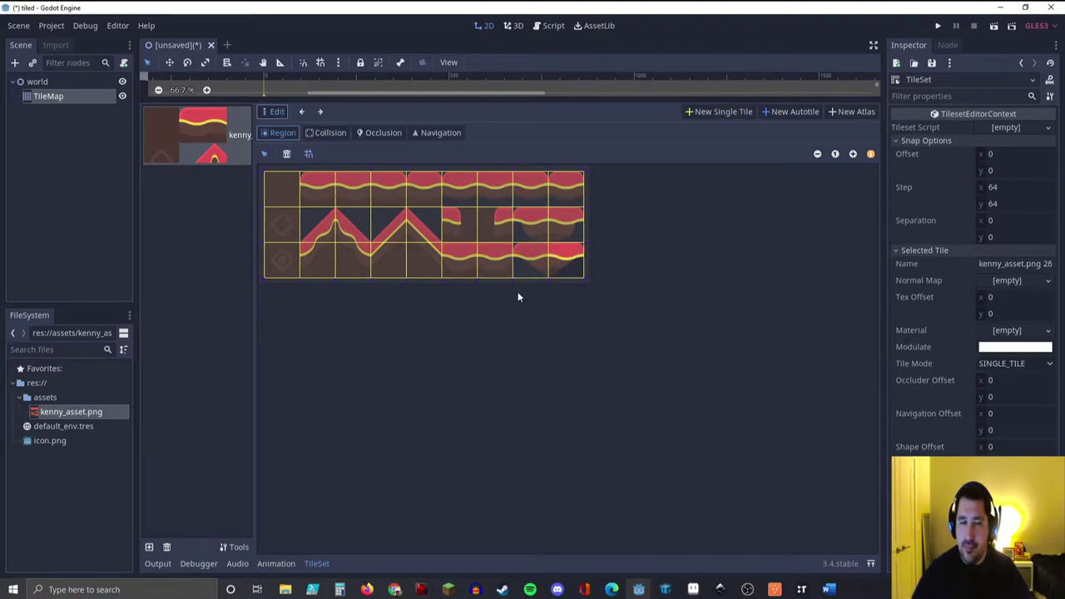
{"action": "key", "text": "ctrl+z"}
{"action": "left_click", "coordinate": [551, 264]}
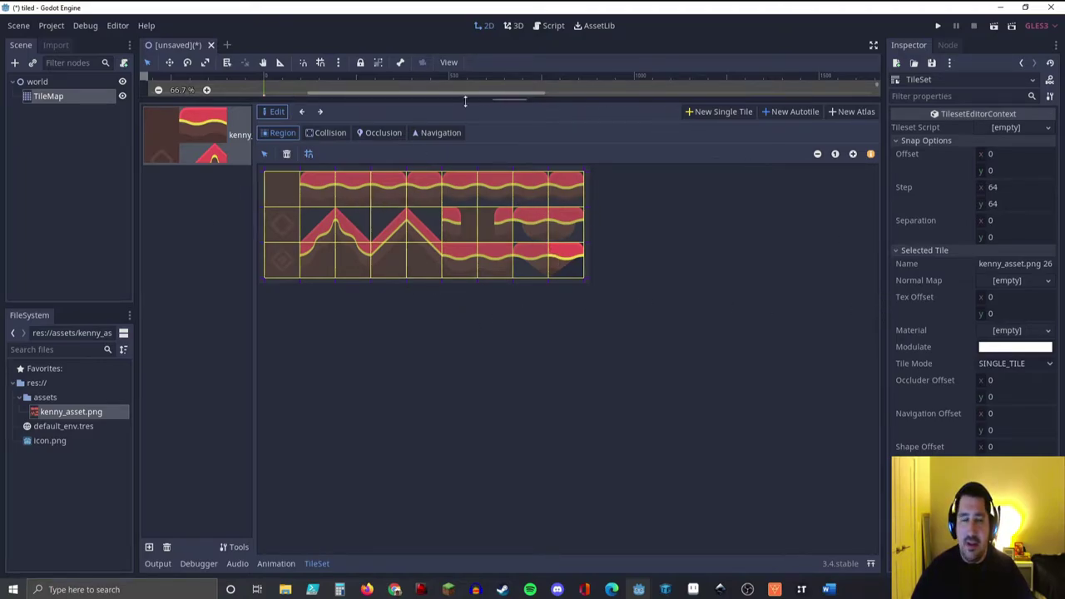
Step: Return to the TileMap node and widen its tile palette so that all the tiles show at once
{"action": "left_click", "coordinate": [38, 97]}
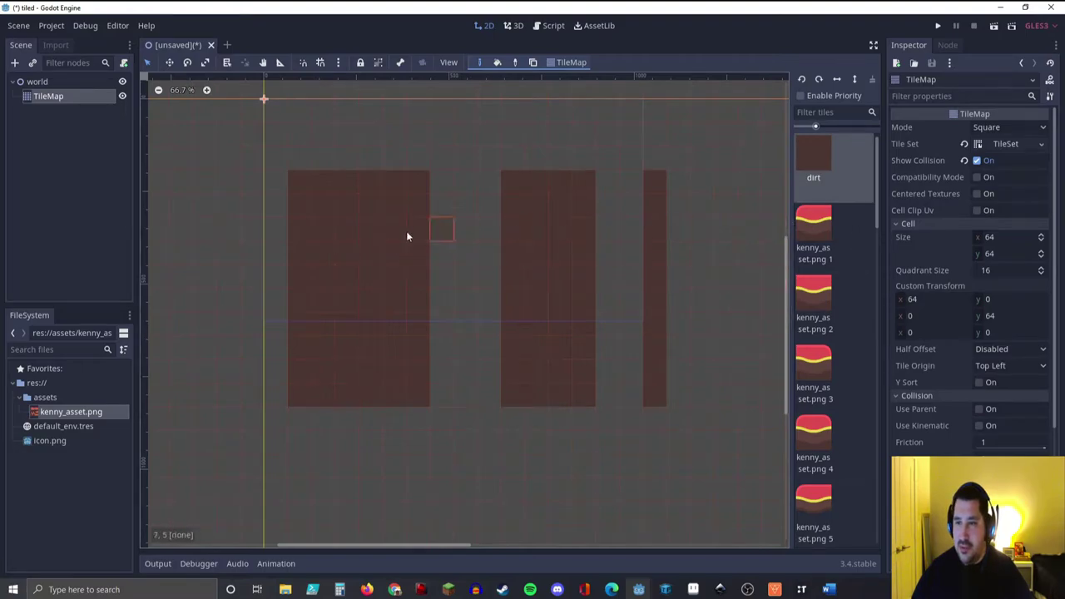
{"action": "scroll", "coordinate": [404, 254], "scroll_direction": "down", "scroll_amount": 1}
{"action": "scroll", "coordinate": [412, 255], "scroll_direction": "down", "scroll_amount": 2}
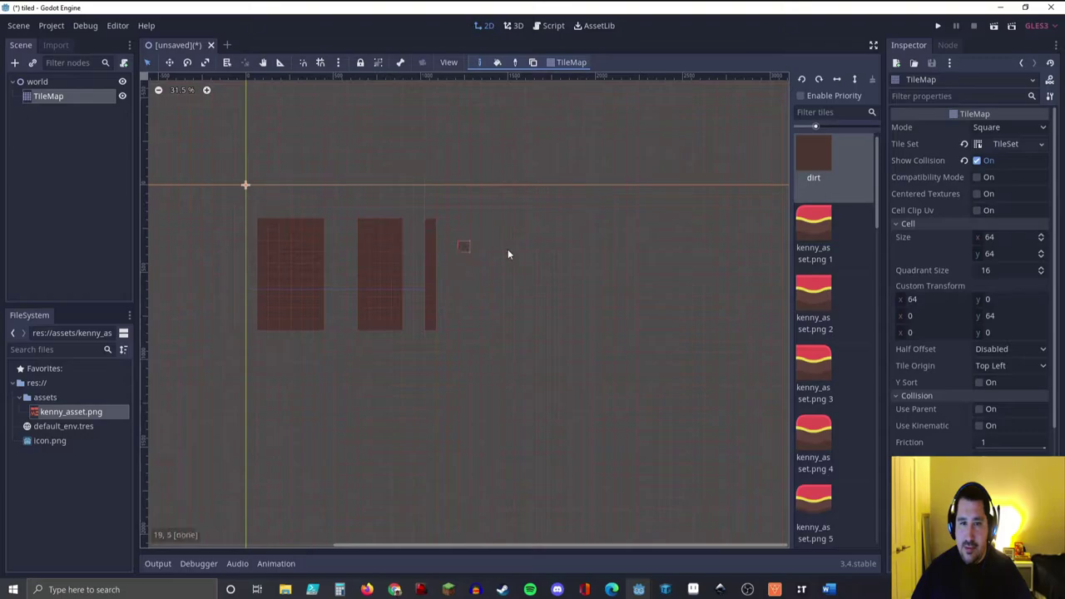
{"action": "left_click_drag", "start_coordinate": [792, 250], "coordinate": [533, 249]}
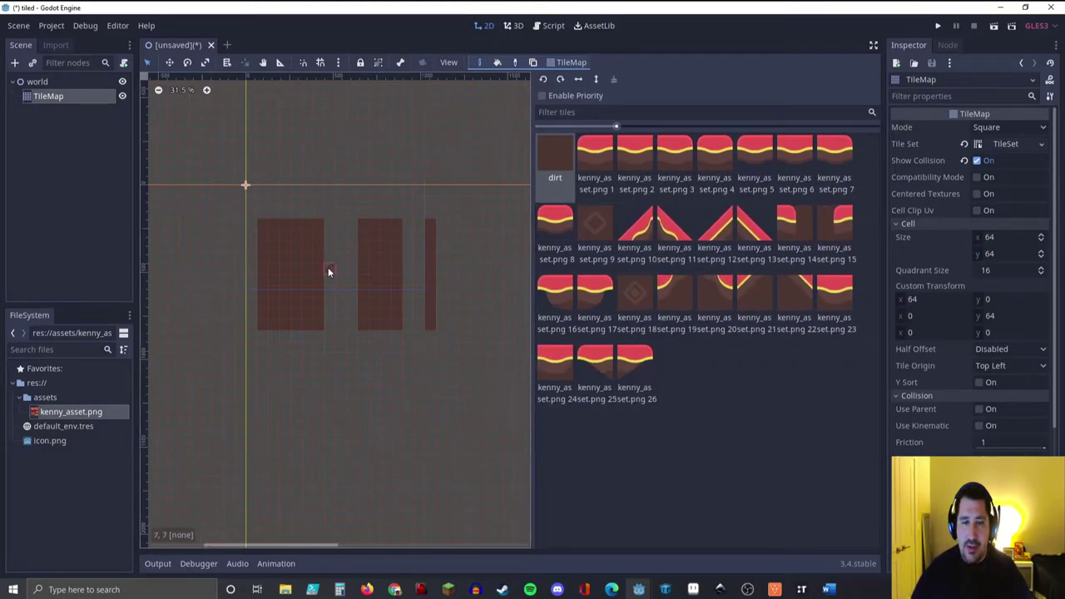
Step: Cap the widest dirt block with kenny_asset.png 1 at its left end, tile 2 along the middle and tile 3 at its right end
{"action": "scroll", "coordinate": [350, 274], "scroll_direction": "up", "scroll_amount": 3}
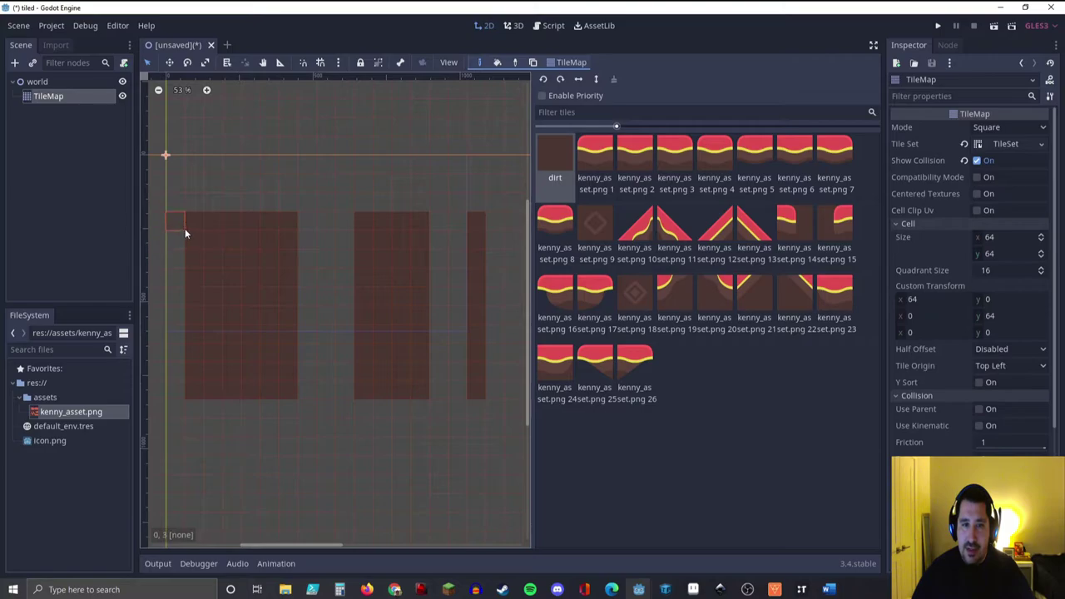
{"action": "left_click", "coordinate": [590, 157]}
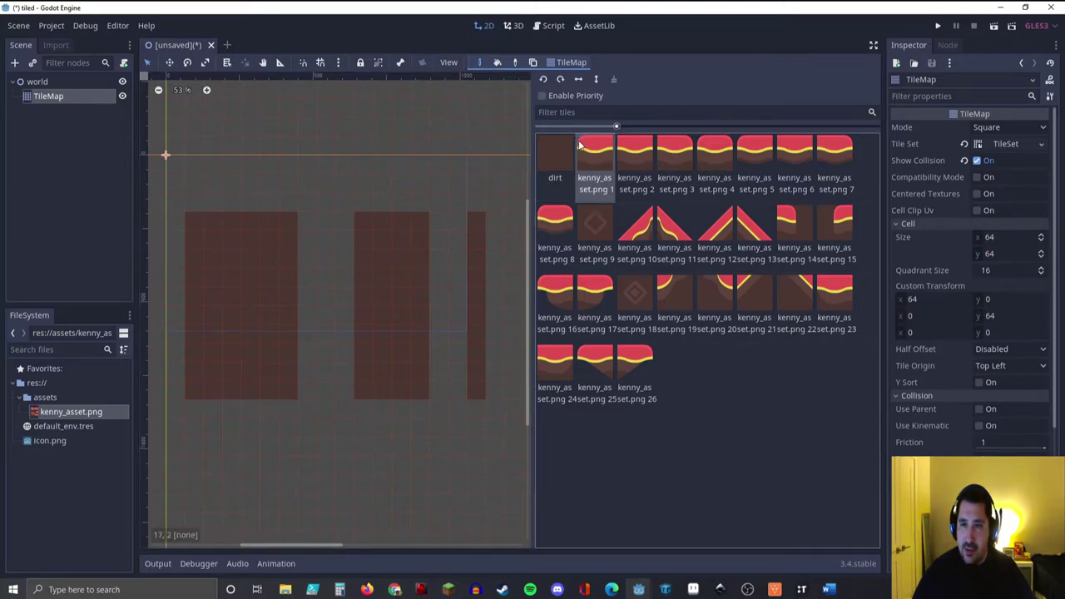
{"action": "left_click", "coordinate": [193, 209]}
{"action": "left_click", "coordinate": [630, 150]}
{"action": "mouse_move", "coordinate": [217, 214]}
{"action": "left_mouse_down"}
{"action": "mouse_move", "coordinate": [228, 202]}
{"action": "mouse_move", "coordinate": [266, 200]}
{"action": "left_mouse_up"}
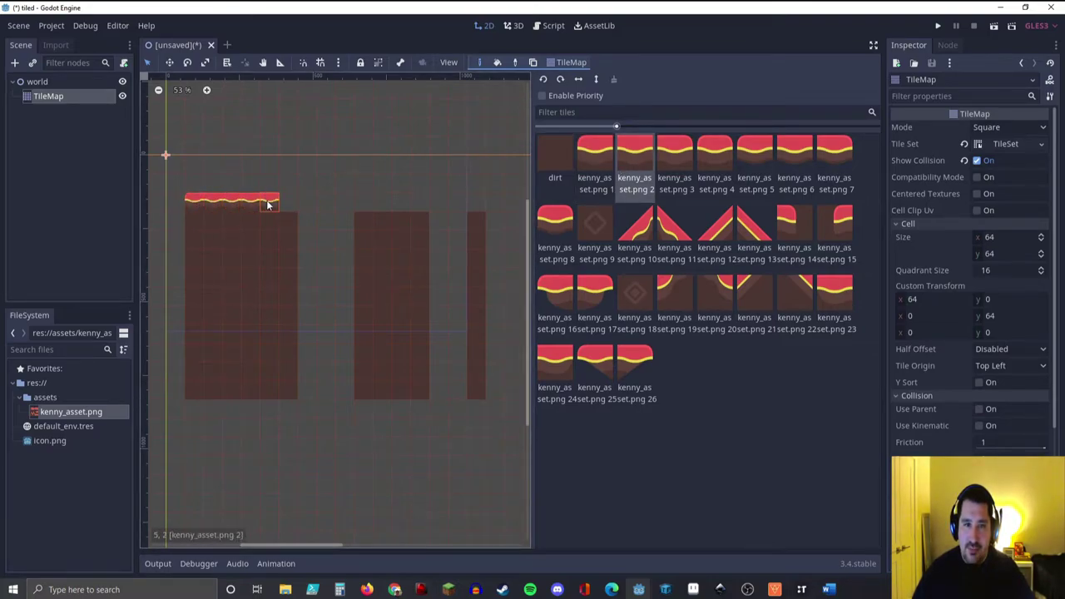
{"action": "left_click", "coordinate": [670, 151]}
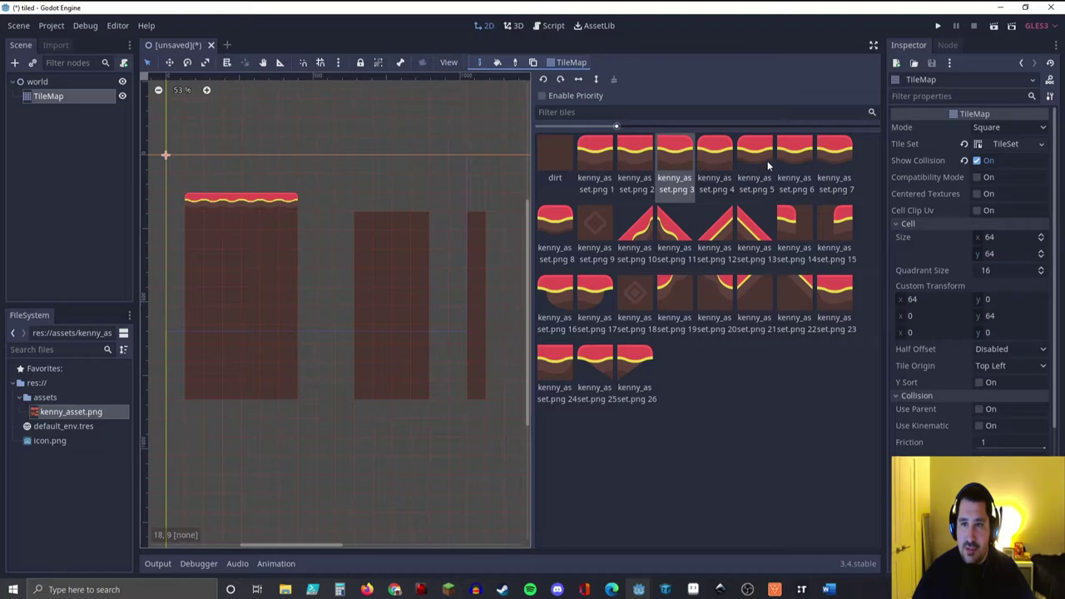
Step: Cap the one-tile-wide dirt column with kenny_asset.png 4 and try tile 5 above the middle block's left edge
{"action": "left_click", "coordinate": [718, 159]}
{"action": "left_click", "coordinate": [474, 202]}
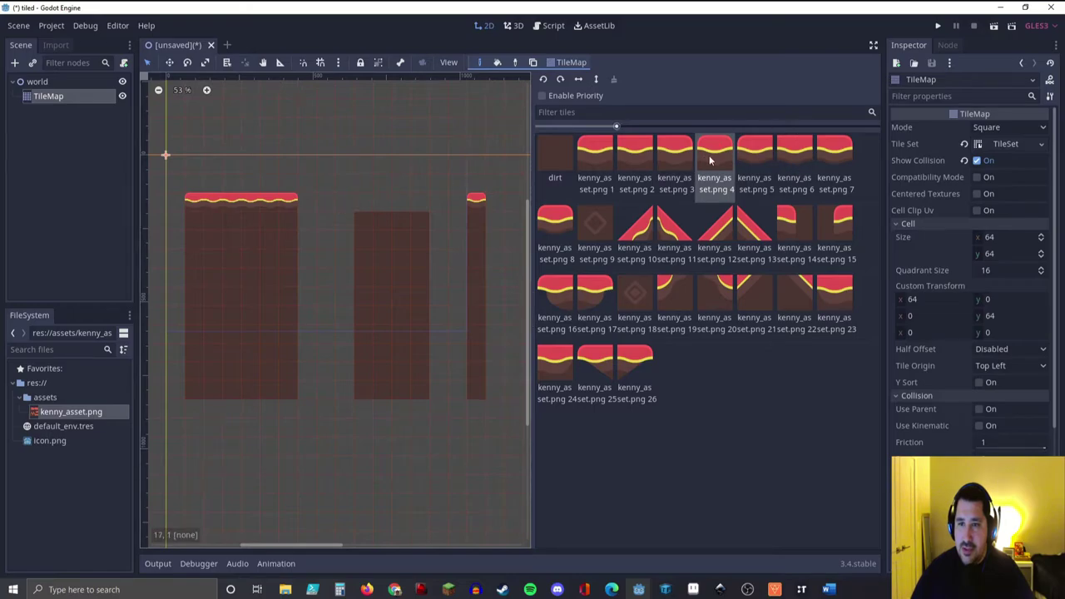
{"action": "left_click", "coordinate": [756, 154]}
{"action": "left_click", "coordinate": [364, 202]}
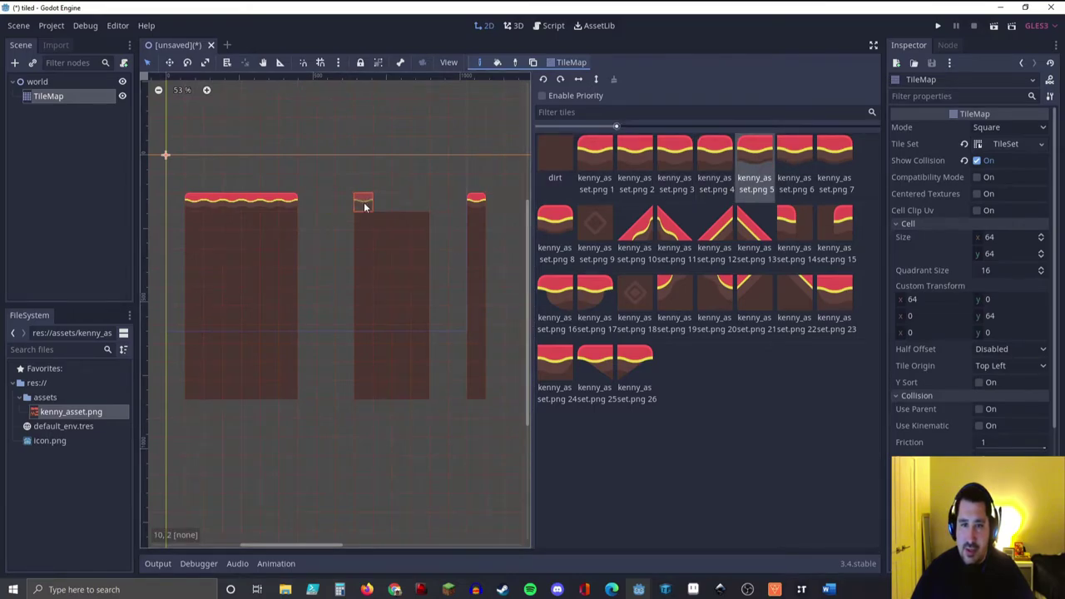
{"action": "scroll", "coordinate": [384, 230], "scroll_direction": "up", "scroll_amount": 1}
{"action": "scroll", "coordinate": [384, 230], "scroll_direction": "up", "scroll_amount": 4}
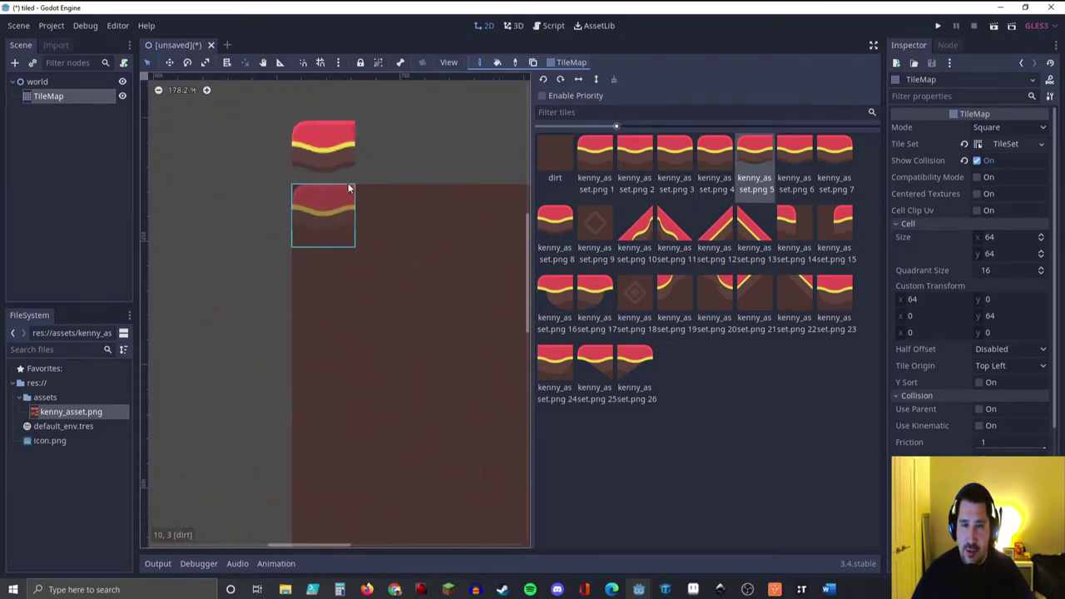
Step: Cap the middle dirt block with kenny_asset.png 1 at its left end, tile 2 along the middle and tile 3 at its right end
{"action": "left_click", "coordinate": [596, 155]}
{"action": "left_click", "coordinate": [343, 158]}
{"action": "left_click", "coordinate": [638, 155]}
{"action": "left_click", "coordinate": [359, 150]}
{"action": "left_click", "coordinate": [453, 158]}
{"action": "middle_click_drag", "start_coordinate": [452, 159], "coordinate": [309, 161]}
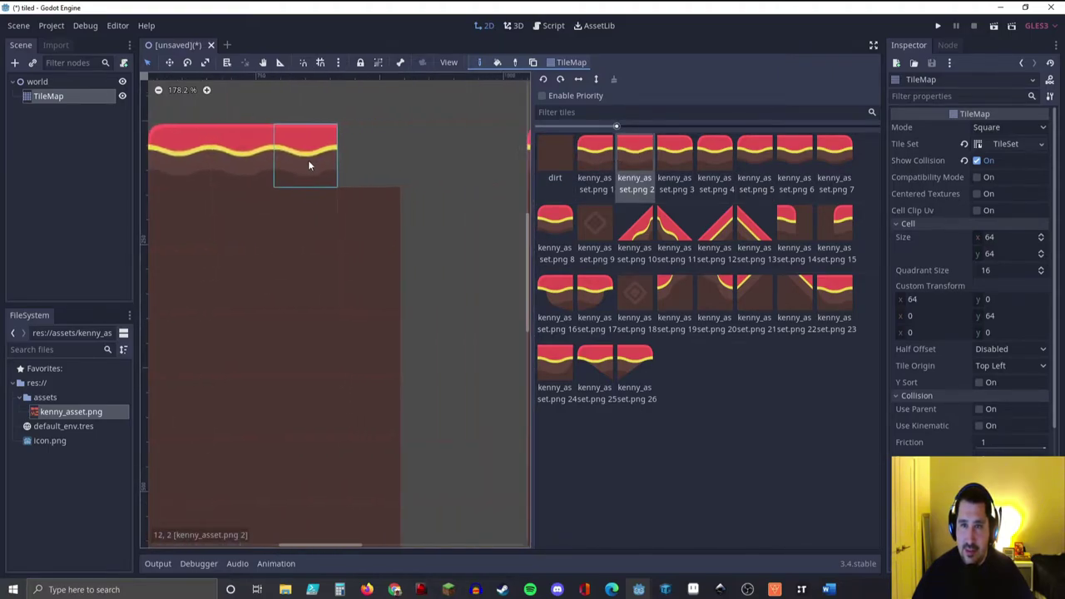
{"action": "left_click", "coordinate": [667, 163]}
{"action": "left_click", "coordinate": [372, 157]}
{"action": "scroll", "coordinate": [305, 281], "scroll_direction": "down", "scroll_amount": 5}
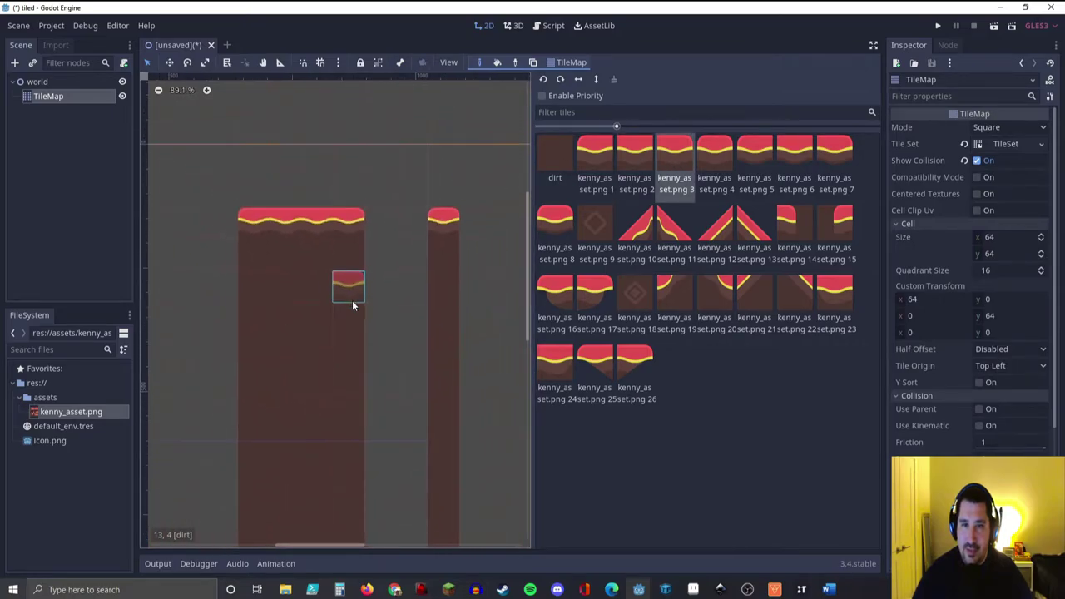
{"action": "scroll", "coordinate": [405, 302], "scroll_direction": "up", "scroll_amount": 2}
{"action": "scroll", "coordinate": [301, 300], "scroll_direction": "down", "scroll_amount": 2}
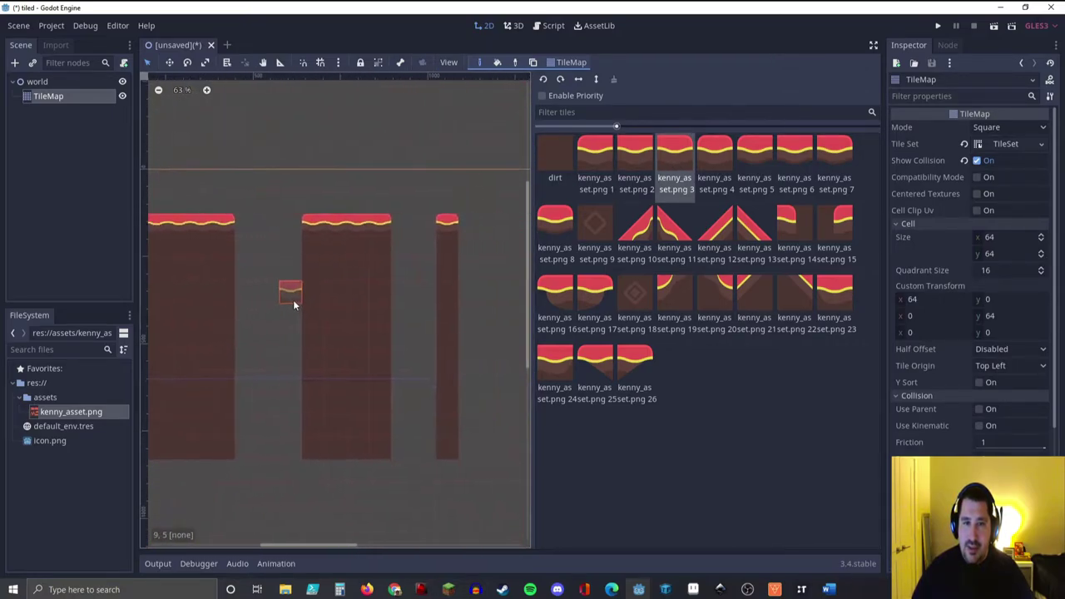
{"action": "scroll", "coordinate": [363, 280], "scroll_direction": "down", "scroll_amount": 1}
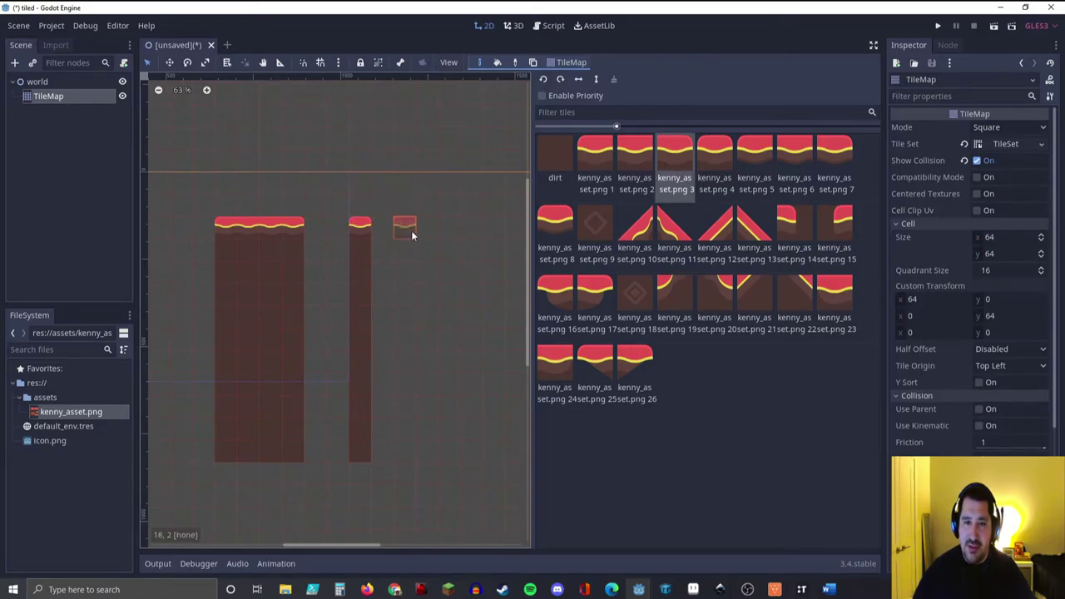
Step: Erase the cap on the one-tile-wide dirt column and put kenny_asset.png 1 in its place
{"action": "right_click", "coordinate": [358, 227]}
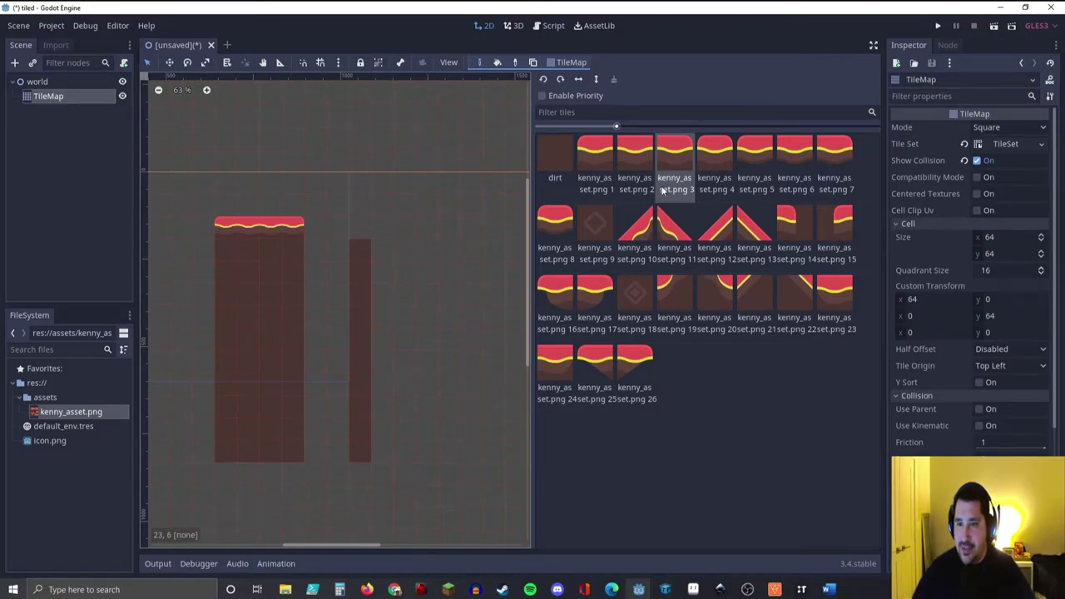
{"action": "left_click", "coordinate": [591, 156]}
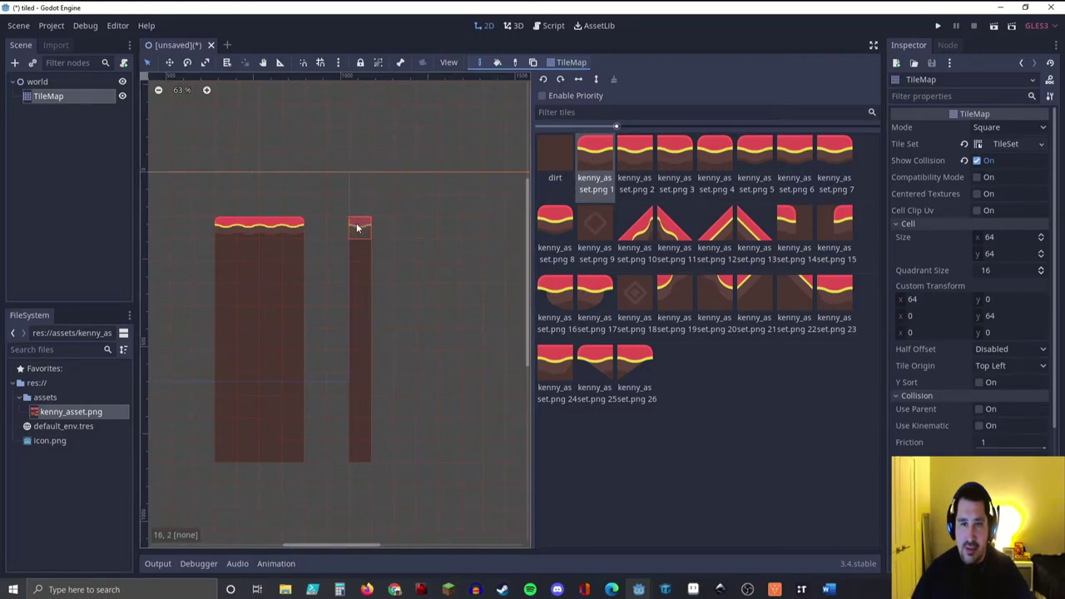
{"action": "left_click", "coordinate": [357, 227]}
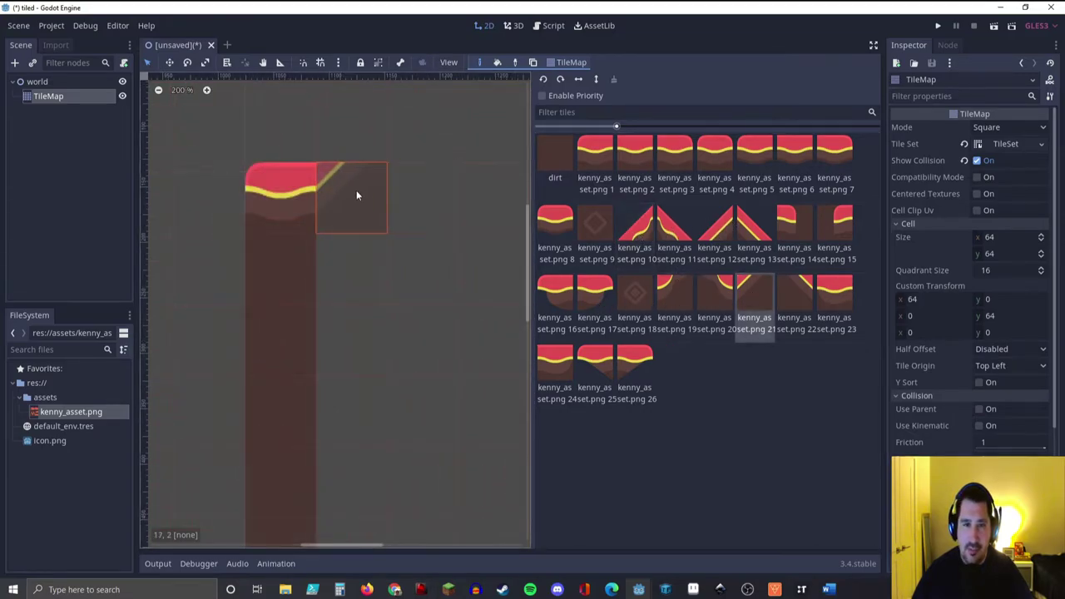
Step: Build an upward slope right of the narrow column's cap with kenny_asset.png 21, tile 12 above it, and tile 24 starting the raised ground
{"action": "left_click", "coordinate": [345, 189]}
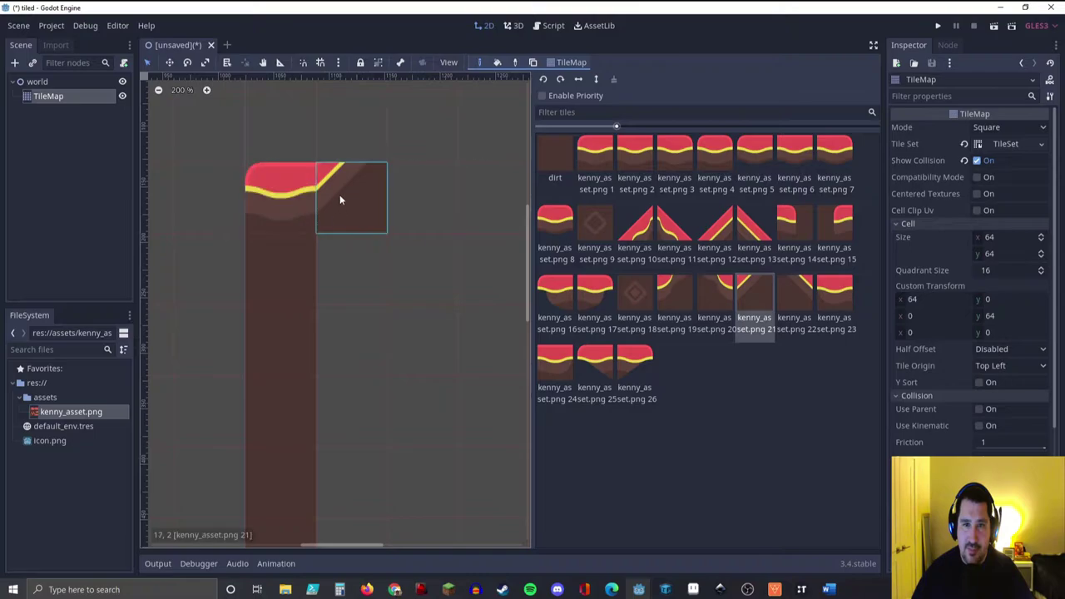
{"action": "middle_click_drag", "start_coordinate": [418, 198], "coordinate": [381, 198]}
{"action": "left_click", "coordinate": [714, 225]}
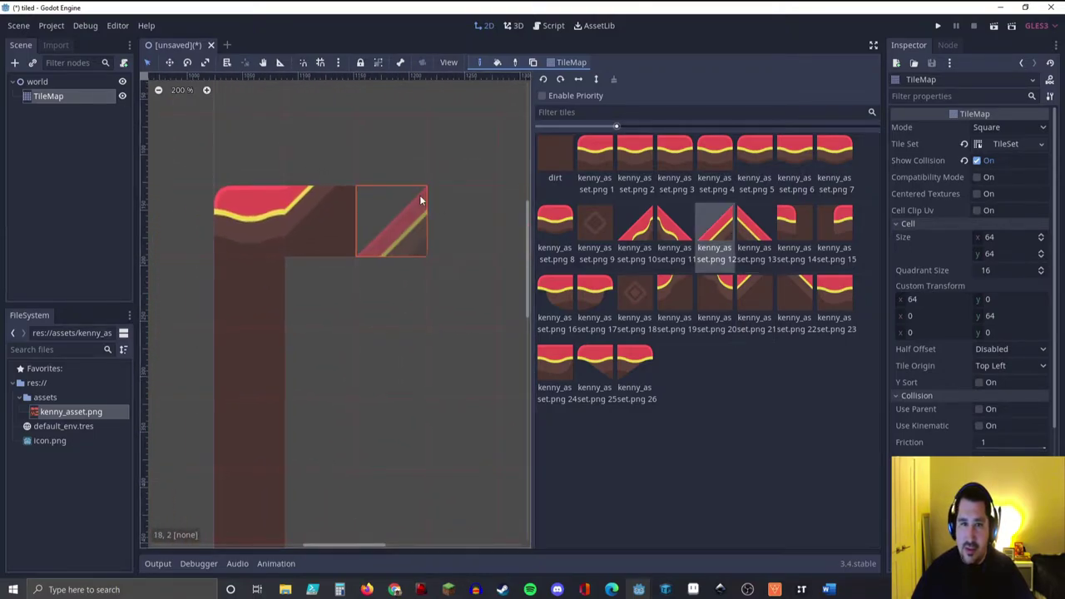
{"action": "left_click", "coordinate": [330, 175]}
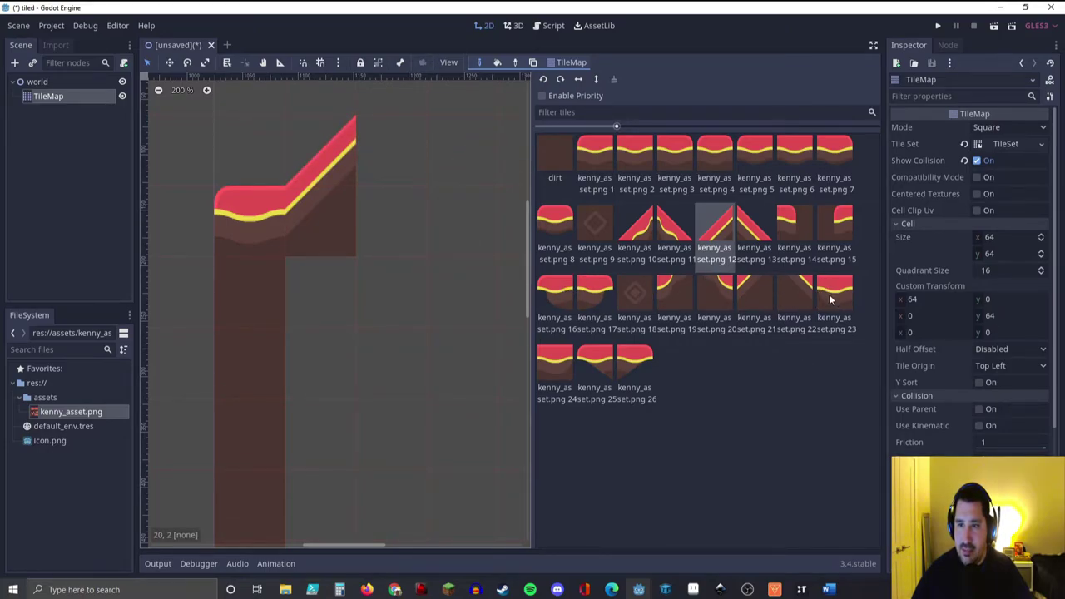
{"action": "left_click", "coordinate": [553, 365]}
{"action": "left_click", "coordinate": [390, 153]}
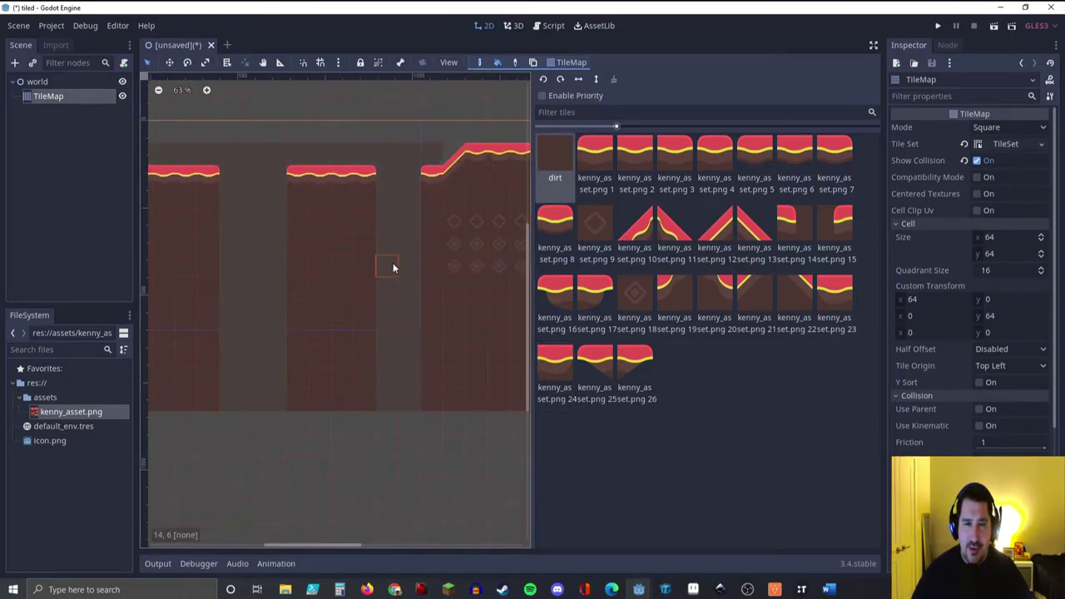
Step: Place a two-tile floating platform left of the widest block, using kenny_asset.png 16 and 17 side by side
{"action": "scroll", "coordinate": [326, 285], "scroll_direction": "down", "scroll_amount": 4}
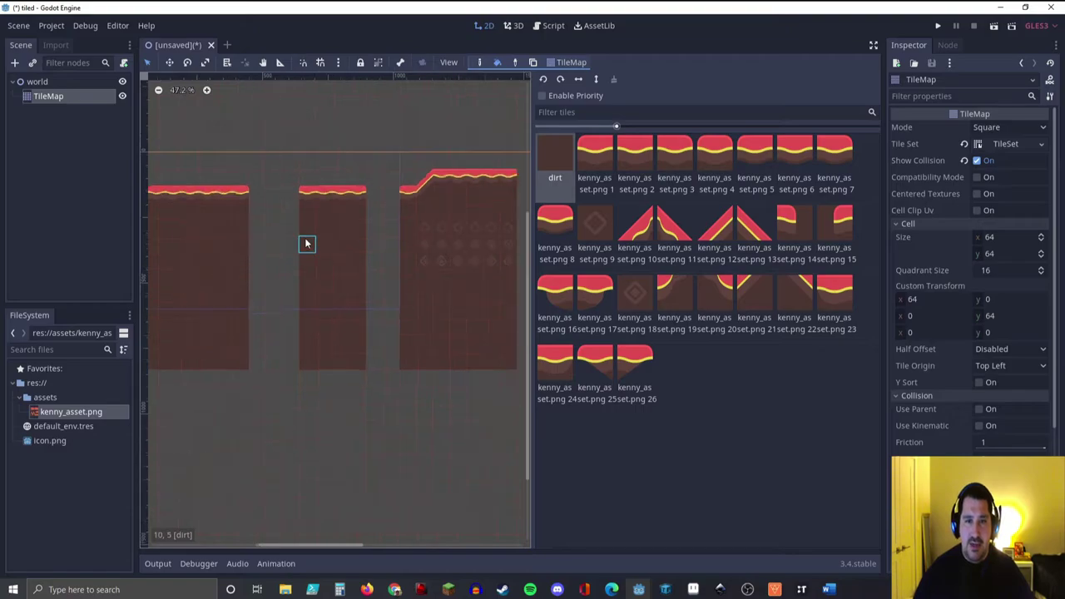
{"action": "scroll", "coordinate": [217, 291], "scroll_direction": "down", "scroll_amount": 2}
{"action": "middle_click_drag", "start_coordinate": [217, 290], "coordinate": [369, 280]}
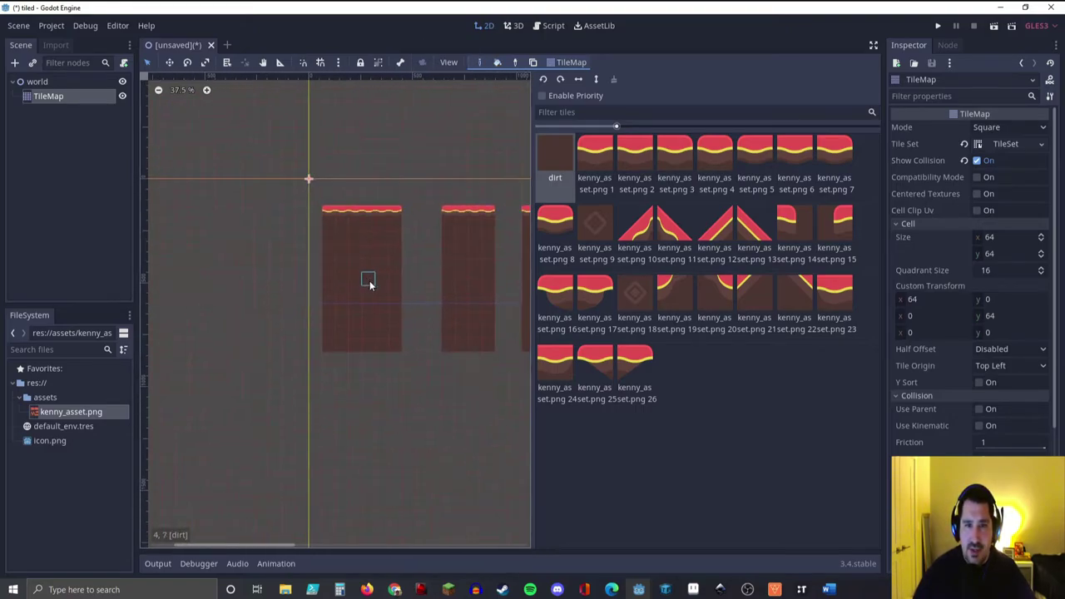
{"action": "left_click", "coordinate": [555, 291]}
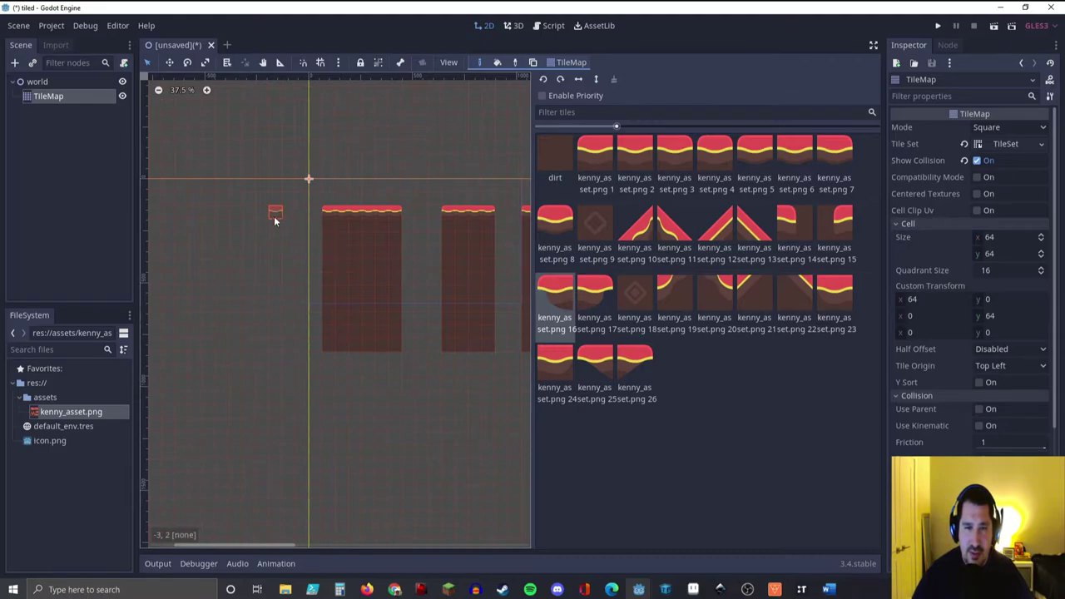
{"action": "left_click", "coordinate": [276, 214]}
{"action": "left_click", "coordinate": [580, 327]}
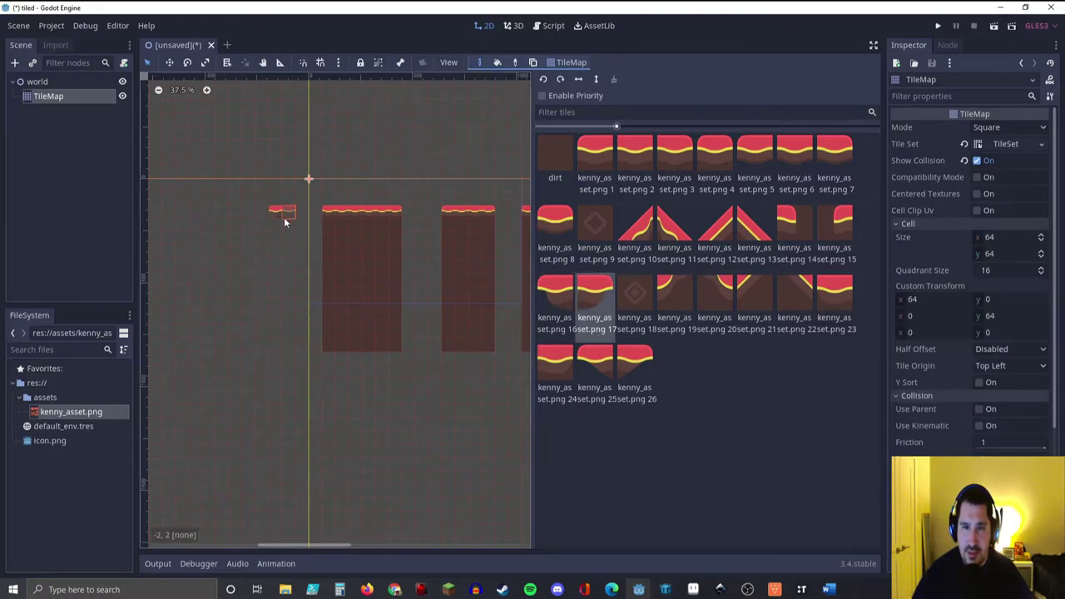
{"action": "scroll", "coordinate": [269, 206], "scroll_direction": "up", "scroll_amount": 1}
{"action": "scroll", "coordinate": [297, 248], "scroll_direction": "left", "scroll_amount": 5}
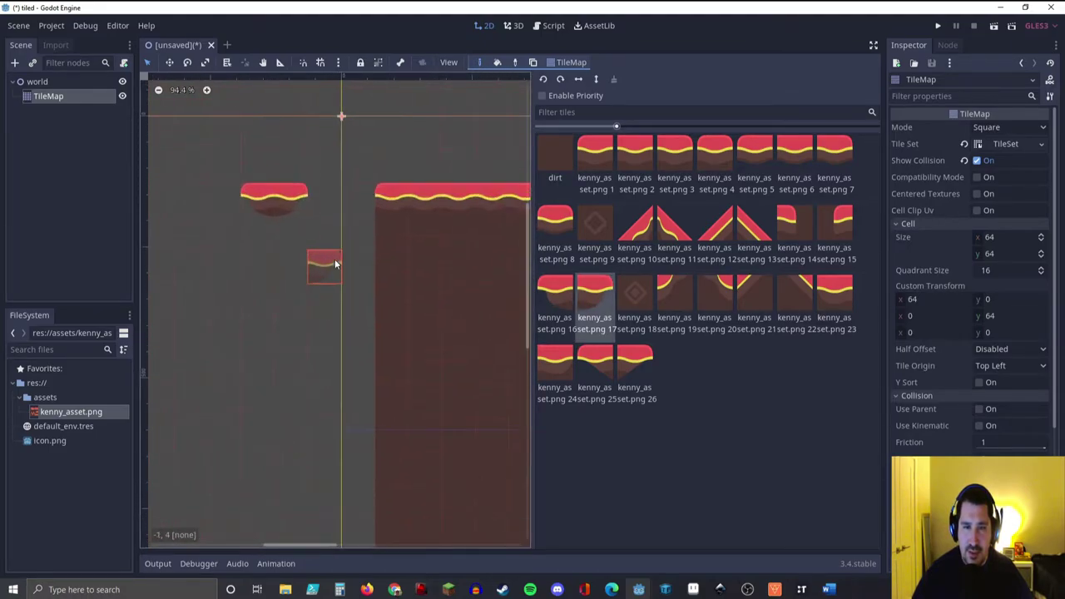
{"action": "middle_click_drag", "start_coordinate": [437, 252], "coordinate": [245, 263]}
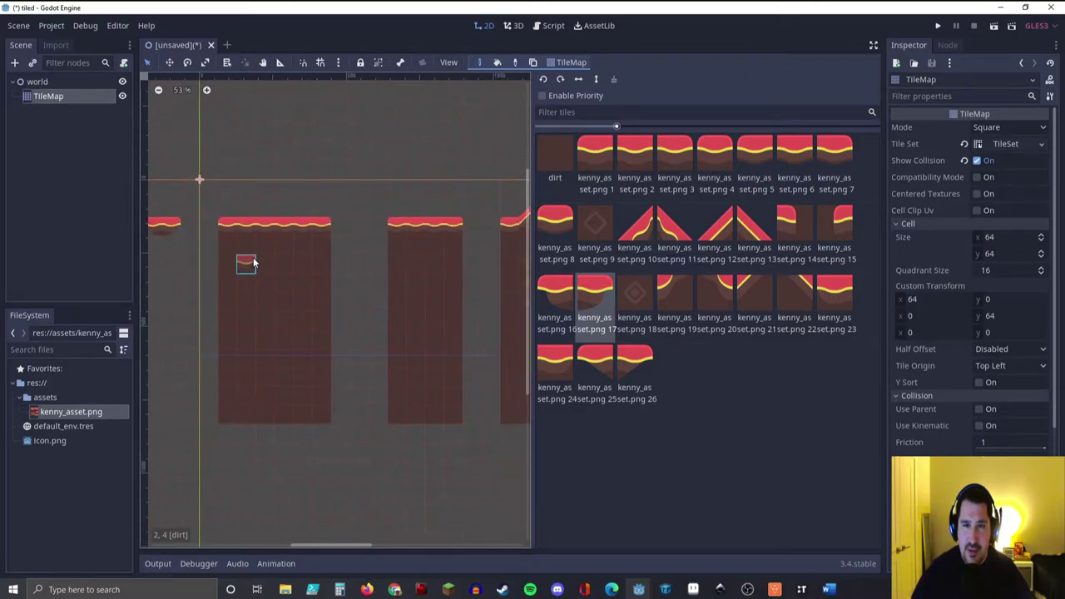
{"action": "scroll", "coordinate": [374, 278], "scroll_direction": "down", "scroll_amount": 2}
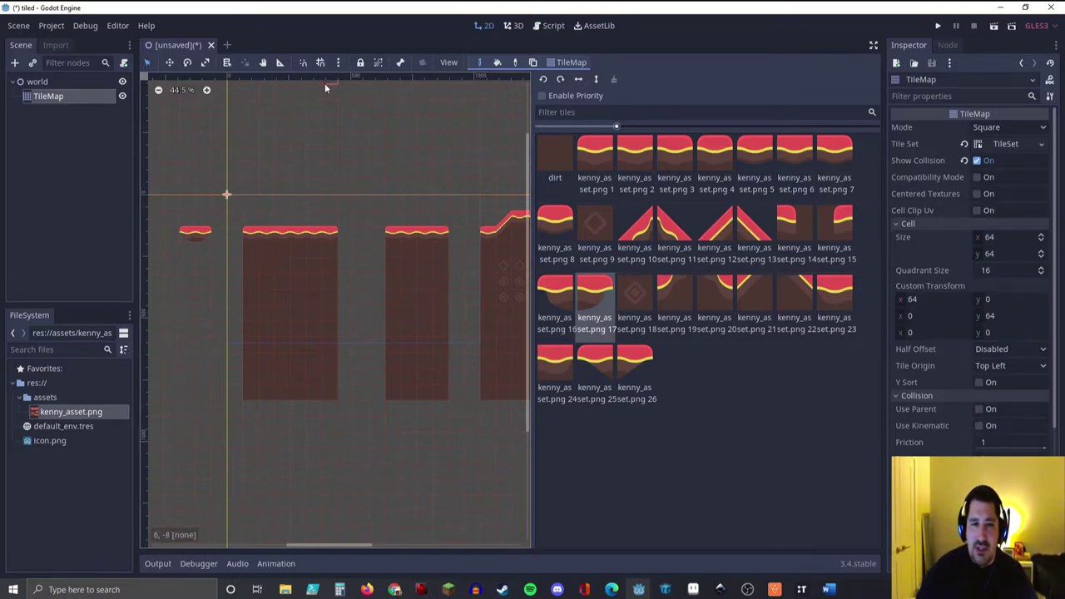
{"action": "middle_click_drag", "start_coordinate": [516, 298], "coordinate": [449, 293]}
{"action": "scroll", "coordinate": [363, 264], "scroll_direction": "down", "scroll_amount": 1}
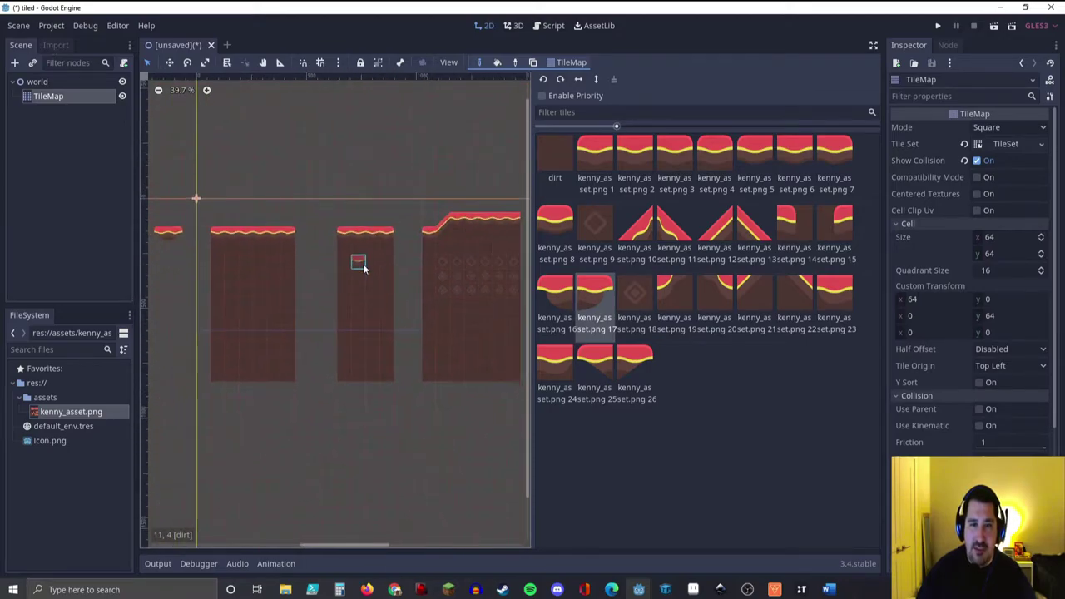
{"action": "scroll", "coordinate": [329, 250], "scroll_direction": "down", "scroll_amount": 1}
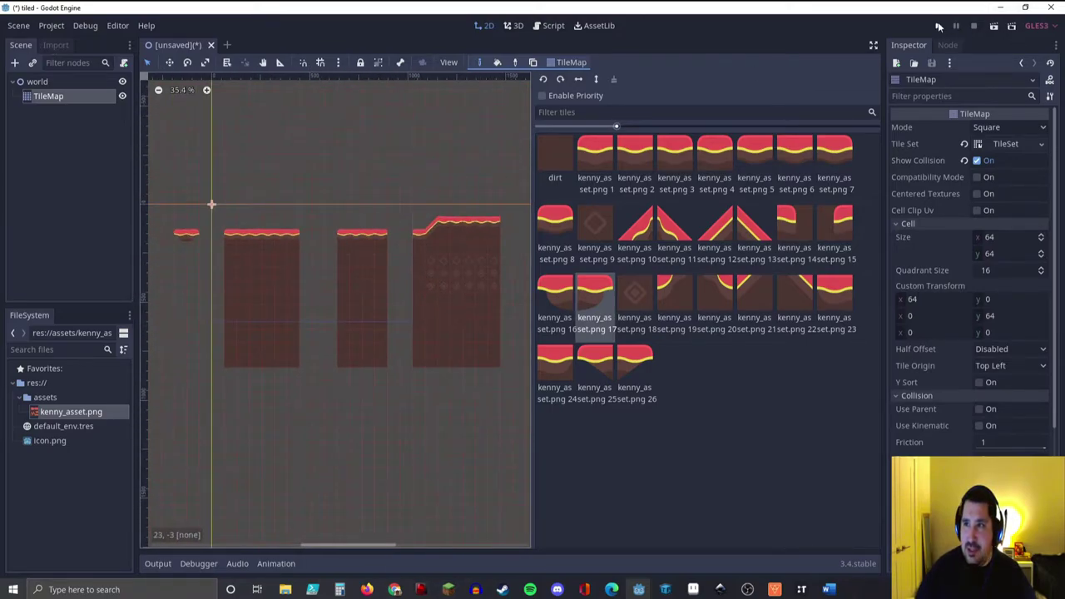
Step: Start running the project with the current scene as main scene and save the scene as world.tscn
{"action": "left_click", "coordinate": [938, 27]}
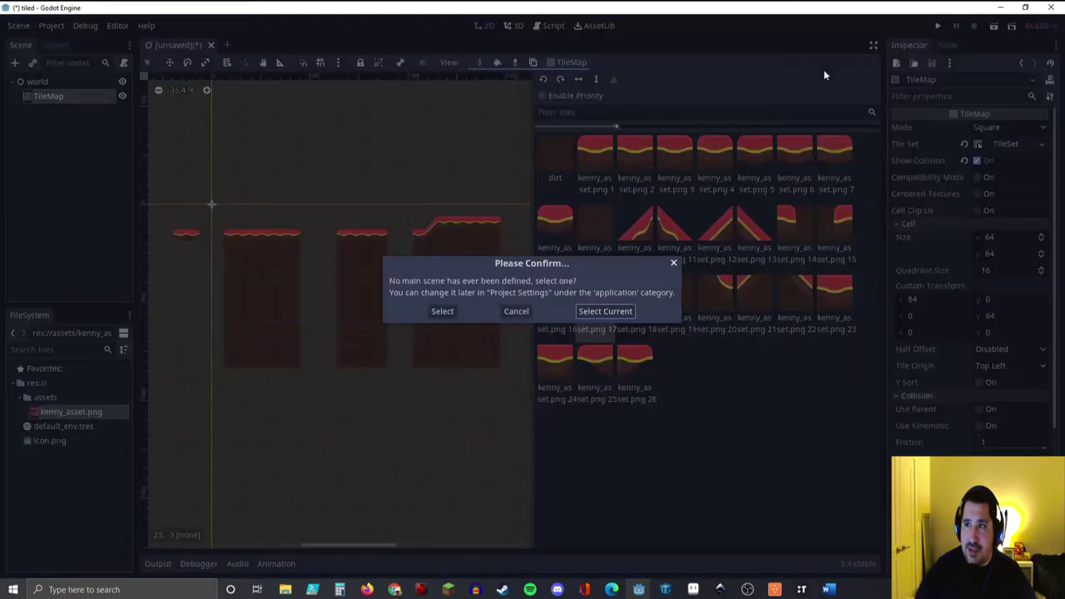
{"action": "left_click", "coordinate": [623, 317]}
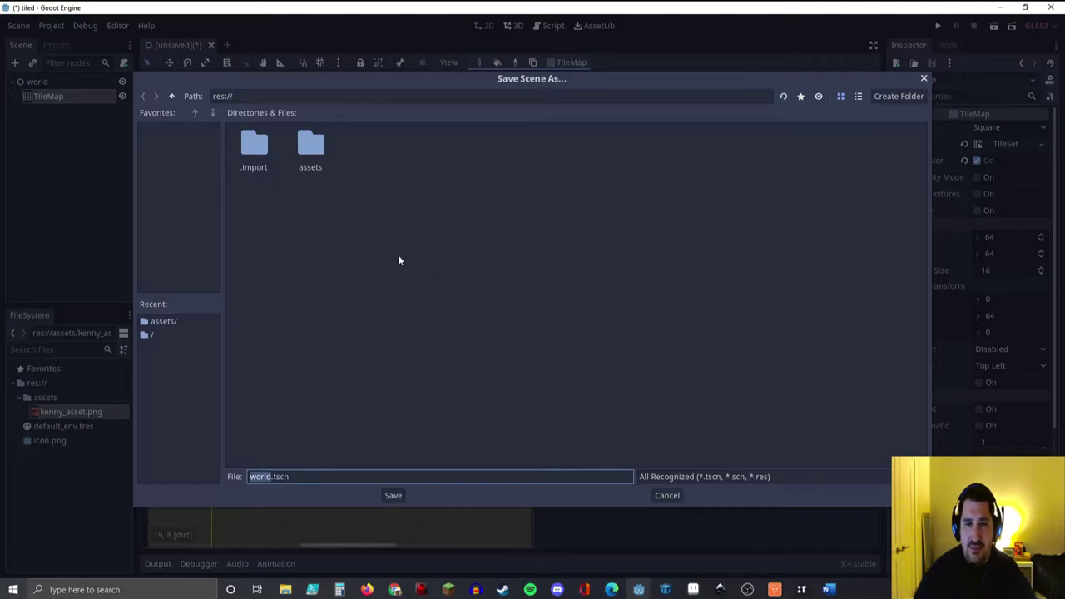
{"action": "left_click", "coordinate": [392, 495]}
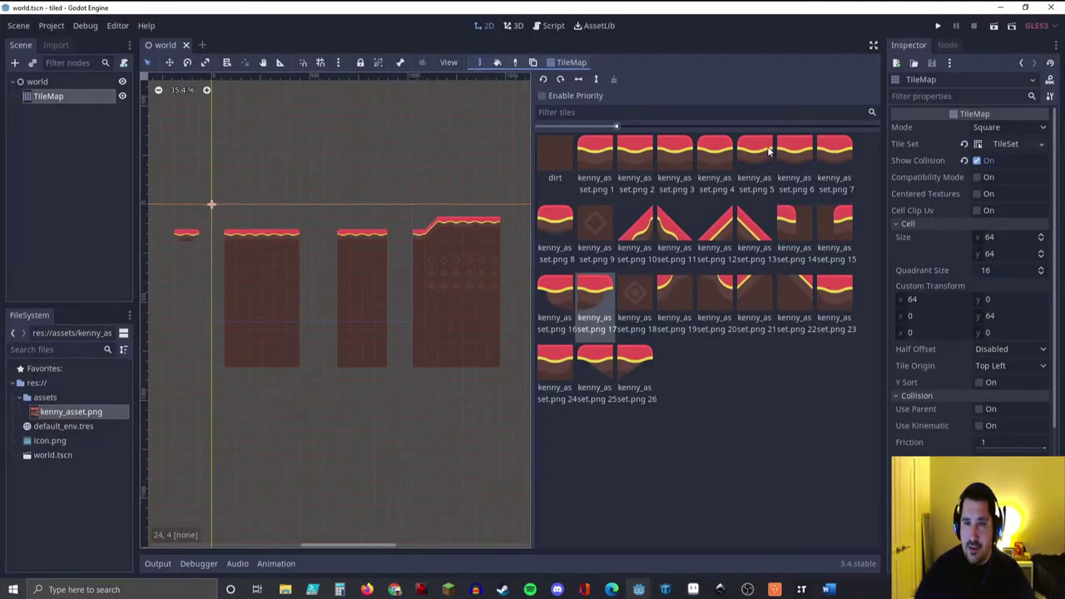
Step: Extend the diamond rows to the rightmost block's left edge with kenny_asset.png 9 above and tile 18 below, and save the scene
{"action": "left_click", "coordinate": [596, 229]}
{"action": "left_click", "coordinate": [420, 258]}
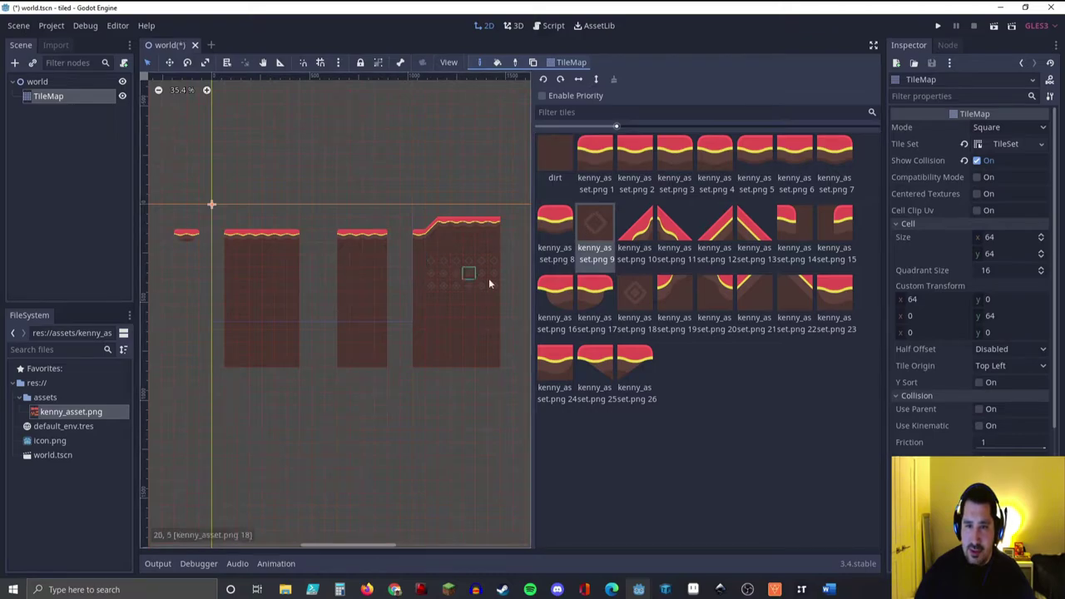
{"action": "left_click", "coordinate": [650, 301]}
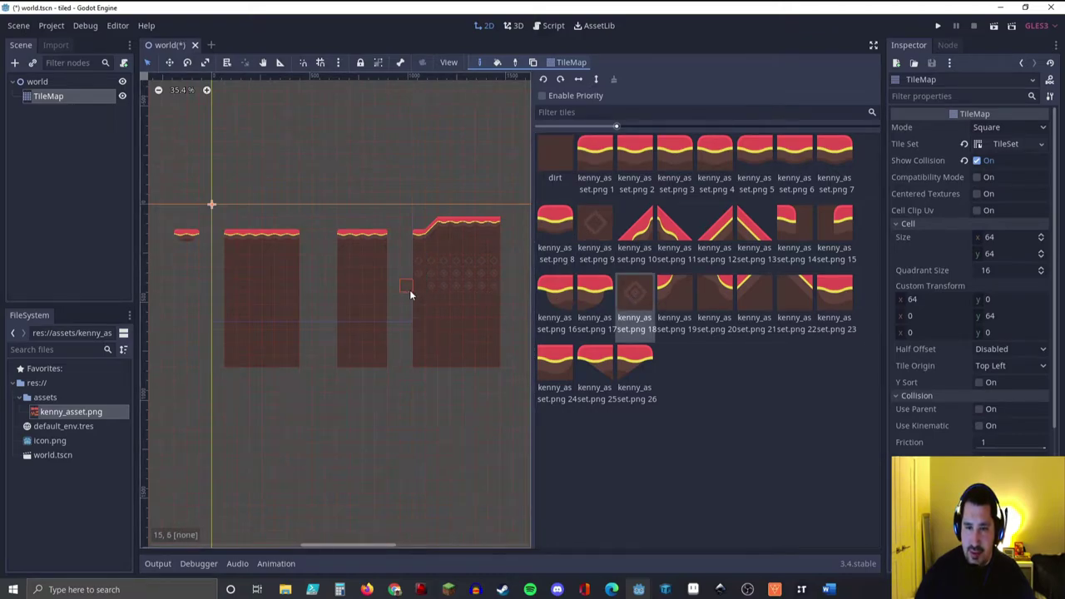
{"action": "key", "text": "ctrl+s"}
Step: Run the project with the current scene as main scene, close the game window and shrink the output log area
{"action": "left_click", "coordinate": [936, 27]}
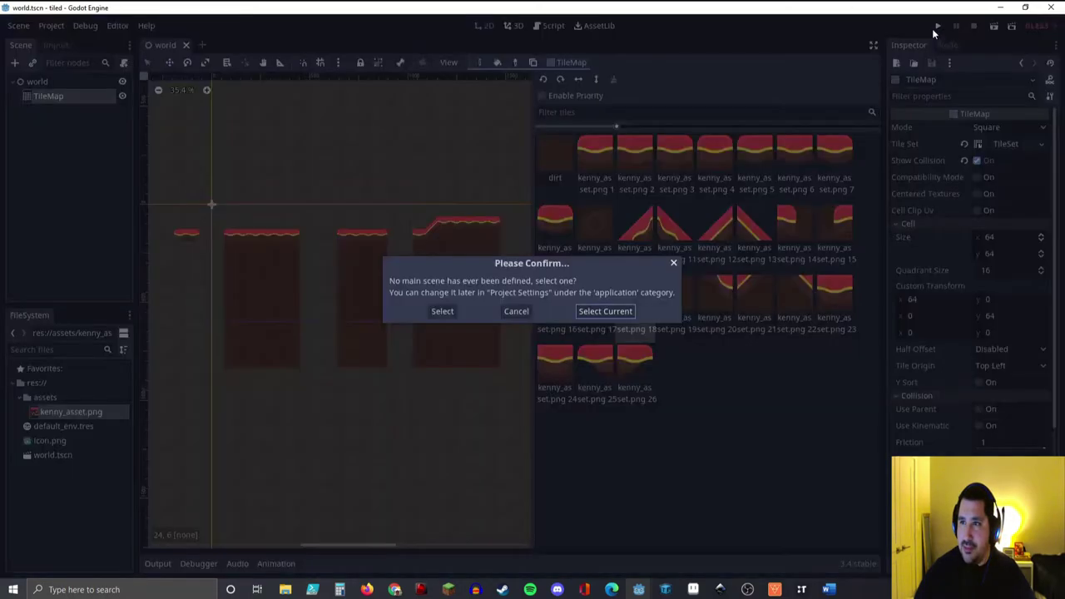
{"action": "left_click", "coordinate": [605, 313]}
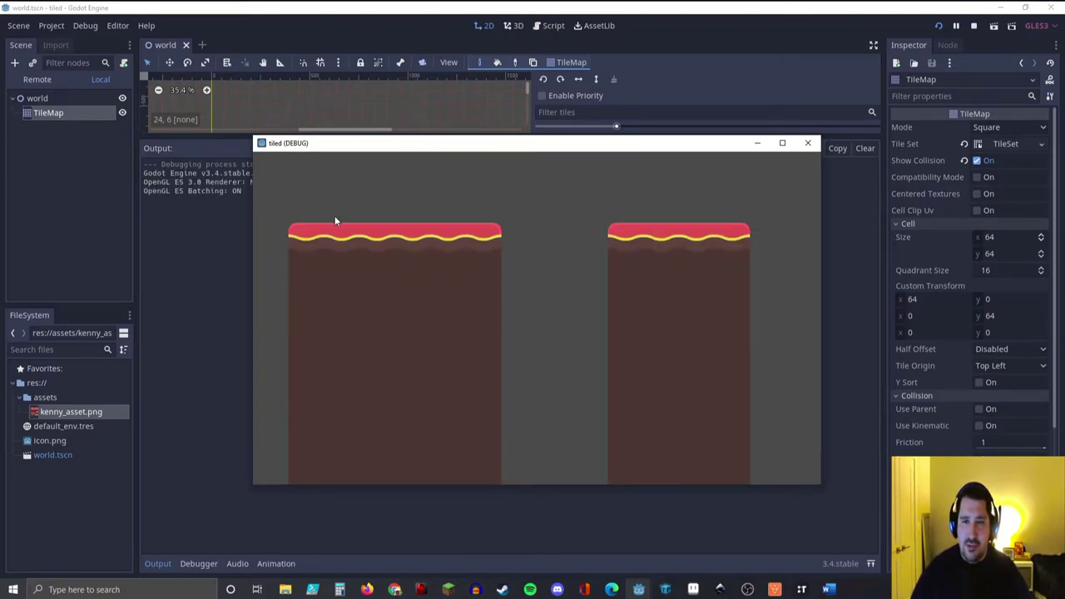
{"action": "left_click", "coordinate": [808, 142]}
{"action": "left_click_drag", "start_coordinate": [478, 137], "coordinate": [479, 435]}
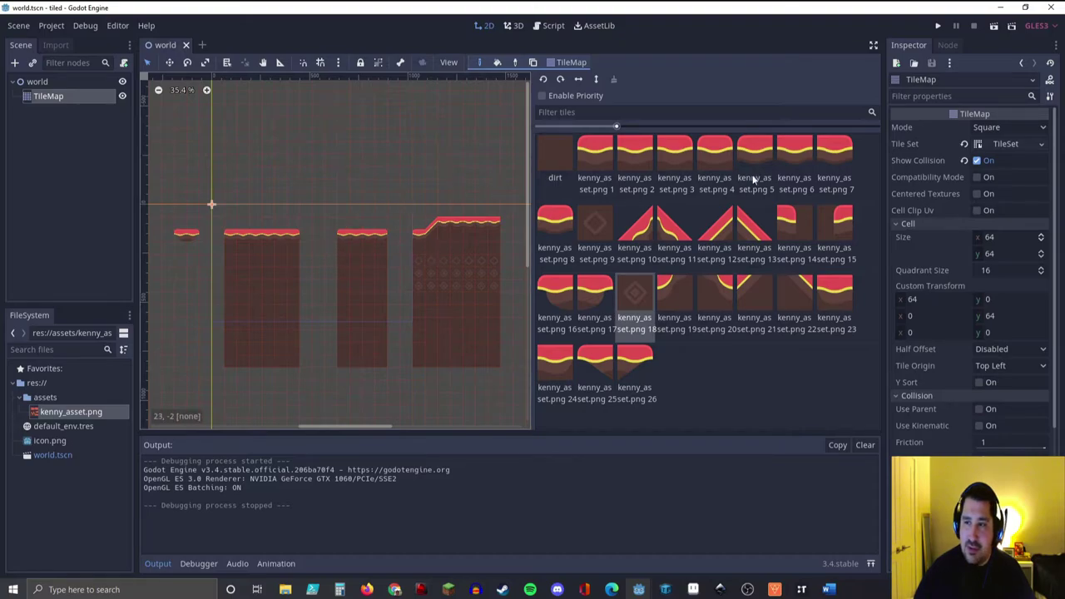
Step: Open the TileMap's TileSet for editing, enlarge its editor and show the tiles of the kenny_asset texture
{"action": "left_click", "coordinate": [1005, 144]}
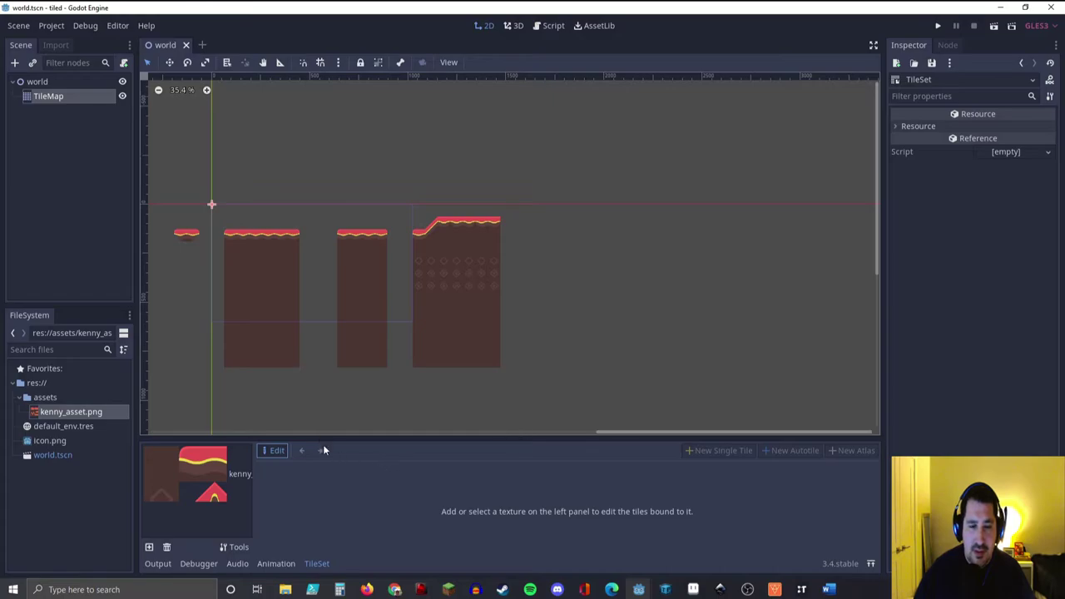
{"action": "left_click_drag", "start_coordinate": [326, 439], "coordinate": [388, 127]}
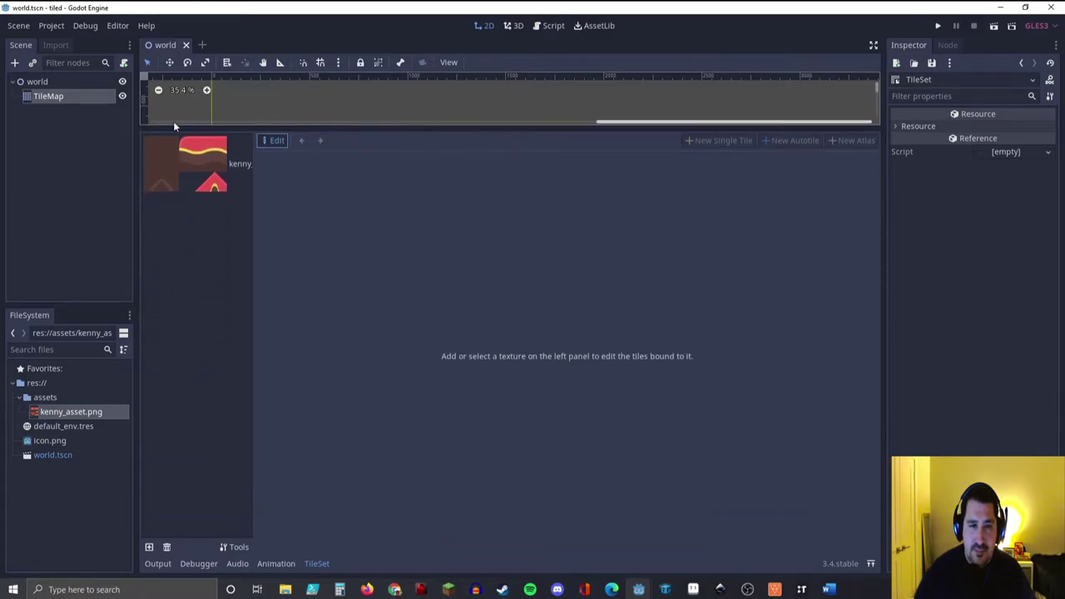
{"action": "left_click", "coordinate": [213, 170]}
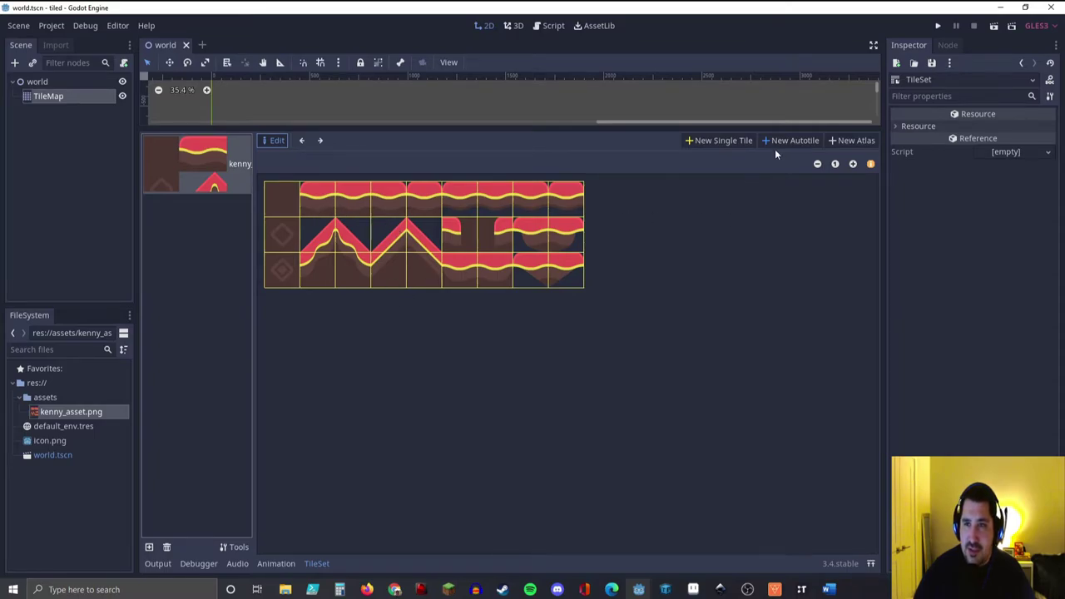
{"action": "left_click", "coordinate": [282, 565]}
{"action": "left_click", "coordinate": [322, 565]}
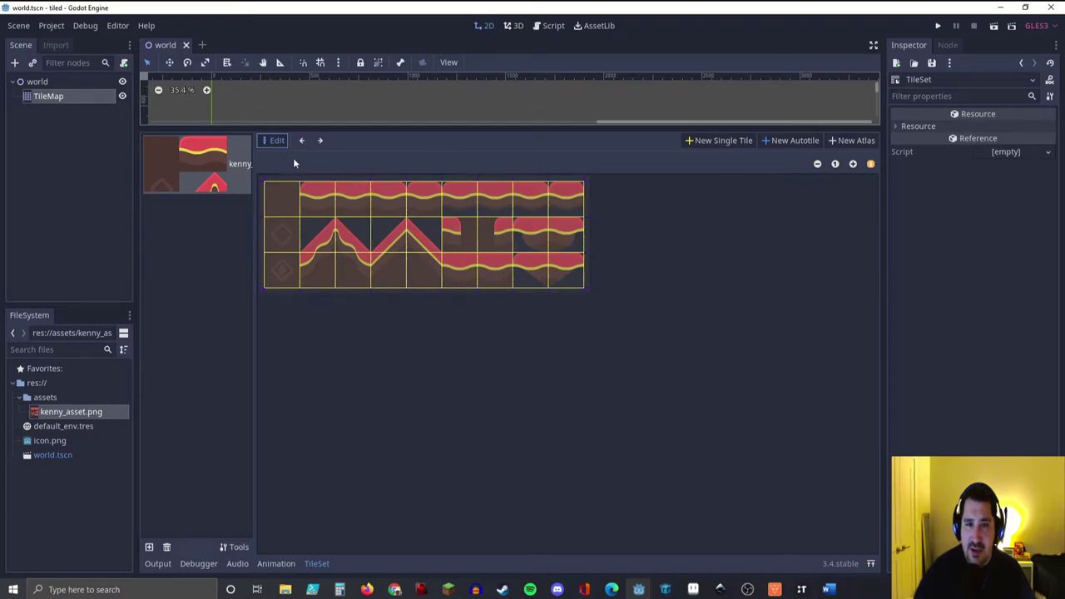
Step: Add a full-tile rectangular collision shape to the dirt tile in the TileSet
{"action": "left_click", "coordinate": [276, 563]}
{"action": "left_click", "coordinate": [316, 564]}
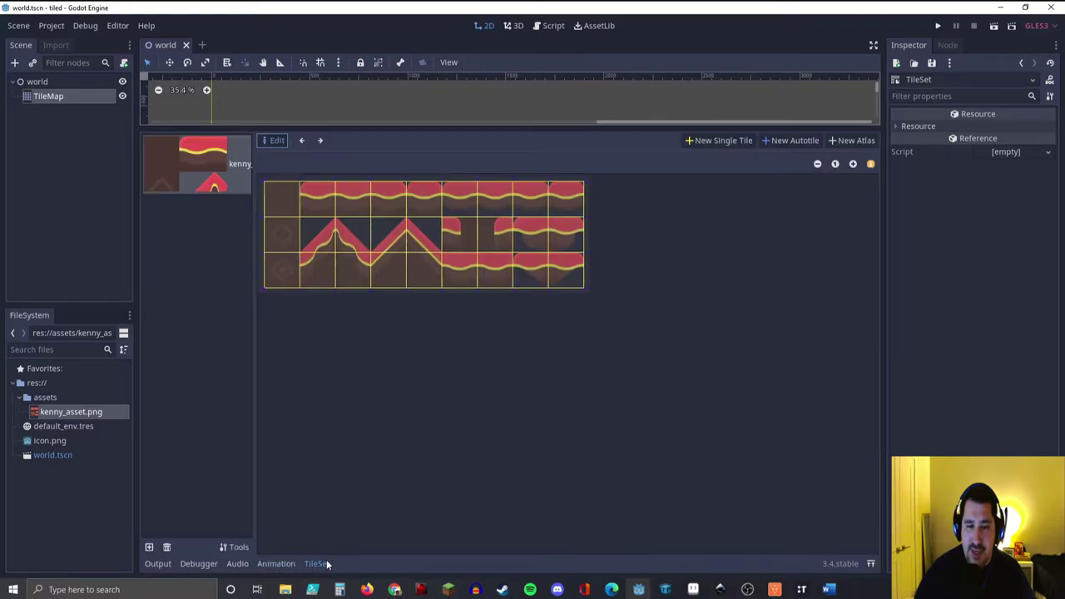
{"action": "left_click", "coordinate": [321, 140]}
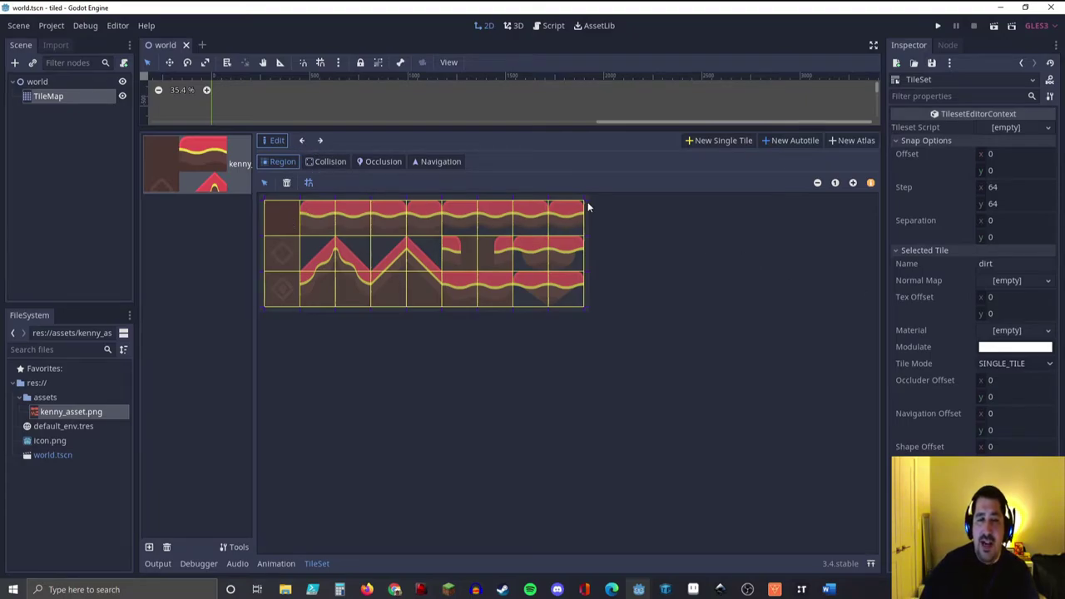
{"action": "left_click", "coordinate": [323, 163]}
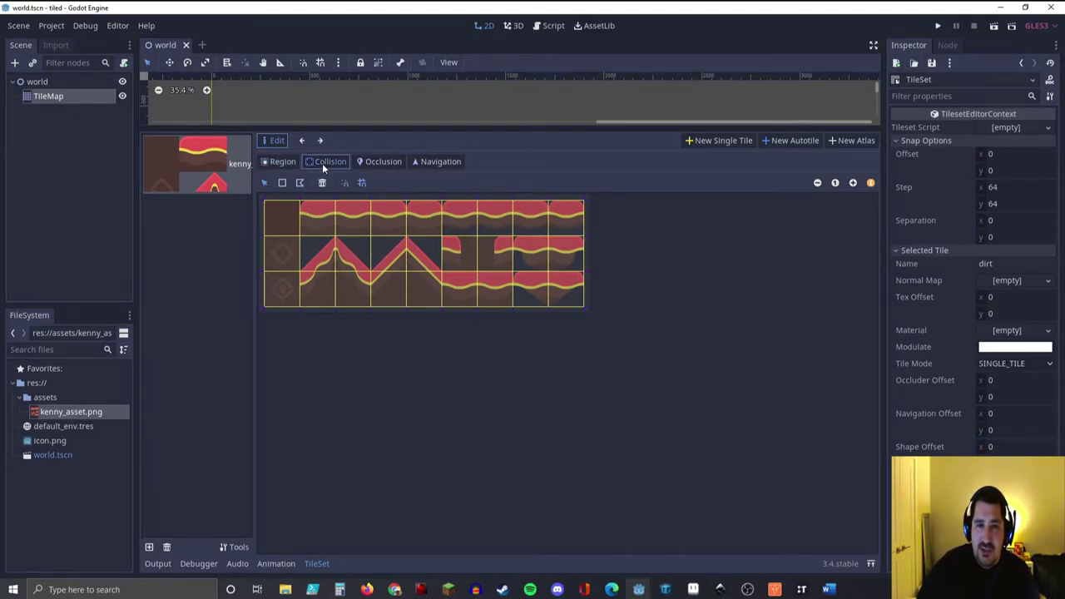
{"action": "left_click", "coordinate": [284, 184]}
{"action": "left_click", "coordinate": [284, 212]}
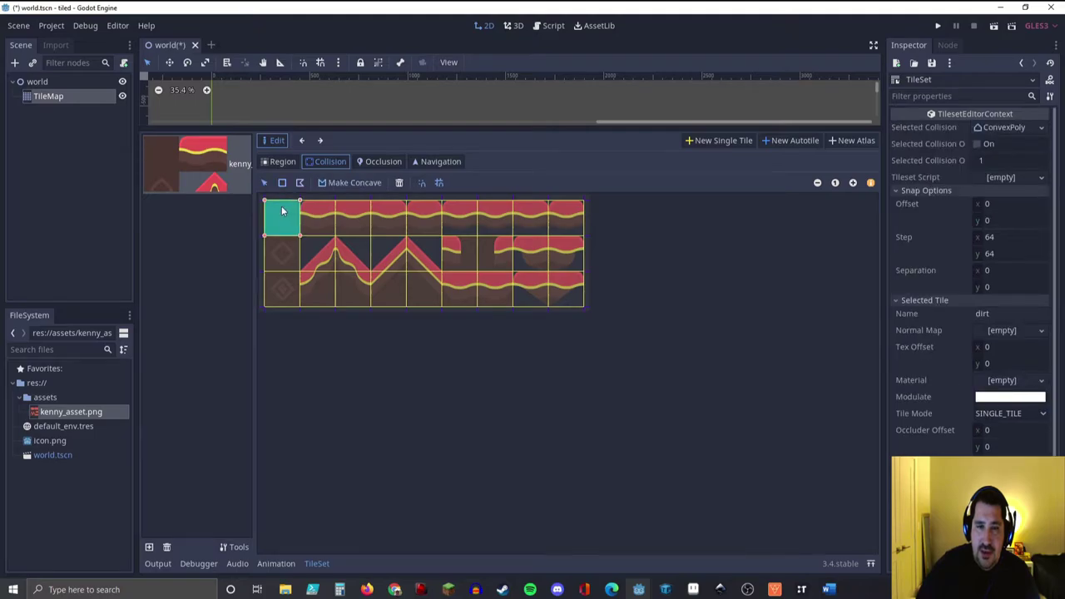
{"action": "key", "text": "Delete"}
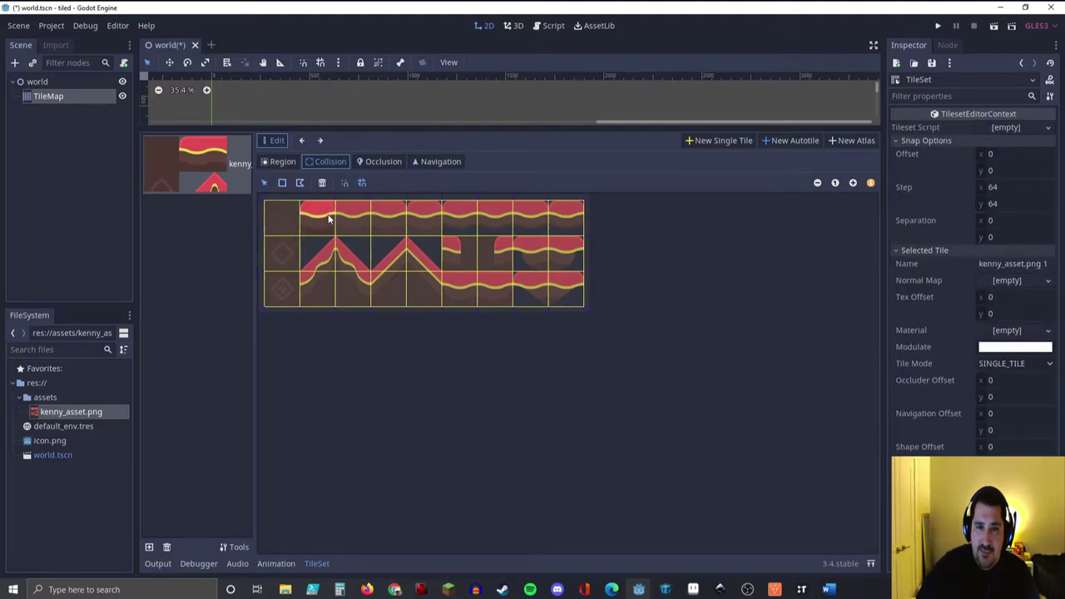
{"action": "left_click", "coordinate": [277, 216]}
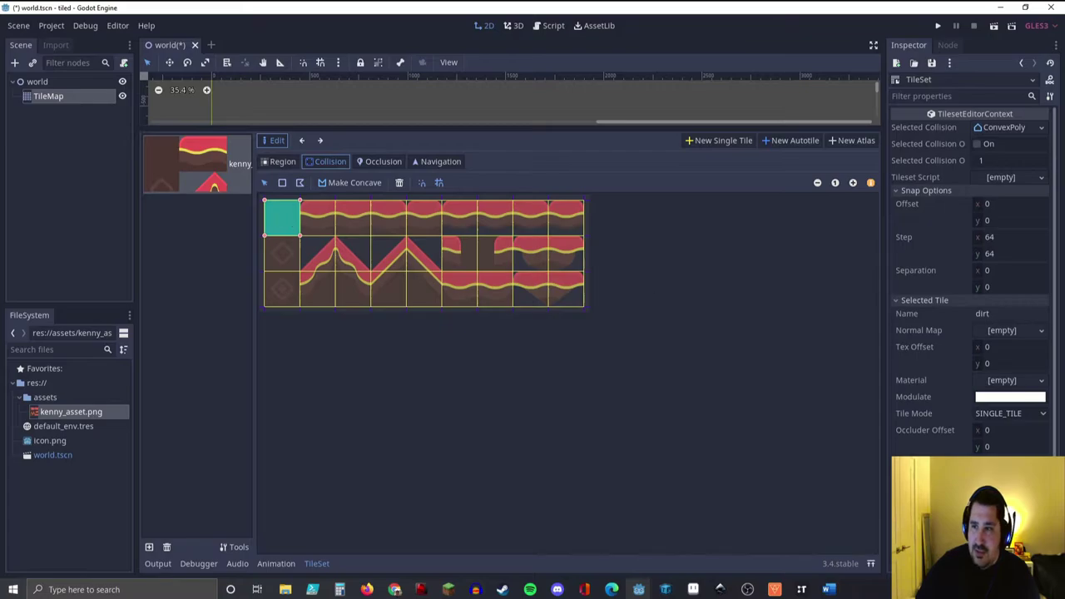
Step: Give tiles kenny_asset.png 1, 2 and 3 full-tile rectangular collision shapes, and save the scene
{"action": "left_click", "coordinate": [320, 141]}
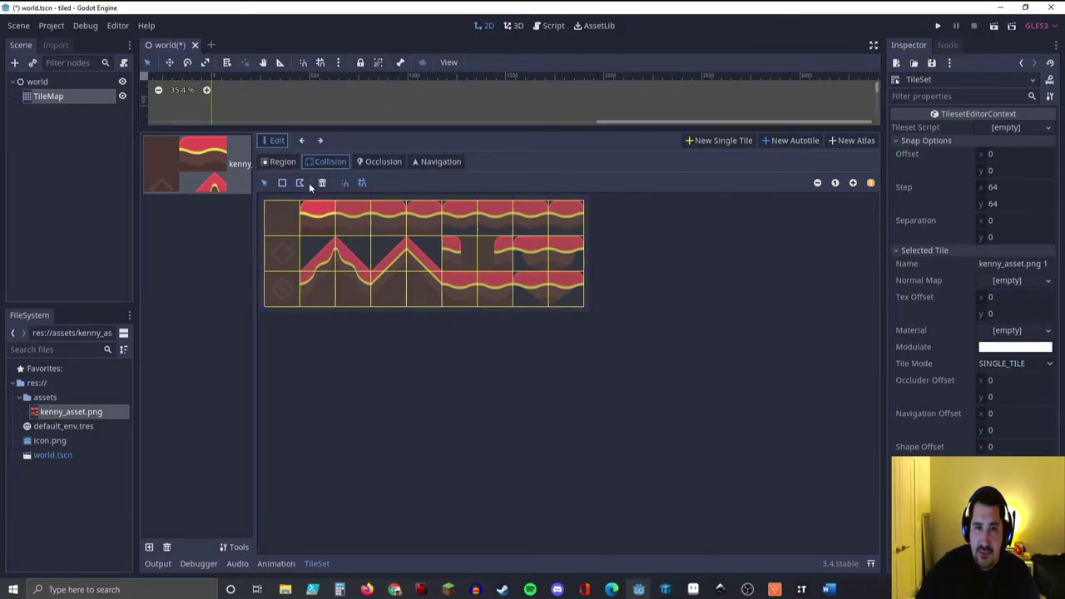
{"action": "left_click", "coordinate": [325, 222]}
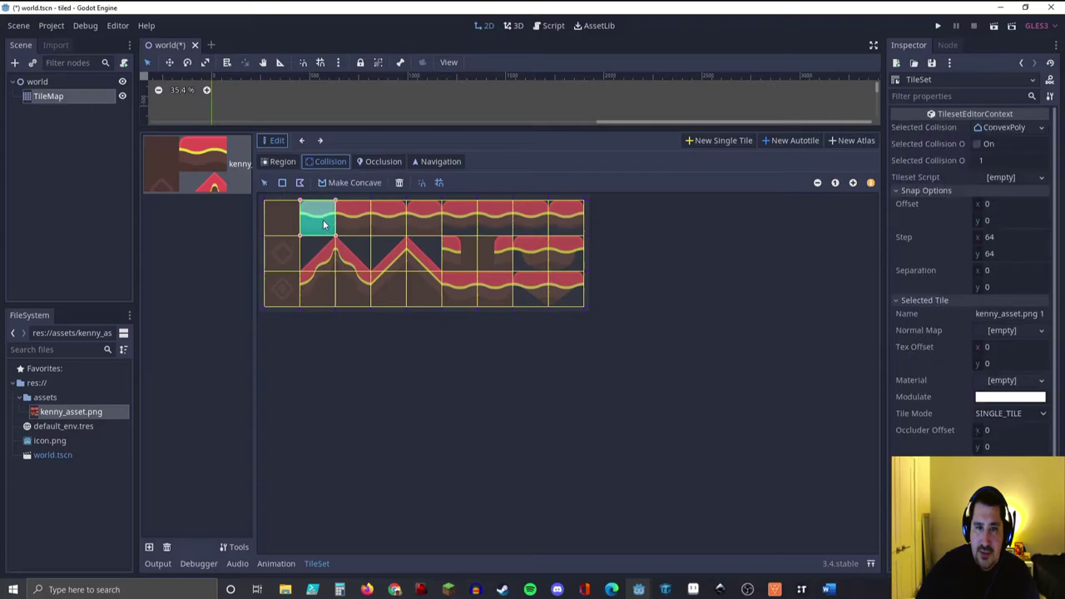
{"action": "left_click", "coordinate": [320, 142]}
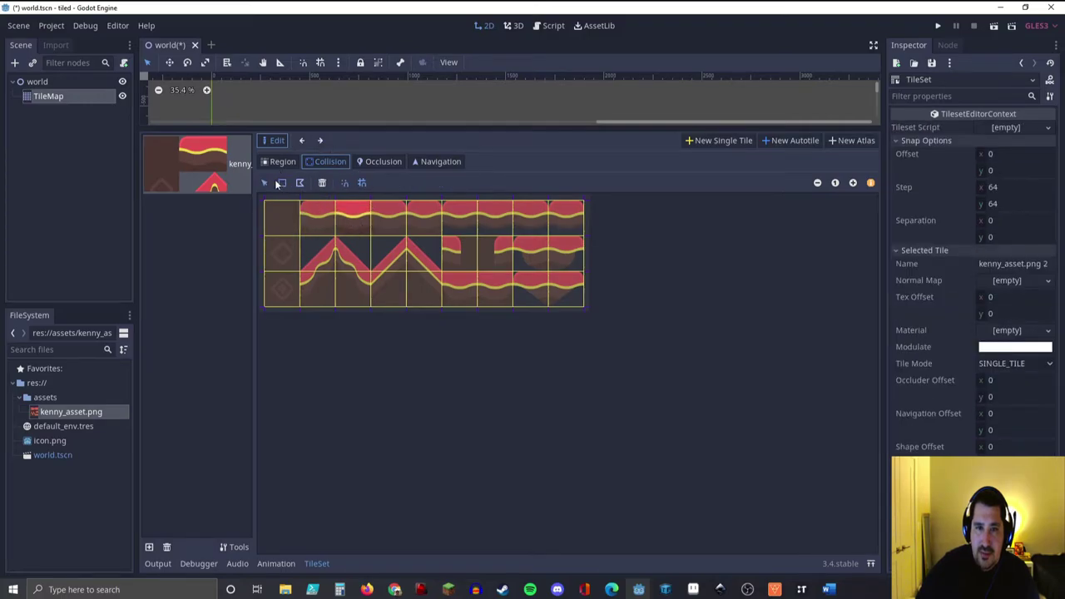
{"action": "left_click", "coordinate": [348, 208]}
{"action": "left_click", "coordinate": [320, 141]}
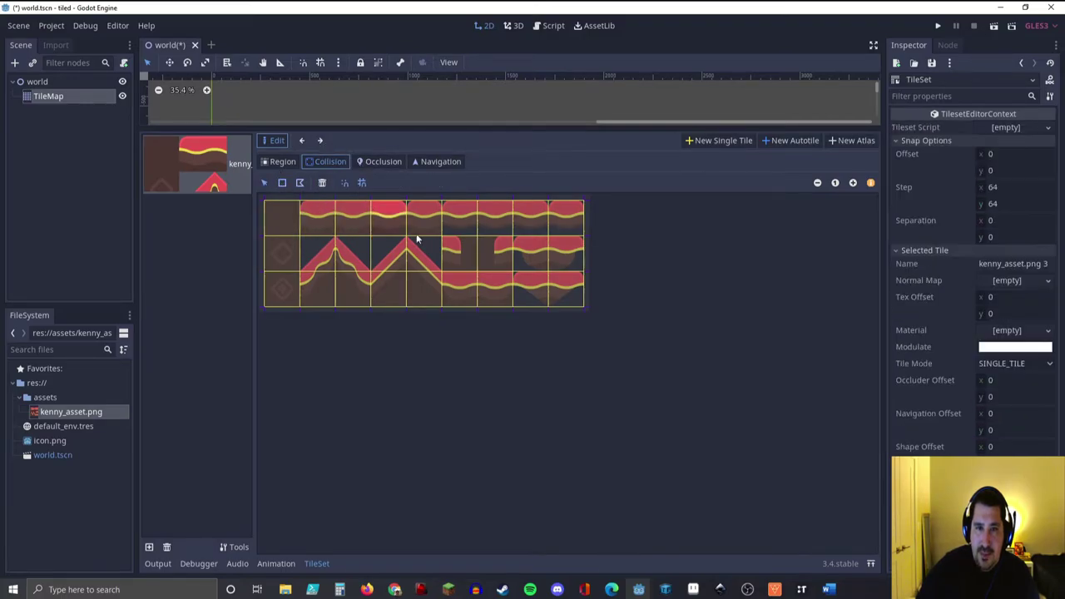
{"action": "left_click", "coordinate": [283, 183]}
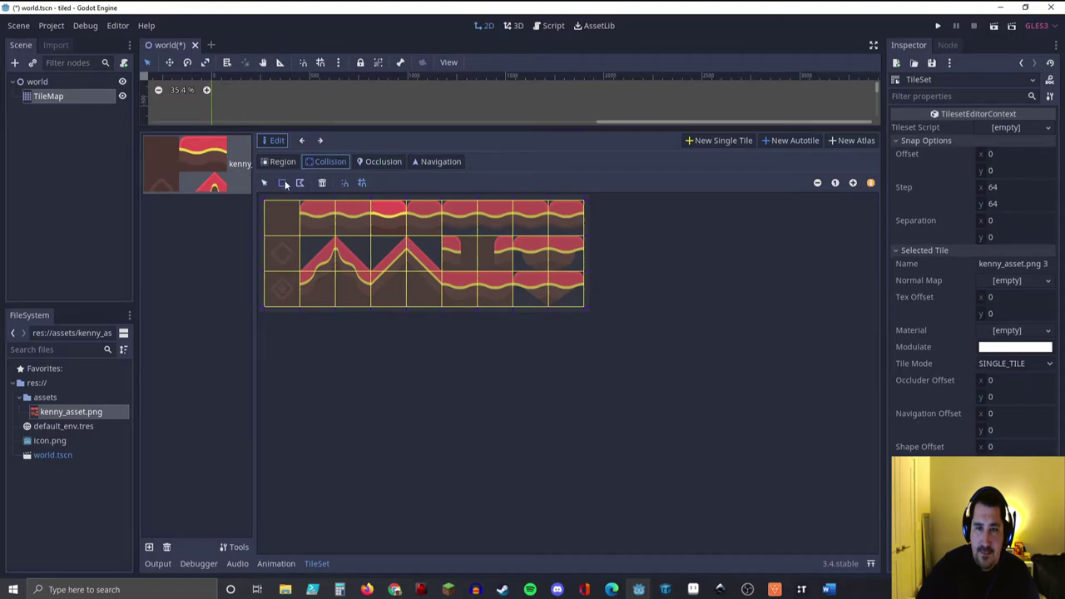
{"action": "left_click", "coordinate": [393, 218]}
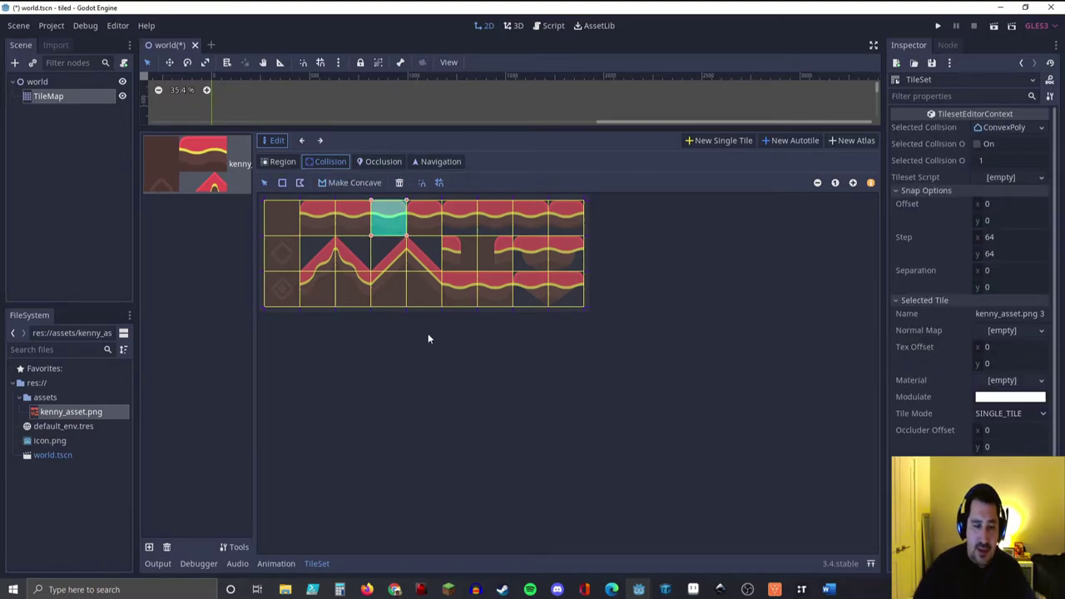
{"action": "key", "text": "ctrl+s"}
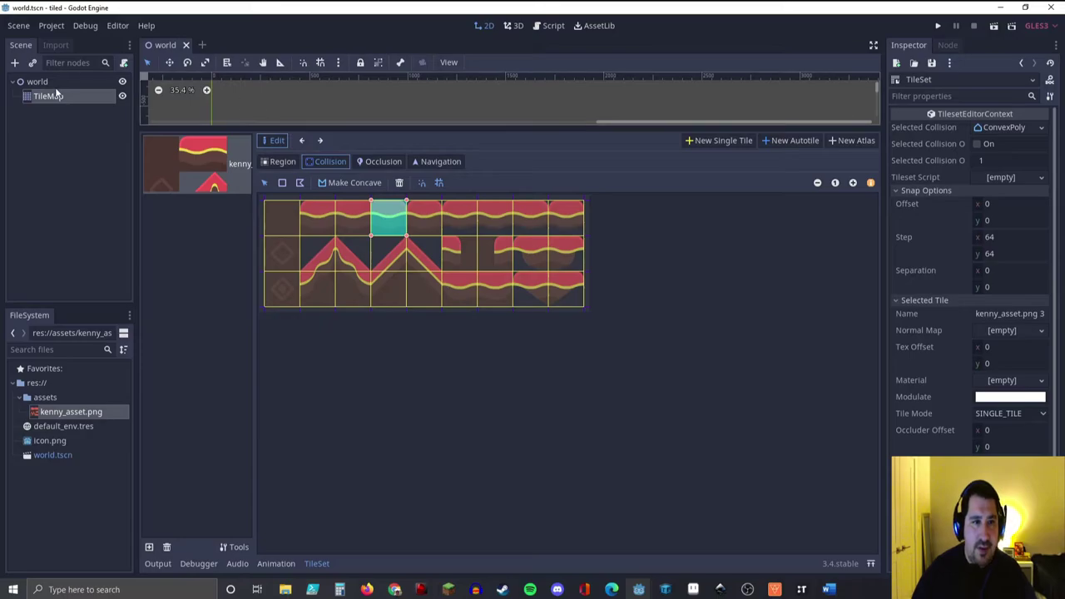
Step: Place one kenny_asset.png 18 tile in the empty area below the blocks on the TileMap, and inspect the collision shapes across the terrain
{"action": "left_click", "coordinate": [43, 96]}
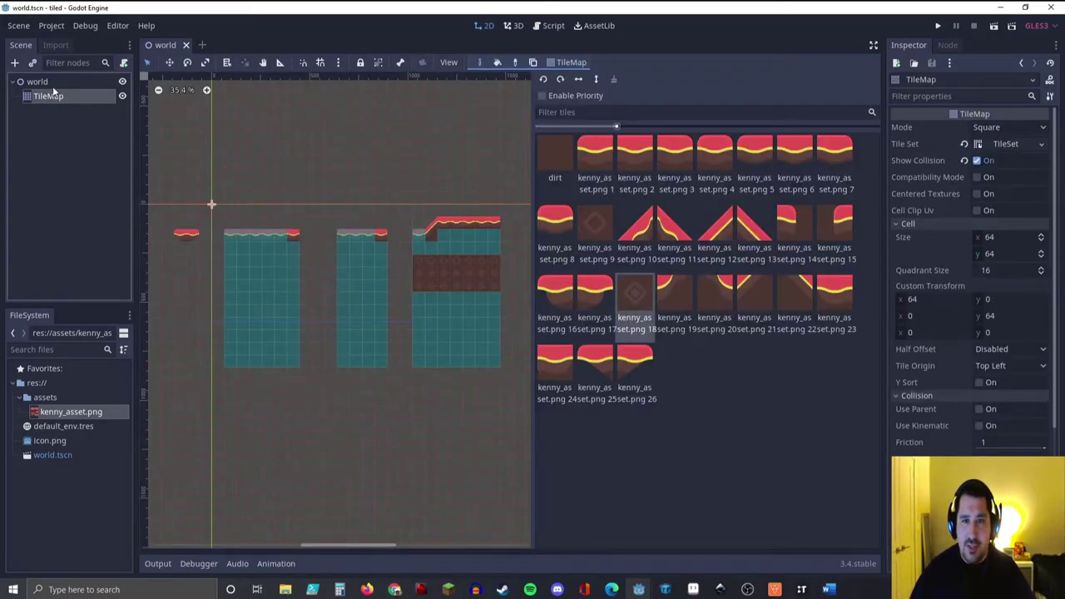
{"action": "left_click", "coordinate": [393, 486]}
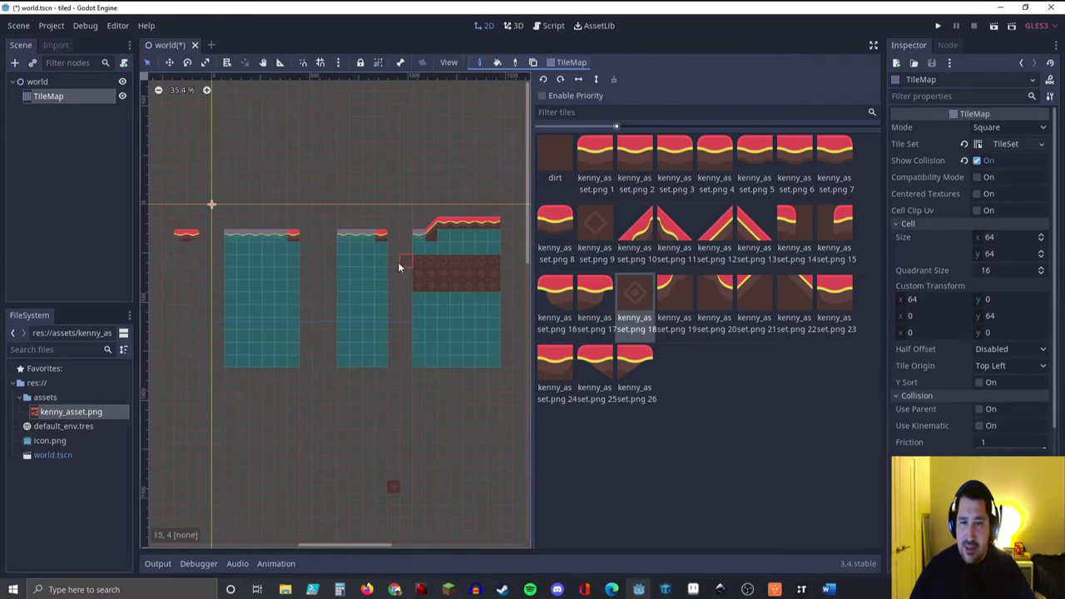
{"action": "scroll", "coordinate": [300, 254], "scroll_direction": "up", "scroll_amount": 3}
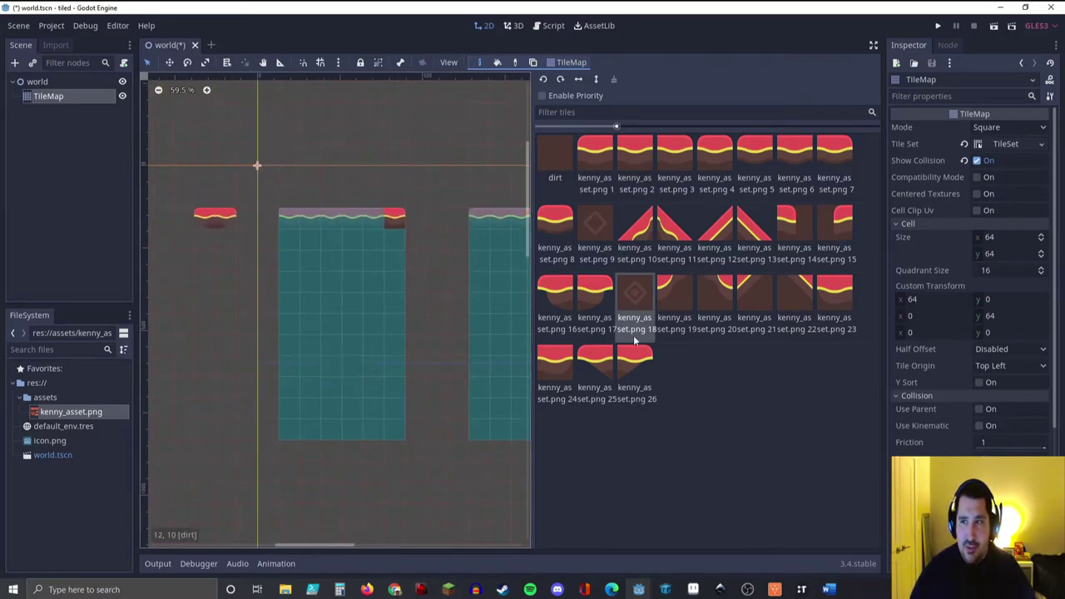
{"action": "left_click", "coordinate": [977, 161]}
{"action": "left_click", "coordinate": [977, 162]}
{"action": "middle_click_drag", "start_coordinate": [436, 291], "coordinate": [361, 293]}
{"action": "scroll", "coordinate": [331, 293], "scroll_direction": "down", "scroll_amount": 1}
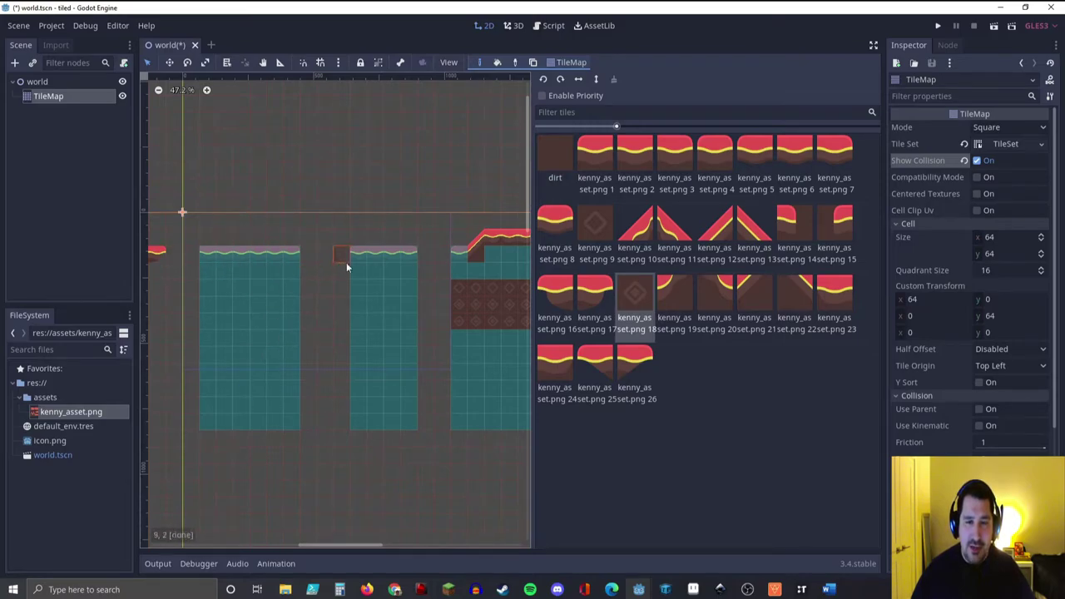
{"action": "middle_click_drag", "start_coordinate": [390, 275], "coordinate": [281, 270]}
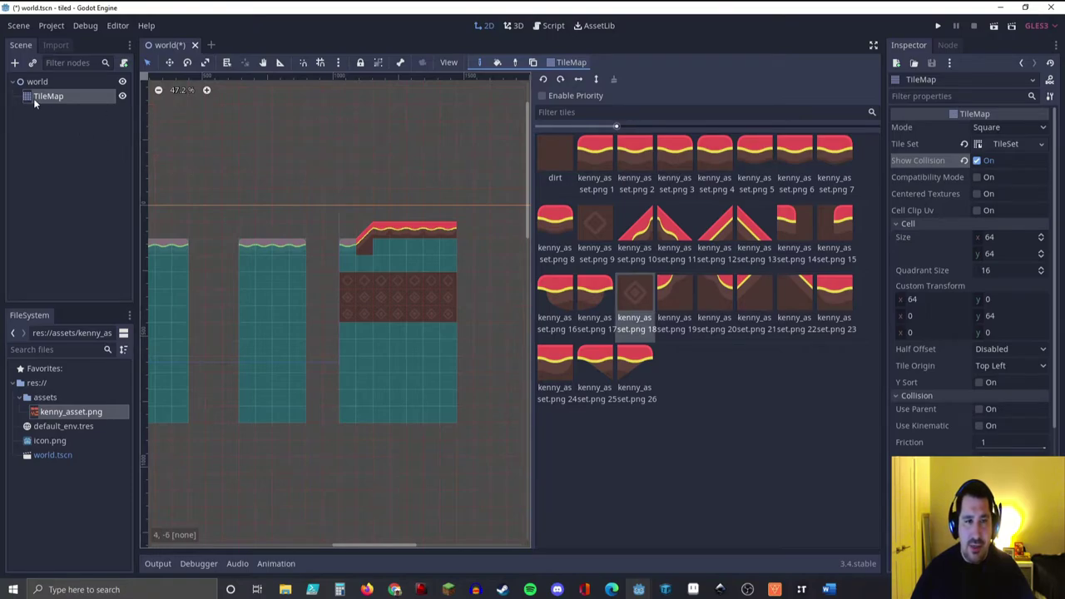
Step: Reopen the TileSet's collision editing, advance to tile kenny_asset.png 6, choose polygon shapes and turn off grid snapping
{"action": "left_click", "coordinate": [1007, 144]}
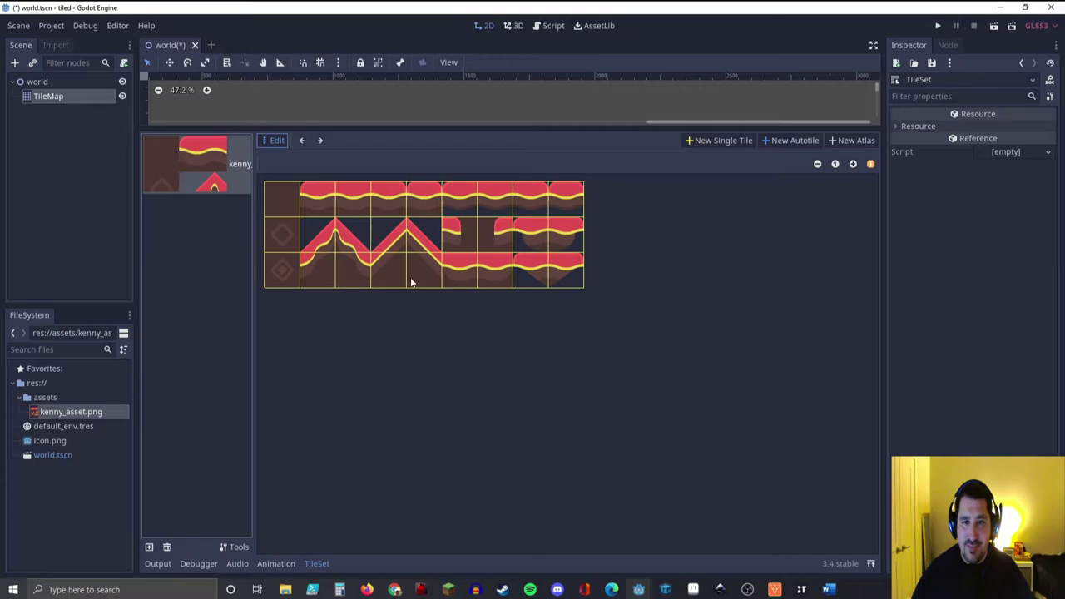
{"action": "left_click", "coordinate": [320, 140]}
{"action": "double_click", "coordinate": [319, 141]}
{"action": "left_click", "coordinate": [320, 140]}
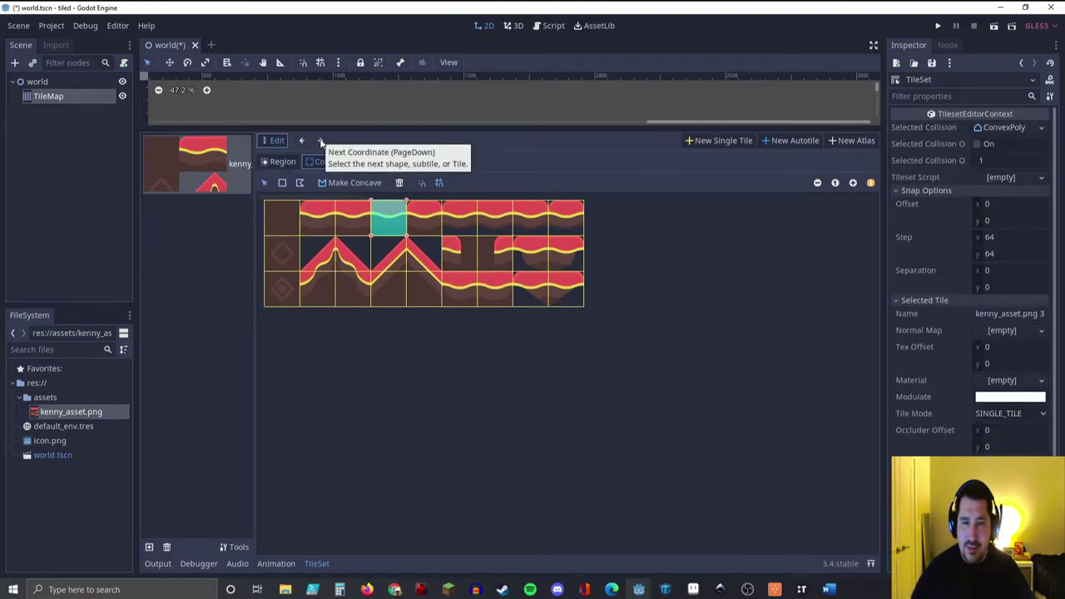
{"action": "left_click", "coordinate": [321, 141]}
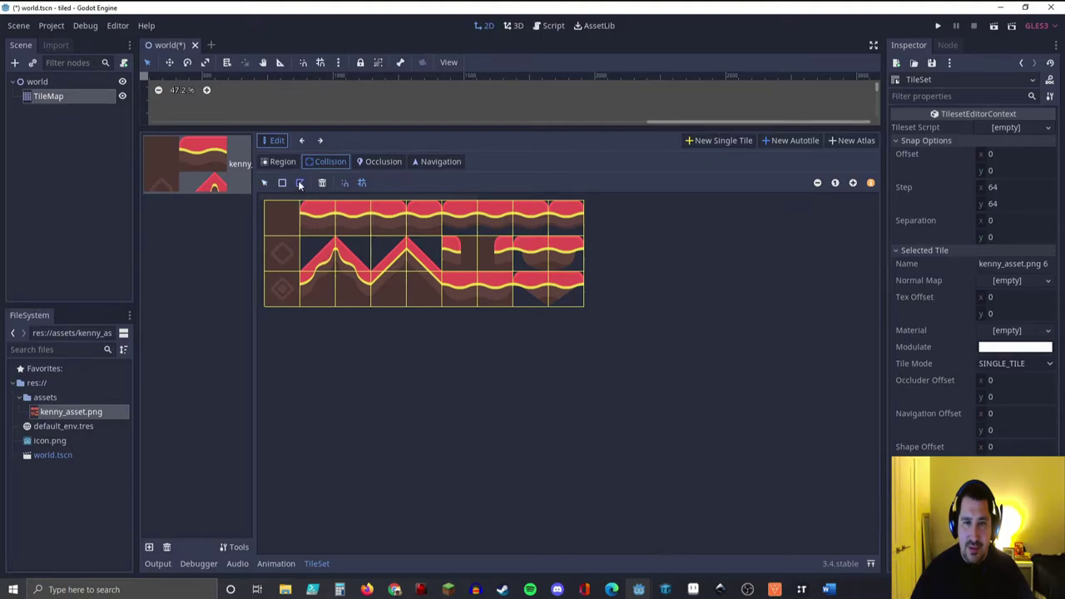
{"action": "left_click", "coordinate": [361, 183]}
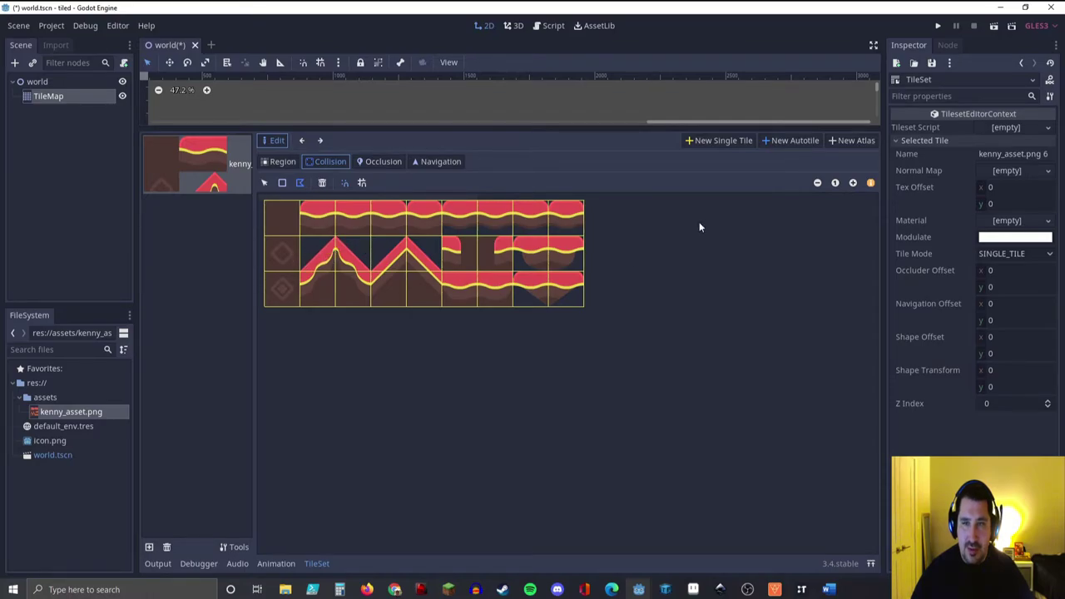
{"action": "left_click", "coordinate": [276, 564]}
{"action": "left_click", "coordinate": [313, 563]}
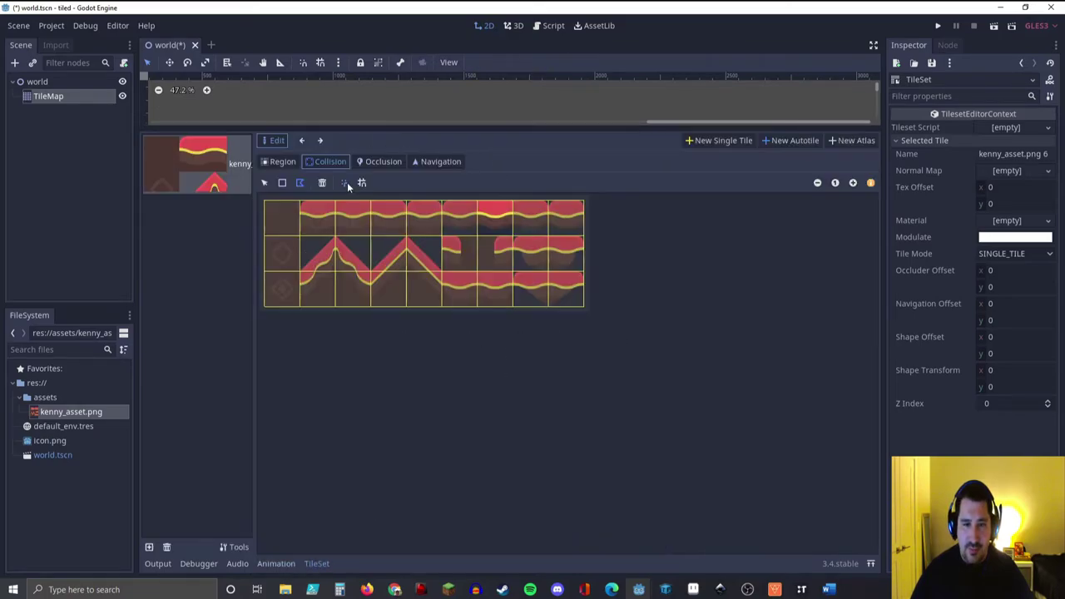
Step: Draw a triangular collision polygon along the slope of tile kenny_asset.png 10, and save the scene
{"action": "left_click", "coordinate": [313, 254]}
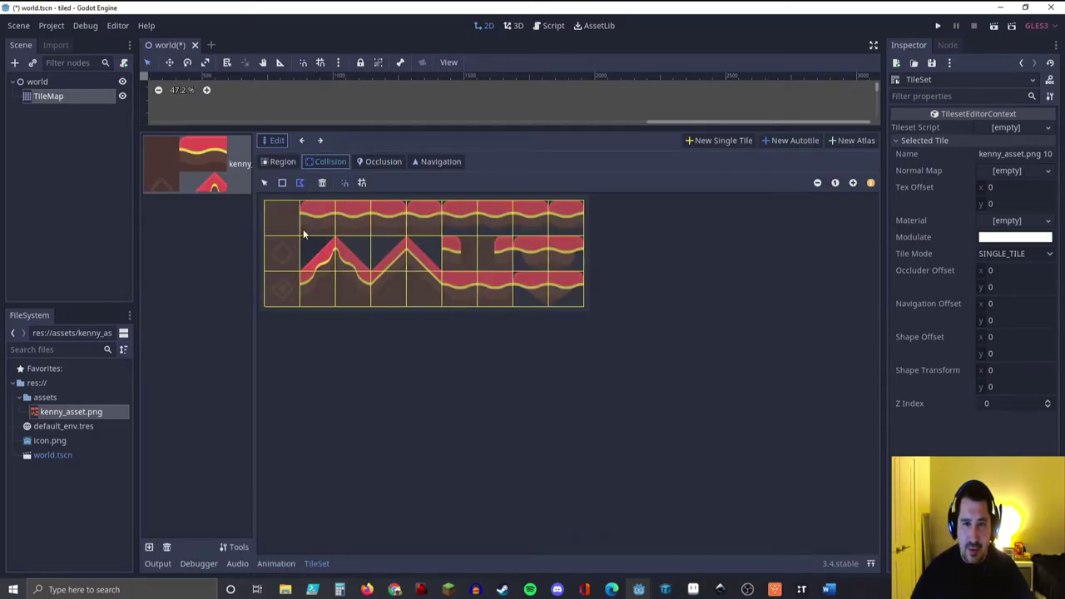
{"action": "left_click", "coordinate": [335, 241]}
{"action": "left_click", "coordinate": [300, 242]}
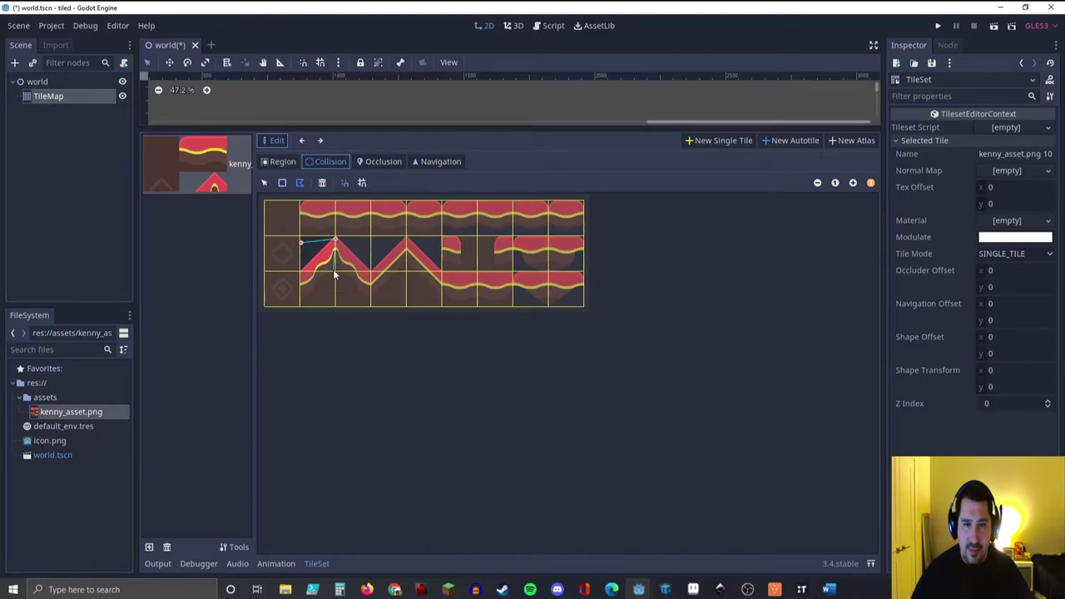
{"action": "left_click", "coordinate": [334, 269]}
{"action": "left_click", "coordinate": [300, 271]}
{"action": "left_click", "coordinate": [301, 247]}
{"action": "left_click_drag", "start_coordinate": [312, 259], "coordinate": [317, 259]}
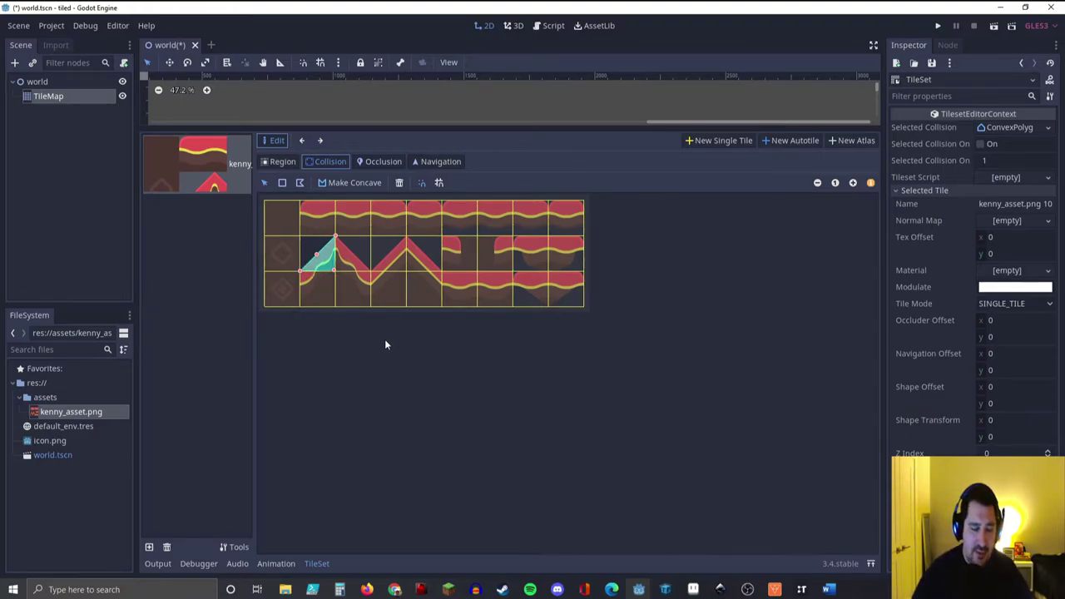
{"action": "key", "text": "ctrl+s"}
Step: Try a kenny_asset.png 10 slope tile on top of the rightmost block's raised surface and examine its collision shape up close
{"action": "left_click", "coordinate": [59, 96]}
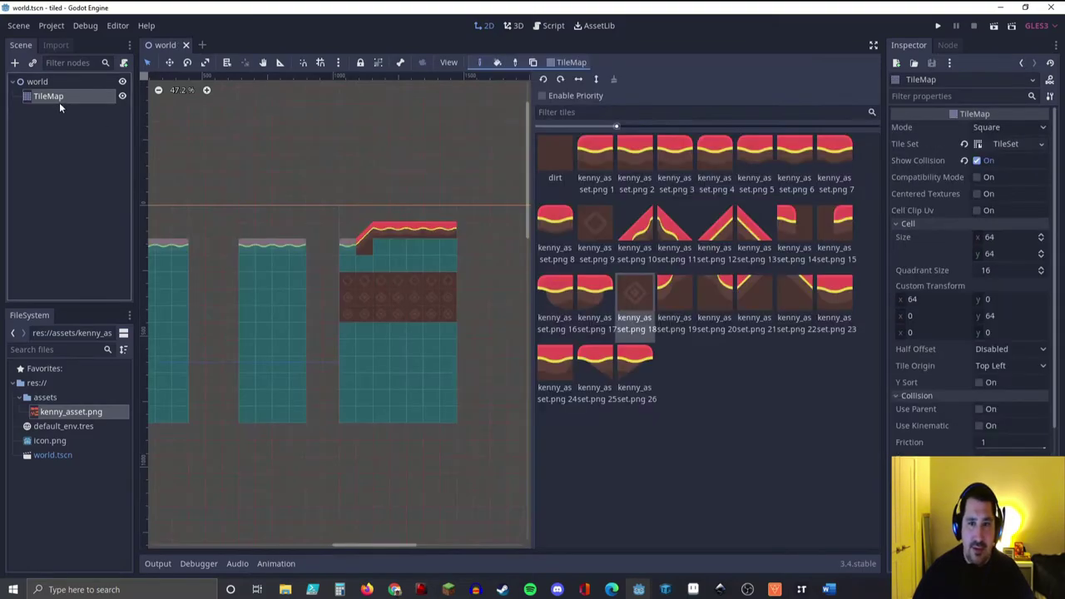
{"action": "left_click", "coordinate": [636, 229]}
{"action": "left_click", "coordinate": [366, 244]}
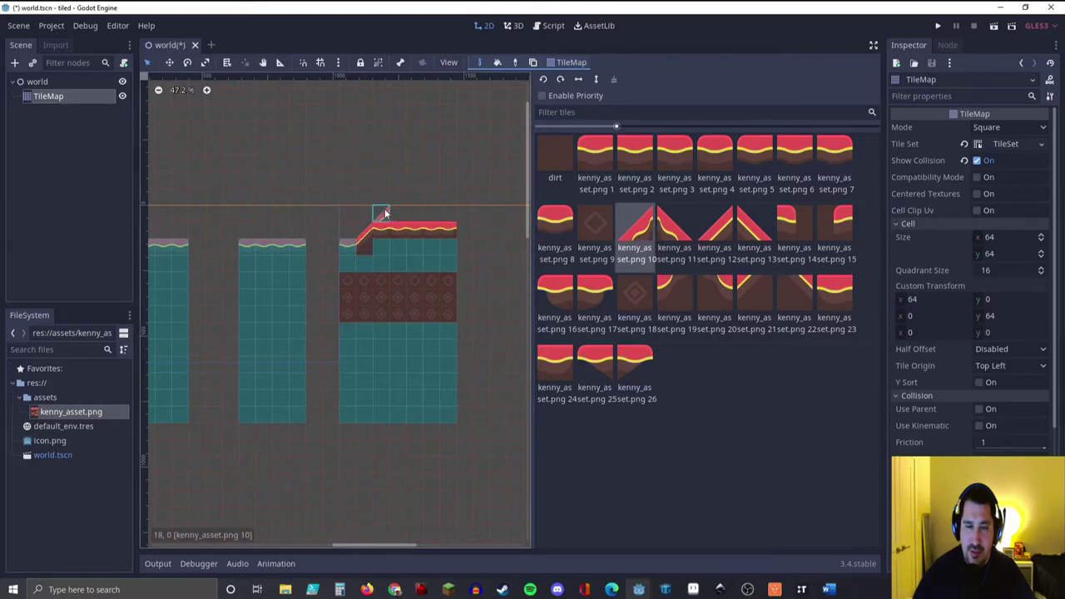
{"action": "scroll", "coordinate": [395, 224], "scroll_direction": "up", "scroll_amount": 3}
{"action": "scroll", "coordinate": [416, 244], "scroll_direction": "up", "scroll_amount": 6}
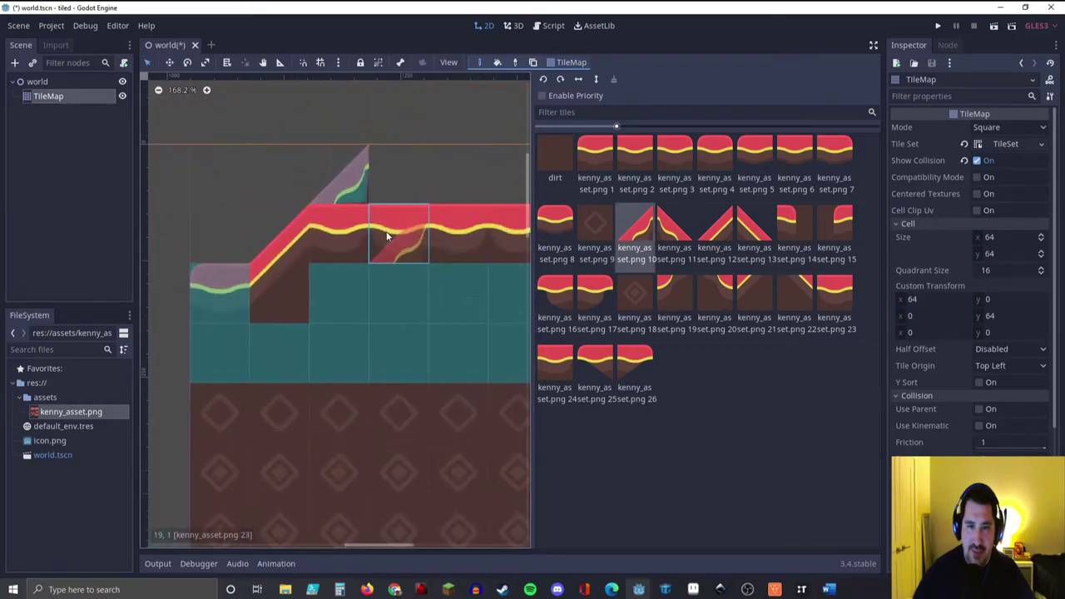
{"action": "scroll", "coordinate": [444, 261], "scroll_direction": "up", "scroll_amount": 2}
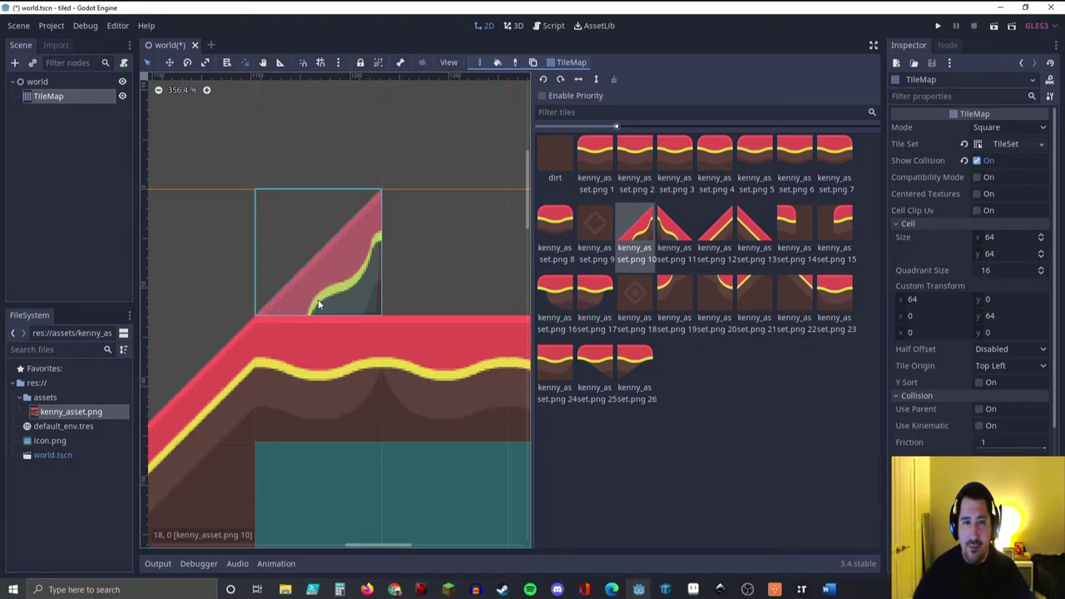
{"action": "scroll", "coordinate": [318, 305], "scroll_direction": "down", "scroll_amount": 5}
{"action": "scroll", "coordinate": [340, 303], "scroll_direction": "down", "scroll_amount": 6}
{"action": "middle_click_drag", "start_coordinate": [310, 415], "coordinate": [428, 357]}
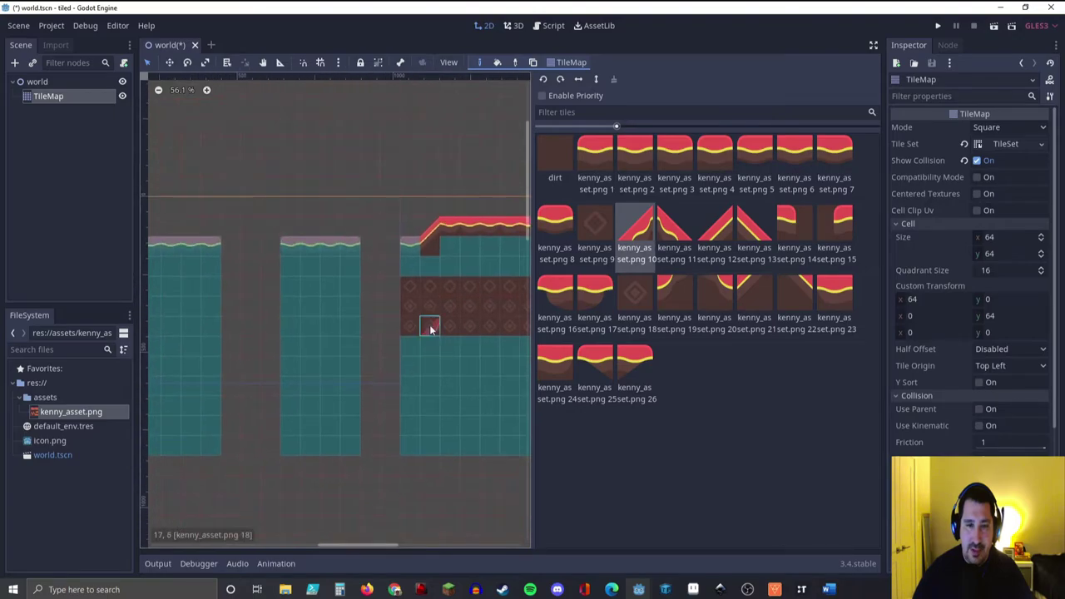
Step: Turn off the TileMap's collision display, look over the whole painted terrain and reselect the TileMap node
{"action": "left_click", "coordinate": [980, 160]}
{"action": "scroll", "coordinate": [158, 204], "scroll_direction": "down", "scroll_amount": 2}
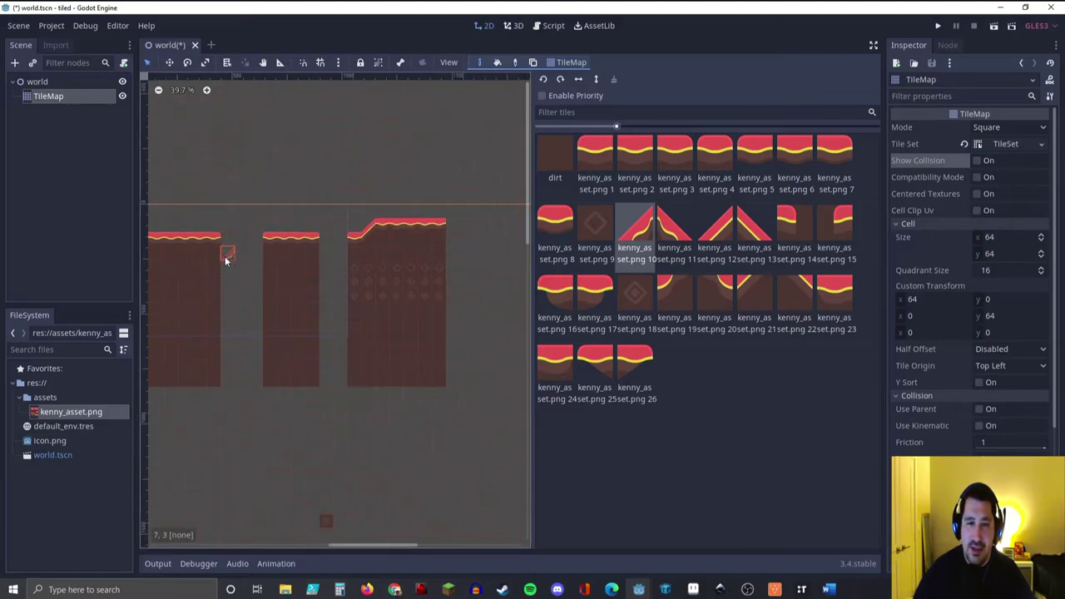
{"action": "scroll", "coordinate": [291, 333], "scroll_direction": "down", "scroll_amount": 1}
{"action": "middle_click_drag", "start_coordinate": [280, 352], "coordinate": [254, 246]}
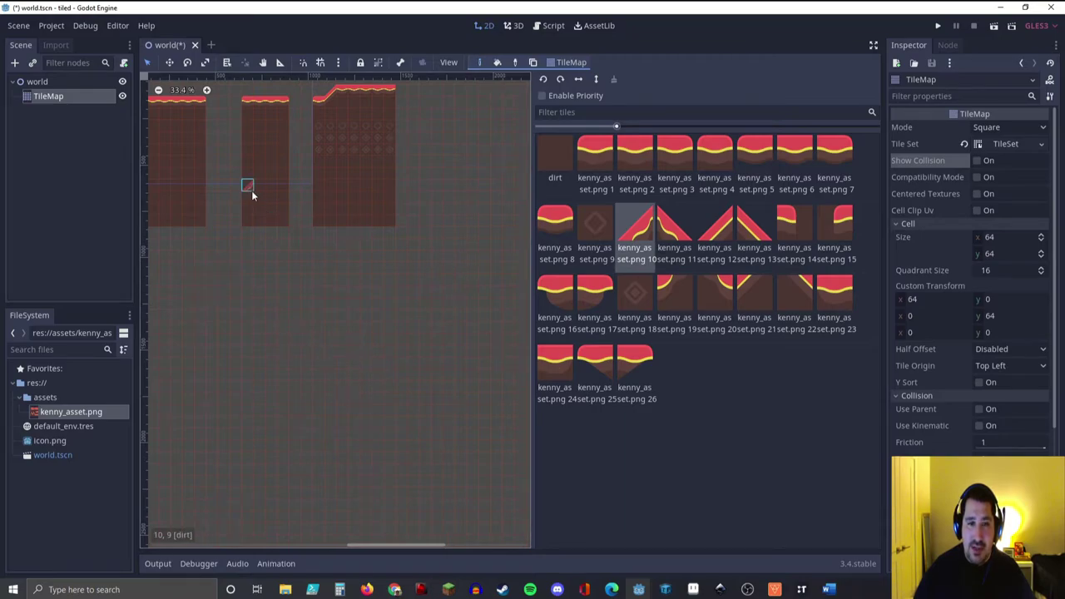
{"action": "middle_click_drag", "start_coordinate": [227, 169], "coordinate": [286, 265]}
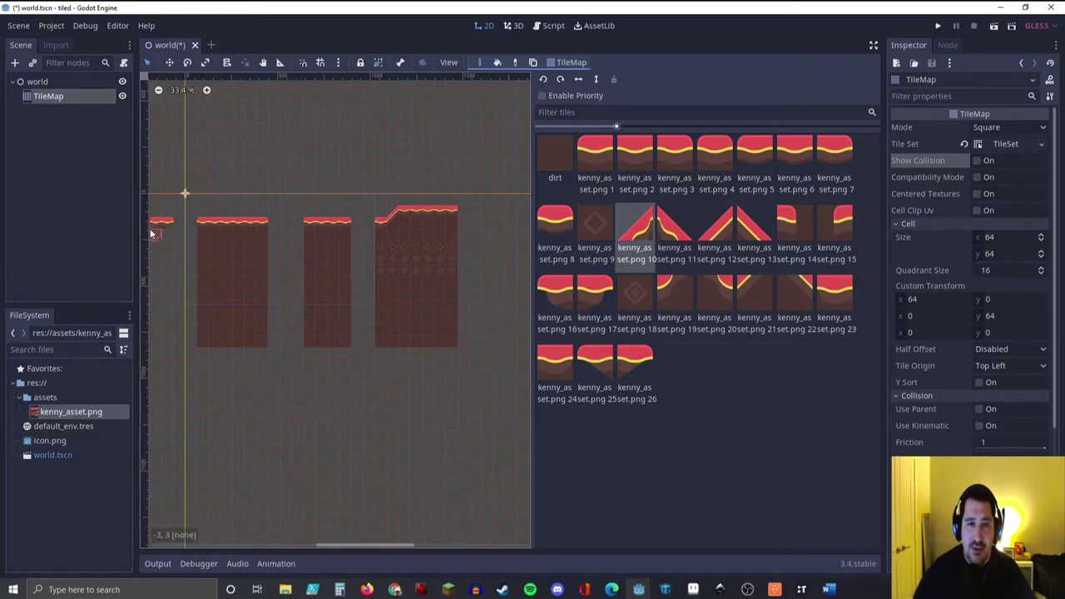
{"action": "left_click", "coordinate": [54, 101]}
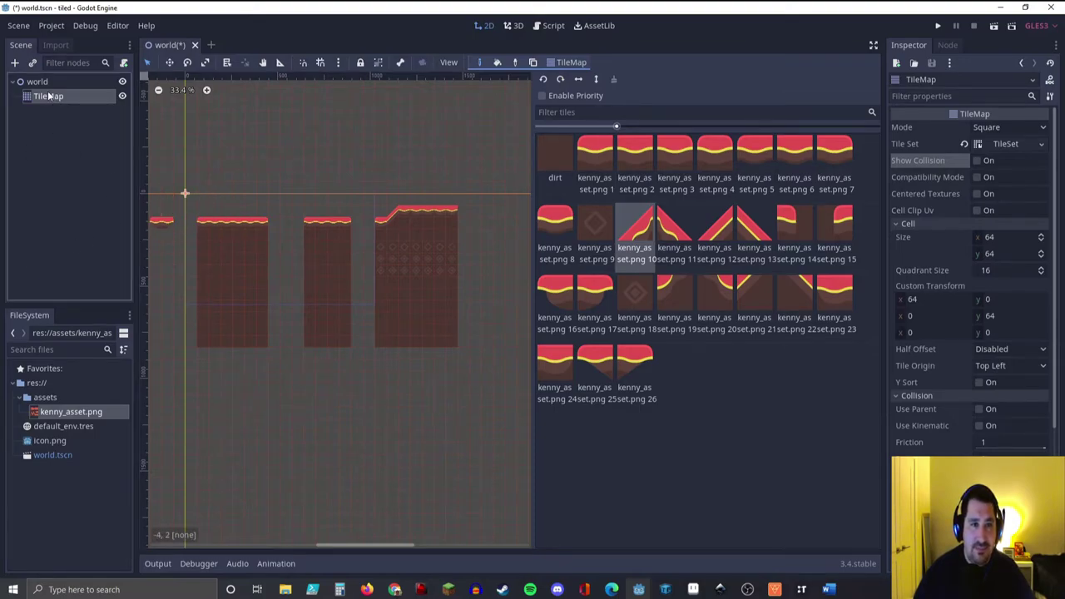
Step: Reopen the TileSet's kenny_asset.png texture and create a new atlas covering the three dirt tiles in the first column
{"action": "left_click", "coordinate": [1003, 144]}
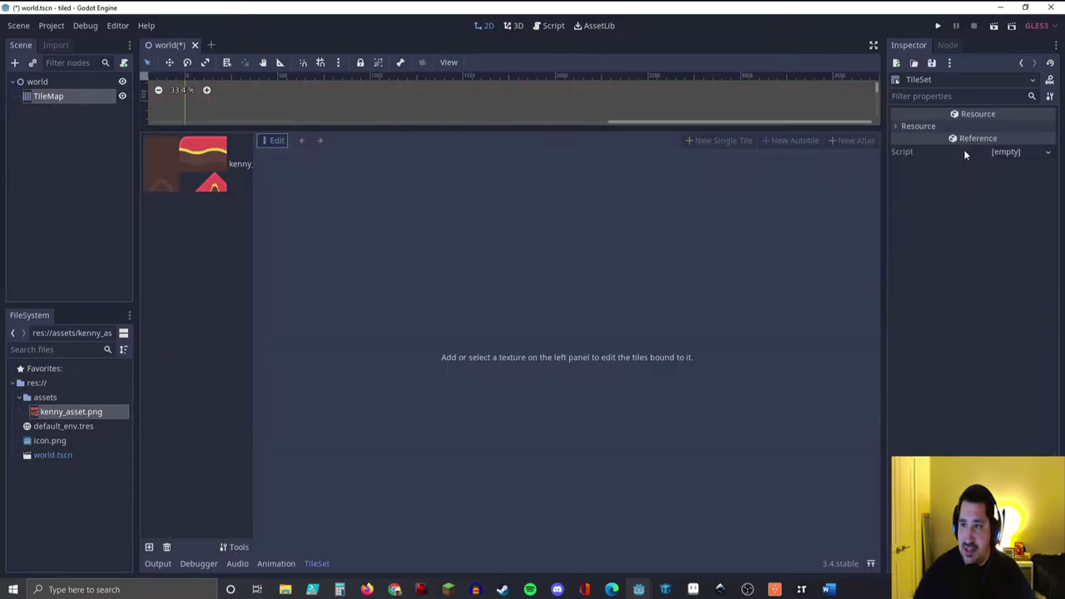
{"action": "left_click", "coordinate": [168, 174]}
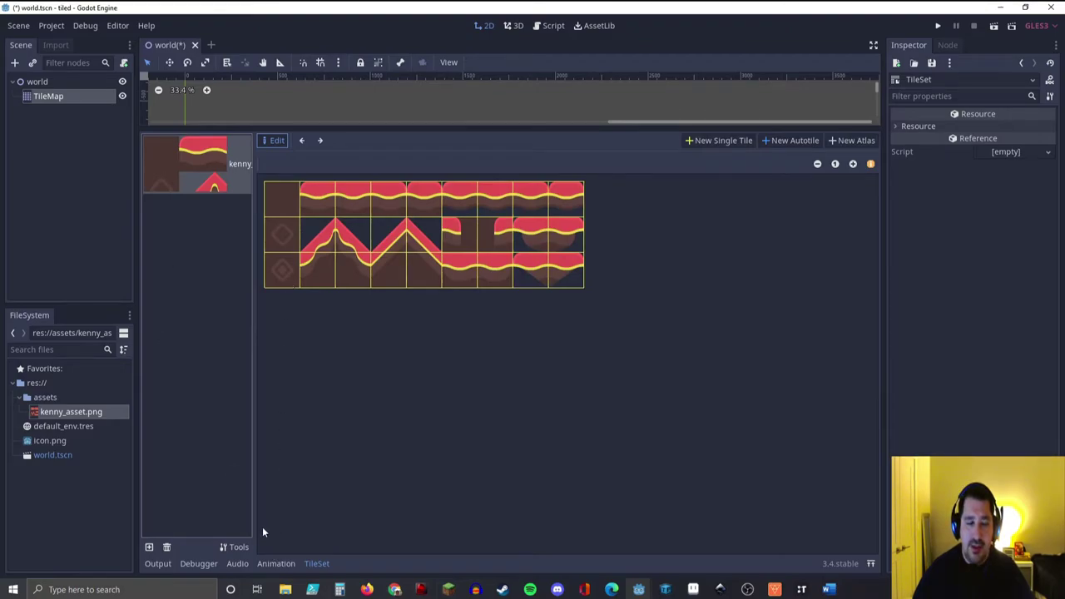
{"action": "left_click", "coordinate": [276, 564]}
{"action": "left_click", "coordinate": [314, 564]}
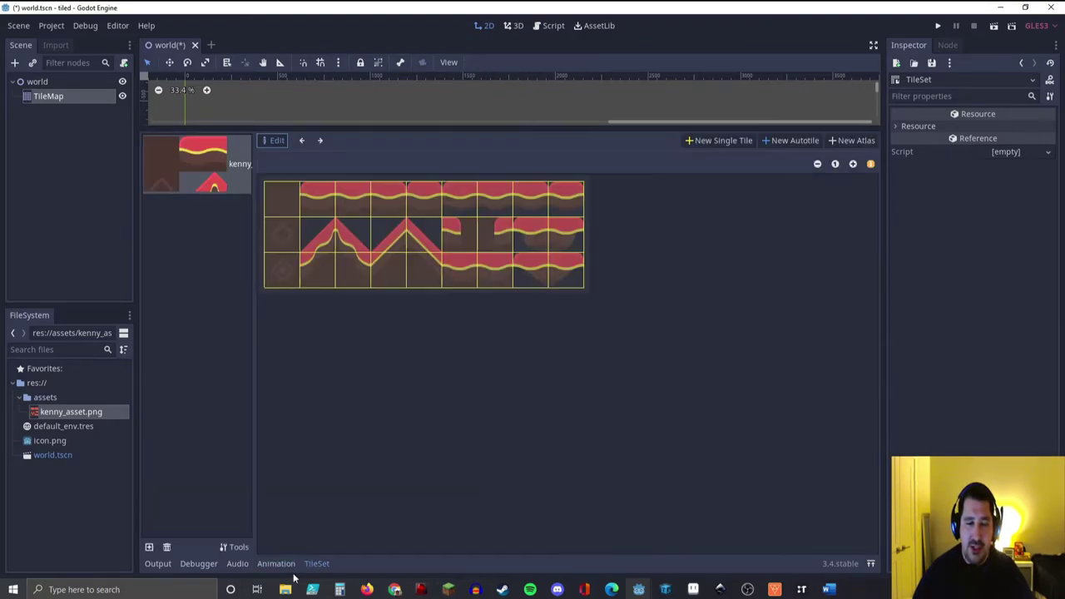
{"action": "left_click", "coordinate": [851, 144]}
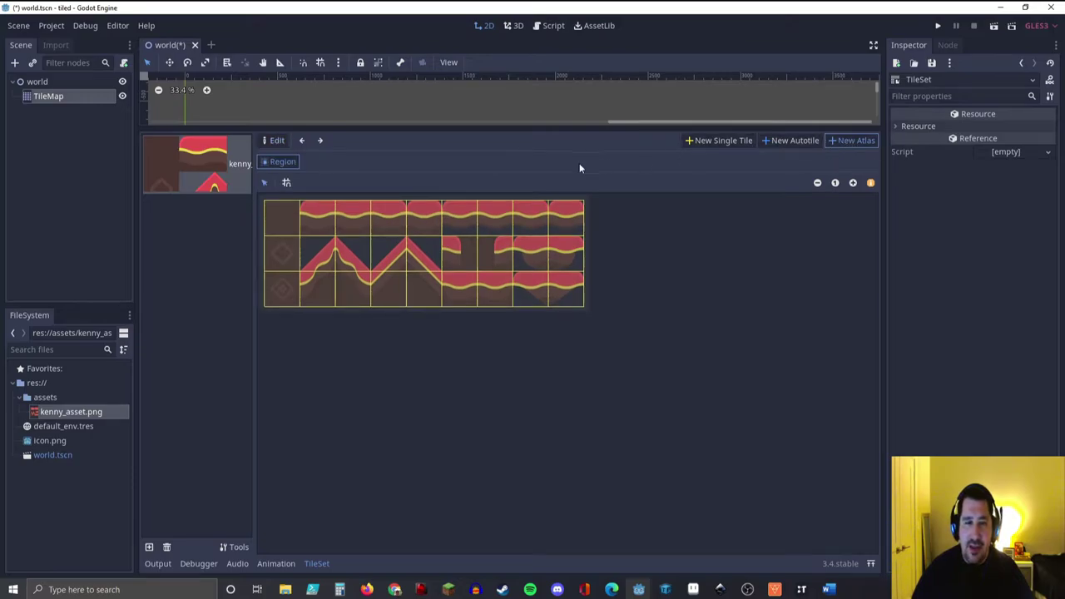
{"action": "left_click", "coordinate": [287, 183]}
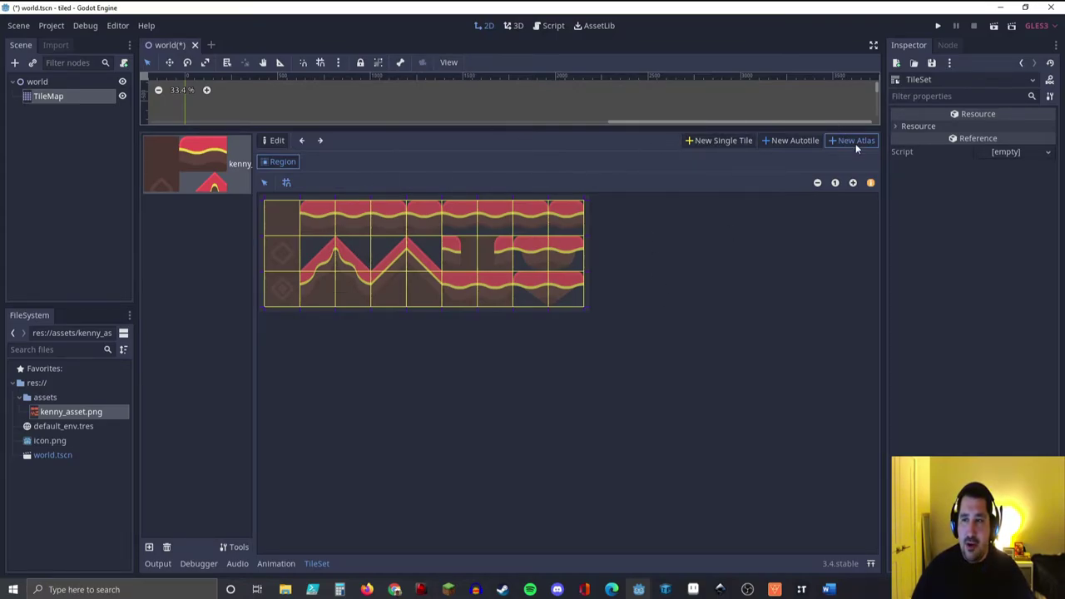
{"action": "left_click", "coordinate": [281, 225]}
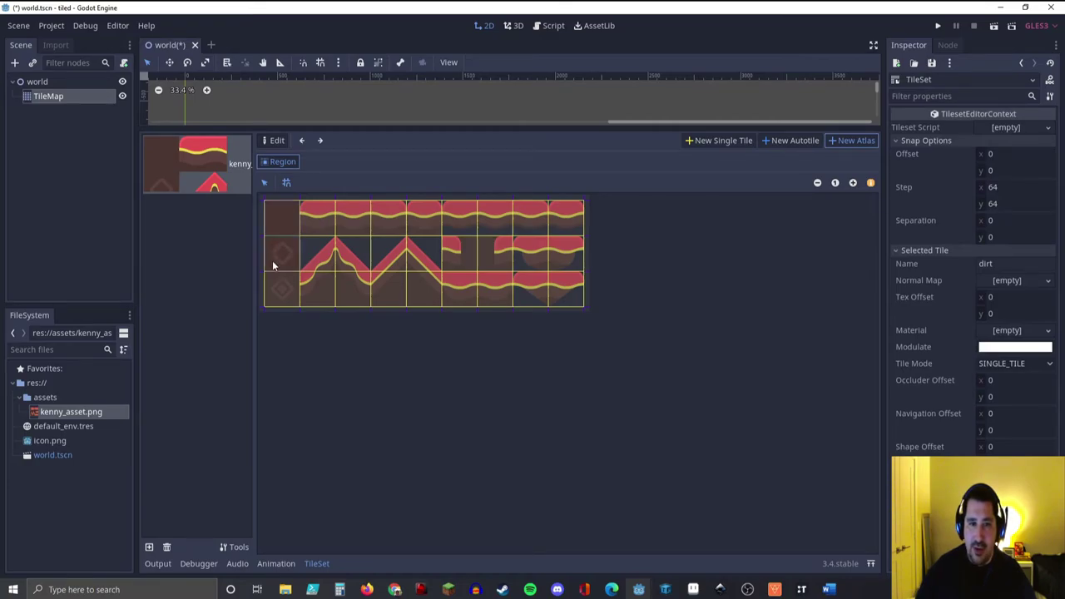
{"action": "left_click", "coordinate": [273, 218]}
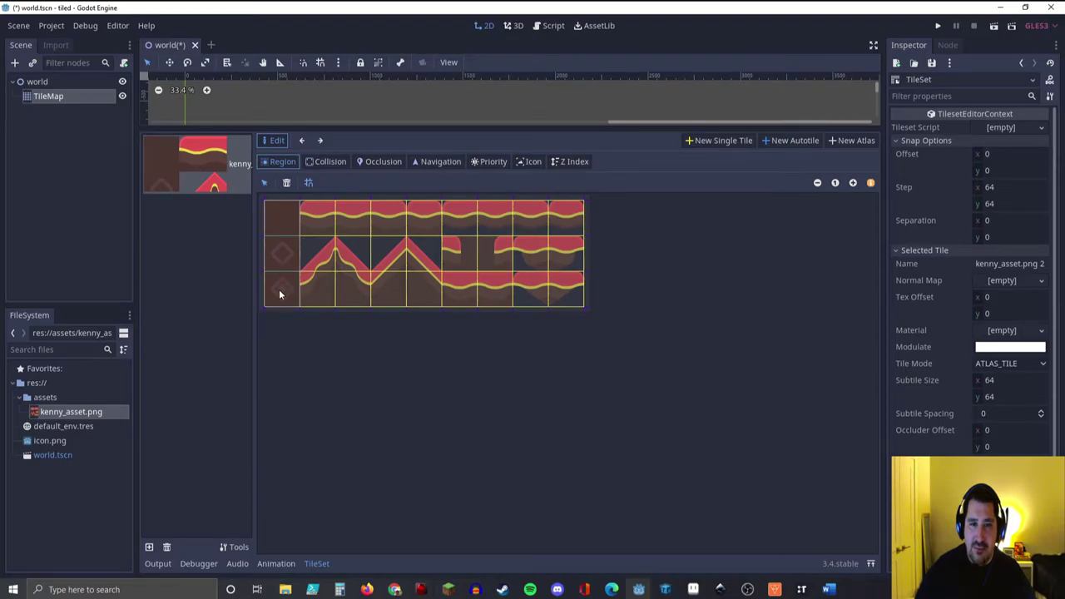
Step: Choose atlas tile kenny_asset.png 27 for the TileMap and look through its three dirt subtiles
{"action": "left_click", "coordinate": [47, 97]}
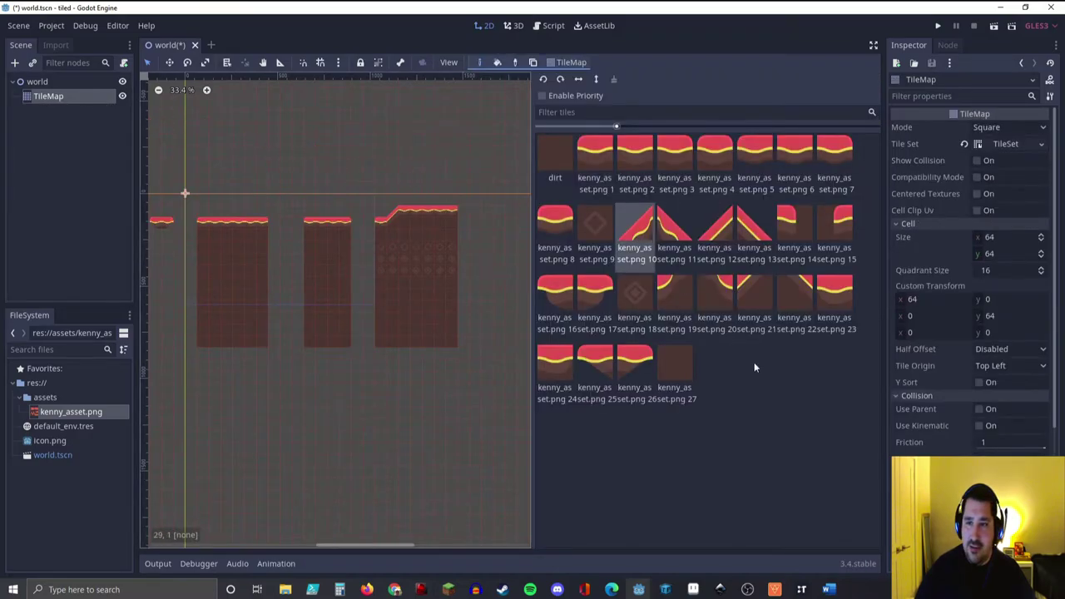
{"action": "left_click", "coordinate": [677, 375]}
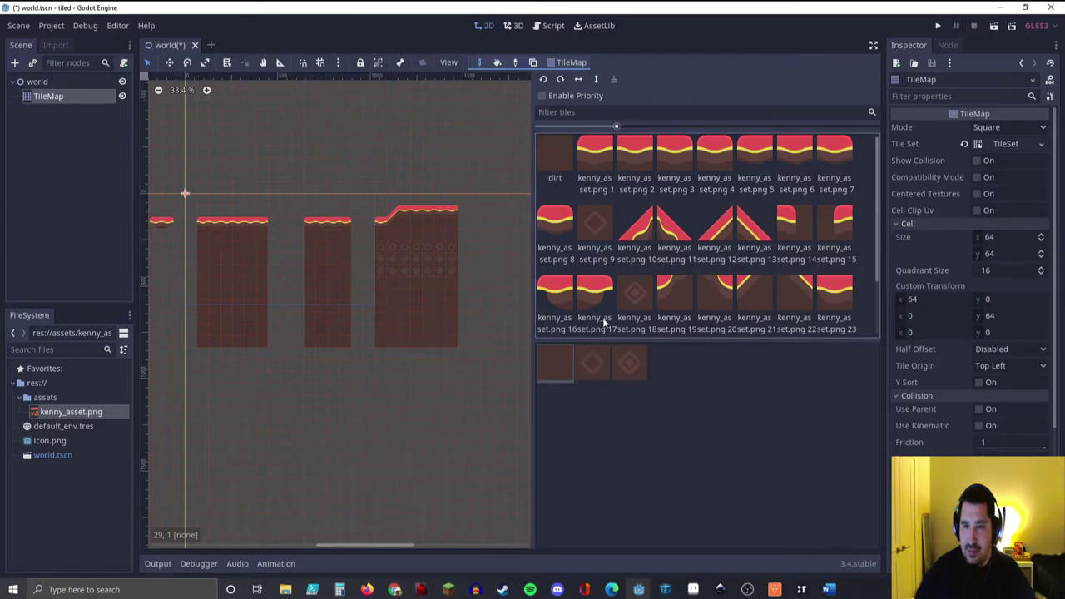
{"action": "scroll", "coordinate": [343, 337], "scroll_direction": "down", "scroll_amount": 1}
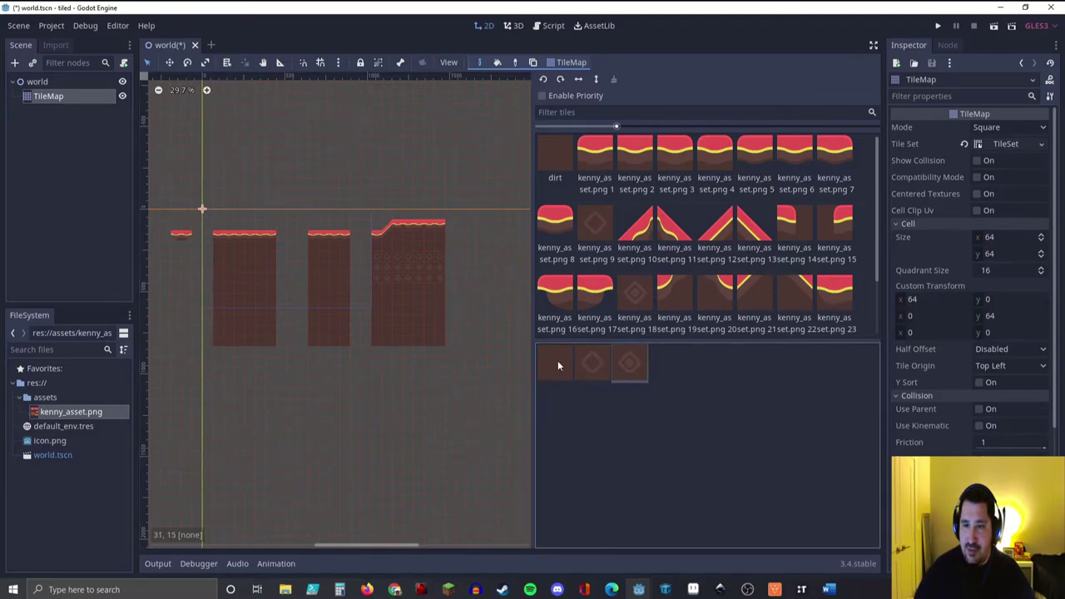
{"action": "left_click", "coordinate": [596, 366]}
{"action": "left_click", "coordinate": [630, 365]}
{"action": "scroll", "coordinate": [749, 242], "scroll_direction": "down", "scroll_amount": 2}
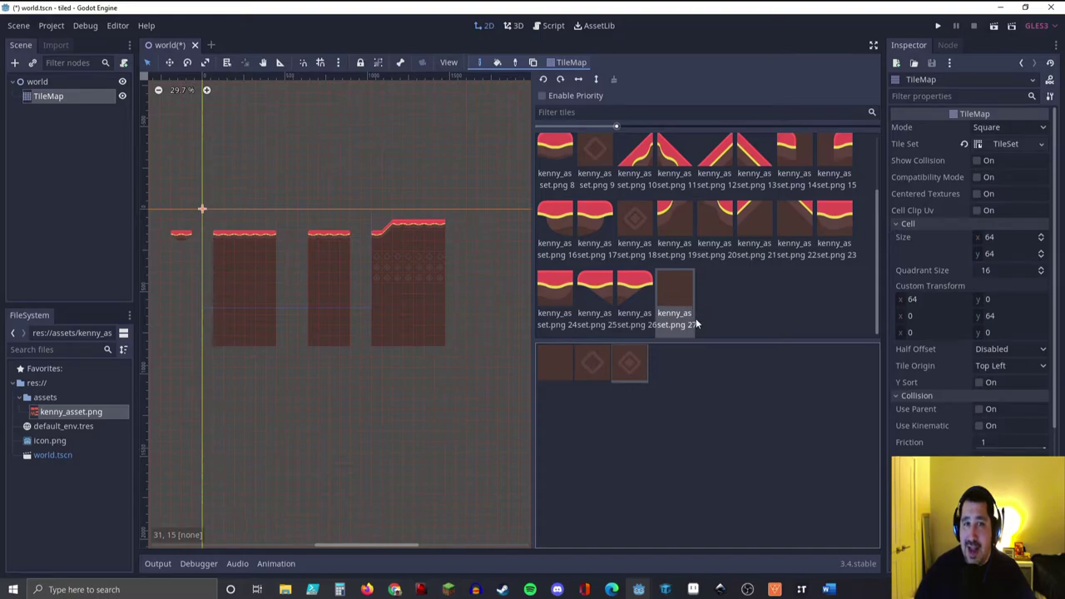
{"action": "scroll", "coordinate": [296, 326], "scroll_direction": "down", "scroll_amount": 1}
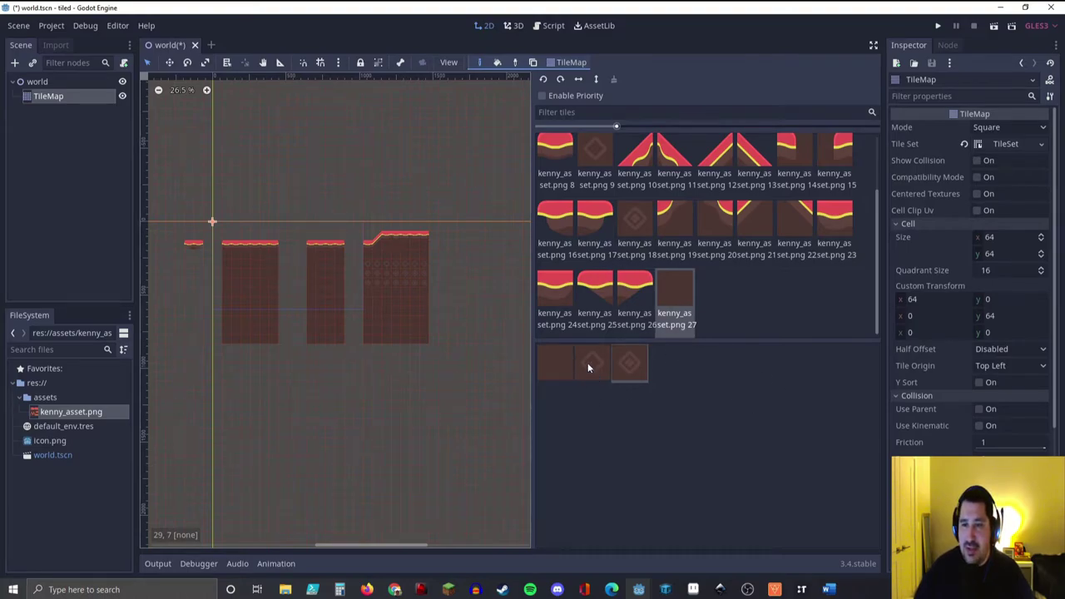
Step: Paint three spaced diamond-patterned atlas subtiles inside the wide terrain block just right of the origin
{"action": "scroll", "coordinate": [230, 279], "scroll_direction": "up", "scroll_amount": 2}
{"action": "scroll", "coordinate": [236, 358], "scroll_direction": "up", "scroll_amount": 1}
{"action": "middle_click_drag", "start_coordinate": [236, 358], "coordinate": [347, 345]}
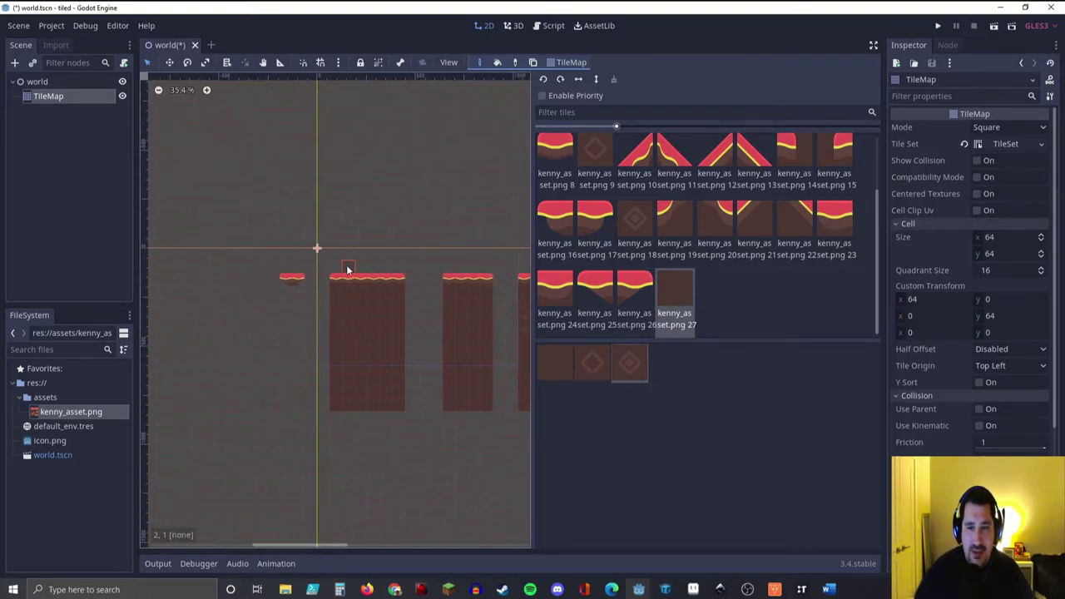
{"action": "left_click", "coordinate": [549, 359]}
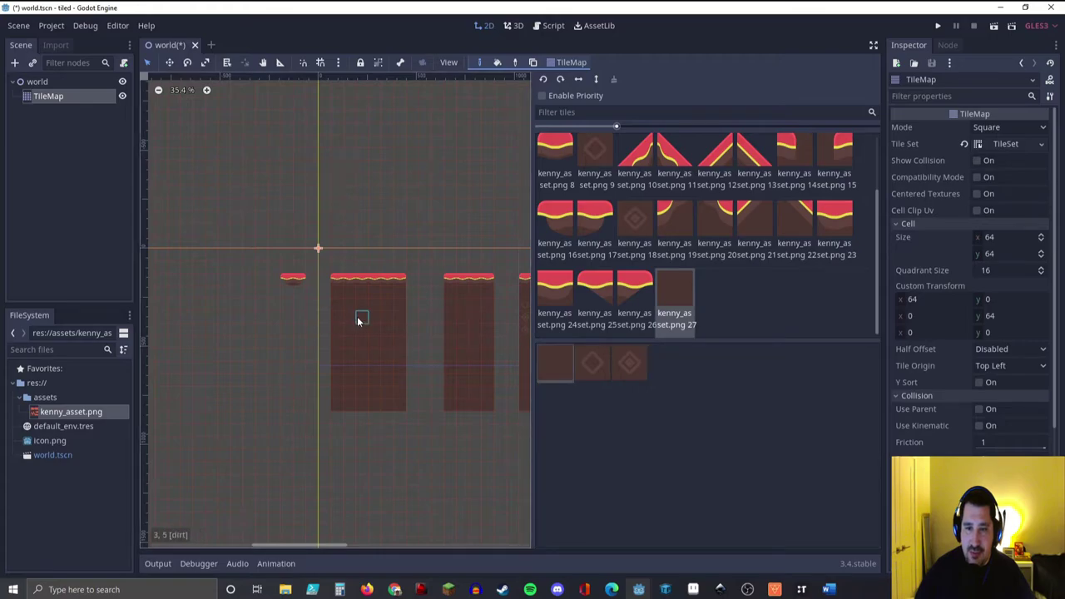
{"action": "left_click", "coordinate": [578, 360]}
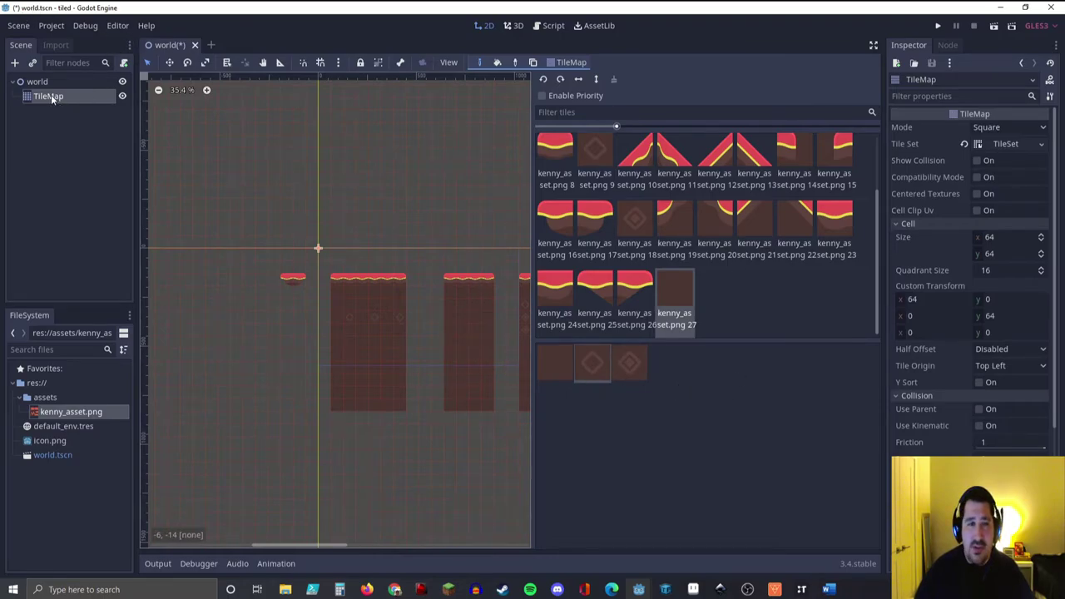
Step: Reopen the TileSet's kenny_asset.png texture, advance to the atlas tile and rename it dirt_atlas
{"action": "left_click", "coordinate": [1005, 144]}
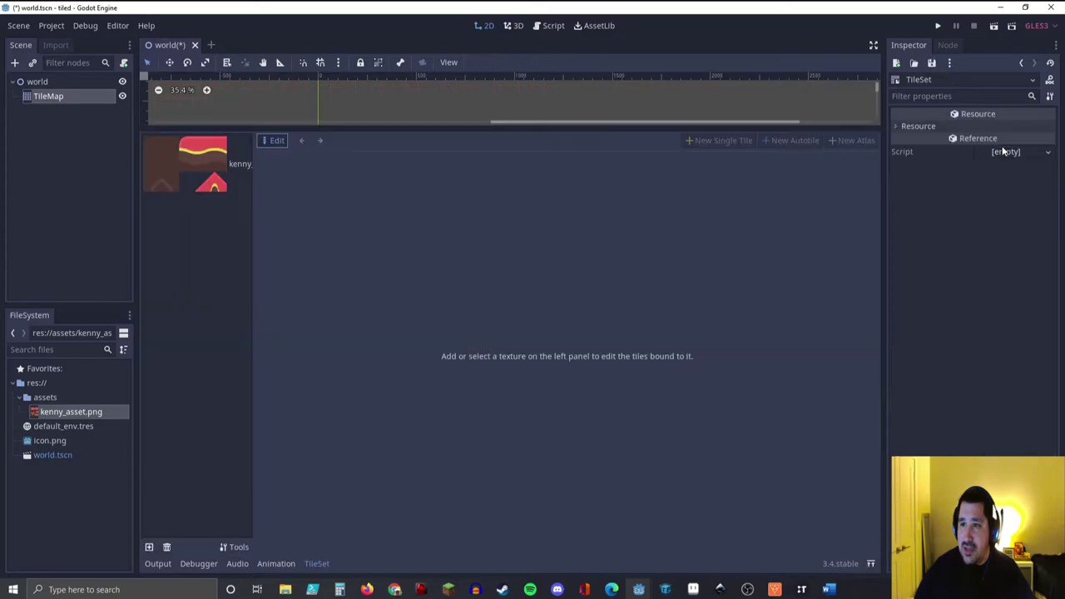
{"action": "left_click", "coordinate": [204, 165]}
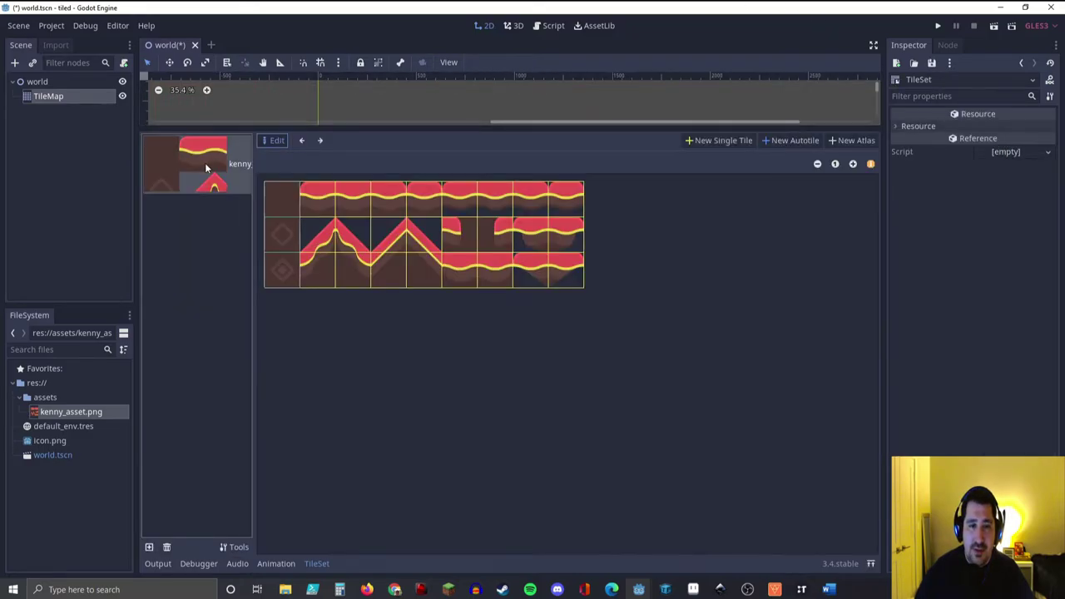
{"action": "left_click", "coordinate": [321, 140]}
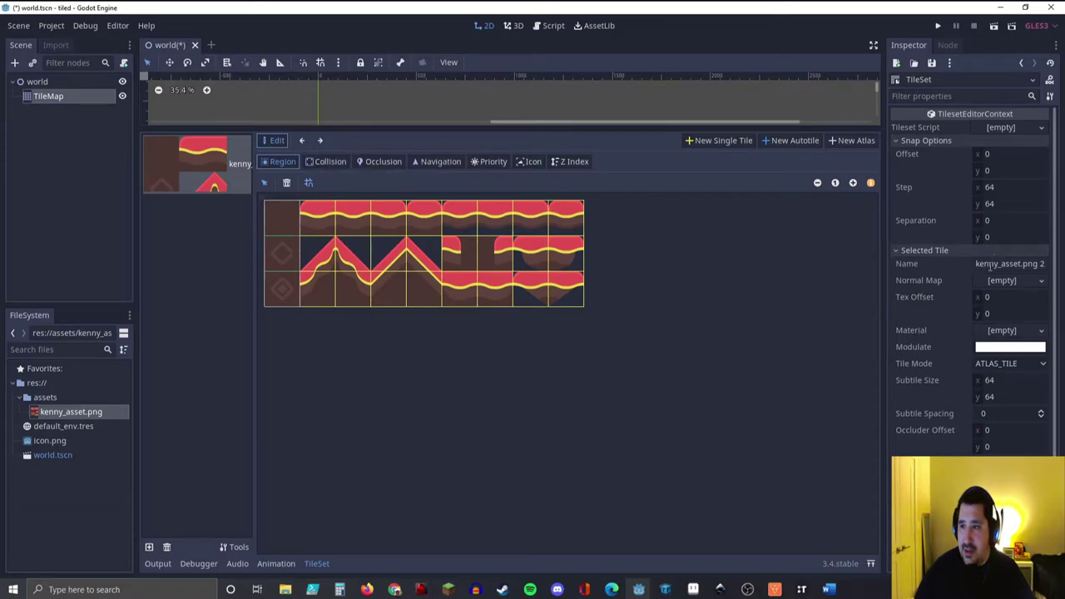
{"action": "left_click", "coordinate": [1032, 263]}
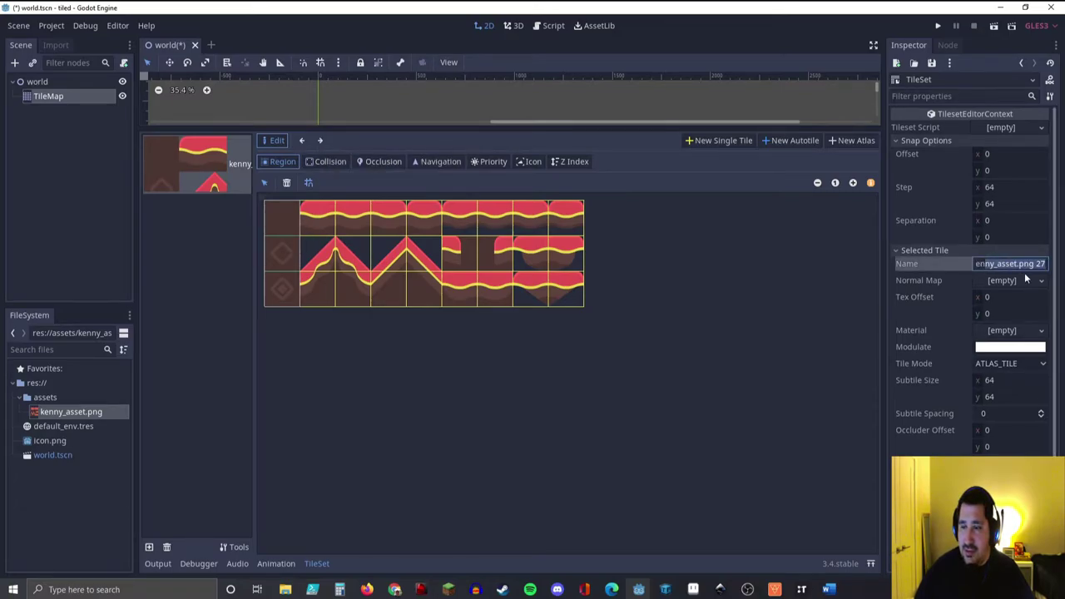
{"action": "type", "text": "en"}
{"action": "key", "text": "BackSpace"}
{"action": "key", "text": "BackSpace"}
{"action": "type", "text": "dirt"}
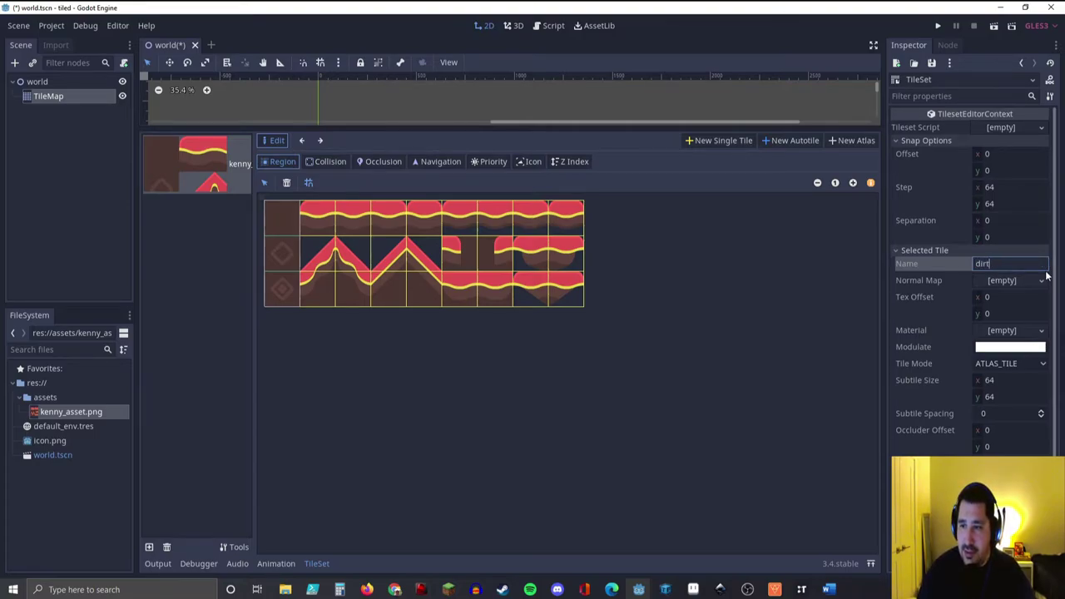
{"action": "type", "text": "_Atlas"}
{"action": "key", "text": "Return"}
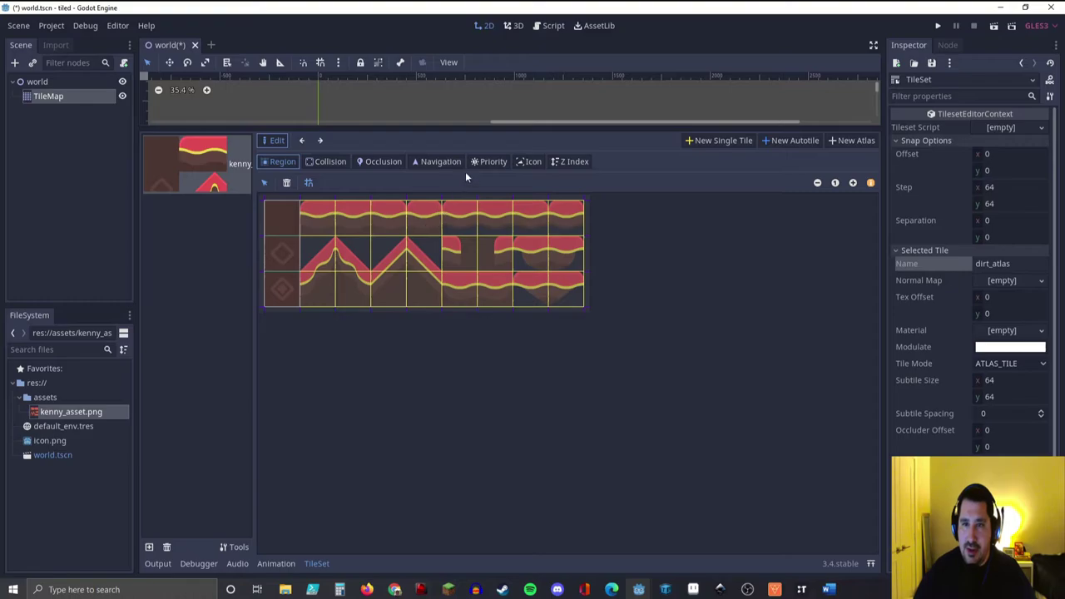
Step: Raise the priority of dirt_atlas's third subtile, the double diamond, to 2
{"action": "left_click", "coordinate": [490, 161]}
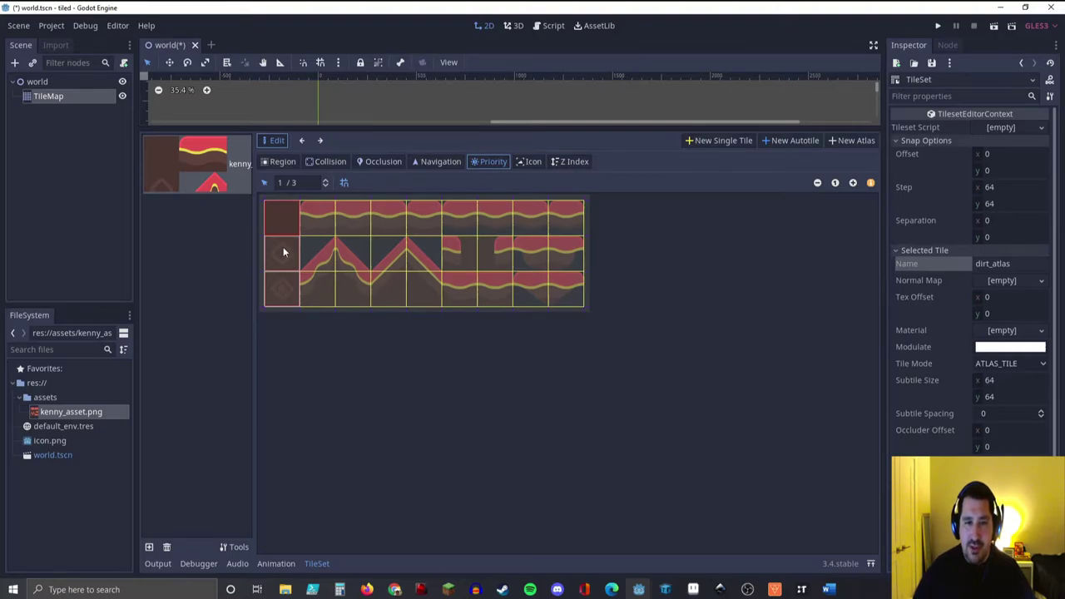
{"action": "left_click", "coordinate": [283, 294]}
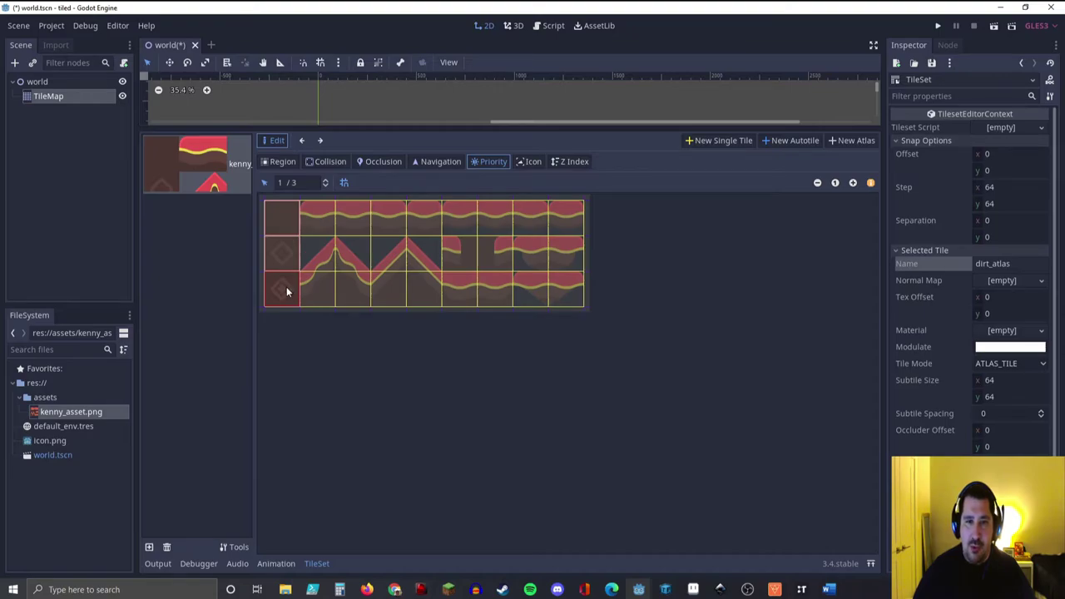
{"action": "left_click", "coordinate": [326, 180]}
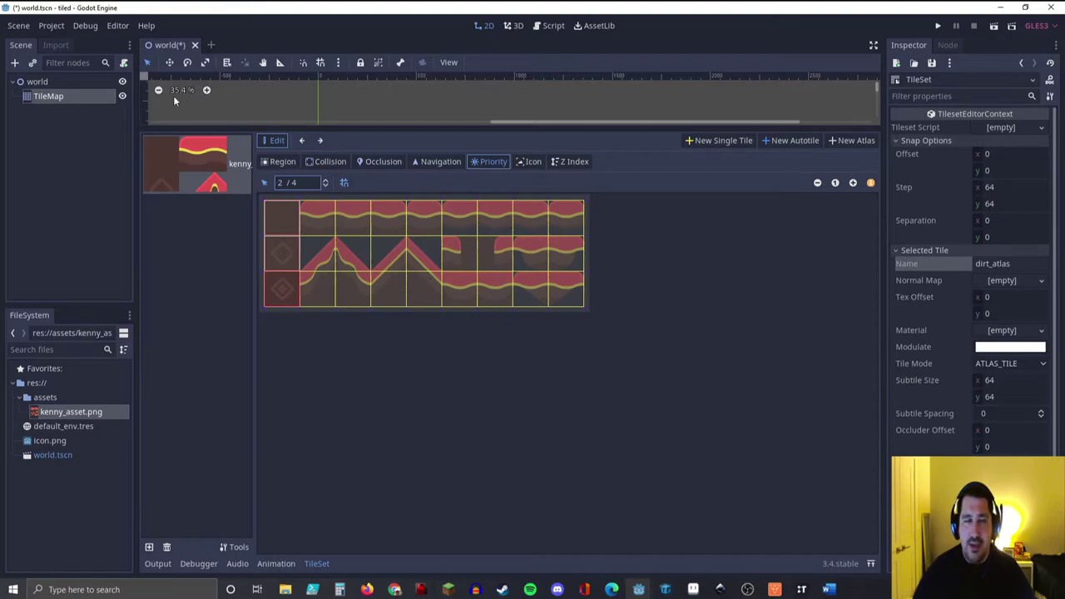
Step: Return to the TileMap and enable priority-based painting for the dirt_atlas tile
{"action": "left_click", "coordinate": [47, 96]}
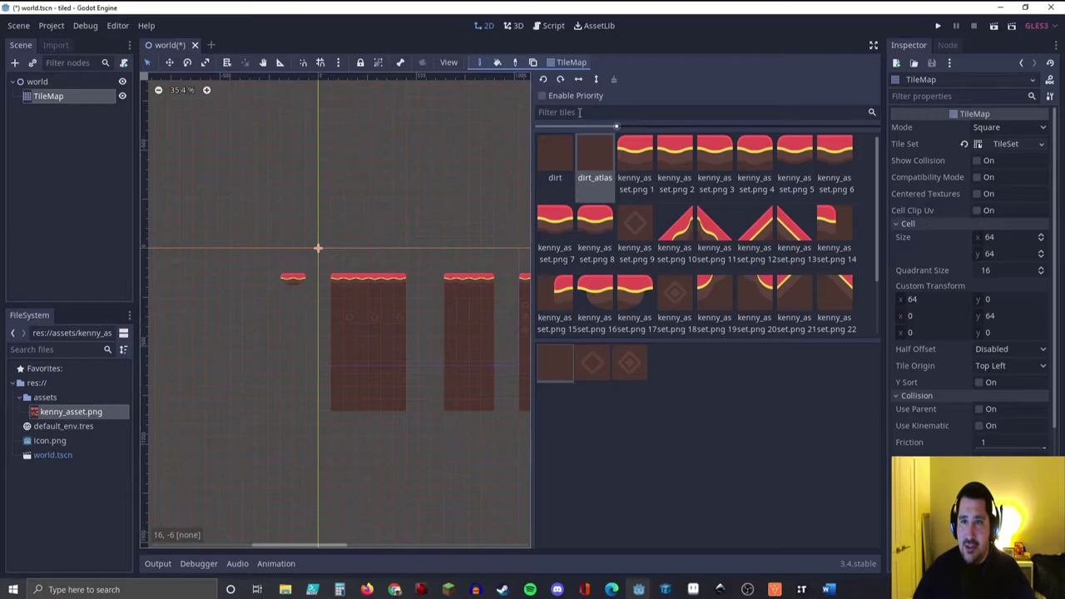
{"action": "left_click", "coordinate": [543, 95]}
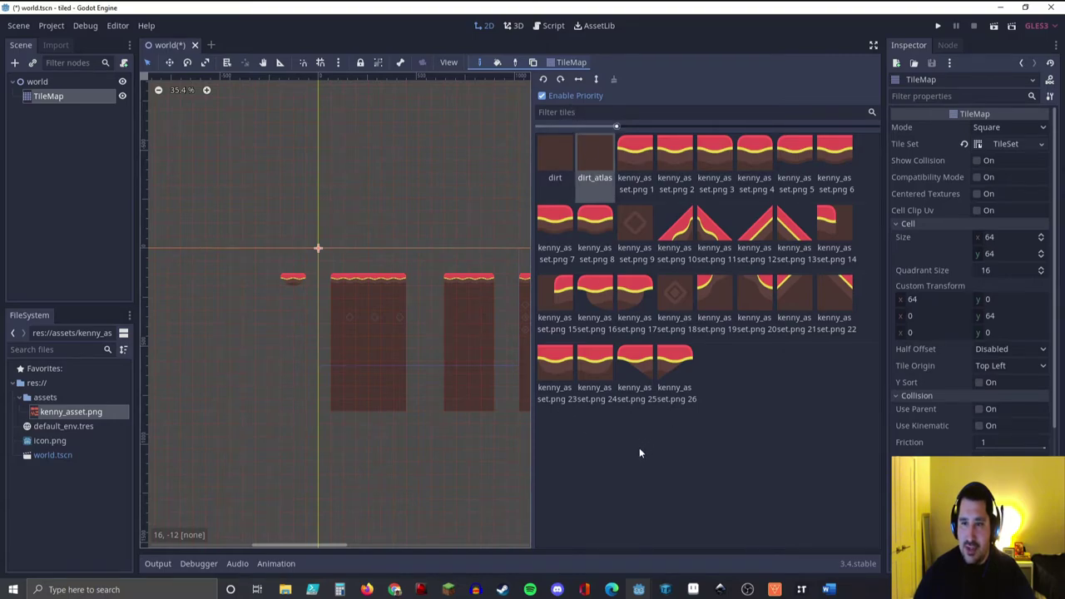
{"action": "left_click", "coordinate": [542, 95]}
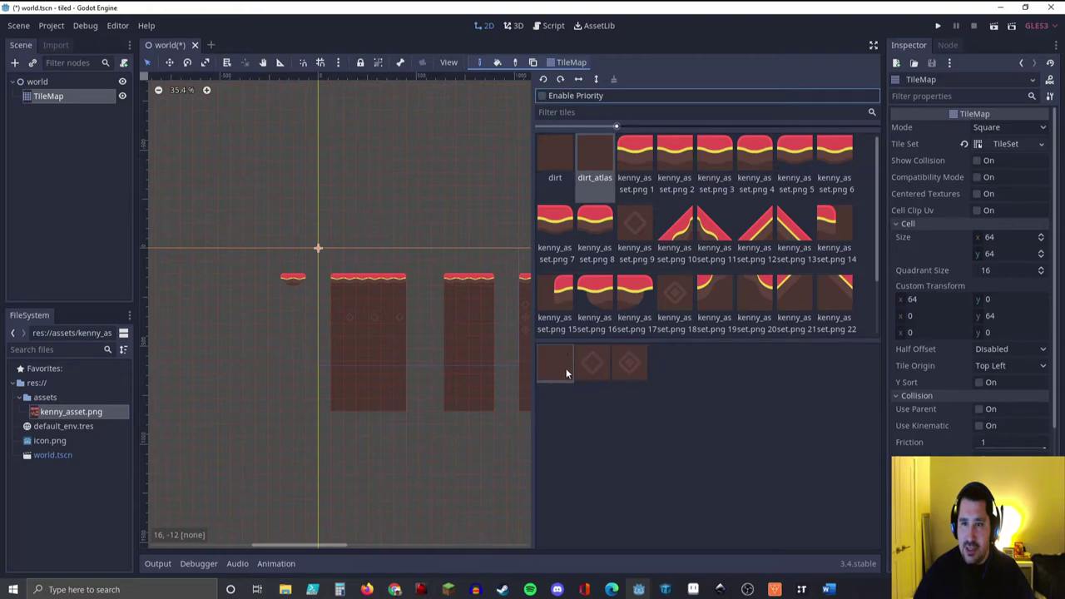
{"action": "left_click", "coordinate": [541, 95]}
Step: Paint a row of four randomised dirt_atlas tiles above the terrain, from cell 8, -6 to cell 11, -6
{"action": "scroll", "coordinate": [430, 183], "scroll_direction": "right", "scroll_amount": 3}
{"action": "scroll", "coordinate": [349, 139], "scroll_direction": "right", "scroll_amount": 2}
{"action": "scroll", "coordinate": [326, 134], "scroll_direction": "up", "scroll_amount": 5}
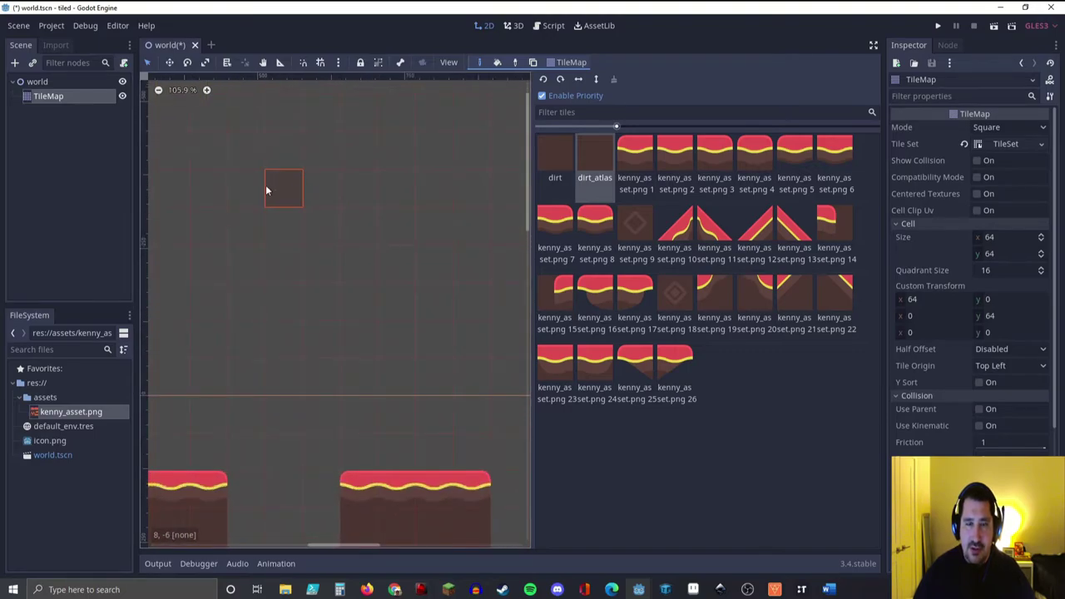
{"action": "left_click", "coordinate": [268, 189]}
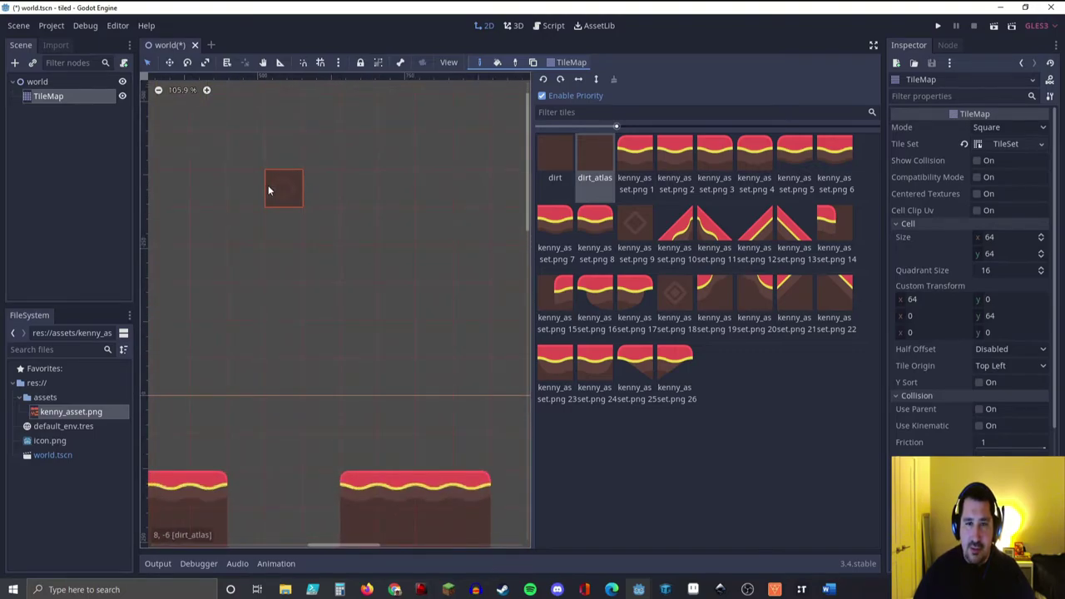
{"action": "left_click", "coordinate": [318, 188]}
{"action": "left_click", "coordinate": [361, 190]}
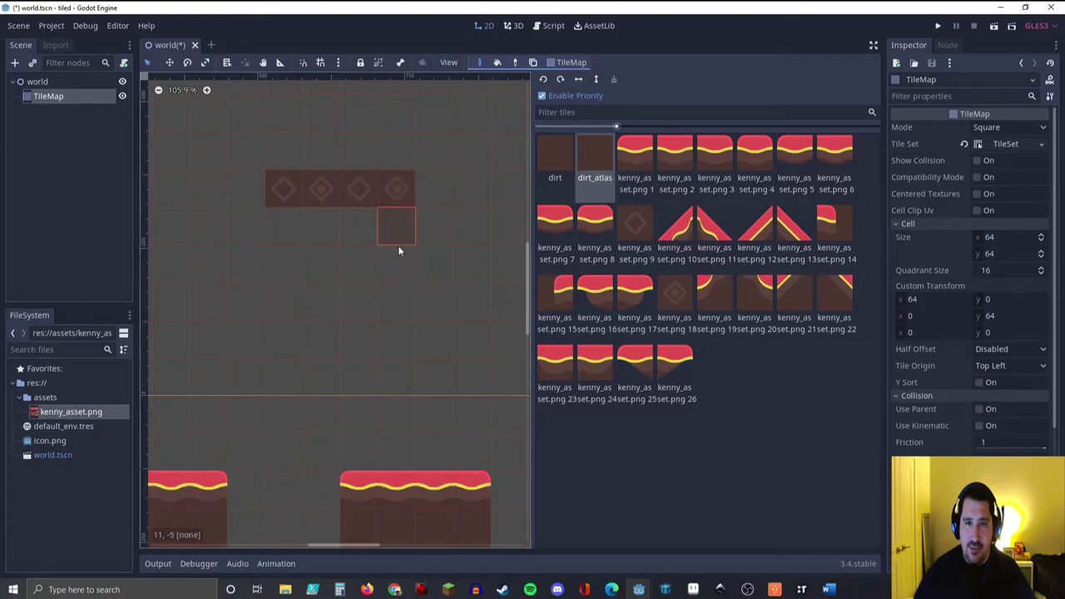
{"action": "left_click", "coordinate": [397, 191]}
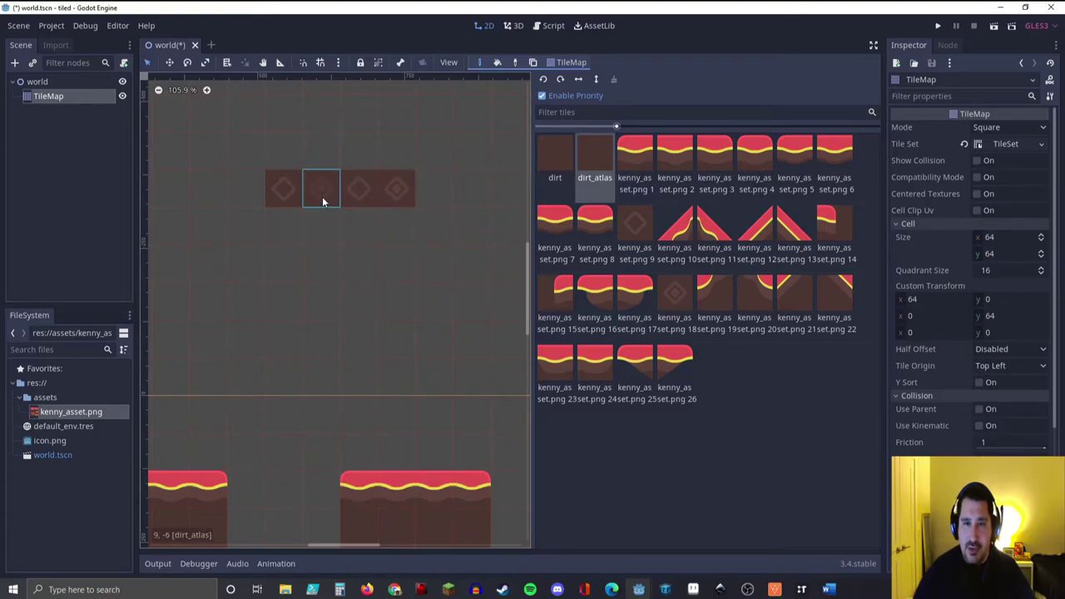
{"action": "left_click", "coordinate": [336, 199]}
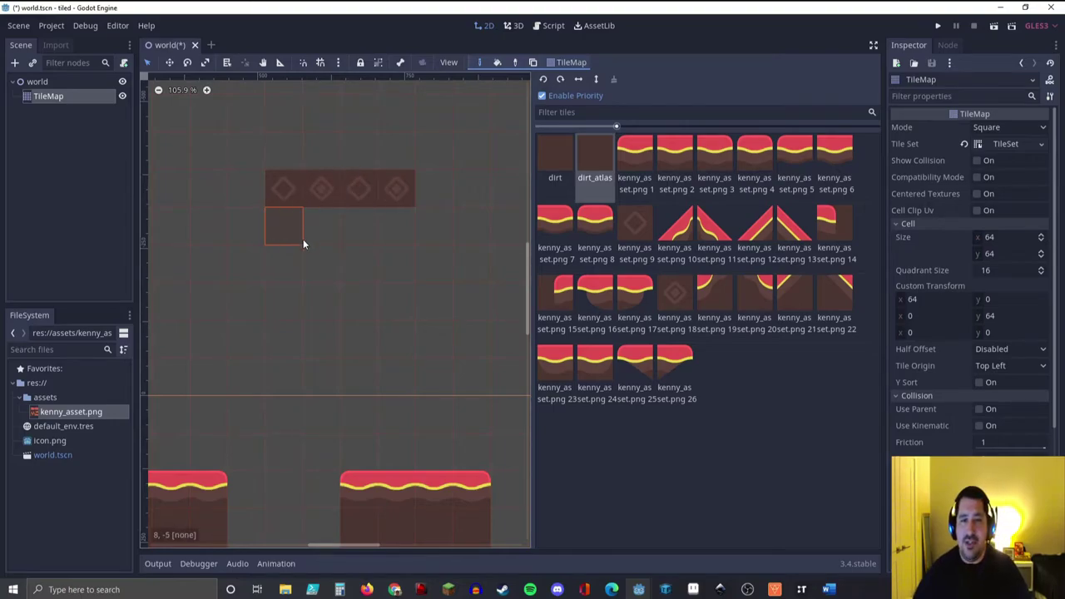
Step: Extend the dirt_atlas row downward into a block four tiles wide and five tiles high
{"action": "scroll", "coordinate": [323, 234], "scroll_direction": "down", "scroll_amount": 1}
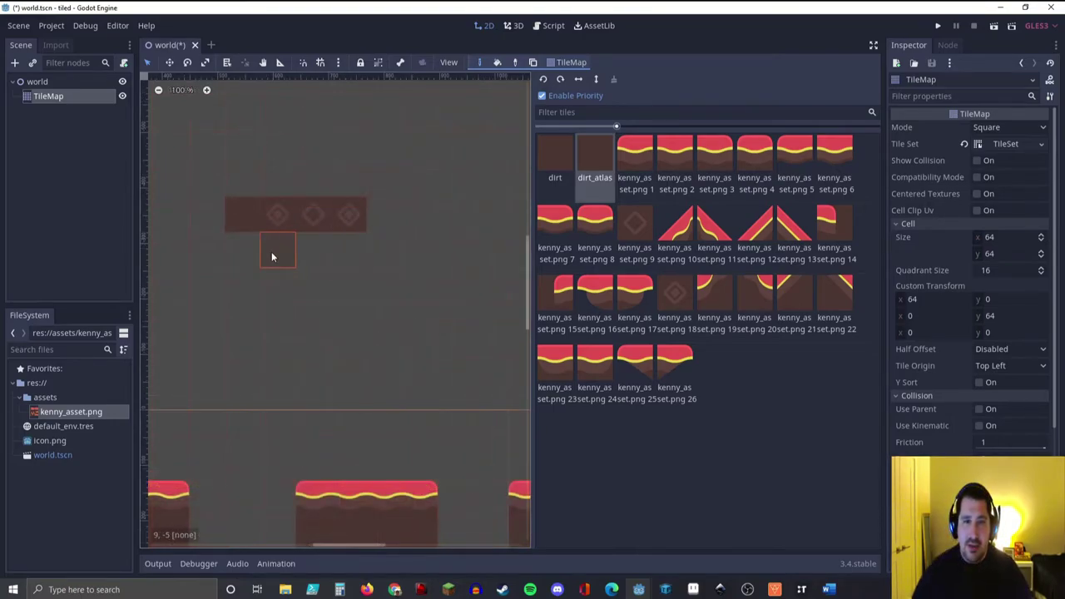
{"action": "mouse_move", "coordinate": [229, 258]}
{"action": "left_mouse_down"}
{"action": "mouse_move", "coordinate": [352, 262]}
{"action": "mouse_move", "coordinate": [348, 293]}
{"action": "mouse_move", "coordinate": [335, 299]}
{"action": "mouse_move", "coordinate": [248, 291]}
{"action": "left_mouse_up"}
{"action": "mouse_move", "coordinate": [270, 331]}
{"action": "left_mouse_down"}
{"action": "mouse_move", "coordinate": [353, 331]}
{"action": "mouse_move", "coordinate": [348, 356]}
{"action": "mouse_move", "coordinate": [286, 354]}
{"action": "left_mouse_up"}
{"action": "left_click", "coordinate": [244, 350]}
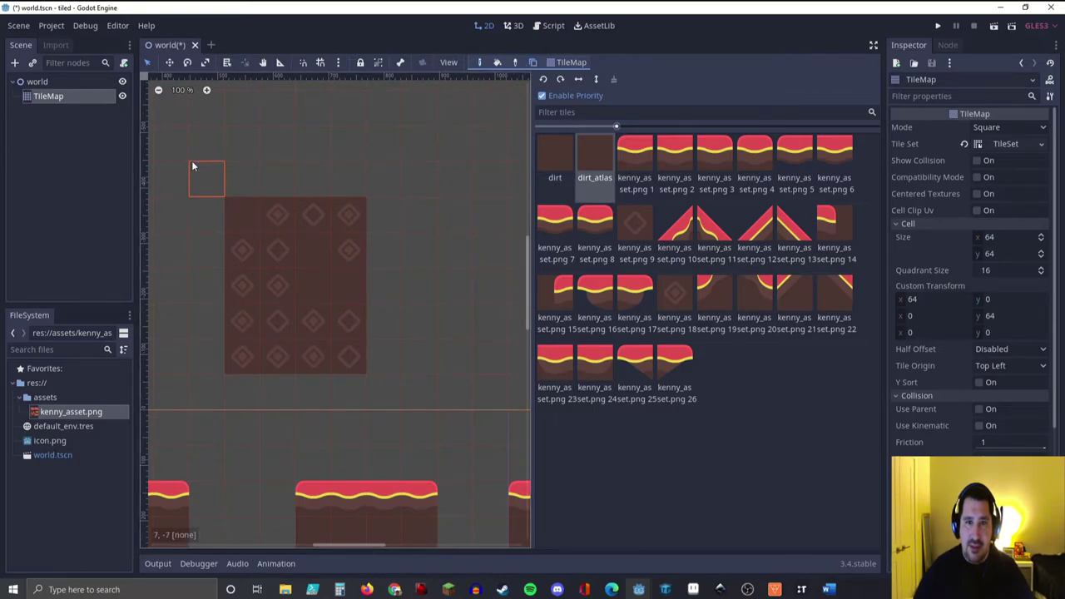
Step: Select the area surrounding the dirt_atlas test block above the terrain and delete its tiles
{"action": "left_click", "coordinate": [533, 63]}
{"action": "left_click_drag", "start_coordinate": [205, 157], "coordinate": [392, 390]}
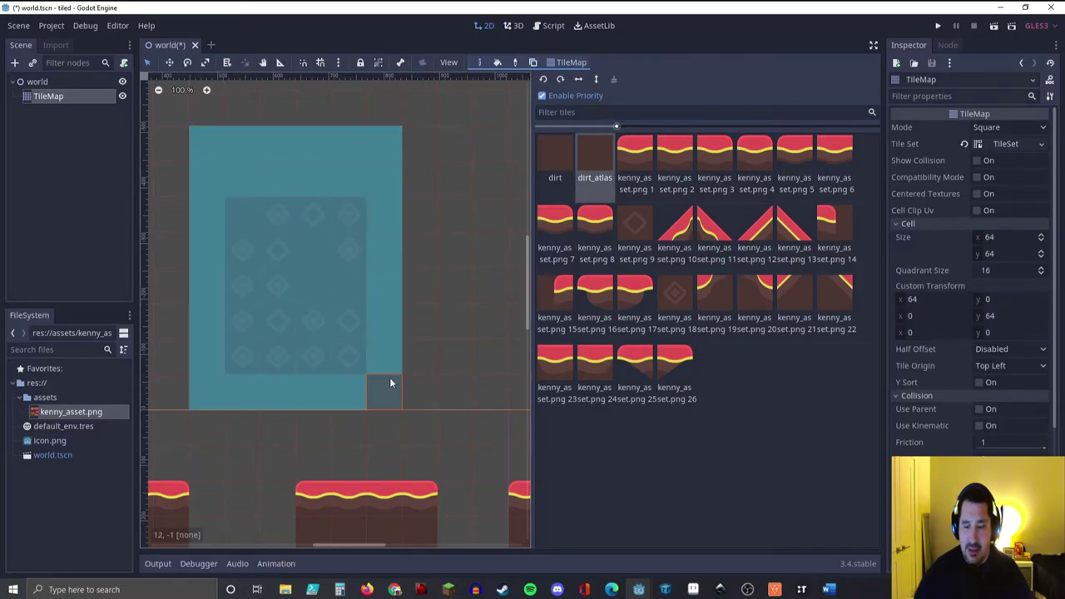
{"action": "key", "text": "Delete"}
Step: Repaint the first terrain block's dirt below the grass edge with randomised dirt_atlas tiles, six tiles wide and ten high
{"action": "scroll", "coordinate": [218, 414], "scroll_direction": "down", "scroll_amount": 2}
{"action": "middle_click_drag", "start_coordinate": [274, 367], "coordinate": [459, 254]}
{"action": "scroll", "coordinate": [330, 275], "scroll_direction": "up", "scroll_amount": 1}
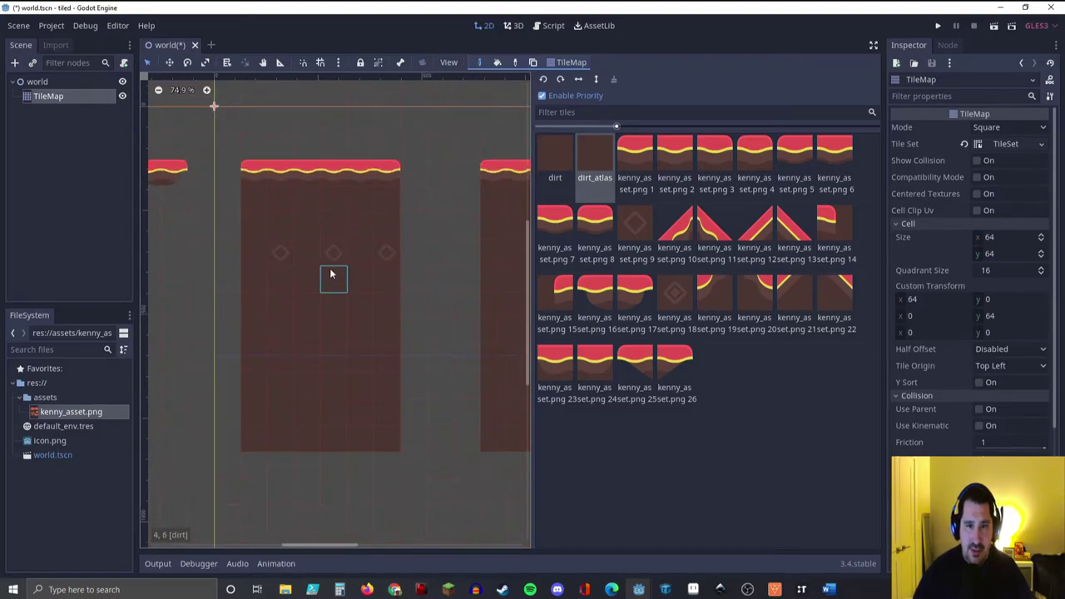
{"action": "scroll", "coordinate": [333, 245], "scroll_direction": "up", "scroll_amount": 2}
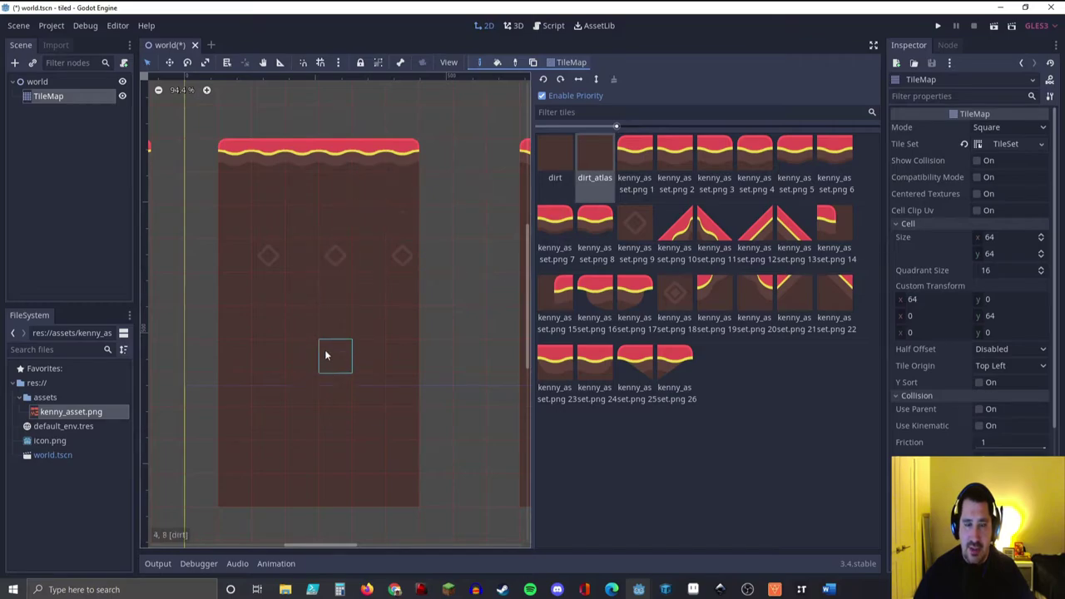
{"action": "mouse_move", "coordinate": [239, 193]}
{"action": "left_mouse_down"}
{"action": "mouse_move", "coordinate": [411, 216]}
{"action": "mouse_move", "coordinate": [397, 227]}
{"action": "mouse_move", "coordinate": [276, 234]}
{"action": "mouse_move", "coordinate": [236, 262]}
{"action": "mouse_move", "coordinate": [302, 489]}
{"action": "left_mouse_up"}
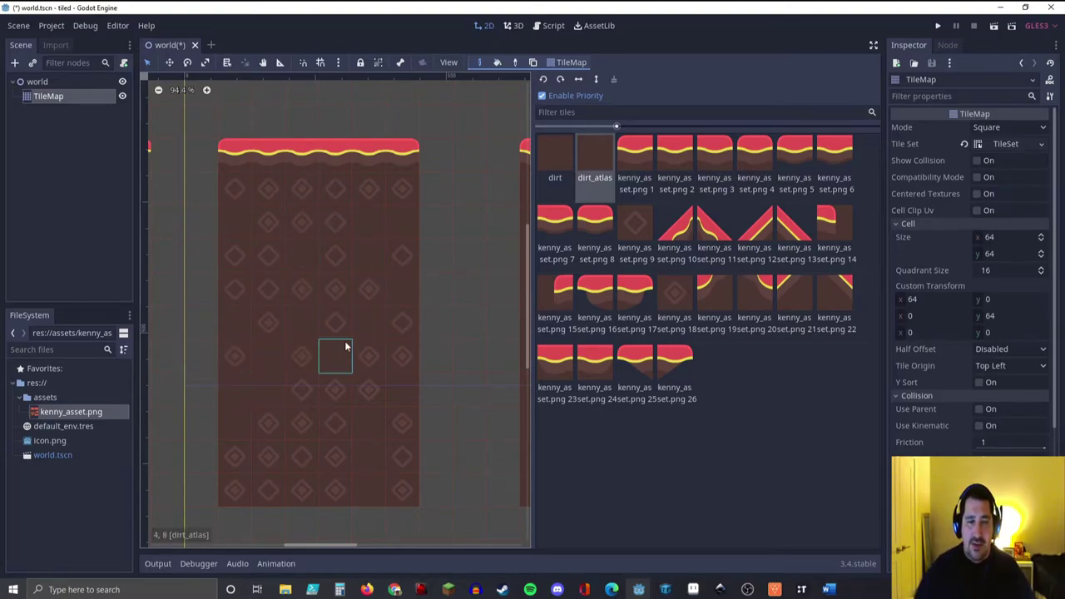
Step: Repaint the dirt of the narrow middle block and the sloped terrain block with randomised dirt_atlas tiles
{"action": "middle_click_drag", "start_coordinate": [416, 318], "coordinate": [316, 281]}
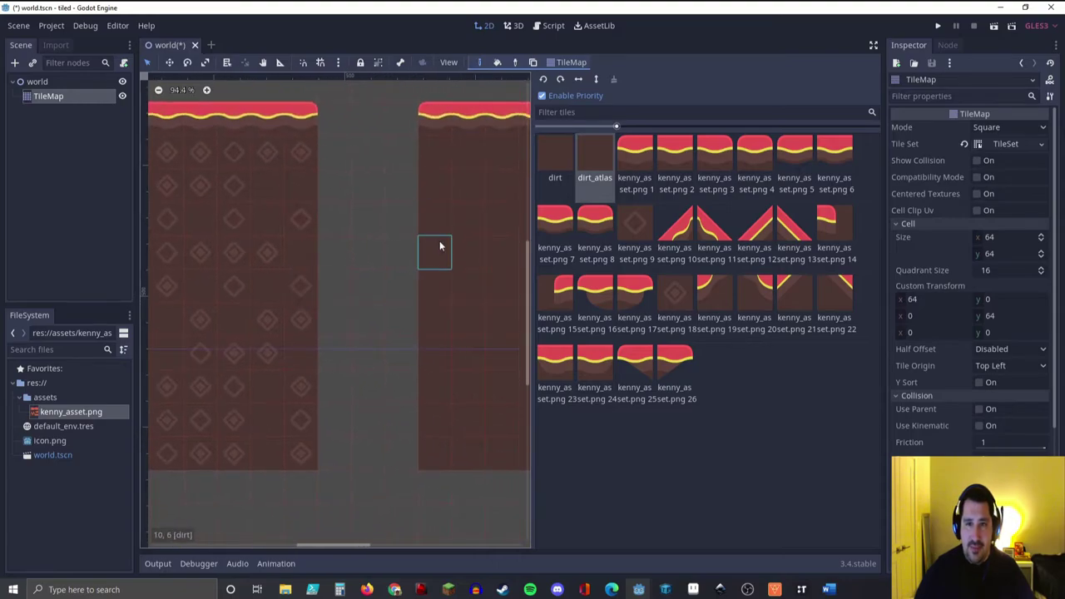
{"action": "middle_click_drag", "start_coordinate": [435, 249], "coordinate": [303, 258]}
{"action": "scroll", "coordinate": [353, 255], "scroll_direction": "down", "scroll_amount": 1}
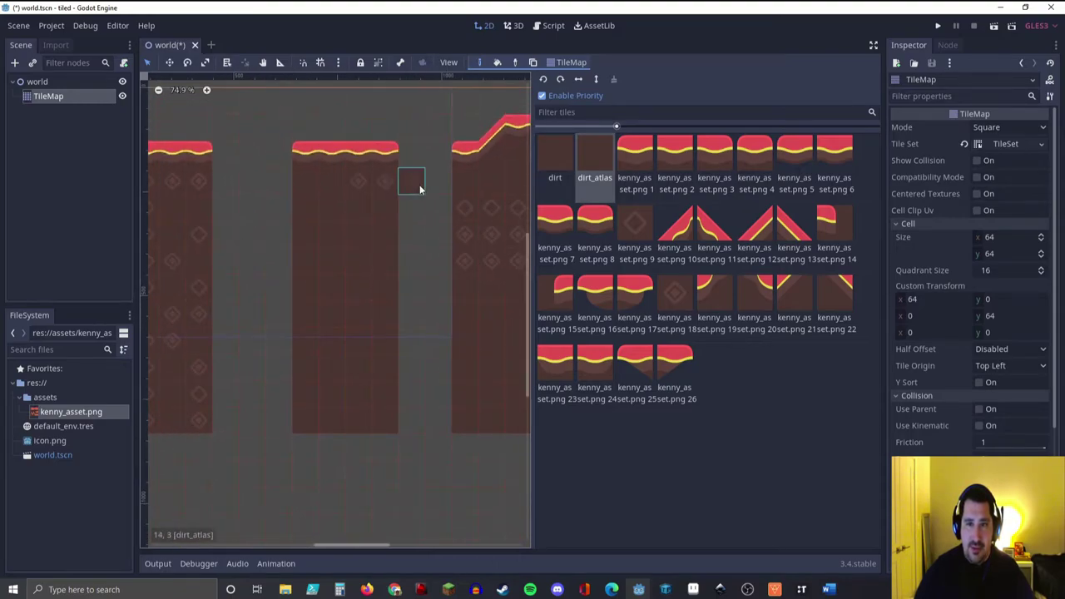
{"action": "scroll", "coordinate": [408, 296], "scroll_direction": "right", "scroll_amount": 3}
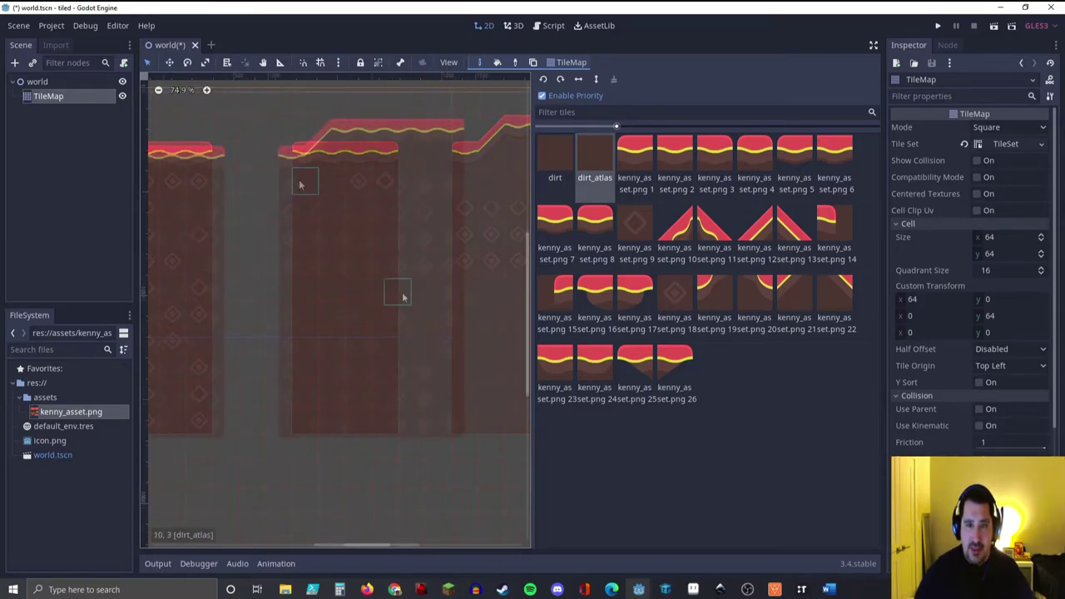
{"action": "scroll", "coordinate": [208, 279], "scroll_direction": "left", "scroll_amount": 3}
{"action": "scroll", "coordinate": [297, 281], "scroll_direction": "down", "scroll_amount": 1}
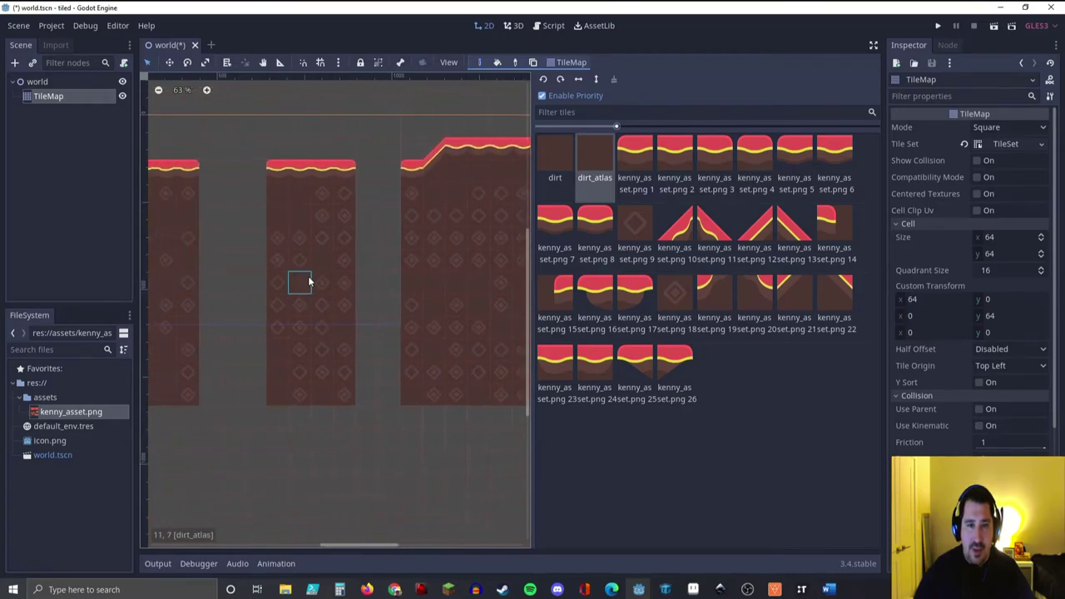
{"action": "scroll", "coordinate": [331, 293], "scroll_direction": "down", "scroll_amount": 2}
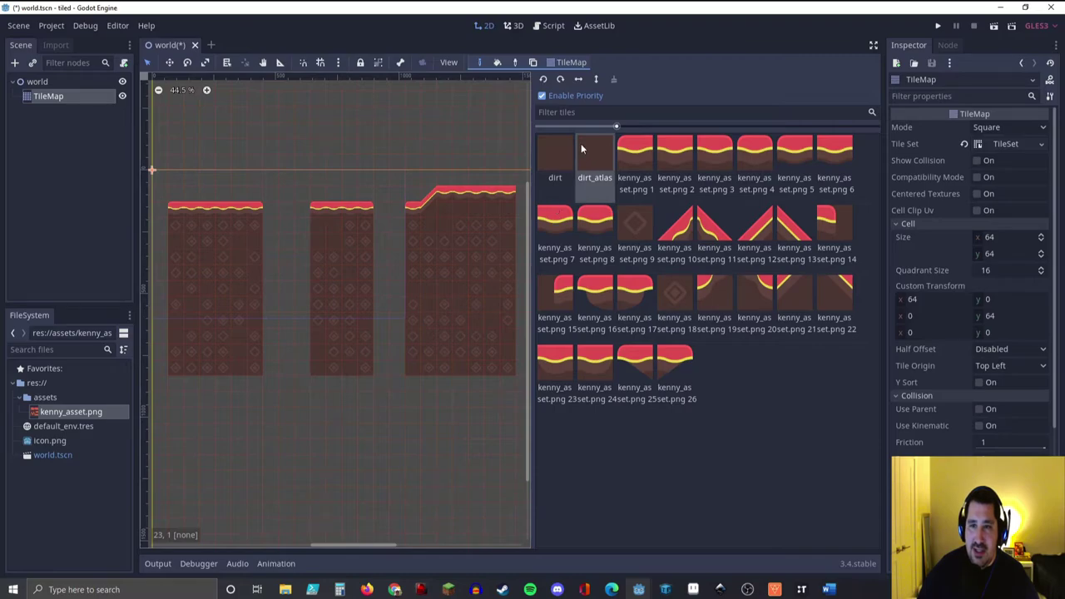
Step: Switch priority painting for dirt_atlas off and back on, and save the world scene
{"action": "left_click", "coordinate": [543, 95]}
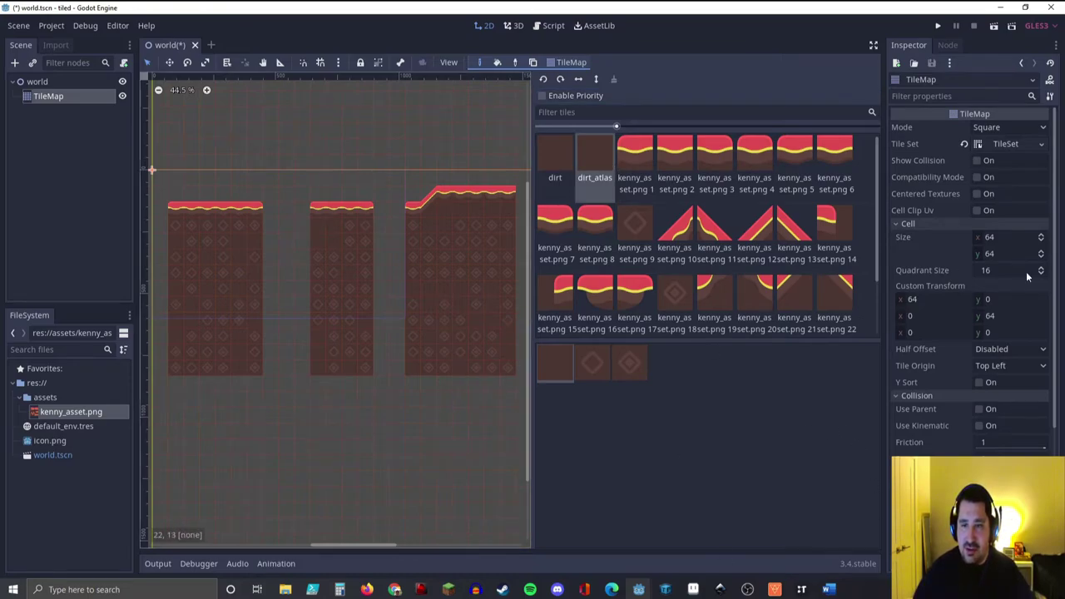
{"action": "left_click", "coordinate": [546, 97]}
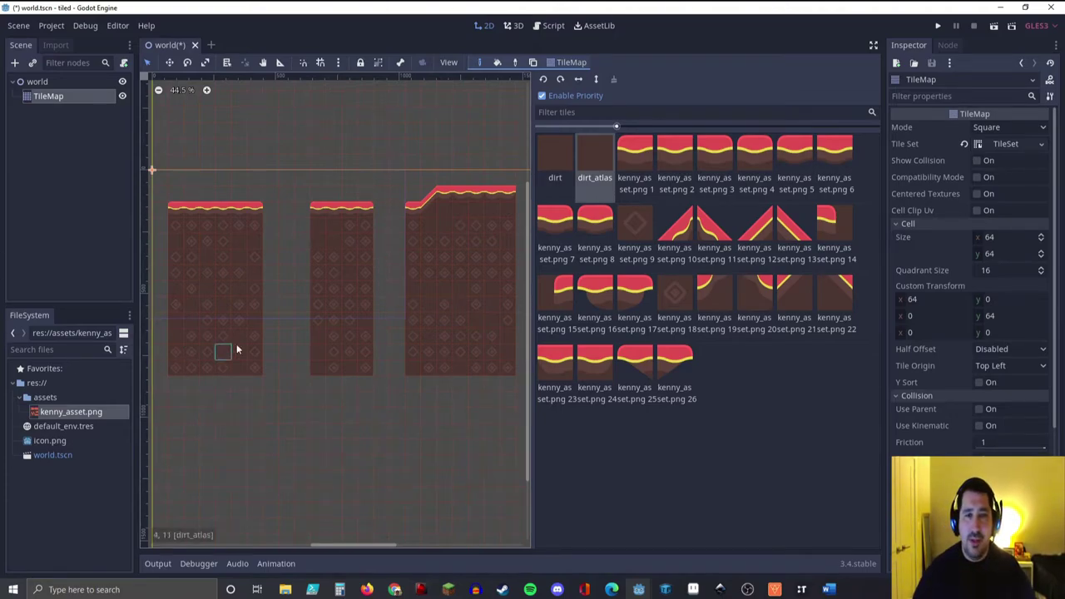
{"action": "key", "text": "ctrl+s"}
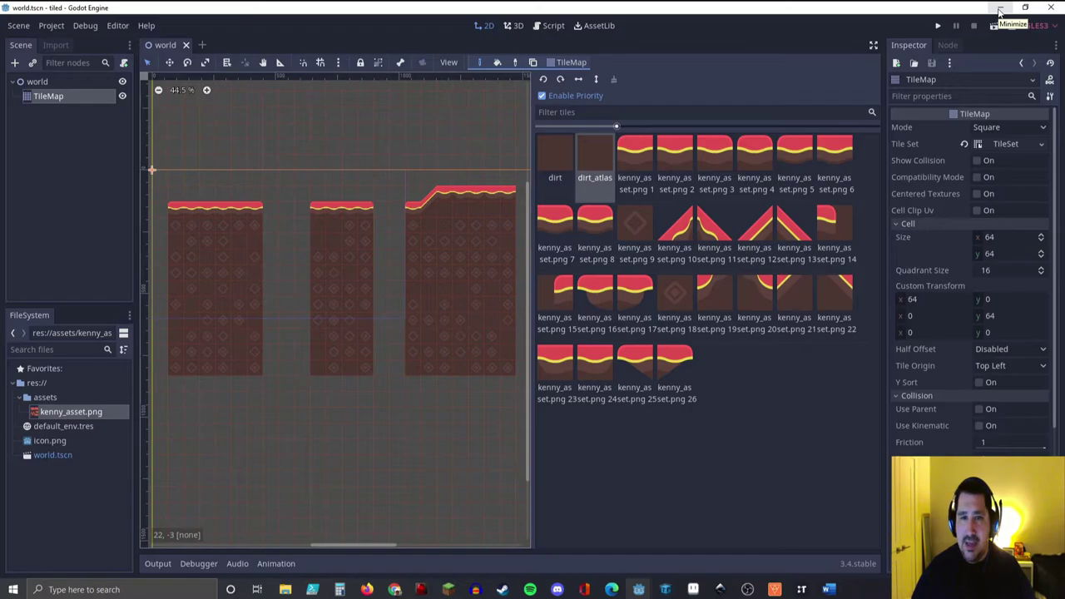
Step: Switch to the Using TileMaps documentation in the browser and review the TileMap node, TileSet creation and collision shape sections
{"action": "left_click", "coordinate": [1000, 11]}
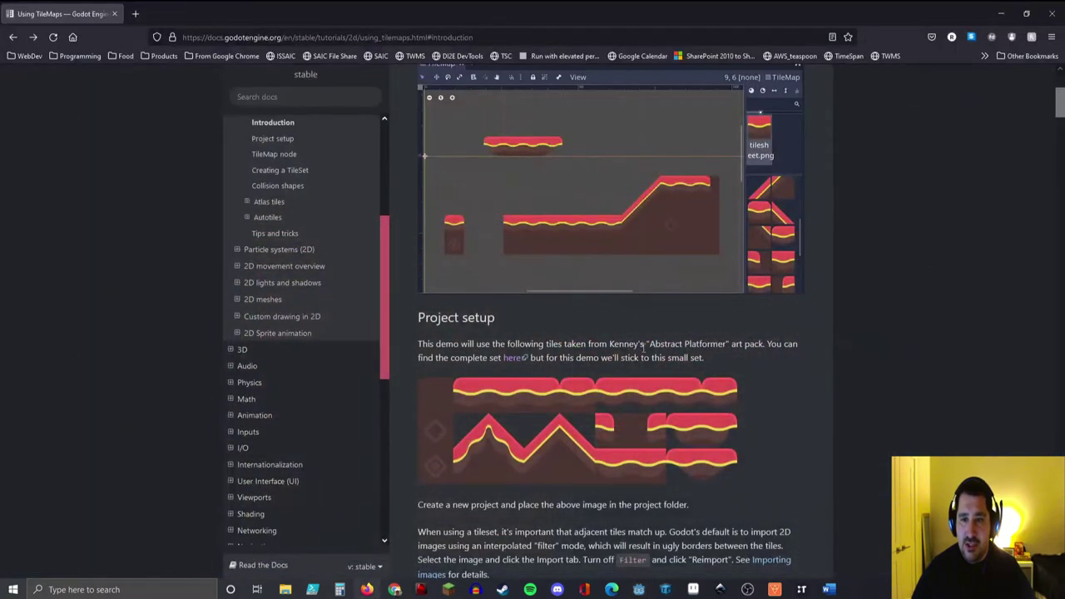
{"action": "scroll", "coordinate": [645, 347], "scroll_direction": "down", "scroll_amount": 6}
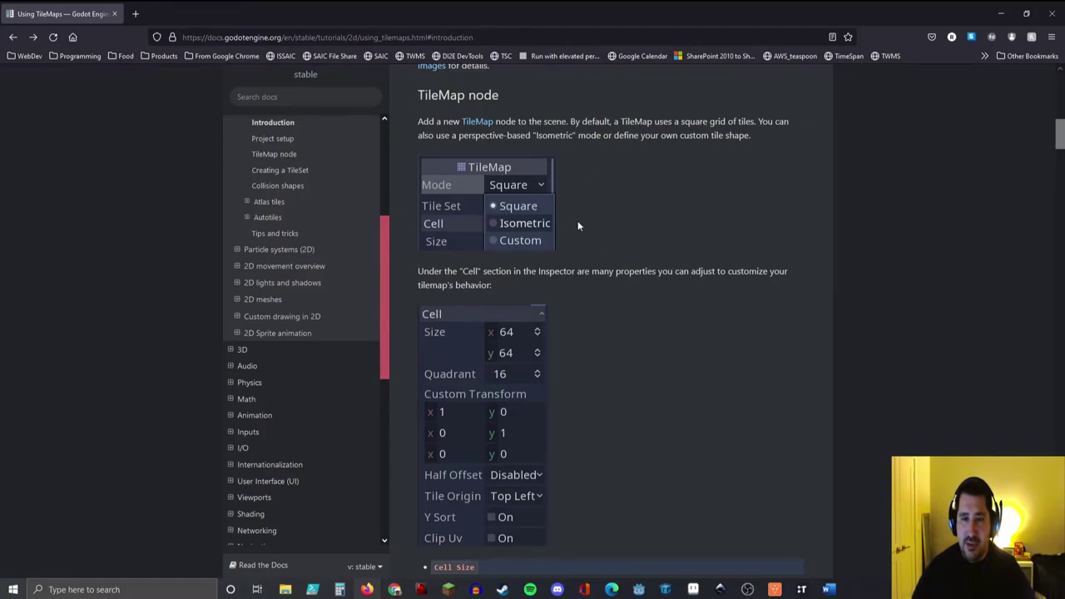
{"action": "scroll", "coordinate": [595, 283], "scroll_direction": "down", "scroll_amount": 2}
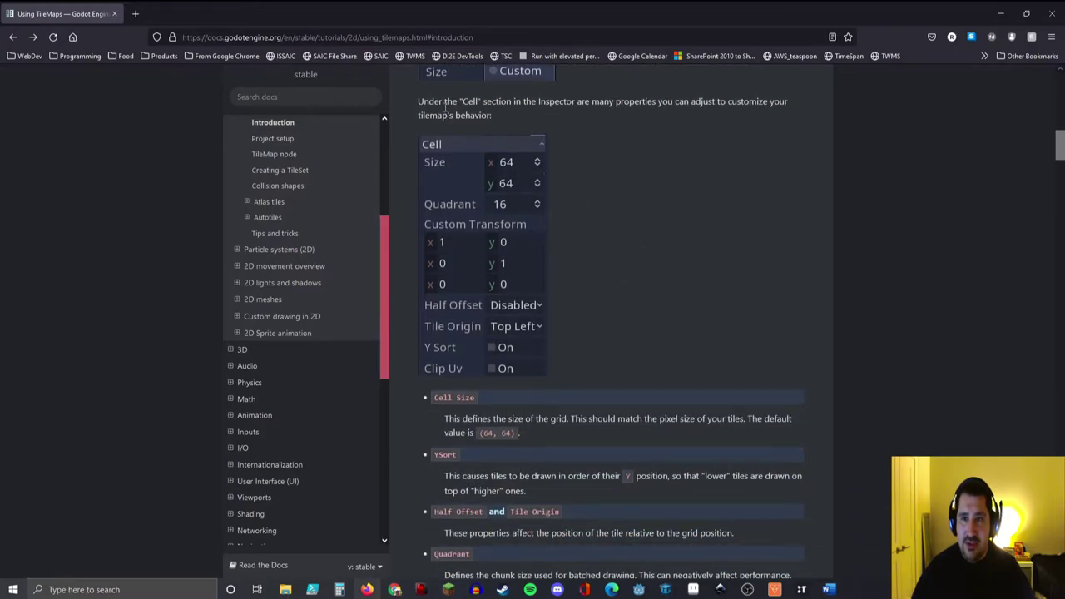
{"action": "scroll", "coordinate": [594, 244], "scroll_direction": "down", "scroll_amount": 3}
{"action": "scroll", "coordinate": [595, 243], "scroll_direction": "down", "scroll_amount": 1}
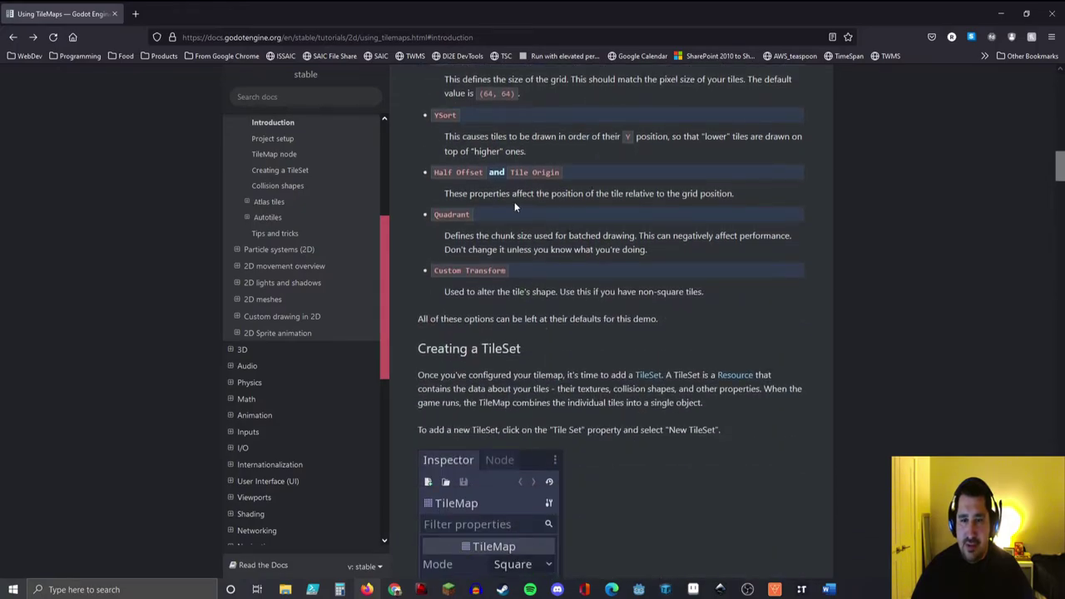
{"action": "scroll", "coordinate": [514, 202], "scroll_direction": "down", "scroll_amount": 5}
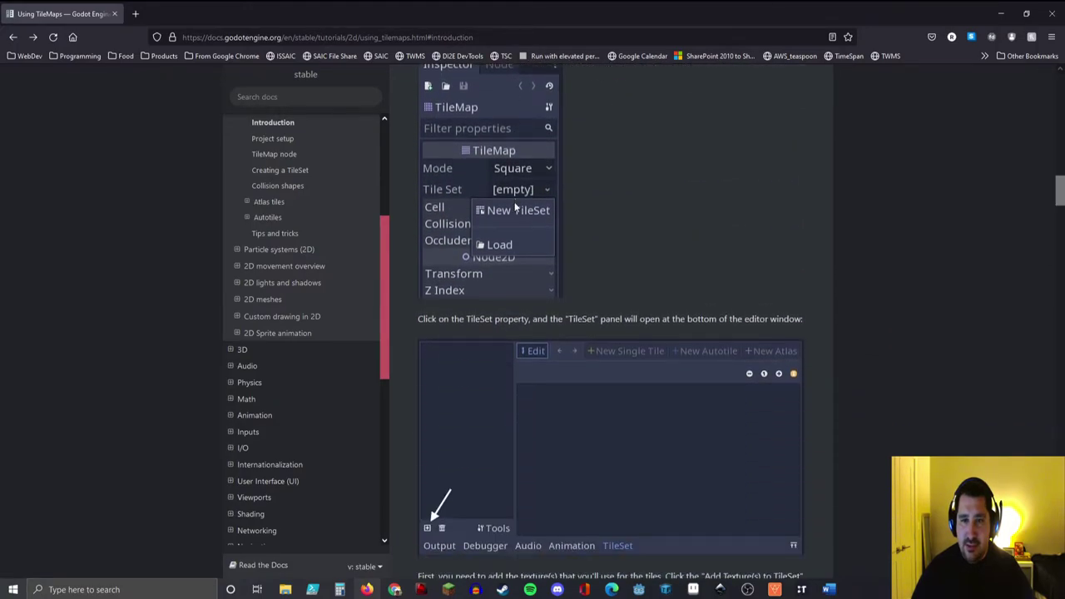
{"action": "scroll", "coordinate": [513, 200], "scroll_direction": "down", "scroll_amount": 6}
{"action": "scroll", "coordinate": [514, 200], "scroll_direction": "down", "scroll_amount": 4}
{"action": "scroll", "coordinate": [513, 200], "scroll_direction": "up", "scroll_amount": 3}
{"action": "scroll", "coordinate": [490, 303], "scroll_direction": "down", "scroll_amount": 7}
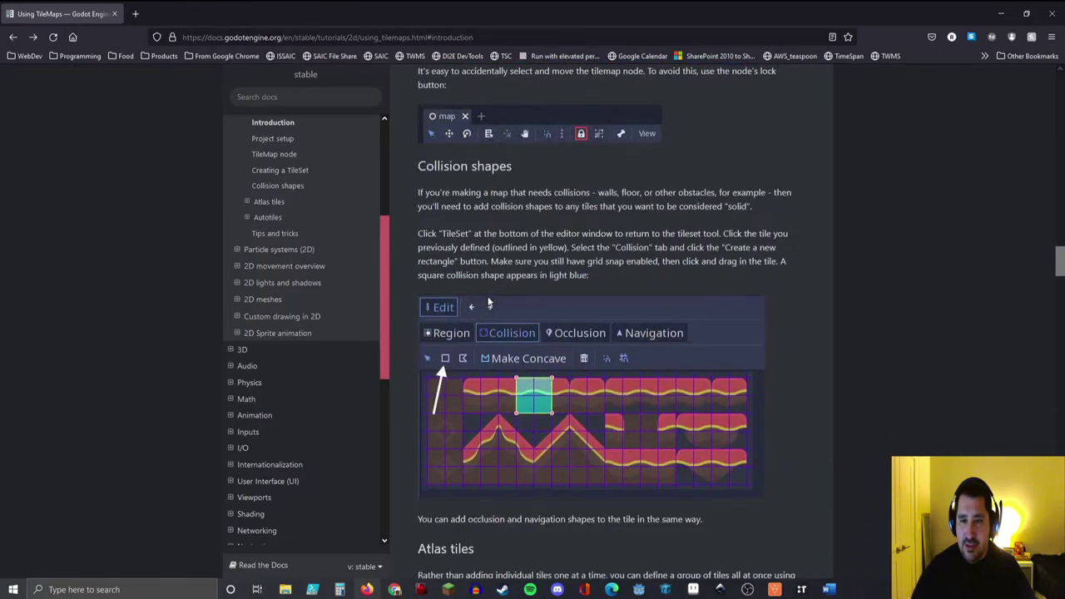
Step: Review the documentation sections on atlas tiles, random tile priorities and the introduction to autotiles
{"action": "scroll", "coordinate": [489, 304], "scroll_direction": "down", "scroll_amount": 6}
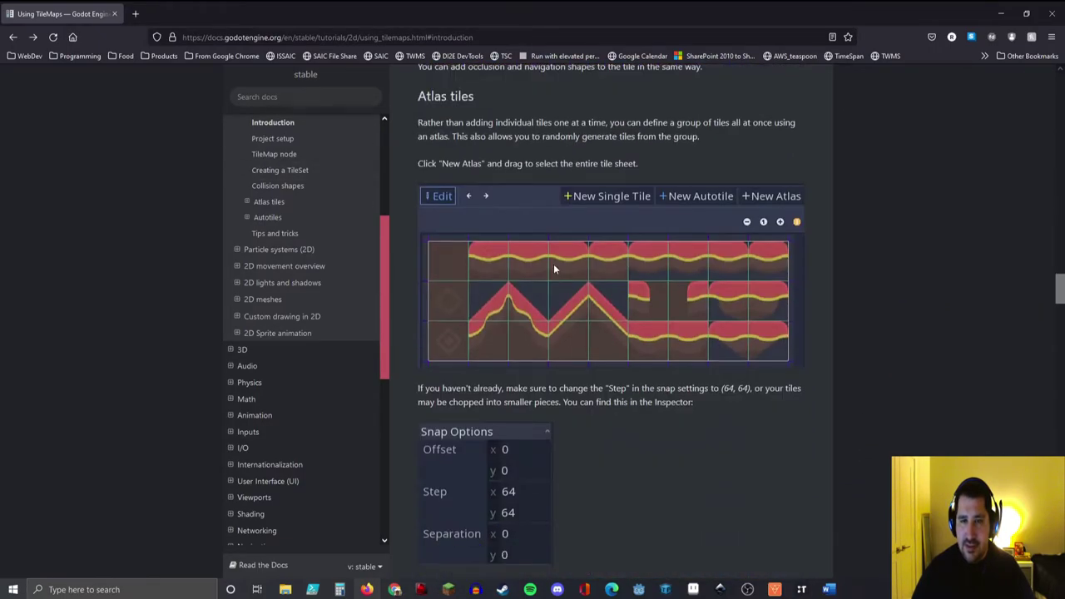
{"action": "scroll", "coordinate": [569, 306], "scroll_direction": "down", "scroll_amount": 4}
{"action": "scroll", "coordinate": [586, 287], "scroll_direction": "down", "scroll_amount": 3}
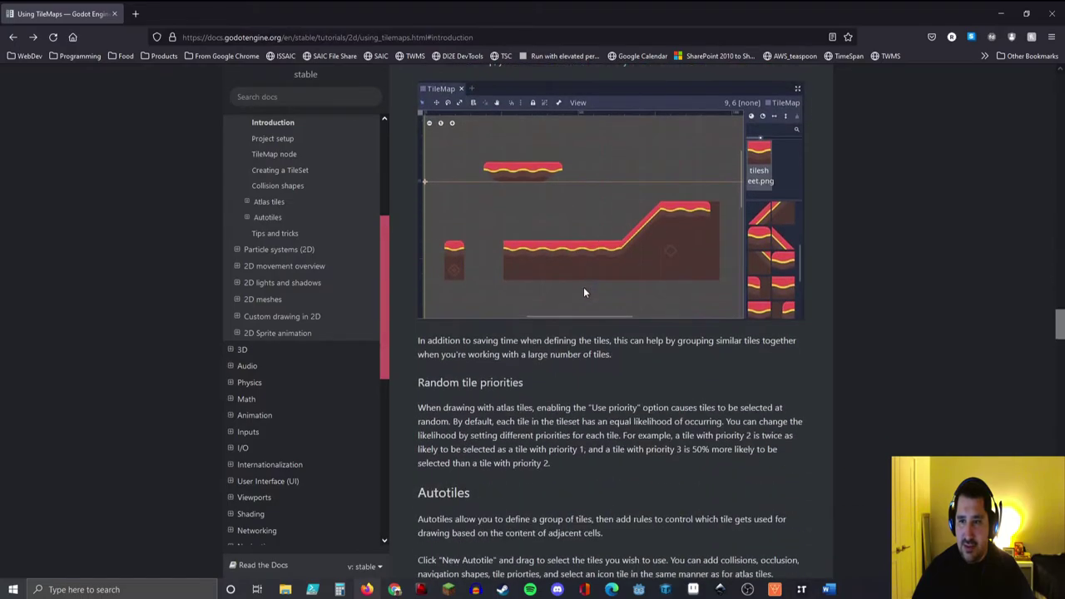
{"action": "scroll", "coordinate": [577, 290], "scroll_direction": "down", "scroll_amount": 2}
{"action": "scroll", "coordinate": [573, 292], "scroll_direction": "down", "scroll_amount": 2}
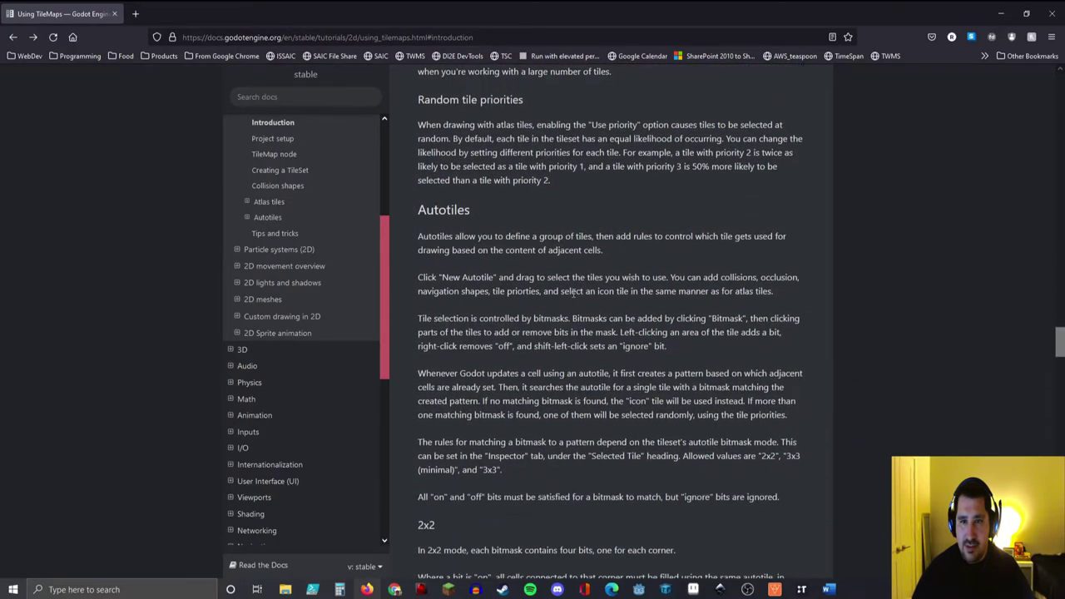
{"action": "scroll", "coordinate": [486, 201], "scroll_direction": "down", "scroll_amount": 3}
{"action": "scroll", "coordinate": [569, 228], "scroll_direction": "up", "scroll_amount": 2}
{"action": "scroll", "coordinate": [582, 212], "scroll_direction": "up", "scroll_amount": 1}
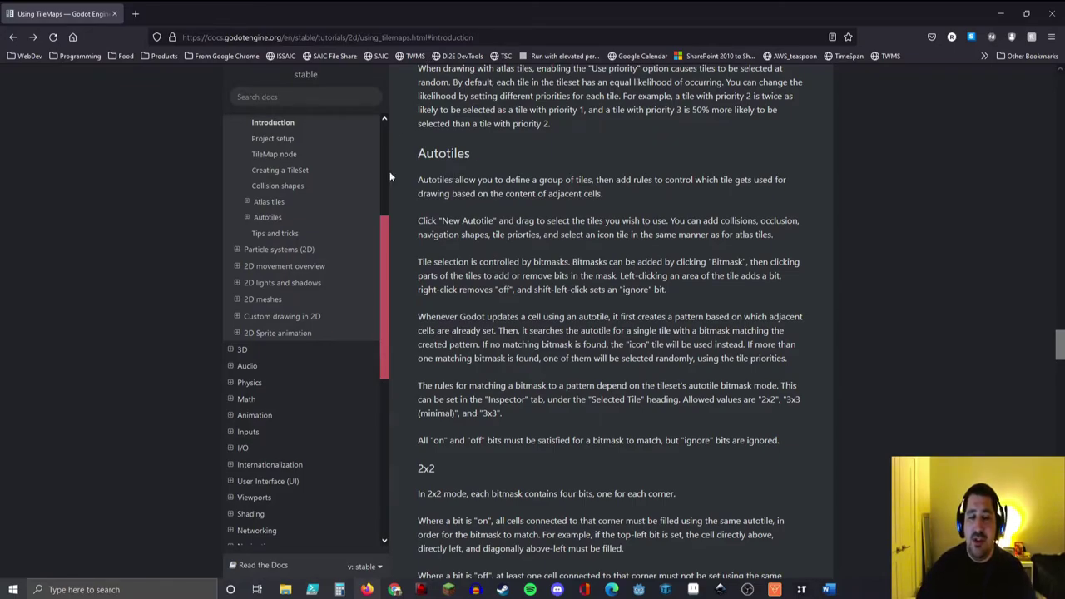
Step: Examine the autotile bitmask modes 2x2, 3x3 (minimal) and 3x3 together with their tile templates
{"action": "scroll", "coordinate": [576, 414], "scroll_direction": "down", "scroll_amount": 3}
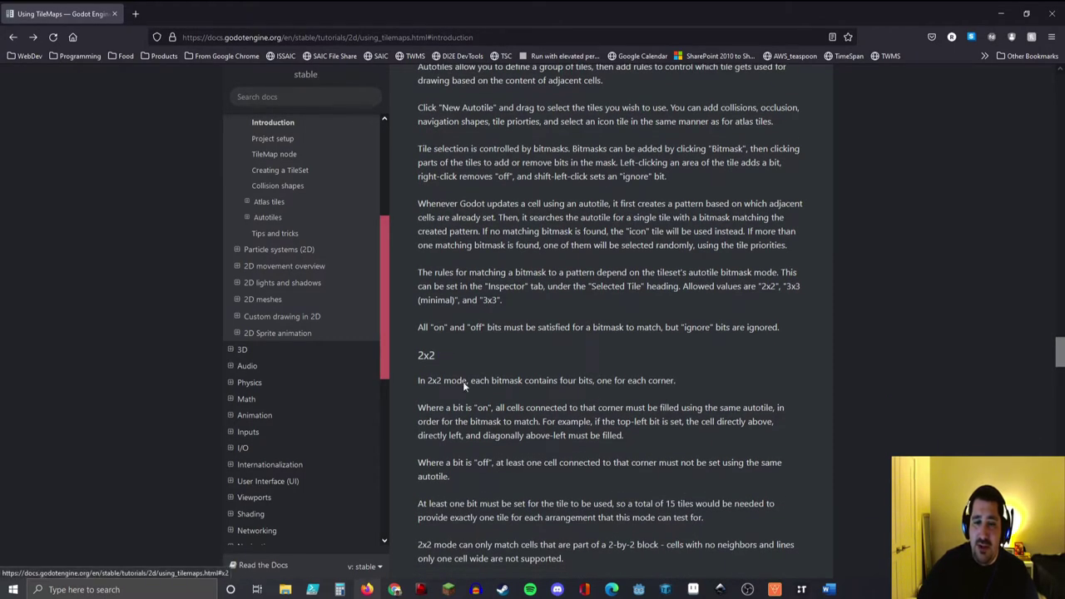
{"action": "scroll", "coordinate": [571, 392], "scroll_direction": "down", "scroll_amount": 5}
{"action": "scroll", "coordinate": [576, 394], "scroll_direction": "down", "scroll_amount": 6}
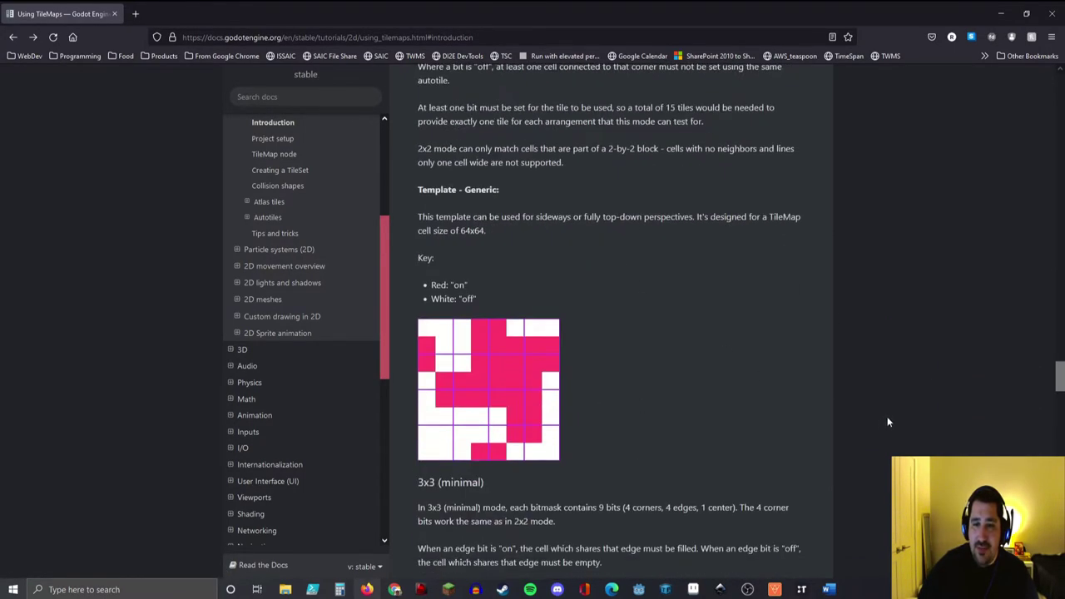
{"action": "scroll", "coordinate": [614, 333], "scroll_direction": "down", "scroll_amount": 5}
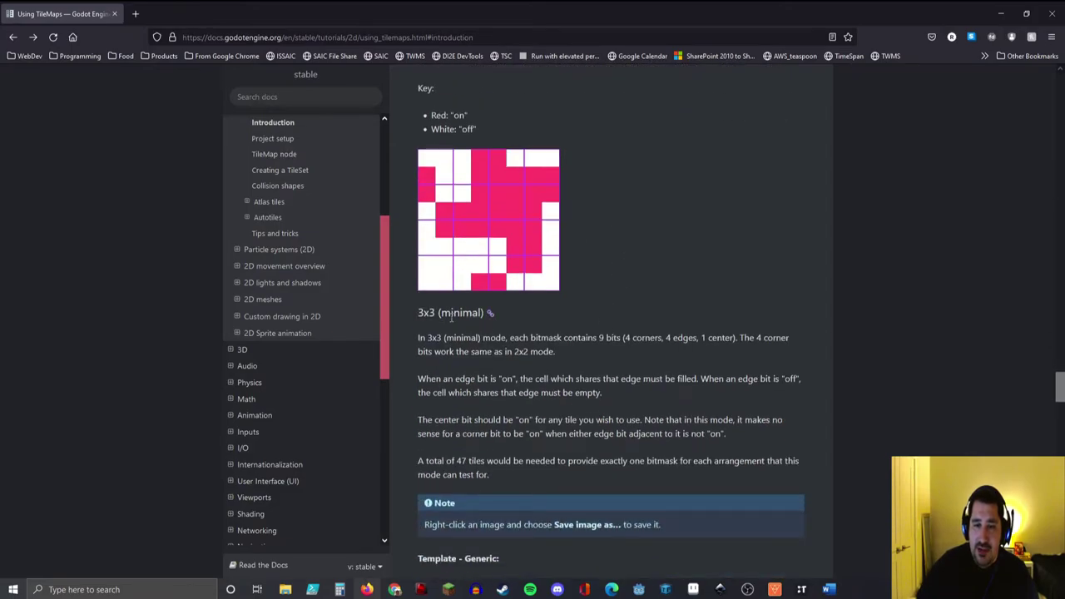
{"action": "scroll", "coordinate": [477, 336], "scroll_direction": "down", "scroll_amount": 15}
{"action": "scroll", "coordinate": [478, 340], "scroll_direction": "down", "scroll_amount": 7}
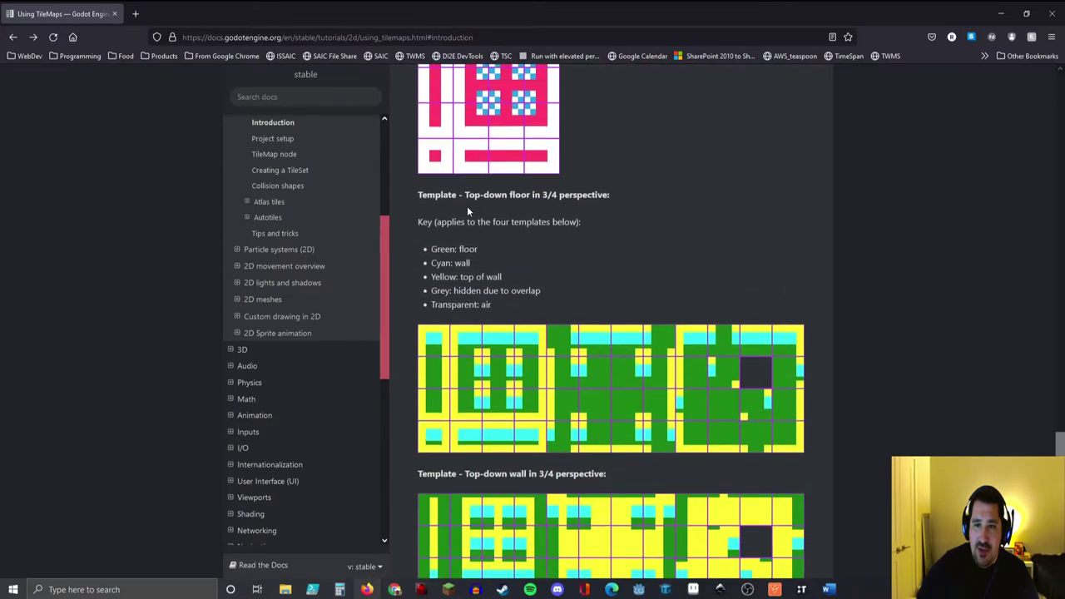
{"action": "scroll", "coordinate": [470, 217], "scroll_direction": "down", "scroll_amount": 18}
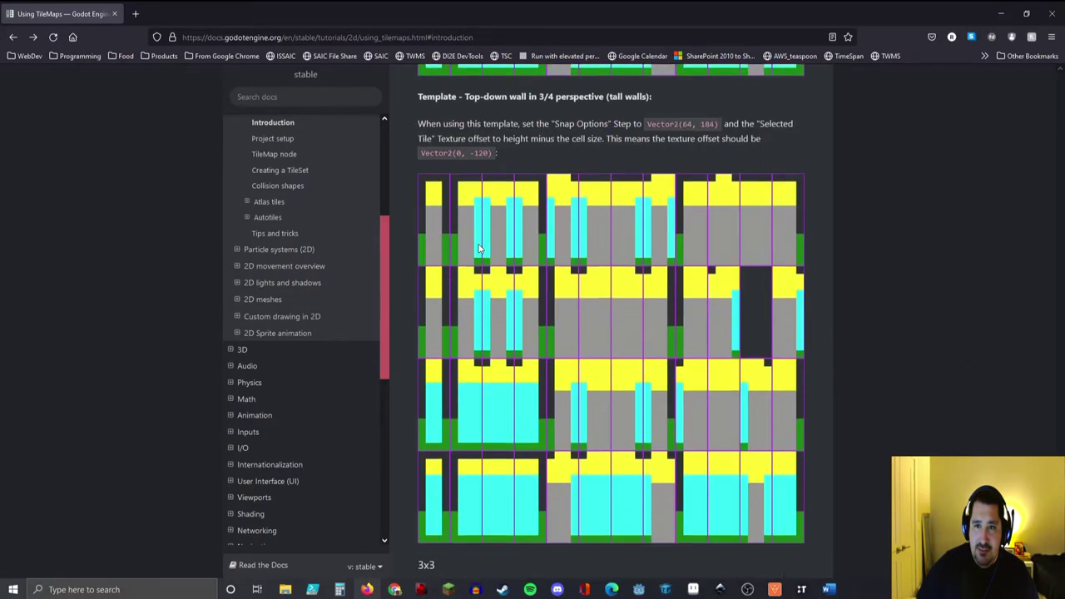
{"action": "scroll", "coordinate": [480, 248], "scroll_direction": "down", "scroll_amount": 8}
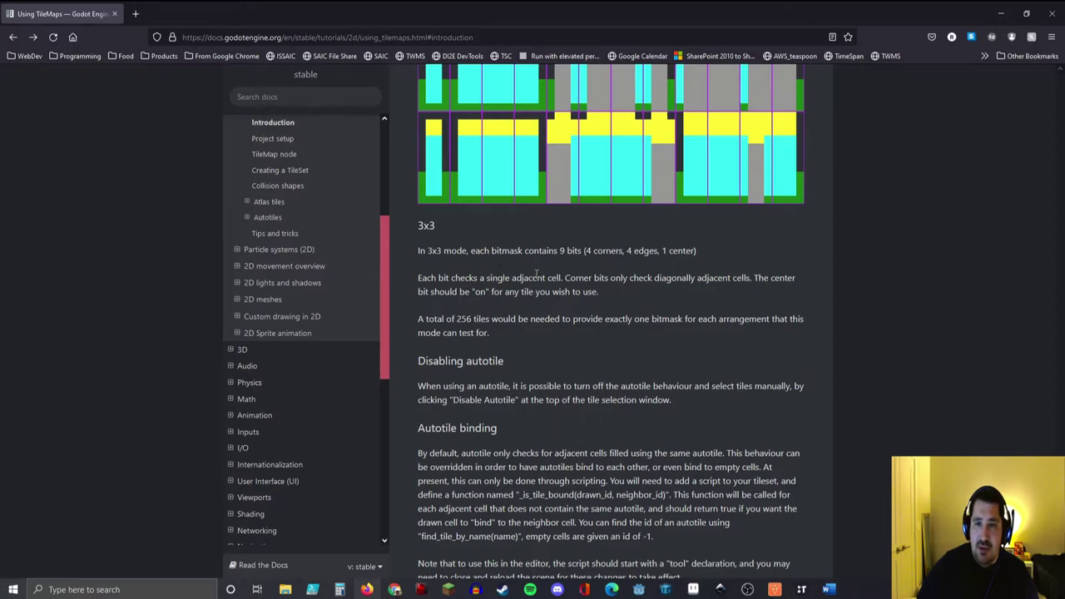
Step: Return to the 2x2 autotile section and study its on and off bit rules and generic template
{"action": "scroll", "coordinate": [614, 304], "scroll_direction": "up", "scroll_amount": 20}
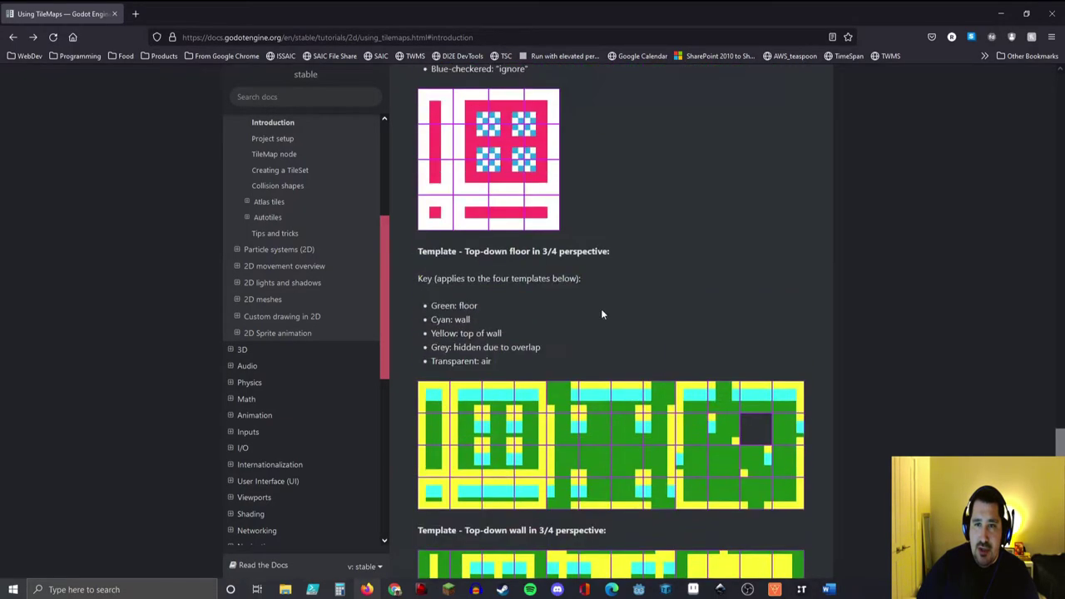
{"action": "scroll", "coordinate": [587, 322], "scroll_direction": "up", "scroll_amount": 10}
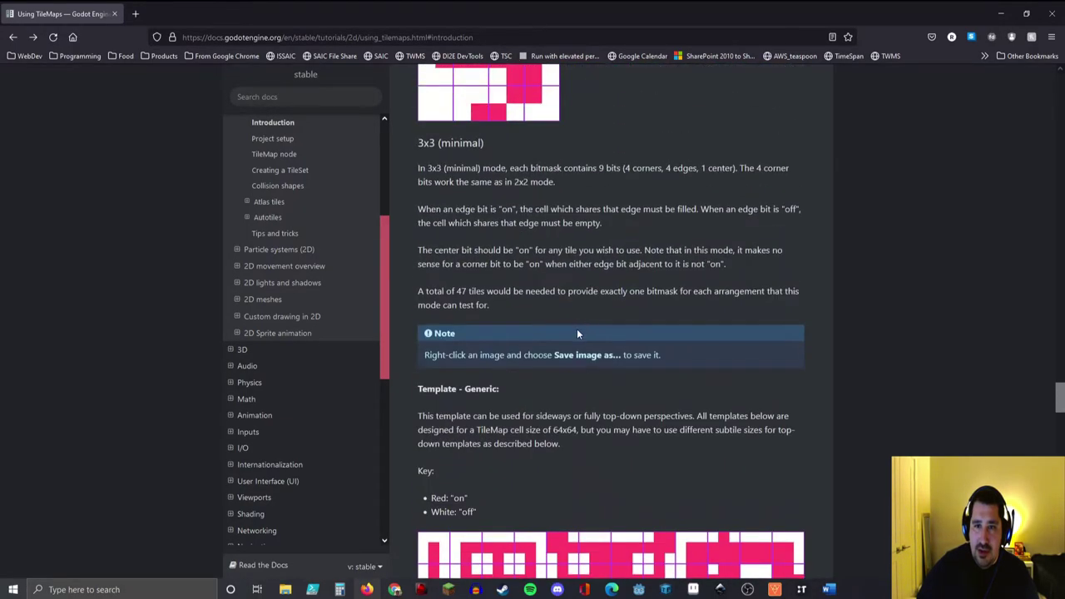
{"action": "scroll", "coordinate": [578, 332], "scroll_direction": "up", "scroll_amount": 5}
{"action": "scroll", "coordinate": [576, 332], "scroll_direction": "up", "scroll_amount": 5}
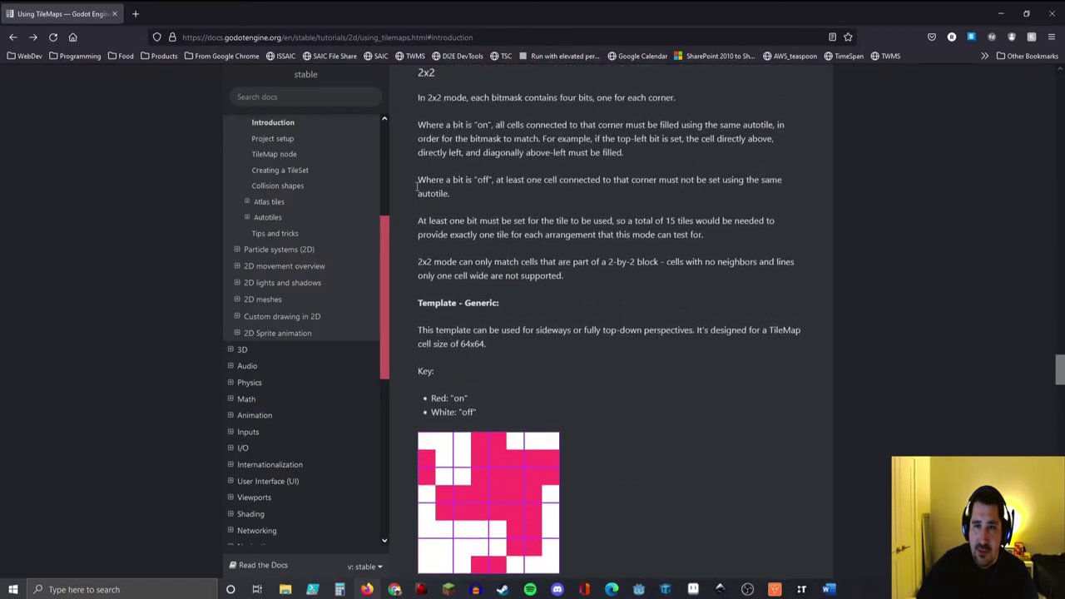
{"action": "scroll", "coordinate": [541, 341], "scroll_direction": "up", "scroll_amount": 3}
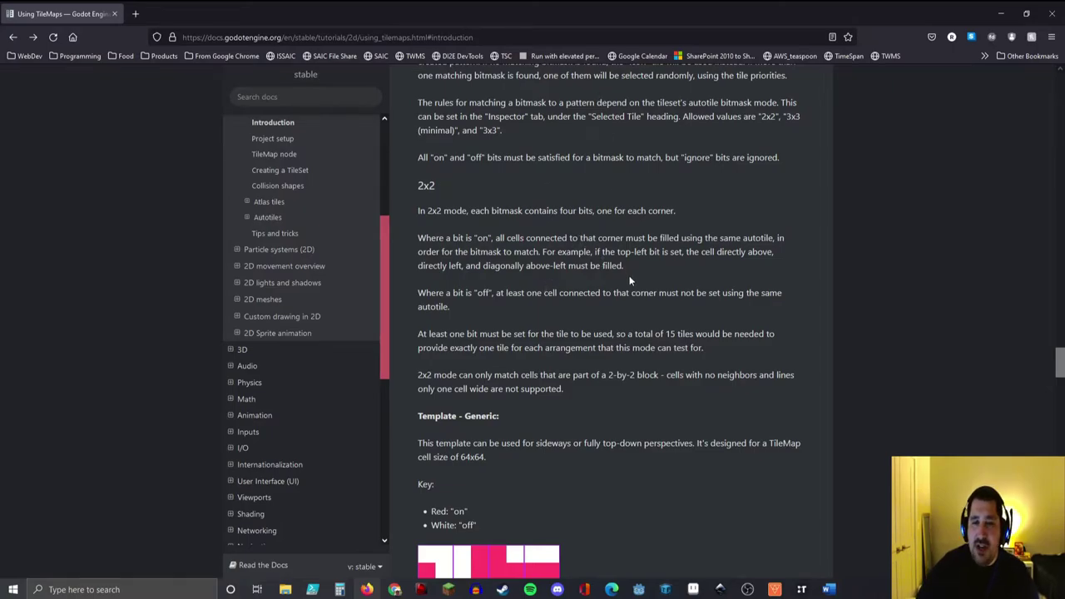
{"action": "scroll", "coordinate": [624, 304], "scroll_direction": "down", "scroll_amount": 2}
{"action": "scroll", "coordinate": [623, 308], "scroll_direction": "down", "scroll_amount": 3}
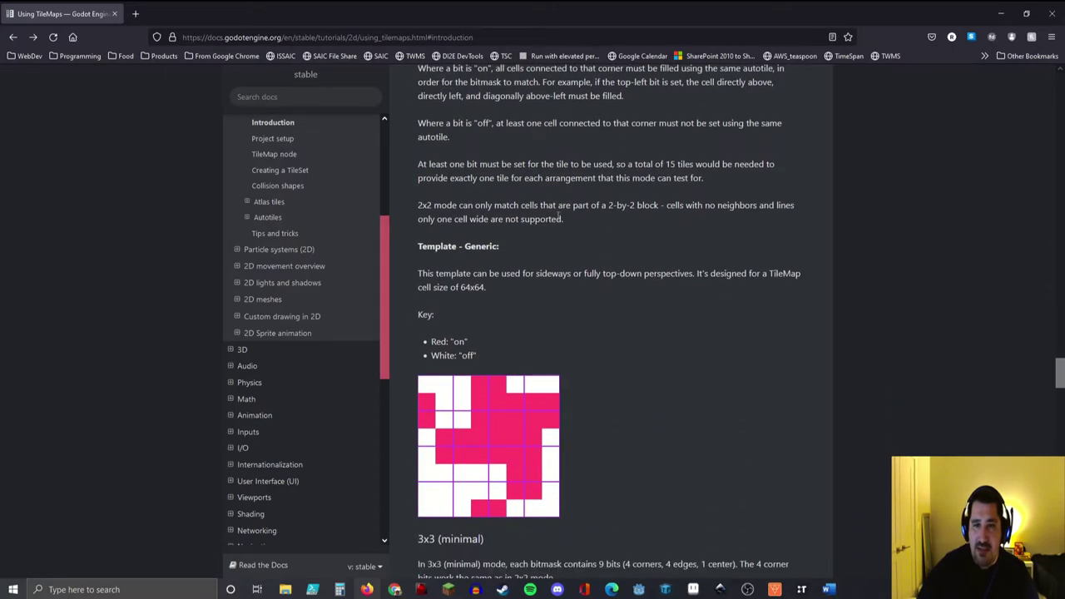
{"action": "scroll", "coordinate": [587, 260], "scroll_direction": "up", "scroll_amount": 3}
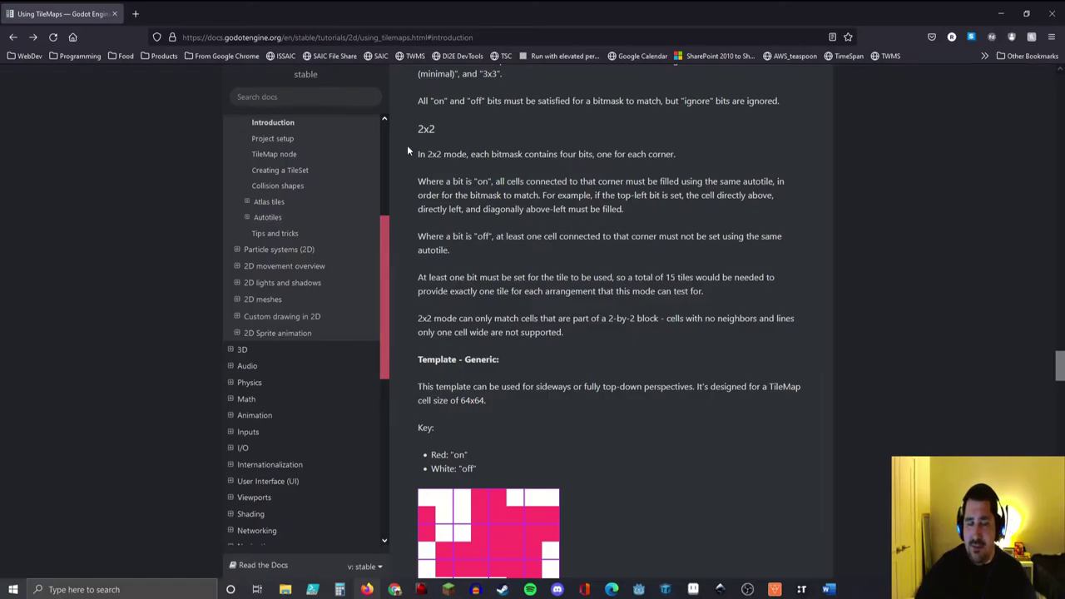
{"action": "scroll", "coordinate": [433, 139], "scroll_direction": "down", "scroll_amount": 5}
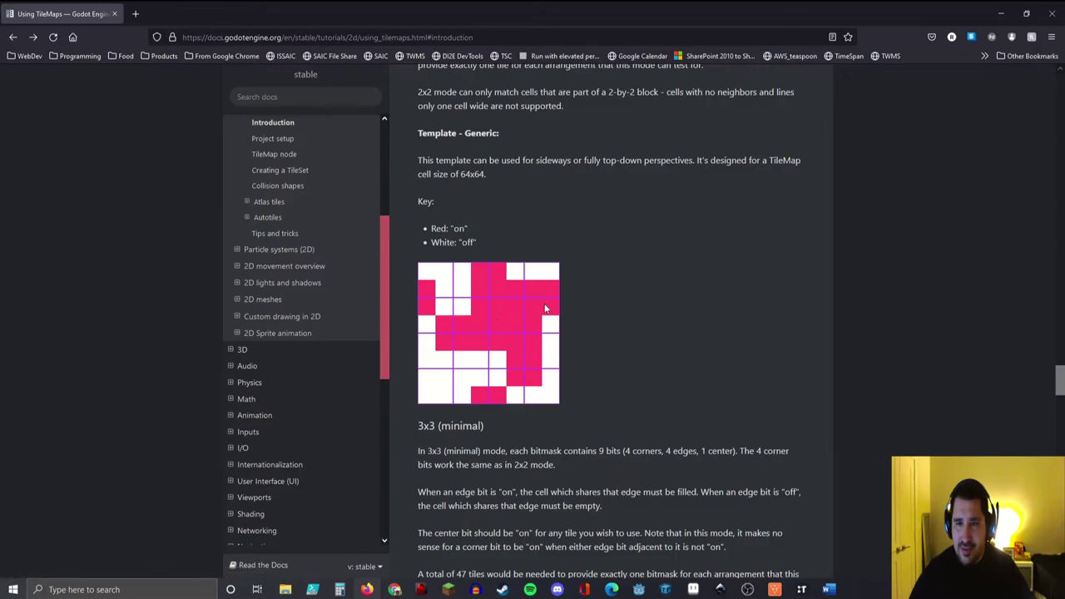
Step: Examine how the 2x2 bitmask rules, including the 2-by-2 block limitation, apply to the tiles of the generic template
{"action": "scroll", "coordinate": [657, 316], "scroll_direction": "up", "scroll_amount": 3}
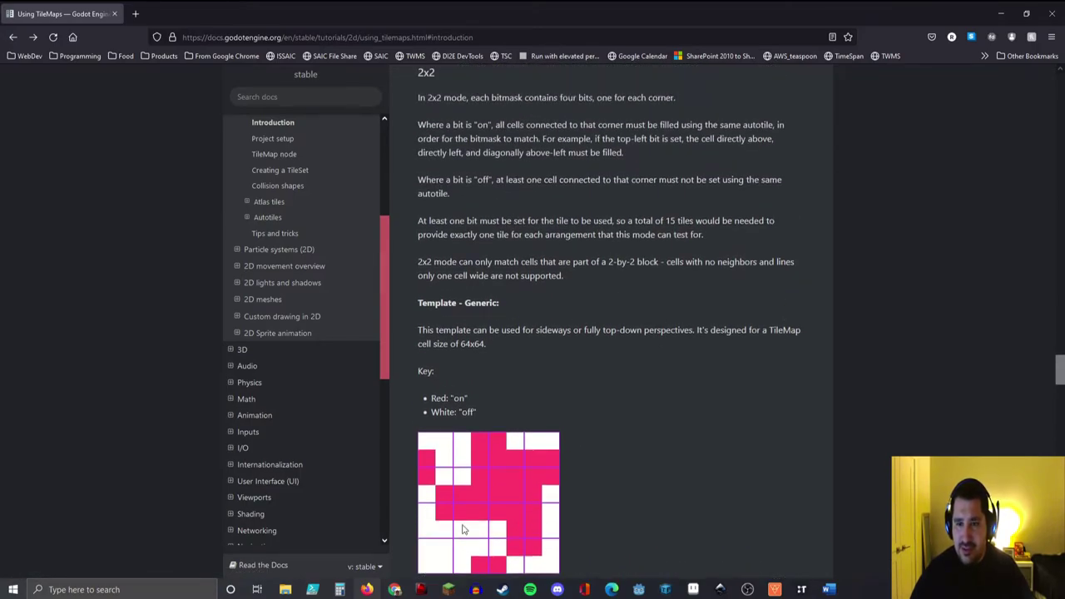
{"action": "scroll", "coordinate": [608, 482], "scroll_direction": "down", "scroll_amount": 3}
{"action": "scroll", "coordinate": [612, 197], "scroll_direction": "up", "scroll_amount": 1}
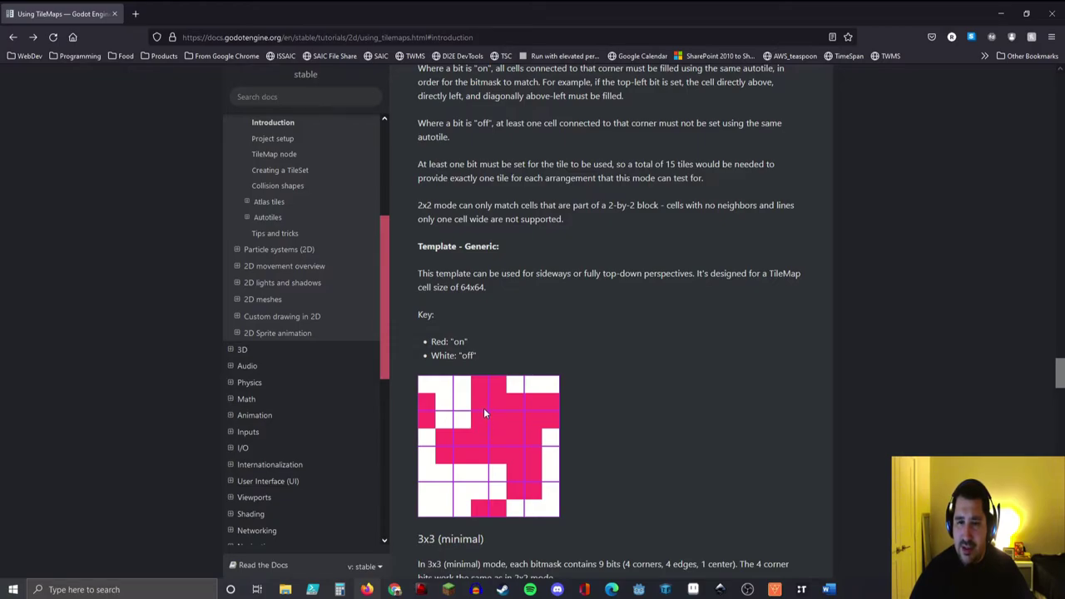
{"action": "scroll", "coordinate": [678, 172], "scroll_direction": "down", "scroll_amount": 1}
{"action": "scroll", "coordinate": [670, 171], "scroll_direction": "up", "scroll_amount": 2}
{"action": "scroll", "coordinate": [671, 173], "scroll_direction": "up", "scroll_amount": 1}
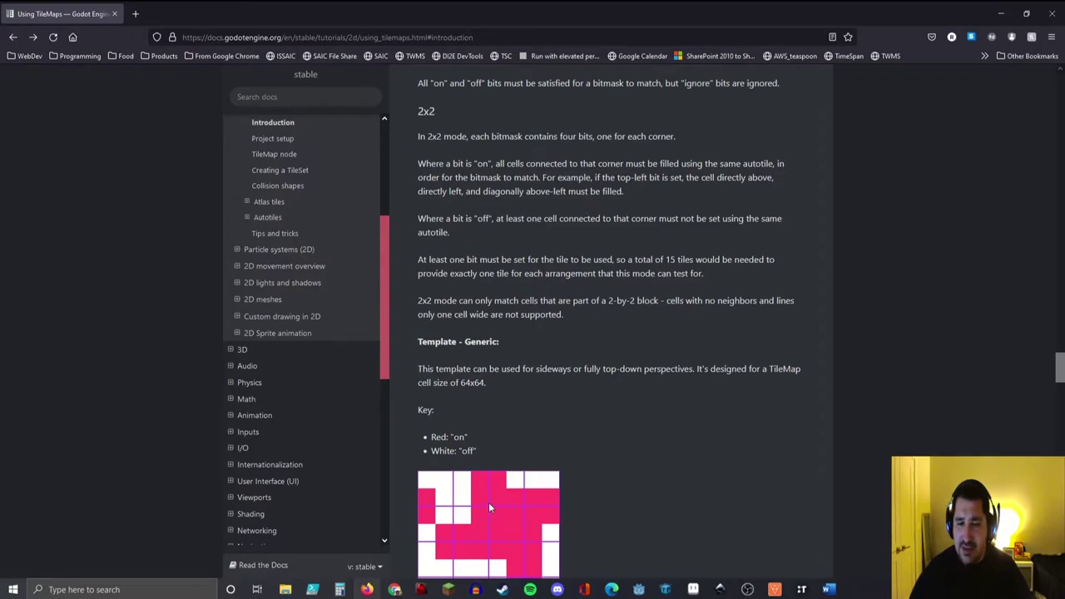
{"action": "scroll", "coordinate": [488, 504], "scroll_direction": "down", "scroll_amount": 1}
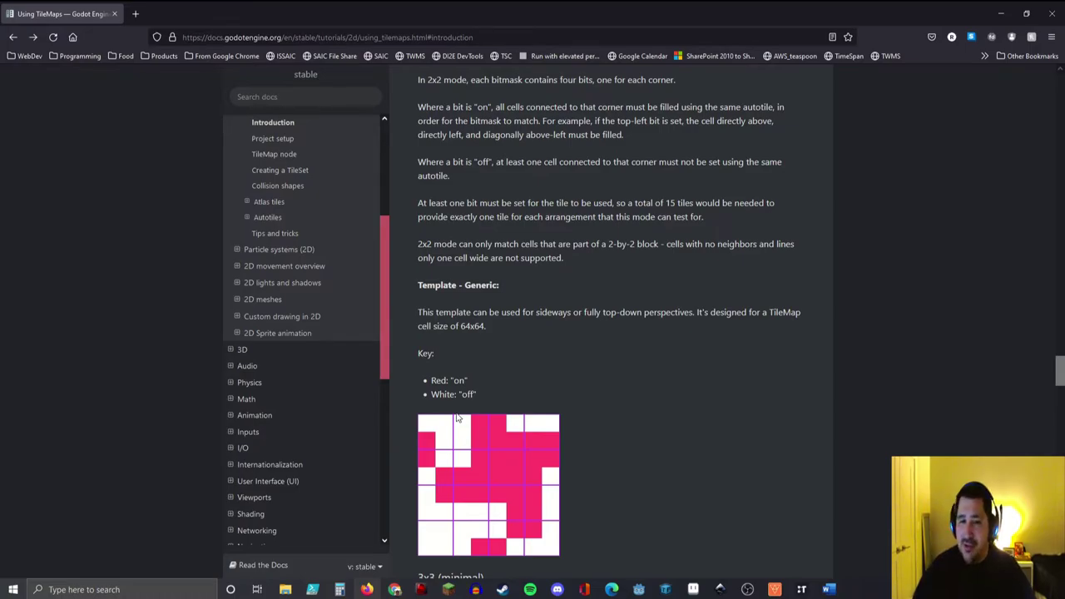
{"action": "scroll", "coordinate": [592, 353], "scroll_direction": "down", "scroll_amount": 3}
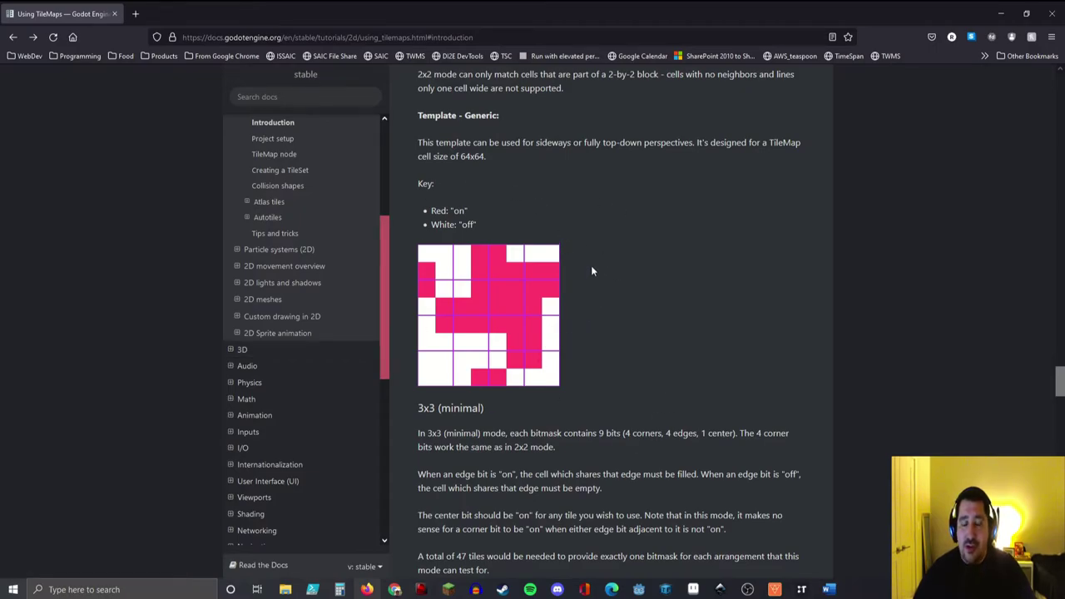
{"action": "scroll", "coordinate": [608, 265], "scroll_direction": "up", "scroll_amount": 1}
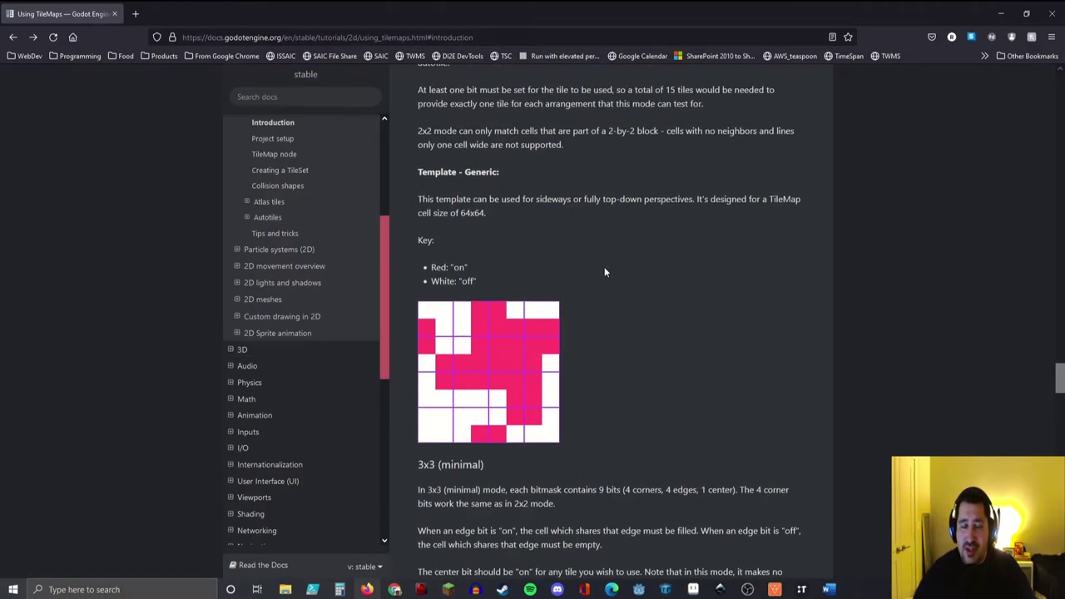
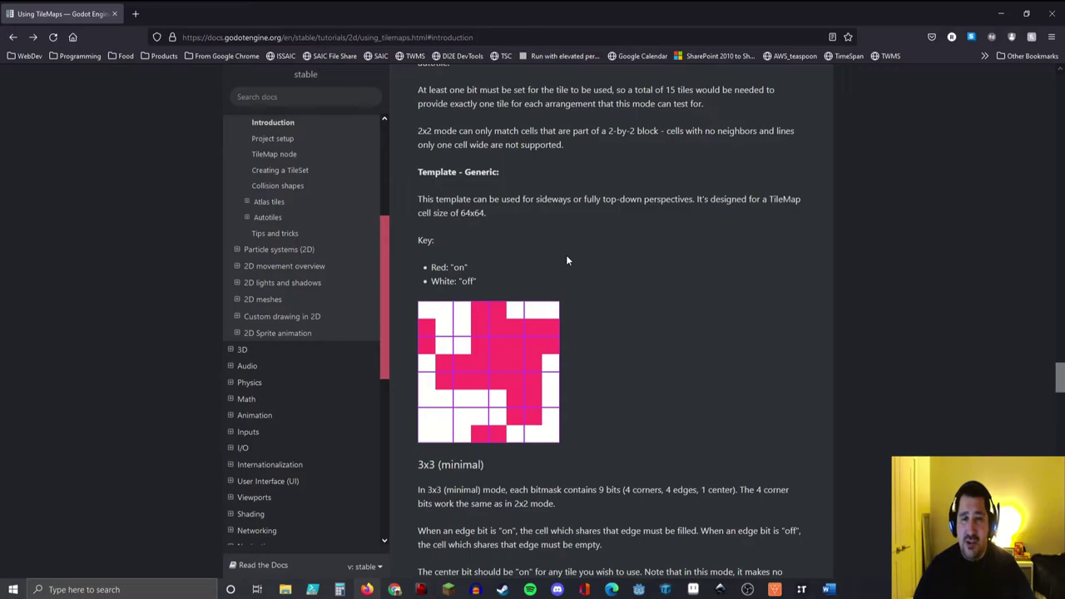
Step: Review the 3x3 (minimal) rules and its generic, 16-tile and 3/4 perspective templates, continuing to the 3x3 mode description
{"action": "scroll", "coordinate": [658, 291], "scroll_direction": "down", "scroll_amount": 2}
{"action": "scroll", "coordinate": [630, 296], "scroll_direction": "down", "scroll_amount": 2}
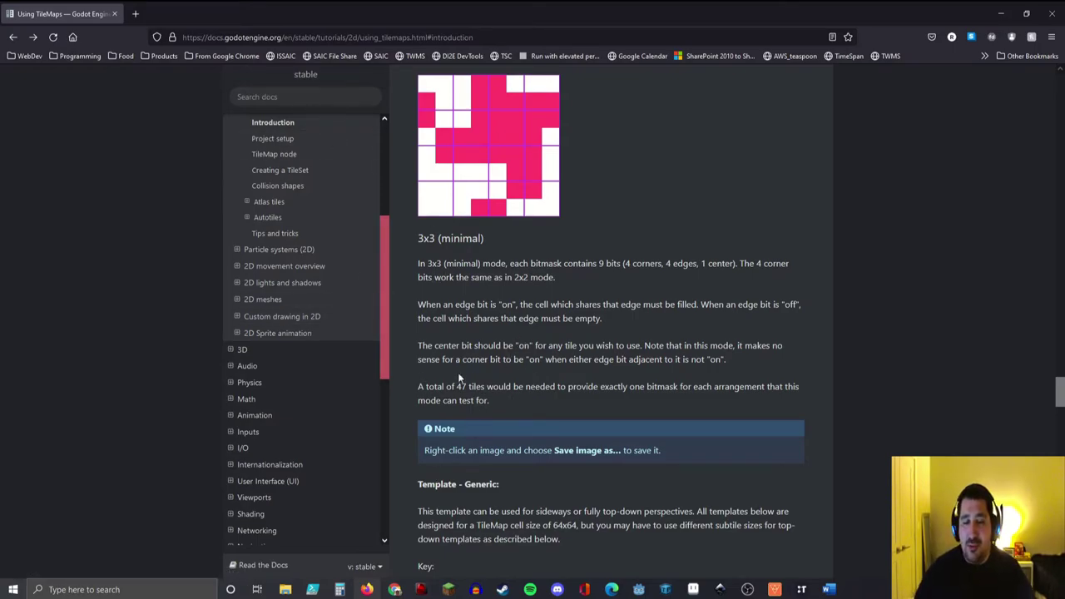
{"action": "scroll", "coordinate": [526, 319], "scroll_direction": "down", "scroll_amount": 2}
{"action": "scroll", "coordinate": [527, 316], "scroll_direction": "down", "scroll_amount": 2}
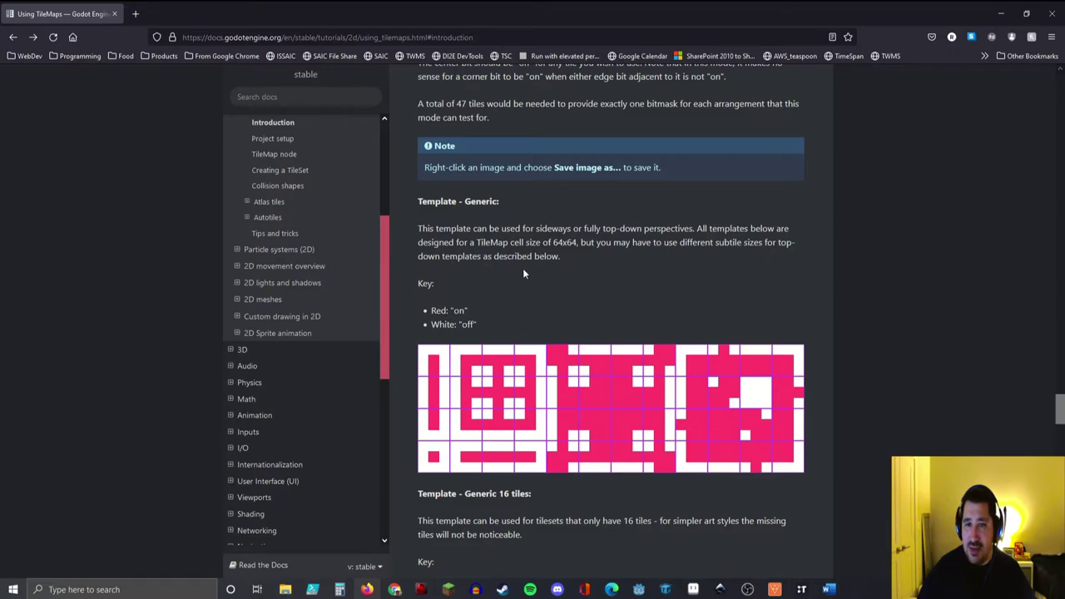
{"action": "scroll", "coordinate": [476, 265], "scroll_direction": "down", "scroll_amount": 4}
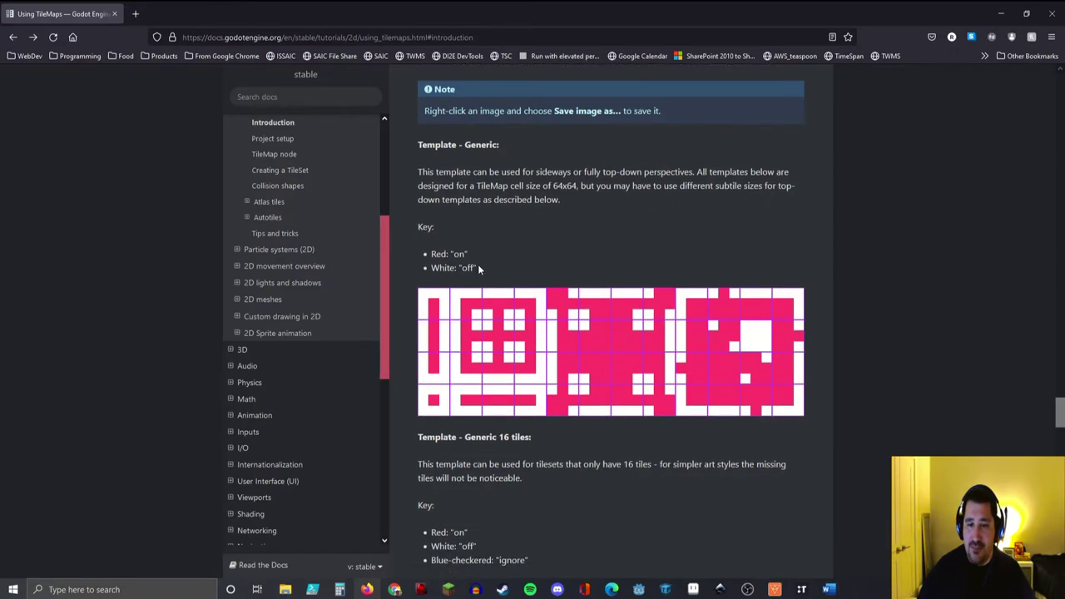
{"action": "scroll", "coordinate": [479, 265], "scroll_direction": "down", "scroll_amount": 5}
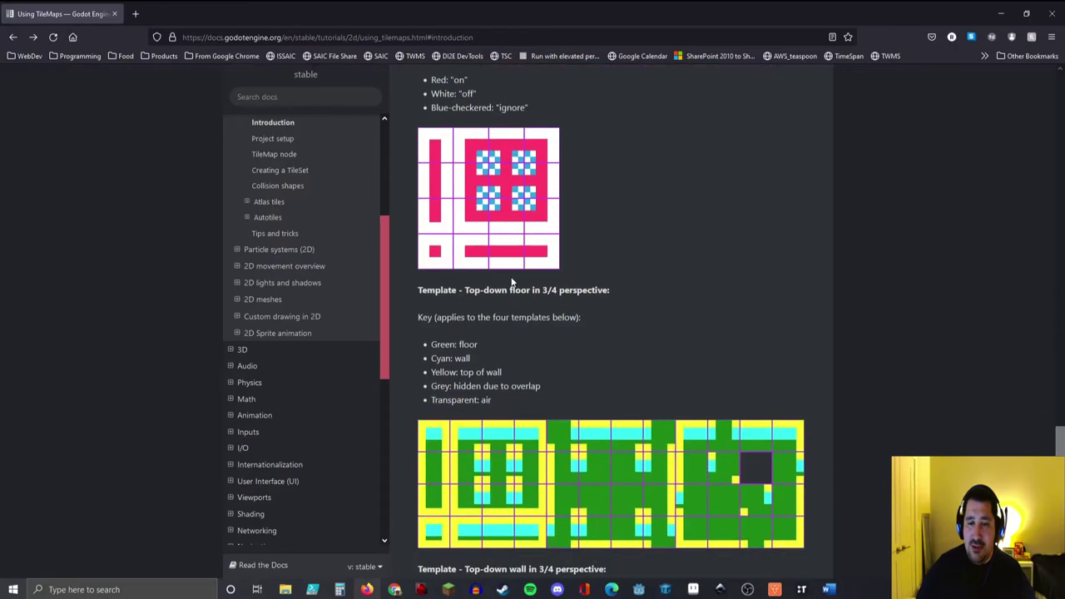
{"action": "scroll", "coordinate": [576, 331], "scroll_direction": "down", "scroll_amount": 6}
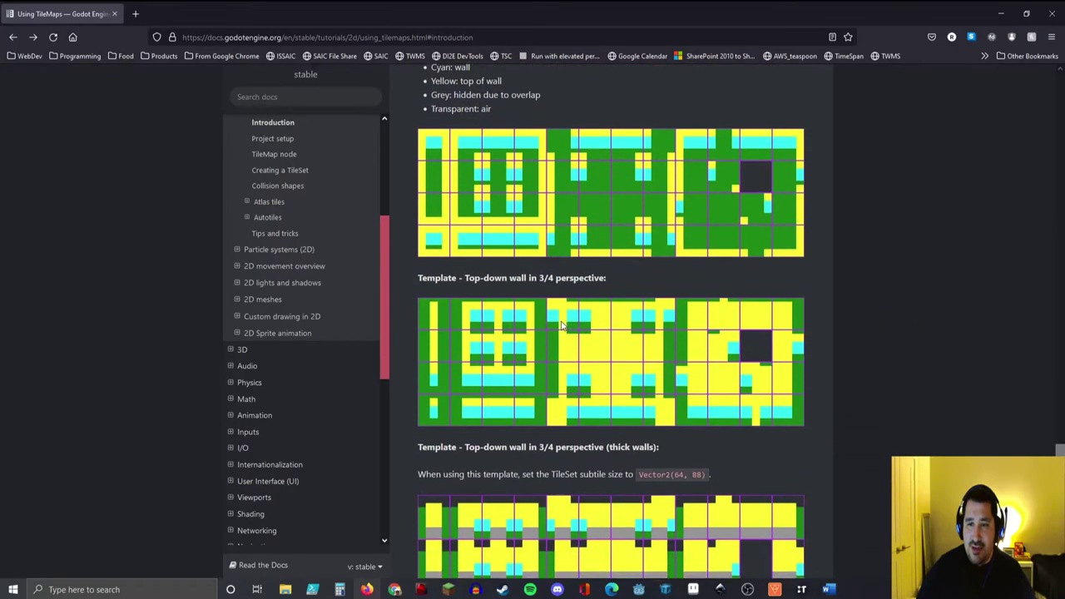
{"action": "scroll", "coordinate": [556, 319], "scroll_direction": "down", "scroll_amount": 10}
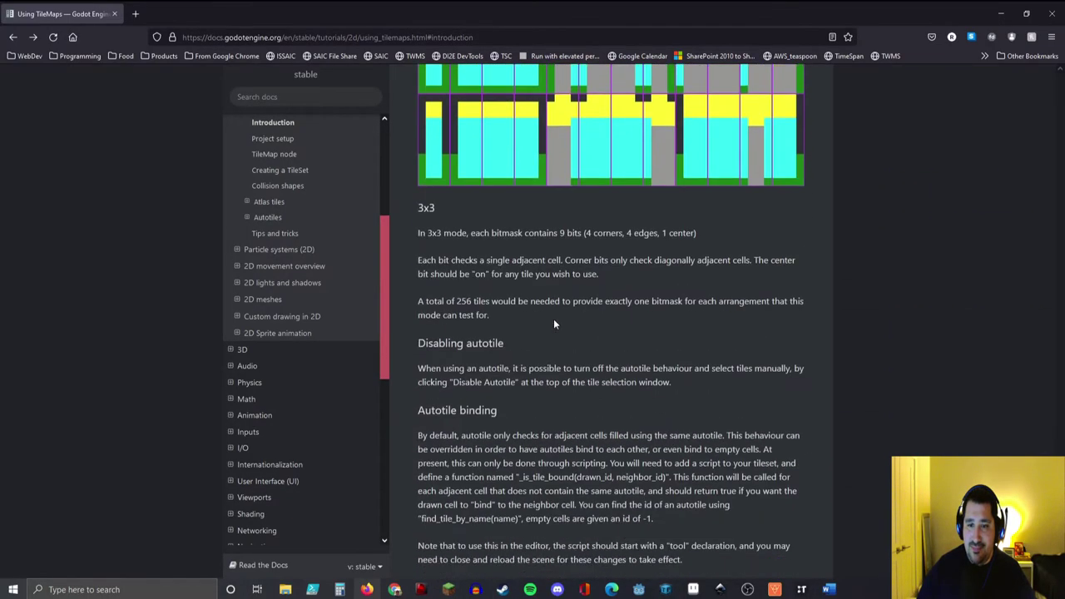
{"action": "scroll", "coordinate": [546, 316], "scroll_direction": "up", "scroll_amount": 4}
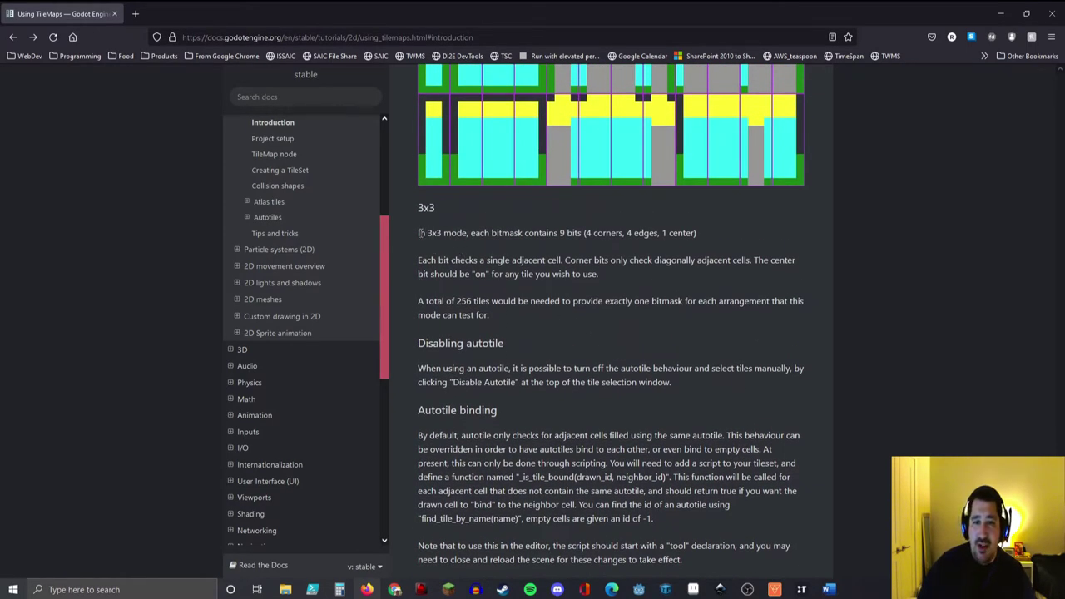
Step: Highlight the documentation's 3x3 bitmask mode description and its sentence about the number of tiles needed
{"action": "left_click_drag", "start_coordinate": [418, 233], "coordinate": [515, 233]}
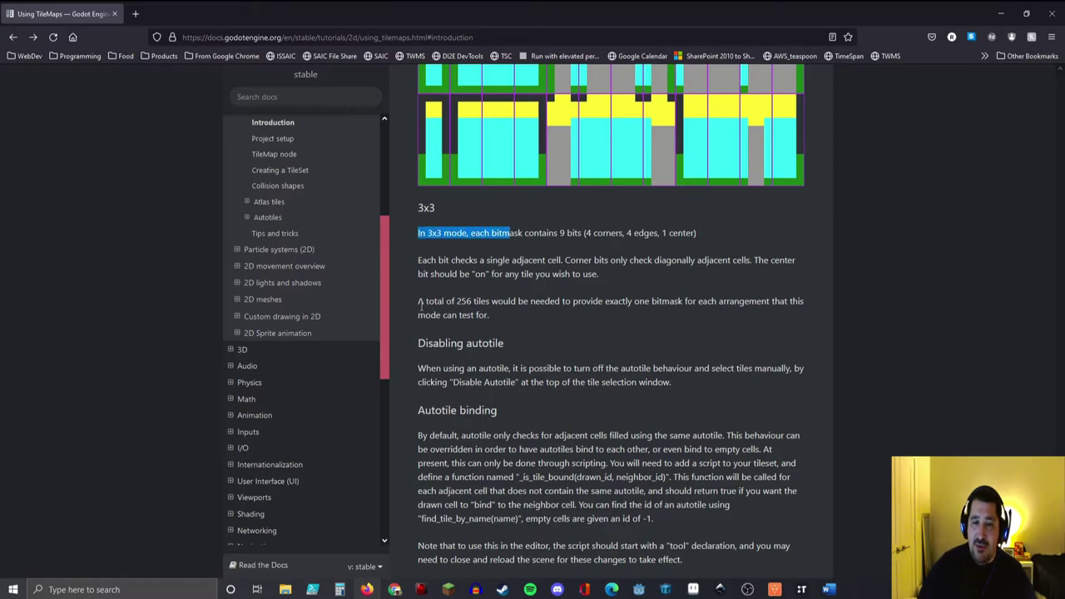
{"action": "left_click_drag", "start_coordinate": [419, 303], "coordinate": [503, 301]}
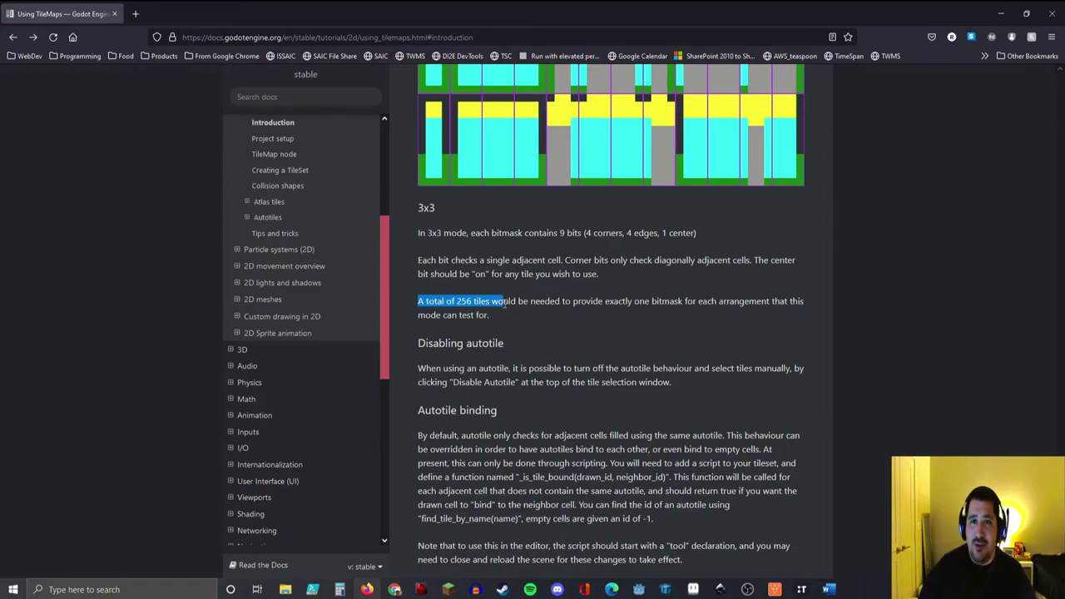
{"action": "left_click_drag", "start_coordinate": [504, 303], "coordinate": [807, 304]}
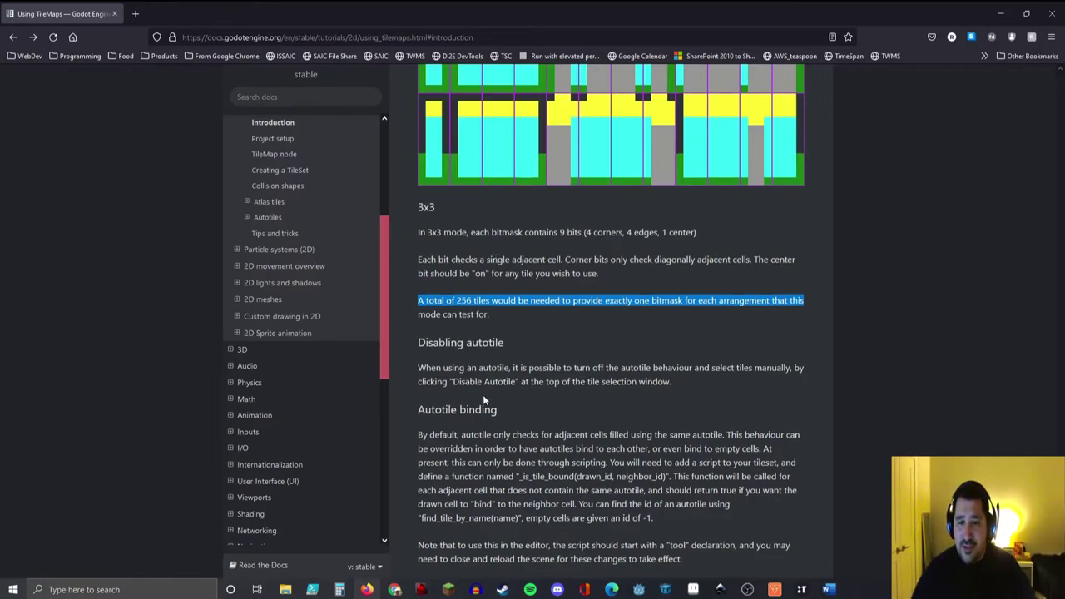
{"action": "scroll", "coordinate": [504, 382], "scroll_direction": "down", "scroll_amount": 1}
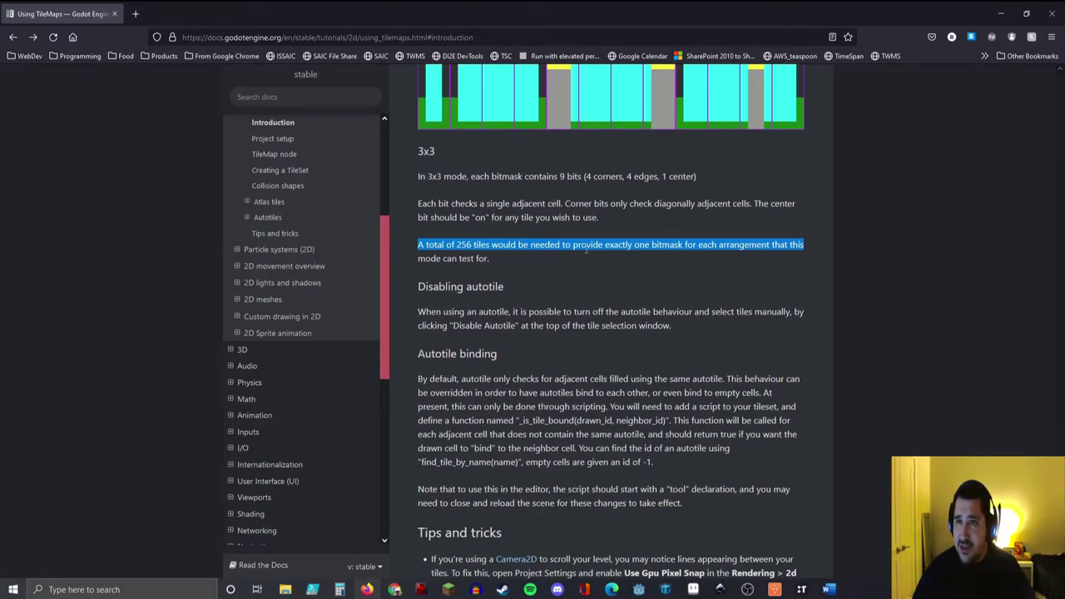
Step: Switch to the Godot editor and add a second TileMap node under the world root node
{"action": "left_click", "coordinate": [1001, 13]}
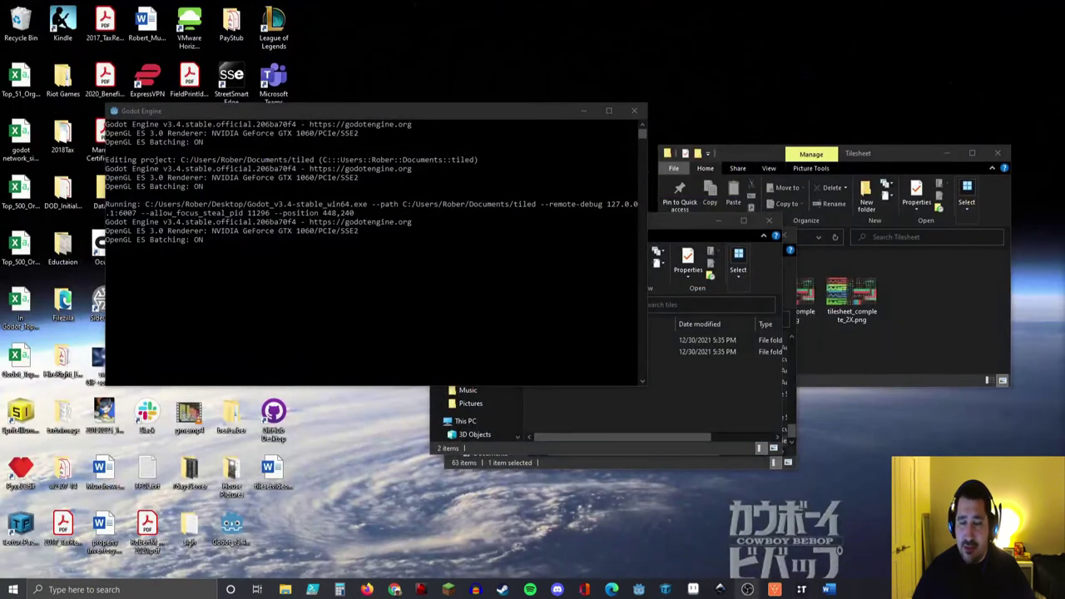
{"action": "mouse_move", "coordinate": [638, 588]}
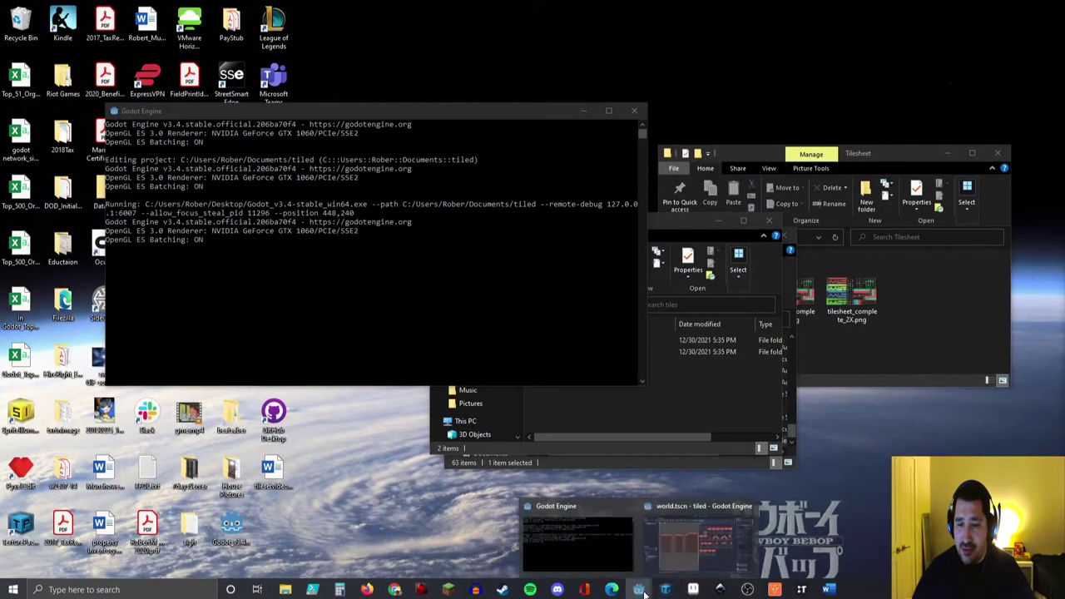
{"action": "left_click", "coordinate": [687, 538]}
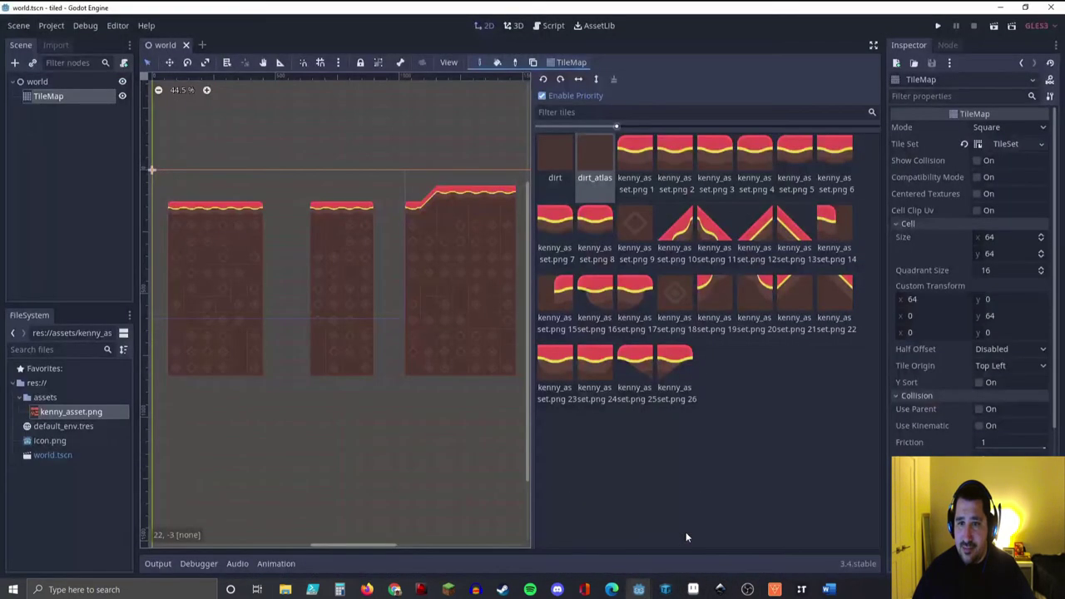
{"action": "left_click", "coordinate": [31, 81]}
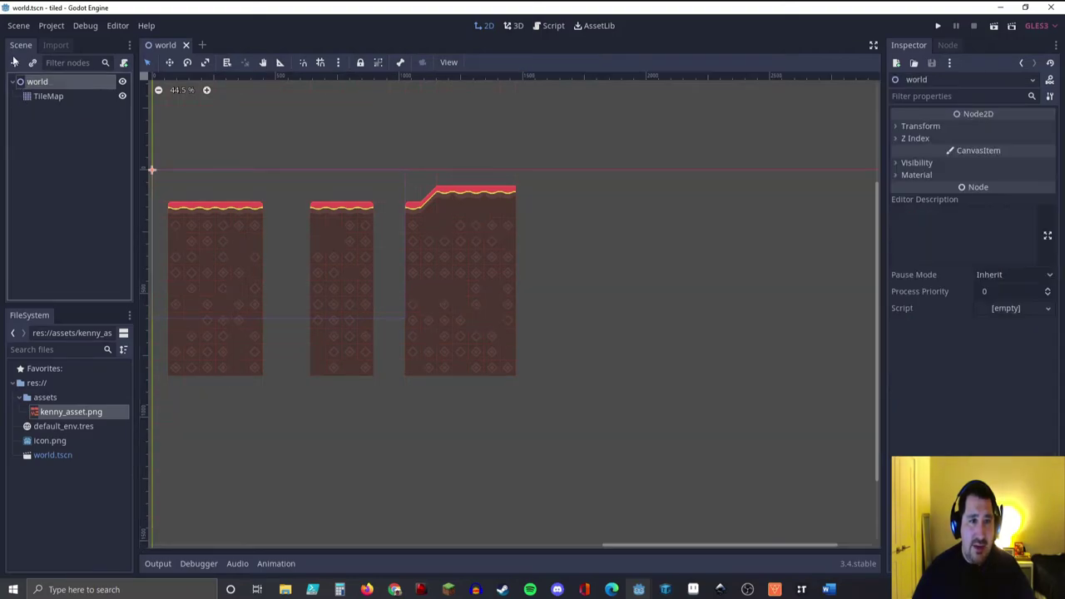
{"action": "left_click", "coordinate": [14, 63]}
{"action": "left_click", "coordinate": [426, 210]}
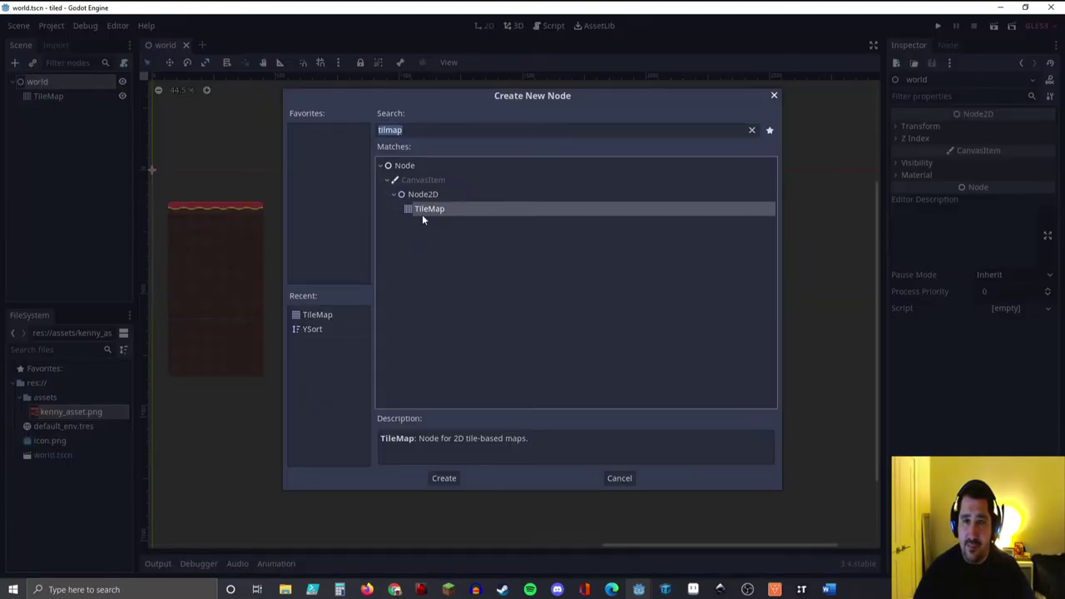
{"action": "left_click", "coordinate": [442, 478]}
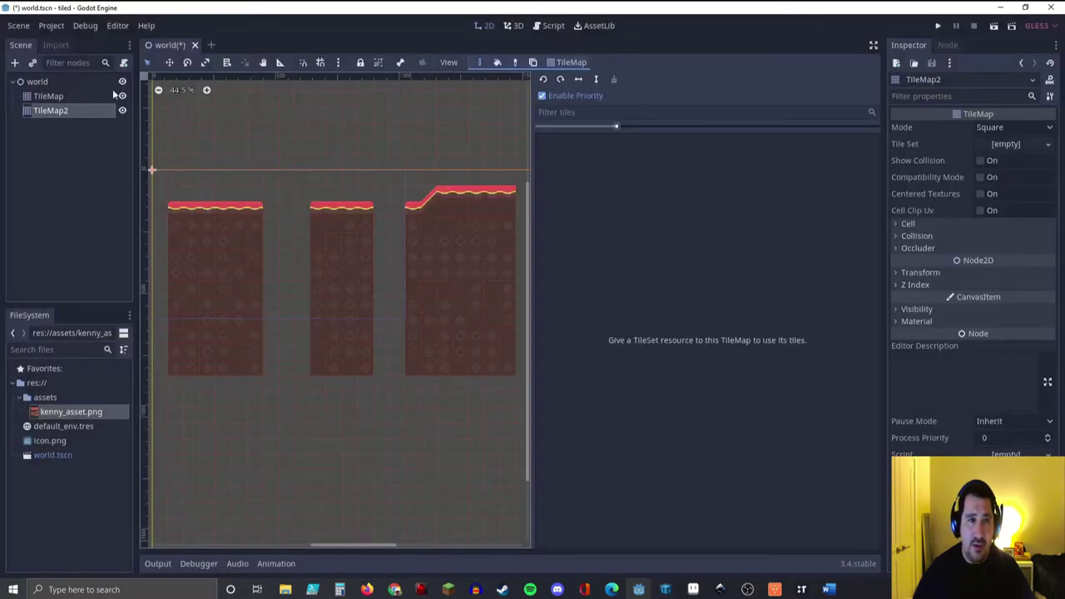
Step: Rename the original TileMap node to kenny and hide it in the scene
{"action": "left_click", "coordinate": [42, 97]}
{"action": "left_click", "coordinate": [38, 96]}
{"action": "key", "text": "BackSpace"}
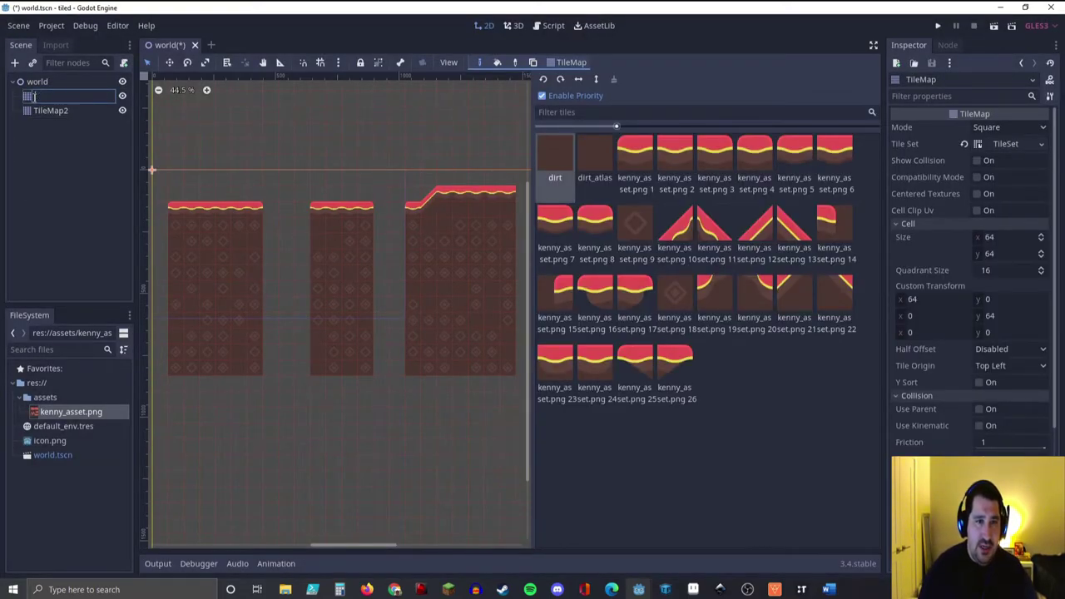
{"action": "key", "text": "Return"}
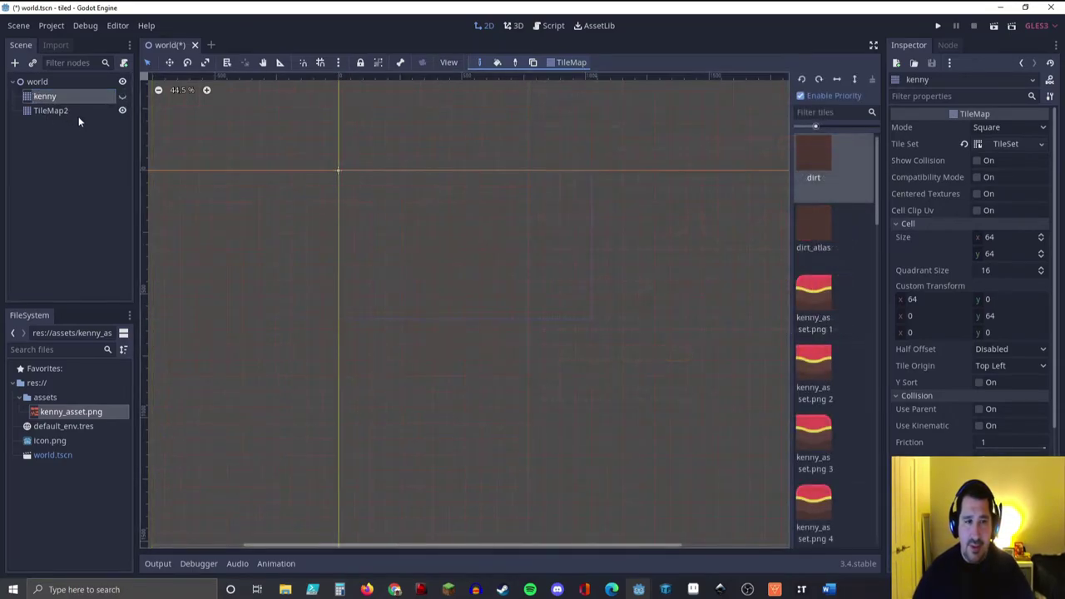
Step: Rename the newly added TileMap2 node to autotile
{"action": "left_click", "coordinate": [57, 110]}
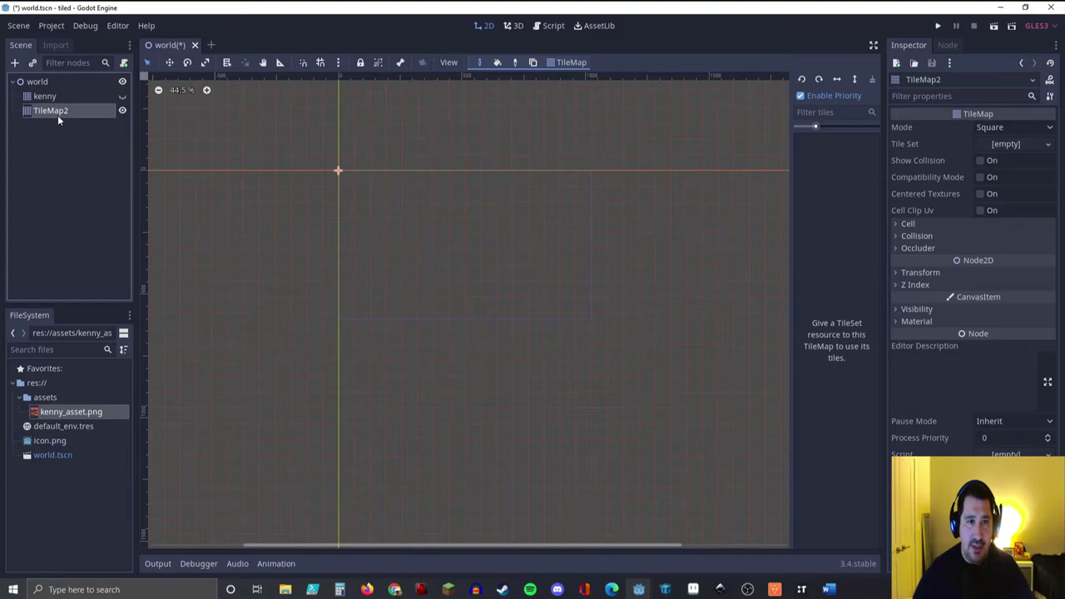
{"action": "double_click", "coordinate": [58, 113]}
{"action": "type", "text": "auto"}
{"action": "key", "text": "Return"}
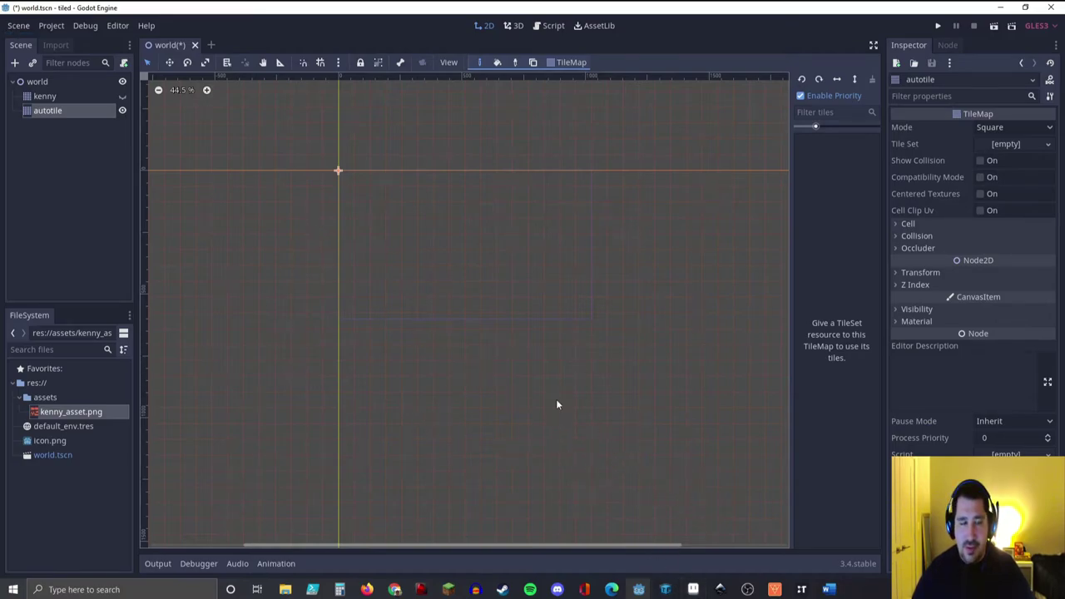
Step: Switch to Aseprite and create a new 64 × 64 px sprite with a transparent background
{"action": "left_click", "coordinate": [694, 589]}
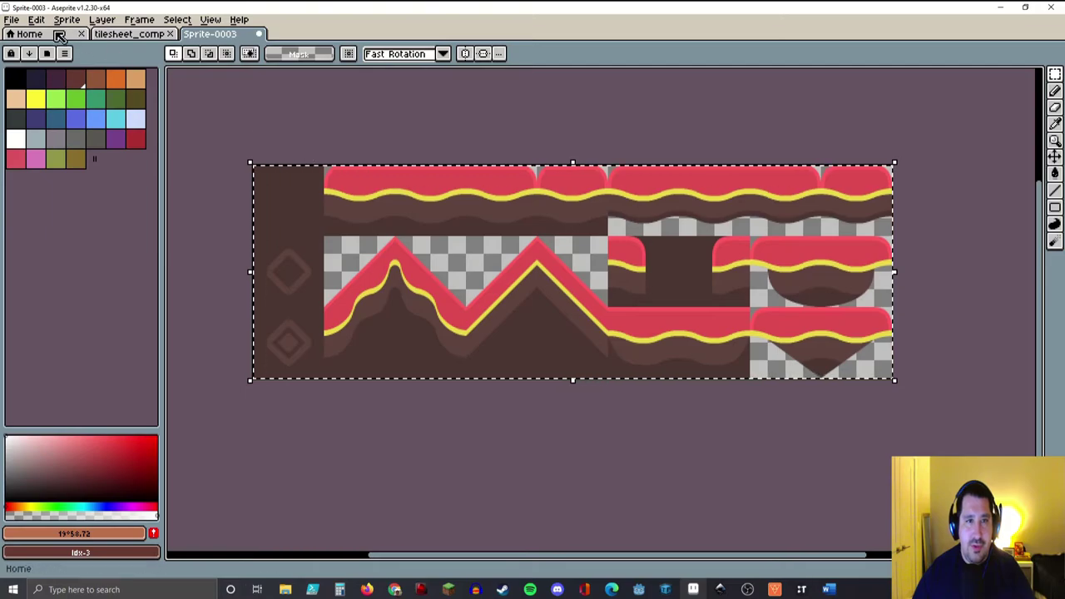
{"action": "left_click", "coordinate": [14, 21]}
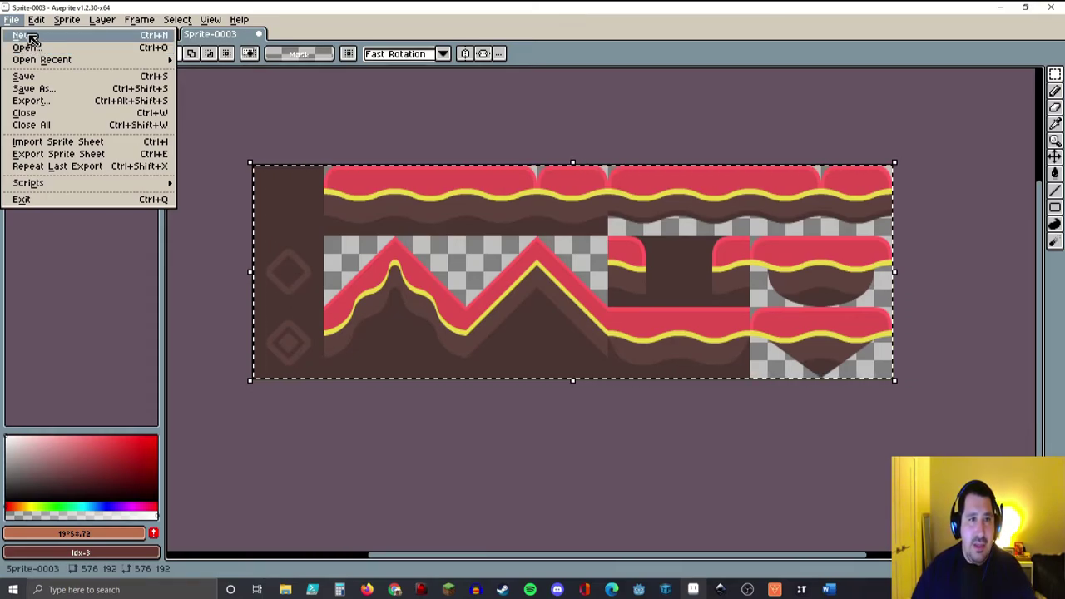
{"action": "left_click", "coordinate": [18, 36]}
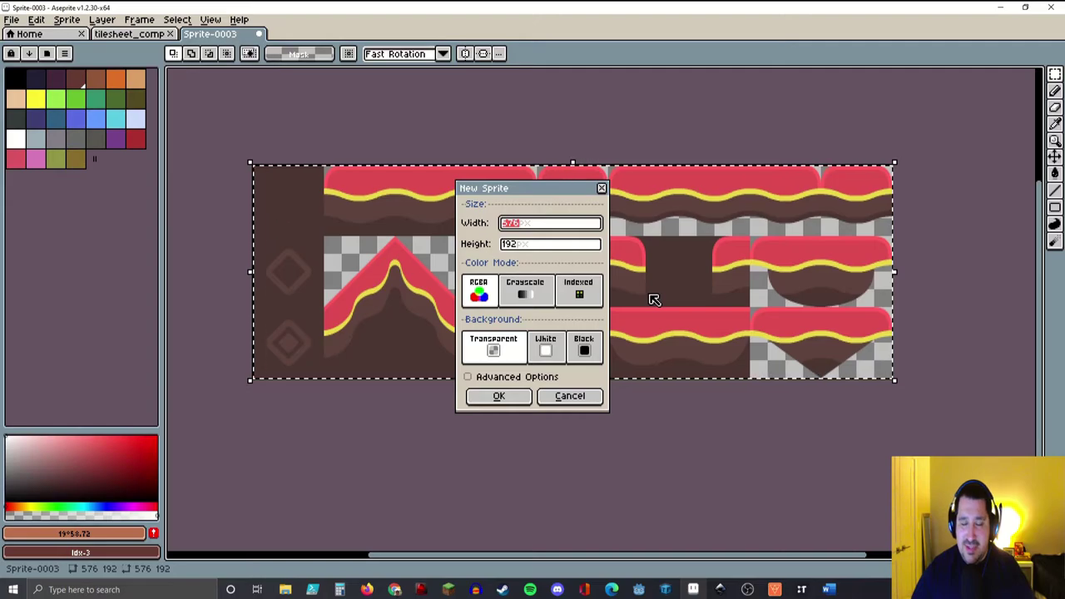
{"action": "key", "text": "Tab"}
{"action": "key", "text": "shift+Tab"}
{"action": "type", "text": "64"}
{"action": "key", "text": "Tab"}
{"action": "type", "text": "64"}
{"action": "key", "text": "Return"}
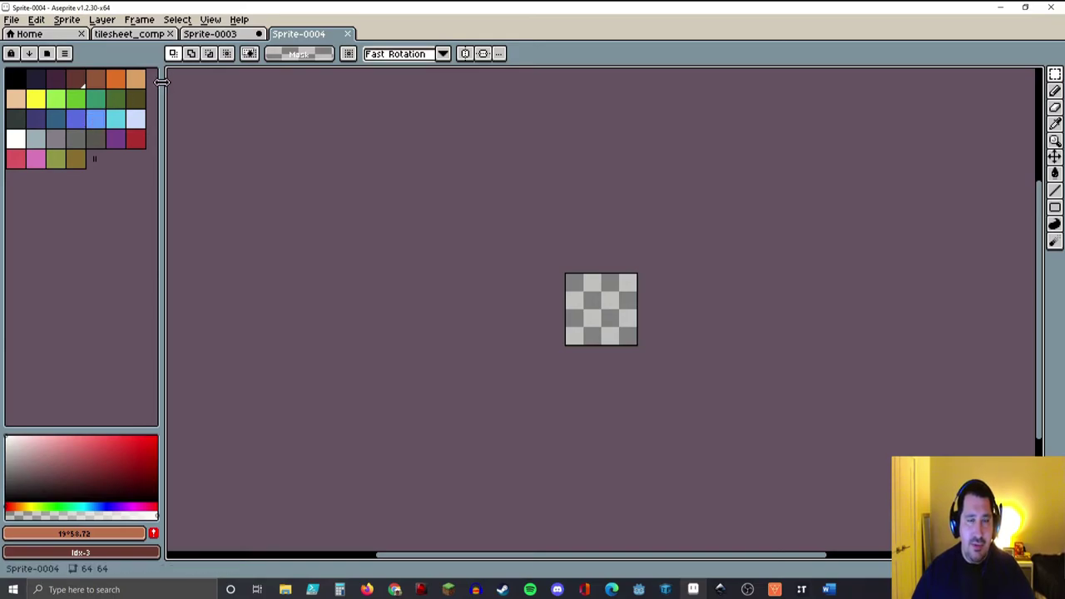
Step: Fill the whole blank canvas with the medium brown palette color using the Paint Bucket tool
{"action": "left_click", "coordinate": [100, 81]}
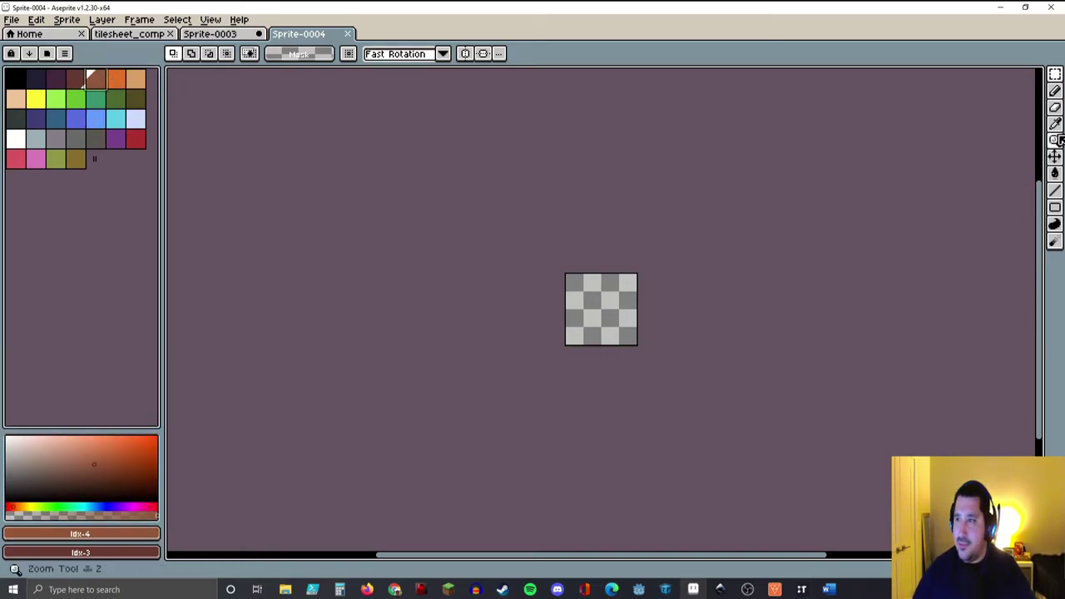
{"action": "left_click", "coordinate": [1055, 173]}
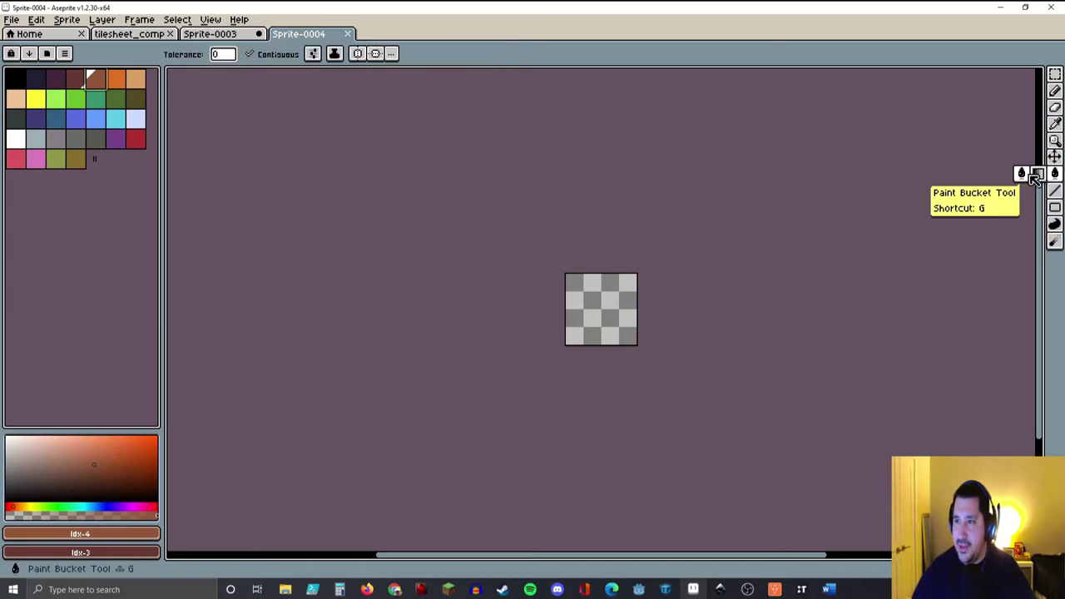
{"action": "left_click", "coordinate": [621, 318]}
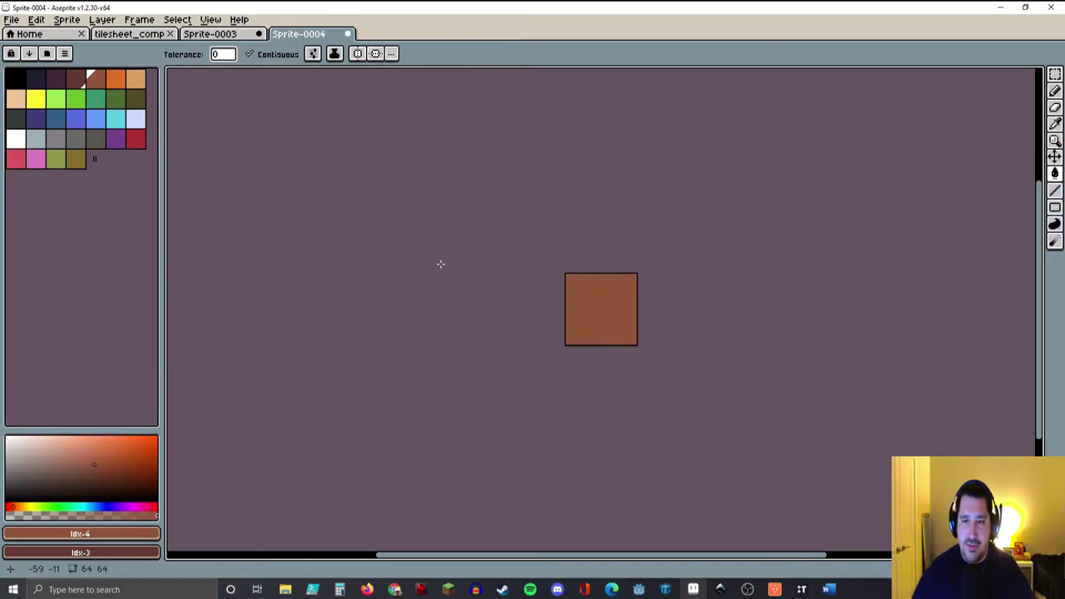
{"action": "key", "text": "v"}
{"action": "key", "text": "ctrl+s"}
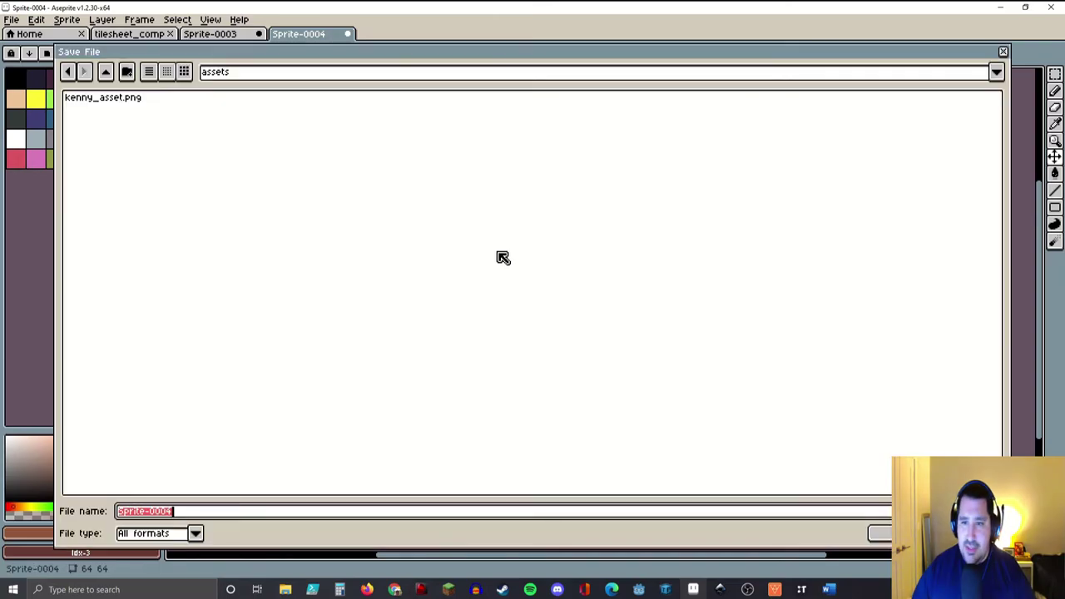
{"action": "key", "text": "Escape"}
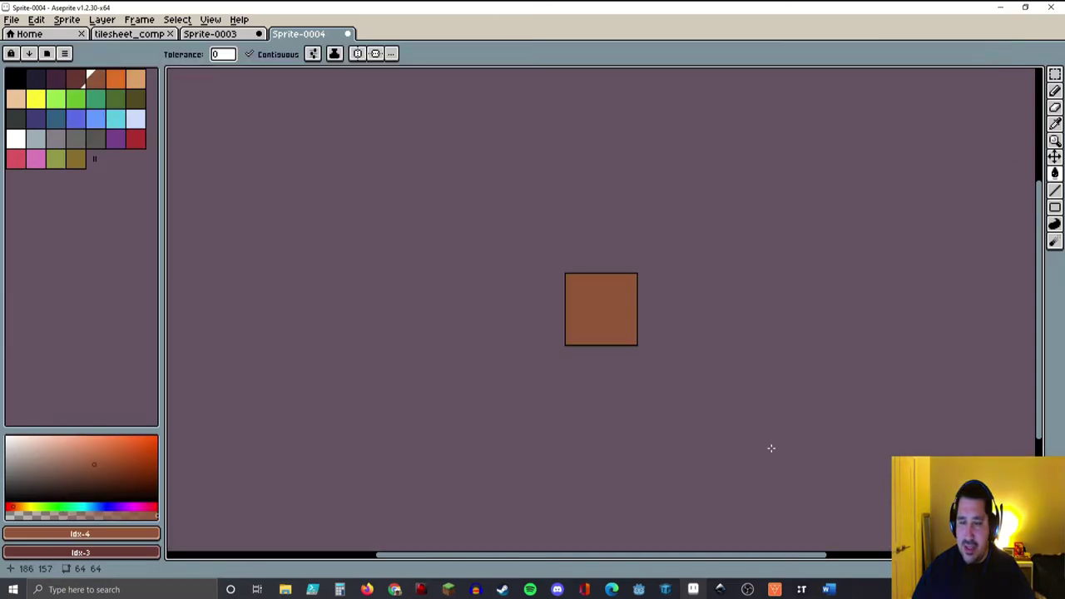
Step: Select the entire brown sprite, then switch to Tilesetter and create a new orthographic project
{"action": "key", "text": "ctrl+a"}
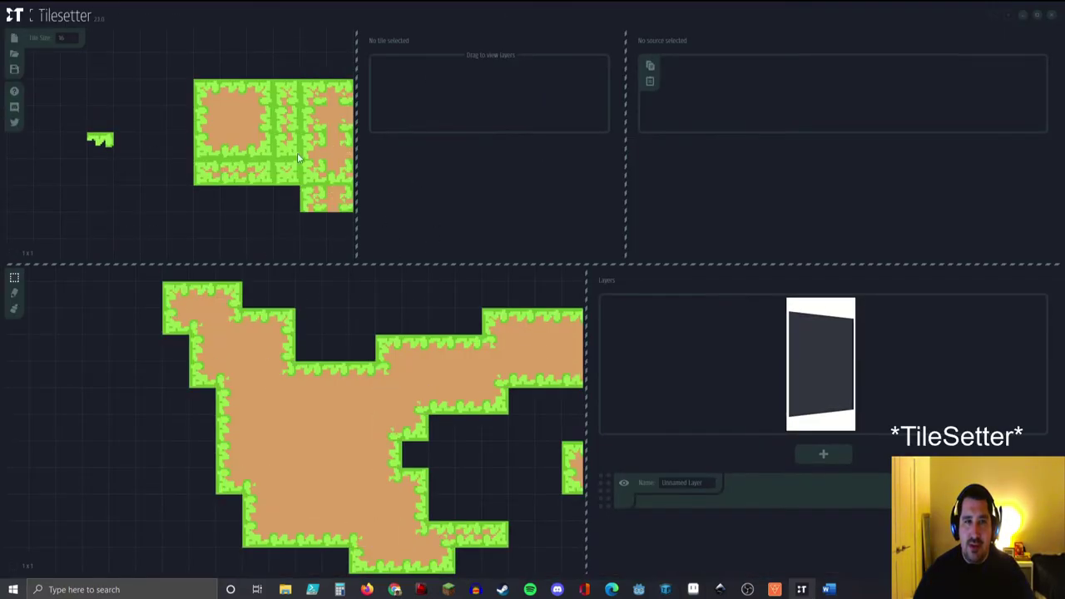
{"action": "left_click", "coordinate": [15, 40]}
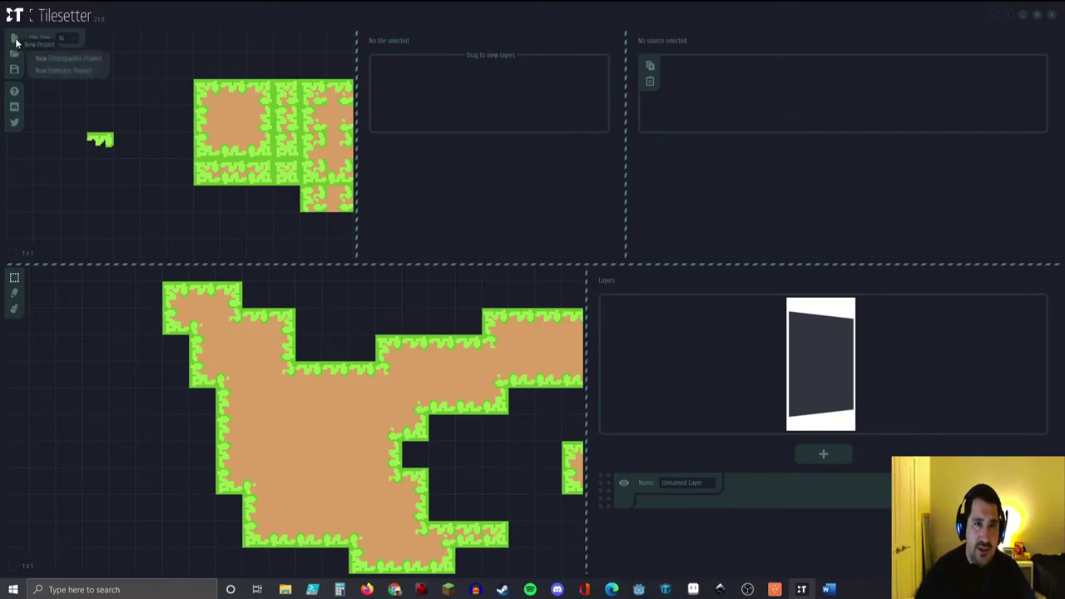
{"action": "left_click", "coordinate": [61, 71]}
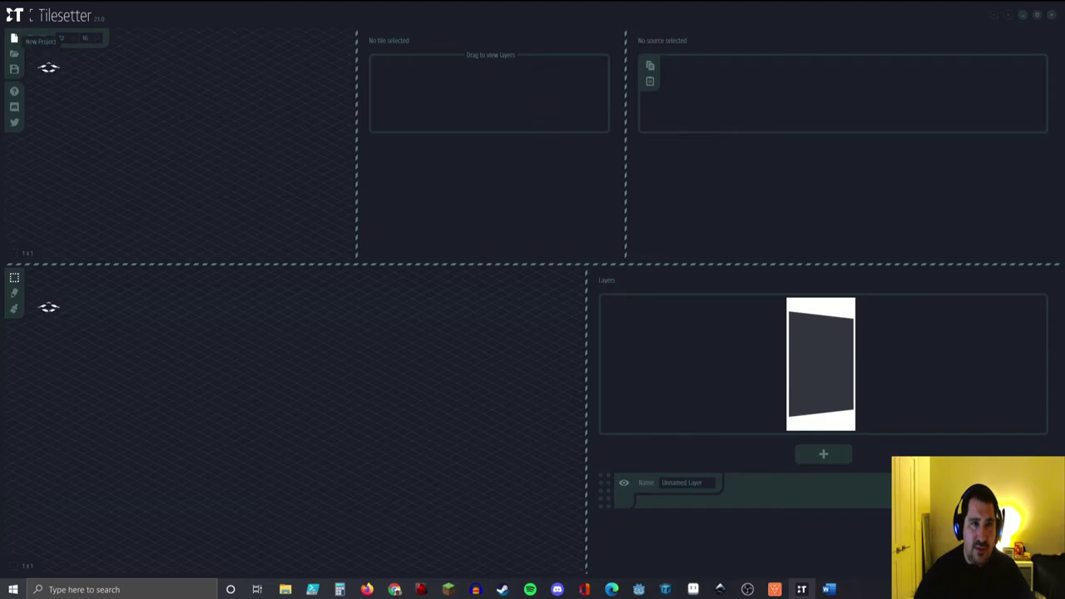
{"action": "mouse_move", "coordinate": [30, 53]}
{"action": "left_click", "coordinate": [67, 58]}
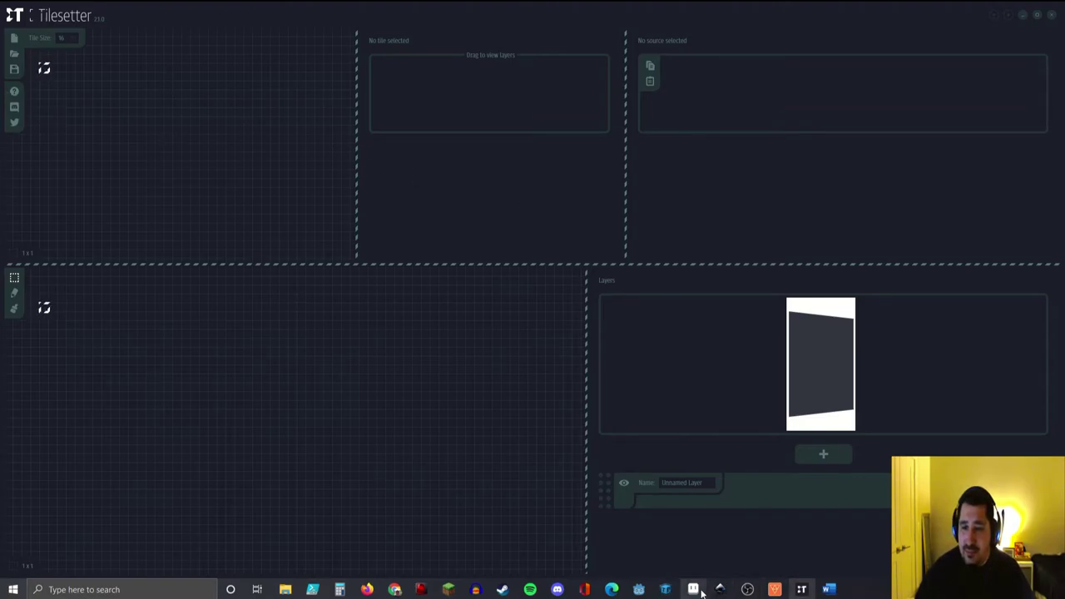
Step: Copy the brown square from Aseprite and paste it as a tile into Tilesetter's tileset grid
{"action": "mouse_move", "coordinate": [696, 591]}
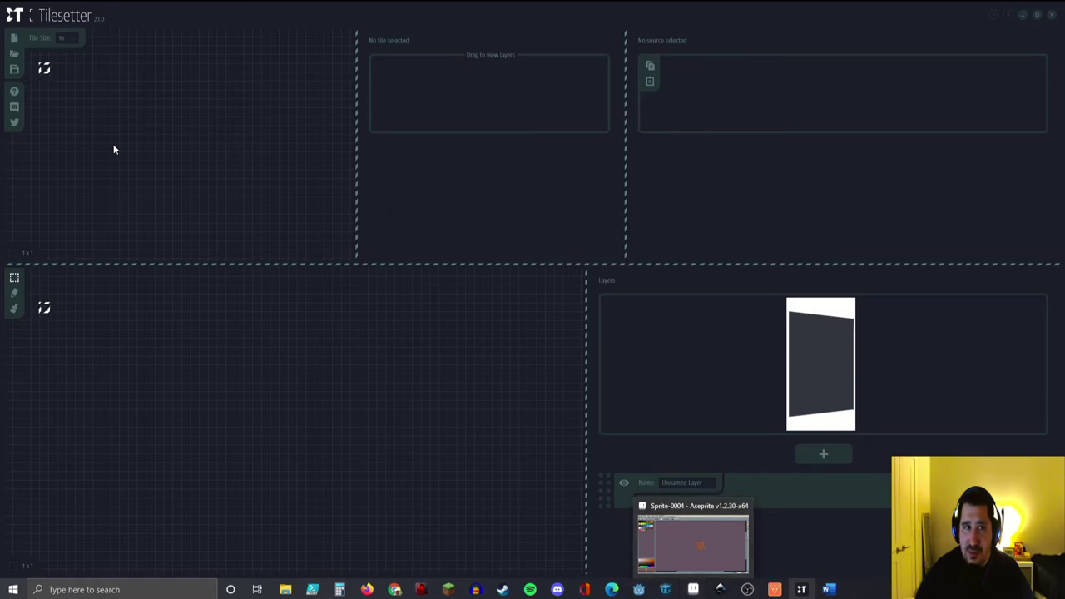
{"action": "left_click", "coordinate": [694, 589]}
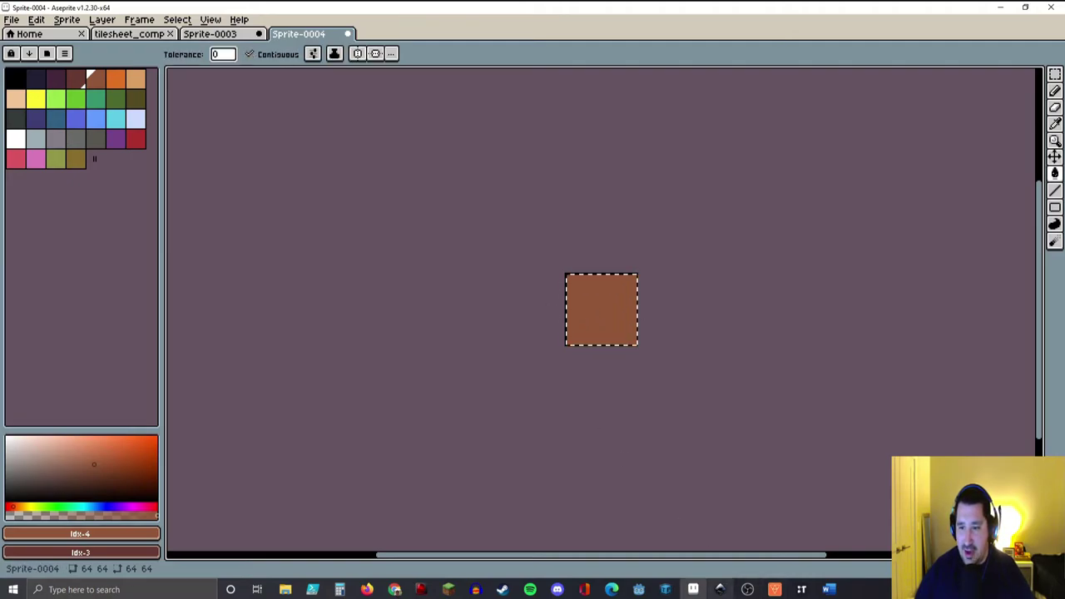
{"action": "left_click", "coordinate": [802, 590]}
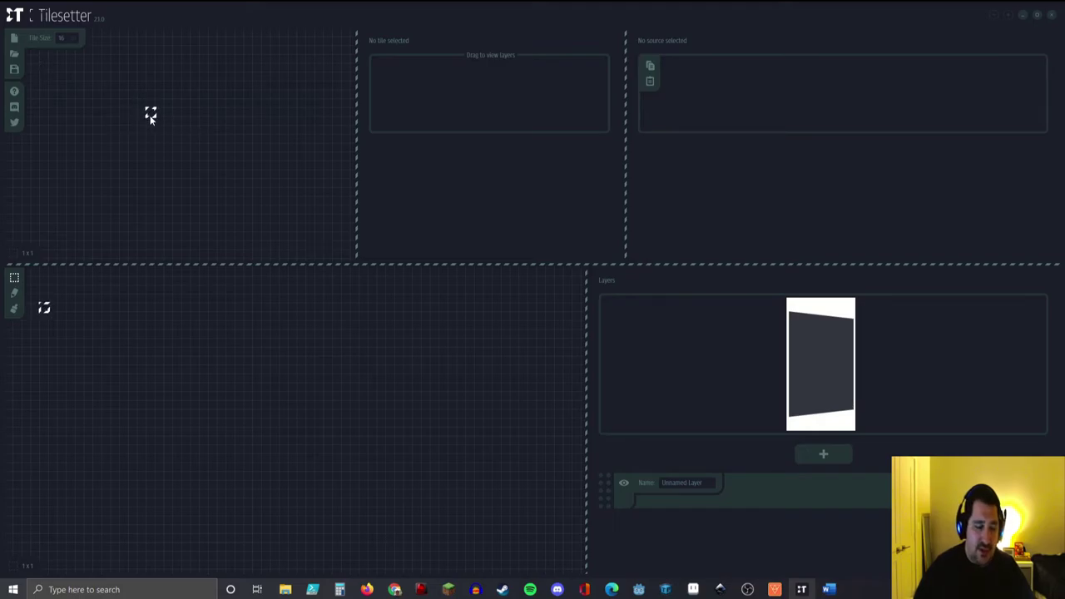
{"action": "key", "text": "ctrl+v"}
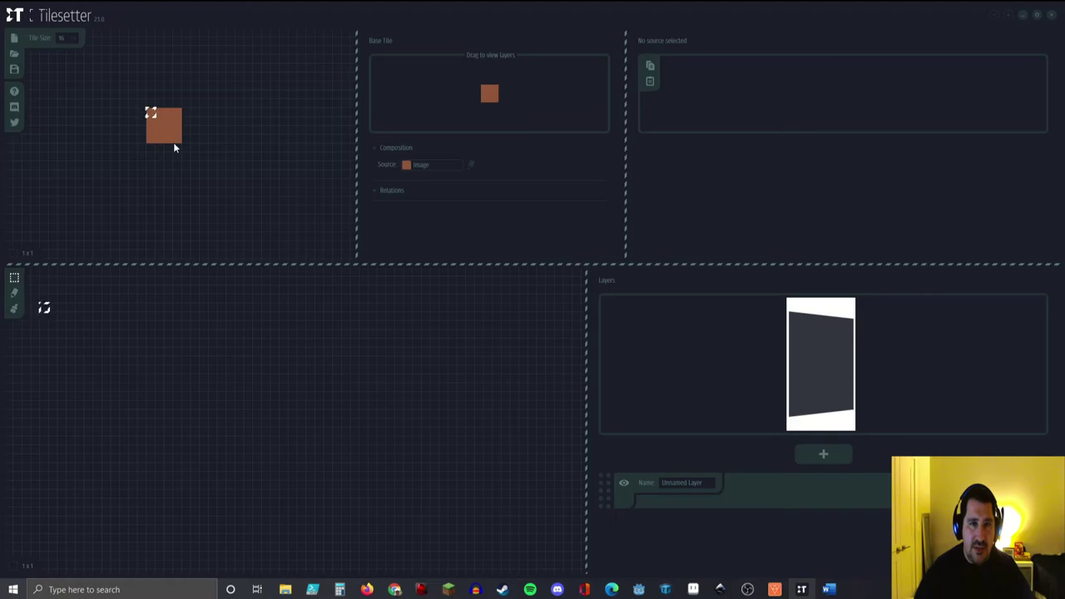
Step: Set the project's tile size to 64 and delete all the pasted brown tile fragments from the tileset grid
{"action": "left_click", "coordinate": [66, 37]}
{"action": "type", "text": "16"}
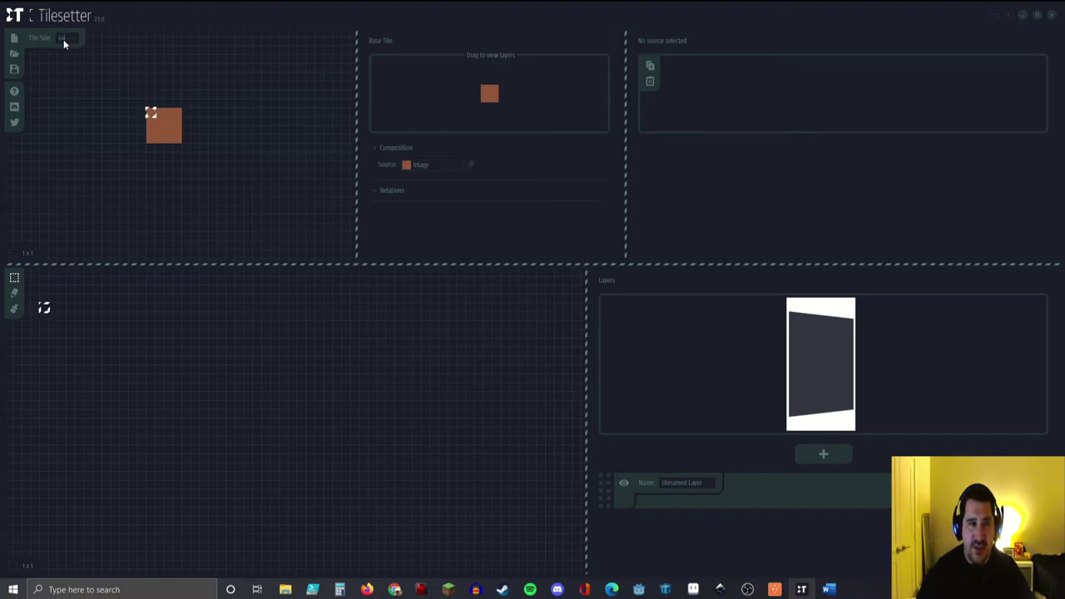
{"action": "key", "text": "Return"}
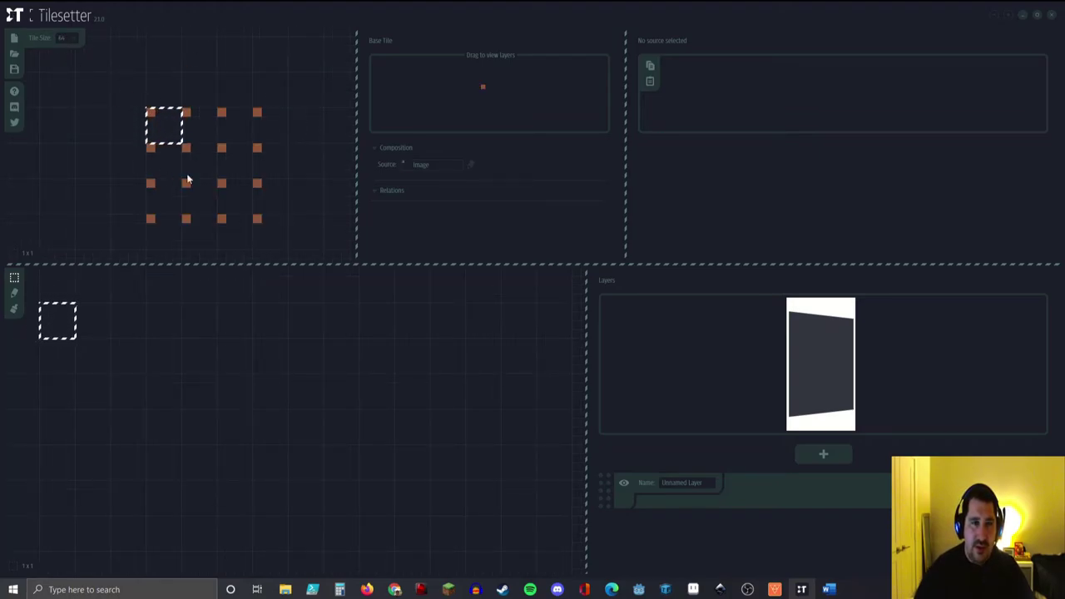
{"action": "left_click_drag", "start_coordinate": [138, 96], "coordinate": [261, 229]}
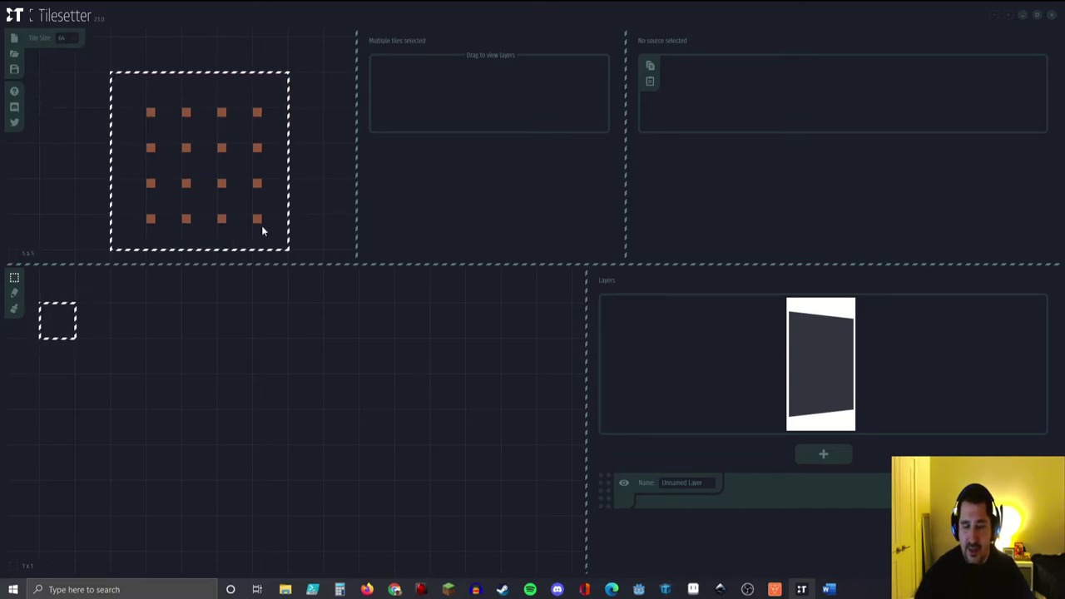
{"action": "left_click", "coordinate": [72, 129]}
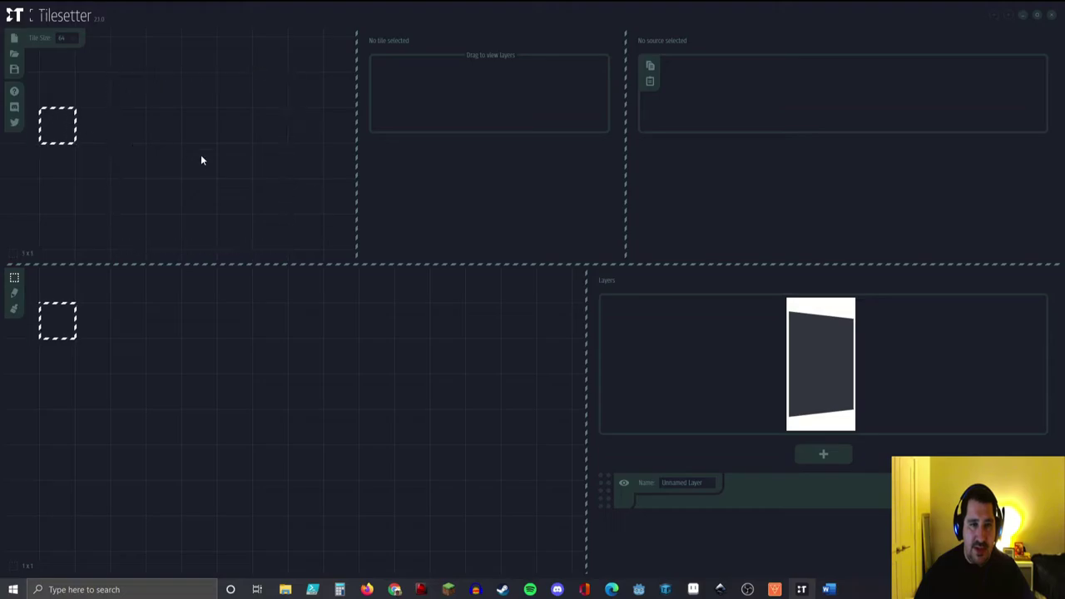
Step: Paste the copied brown square as a single base tile into an empty cell of the tileset grid and select it
{"action": "left_click", "coordinate": [143, 138]}
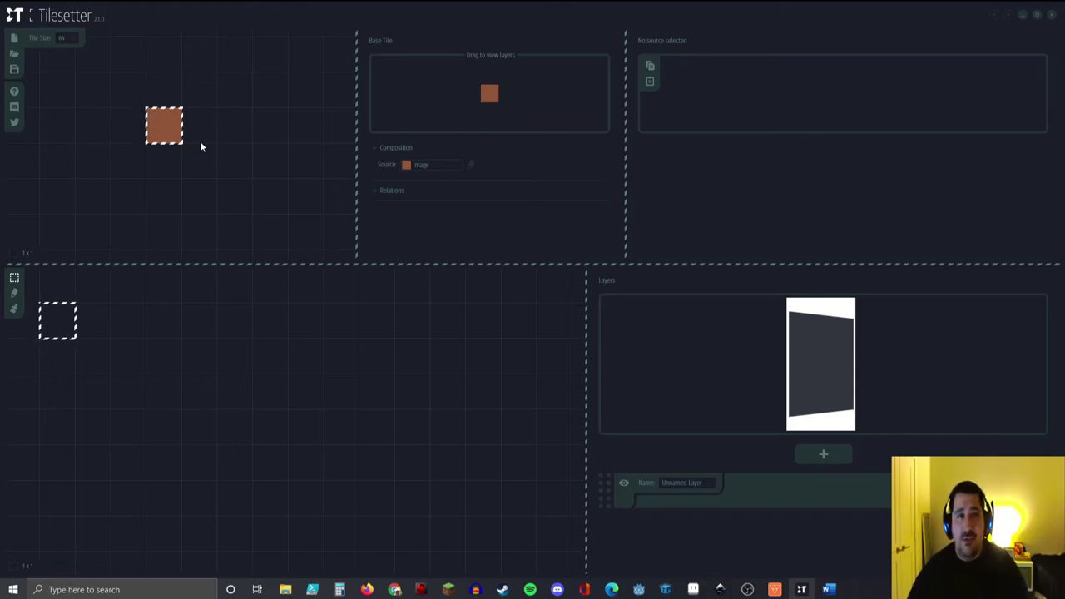
{"action": "left_click", "coordinate": [225, 162]}
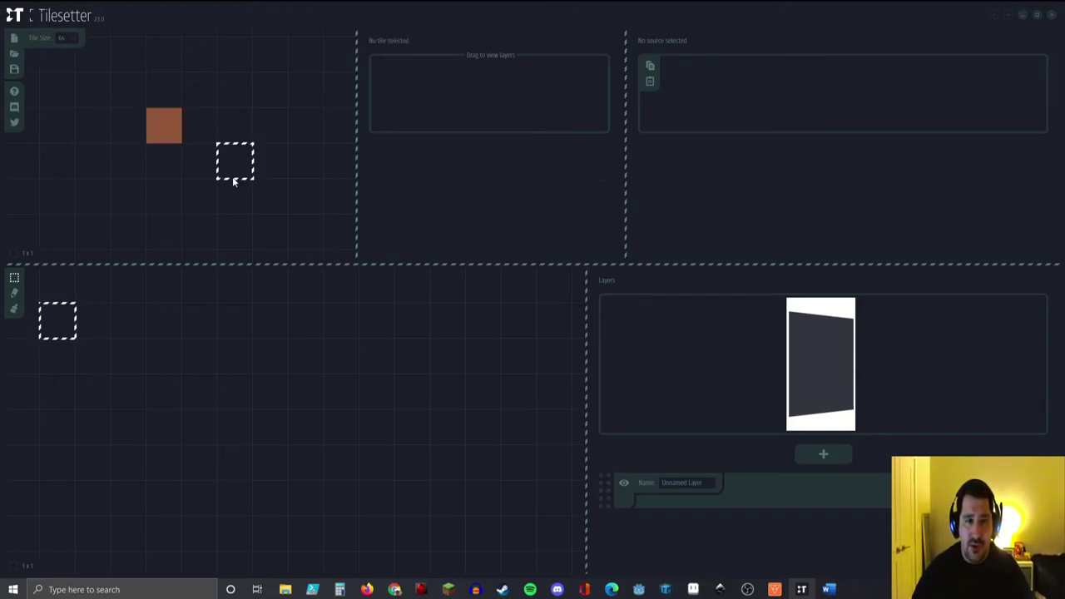
{"action": "left_click", "coordinate": [164, 124]}
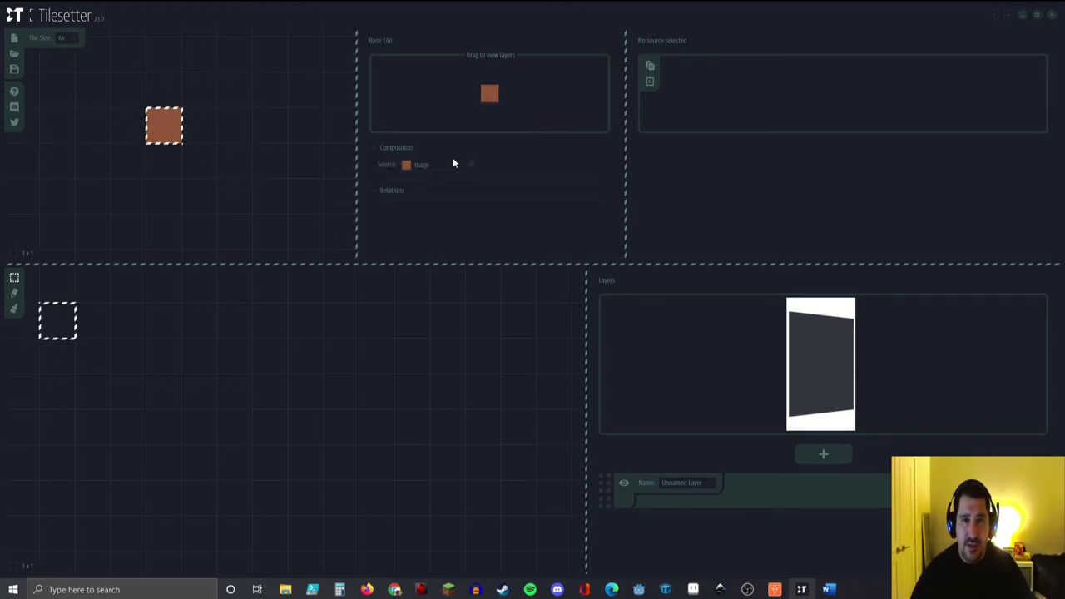
Step: Enlarge the tileset grid area in both height and width by moving its pane dividers
{"action": "left_click_drag", "start_coordinate": [360, 263], "coordinate": [388, 366]}
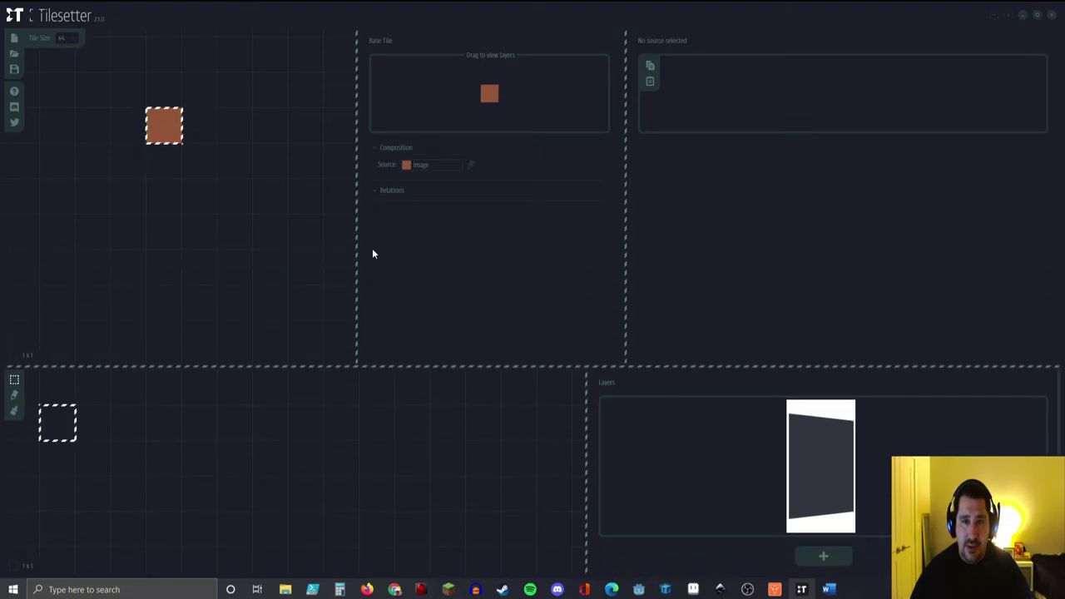
{"action": "left_click_drag", "start_coordinate": [354, 245], "coordinate": [499, 248]}
{"action": "left_click", "coordinate": [305, 231]}
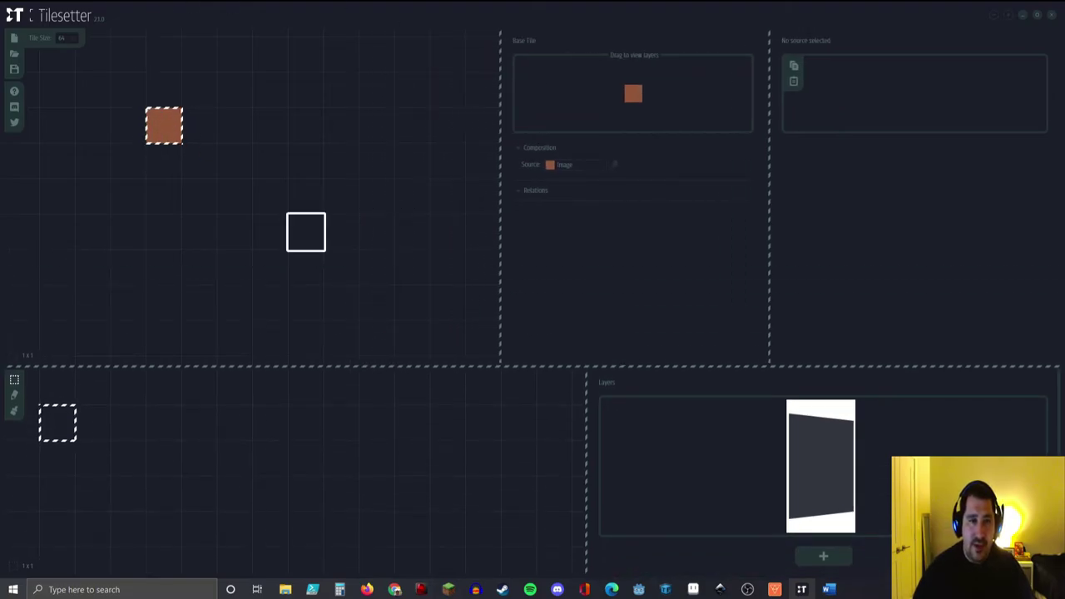
Step: Build blob borders from the brown base tile and bring the whole generated tileset into view
{"action": "left_click", "coordinate": [133, 158]}
{"action": "left_click", "coordinate": [161, 162]}
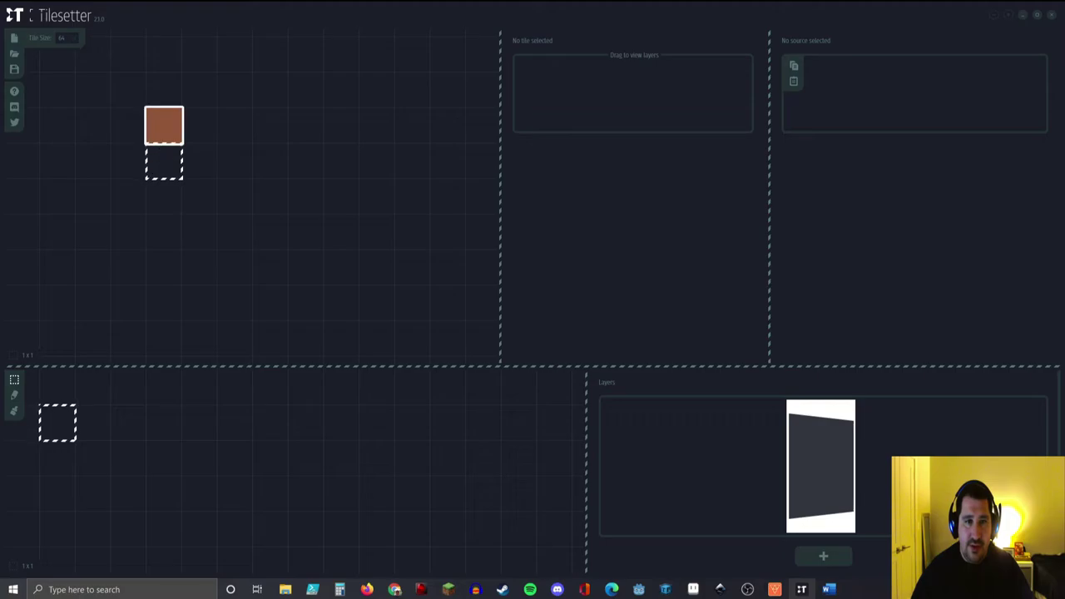
{"action": "left_click", "coordinate": [163, 125]}
{"action": "right_click", "coordinate": [168, 129]}
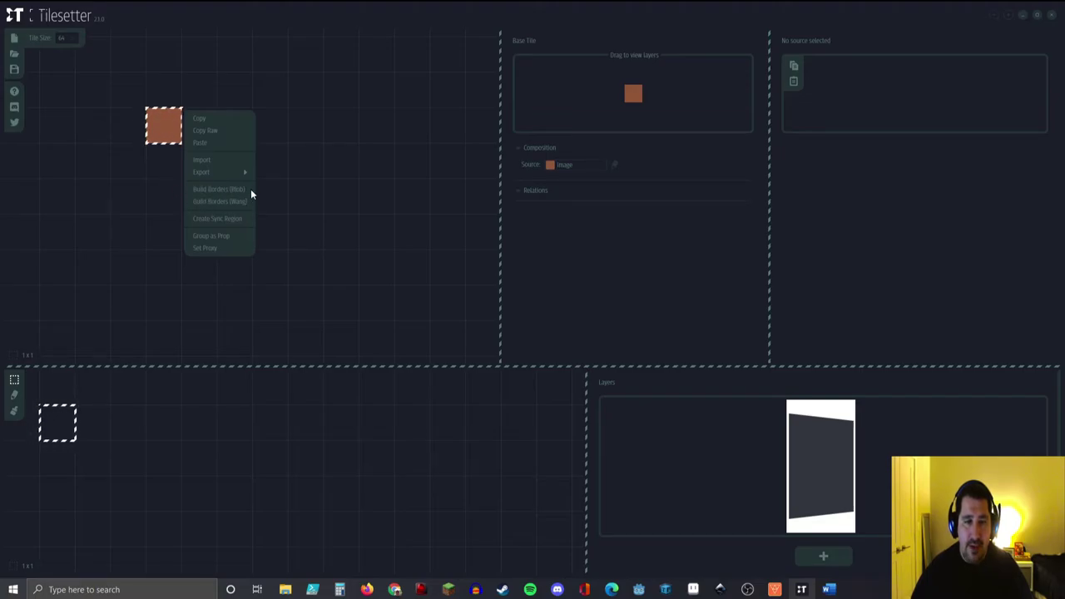
{"action": "left_click", "coordinate": [209, 190]}
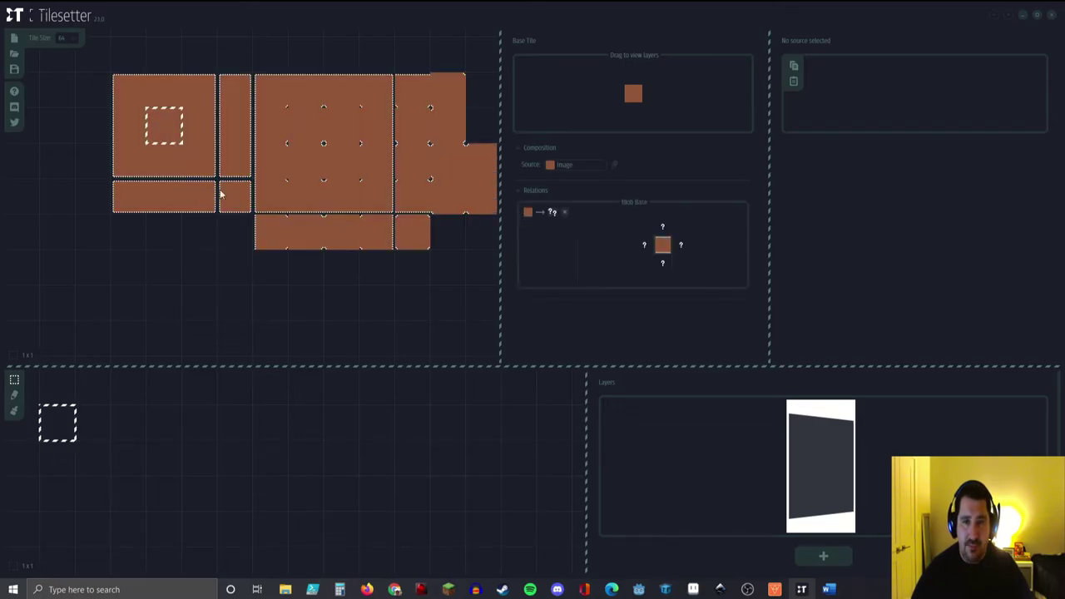
{"action": "middle_click_drag", "start_coordinate": [444, 143], "coordinate": [365, 148]}
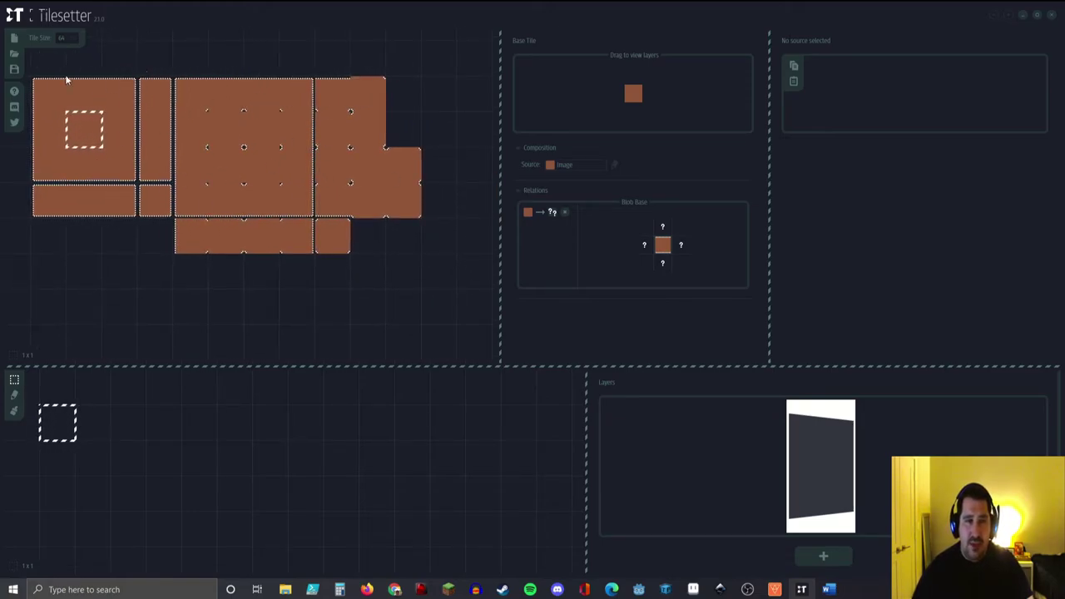
{"action": "mouse_move", "coordinate": [116, 171]}
{"action": "middle_mouse_down"}
{"action": "mouse_move", "coordinate": [130, 184]}
{"action": "mouse_move", "coordinate": [119, 179]}
{"action": "middle_mouse_up"}
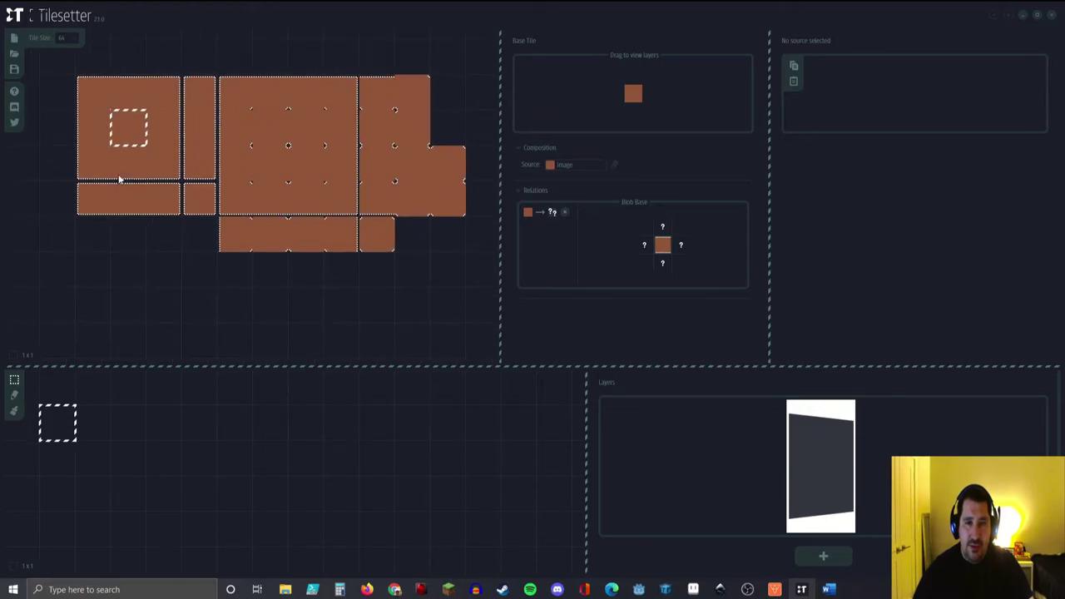
Step: Switch to the Godot Using TileMaps documentation in Firefox, find the autotile templates, and shrink the browser window over Tilesetter
{"action": "left_click", "coordinate": [368, 589]}
{"action": "scroll", "coordinate": [592, 386], "scroll_direction": "up", "scroll_amount": 15}
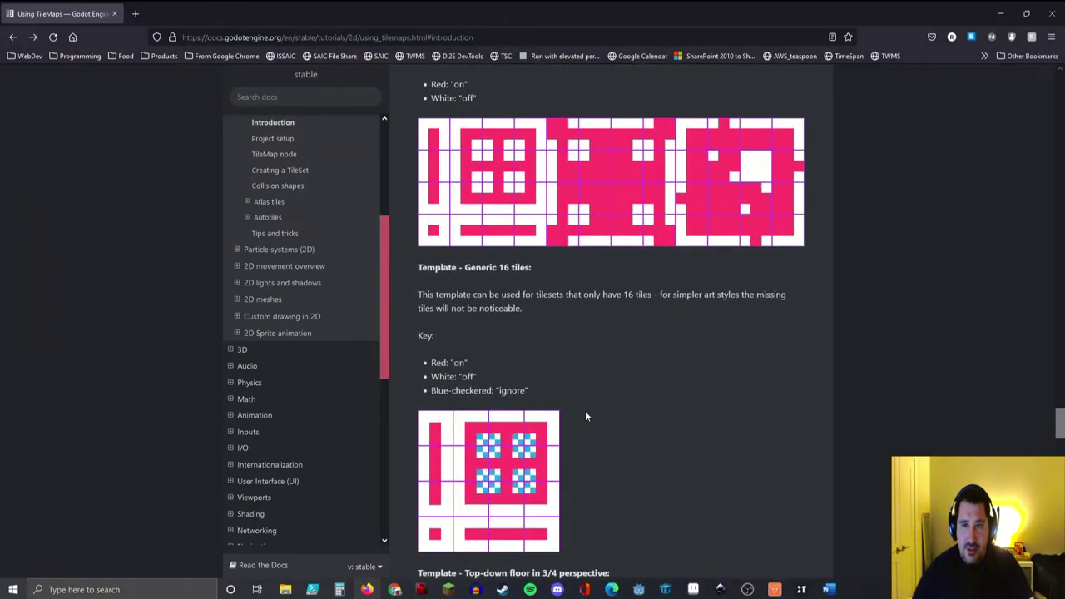
{"action": "scroll", "coordinate": [585, 412], "scroll_direction": "up", "scroll_amount": 4}
{"action": "scroll", "coordinate": [583, 407], "scroll_direction": "down", "scroll_amount": 4}
{"action": "scroll", "coordinate": [583, 410], "scroll_direction": "down", "scroll_amount": 5}
{"action": "scroll", "coordinate": [584, 410], "scroll_direction": "up", "scroll_amount": 1}
{"action": "left_click_drag", "start_coordinate": [473, 14], "coordinate": [325, 240]}
Step: Compare the generated blob layout with the documentation's 3/4 perspective floor and wall templates, then minimize the browser
{"action": "scroll", "coordinate": [426, 360], "scroll_direction": "down", "scroll_amount": 4}
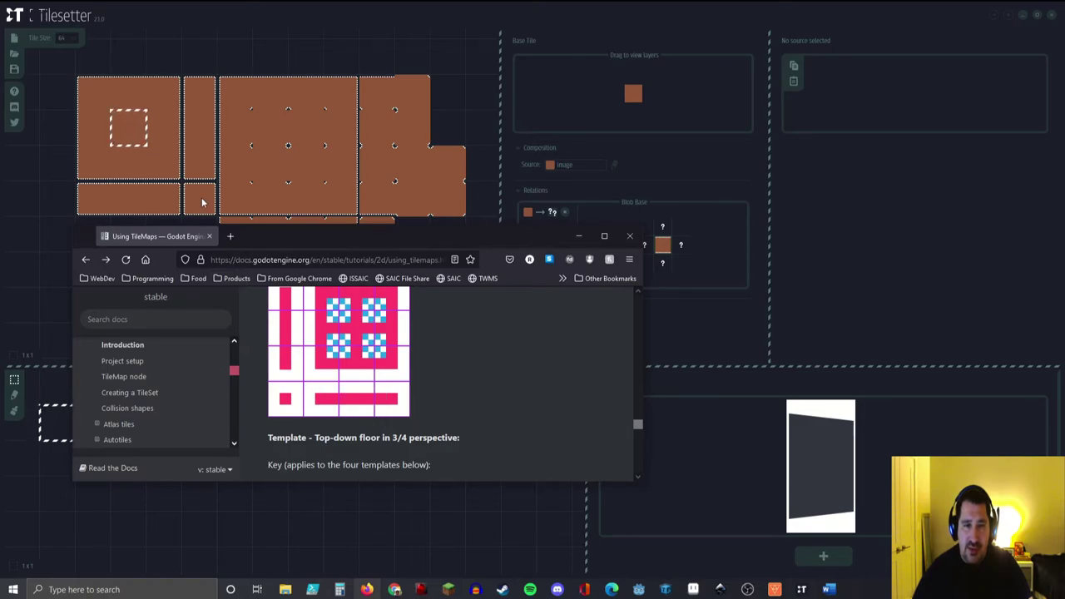
{"action": "scroll", "coordinate": [345, 379], "scroll_direction": "down", "scroll_amount": 5}
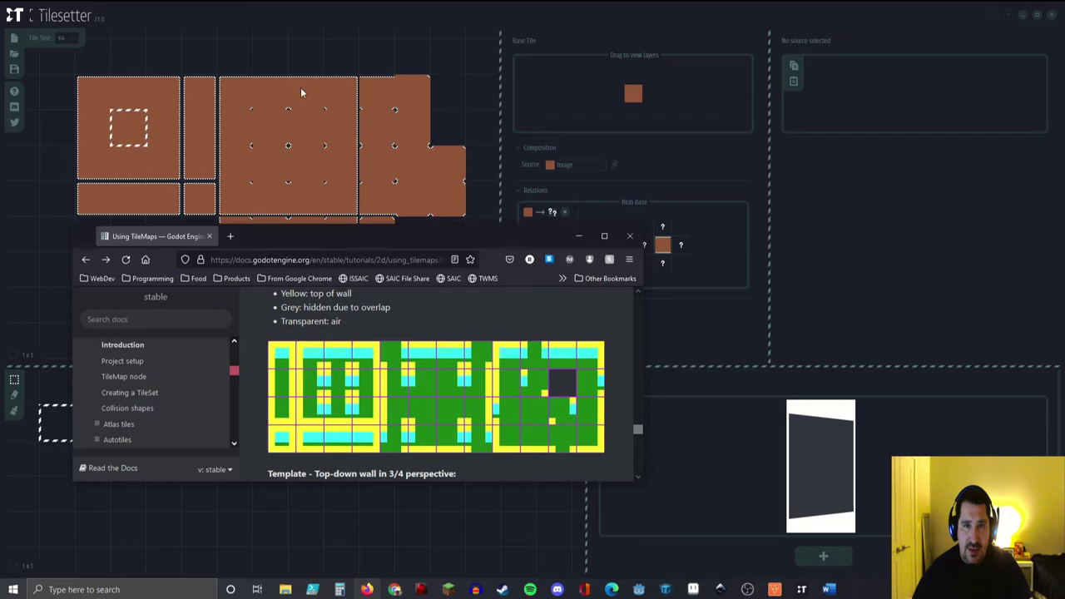
{"action": "scroll", "coordinate": [513, 390], "scroll_direction": "down", "scroll_amount": 5}
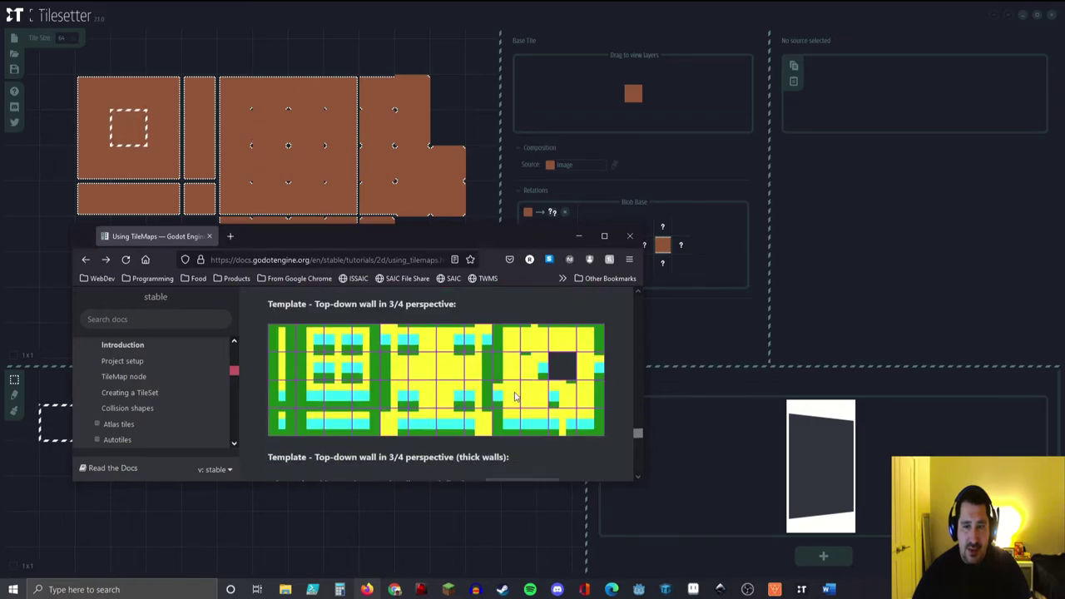
{"action": "scroll", "coordinate": [516, 396], "scroll_direction": "down", "scroll_amount": 2}
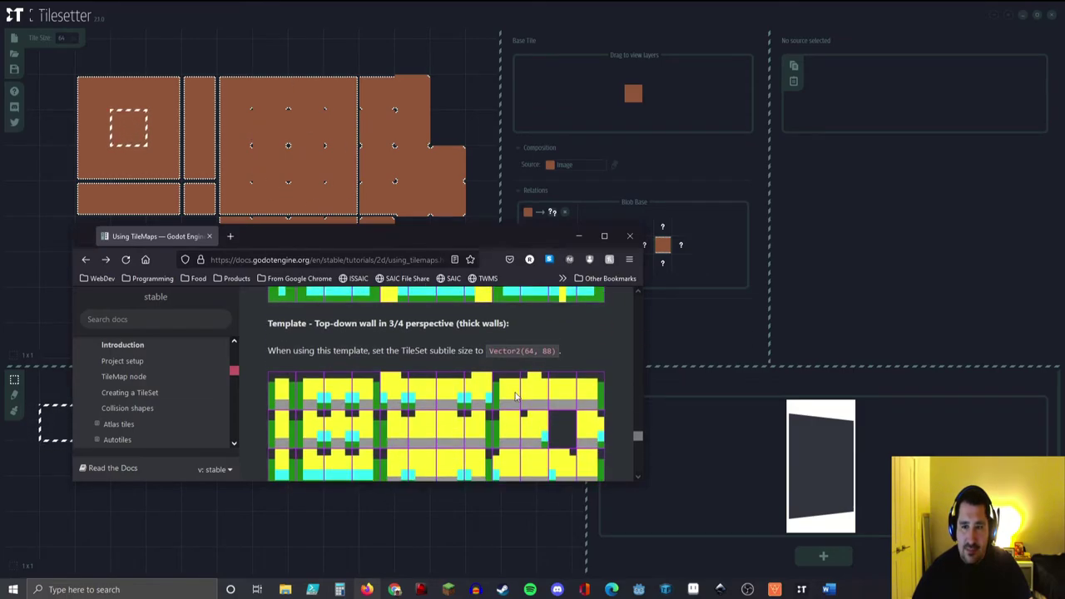
{"action": "scroll", "coordinate": [516, 400], "scroll_direction": "up", "scroll_amount": 3}
{"action": "scroll", "coordinate": [516, 400], "scroll_direction": "down", "scroll_amount": 1}
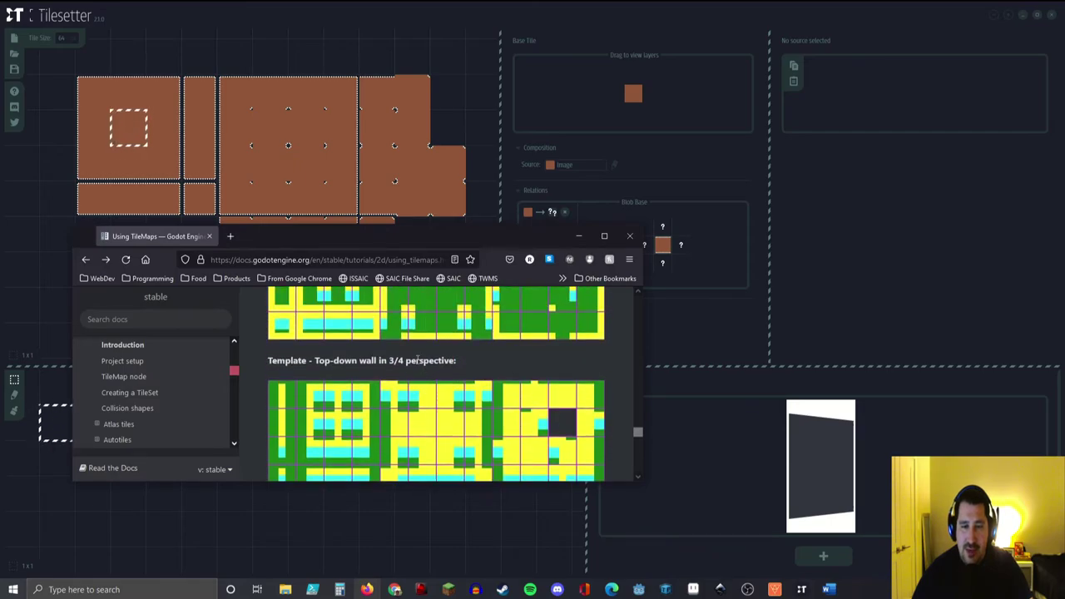
{"action": "scroll", "coordinate": [384, 384], "scroll_direction": "up", "scroll_amount": 4}
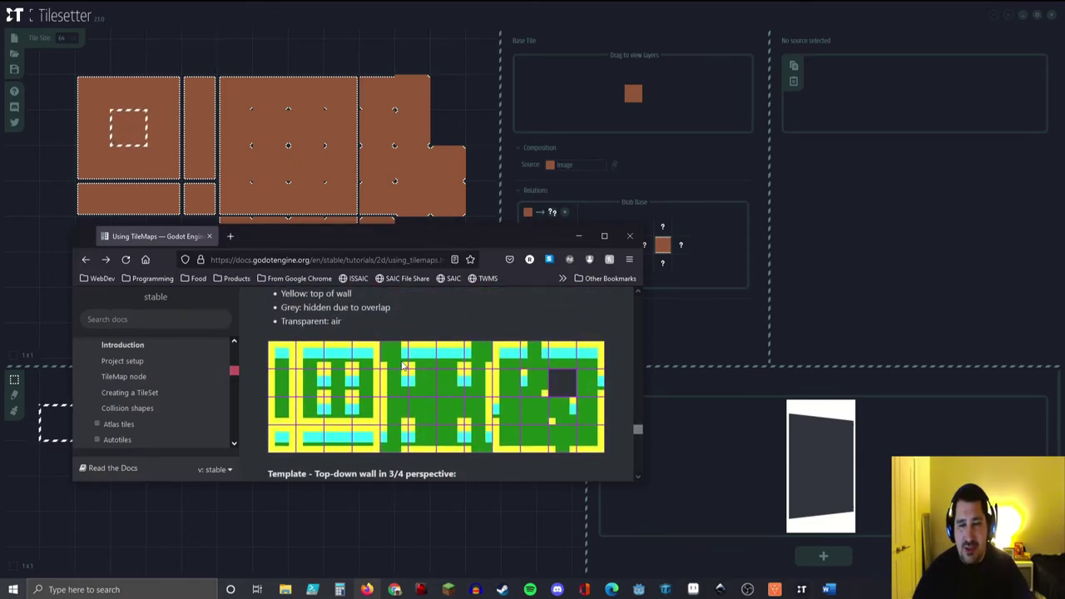
{"action": "left_click", "coordinate": [581, 237]}
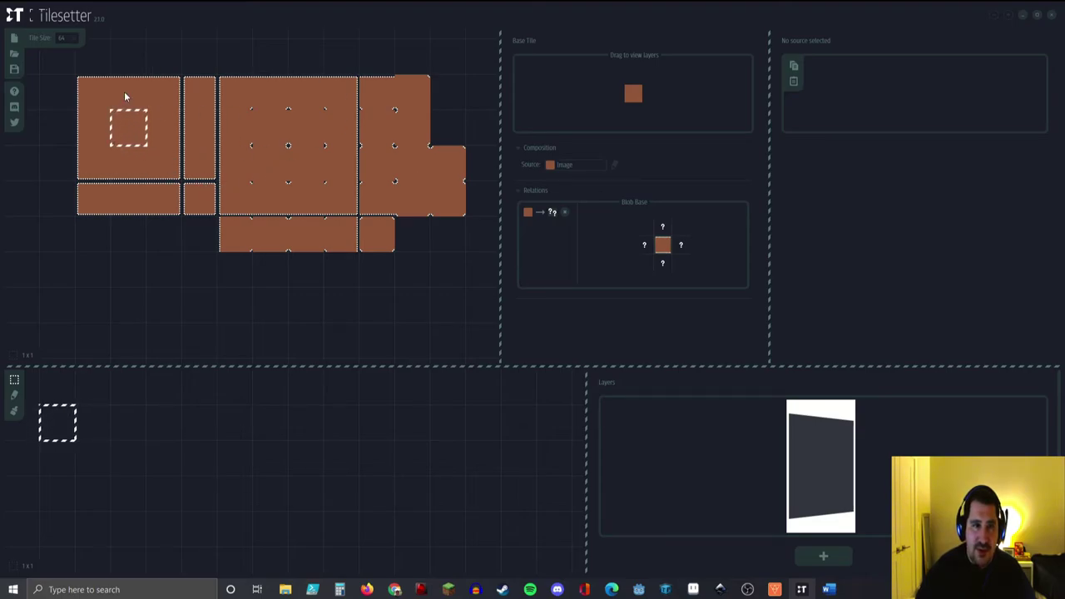
Step: Examine the dotted outline along the generated border tiles and the composition settings of the upper edge tile
{"action": "scroll", "coordinate": [125, 89], "scroll_direction": "up", "scroll_amount": 5}
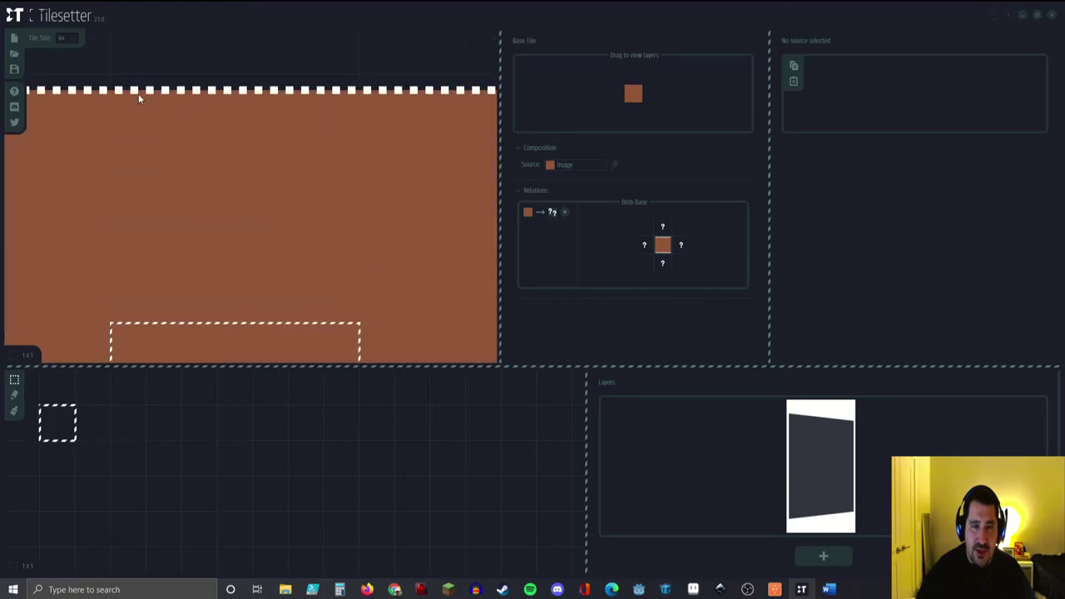
{"action": "scroll", "coordinate": [286, 285], "scroll_direction": "down", "scroll_amount": 3}
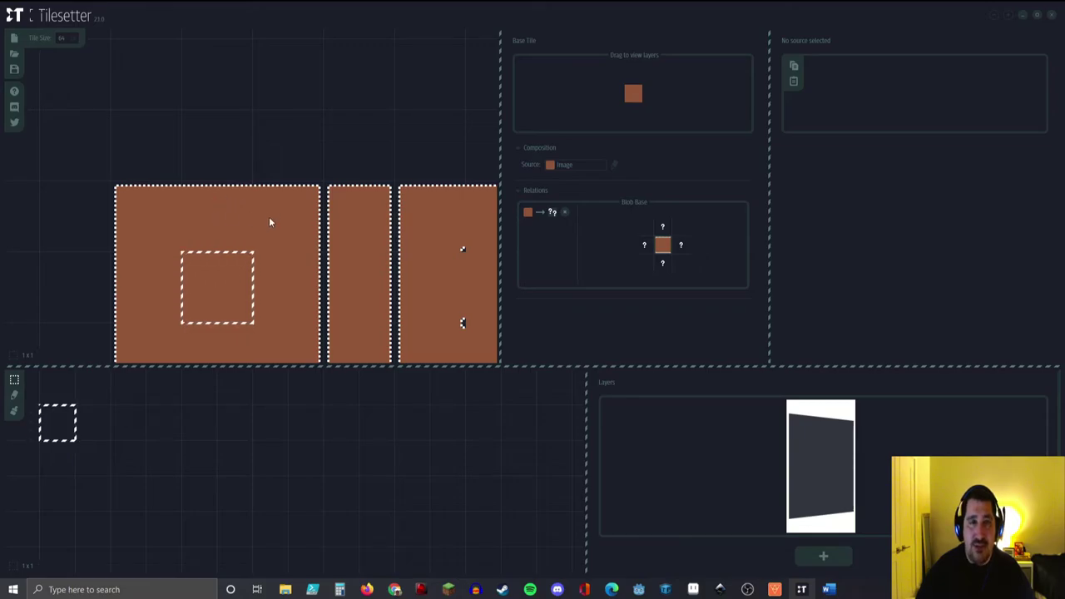
{"action": "left_click", "coordinate": [219, 214]}
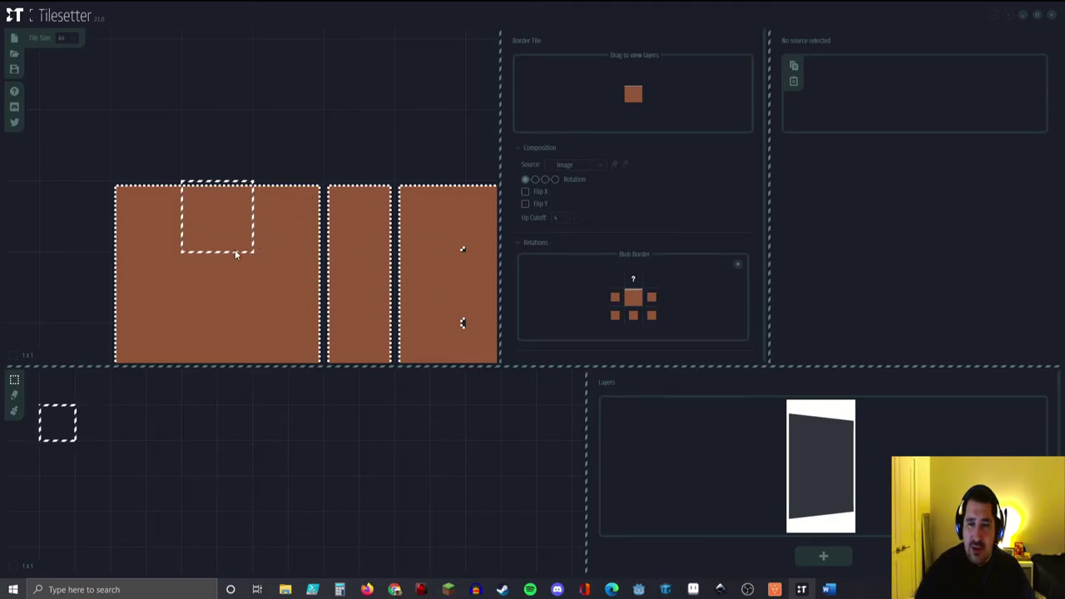
{"action": "left_click", "coordinate": [158, 202]}
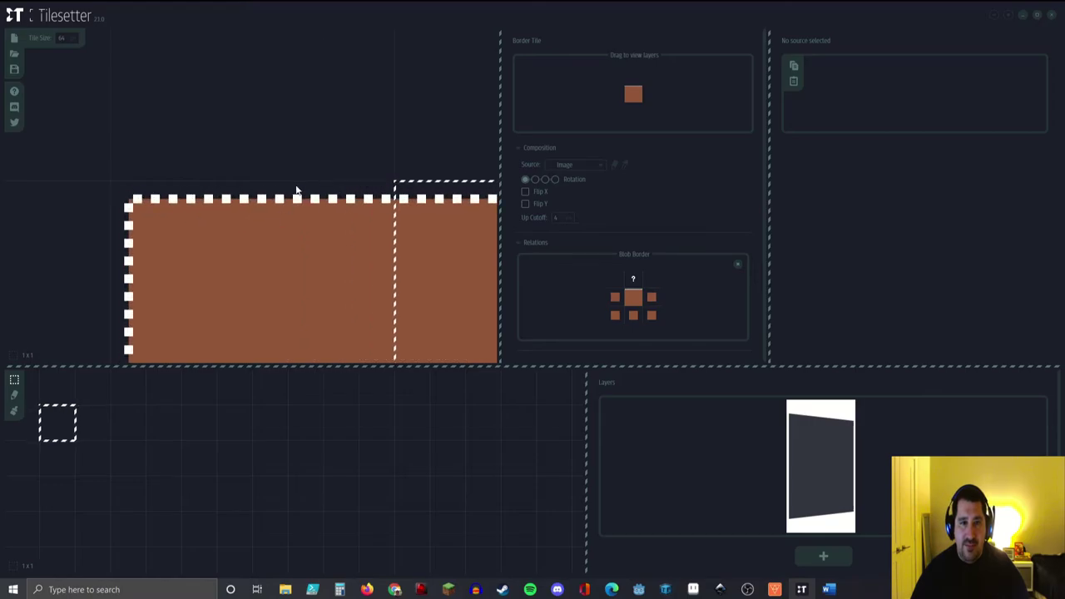
{"action": "left_click", "coordinate": [71, 37]}
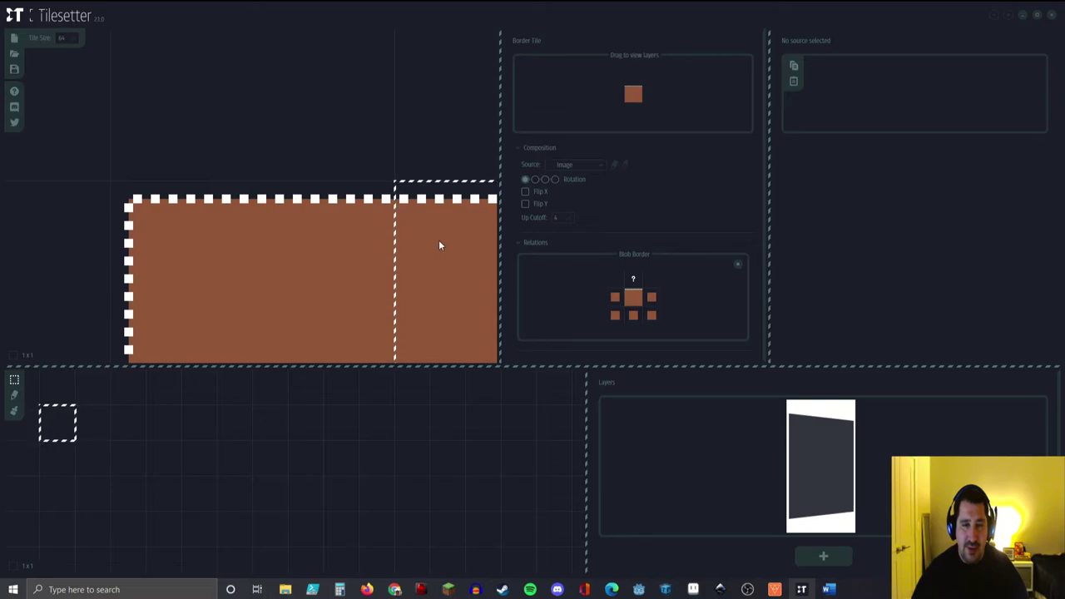
{"action": "scroll", "coordinate": [391, 249], "scroll_direction": "up", "scroll_amount": 3}
{"action": "scroll", "coordinate": [353, 256], "scroll_direction": "down", "scroll_amount": 1}
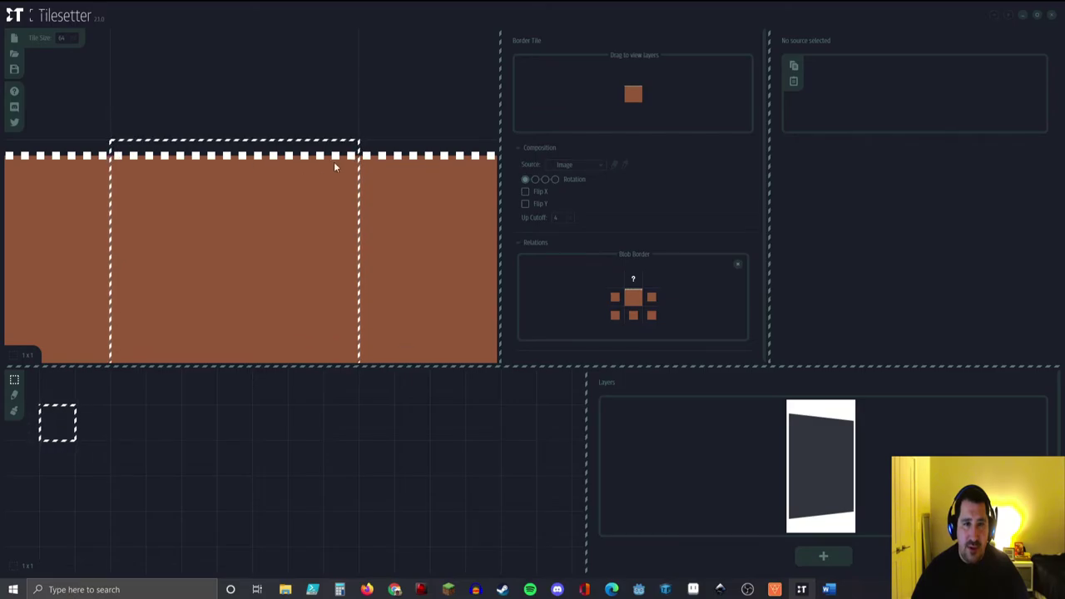
{"action": "scroll", "coordinate": [333, 162], "scroll_direction": "up", "scroll_amount": 1}
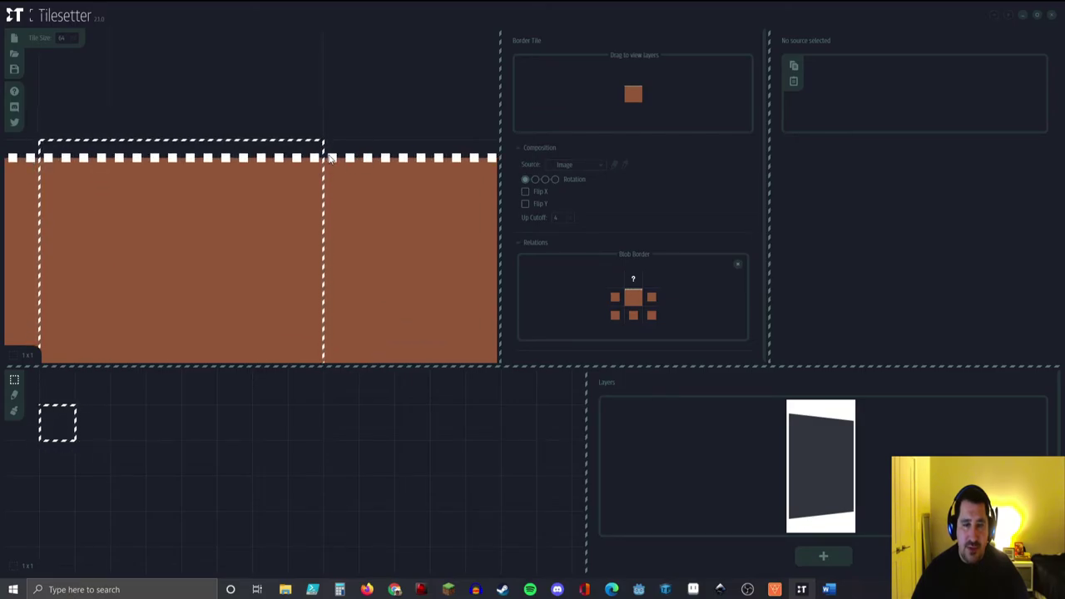
{"action": "scroll", "coordinate": [357, 161], "scroll_direction": "down", "scroll_amount": 1}
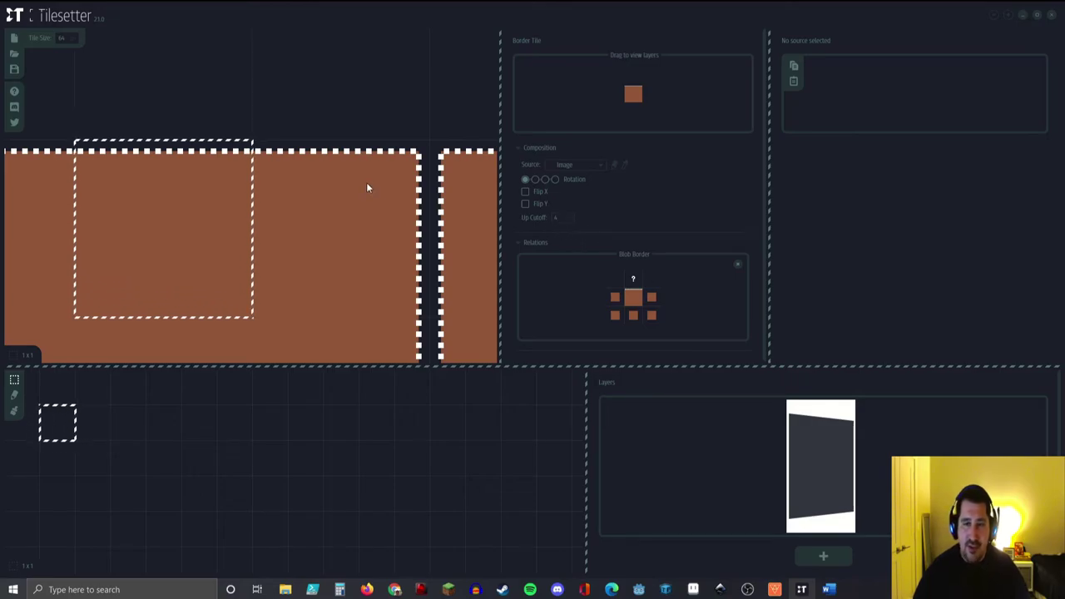
Step: Switch to Aseprite and delete the selected brown fill from the 64 px sprite, leaving the Rectangular Marquee tool active
{"action": "left_click", "coordinate": [694, 589]}
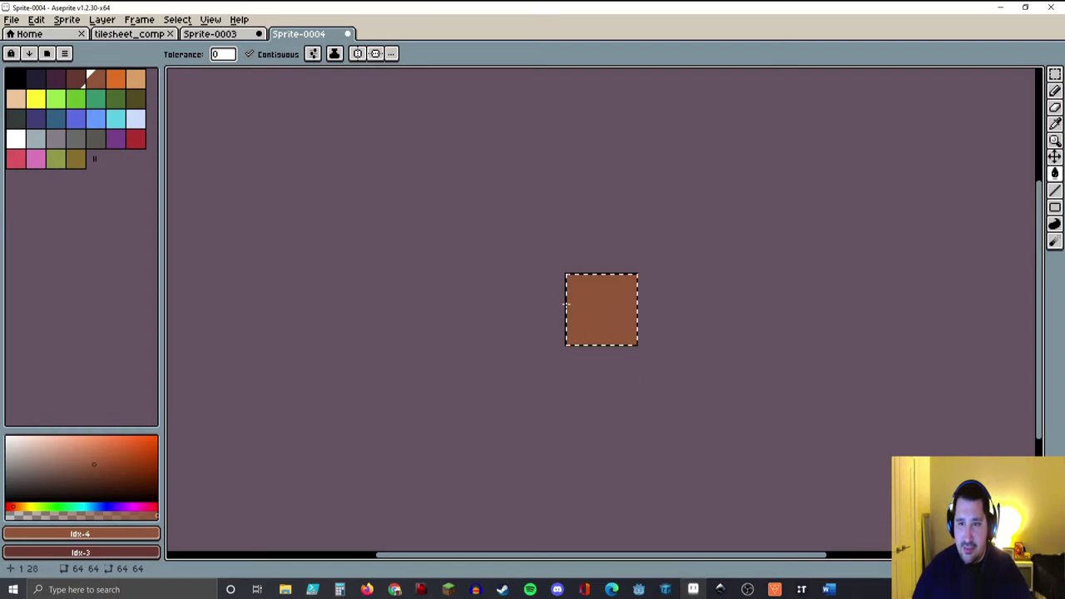
{"action": "key", "text": "Delete"}
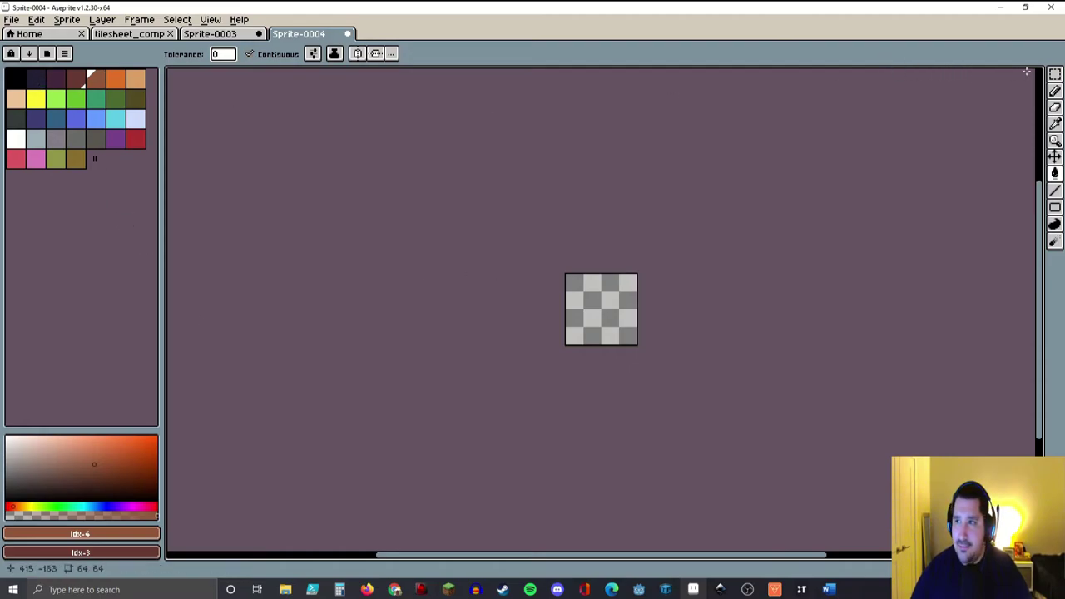
{"action": "left_click", "coordinate": [1056, 74]}
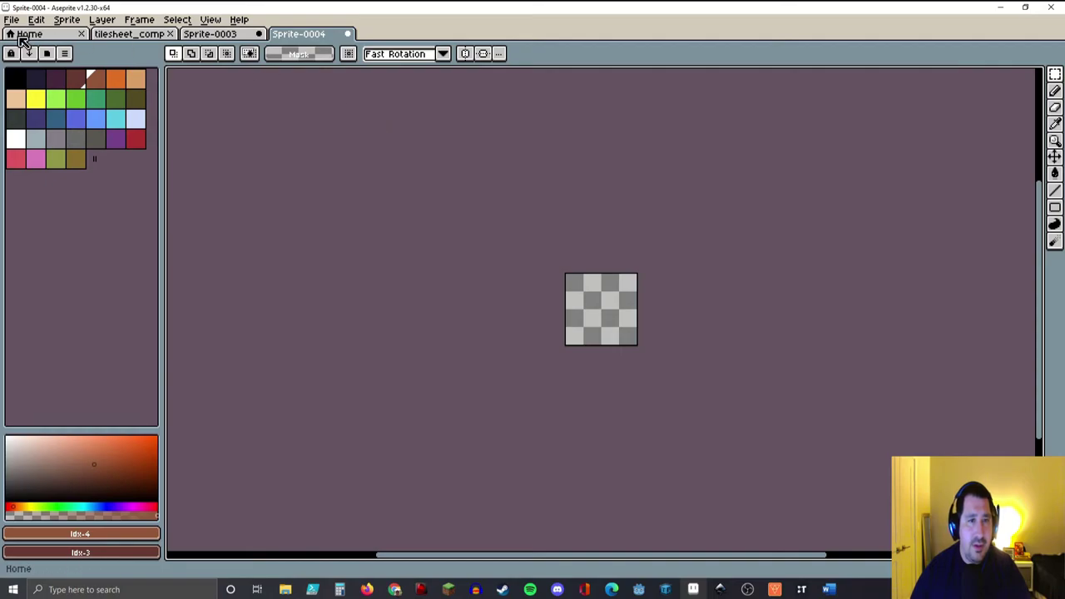
Step: Draw a light green vertical strip 2 px wide and about 11 px tall in the sprite's upper-left corner with the Pencil tool
{"action": "left_click", "coordinate": [57, 99]}
{"action": "scroll", "coordinate": [735, 269], "scroll_direction": "up", "scroll_amount": 5}
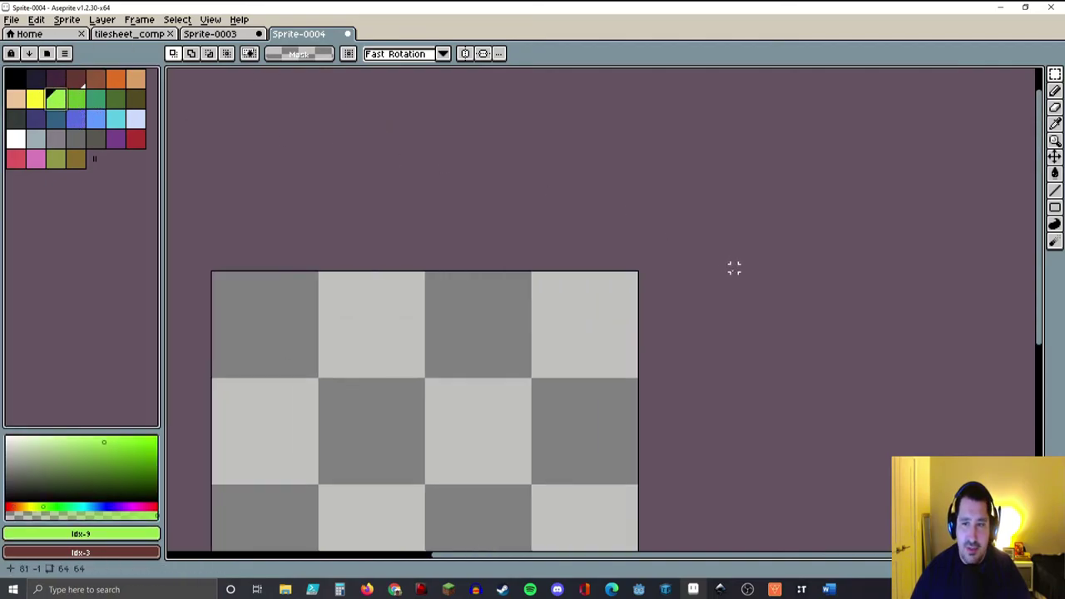
{"action": "middle_click_drag", "start_coordinate": [367, 346], "coordinate": [561, 301]}
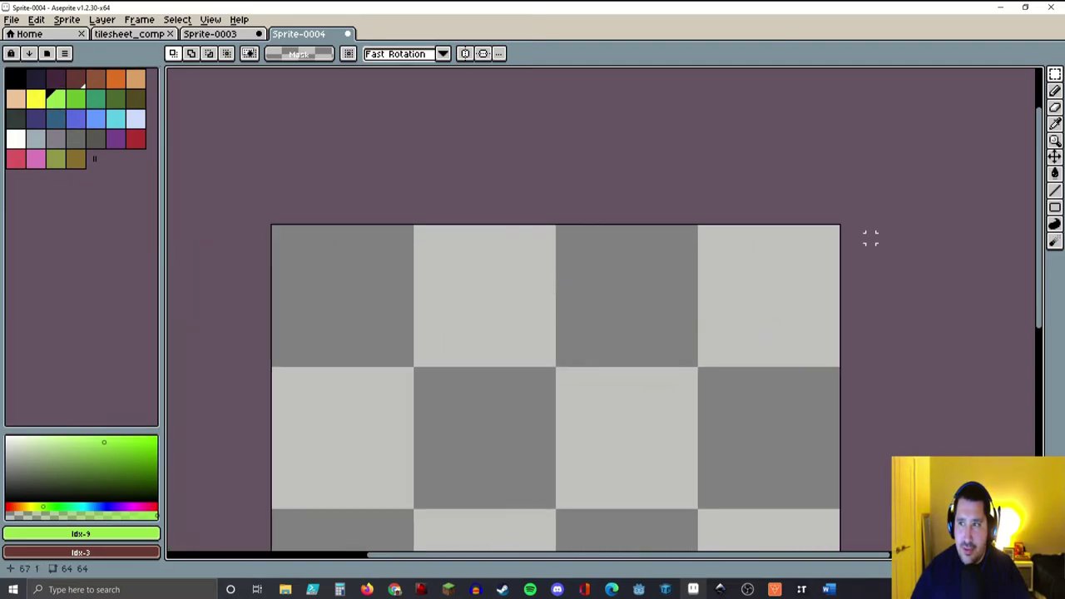
{"action": "left_click", "coordinate": [1055, 90]}
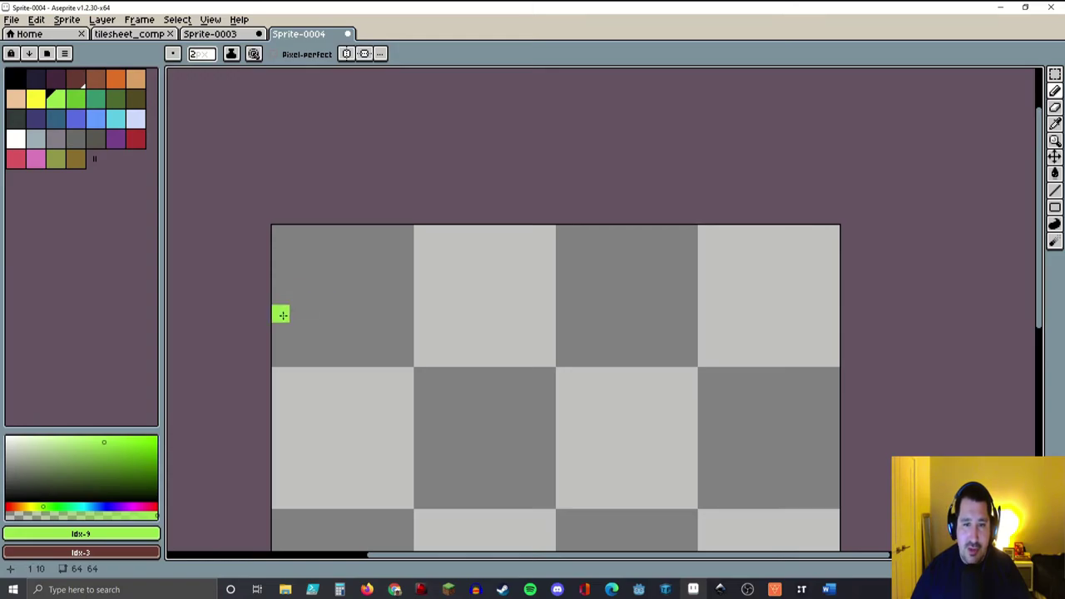
{"action": "left_click_drag", "start_coordinate": [282, 314], "coordinate": [288, 238]}
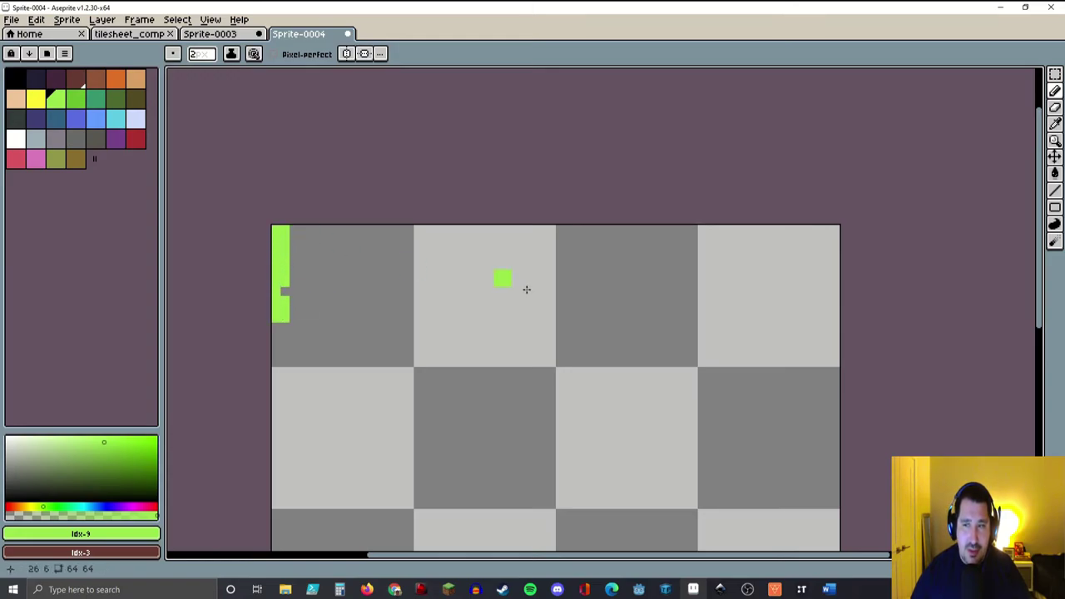
Step: Draw a filled light green rectangle about 9 px tall across the sprite's full upper edge and erase the strip remnant below it
{"action": "mouse_move", "coordinate": [1058, 211]}
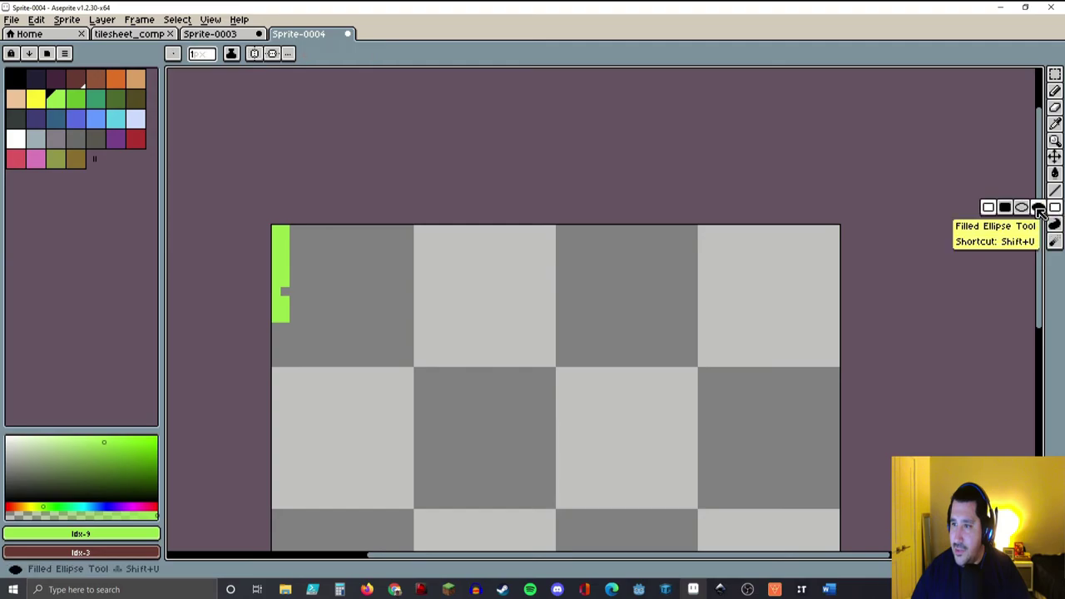
{"action": "left_click", "coordinate": [1006, 207]}
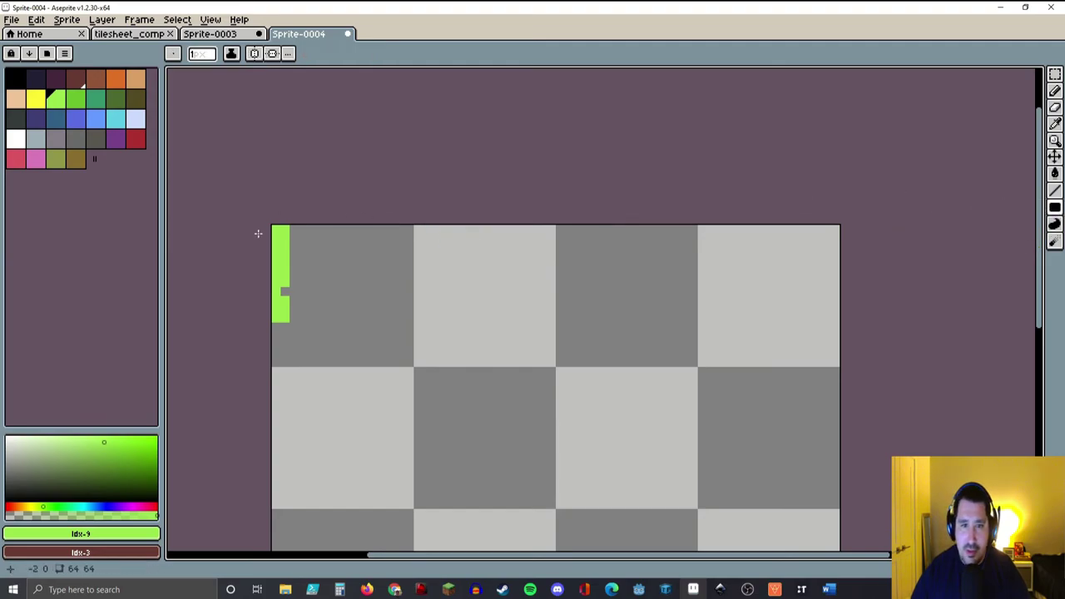
{"action": "left_click_drag", "start_coordinate": [278, 231], "coordinate": [833, 304]}
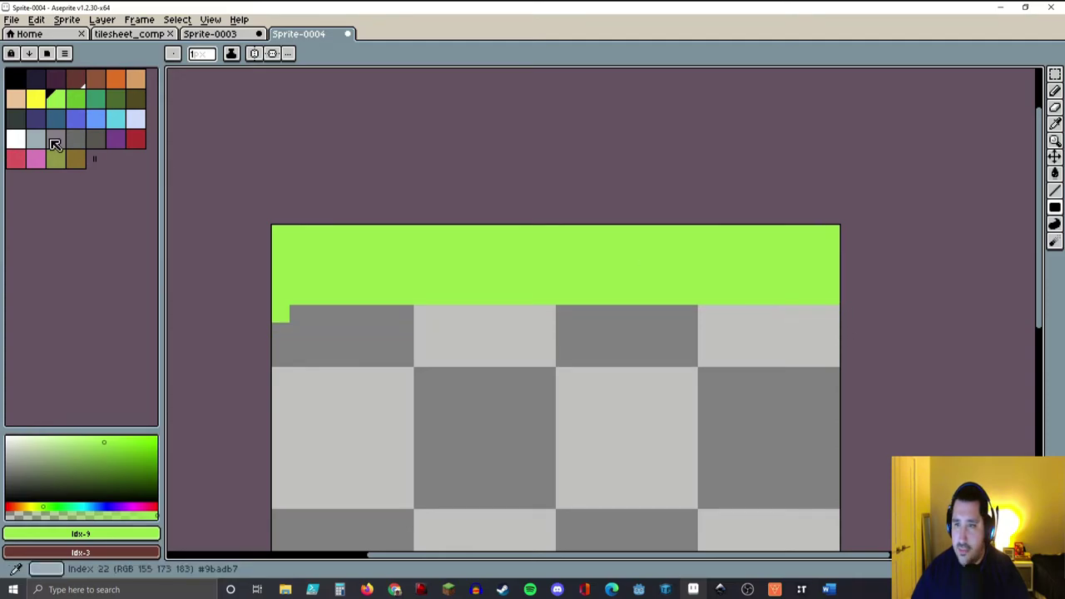
{"action": "left_click", "coordinate": [1055, 107]}
{"action": "left_click_drag", "start_coordinate": [266, 318], "coordinate": [285, 327]}
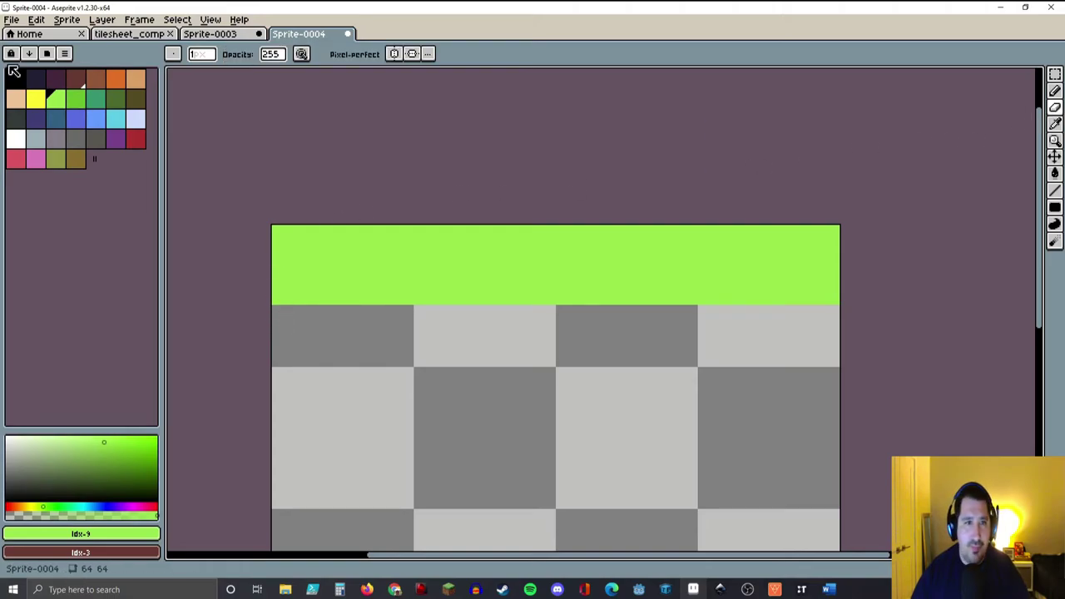
Step: Paint darker green (index 10) vine-like strokes with the 2 px Pencil tool over the light green band, hanging below its lower edge
{"action": "left_click", "coordinate": [75, 98]}
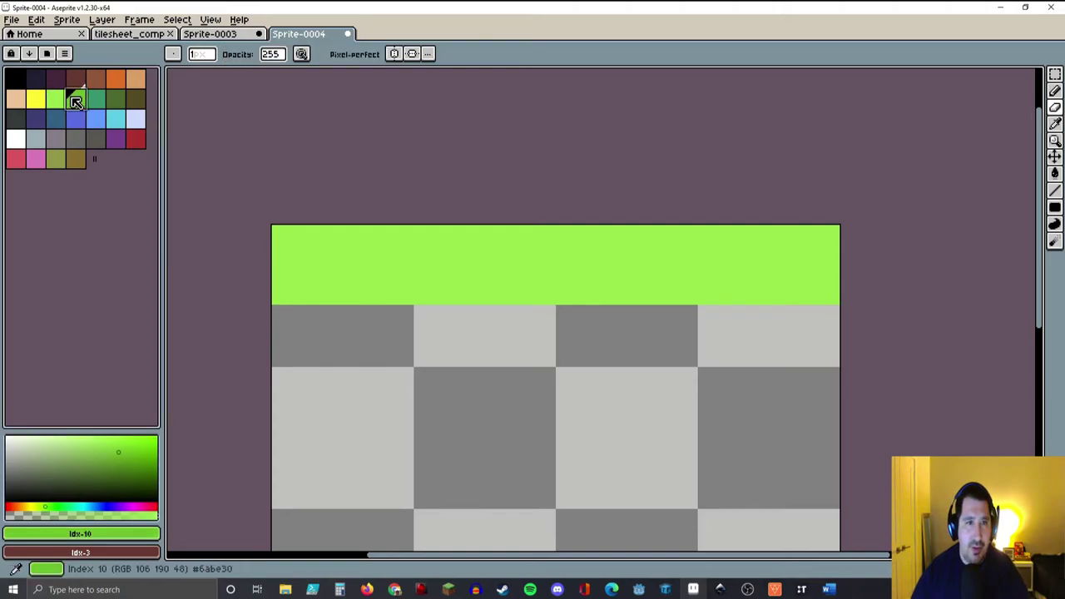
{"action": "left_click", "coordinate": [1056, 90]}
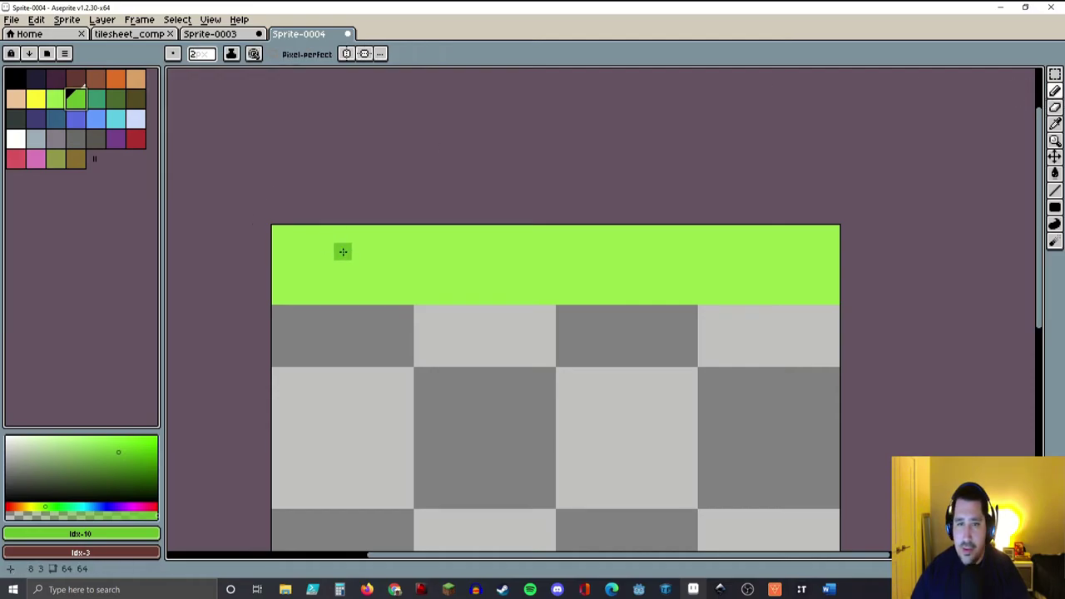
{"action": "mouse_move", "coordinate": [368, 231]}
{"action": "left_mouse_down"}
{"action": "mouse_move", "coordinate": [331, 246]}
{"action": "mouse_move", "coordinate": [397, 285]}
{"action": "mouse_move", "coordinate": [349, 298]}
{"action": "left_mouse_up"}
{"action": "mouse_move", "coordinate": [512, 243]}
{"action": "left_mouse_down"}
{"action": "mouse_move", "coordinate": [460, 267]}
{"action": "mouse_move", "coordinate": [528, 330]}
{"action": "left_mouse_up"}
{"action": "mouse_move", "coordinate": [662, 248]}
{"action": "left_mouse_down"}
{"action": "mouse_move", "coordinate": [692, 308]}
{"action": "mouse_move", "coordinate": [646, 351]}
{"action": "left_mouse_up"}
{"action": "mouse_move", "coordinate": [816, 253]}
{"action": "left_mouse_down"}
{"action": "mouse_move", "coordinate": [749, 246]}
{"action": "mouse_move", "coordinate": [749, 273]}
{"action": "mouse_move", "coordinate": [712, 307]}
{"action": "mouse_move", "coordinate": [716, 353]}
{"action": "left_mouse_up"}
{"action": "mouse_move", "coordinate": [804, 274]}
{"action": "left_mouse_down"}
{"action": "mouse_move", "coordinate": [785, 335]}
{"action": "mouse_move", "coordinate": [764, 342]}
{"action": "left_mouse_up"}
{"action": "mouse_move", "coordinate": [592, 277]}
{"action": "left_mouse_down"}
{"action": "mouse_move", "coordinate": [535, 290]}
{"action": "mouse_move", "coordinate": [424, 343]}
{"action": "left_mouse_up"}
{"action": "mouse_move", "coordinate": [440, 283]}
{"action": "left_mouse_down"}
{"action": "mouse_move", "coordinate": [369, 314]}
{"action": "mouse_move", "coordinate": [357, 341]}
{"action": "mouse_move", "coordinate": [326, 347]}
{"action": "mouse_move", "coordinate": [300, 341]}
{"action": "left_mouse_up"}
{"action": "mouse_move", "coordinate": [306, 282]}
{"action": "left_mouse_down"}
{"action": "mouse_move", "coordinate": [283, 321]}
{"action": "mouse_move", "coordinate": [287, 350]}
{"action": "left_mouse_up"}
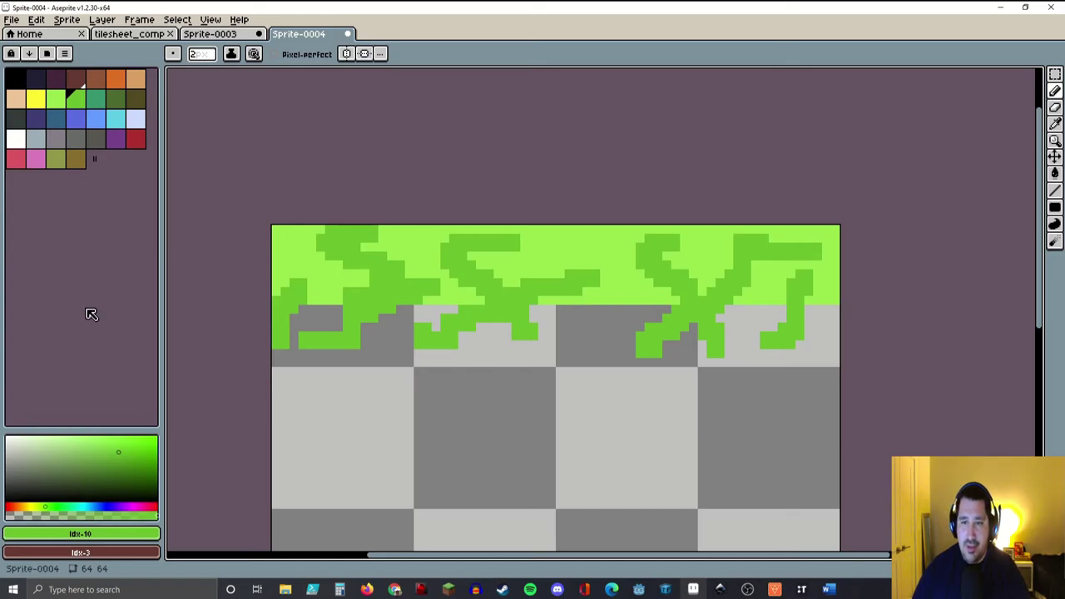
Step: Copy the whole green border sprite and paste it in Tilesetter as a new tile in an empty cell beside the brown blob set
{"action": "key", "text": "ctrl+a"}
{"action": "key", "text": "b"}
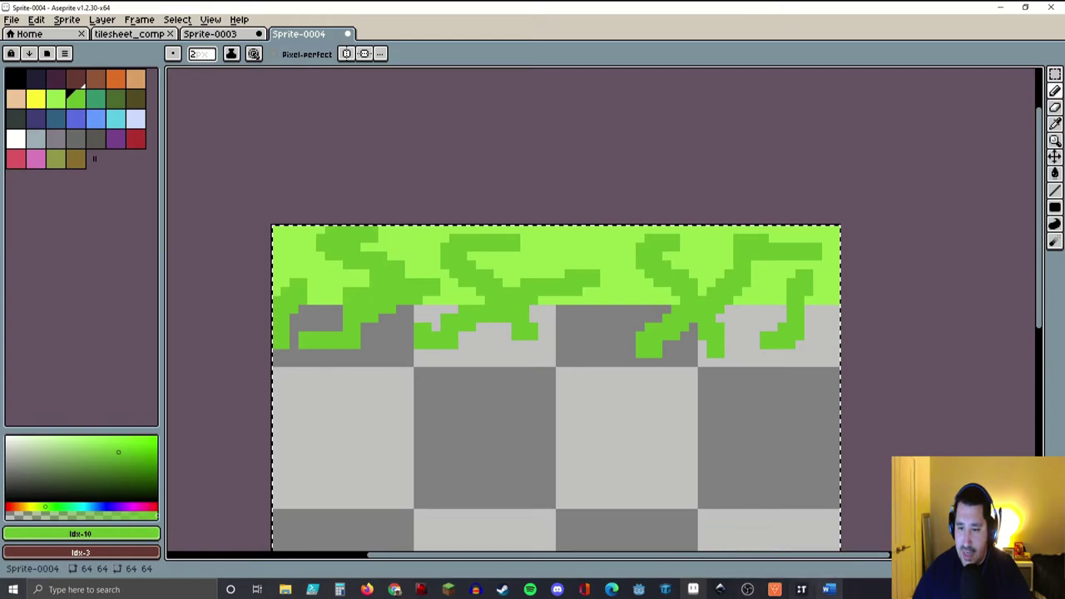
{"action": "left_click", "coordinate": [802, 589]}
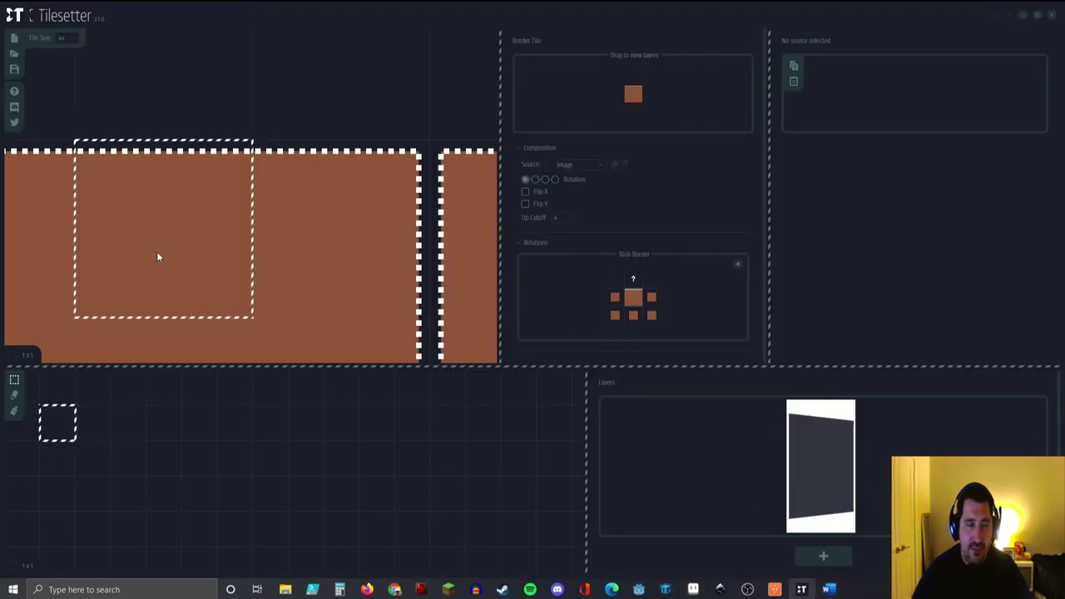
{"action": "scroll", "coordinate": [160, 250], "scroll_direction": "down", "scroll_amount": 5}
{"action": "middle_click_drag", "start_coordinate": [131, 268], "coordinate": [281, 272]}
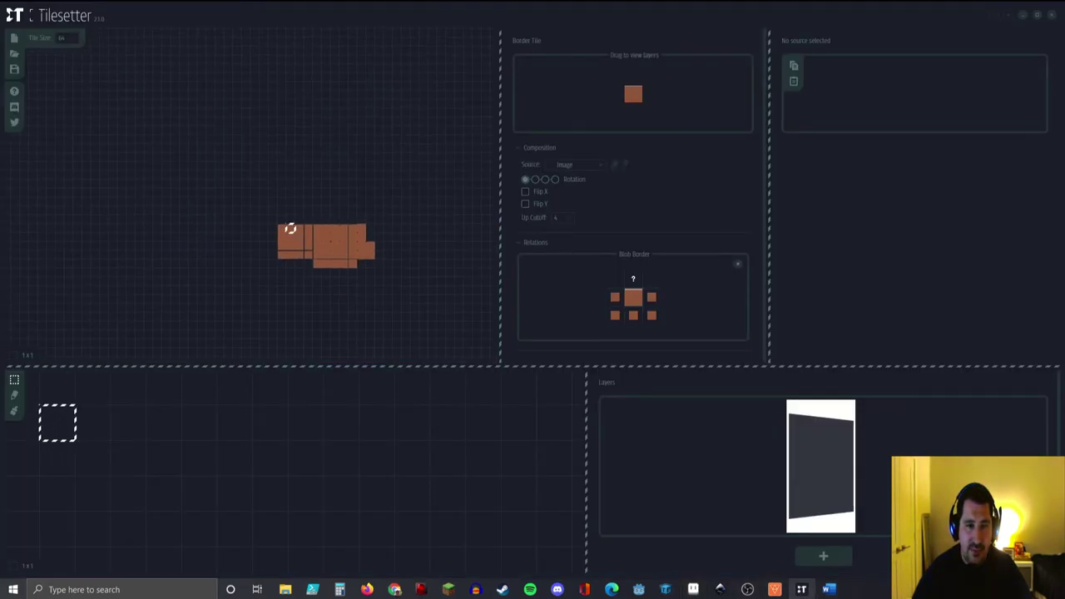
{"action": "scroll", "coordinate": [268, 246], "scroll_direction": "up", "scroll_amount": 4}
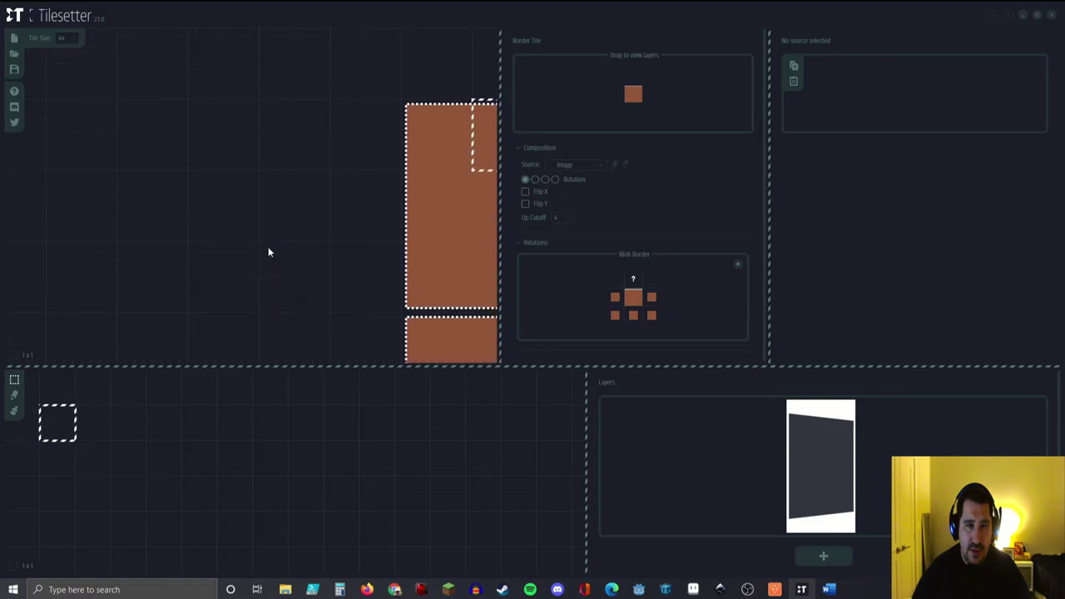
{"action": "left_click", "coordinate": [191, 225]}
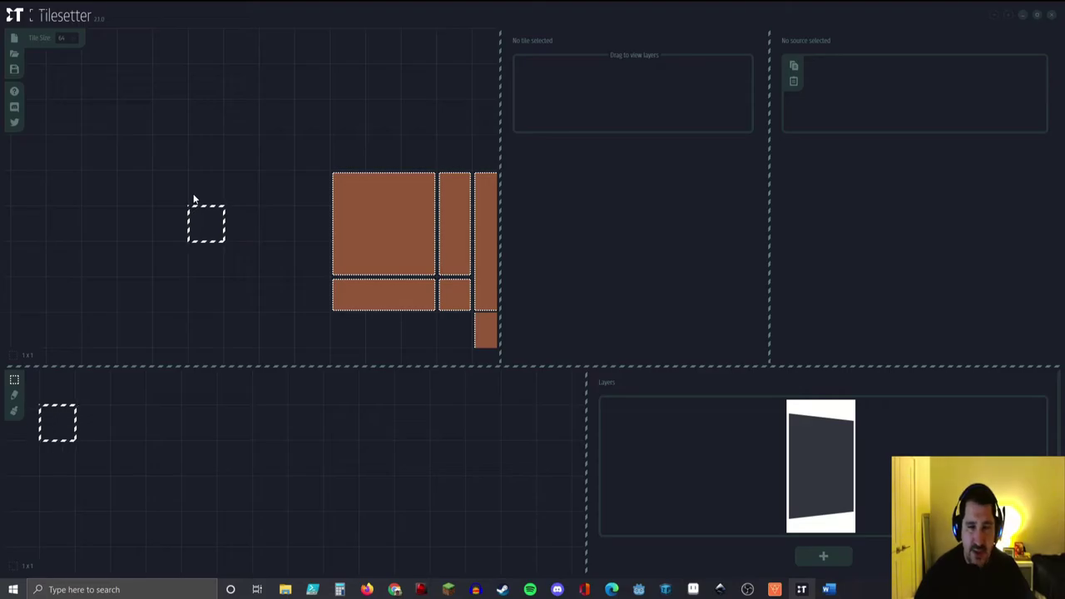
{"action": "left_click", "coordinate": [199, 201]}
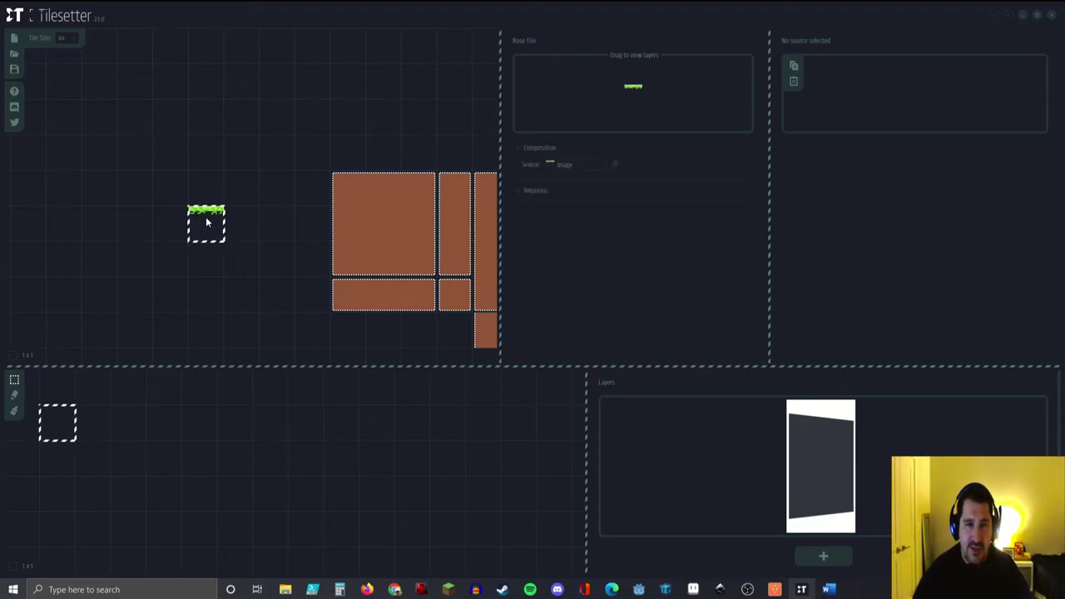
Step: Examine the composition and relations of the blob set's central base tile and its upper, left, right and lower border tiles
{"action": "scroll", "coordinate": [207, 222], "scroll_direction": "up", "scroll_amount": 3}
{"action": "scroll", "coordinate": [346, 250], "scroll_direction": "down", "scroll_amount": 3}
{"action": "middle_click_drag", "start_coordinate": [364, 230], "coordinate": [168, 224]}
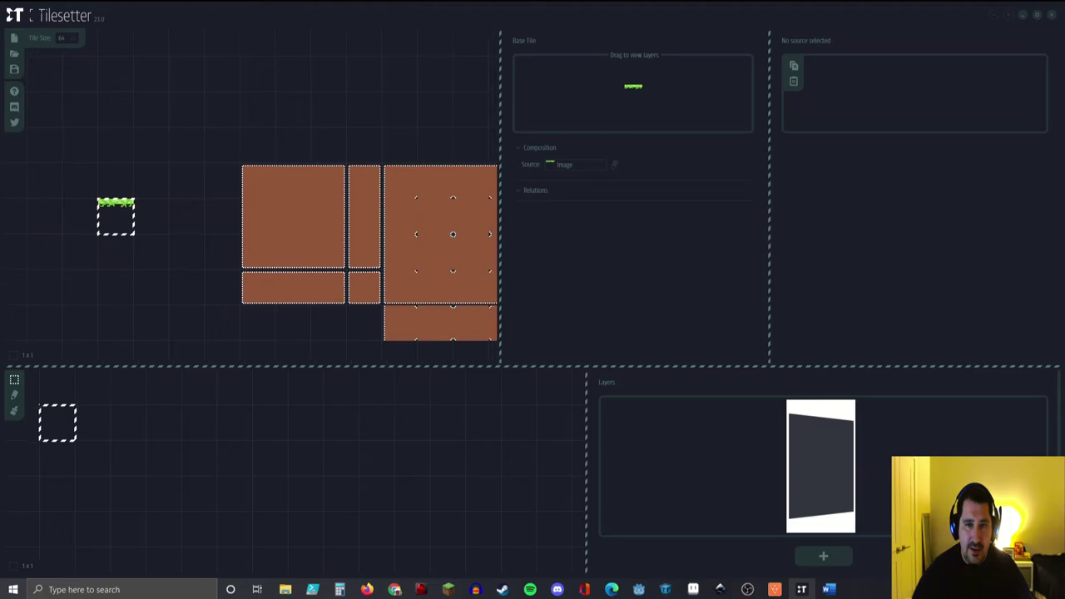
{"action": "left_click", "coordinate": [280, 214]}
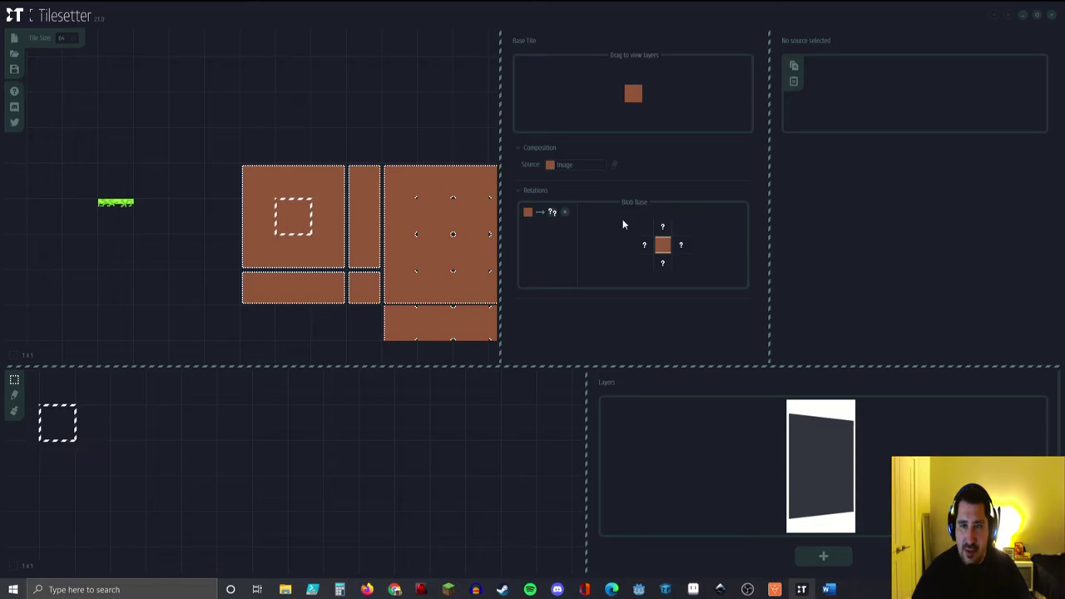
{"action": "left_click", "coordinate": [303, 183]}
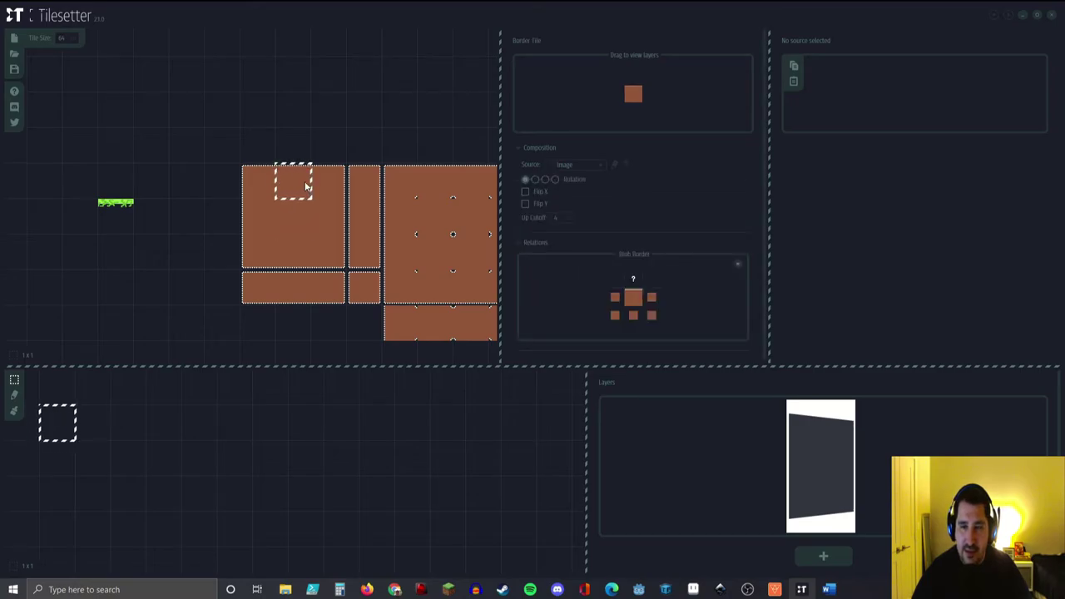
{"action": "left_click", "coordinate": [304, 202]}
{"action": "left_click", "coordinate": [290, 216]}
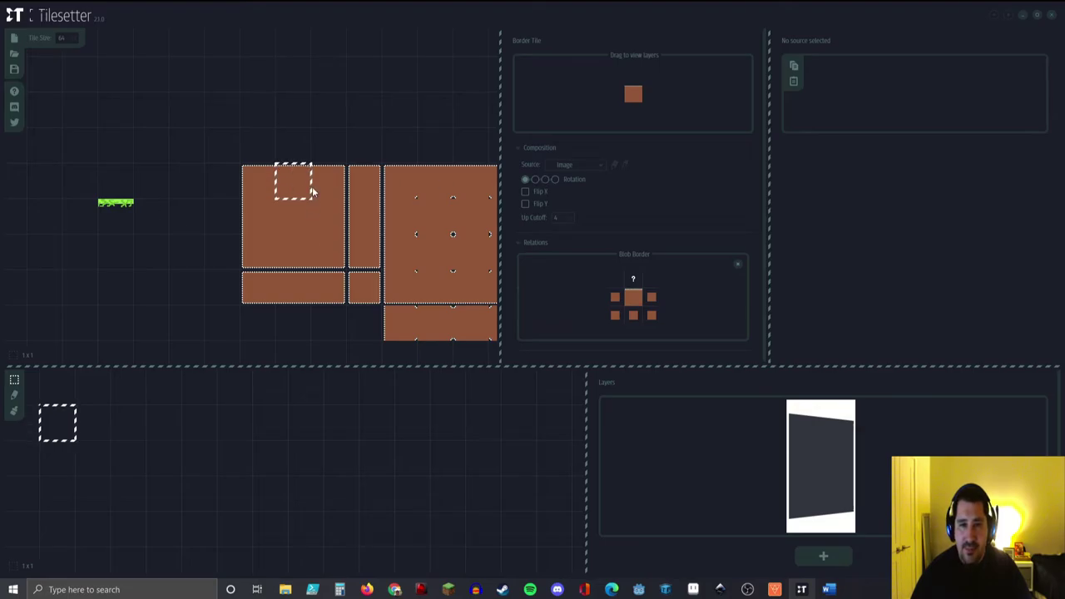
{"action": "left_click", "coordinate": [291, 212]}
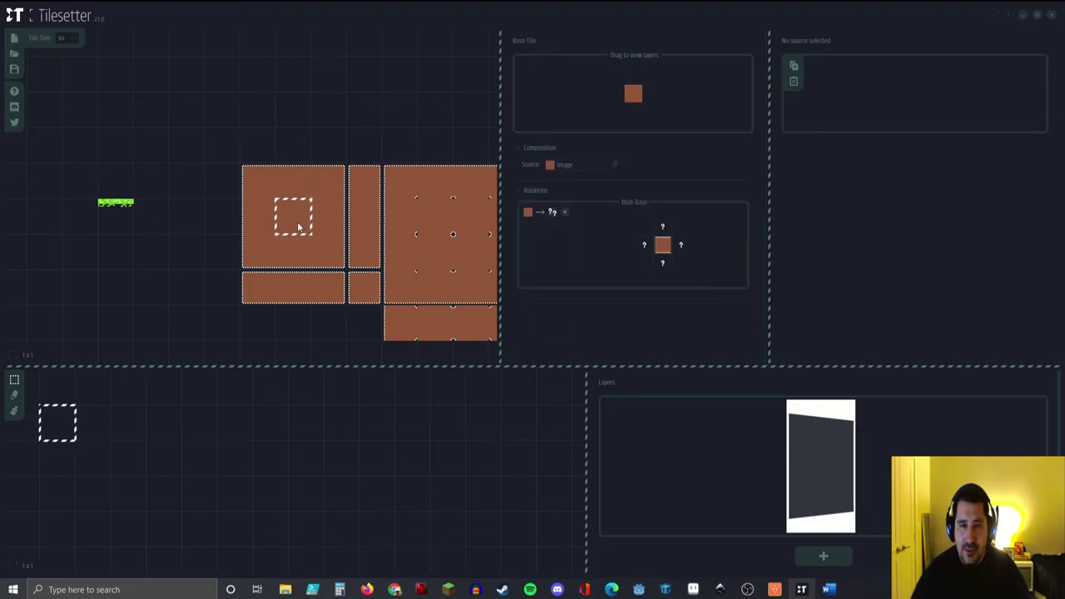
{"action": "left_click", "coordinate": [294, 181]}
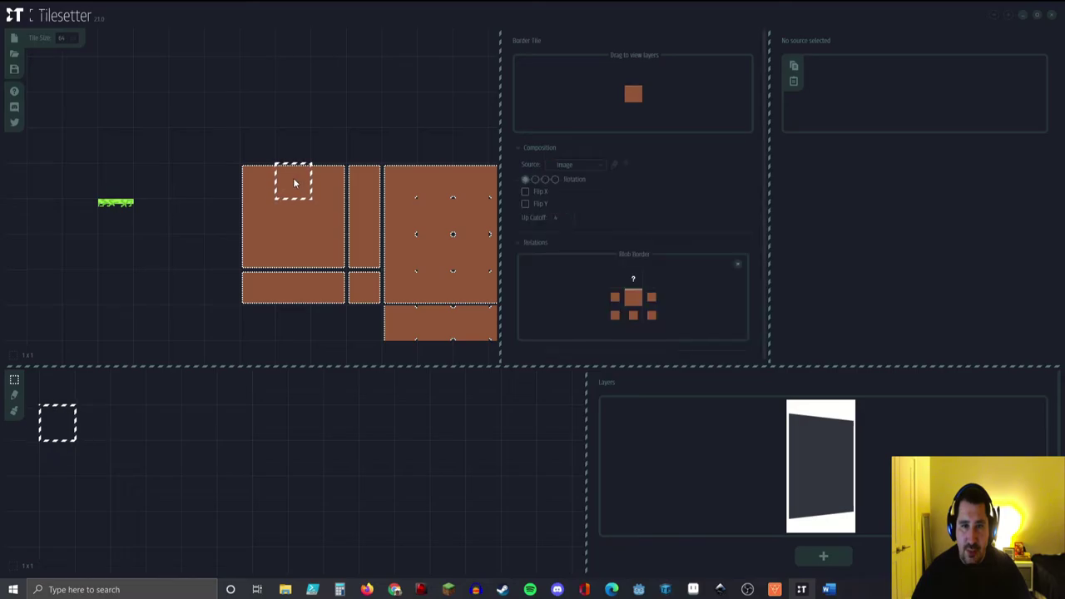
{"action": "left_click", "coordinate": [255, 220]}
{"action": "left_click", "coordinate": [331, 215]}
{"action": "left_click", "coordinate": [288, 256]}
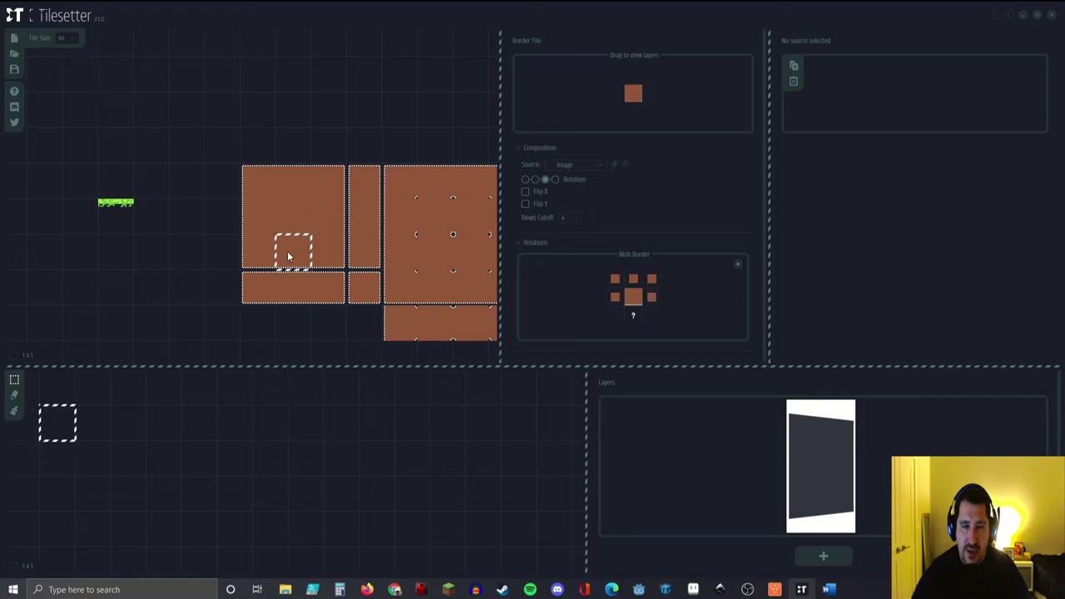
{"action": "left_click", "coordinate": [291, 217]}
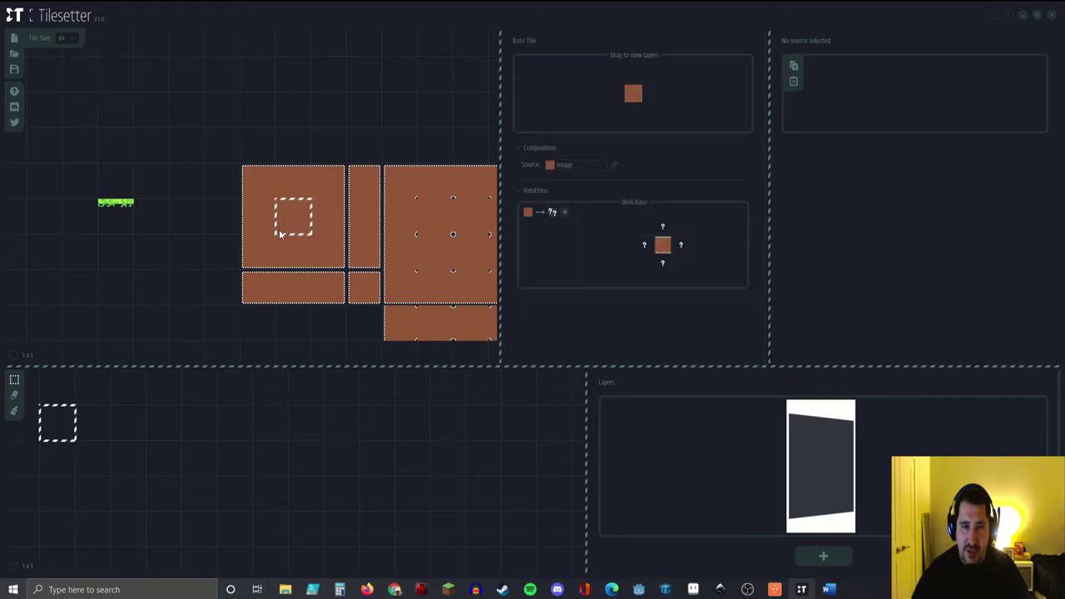
Step: Set the source of the blob set's upper border tile to the green grass image
{"action": "left_click", "coordinate": [295, 185]}
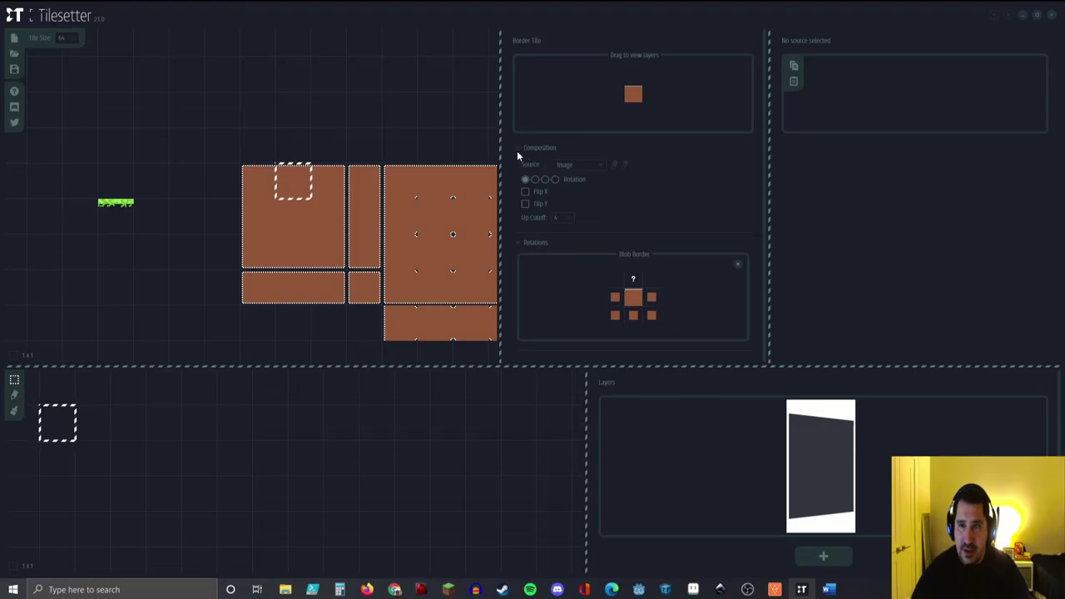
{"action": "left_click", "coordinate": [560, 164]}
{"action": "left_click", "coordinate": [549, 162]}
{"action": "left_click", "coordinate": [566, 164]}
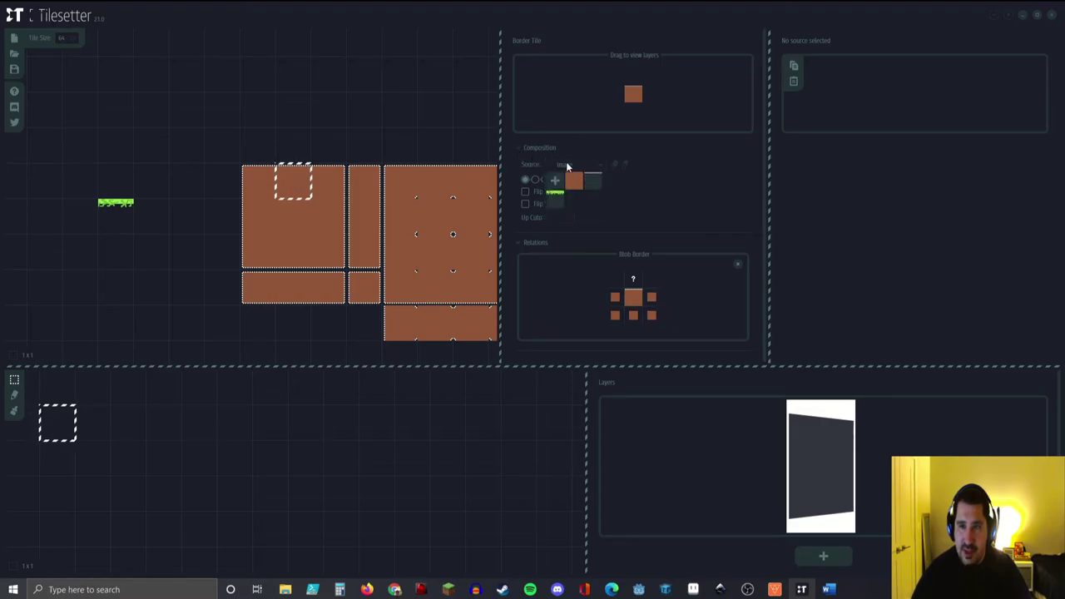
{"action": "left_click", "coordinate": [554, 195]}
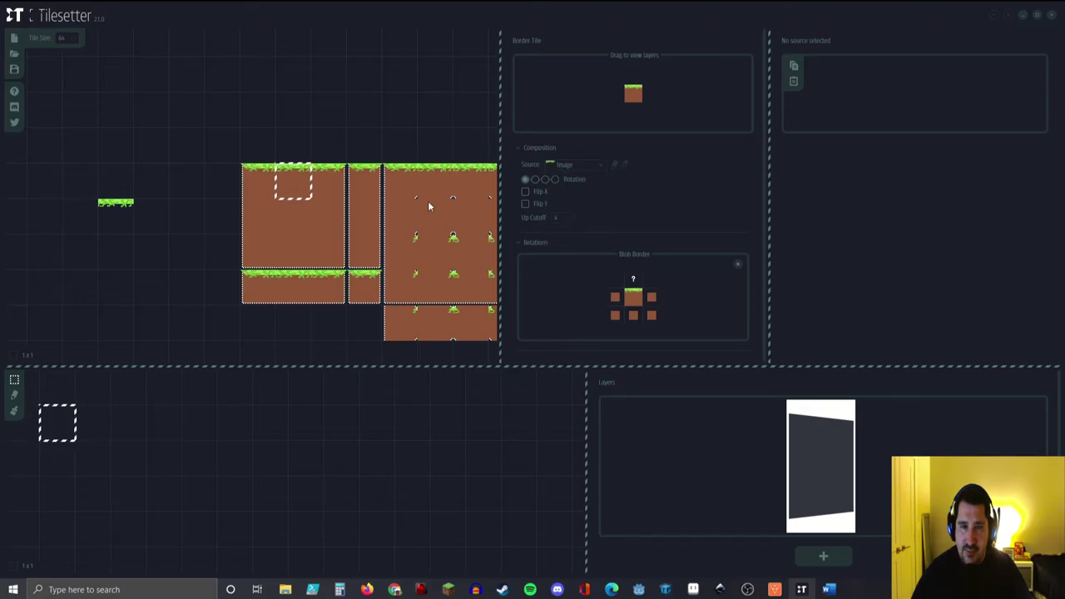
Step: Inspect the grass border along the upper edges and corners of the generated blob tiles up close
{"action": "middle_click_drag", "start_coordinate": [428, 202], "coordinate": [377, 201]}
{"action": "middle_click_drag", "start_coordinate": [454, 186], "coordinate": [398, 181]}
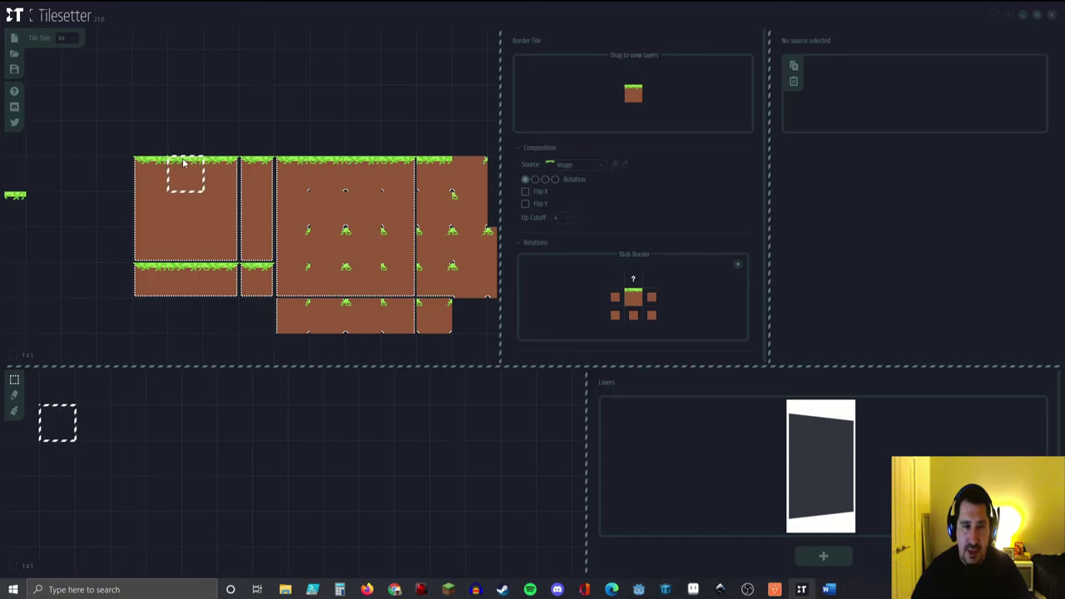
{"action": "scroll", "coordinate": [184, 163], "scroll_direction": "up", "scroll_amount": 5}
{"action": "scroll", "coordinate": [433, 191], "scroll_direction": "right", "scroll_amount": 3}
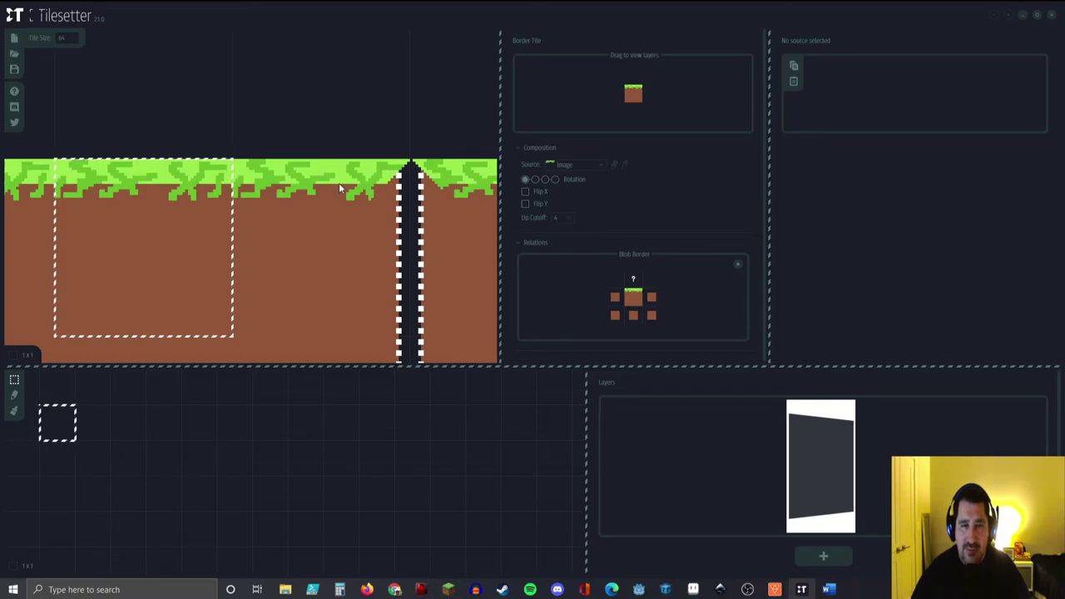
{"action": "scroll", "coordinate": [231, 183], "scroll_direction": "down", "scroll_amount": 2}
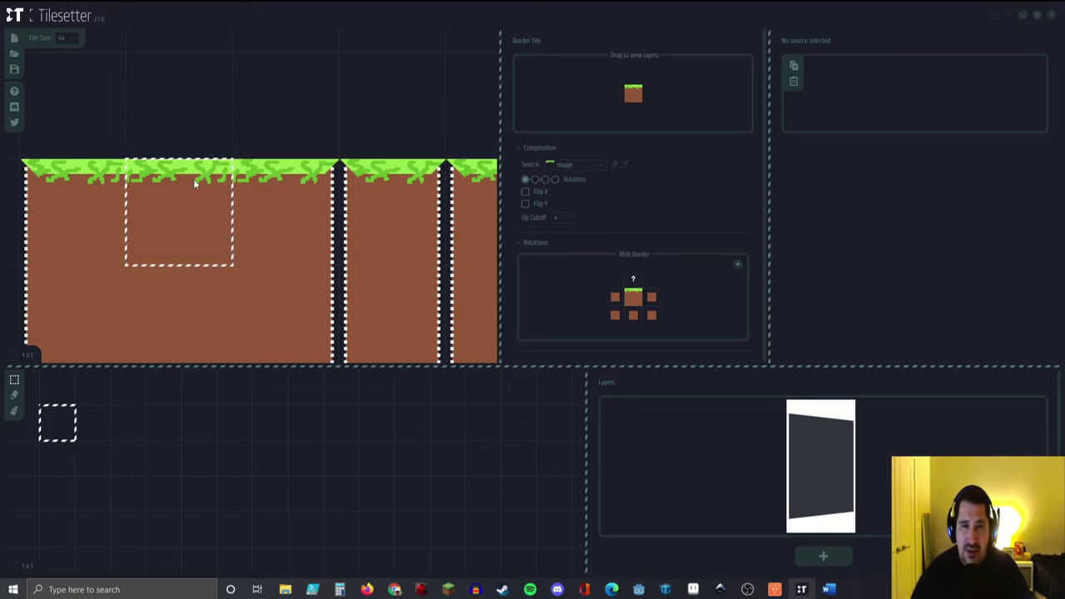
{"action": "middle_click_drag", "start_coordinate": [193, 179], "coordinate": [273, 179]}
{"action": "scroll", "coordinate": [133, 171], "scroll_direction": "up", "scroll_amount": 1}
{"action": "middle_click_drag", "start_coordinate": [42, 172], "coordinate": [133, 172]}
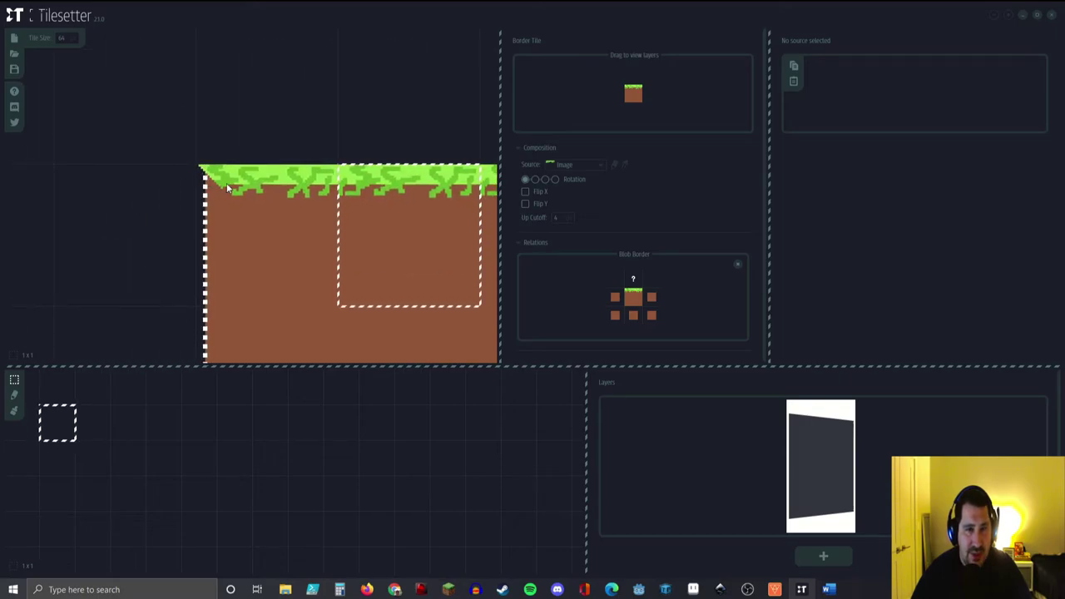
{"action": "scroll", "coordinate": [387, 242], "scroll_direction": "down", "scroll_amount": 3}
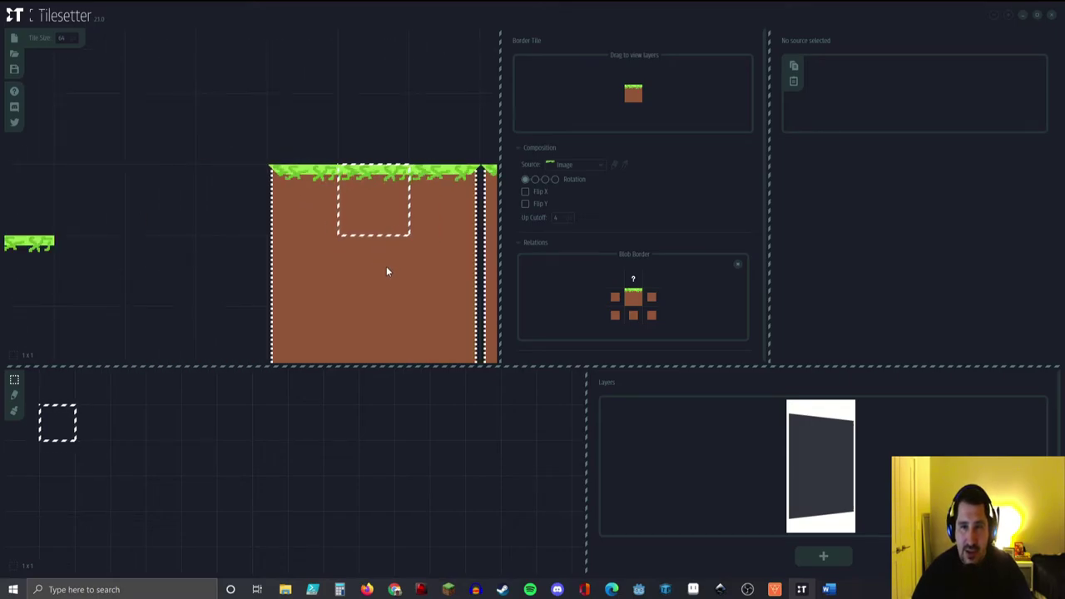
{"action": "middle_click_drag", "start_coordinate": [387, 243], "coordinate": [384, 215]}
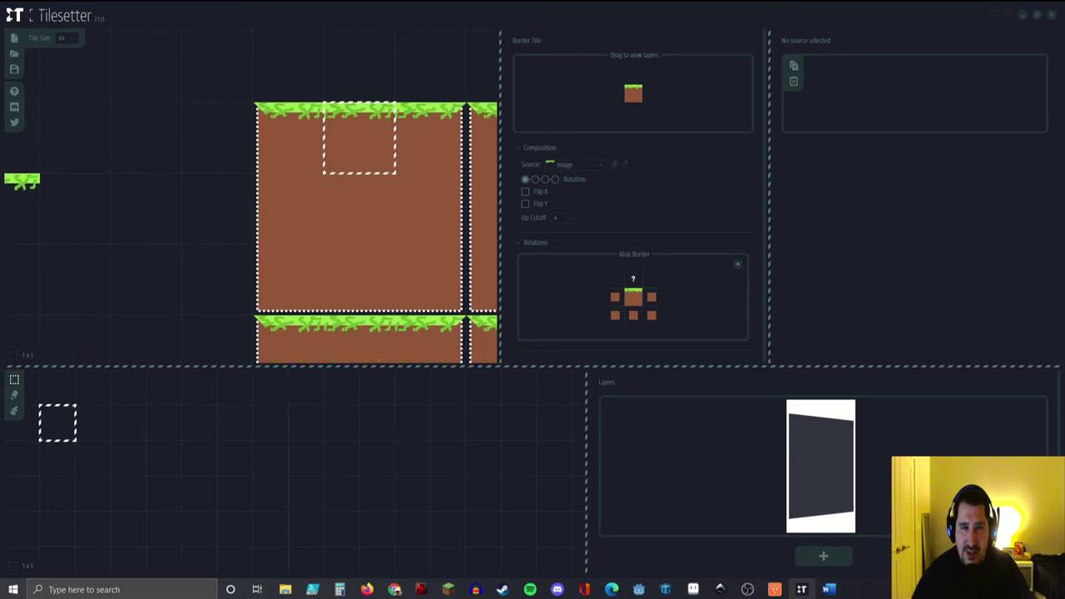
Step: Set the source of the left border tile to the green grass image and compare its edge with the original grass tile
{"action": "left_click", "coordinate": [354, 210]}
{"action": "left_click", "coordinate": [273, 204]}
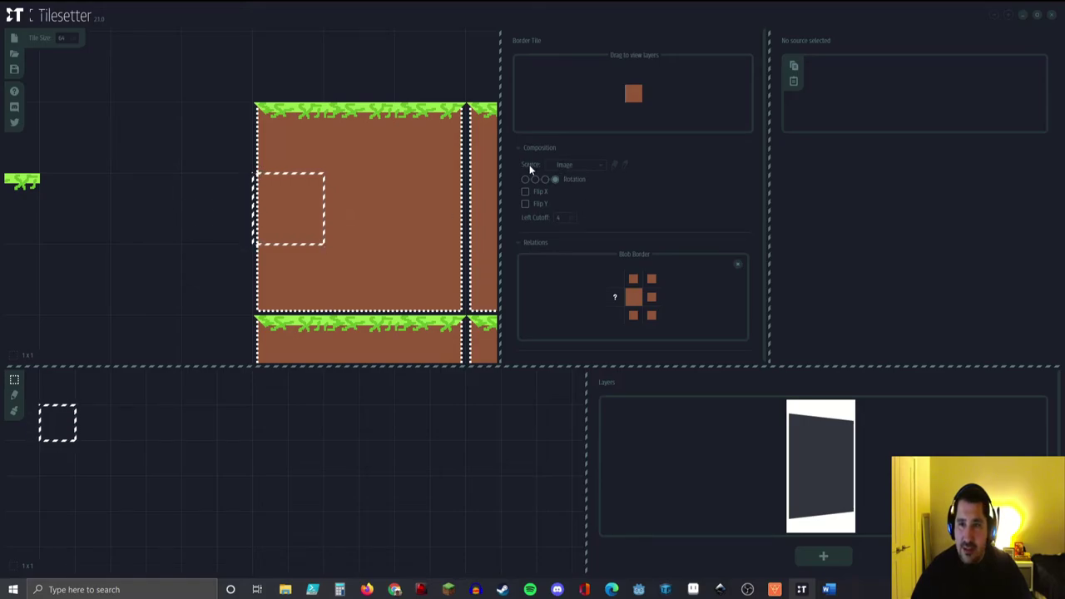
{"action": "left_click", "coordinate": [578, 166]}
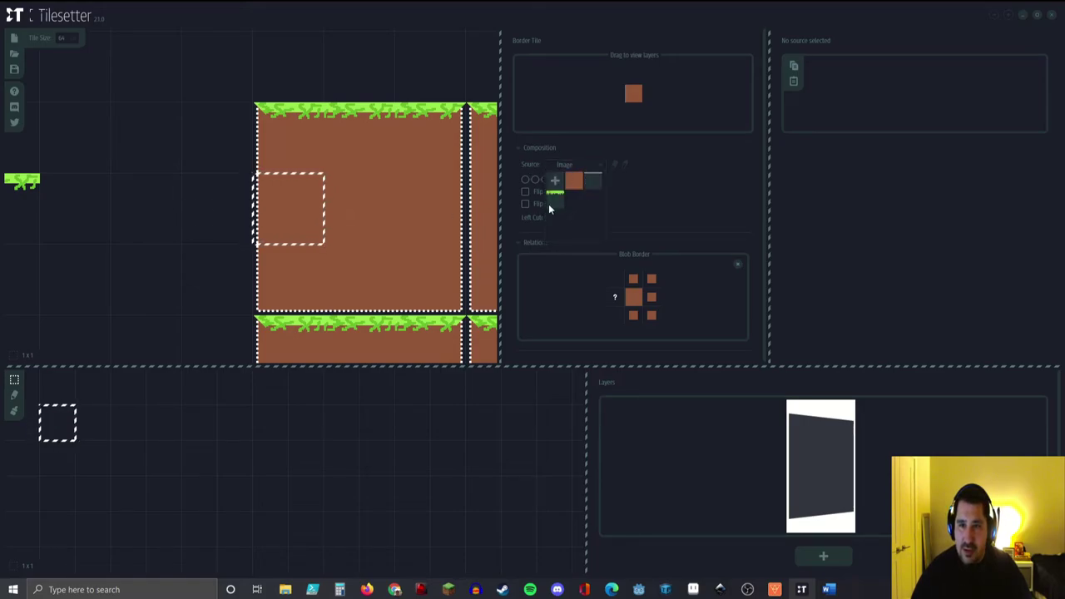
{"action": "left_click", "coordinate": [554, 196]}
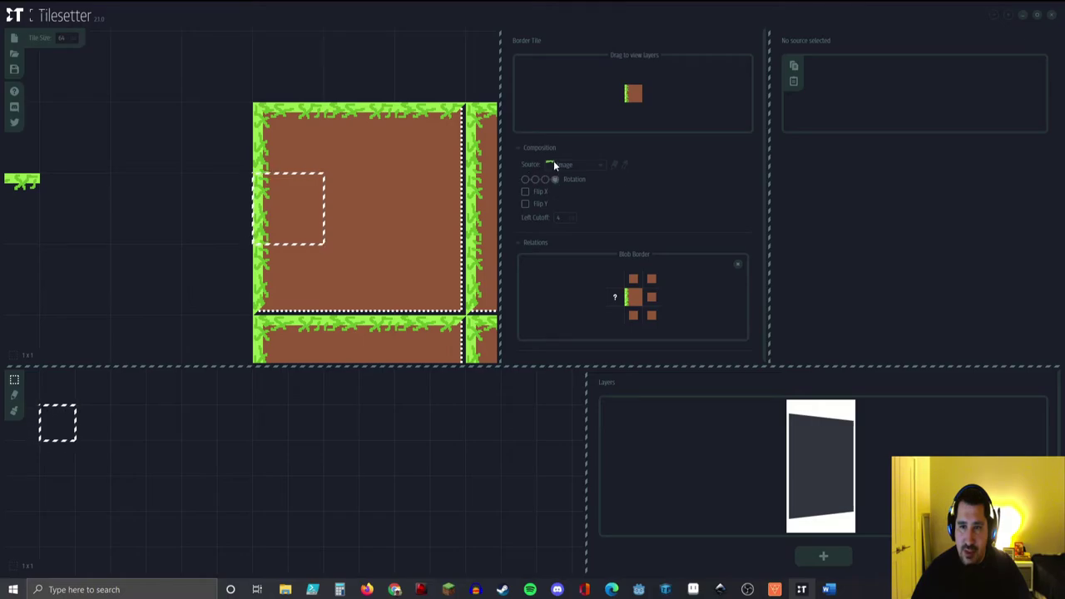
{"action": "scroll", "coordinate": [80, 231], "scroll_direction": "left", "scroll_amount": 5}
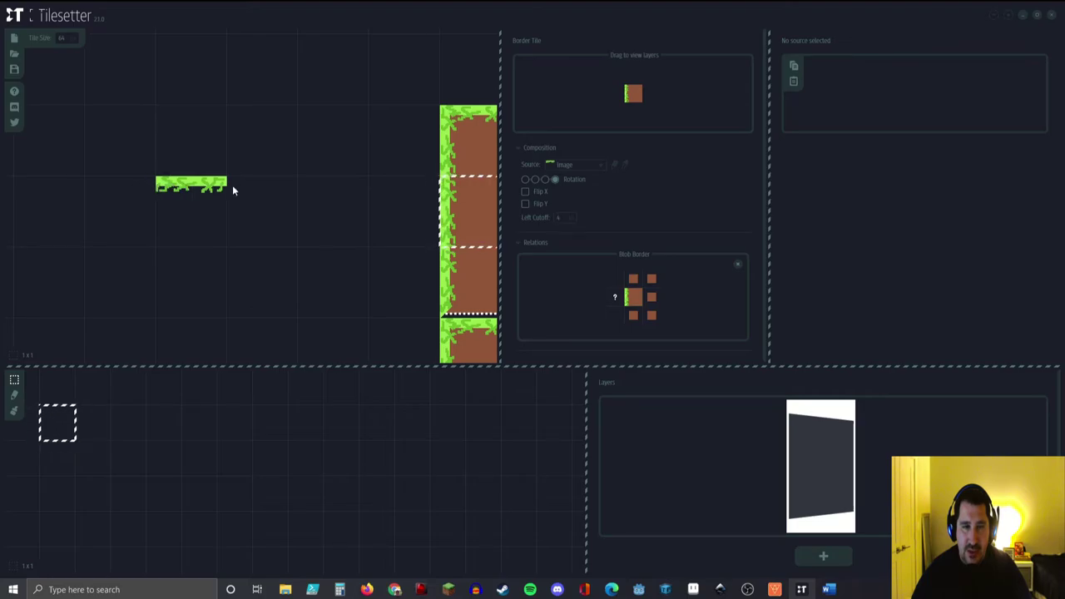
{"action": "scroll", "coordinate": [293, 185], "scroll_direction": "right", "scroll_amount": 1}
{"action": "scroll", "coordinate": [447, 222], "scroll_direction": "right", "scroll_amount": 3}
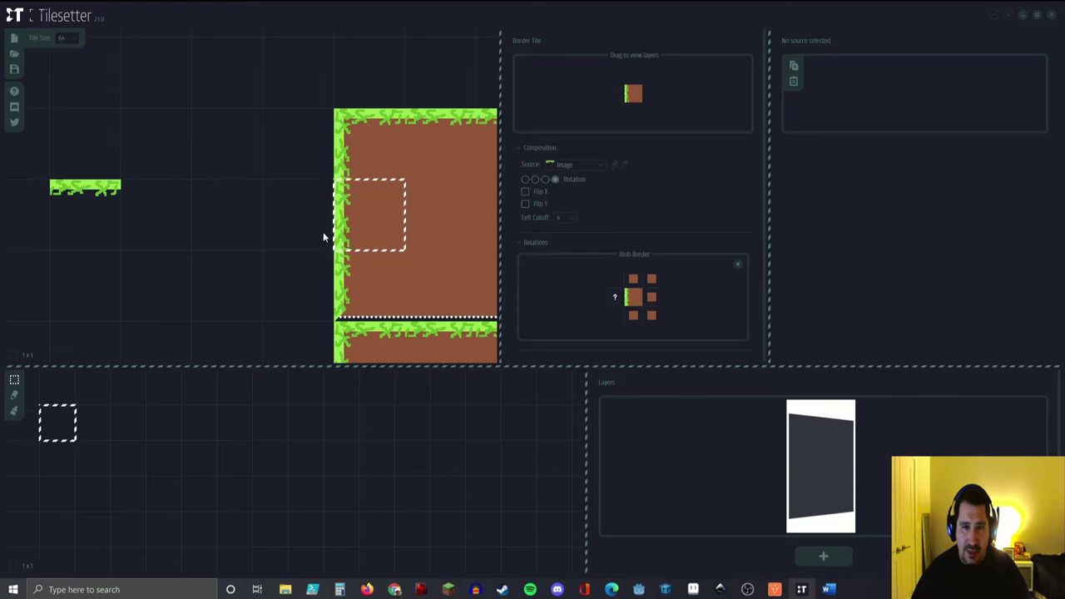
Step: Try the other rotations of the left border tile's grass image, and restore the rotation with grass along its left edge
{"action": "left_click", "coordinate": [545, 179]}
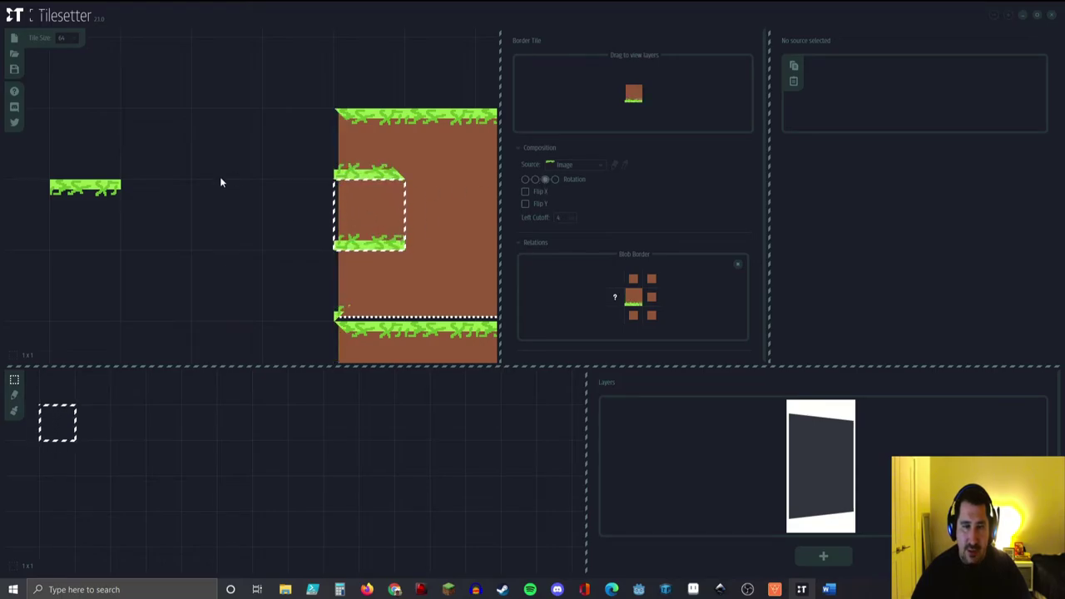
{"action": "left_click", "coordinate": [535, 179]}
{"action": "left_click", "coordinate": [526, 179]}
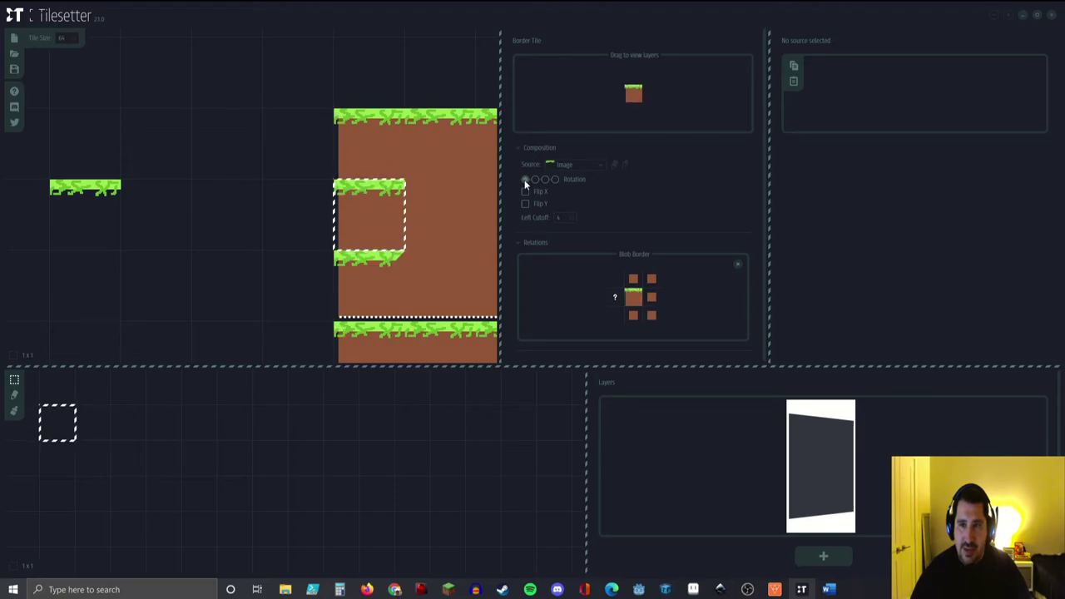
{"action": "left_click", "coordinate": [535, 179]}
{"action": "left_click", "coordinate": [545, 179]}
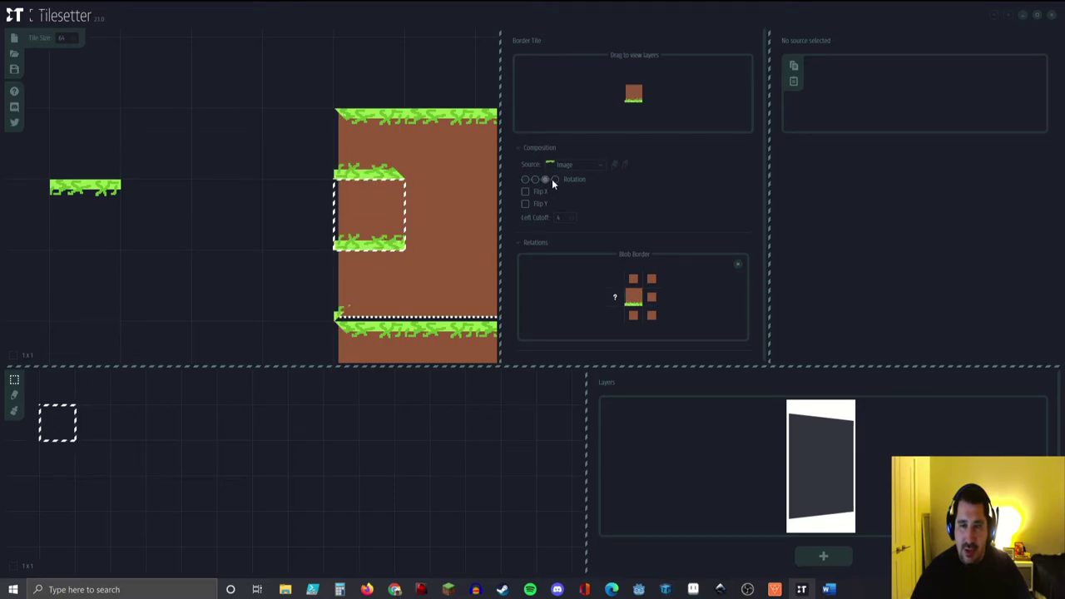
{"action": "left_click", "coordinate": [555, 179]}
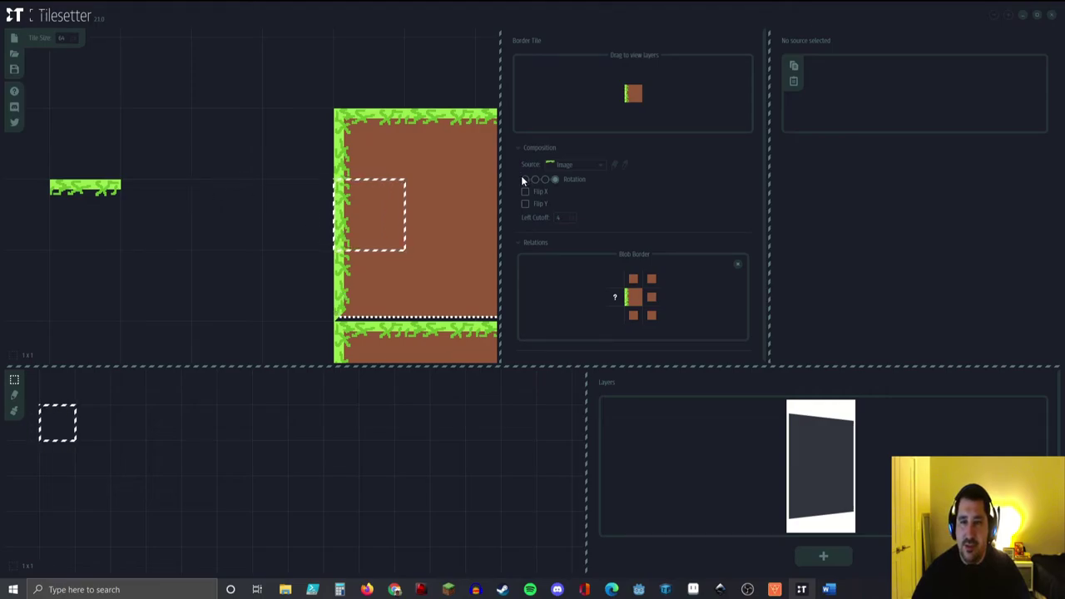
Step: Try the Flip X and Flip Y options on the left border tile, leaving both off
{"action": "middle_click_drag", "start_coordinate": [83, 209], "coordinate": [112, 214]}
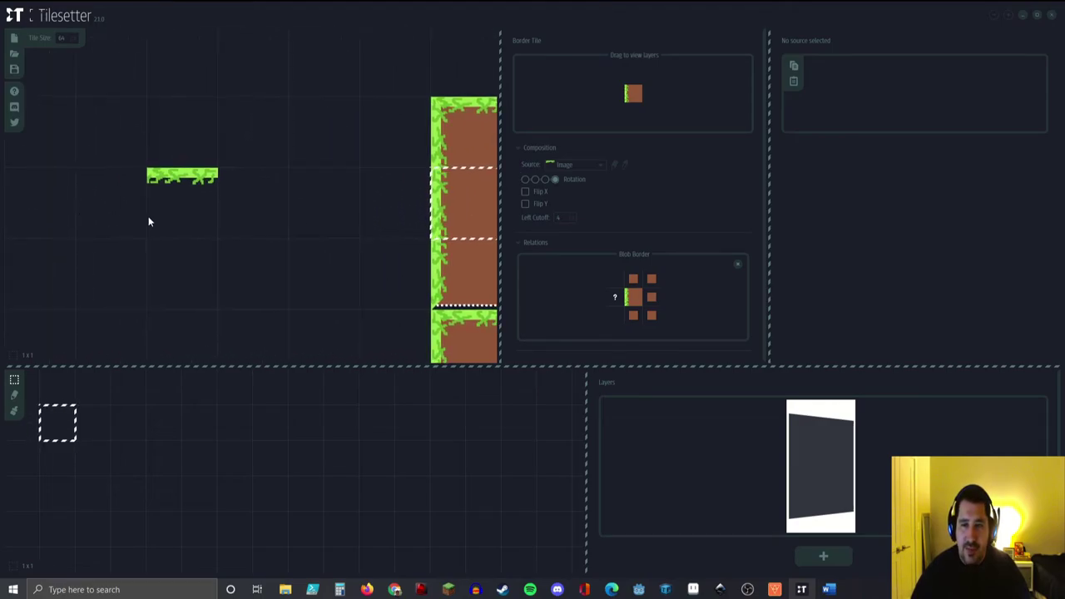
{"action": "left_click", "coordinate": [526, 192]}
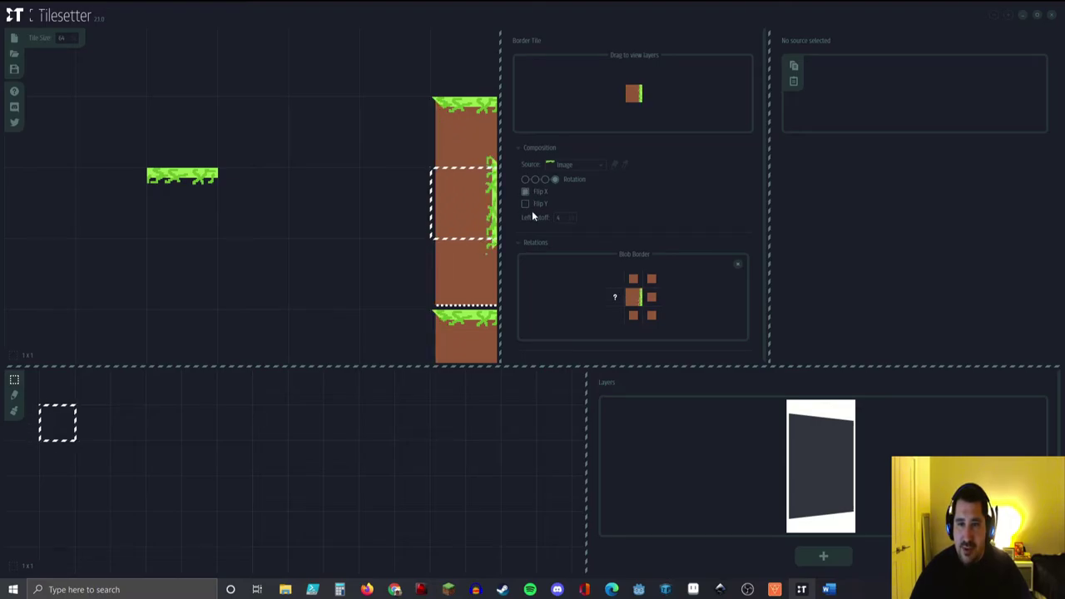
{"action": "left_click", "coordinate": [526, 192]}
{"action": "left_click", "coordinate": [526, 204]}
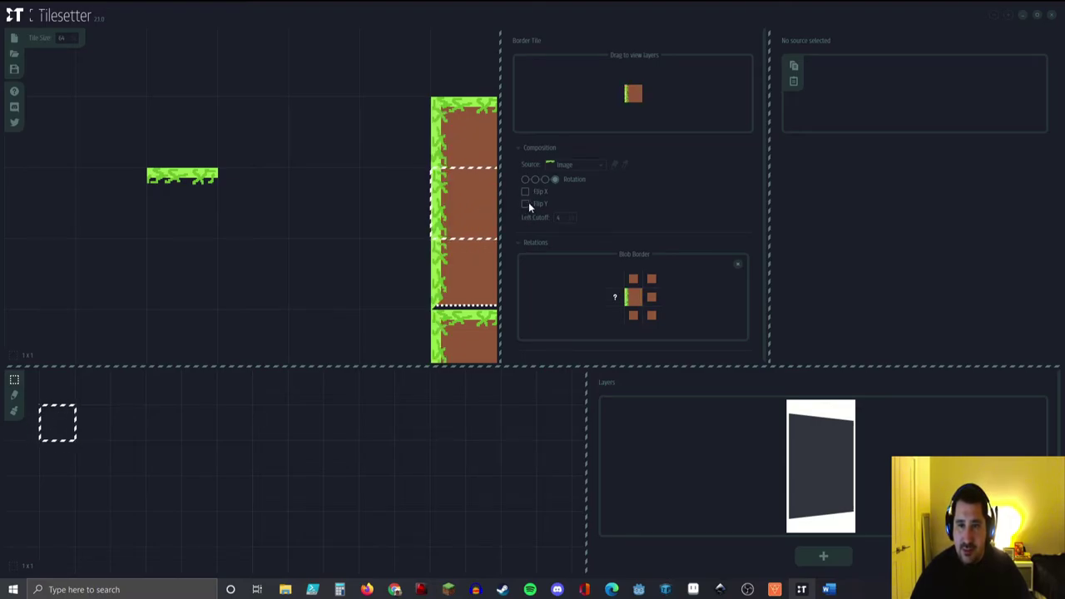
{"action": "left_click", "coordinate": [526, 204]}
Step: Raise the left border tile's Left Cutoff to 12
{"action": "scroll", "coordinate": [376, 209], "scroll_direction": "down", "scroll_amount": 1}
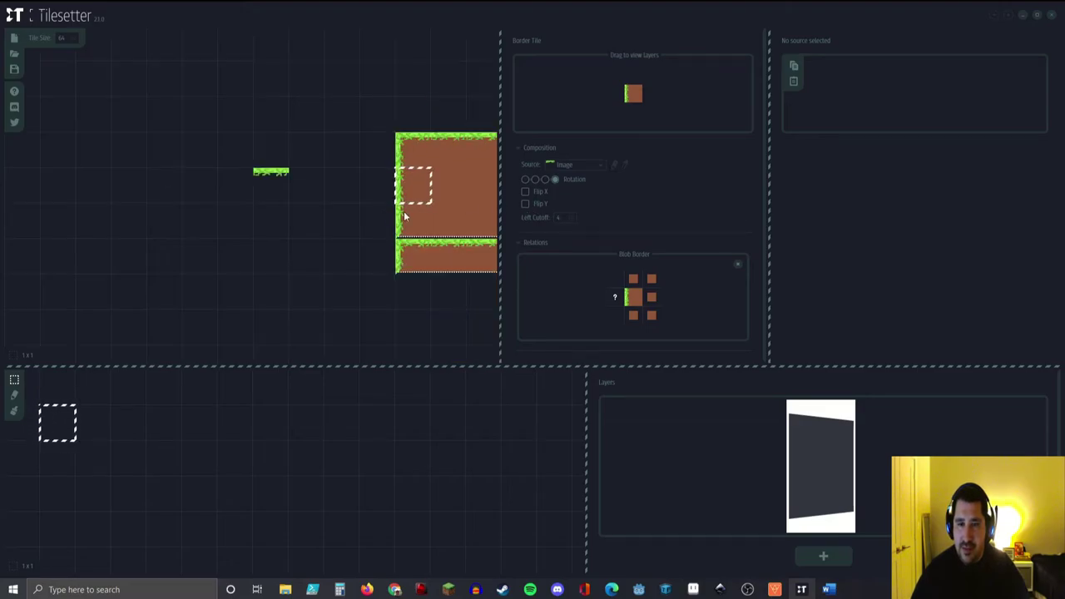
{"action": "scroll", "coordinate": [439, 210], "scroll_direction": "up", "scroll_amount": 2}
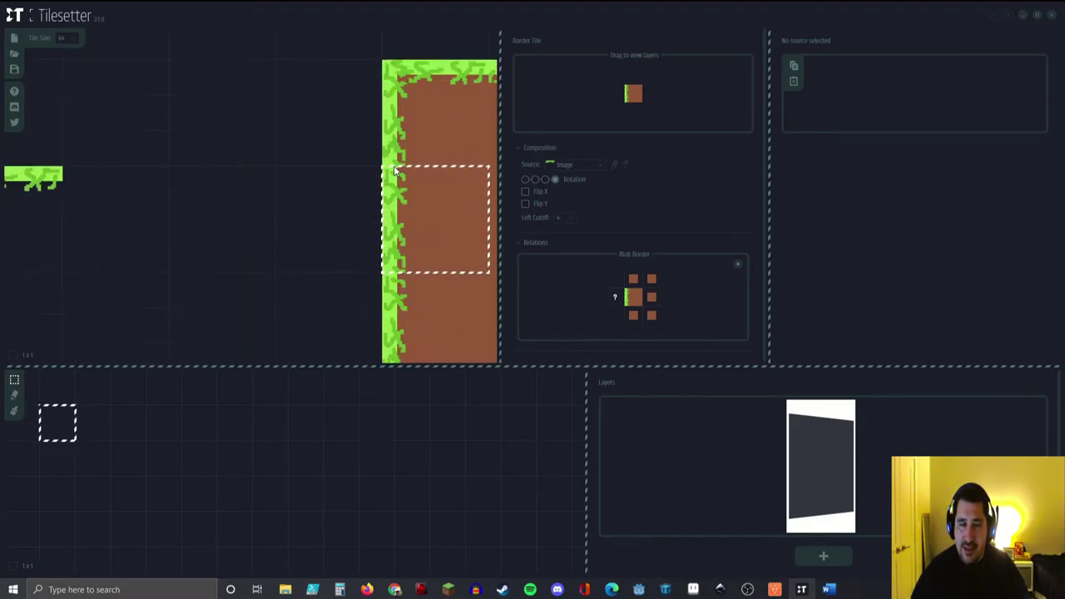
{"action": "scroll", "coordinate": [482, 199], "scroll_direction": "up", "scroll_amount": 1}
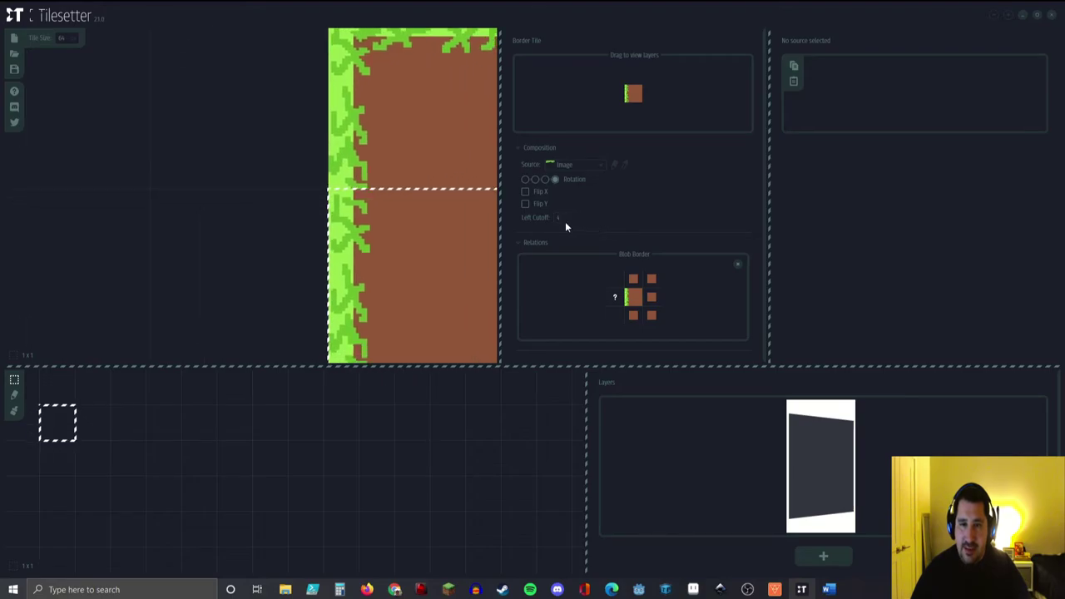
{"action": "scroll", "coordinate": [581, 213], "scroll_direction": "up", "scroll_amount": 8}
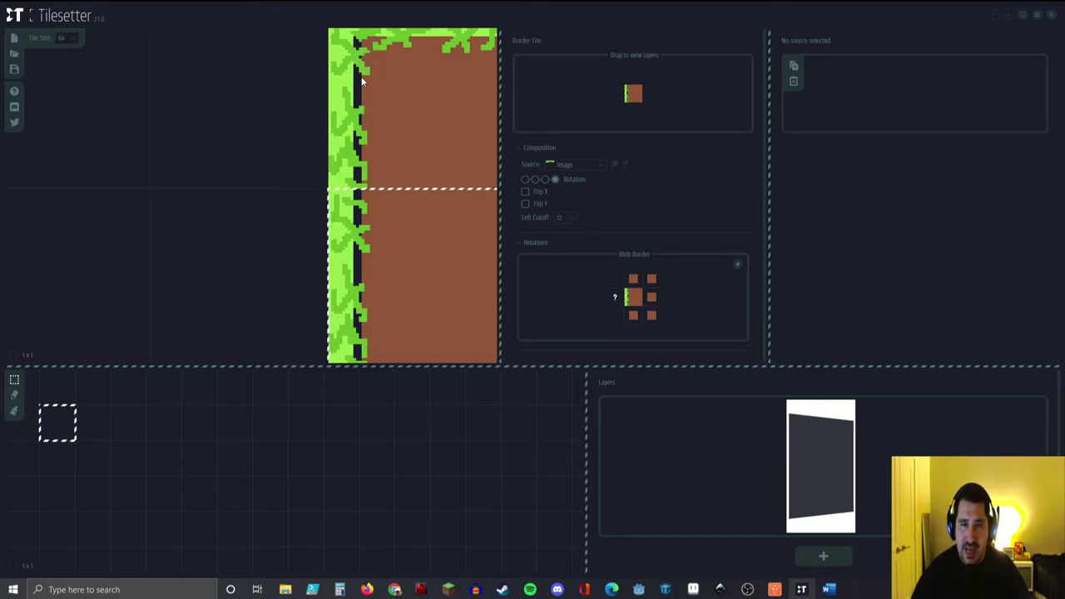
Step: Set the left border tile's Left Cutoff to 9
{"action": "left_click", "coordinate": [560, 217]}
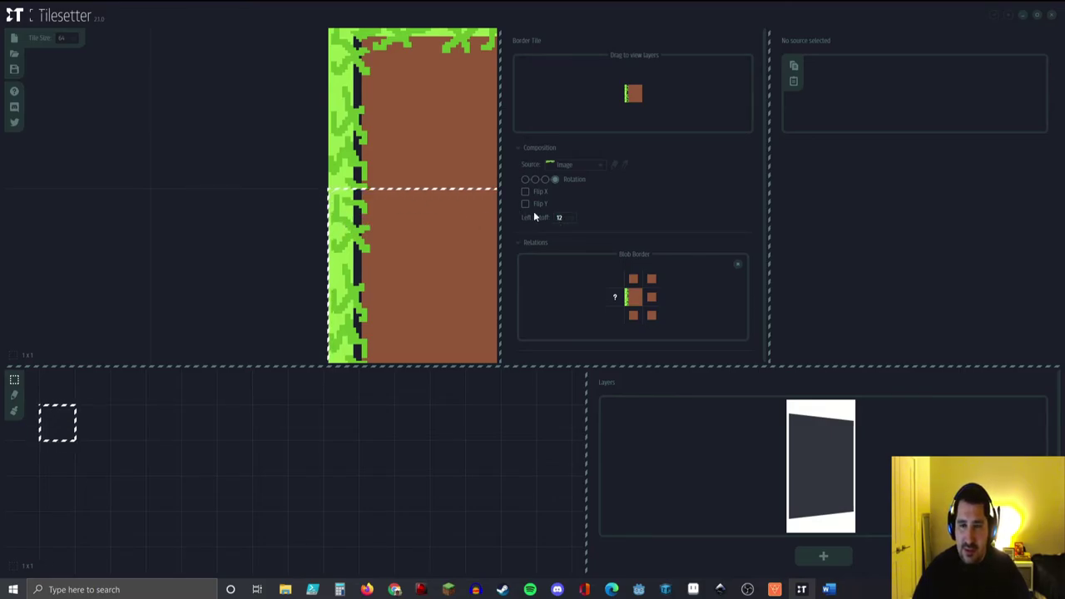
{"action": "key", "text": "BackSpace"}
{"action": "key", "text": "BackSpace"}
{"action": "type", "text": "9"}
{"action": "key", "text": "Return"}
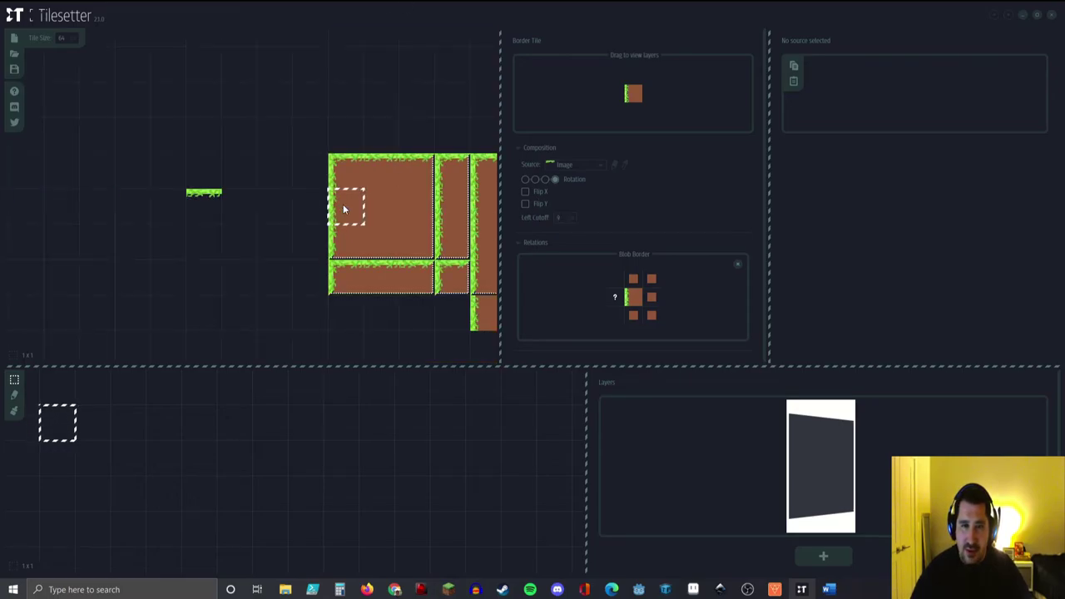
Step: Inspect the grass corner where the left and upper borders meet, and compare it with the rest of the blob set
{"action": "scroll", "coordinate": [337, 162], "scroll_direction": "up", "scroll_amount": 3}
{"action": "scroll", "coordinate": [356, 170], "scroll_direction": "up", "scroll_amount": 2}
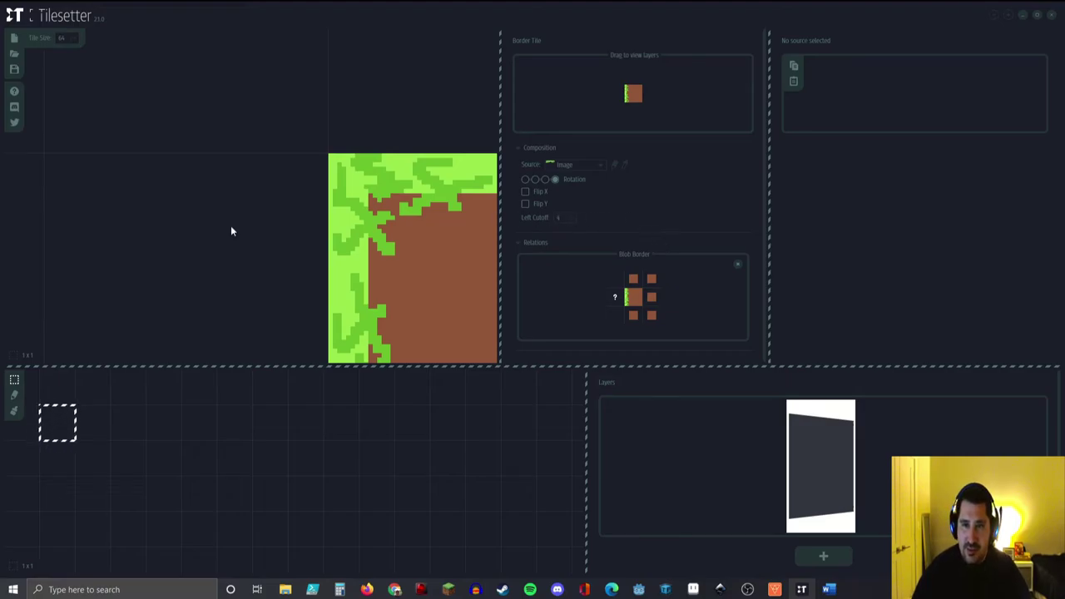
{"action": "scroll", "coordinate": [198, 208], "scroll_direction": "down", "scroll_amount": 5}
{"action": "scroll", "coordinate": [273, 249], "scroll_direction": "up", "scroll_amount": 5}
{"action": "scroll", "coordinate": [297, 247], "scroll_direction": "down", "scroll_amount": 4}
{"action": "scroll", "coordinate": [222, 238], "scroll_direction": "down", "scroll_amount": 3}
{"action": "scroll", "coordinate": [393, 297], "scroll_direction": "up", "scroll_amount": 6}
{"action": "scroll", "coordinate": [393, 298], "scroll_direction": "down", "scroll_amount": 4}
{"action": "scroll", "coordinate": [373, 281], "scroll_direction": "up", "scroll_amount": 1}
{"action": "scroll", "coordinate": [396, 278], "scroll_direction": "up", "scroll_amount": 1}
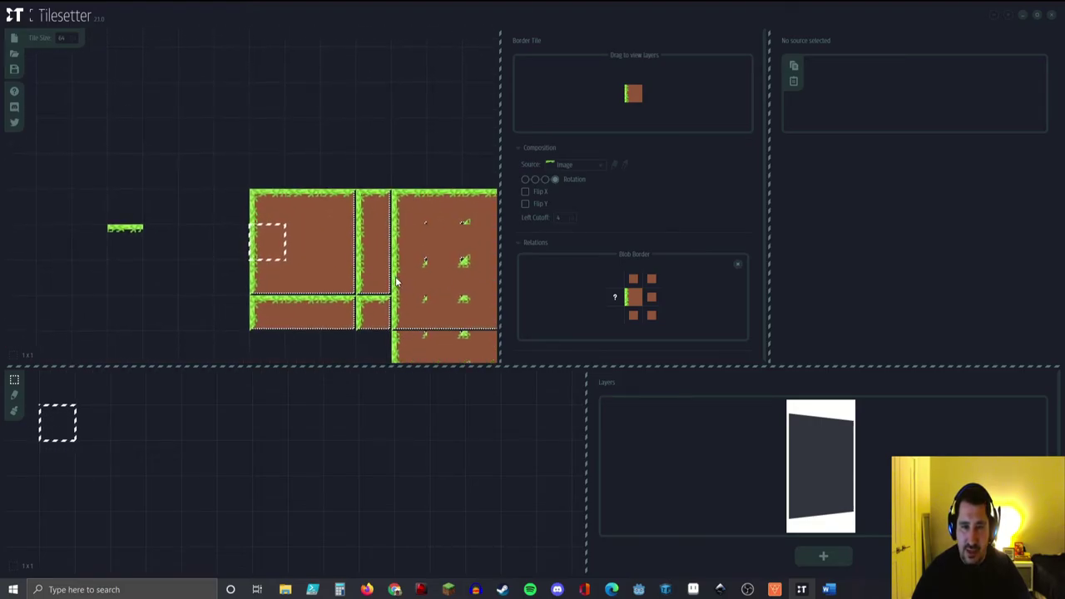
Step: Set the source of the blob set's right border tile to the green grass image
{"action": "left_click", "coordinate": [305, 236]}
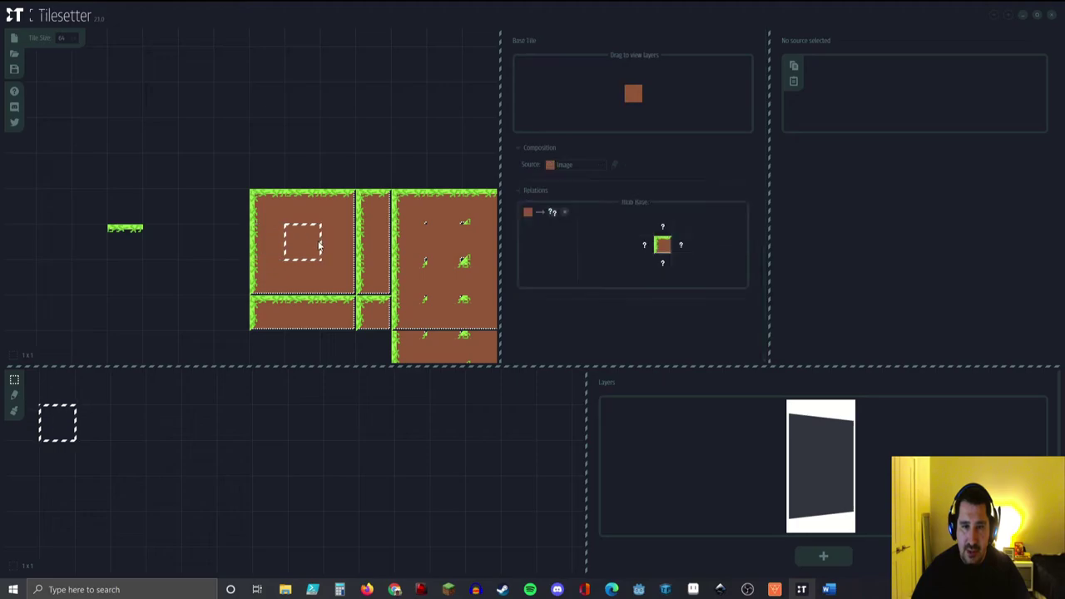
{"action": "left_click", "coordinate": [336, 244]}
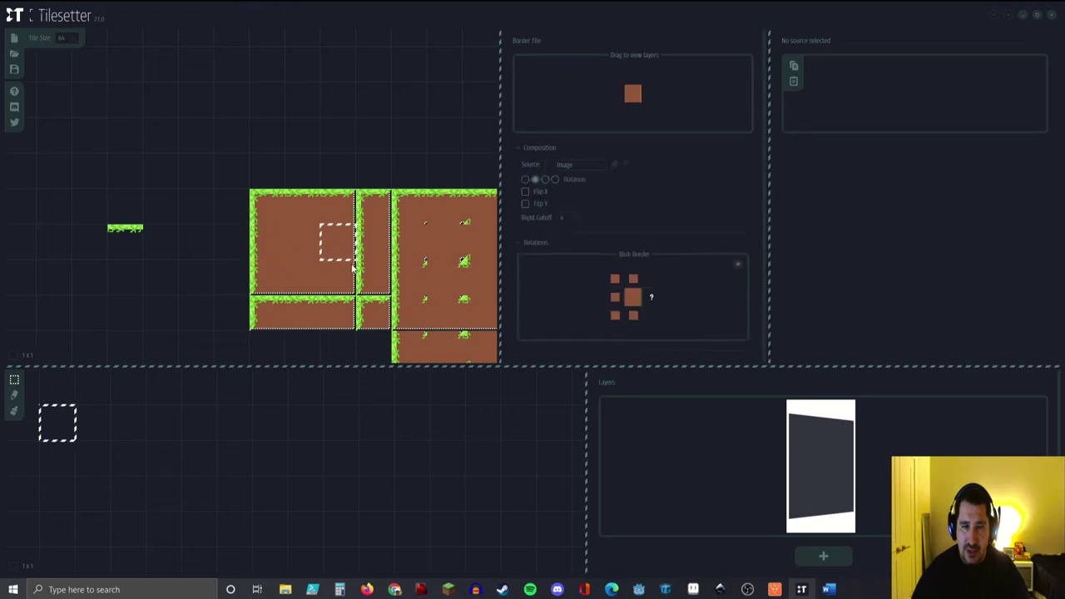
{"action": "left_click", "coordinate": [551, 168]}
{"action": "left_click", "coordinate": [555, 195]}
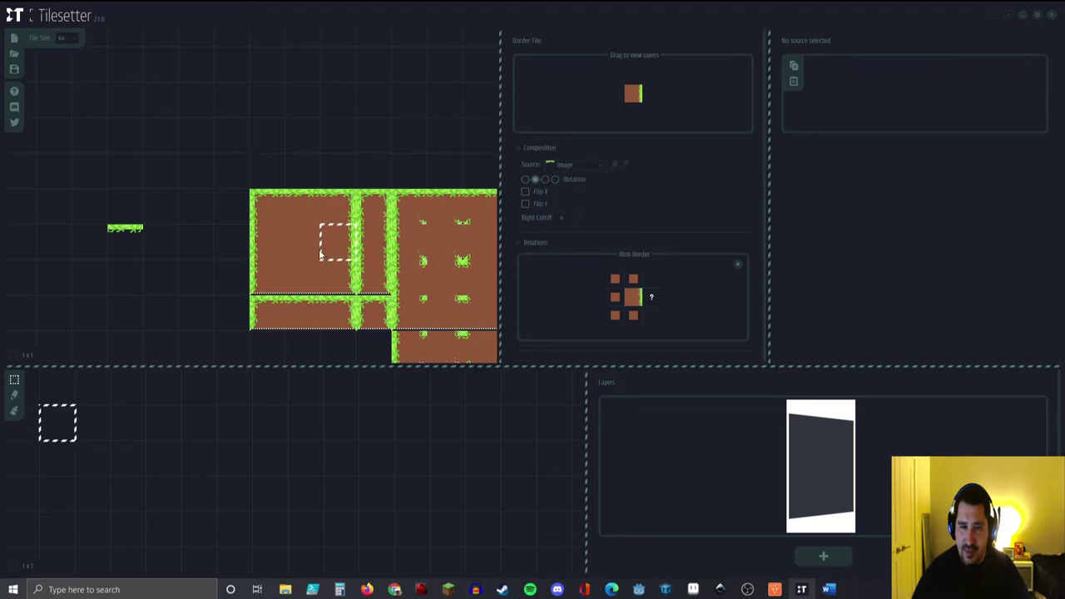
{"action": "scroll", "coordinate": [209, 297], "scroll_direction": "up", "scroll_amount": 3}
{"action": "scroll", "coordinate": [208, 266], "scroll_direction": "down", "scroll_amount": 5}
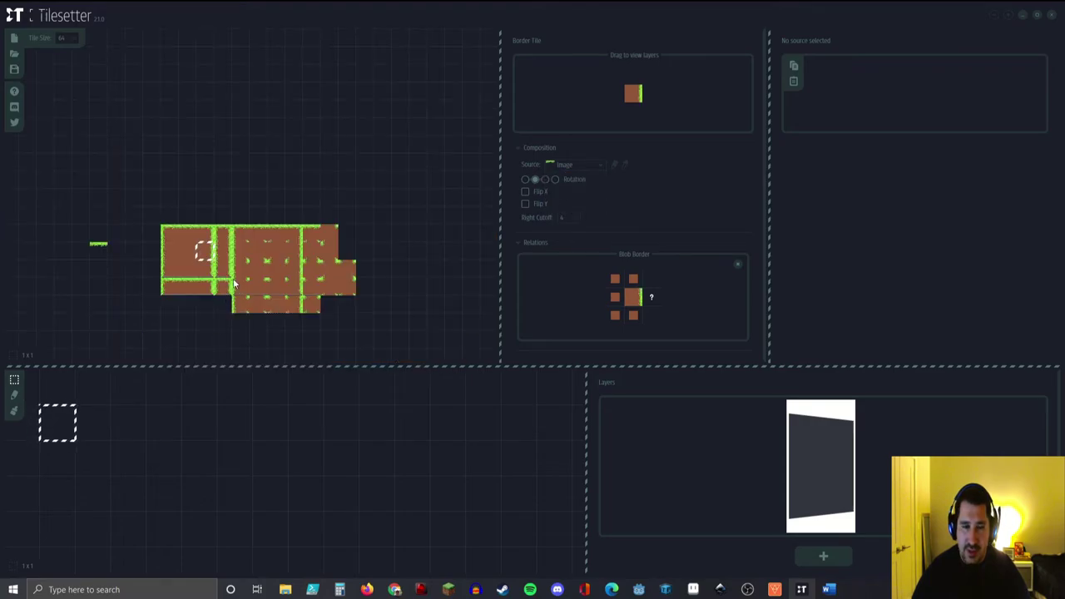
Step: Set the source of the blob set's lower border tile to the green grass image
{"action": "scroll", "coordinate": [209, 255], "scroll_direction": "up", "scroll_amount": 5}
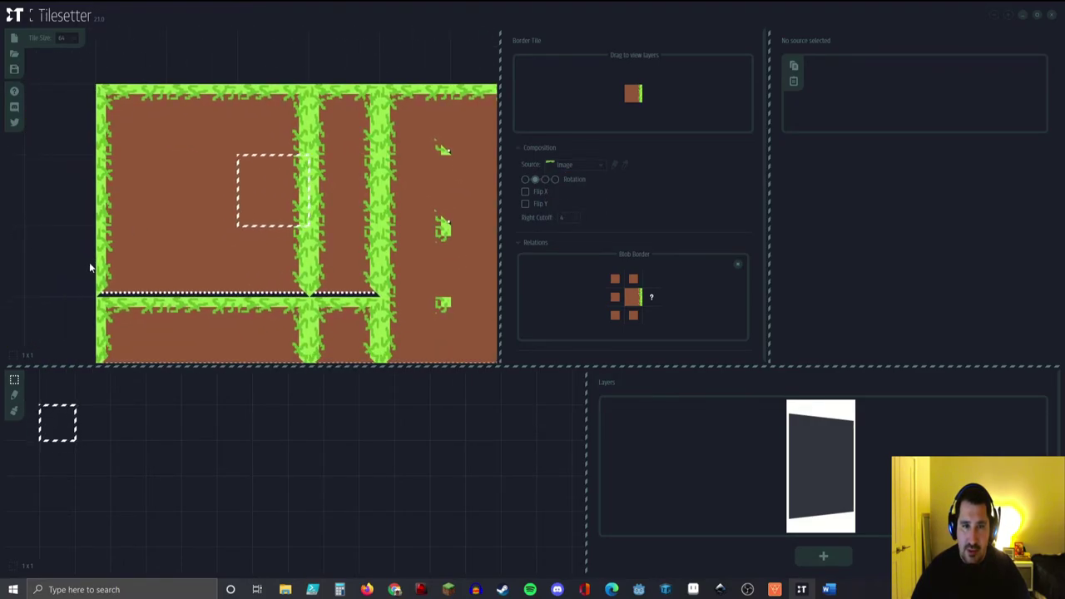
{"action": "left_click", "coordinate": [199, 258]}
{"action": "left_click", "coordinate": [591, 165]}
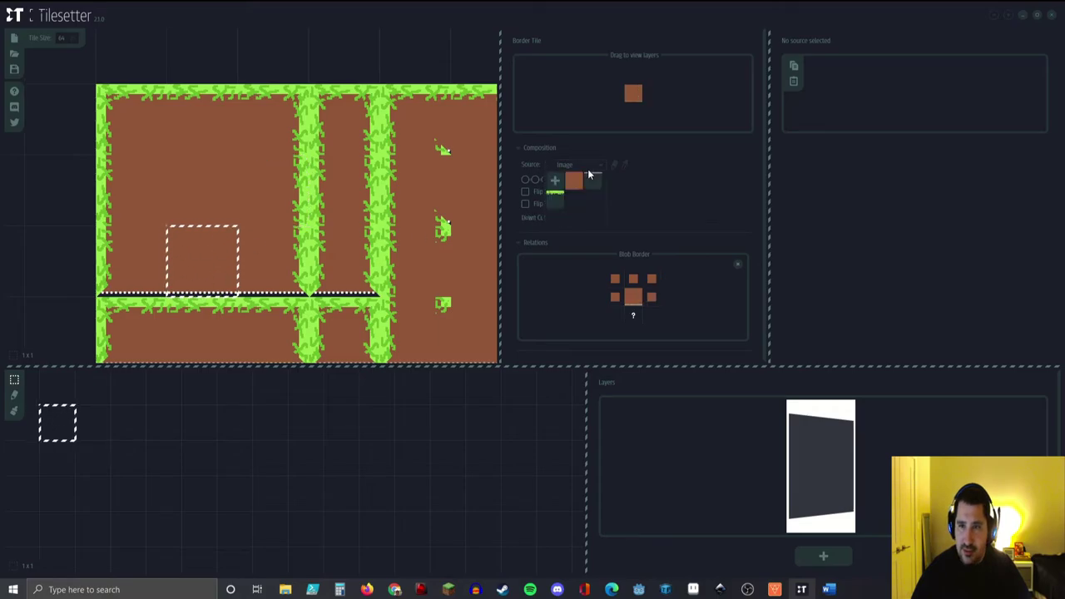
{"action": "left_click", "coordinate": [555, 198]}
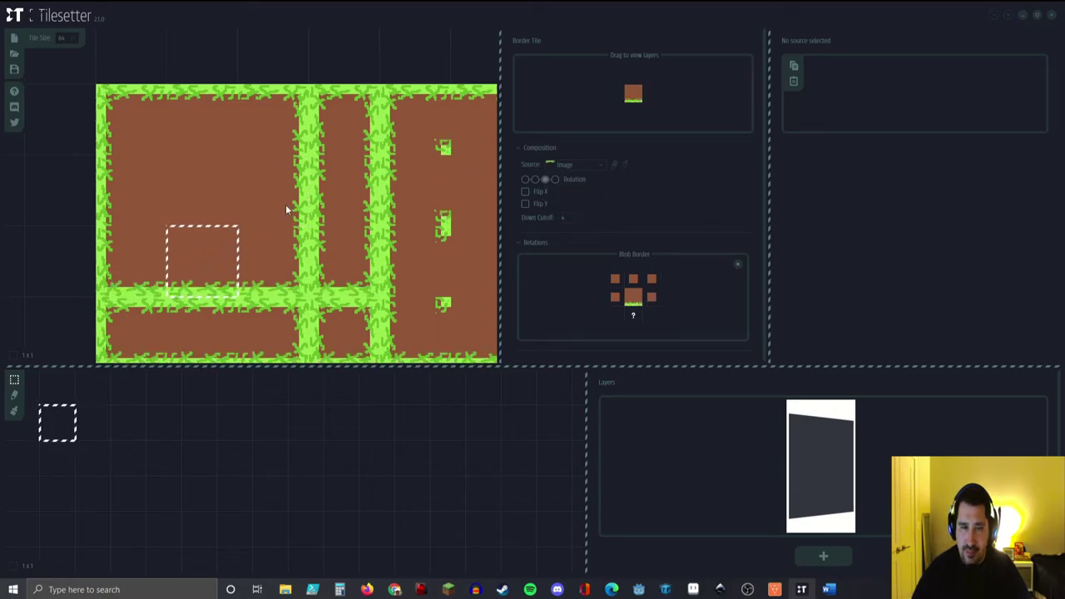
Step: Examine the blob set with grass borders on all four sides, both as a whole and up close
{"action": "scroll", "coordinate": [187, 213], "scroll_direction": "down", "scroll_amount": 3}
{"action": "scroll", "coordinate": [200, 194], "scroll_direction": "up", "scroll_amount": 2}
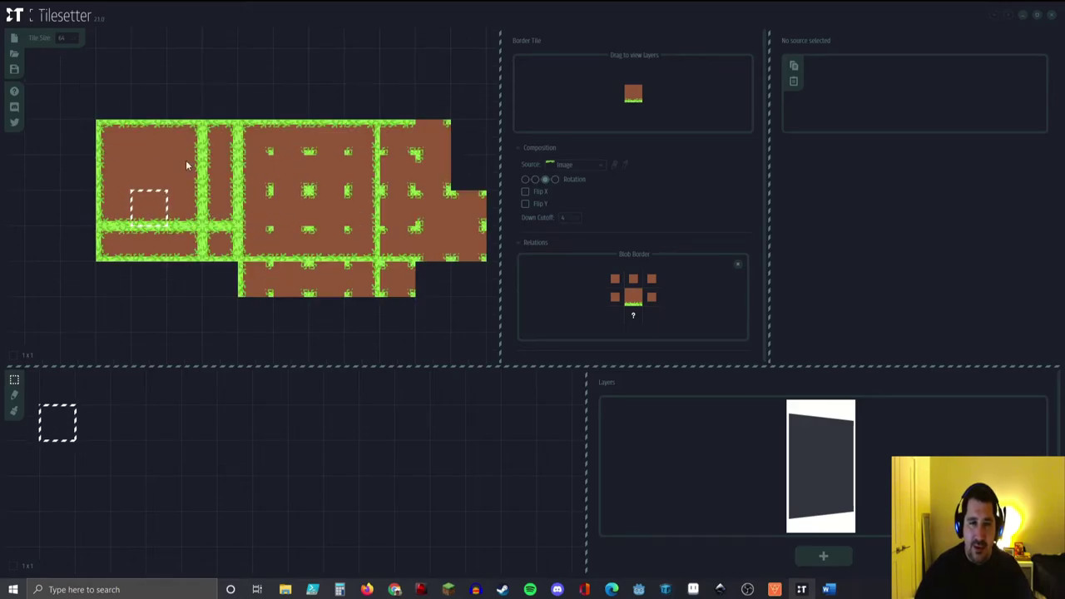
{"action": "scroll", "coordinate": [233, 210], "scroll_direction": "down", "scroll_amount": 3}
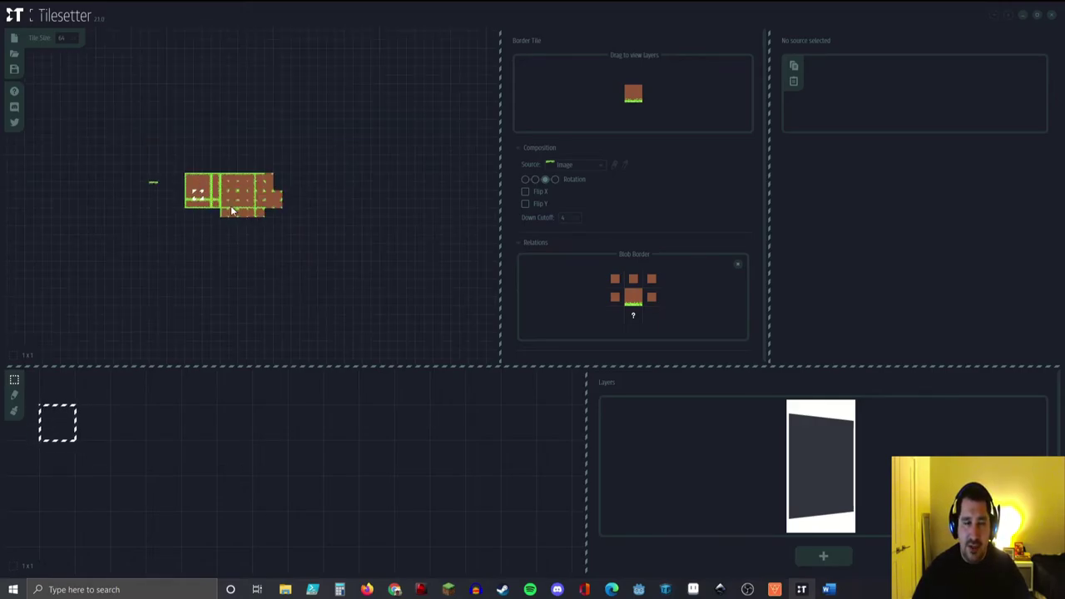
{"action": "left_click", "coordinate": [219, 253]}
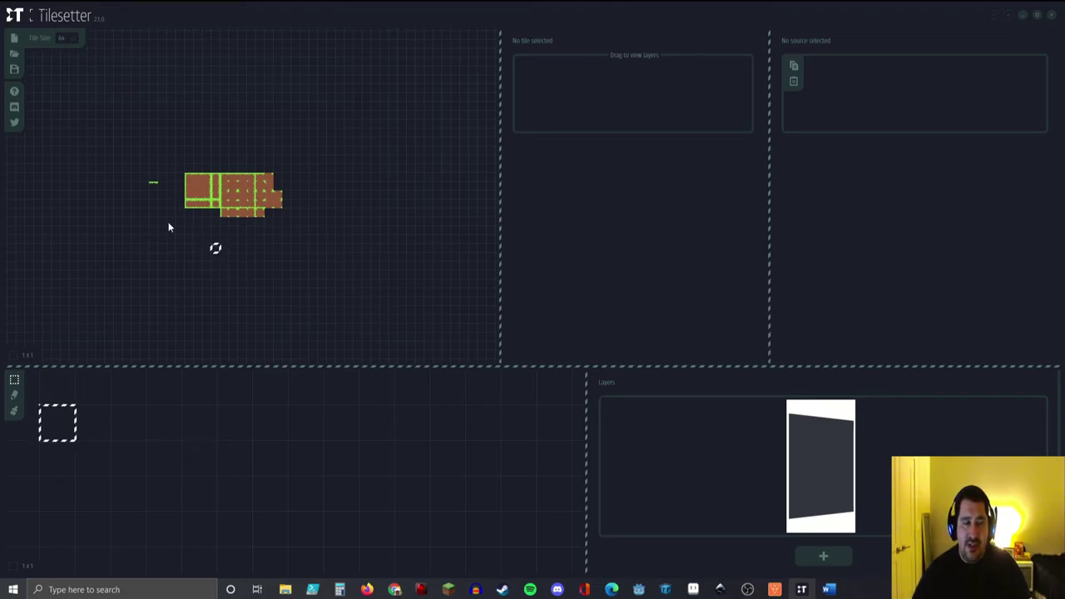
{"action": "scroll", "coordinate": [171, 187], "scroll_direction": "up", "scroll_amount": 2}
{"action": "scroll", "coordinate": [357, 299], "scroll_direction": "up", "scroll_amount": 2}
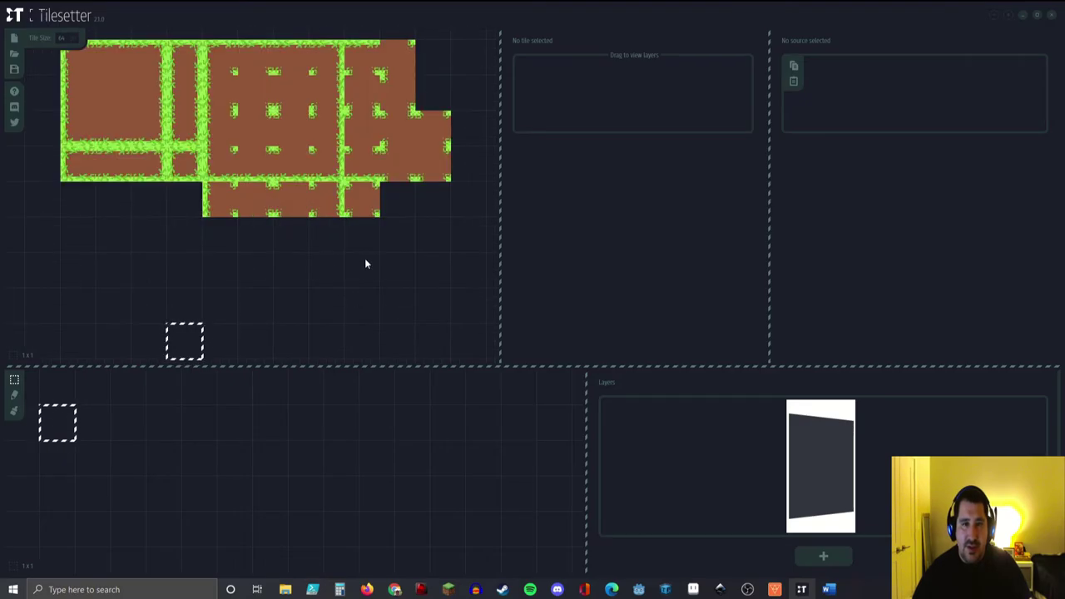
{"action": "scroll", "coordinate": [326, 255], "scroll_direction": "down", "scroll_amount": 2}
Step: Enlarge the map area and paint a closed loop with a side branch using the whole blob set and the auto-tile brush
{"action": "left_click_drag", "start_coordinate": [193, 155], "coordinate": [373, 232]}
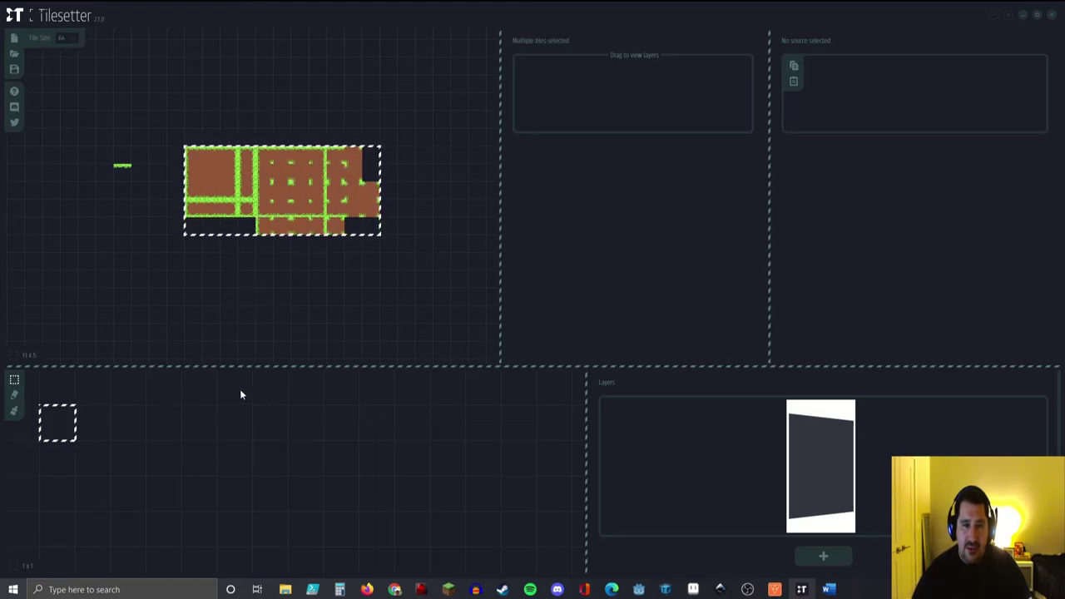
{"action": "left_click_drag", "start_coordinate": [234, 367], "coordinate": [281, 250]}
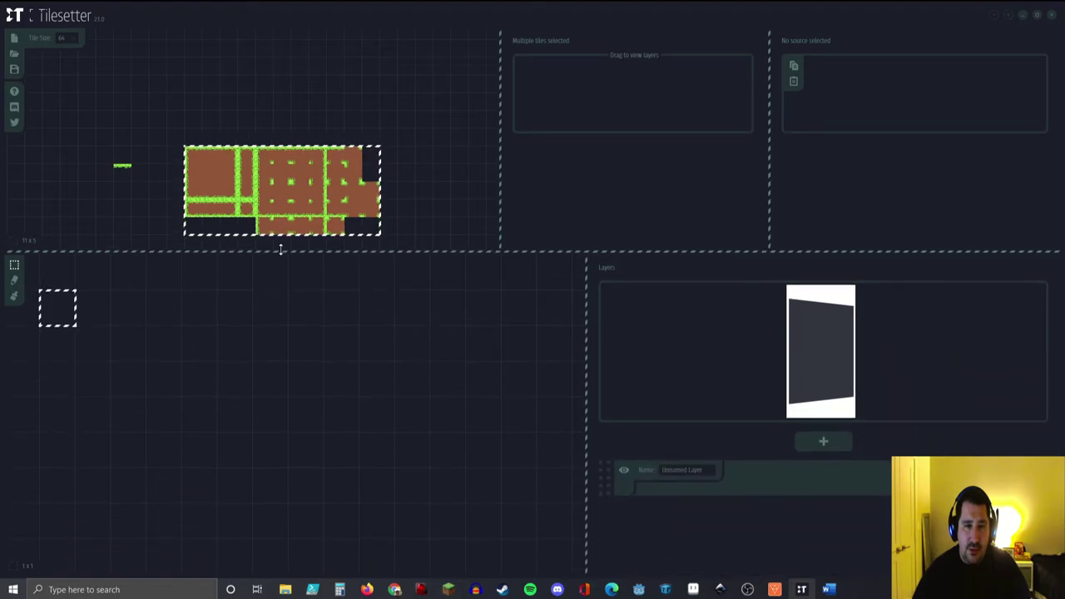
{"action": "left_click", "coordinate": [13, 282]}
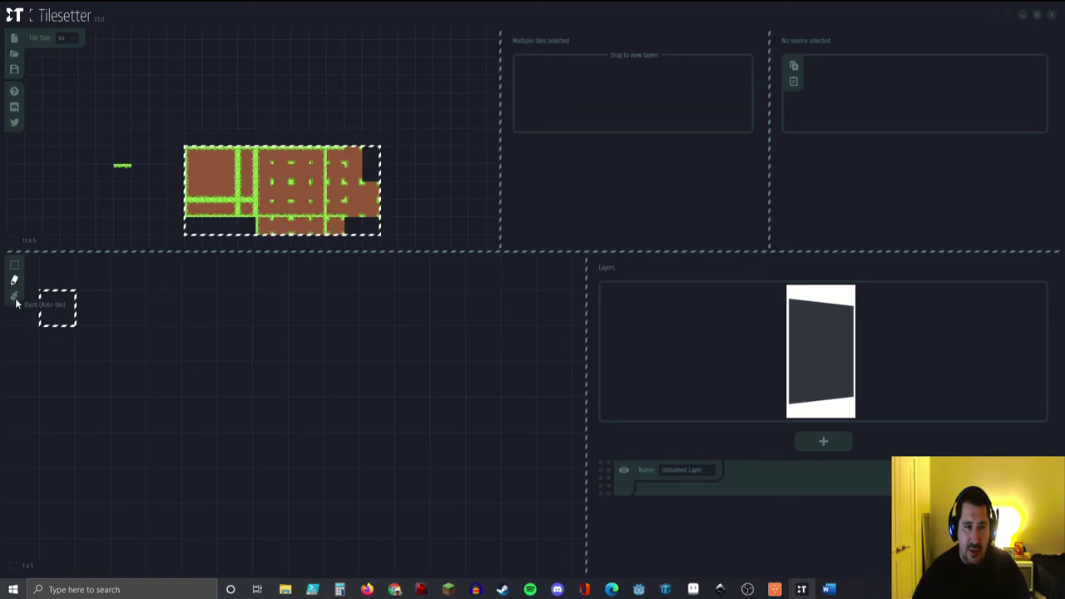
{"action": "mouse_move", "coordinate": [129, 316]}
{"action": "left_mouse_down"}
{"action": "mouse_move", "coordinate": [242, 311]}
{"action": "mouse_move", "coordinate": [261, 335]}
{"action": "mouse_move", "coordinate": [272, 397]}
{"action": "mouse_move", "coordinate": [264, 518]}
{"action": "mouse_move", "coordinate": [479, 521]}
{"action": "mouse_move", "coordinate": [503, 496]}
{"action": "mouse_move", "coordinate": [507, 416]}
{"action": "mouse_move", "coordinate": [485, 471]}
{"action": "mouse_move", "coordinate": [486, 381]}
{"action": "mouse_move", "coordinate": [450, 350]}
{"action": "mouse_move", "coordinate": [421, 381]}
{"action": "mouse_move", "coordinate": [332, 366]}
{"action": "mouse_move", "coordinate": [271, 371]}
{"action": "left_mouse_up"}
{"action": "scroll", "coordinate": [362, 401], "scroll_direction": "down", "scroll_amount": 5}
{"action": "scroll", "coordinate": [372, 408], "scroll_direction": "up", "scroll_amount": 2}
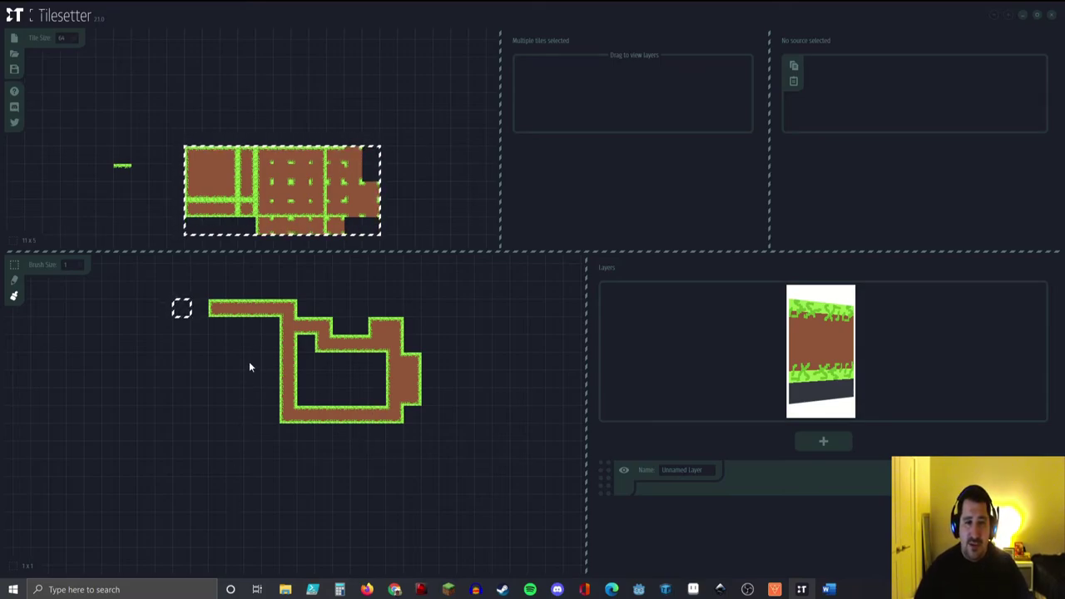
Step: Extend the auto-tiled map with a connecting column, a stepped diagonal branch and a large filled block below the loop
{"action": "mouse_move", "coordinate": [230, 320]}
{"action": "left_mouse_down"}
{"action": "mouse_move", "coordinate": [231, 366]}
{"action": "mouse_move", "coordinate": [178, 402]}
{"action": "mouse_move", "coordinate": [127, 417]}
{"action": "mouse_move", "coordinate": [93, 482]}
{"action": "left_mouse_up"}
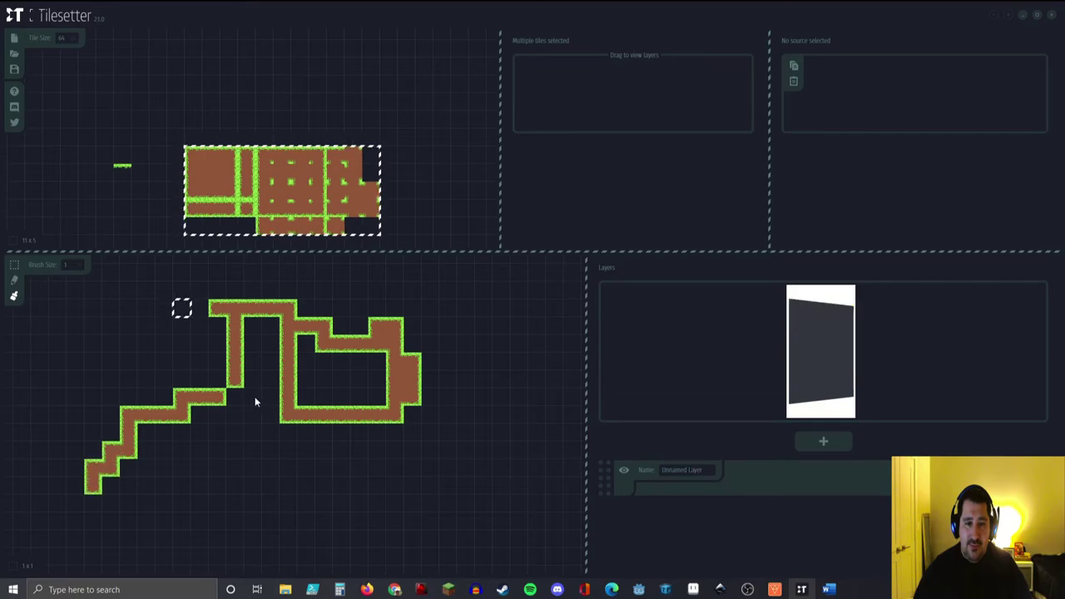
{"action": "left_click_drag", "start_coordinate": [223, 397], "coordinate": [246, 397]}
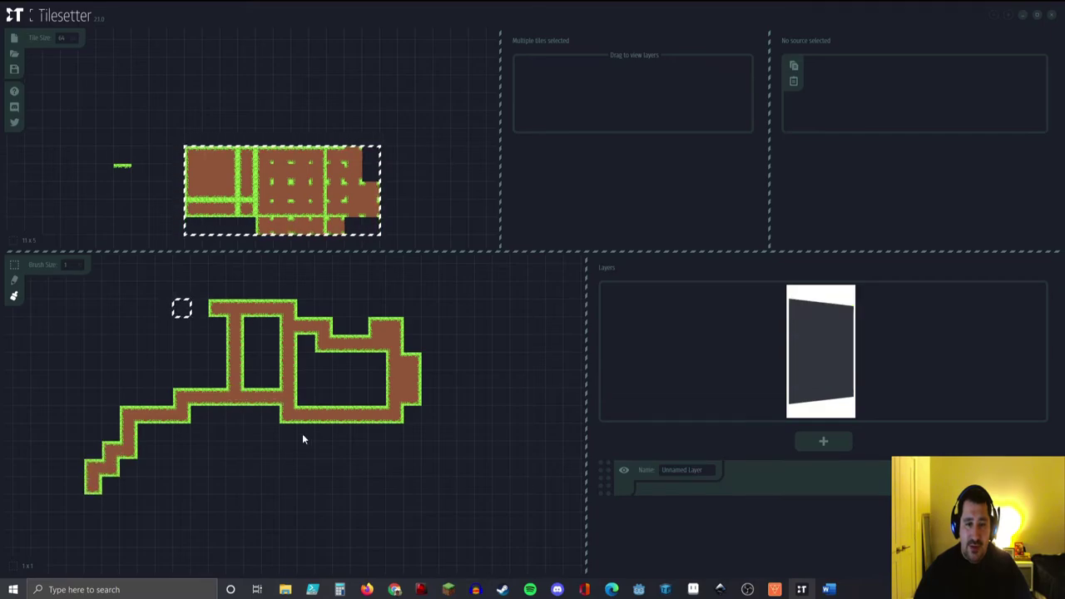
{"action": "mouse_move", "coordinate": [310, 425]}
{"action": "left_mouse_down"}
{"action": "mouse_move", "coordinate": [288, 444]}
{"action": "mouse_move", "coordinate": [308, 504]}
{"action": "mouse_move", "coordinate": [178, 485]}
{"action": "mouse_move", "coordinate": [211, 430]}
{"action": "mouse_move", "coordinate": [190, 408]}
{"action": "mouse_move", "coordinate": [181, 493]}
{"action": "mouse_move", "coordinate": [170, 499]}
{"action": "mouse_move", "coordinate": [175, 482]}
{"action": "mouse_move", "coordinate": [153, 511]}
{"action": "mouse_move", "coordinate": [156, 550]}
{"action": "left_mouse_up"}
{"action": "middle_click_drag", "start_coordinate": [156, 549], "coordinate": [363, 498]}
{"action": "scroll", "coordinate": [363, 498], "scroll_direction": "down", "scroll_amount": 3}
{"action": "scroll", "coordinate": [369, 483], "scroll_direction": "up", "scroll_amount": 3}
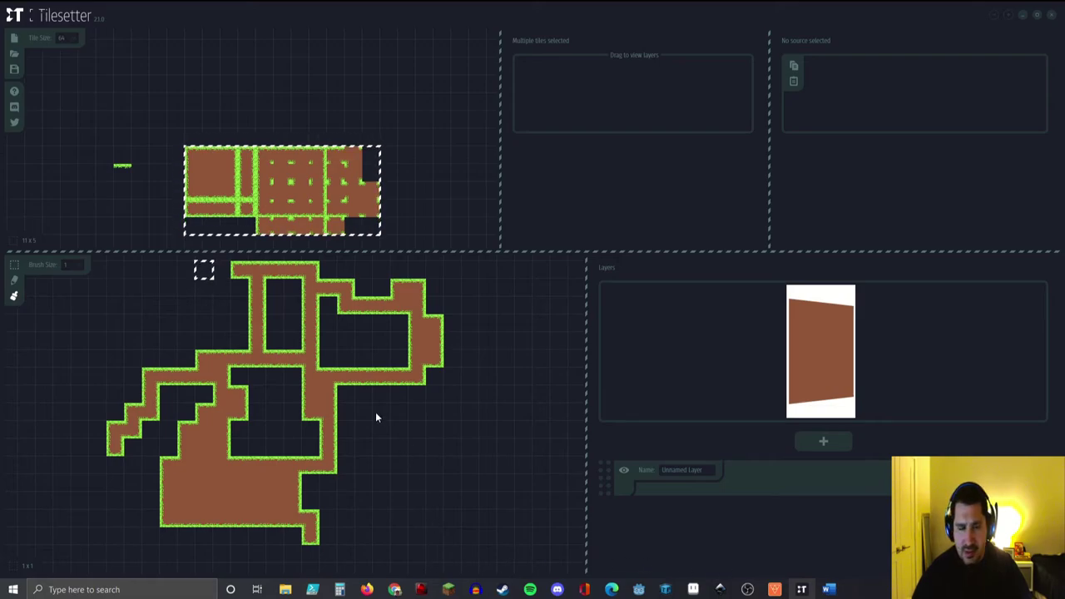
{"action": "scroll", "coordinate": [408, 411], "scroll_direction": "down", "scroll_amount": 1}
{"action": "scroll", "coordinate": [420, 415], "scroll_direction": "up", "scroll_amount": 1}
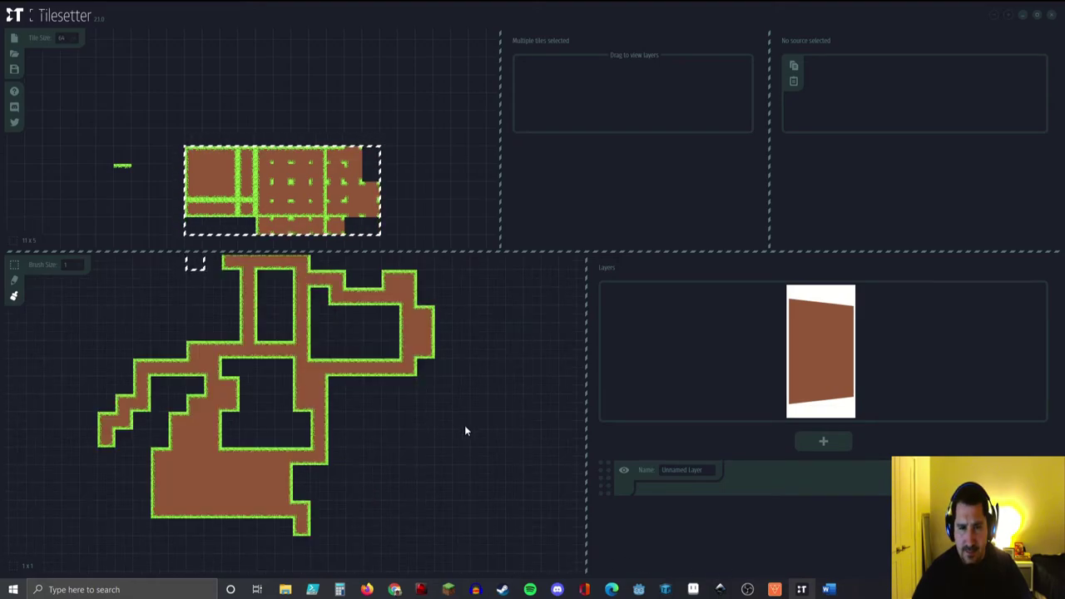
{"action": "scroll", "coordinate": [466, 420], "scroll_direction": "down", "scroll_amount": 2}
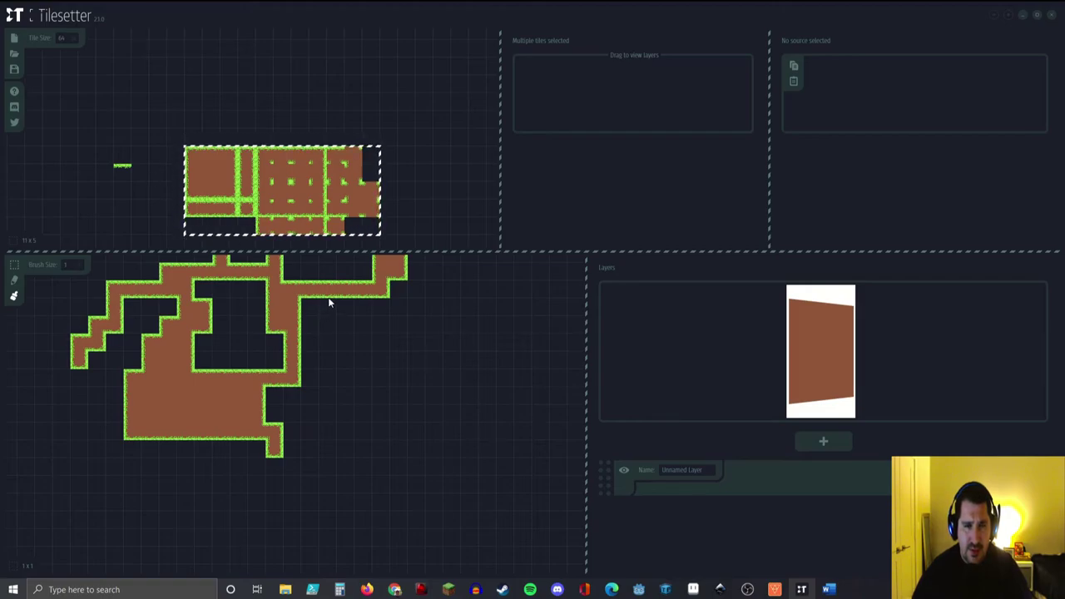
Step: Switch to Aseprite and clear the green grass border from the 64 px canvas
{"action": "scroll", "coordinate": [237, 166], "scroll_direction": "down", "scroll_amount": 2}
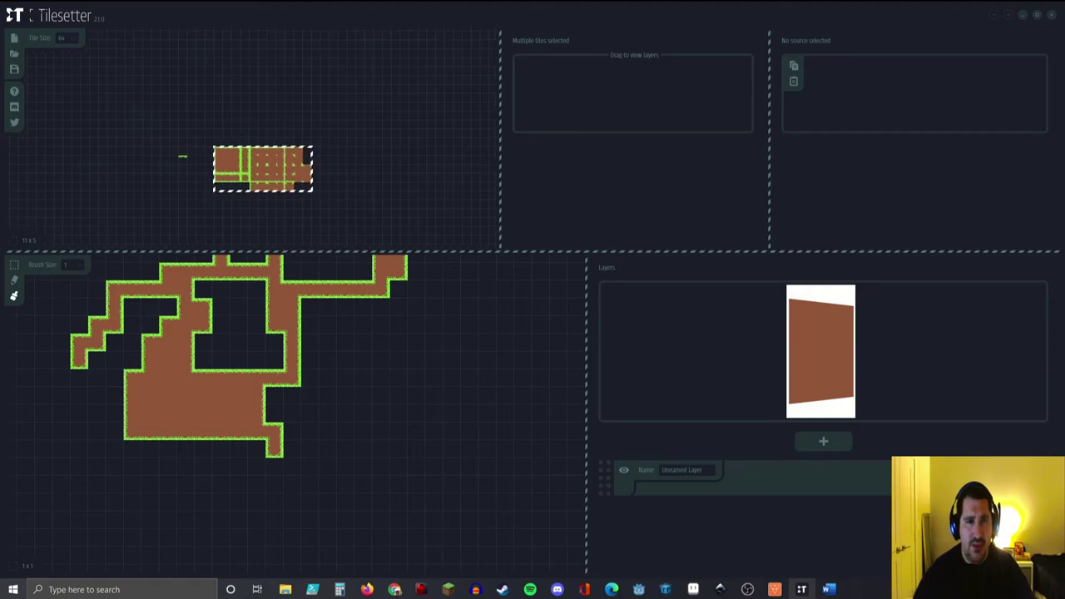
{"action": "scroll", "coordinate": [228, 104], "scroll_direction": "up", "scroll_amount": 2}
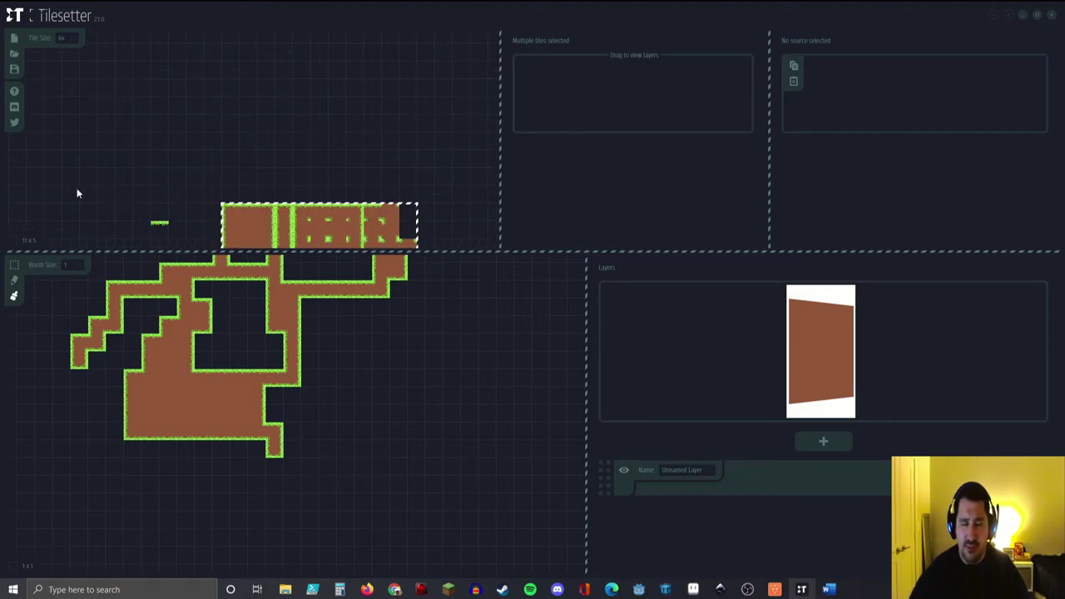
{"action": "left_click", "coordinate": [694, 589]}
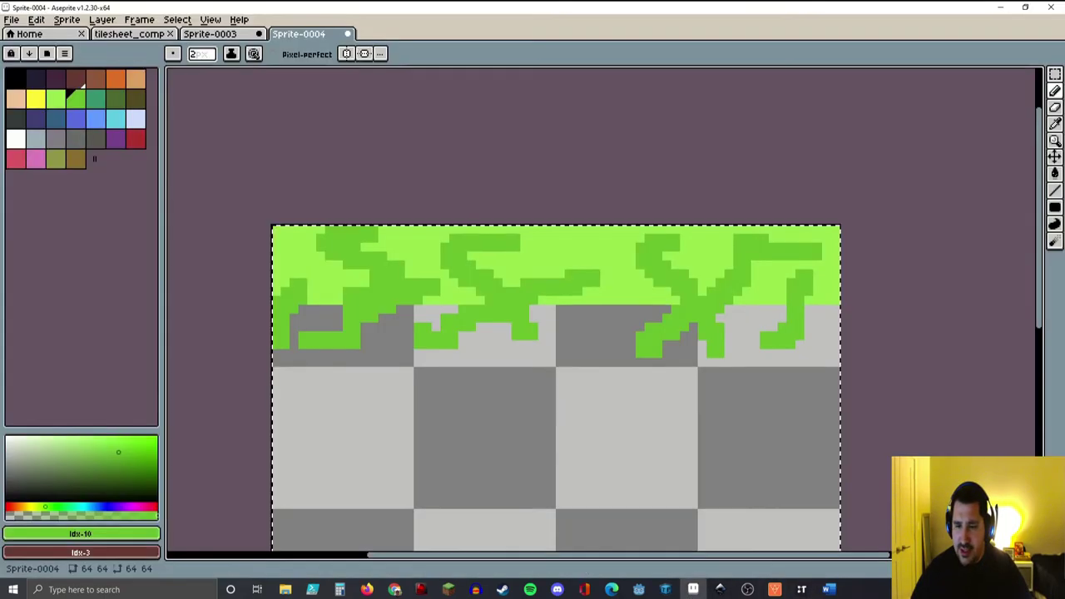
{"action": "scroll", "coordinate": [509, 380], "scroll_direction": "down", "scroll_amount": 2}
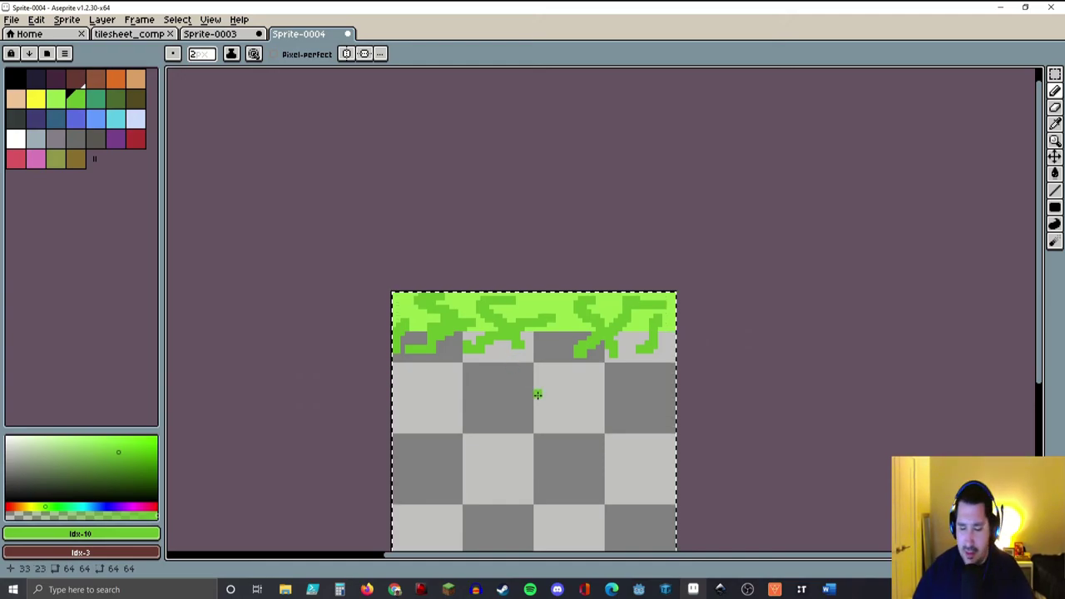
{"action": "key", "text": "ctrl+z"}
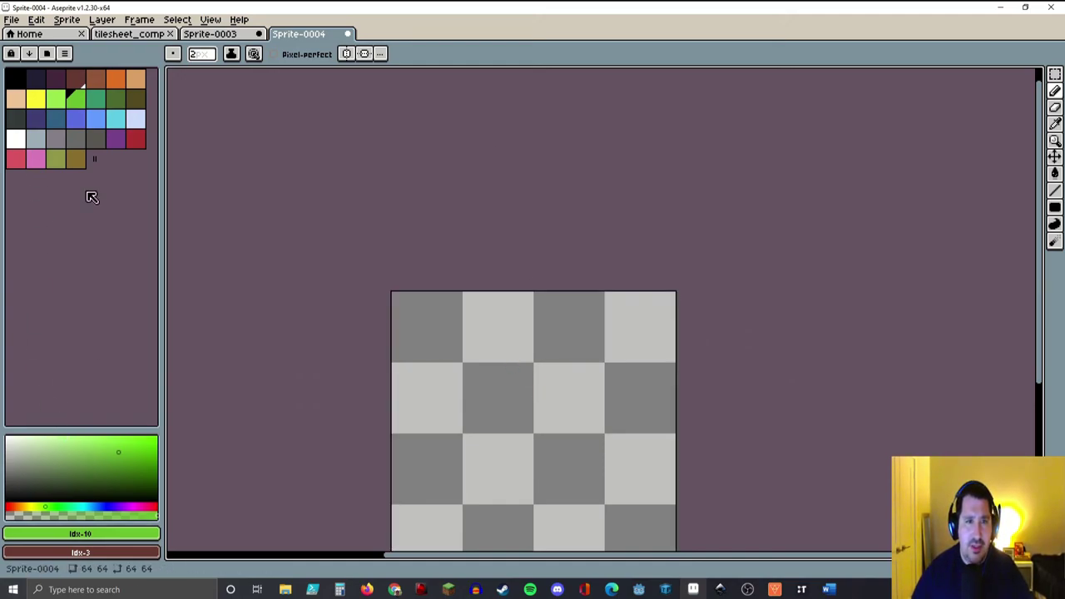
Step: Fill the empty canvas with light blue, palette index 18, and select and copy the whole image
{"action": "left_click", "coordinate": [116, 121]}
{"action": "left_click", "coordinate": [95, 119]}
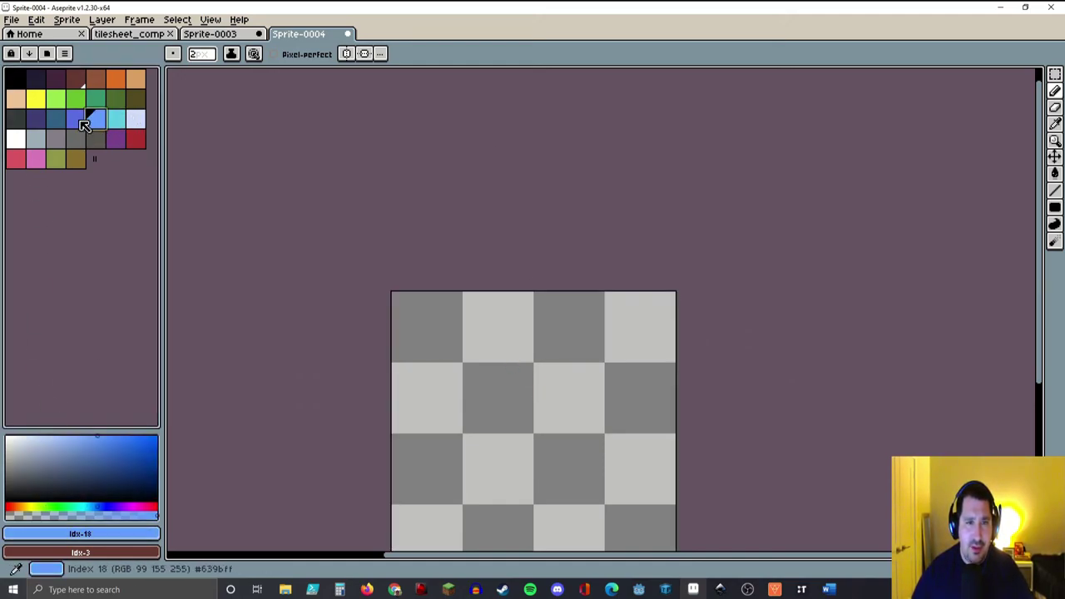
{"action": "left_click", "coordinate": [1056, 174]}
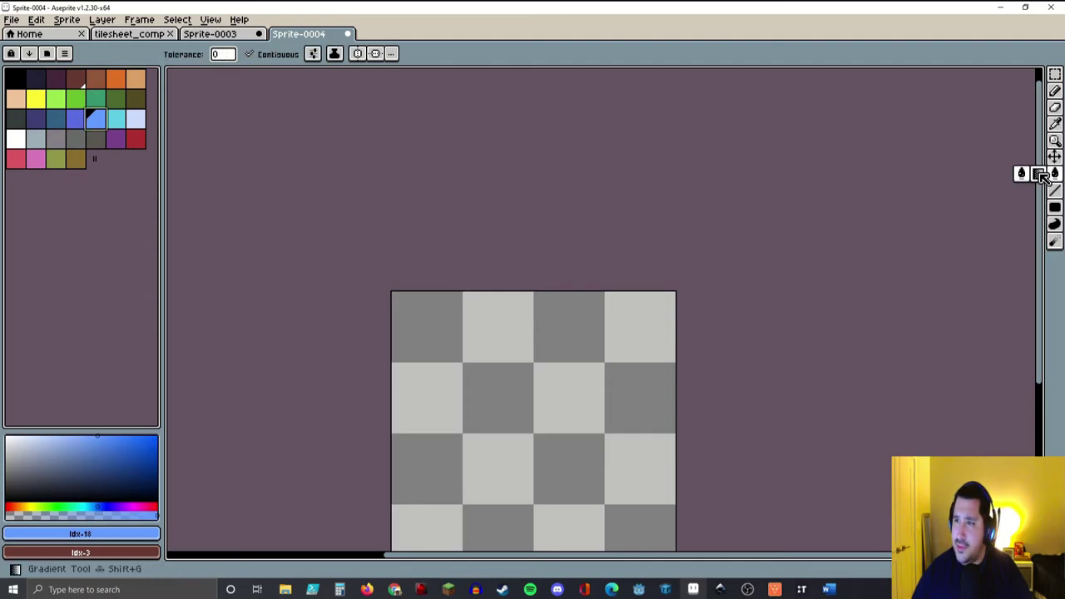
{"action": "left_click", "coordinate": [549, 409]}
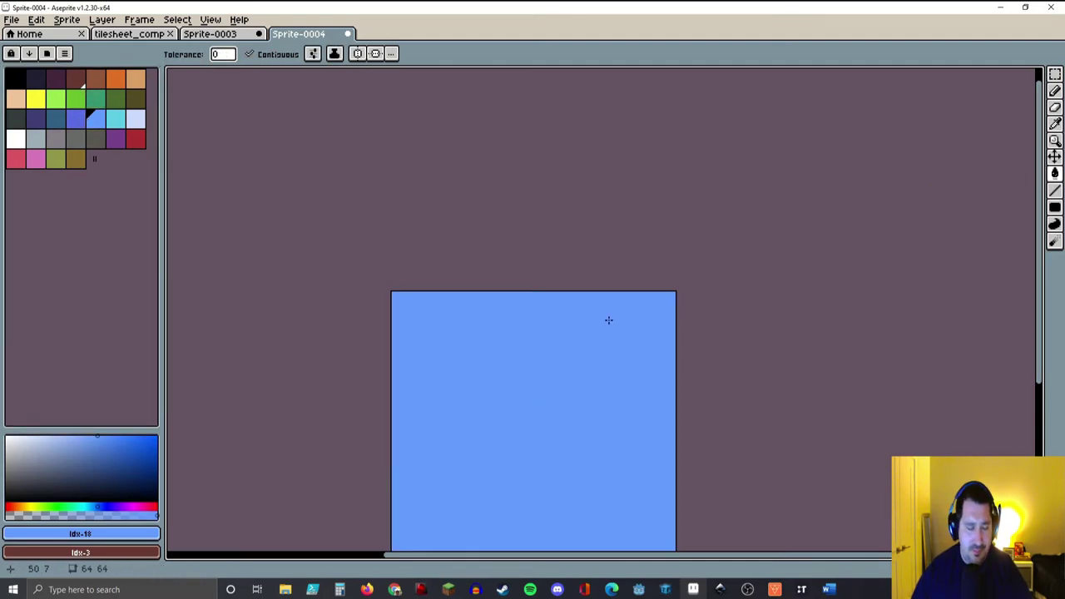
{"action": "key", "text": "ctrl+a"}
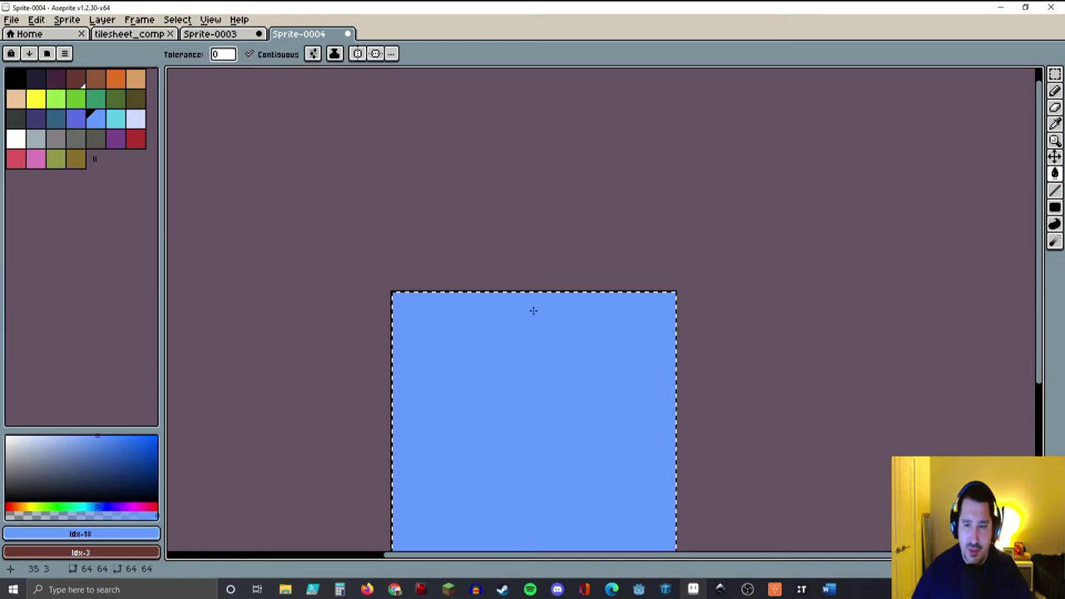
Step: Switch to Tilesetter, paste the blue tile into an empty cell above the existing set, and build blob borders from it
{"action": "left_click", "coordinate": [802, 589]}
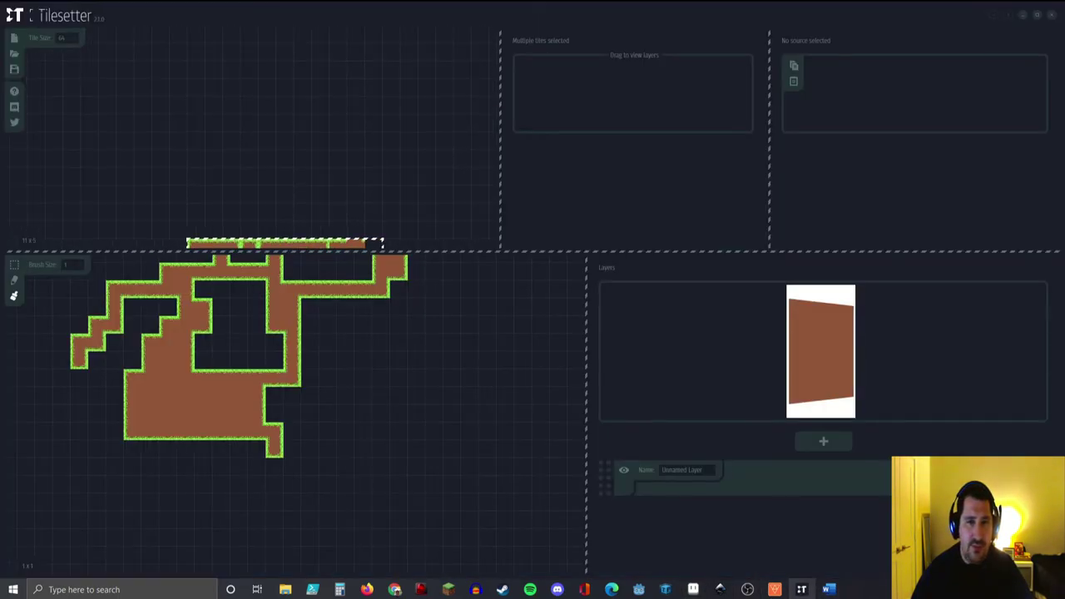
{"action": "left_click", "coordinate": [196, 107]}
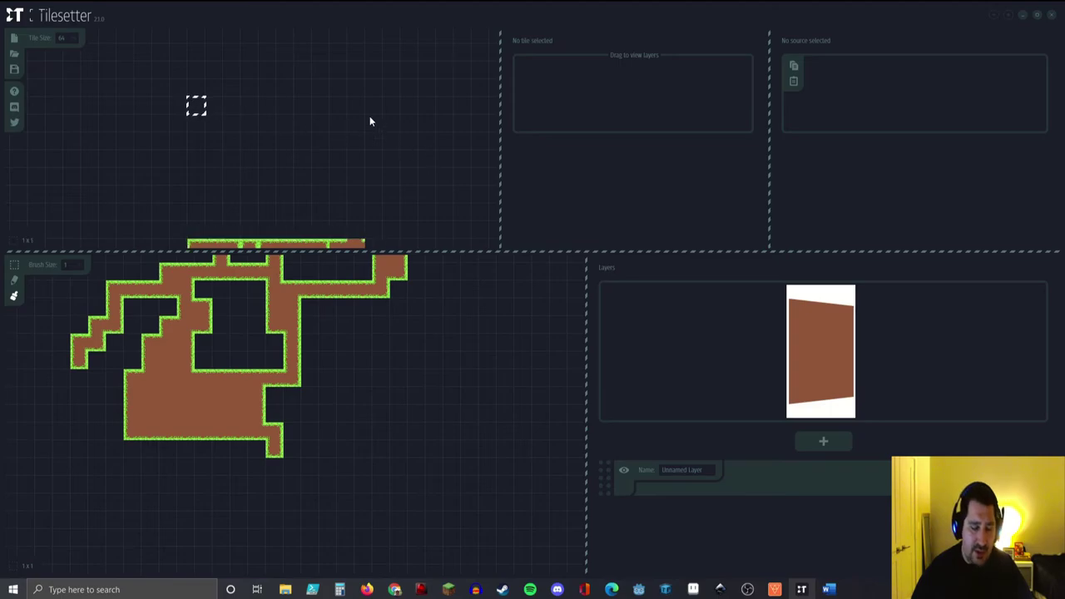
{"action": "key", "text": "ctrl+v"}
{"action": "right_click", "coordinate": [191, 115]}
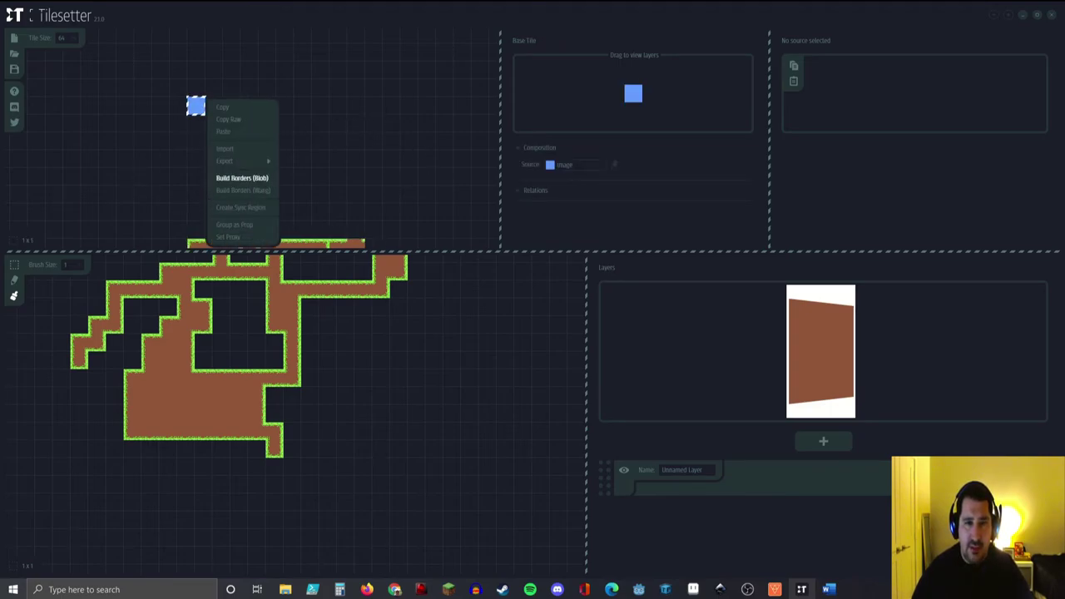
{"action": "left_click", "coordinate": [230, 178]}
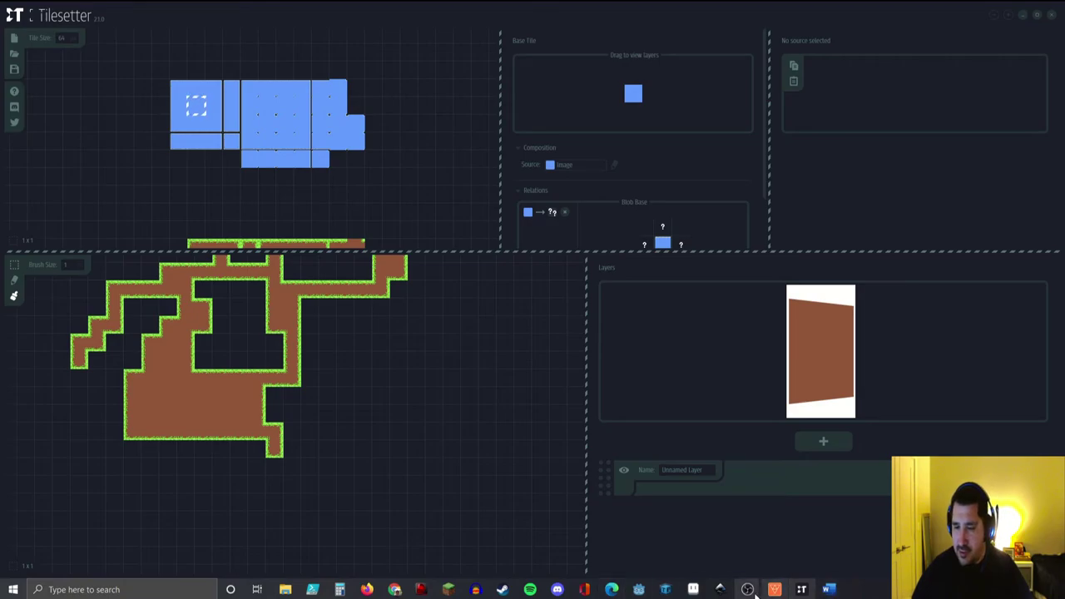
Step: Return to Aseprite and delete the blue fill from the whole canvas
{"action": "left_click", "coordinate": [694, 590]}
{"action": "scroll", "coordinate": [502, 328], "scroll_direction": "down", "scroll_amount": 5}
{"action": "scroll", "coordinate": [500, 337], "scroll_direction": "up", "scroll_amount": 5}
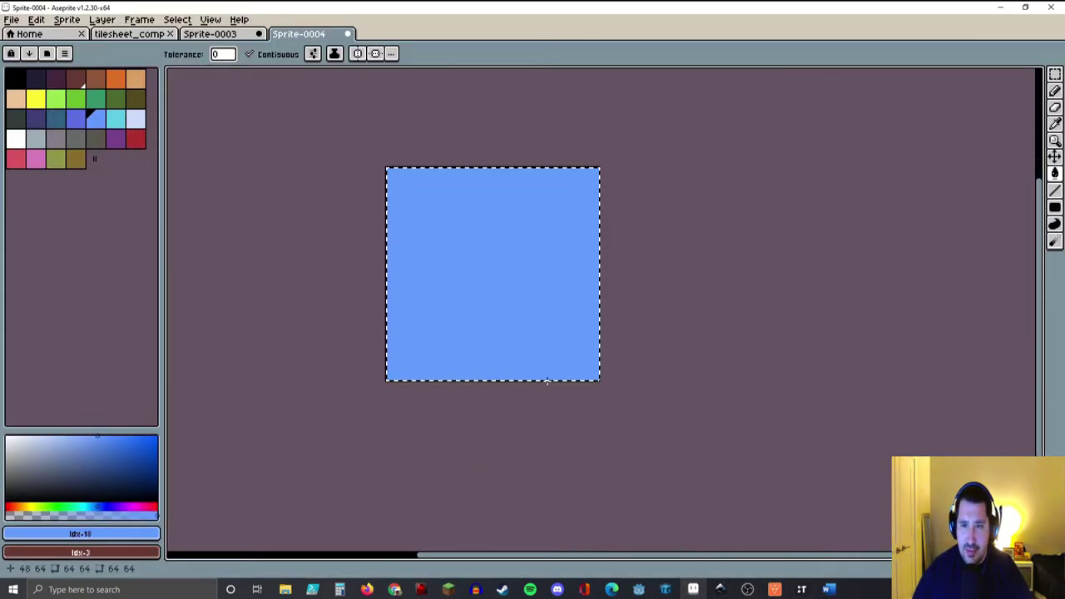
{"action": "key", "text": "ctrl+s"}
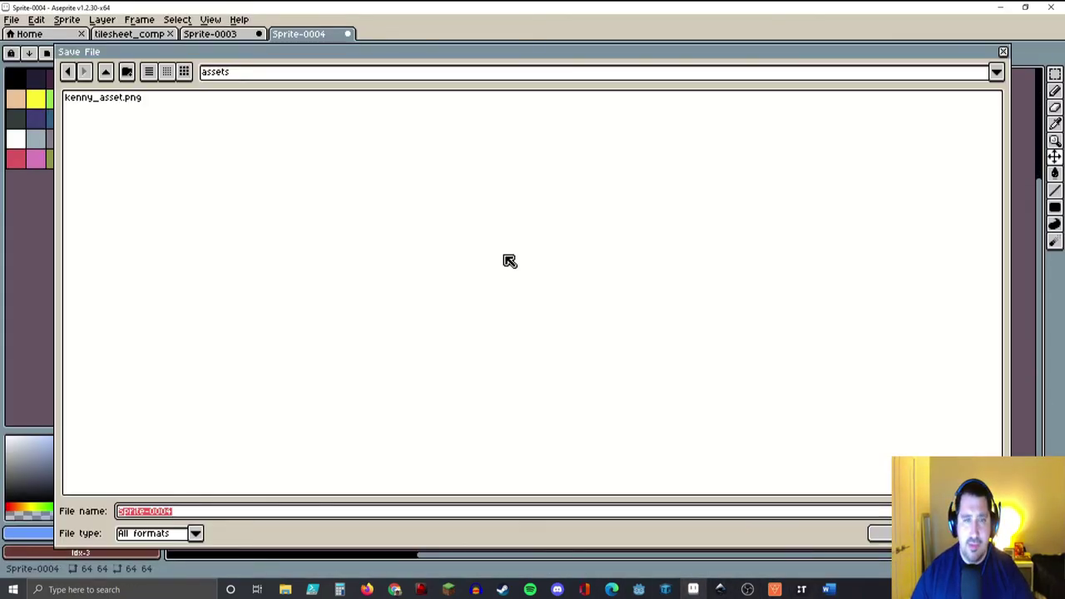
{"action": "key", "text": "Escape"}
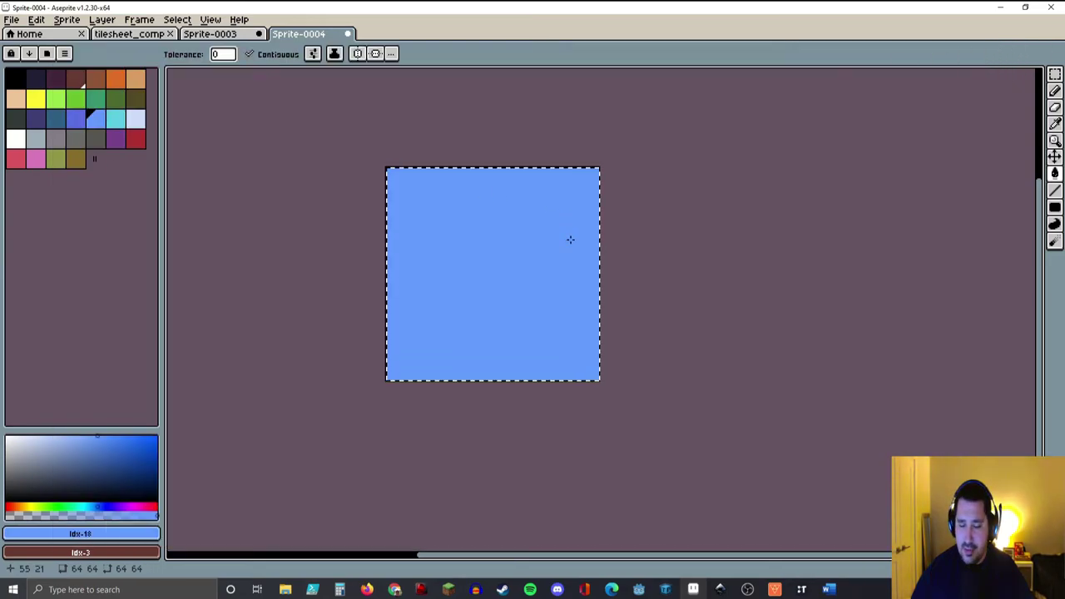
{"action": "key", "text": "Delete"}
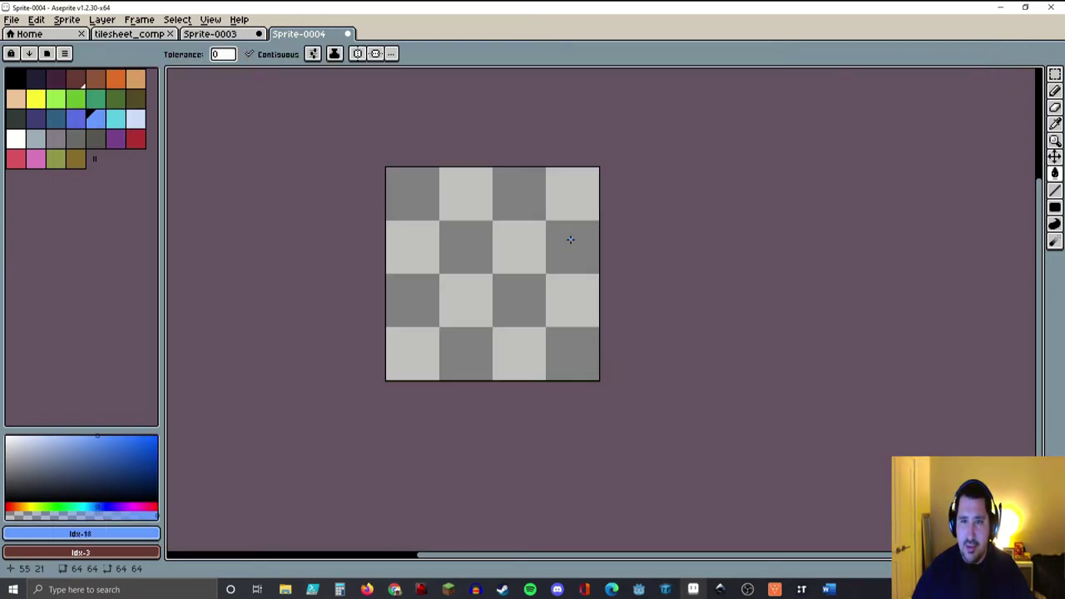
Step: Draw a small filled ellipse in brown, palette index 4, at the upper-left corner of the canvas
{"action": "left_click", "coordinate": [93, 80]}
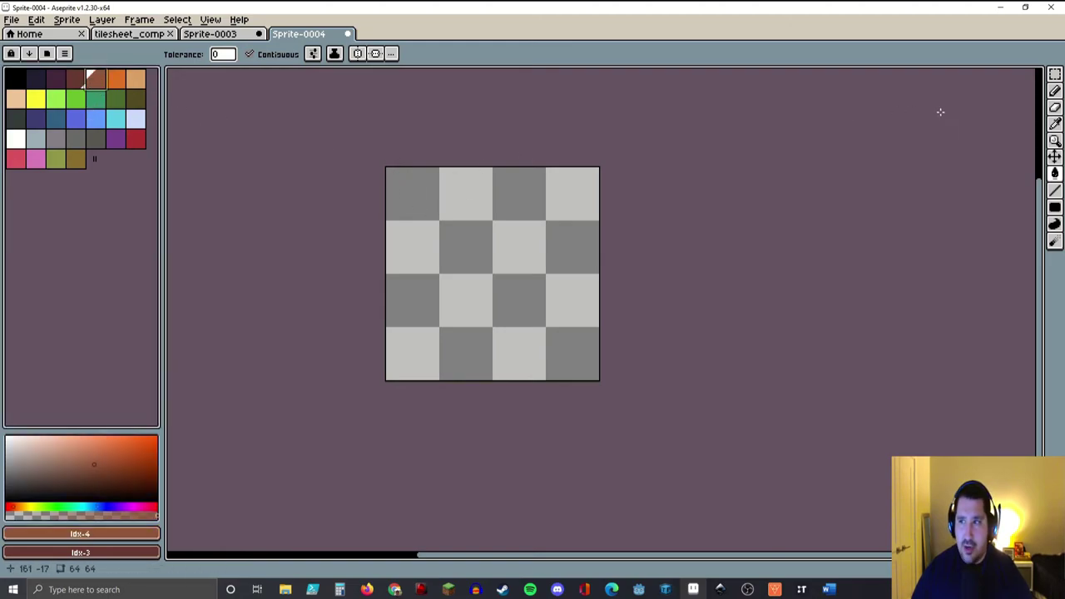
{"action": "left_click", "coordinate": [1055, 209]}
{"action": "left_click", "coordinate": [1038, 207]}
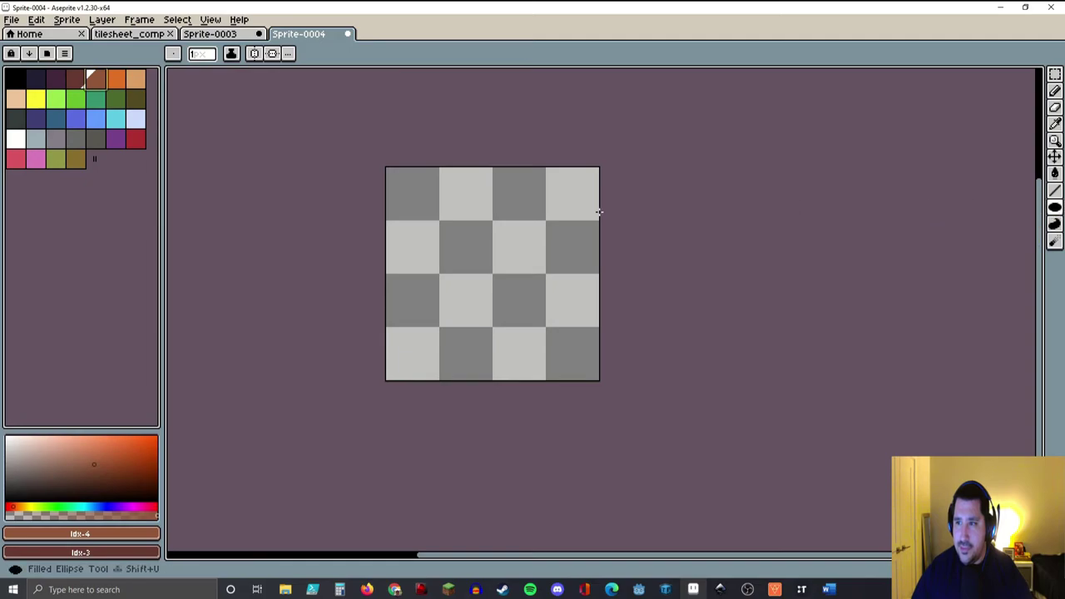
{"action": "scroll", "coordinate": [388, 194], "scroll_direction": "up", "scroll_amount": 1}
{"action": "scroll", "coordinate": [405, 177], "scroll_direction": "up", "scroll_amount": 1}
{"action": "left_click_drag", "start_coordinate": [377, 131], "coordinate": [491, 230]}
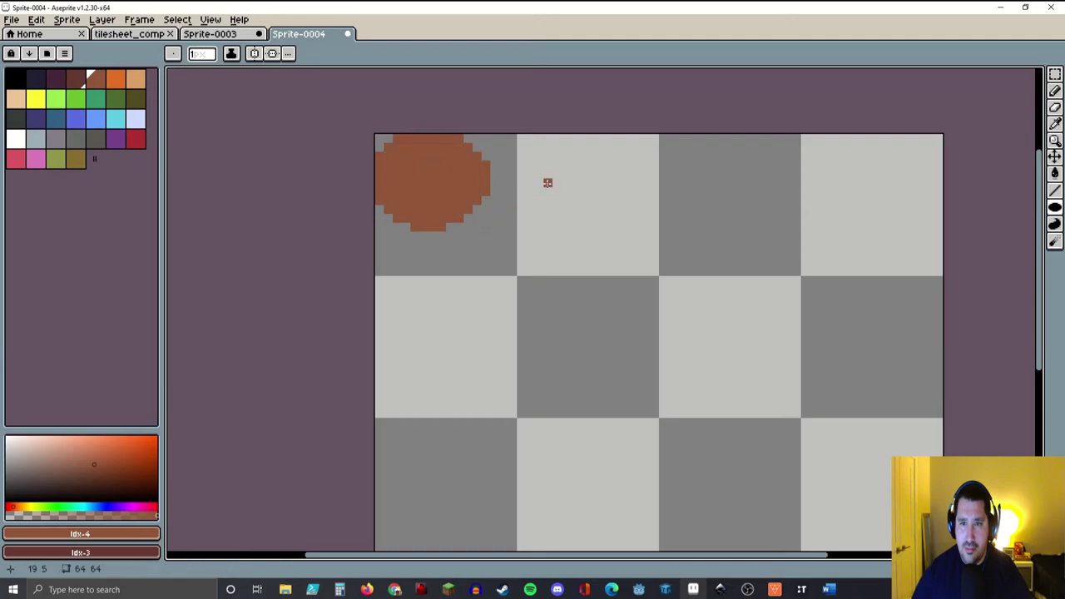
Step: Select the brown ellipse and place overlapping copies of it along the first half of the canvas's upper edge
{"action": "left_click", "coordinate": [1054, 74]}
{"action": "left_click_drag", "start_coordinate": [376, 134], "coordinate": [524, 255]}
{"action": "left_click_drag", "start_coordinate": [445, 191], "coordinate": [533, 202], "text": "ctrl"}
{"action": "left_click_drag", "start_coordinate": [375, 134], "coordinate": [525, 257]}
{"action": "left_click_drag", "start_coordinate": [509, 209], "coordinate": [648, 173], "text": "ctrl"}
{"action": "left_click_drag", "start_coordinate": [568, 158], "coordinate": [643, 207]}
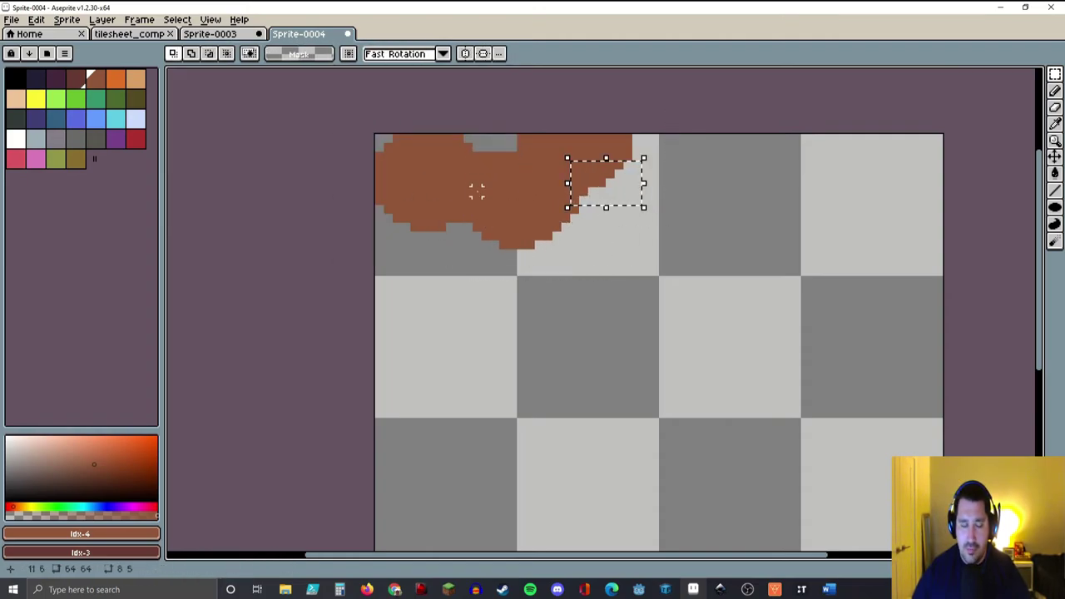
{"action": "left_click", "coordinate": [699, 243]}
Step: Paste more copies of the brown ellipse at varied heights along the upper edge up to the canvas's right corner
{"action": "key", "text": "ctrl+v"}
{"action": "left_click_drag", "start_coordinate": [436, 195], "coordinate": [723, 192]}
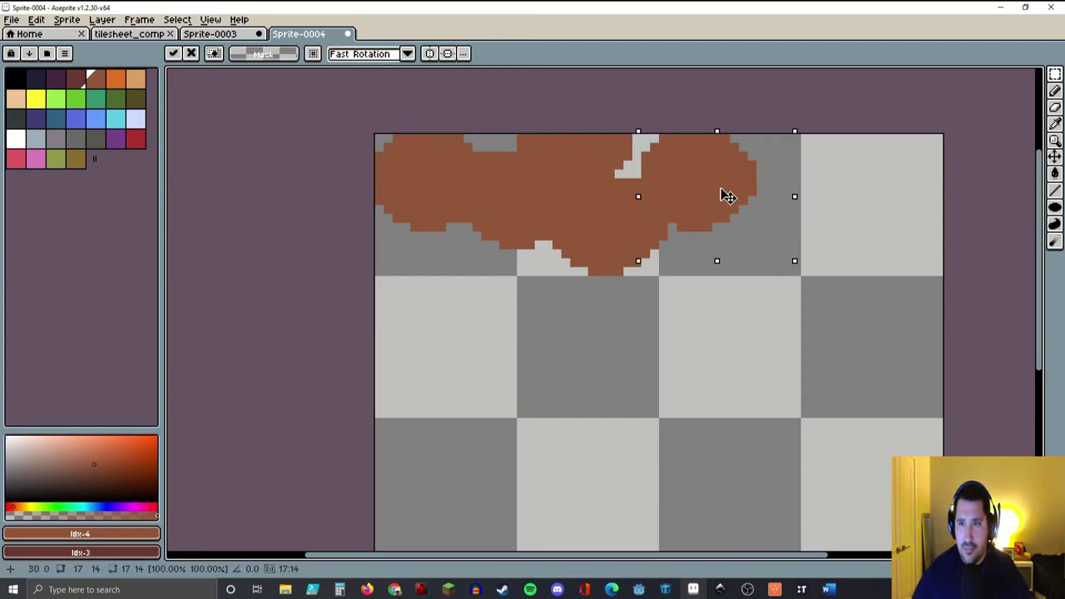
{"action": "key", "text": "ctrl+v"}
{"action": "left_click_drag", "start_coordinate": [419, 233], "coordinate": [799, 185]}
{"action": "key", "text": "ctrl+v"}
{"action": "left_click_drag", "start_coordinate": [405, 182], "coordinate": [852, 234]}
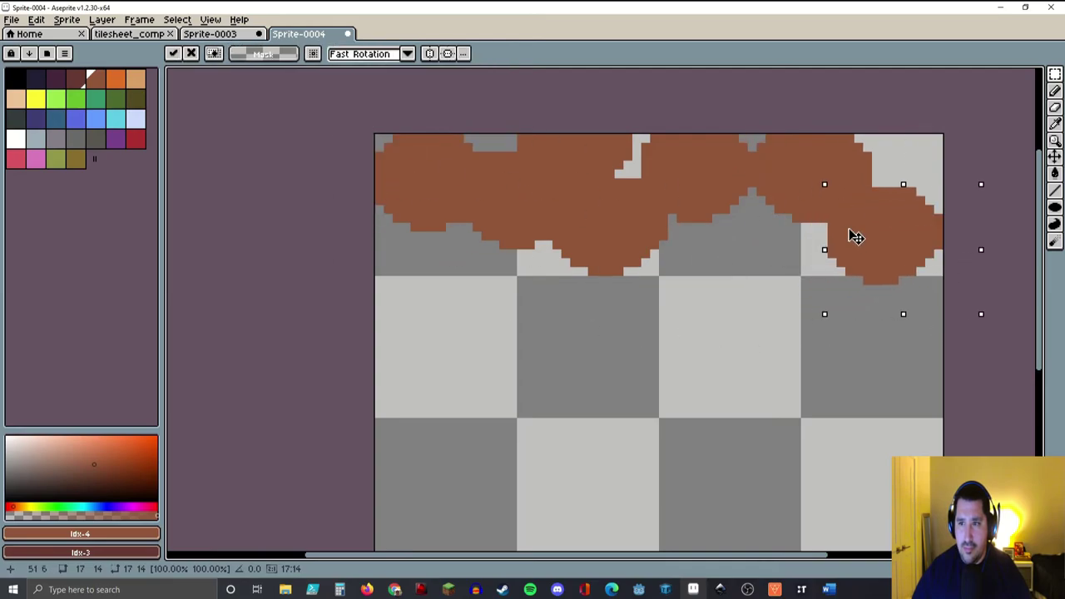
{"action": "key", "text": "ctrl+v"}
{"action": "left_click_drag", "start_coordinate": [424, 186], "coordinate": [924, 160]}
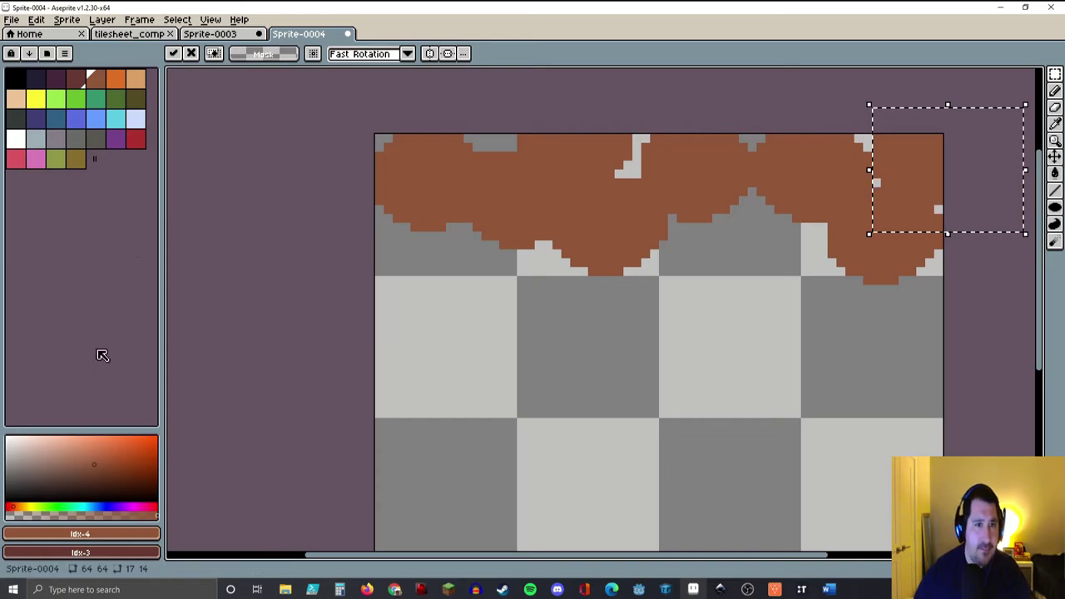
Step: Clear the selection and fill the gaps inside the brown band with a dark brown using the Paint Bucket
{"action": "left_click", "coordinate": [109, 462]}
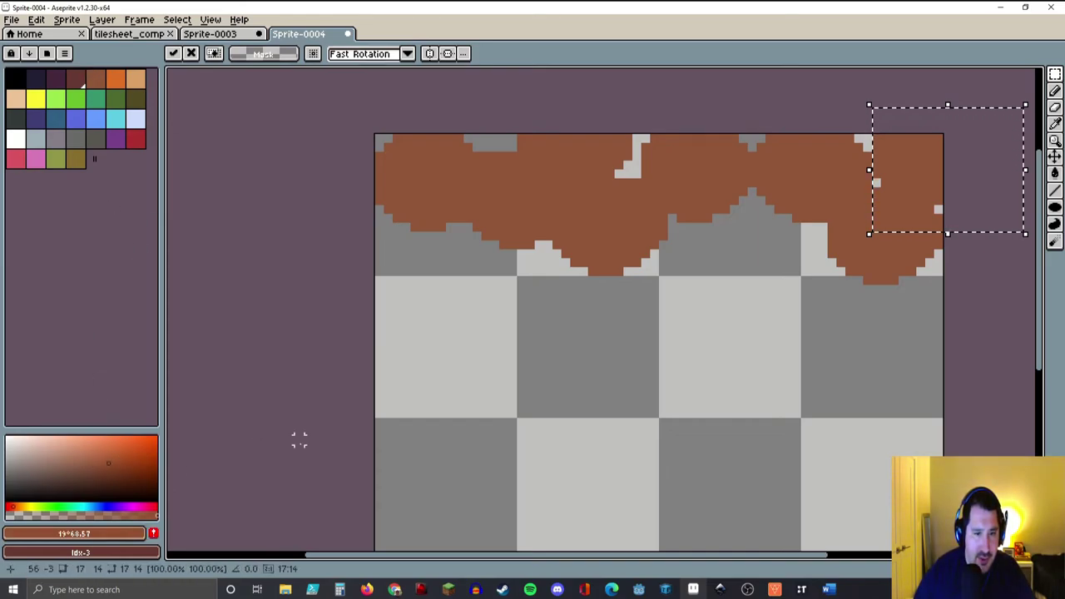
{"action": "left_click", "coordinate": [1054, 173]}
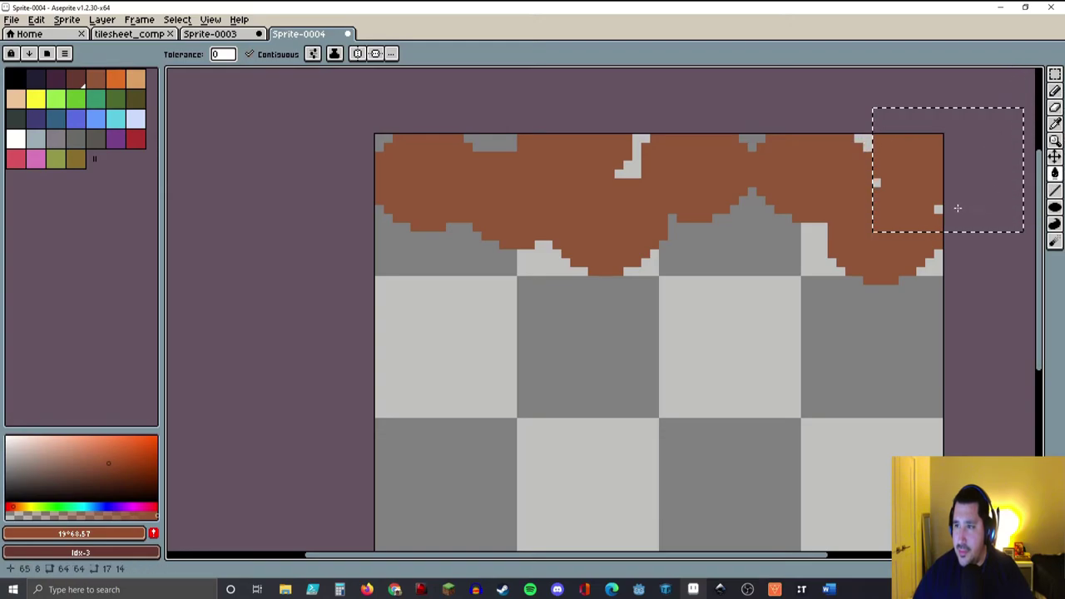
{"action": "left_click", "coordinate": [1054, 74]}
{"action": "left_click", "coordinate": [752, 244]}
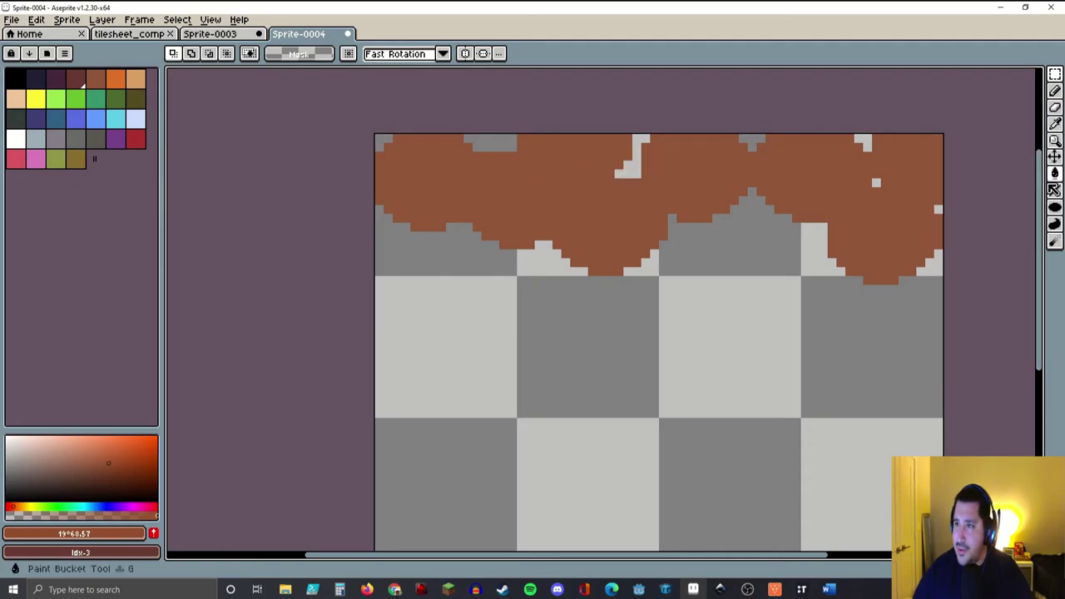
{"action": "left_click", "coordinate": [1055, 173]}
{"action": "left_click", "coordinate": [864, 143]}
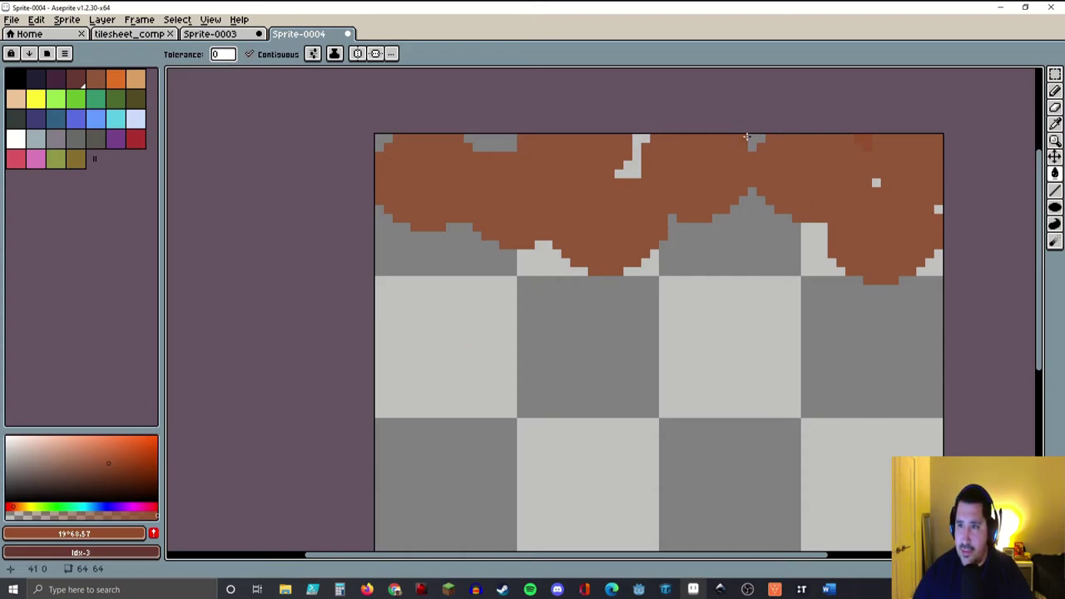
{"action": "left_click", "coordinate": [123, 474]}
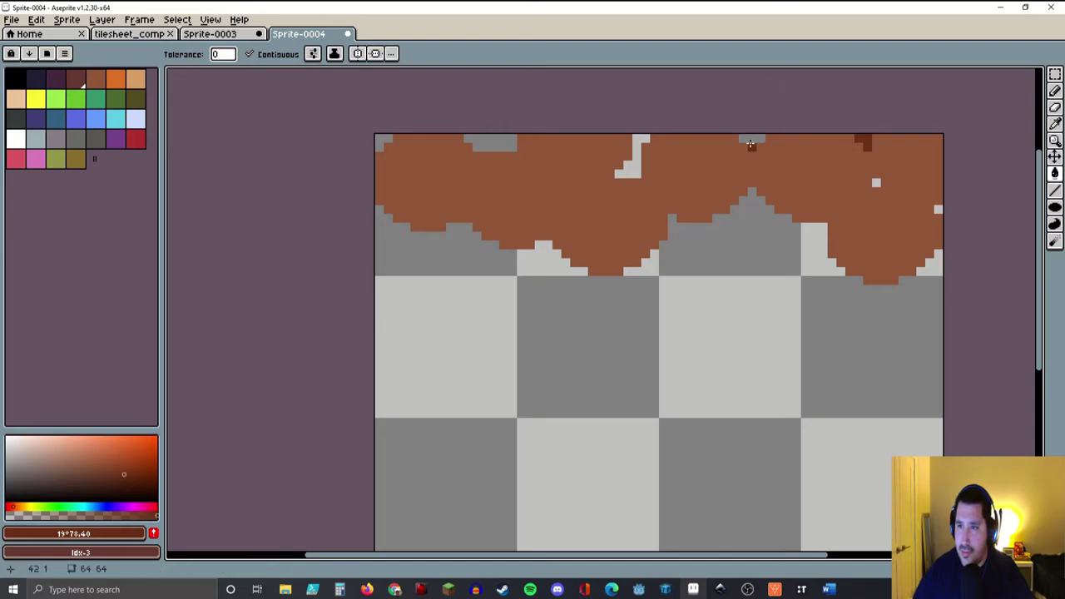
{"action": "left_click", "coordinate": [628, 146]}
{"action": "left_click", "coordinate": [499, 140]}
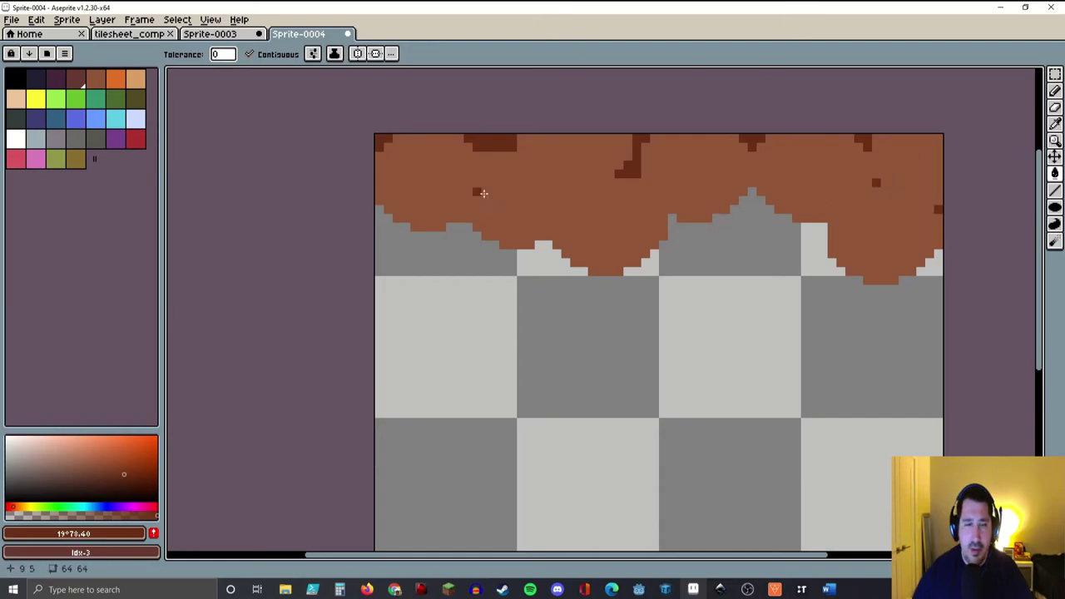
Step: Outline the brown band's wavy lower edge in dark brown with the 2 px Pencil
{"action": "left_click", "coordinate": [1056, 90]}
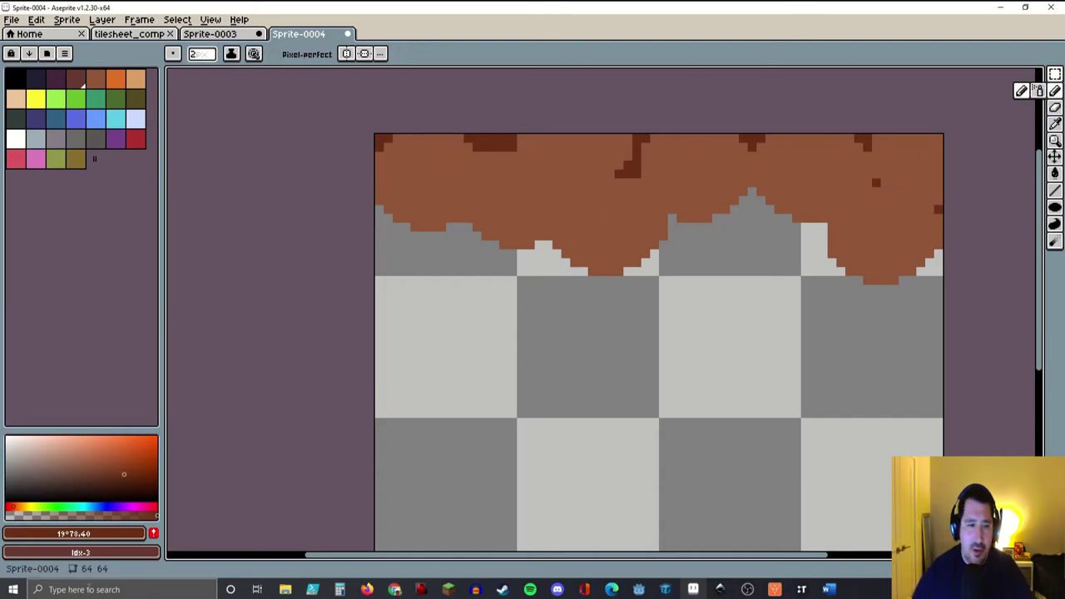
{"action": "left_click_drag", "start_coordinate": [383, 214], "coordinate": [441, 247]}
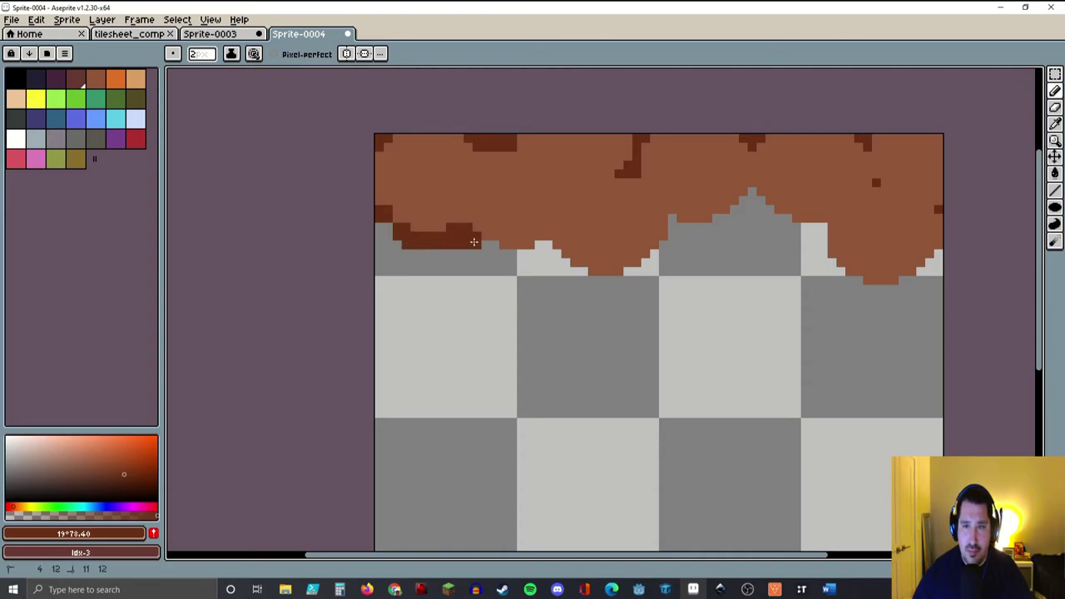
{"action": "mouse_move", "coordinate": [516, 250]}
{"action": "left_mouse_down"}
{"action": "mouse_move", "coordinate": [569, 249]}
{"action": "mouse_move", "coordinate": [584, 266]}
{"action": "mouse_move", "coordinate": [617, 253]}
{"action": "mouse_move", "coordinate": [657, 258]}
{"action": "mouse_move", "coordinate": [673, 231]}
{"action": "mouse_move", "coordinate": [765, 202]}
{"action": "mouse_move", "coordinate": [788, 221]}
{"action": "mouse_move", "coordinate": [826, 226]}
{"action": "mouse_move", "coordinate": [832, 243]}
{"action": "mouse_move", "coordinate": [882, 245]}
{"action": "mouse_move", "coordinate": [908, 262]}
{"action": "mouse_move", "coordinate": [939, 224]}
{"action": "left_mouse_up"}
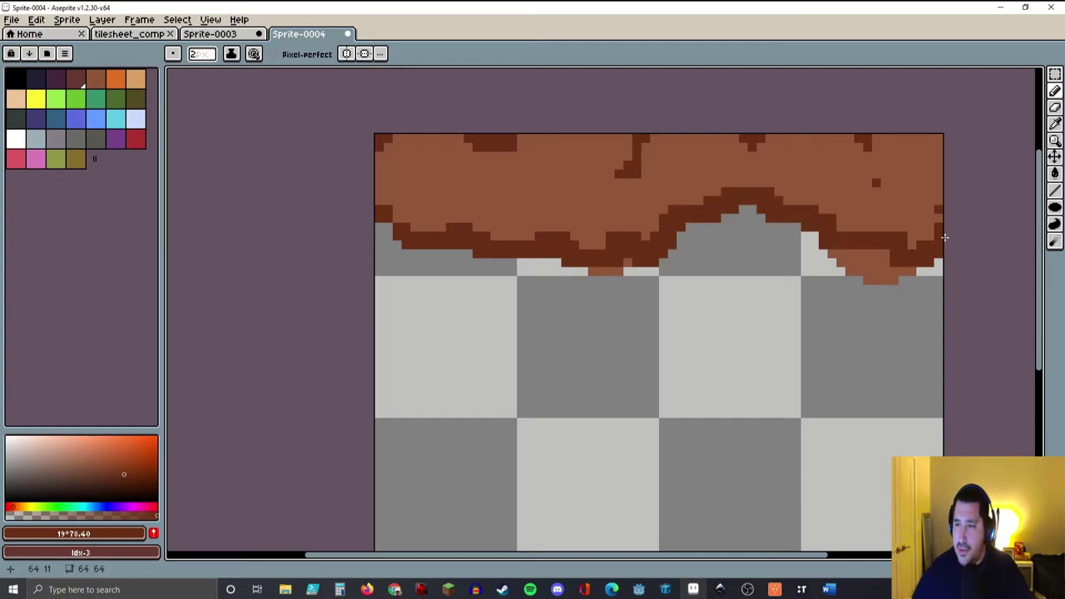
Step: Erase the leftover light brown pixels beneath the dark outline with the 1 px Eraser
{"action": "left_click", "coordinate": [1055, 74]}
{"action": "left_click", "coordinate": [1055, 91]}
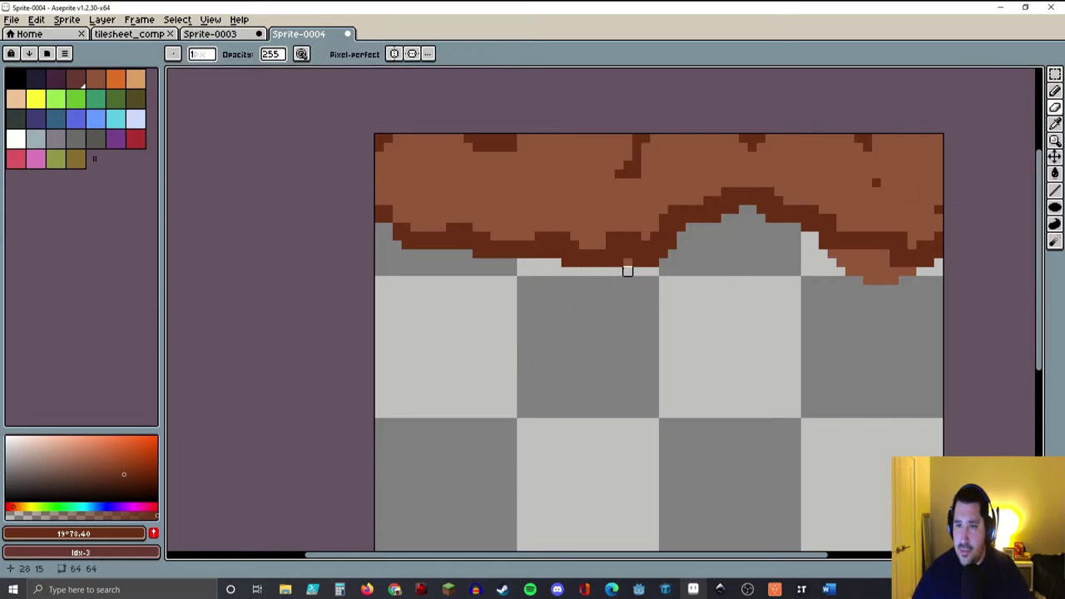
{"action": "left_click", "coordinate": [836, 254]}
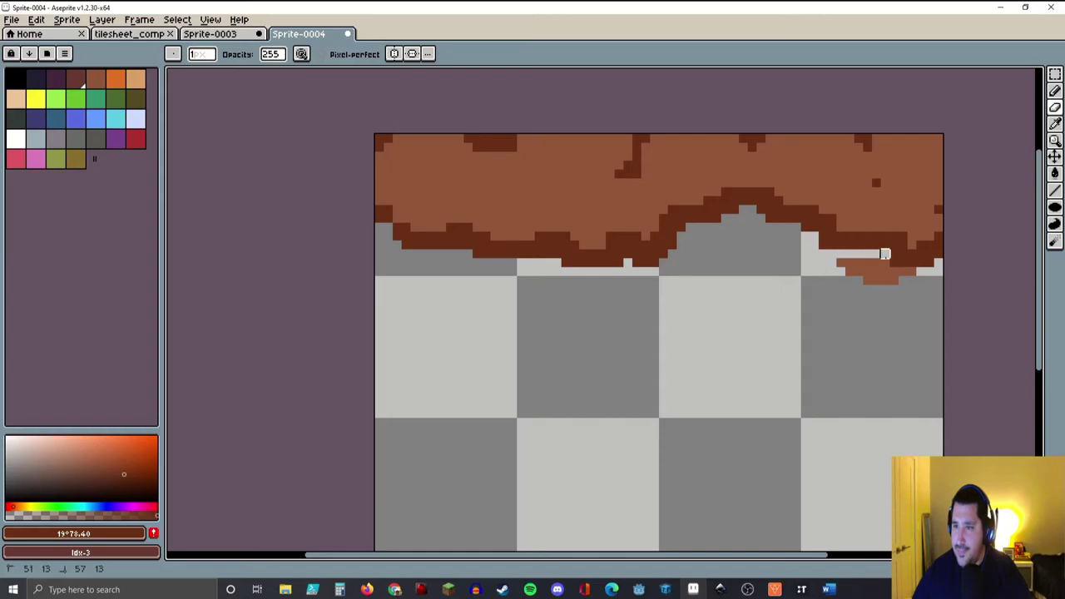
{"action": "left_click_drag", "start_coordinate": [858, 279], "coordinate": [840, 271]}
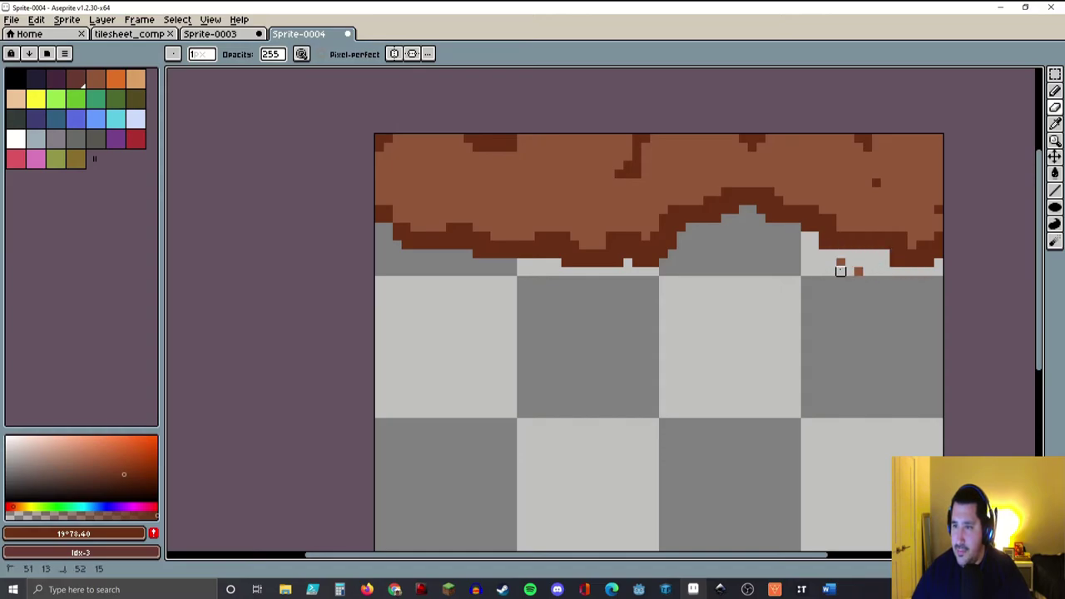
Step: Copy the whole brown border sprite, switch to Tilesetter and paste it as a tile beside the blue tile set
{"action": "key", "text": "ctrl+a"}
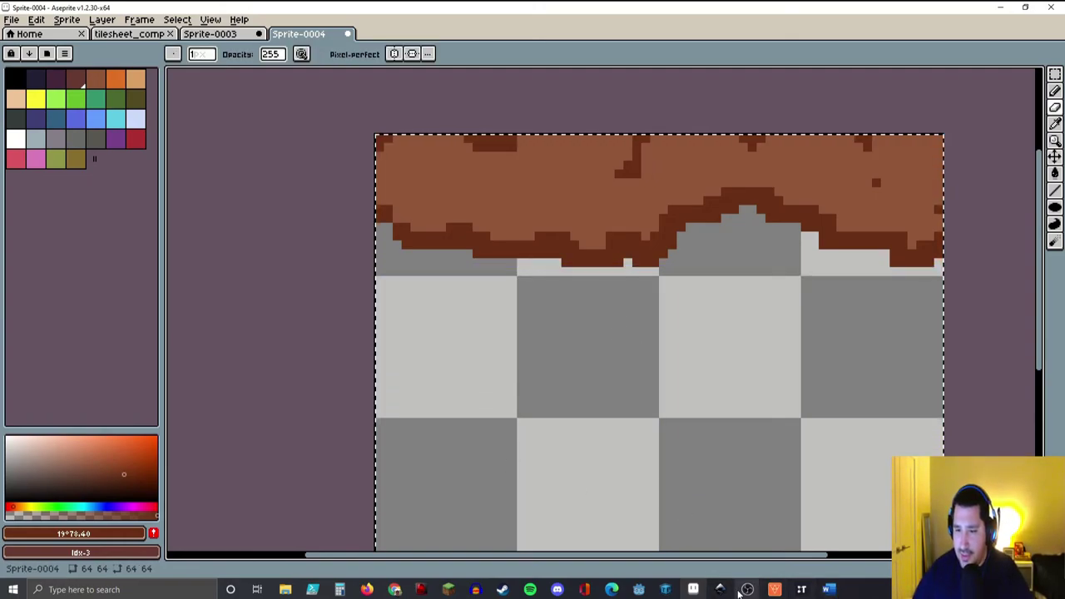
{"action": "key", "text": "ctrl"}
{"action": "key", "text": "ctrl"}
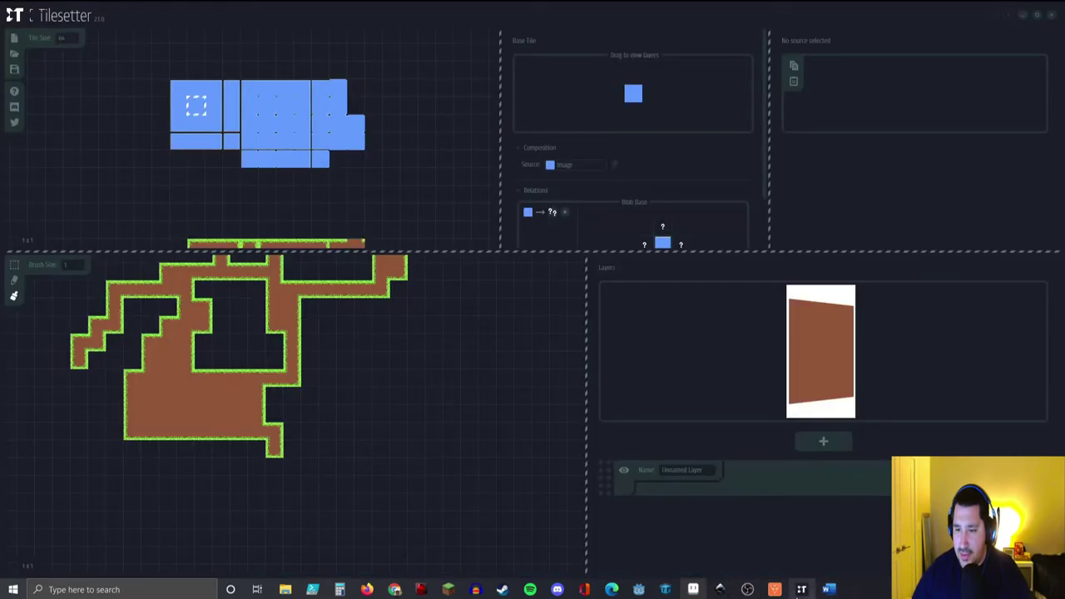
{"action": "left_click", "coordinate": [801, 590]}
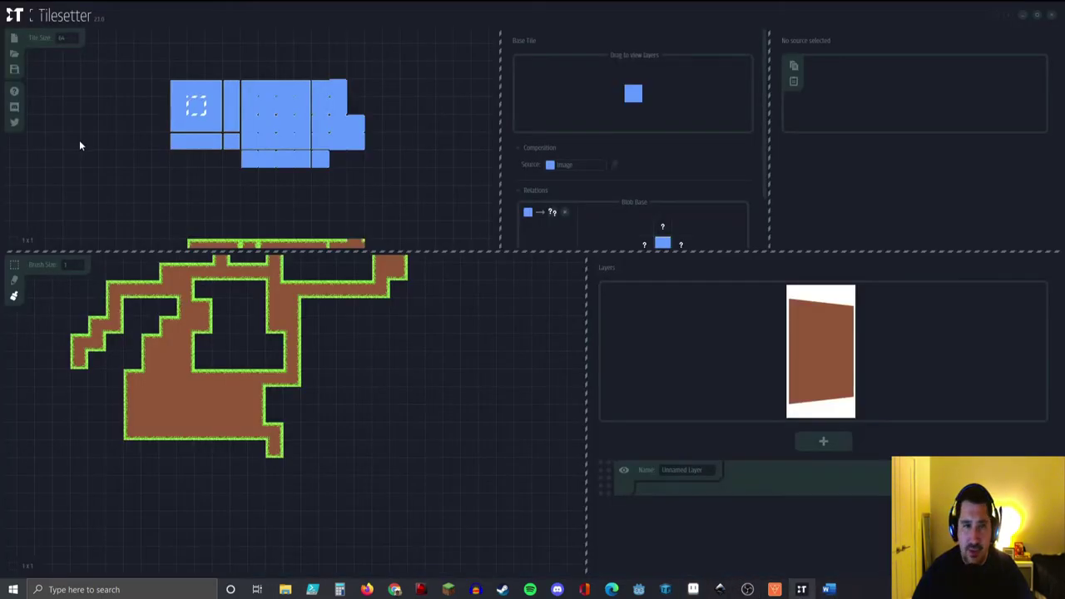
{"action": "left_click", "coordinate": [118, 112]}
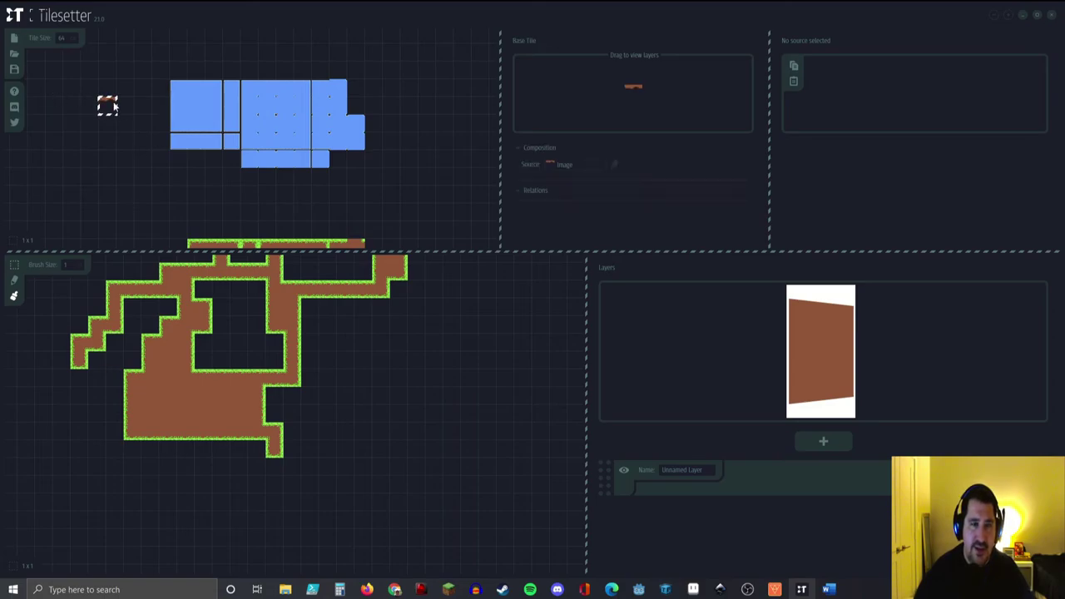
Step: Assign the brown dirt border image as the source of the blue set's top border tile
{"action": "scroll", "coordinate": [100, 103], "scroll_direction": "up", "scroll_amount": 5}
{"action": "scroll", "coordinate": [250, 117], "scroll_direction": "down", "scroll_amount": 3}
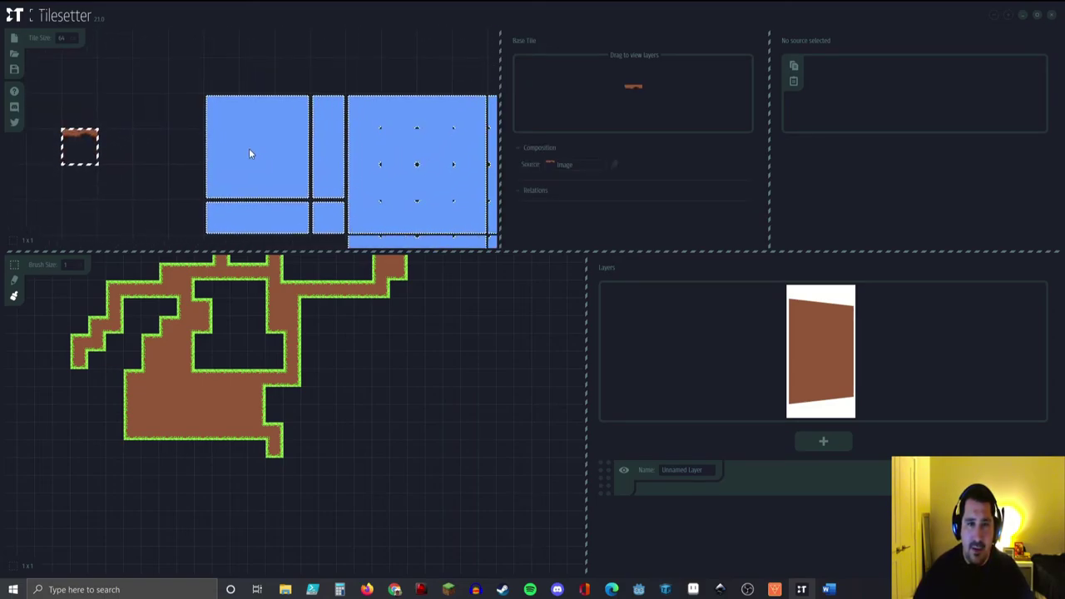
{"action": "left_click", "coordinate": [257, 142]}
{"action": "left_click", "coordinate": [257, 111]}
{"action": "left_click", "coordinate": [579, 165]}
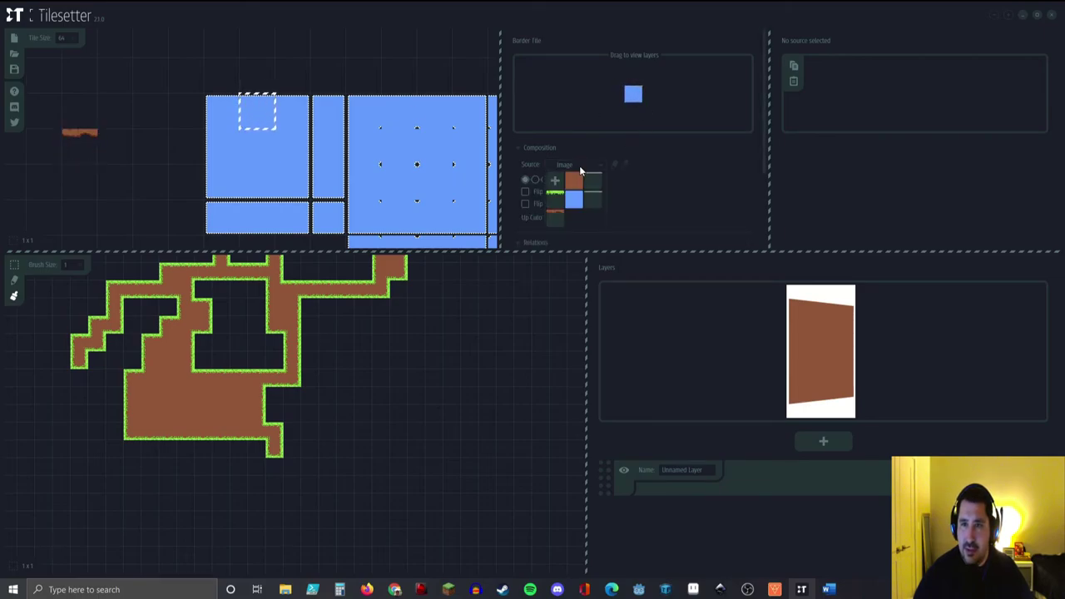
{"action": "left_click", "coordinate": [557, 215]}
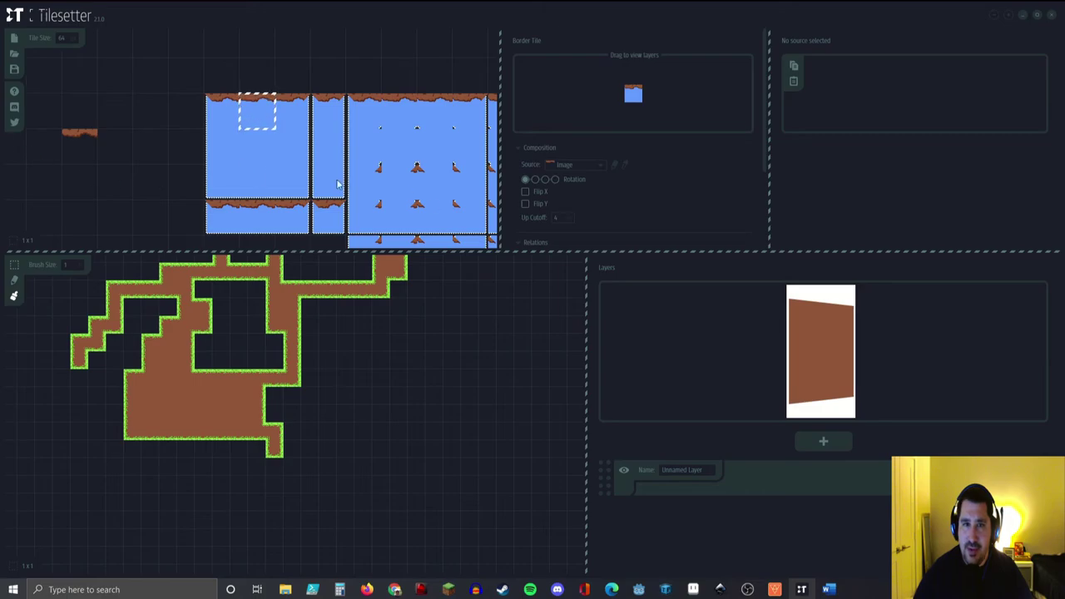
Step: Assign the brown dirt border image as the source of the blue set's left border tile
{"action": "left_click", "coordinate": [218, 146]}
{"action": "left_click", "coordinate": [582, 165]}
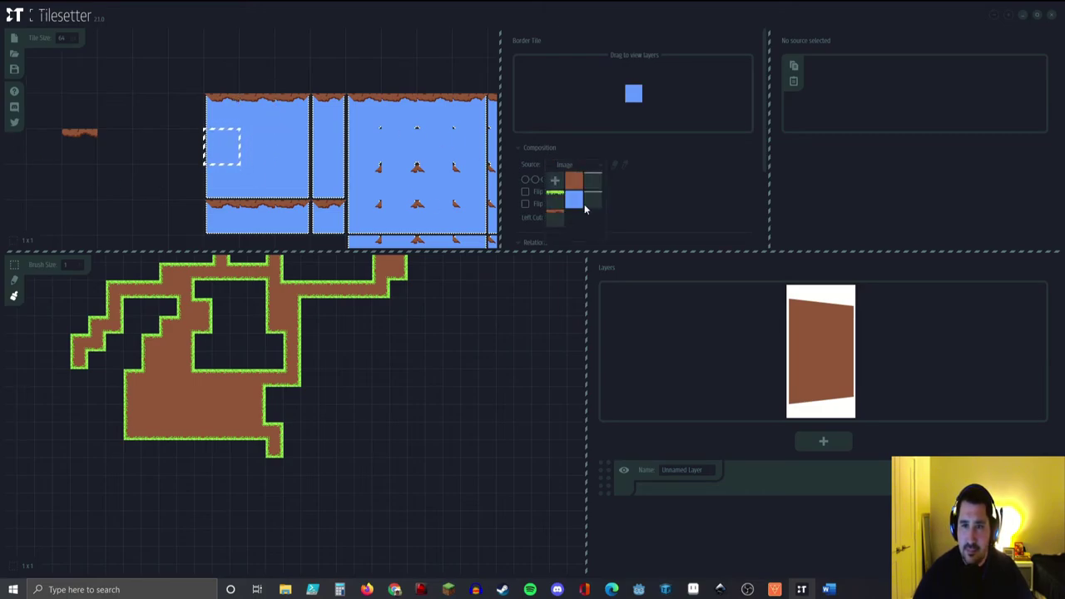
{"action": "left_click", "coordinate": [551, 217]}
{"action": "left_click", "coordinate": [564, 166]}
{"action": "left_click", "coordinate": [554, 212]}
Step: Assign the brown dirt border image as the source of the blue set's right and bottom border tiles
{"action": "left_click", "coordinate": [292, 146]}
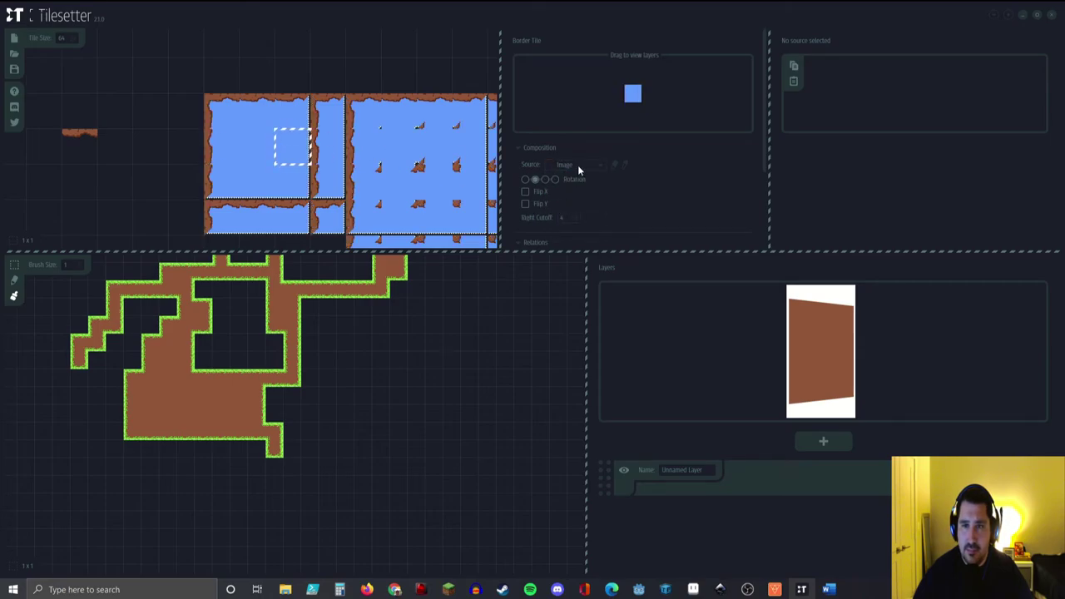
{"action": "left_click", "coordinate": [577, 167]}
{"action": "left_click", "coordinate": [564, 204]}
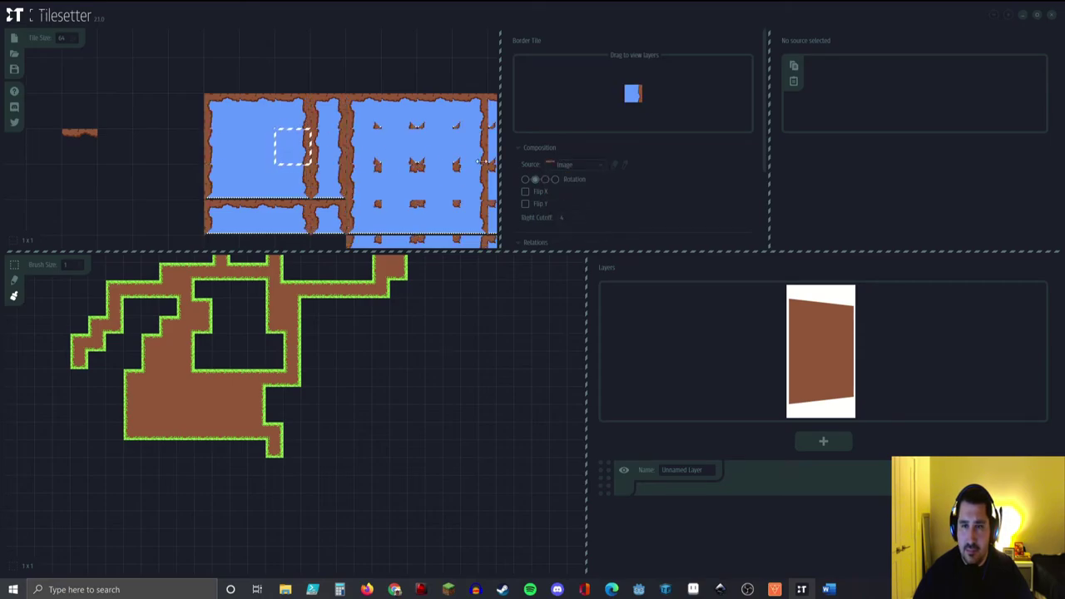
{"action": "left_click", "coordinate": [260, 183]}
{"action": "left_click", "coordinate": [557, 166]}
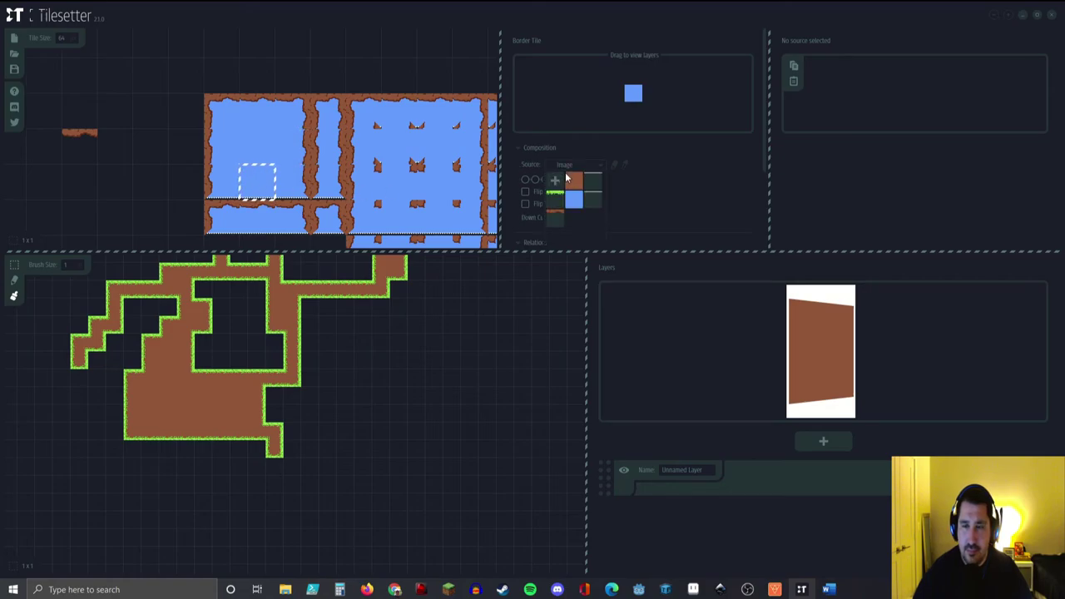
{"action": "left_click", "coordinate": [558, 216]}
Step: Select the whole blue tile set and paint an irregular blue area on the map's empty space beside the grassy dirt
{"action": "scroll", "coordinate": [338, 159], "scroll_direction": "down", "scroll_amount": 3}
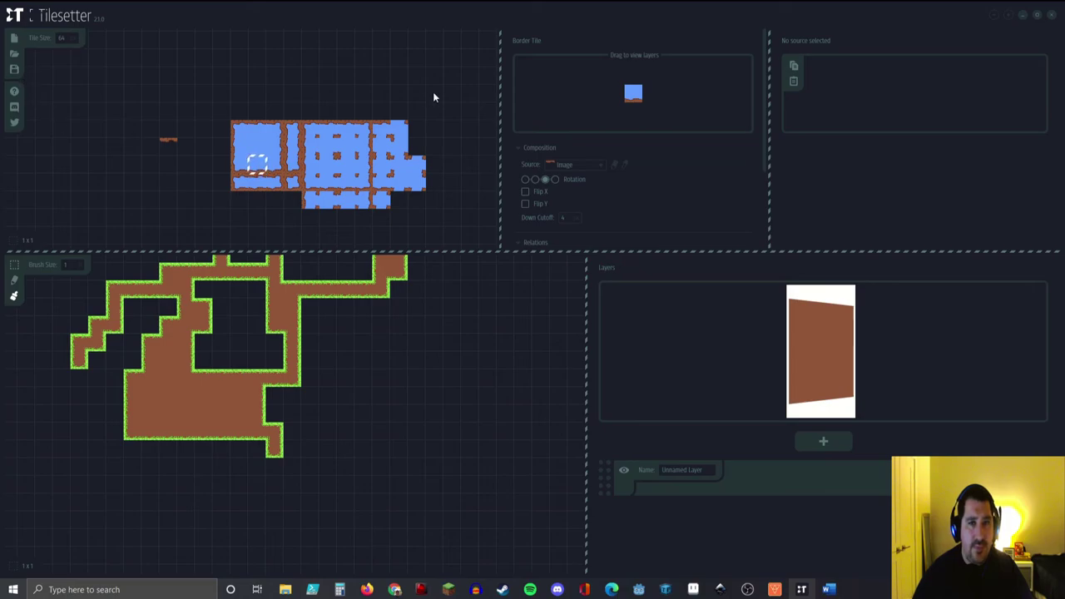
{"action": "left_click_drag", "start_coordinate": [233, 123], "coordinate": [405, 198]}
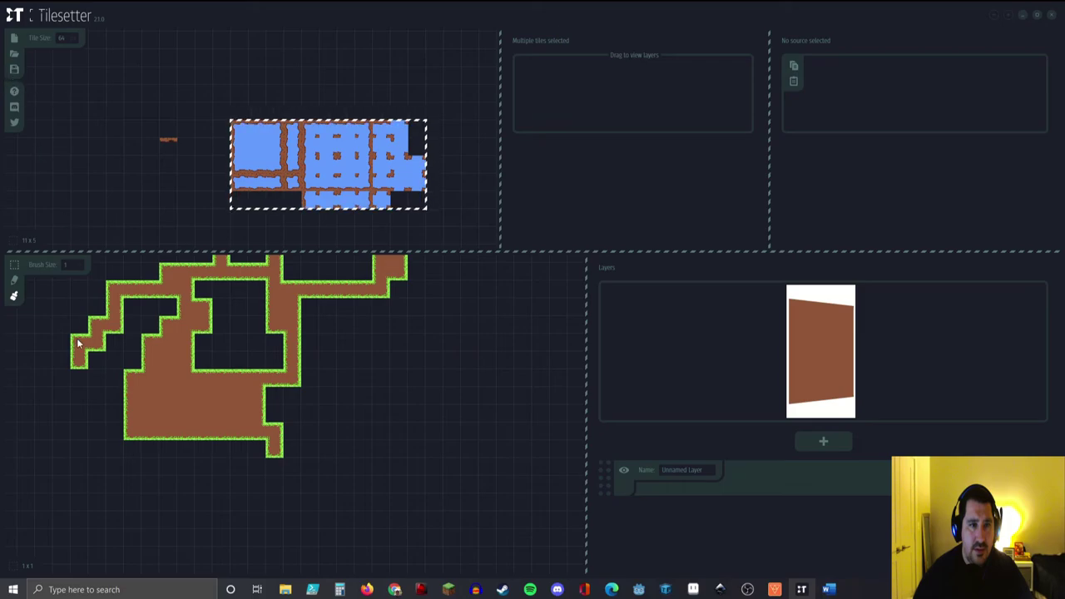
{"action": "mouse_move", "coordinate": [435, 360]}
{"action": "left_mouse_down"}
{"action": "mouse_move", "coordinate": [404, 363]}
{"action": "mouse_move", "coordinate": [390, 385]}
{"action": "mouse_move", "coordinate": [401, 422]}
{"action": "mouse_move", "coordinate": [382, 448]}
{"action": "mouse_move", "coordinate": [385, 472]}
{"action": "mouse_move", "coordinate": [405, 488]}
{"action": "mouse_move", "coordinate": [399, 465]}
{"action": "mouse_move", "coordinate": [422, 453]}
{"action": "mouse_move", "coordinate": [413, 418]}
{"action": "mouse_move", "coordinate": [442, 408]}
{"action": "mouse_move", "coordinate": [426, 373]}
{"action": "mouse_move", "coordinate": [439, 346]}
{"action": "mouse_move", "coordinate": [416, 378]}
{"action": "mouse_move", "coordinate": [435, 433]}
{"action": "mouse_move", "coordinate": [466, 402]}
{"action": "mouse_move", "coordinate": [469, 345]}
{"action": "mouse_move", "coordinate": [494, 341]}
{"action": "left_mouse_up"}
{"action": "scroll", "coordinate": [494, 341], "scroll_direction": "up", "scroll_amount": 6}
{"action": "scroll", "coordinate": [319, 408], "scroll_direction": "down", "scroll_amount": 2}
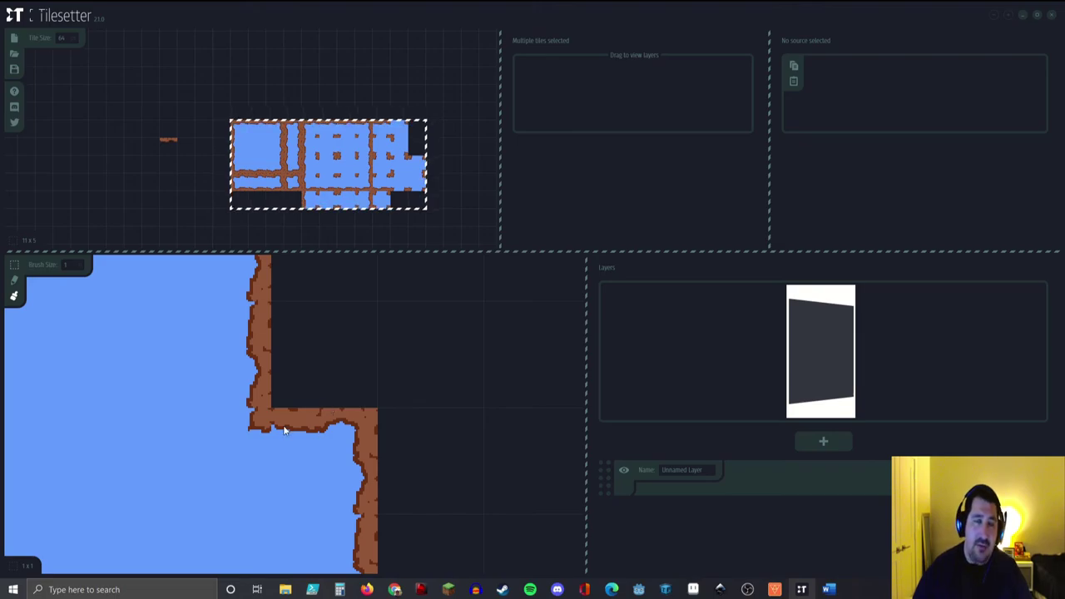
{"action": "scroll", "coordinate": [265, 366], "scroll_direction": "down", "scroll_amount": 3}
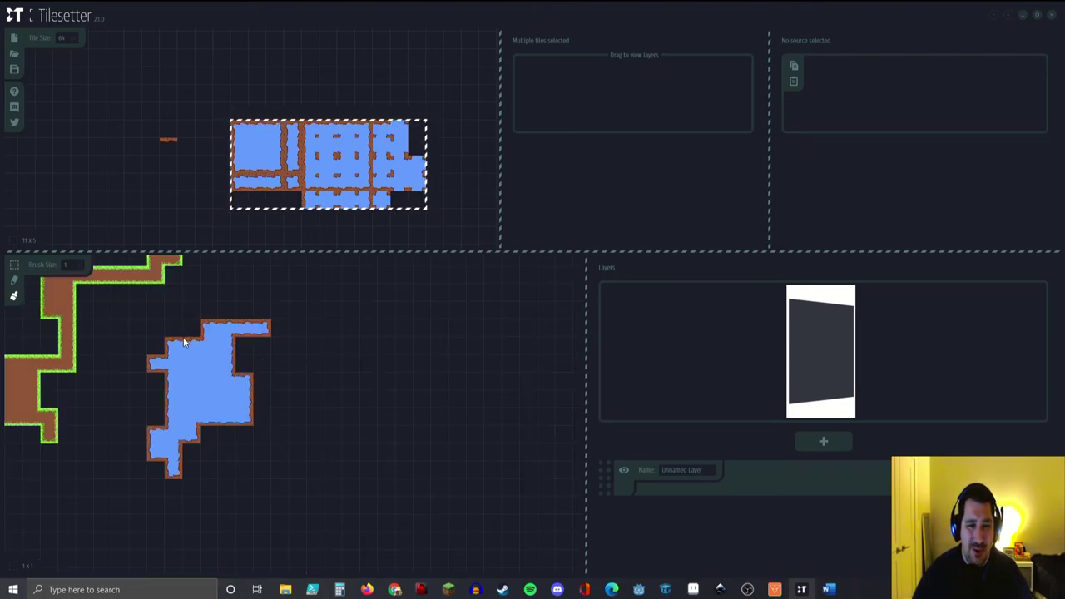
Step: Fill the large enclosed hole in the middle of the grassy dirt area with blue tiles
{"action": "scroll", "coordinate": [183, 371], "scroll_direction": "up", "scroll_amount": 5}
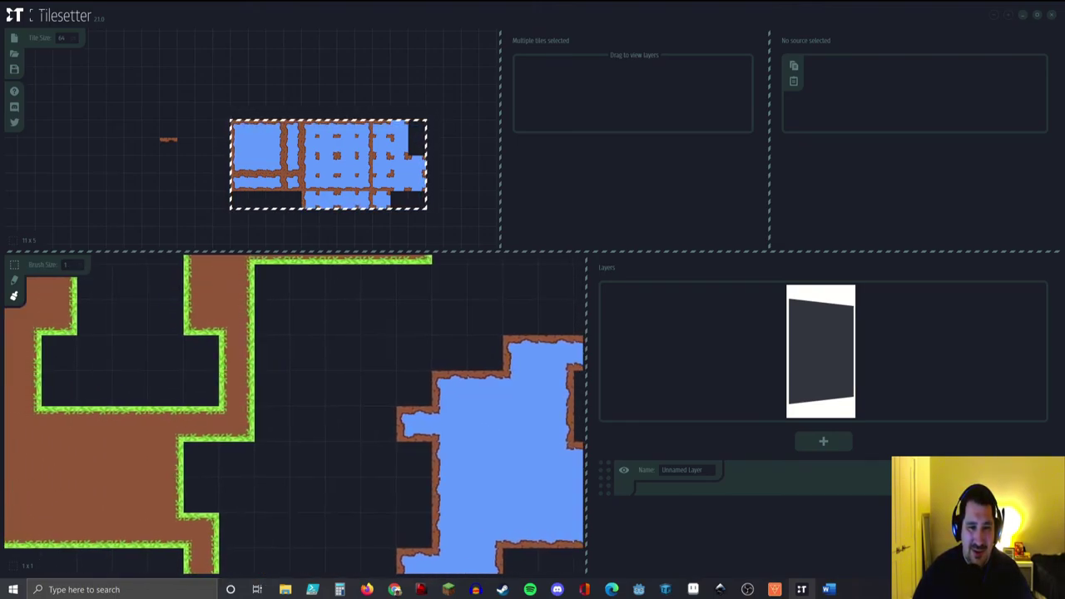
{"action": "mouse_move", "coordinate": [53, 356]}
{"action": "left_mouse_down"}
{"action": "mouse_move", "coordinate": [72, 394]}
{"action": "mouse_move", "coordinate": [196, 397]}
{"action": "mouse_move", "coordinate": [199, 364]}
{"action": "mouse_move", "coordinate": [104, 360]}
{"action": "mouse_move", "coordinate": [90, 341]}
{"action": "mouse_move", "coordinate": [95, 309]}
{"action": "left_mouse_up"}
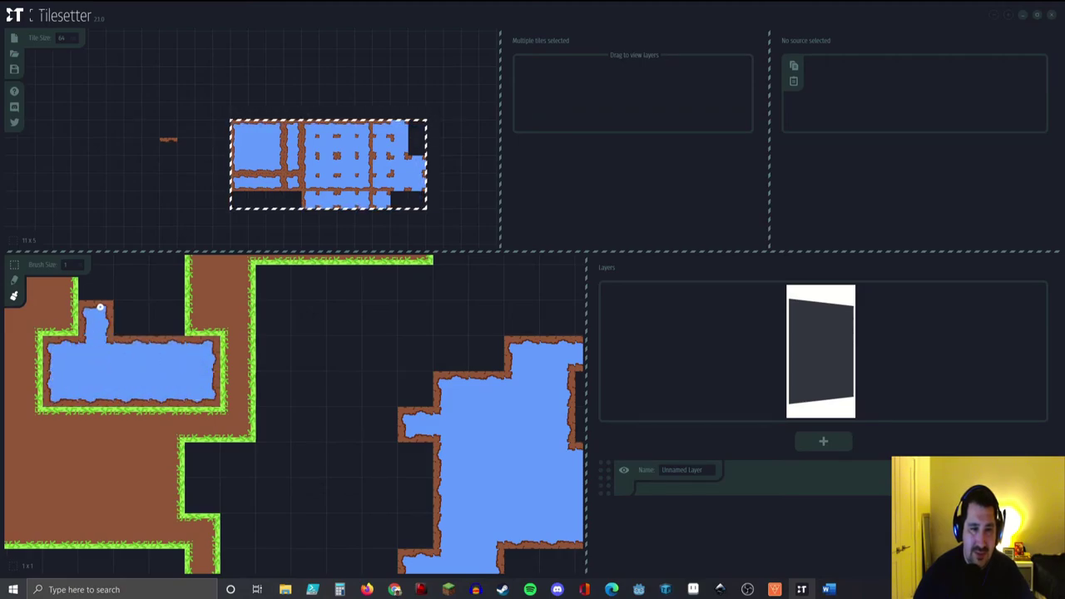
{"action": "middle_click_drag", "start_coordinate": [95, 309], "coordinate": [232, 401]}
{"action": "mouse_move", "coordinate": [225, 376]}
{"action": "left_mouse_down"}
{"action": "mouse_move", "coordinate": [223, 333]}
{"action": "mouse_move", "coordinate": [194, 338]}
{"action": "mouse_move", "coordinate": [274, 334]}
{"action": "mouse_move", "coordinate": [259, 399]}
{"action": "mouse_move", "coordinate": [297, 399]}
{"action": "mouse_move", "coordinate": [294, 363]}
{"action": "mouse_move", "coordinate": [208, 360]}
{"action": "left_mouse_up"}
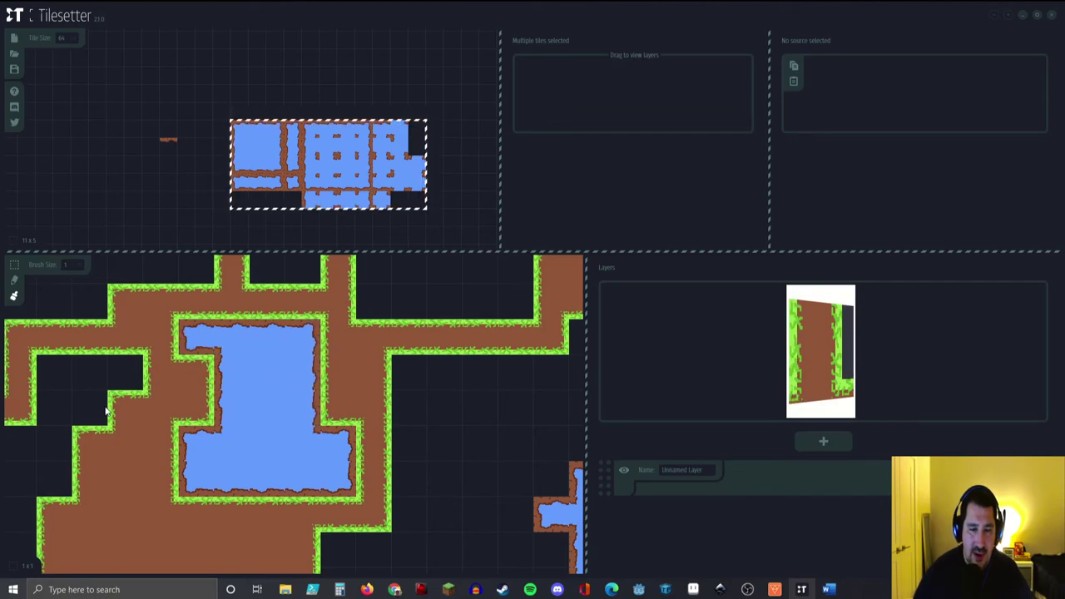
Step: Paint a single blue tile inside the dirt area and fill the stepped gap beside the dirt staircase with blue tiles
{"action": "middle_click_drag", "start_coordinate": [106, 411], "coordinate": [252, 374]}
{"action": "left_click", "coordinate": [251, 483]}
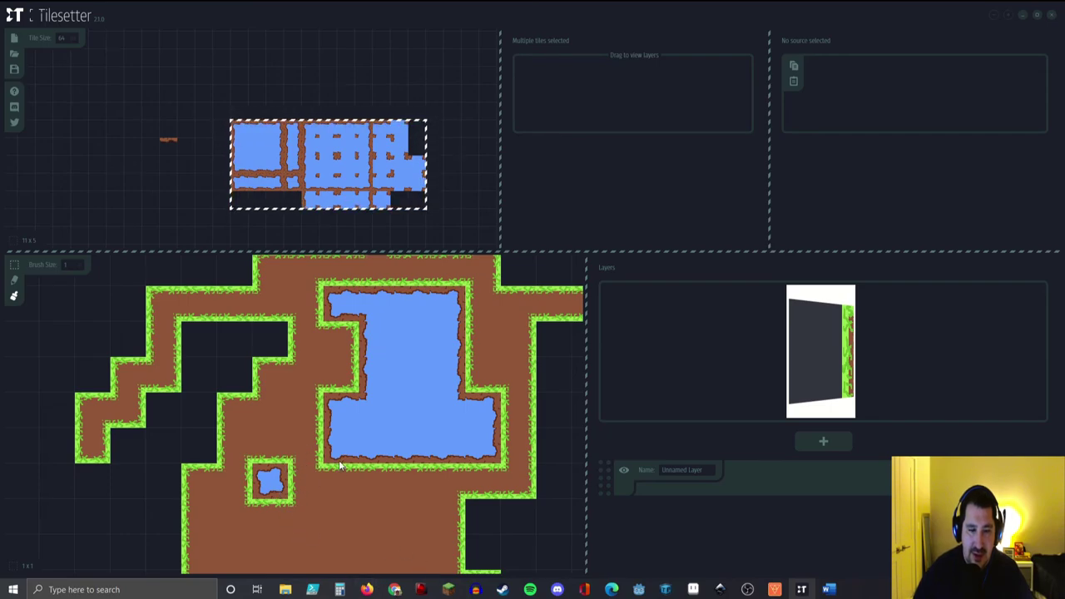
{"action": "scroll", "coordinate": [340, 466], "scroll_direction": "down", "scroll_amount": 3}
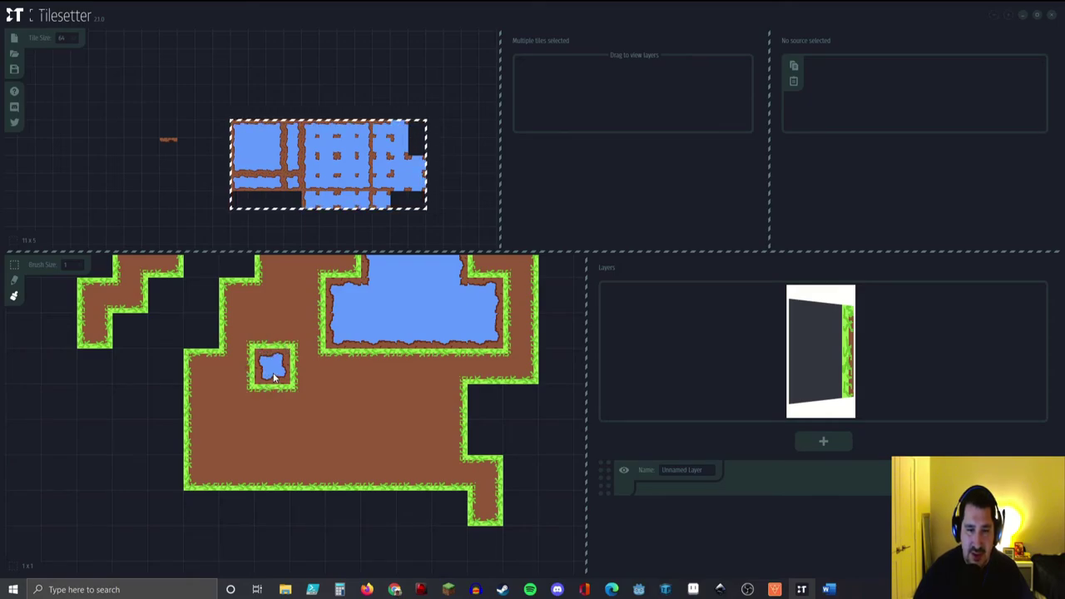
{"action": "left_click", "coordinate": [276, 362]}
{"action": "middle_click_drag", "start_coordinate": [153, 315], "coordinate": [229, 416]}
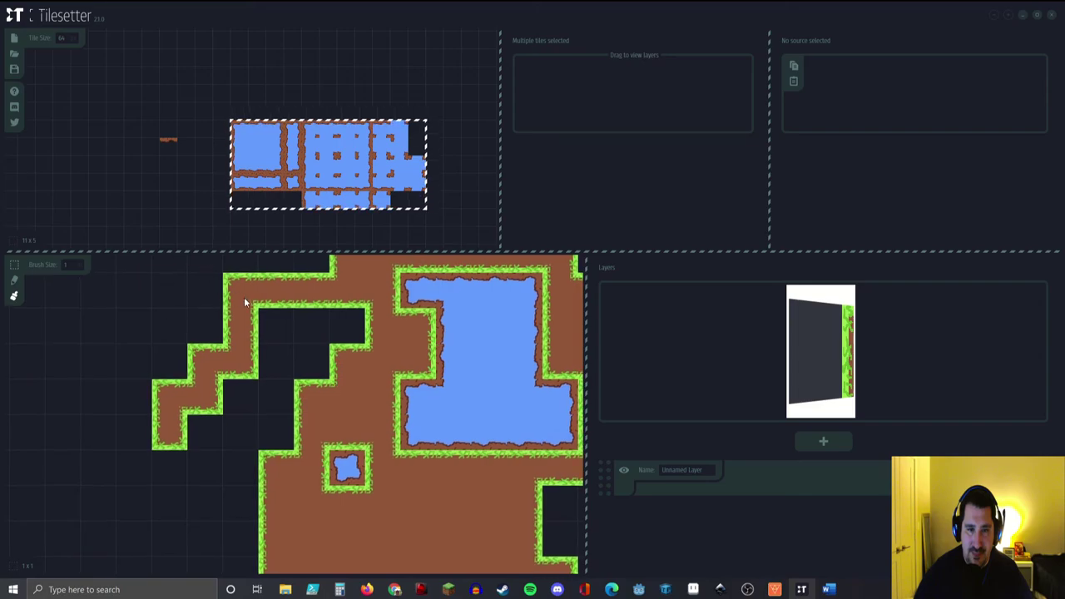
{"action": "mouse_move", "coordinate": [291, 337]}
{"action": "left_mouse_down"}
{"action": "mouse_move", "coordinate": [351, 329]}
{"action": "mouse_move", "coordinate": [318, 360]}
{"action": "mouse_move", "coordinate": [283, 359]}
{"action": "mouse_move", "coordinate": [280, 435]}
{"action": "mouse_move", "coordinate": [251, 405]}
{"action": "mouse_move", "coordinate": [240, 410]}
{"action": "mouse_move", "coordinate": [251, 446]}
{"action": "mouse_move", "coordinate": [208, 438]}
{"action": "left_mouse_up"}
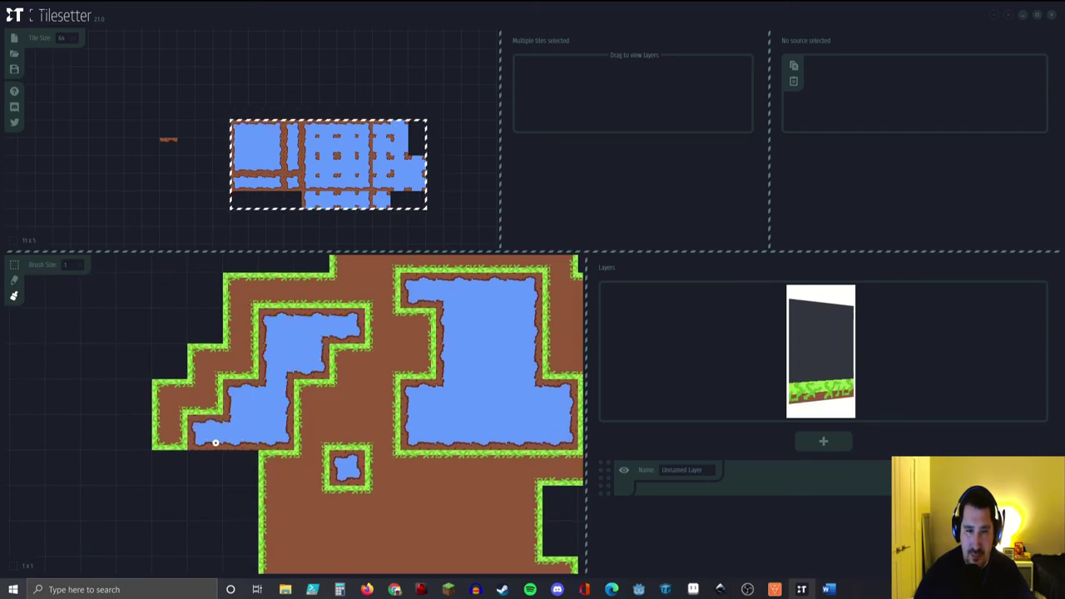
Step: Fill the two enclosed gaps in the upper part of the grassy dirt map with blue tiles
{"action": "scroll", "coordinate": [293, 450], "scroll_direction": "down", "scroll_amount": 4}
{"action": "scroll", "coordinate": [301, 322], "scroll_direction": "up", "scroll_amount": 2}
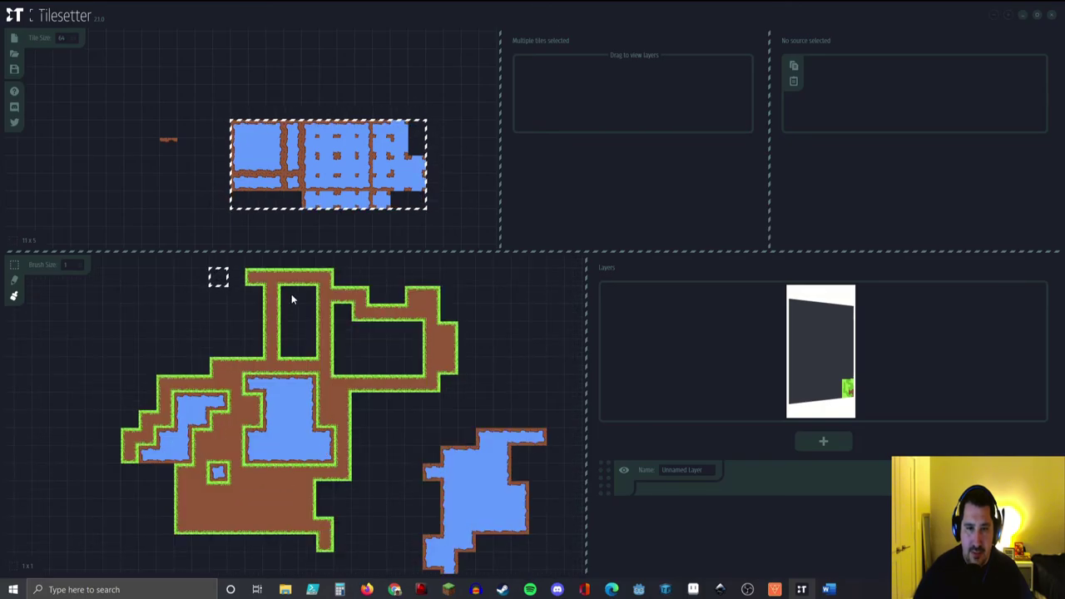
{"action": "left_click", "coordinate": [293, 312]}
{"action": "mouse_move", "coordinate": [294, 316]}
{"action": "left_mouse_down"}
{"action": "mouse_move", "coordinate": [301, 351]}
{"action": "mouse_move", "coordinate": [303, 338]}
{"action": "mouse_move", "coordinate": [341, 319]}
{"action": "mouse_move", "coordinate": [340, 367]}
{"action": "mouse_move", "coordinate": [352, 370]}
{"action": "mouse_move", "coordinate": [410, 361]}
{"action": "mouse_move", "coordinate": [411, 335]}
{"action": "mouse_move", "coordinate": [371, 338]}
{"action": "mouse_move", "coordinate": [363, 347]}
{"action": "mouse_move", "coordinate": [394, 351]}
{"action": "left_mouse_up"}
{"action": "left_click", "coordinate": [341, 316]}
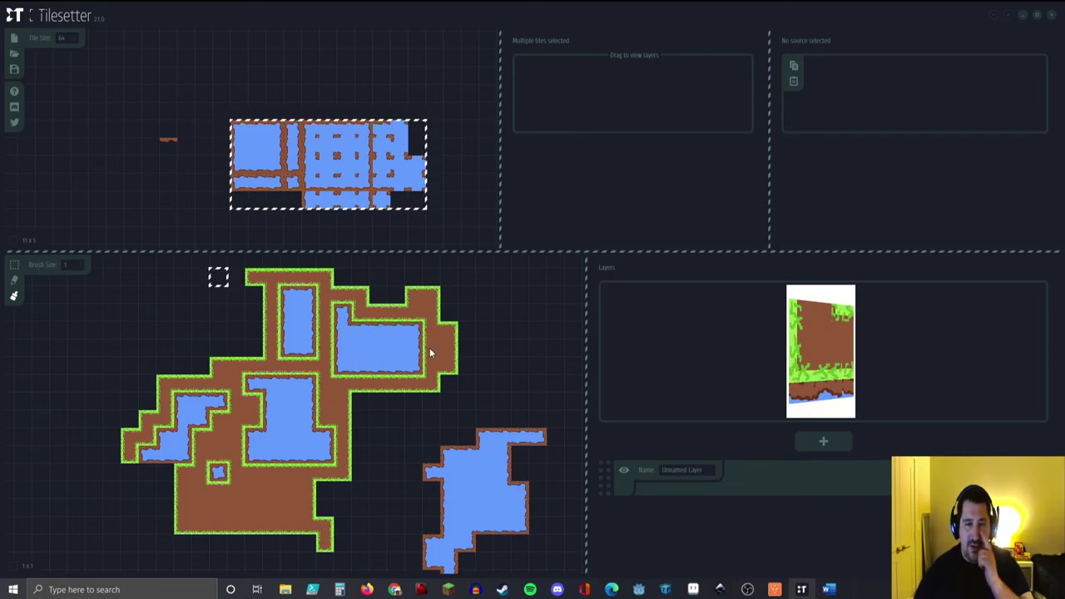
{"action": "scroll", "coordinate": [308, 416], "scroll_direction": "up", "scroll_amount": 5}
{"action": "scroll", "coordinate": [311, 411], "scroll_direction": "down", "scroll_amount": 1}
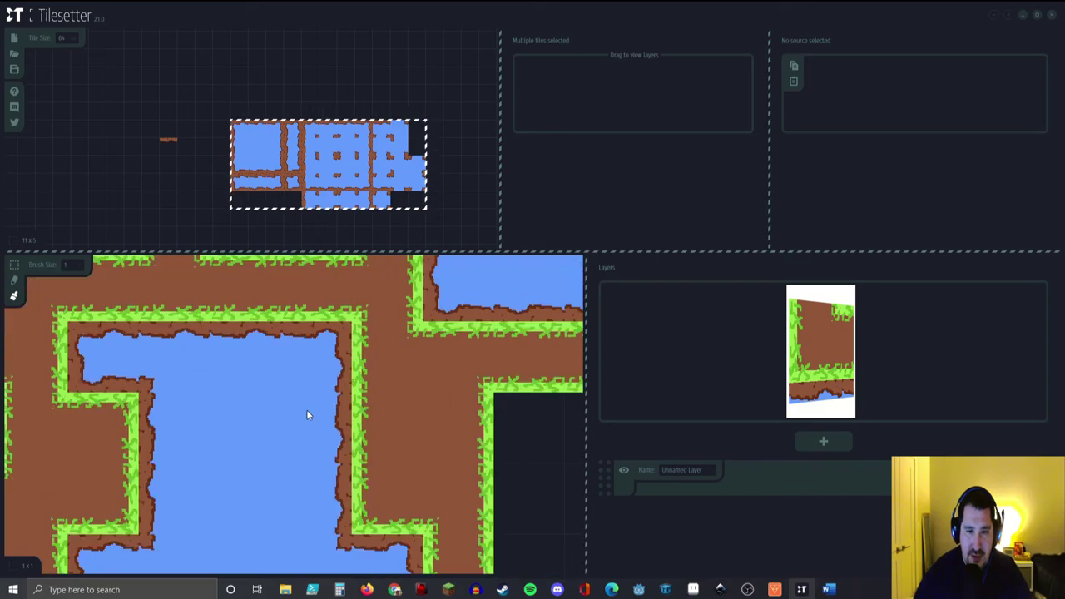
{"action": "scroll", "coordinate": [275, 379], "scroll_direction": "down", "scroll_amount": 3}
{"action": "scroll", "coordinate": [241, 308], "scroll_direction": "up", "scroll_amount": 2}
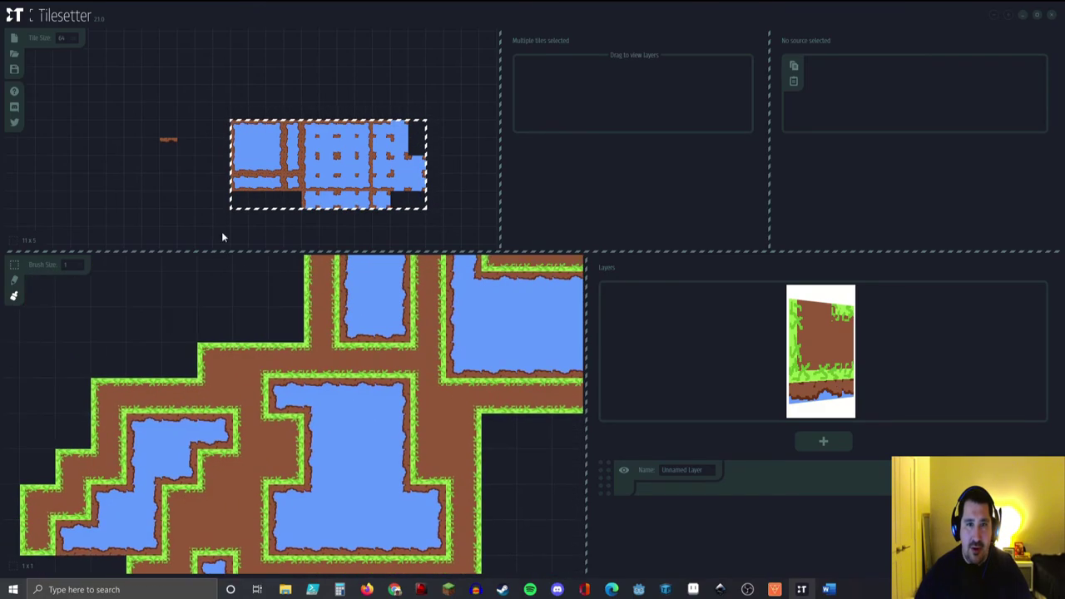
Step: Copy the blue base tile into the empty space above its set and build a new blob set from the copy
{"action": "left_click", "coordinate": [258, 147]}
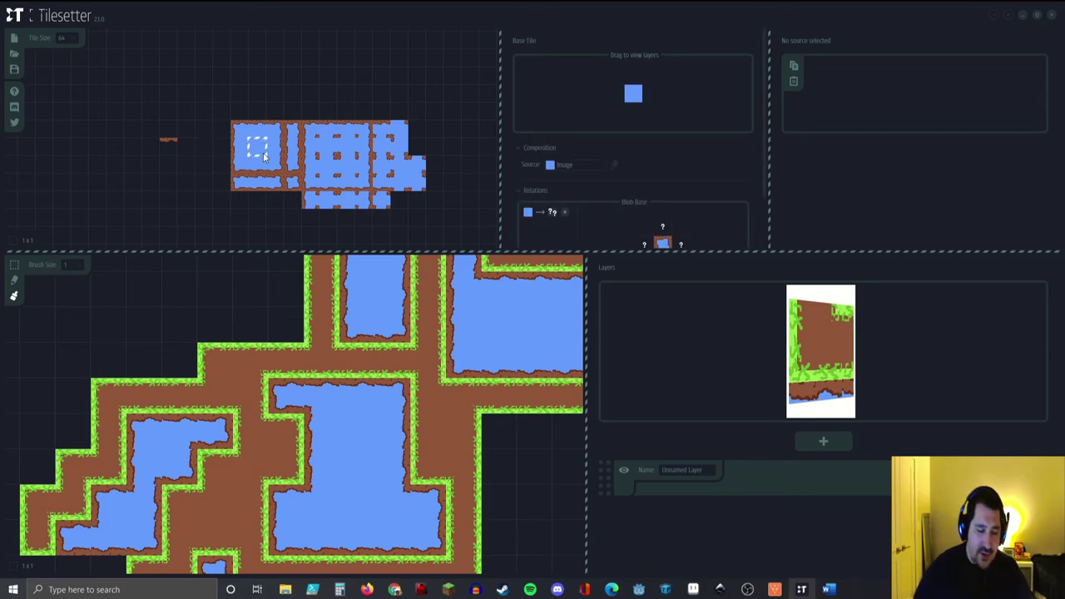
{"action": "middle_click_drag", "start_coordinate": [259, 51], "coordinate": [260, 71]}
{"action": "left_click", "coordinate": [232, 105]}
{"action": "key", "text": "ctrl+v"}
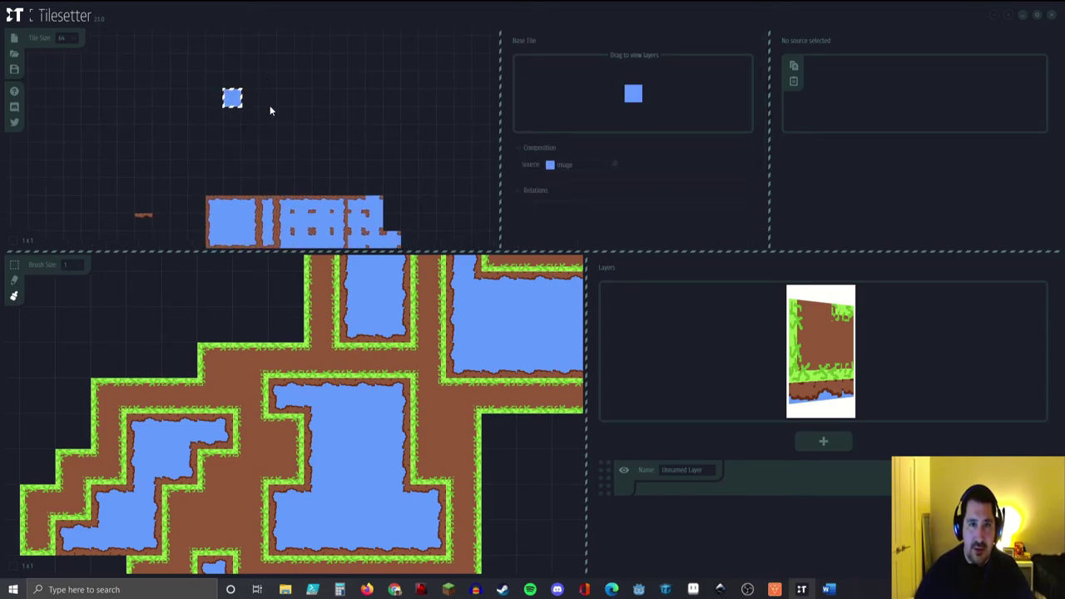
{"action": "right_click", "coordinate": [244, 94]}
{"action": "left_click", "coordinate": [270, 167]}
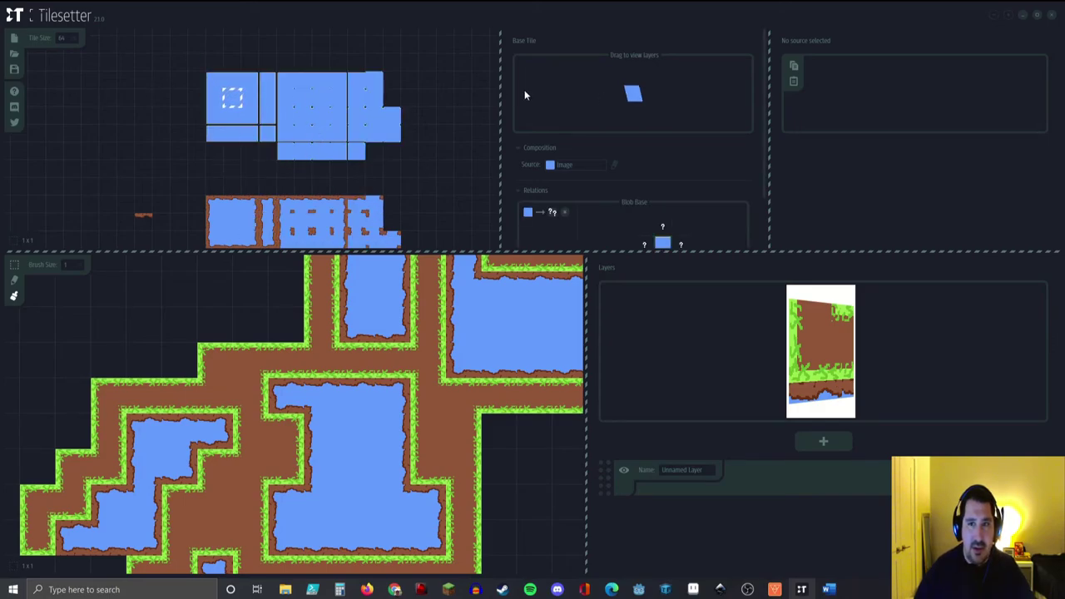
Step: Use the green grass strip as the image source for the top and right borders of the new blue blob set
{"action": "left_click", "coordinate": [230, 82]}
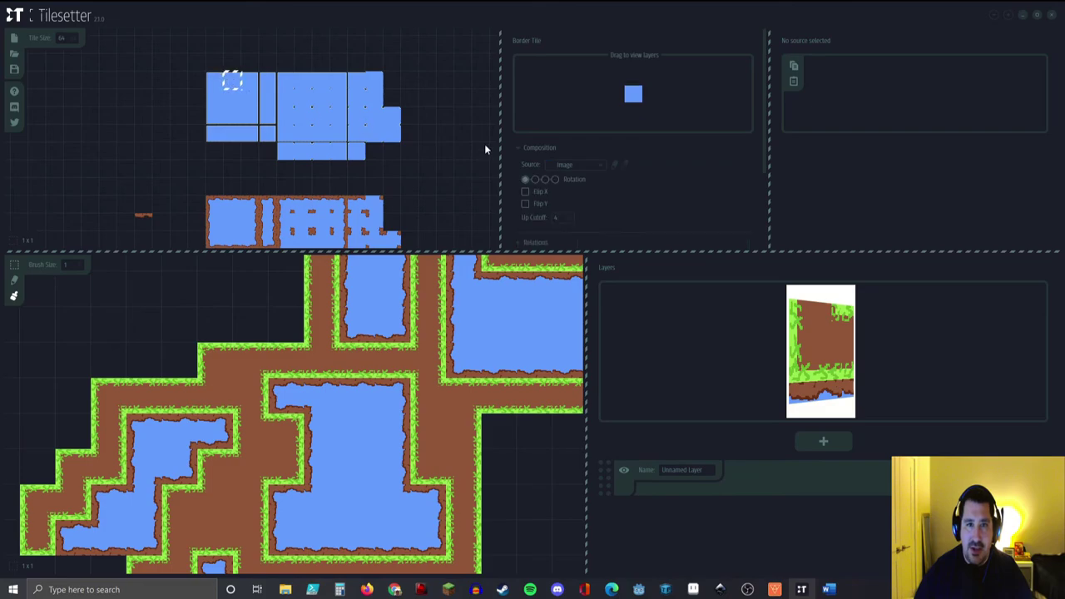
{"action": "left_click", "coordinate": [577, 167]}
{"action": "left_click", "coordinate": [559, 197]}
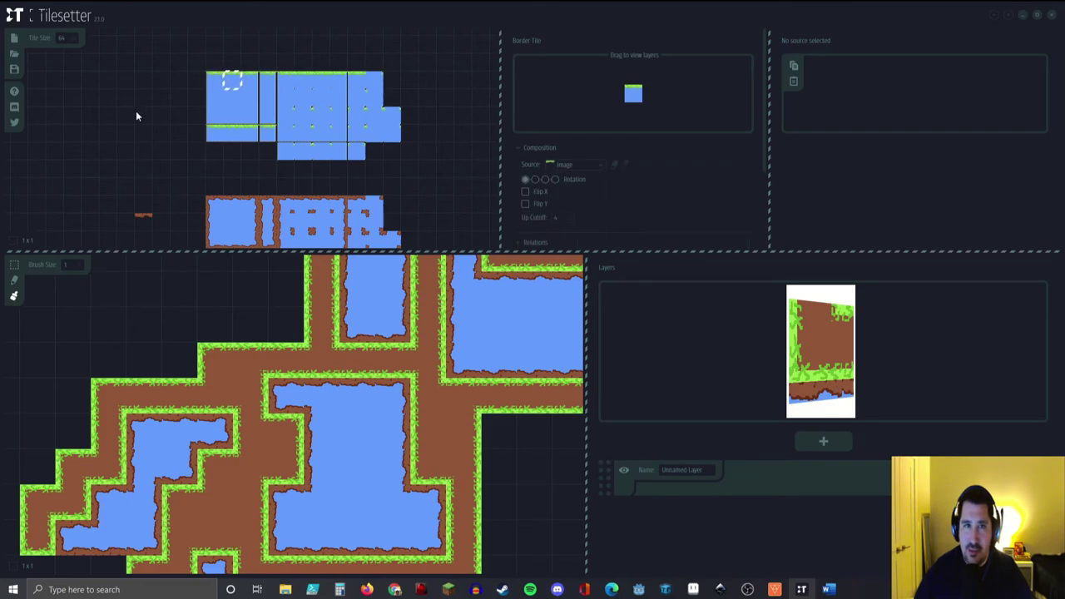
{"action": "left_click", "coordinate": [252, 96]}
{"action": "left_click", "coordinate": [563, 167]}
{"action": "left_click", "coordinate": [542, 154]}
{"action": "left_click", "coordinate": [577, 166]}
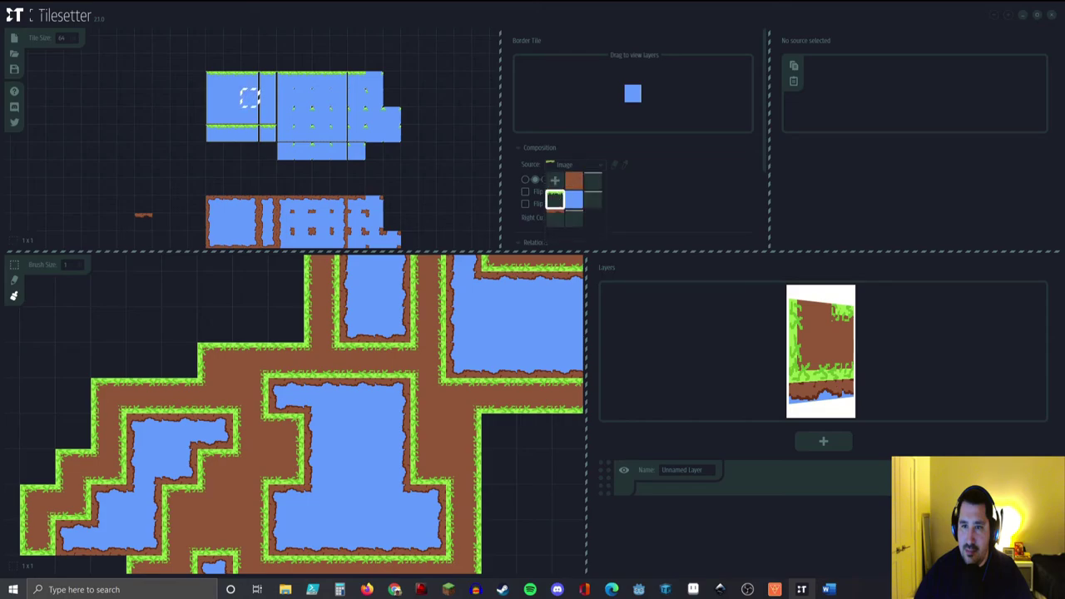
{"action": "left_click", "coordinate": [555, 199]}
Step: Use the green grass strip as the image source for the bottom and left borders of the new blue set
{"action": "left_click", "coordinate": [233, 115]}
{"action": "left_click", "coordinate": [577, 166]}
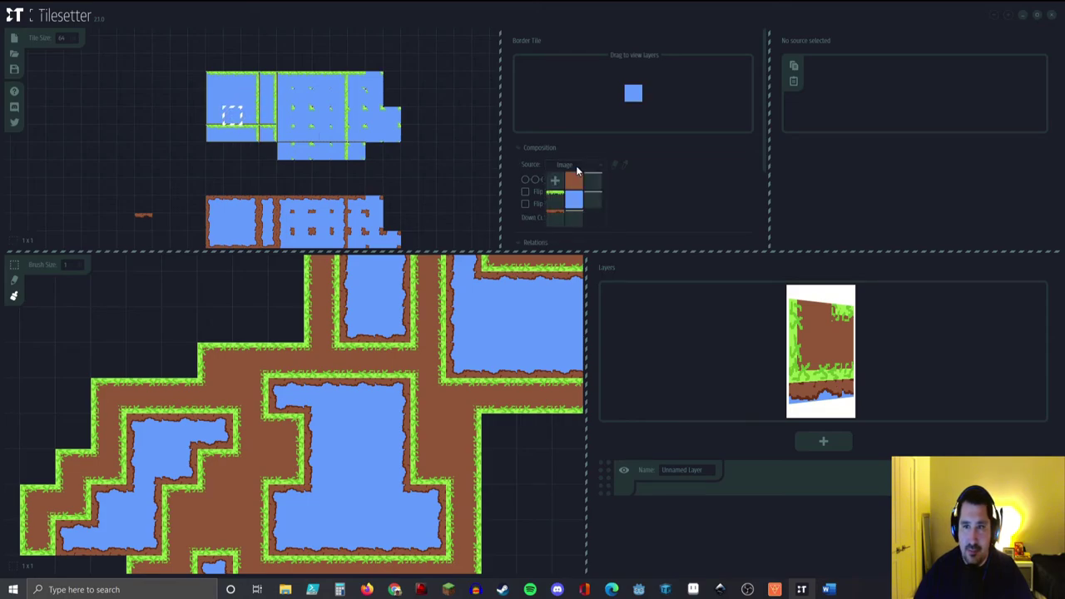
{"action": "left_click", "coordinate": [554, 203]}
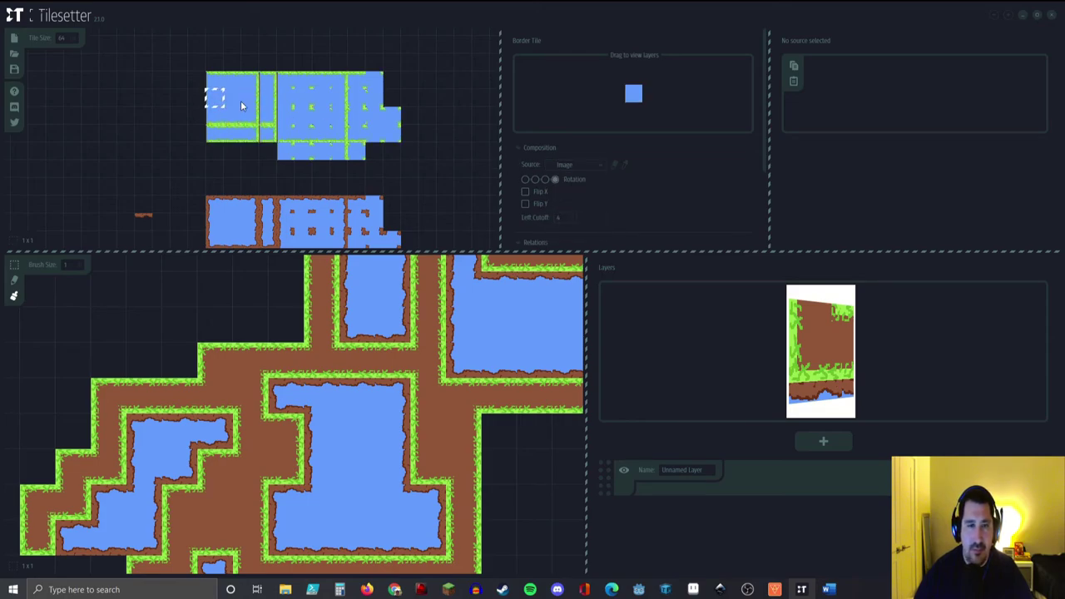
{"action": "left_click", "coordinate": [569, 162]}
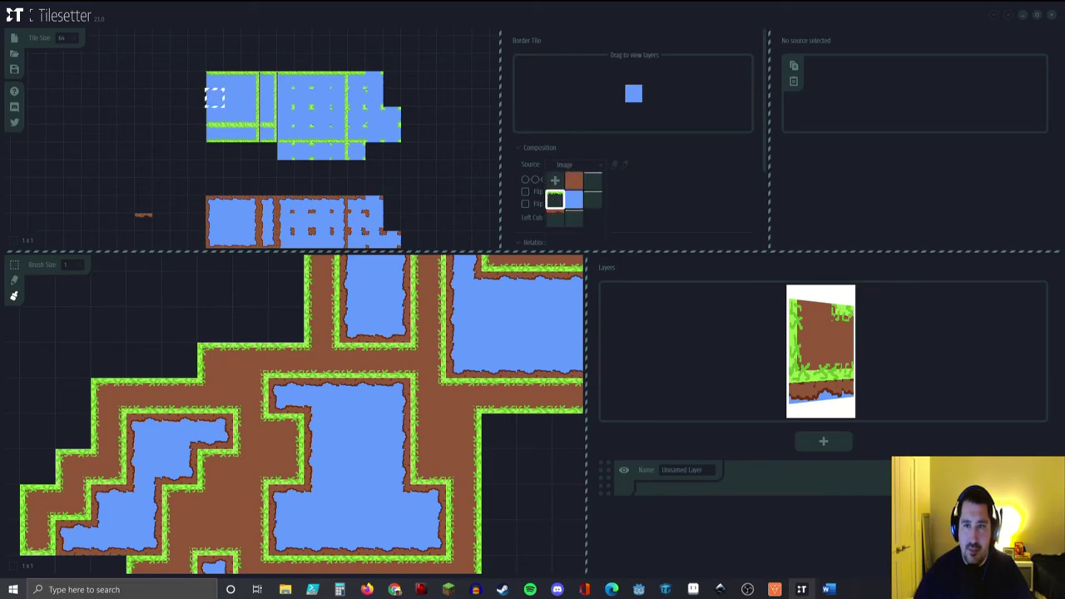
{"action": "left_click", "coordinate": [554, 197]}
Step: Select the whole grass-bordered blue set and paint a block about five by five tiles in the gap between the dirt area and the blue island
{"action": "scroll", "coordinate": [263, 204], "scroll_direction": "up", "scroll_amount": 1}
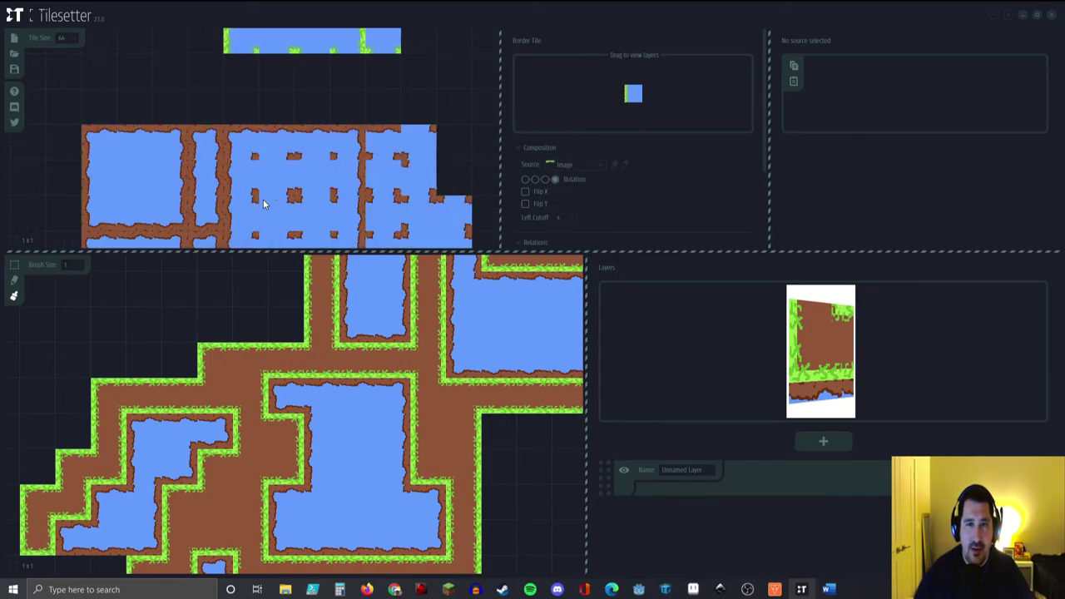
{"action": "scroll", "coordinate": [218, 179], "scroll_direction": "down", "scroll_amount": 2}
{"action": "left_click", "coordinate": [177, 71]}
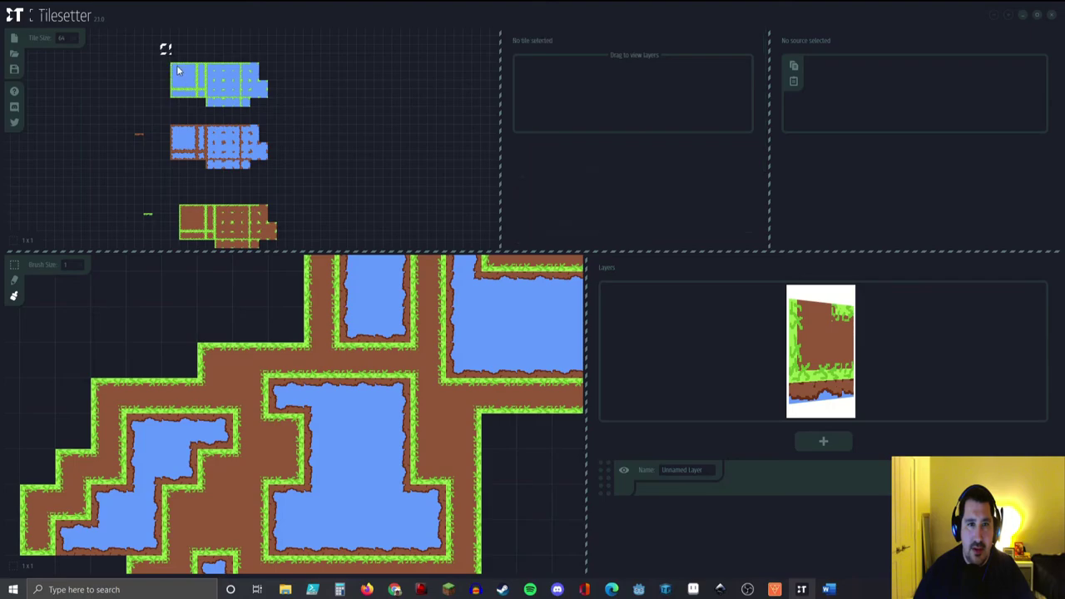
{"action": "left_click_drag", "start_coordinate": [166, 49], "coordinate": [281, 116]}
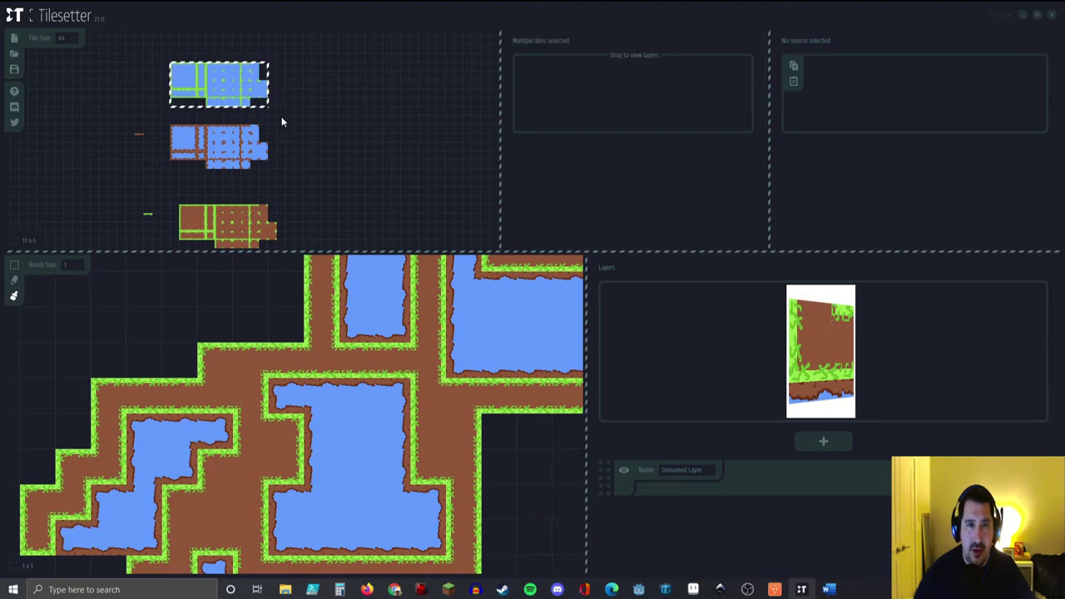
{"action": "scroll", "coordinate": [482, 474], "scroll_direction": "down", "scroll_amount": 5}
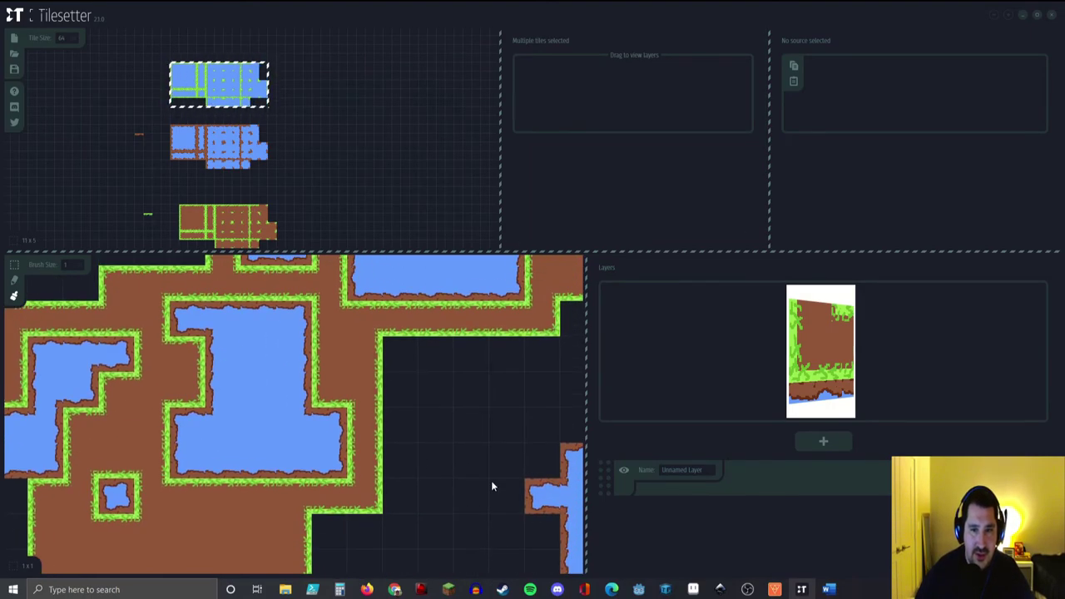
{"action": "middle_click_drag", "start_coordinate": [505, 452], "coordinate": [41, 282]}
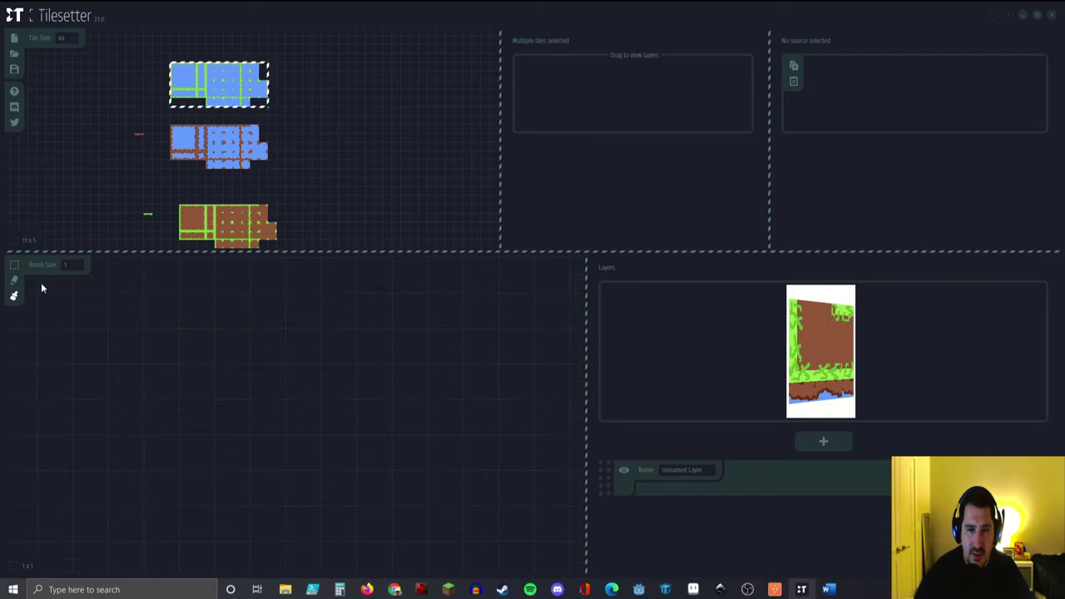
{"action": "key", "text": "f"}
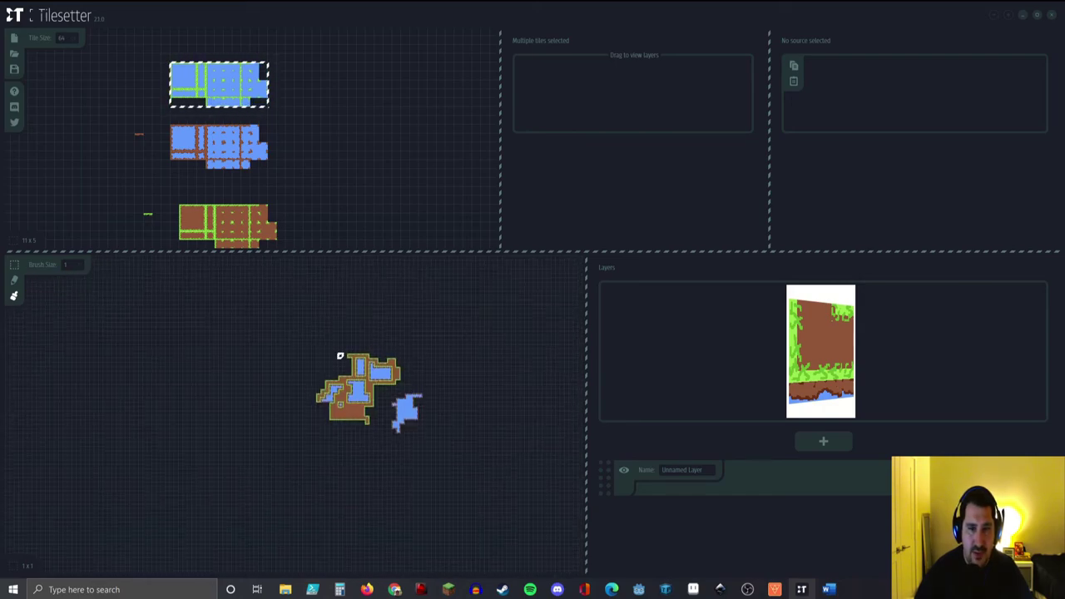
{"action": "scroll", "coordinate": [445, 455], "scroll_direction": "up", "scroll_amount": 5}
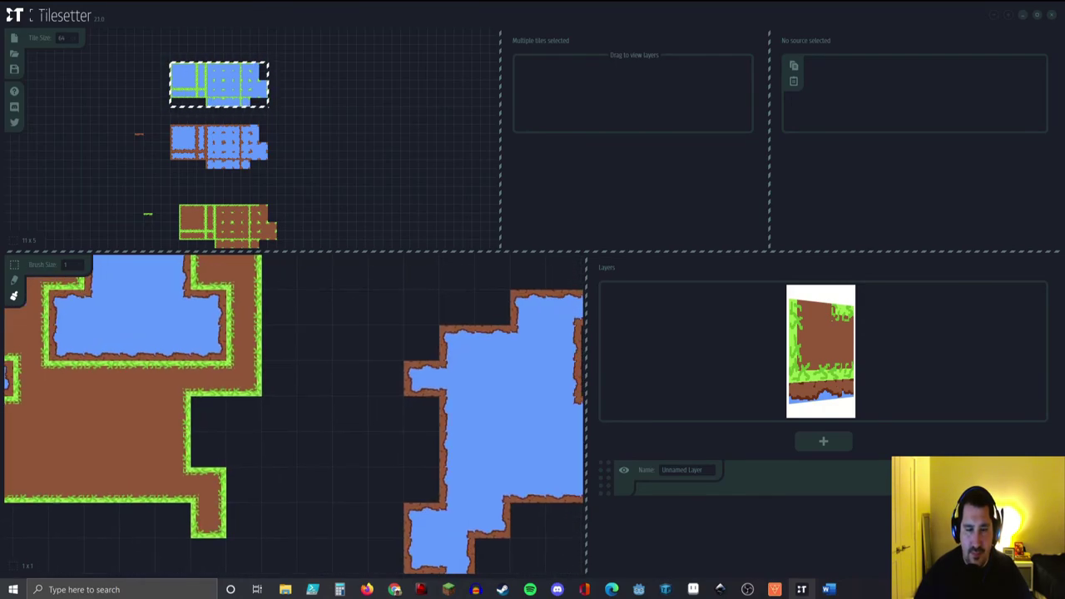
{"action": "mouse_move", "coordinate": [233, 302]}
{"action": "left_mouse_down"}
{"action": "mouse_move", "coordinate": [416, 331]}
{"action": "mouse_move", "coordinate": [387, 354]}
{"action": "mouse_move", "coordinate": [384, 393]}
{"action": "mouse_move", "coordinate": [370, 404]}
{"action": "mouse_move", "coordinate": [331, 370]}
{"action": "mouse_move", "coordinate": [347, 343]}
{"action": "mouse_move", "coordinate": [229, 346]}
{"action": "mouse_move", "coordinate": [229, 439]}
{"action": "mouse_move", "coordinate": [271, 441]}
{"action": "mouse_move", "coordinate": [295, 415]}
{"action": "mouse_move", "coordinate": [289, 370]}
{"action": "mouse_move", "coordinate": [289, 435]}
{"action": "mouse_move", "coordinate": [369, 431]}
{"action": "left_mouse_up"}
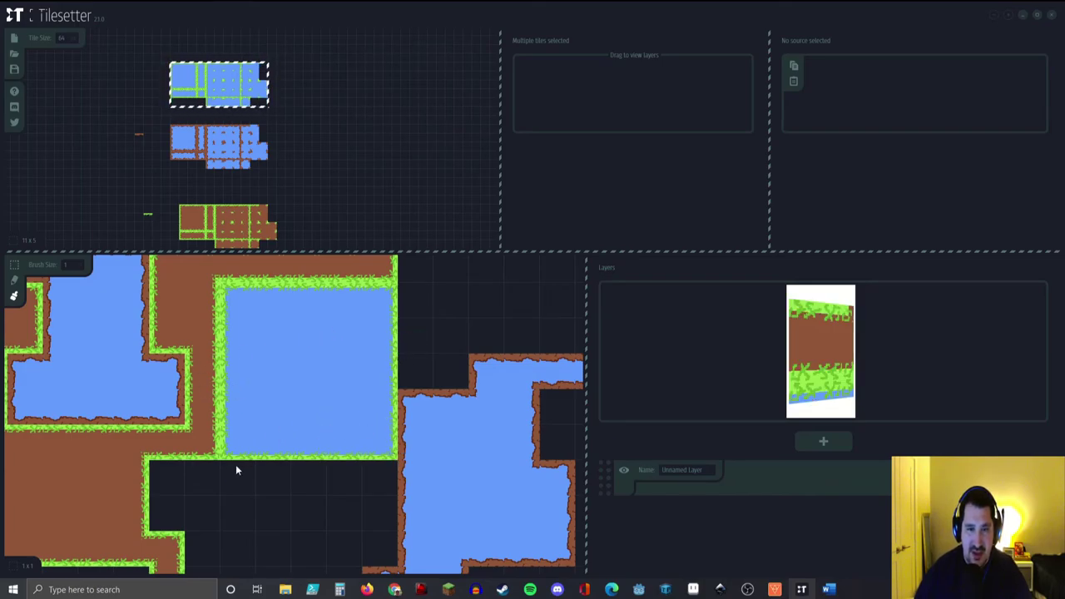
Step: Extend the grass-bordered blue block down and sideways, painting around the neighbouring dirt-bordered island so that it surrounds an enclosed pond
{"action": "mouse_move", "coordinate": [203, 466]}
{"action": "left_mouse_down"}
{"action": "mouse_move", "coordinate": [167, 476]}
{"action": "mouse_move", "coordinate": [166, 506]}
{"action": "mouse_move", "coordinate": [234, 515]}
{"action": "left_mouse_up"}
{"action": "mouse_move", "coordinate": [261, 515]}
{"action": "left_mouse_down"}
{"action": "mouse_move", "coordinate": [271, 491]}
{"action": "mouse_move", "coordinate": [300, 490]}
{"action": "mouse_move", "coordinate": [303, 513]}
{"action": "mouse_move", "coordinate": [336, 514]}
{"action": "mouse_move", "coordinate": [346, 484]}
{"action": "mouse_move", "coordinate": [375, 511]}
{"action": "left_mouse_up"}
{"action": "scroll", "coordinate": [376, 432], "scroll_direction": "down", "scroll_amount": 3}
{"action": "scroll", "coordinate": [376, 448], "scroll_direction": "up", "scroll_amount": 2}
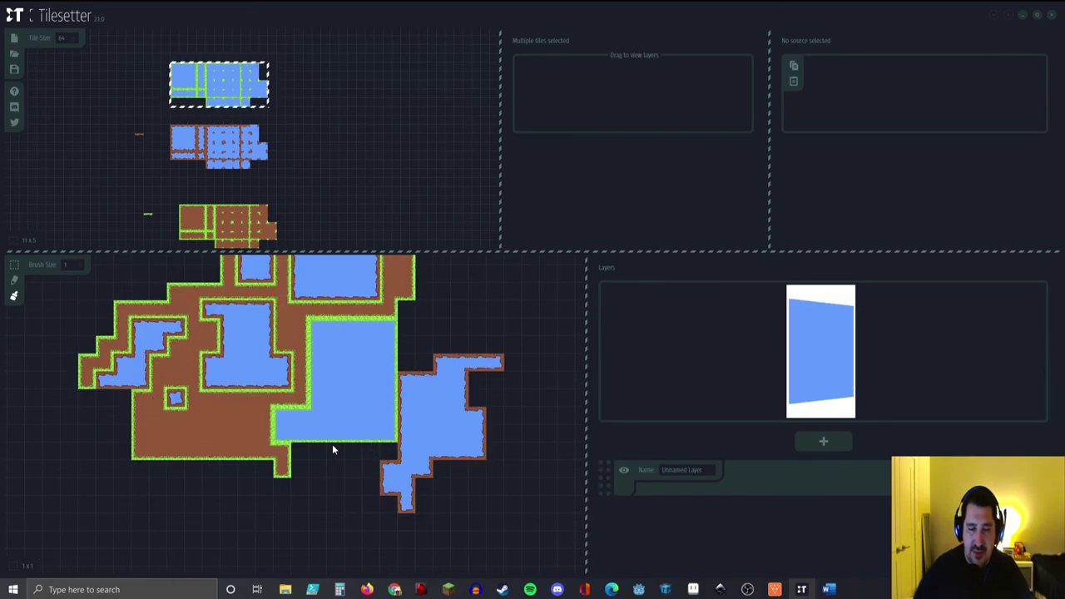
{"action": "mouse_move", "coordinate": [305, 455]}
{"action": "left_mouse_down"}
{"action": "mouse_move", "coordinate": [491, 454]}
{"action": "mouse_move", "coordinate": [476, 360]}
{"action": "mouse_move", "coordinate": [502, 362]}
{"action": "mouse_move", "coordinate": [492, 423]}
{"action": "mouse_move", "coordinate": [495, 406]}
{"action": "mouse_move", "coordinate": [444, 367]}
{"action": "mouse_move", "coordinate": [408, 373]}
{"action": "mouse_move", "coordinate": [410, 326]}
{"action": "mouse_move", "coordinate": [397, 343]}
{"action": "left_mouse_up"}
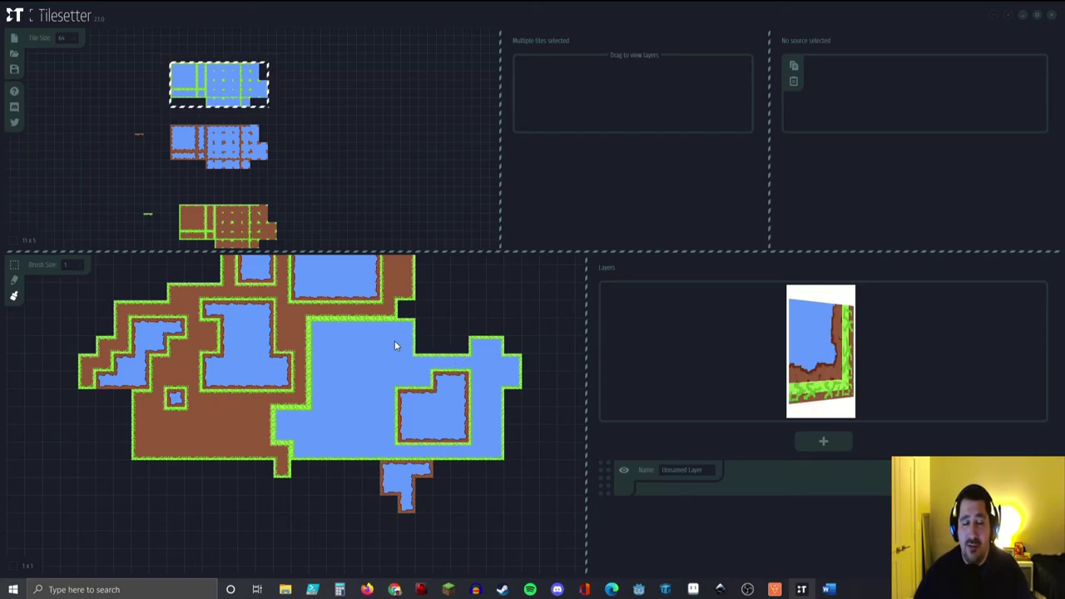
Step: Paint a small horizontal pond and a single-tile pond of grass-bordered blue inside the lower dirt area
{"action": "scroll", "coordinate": [384, 397], "scroll_direction": "down", "scroll_amount": 2}
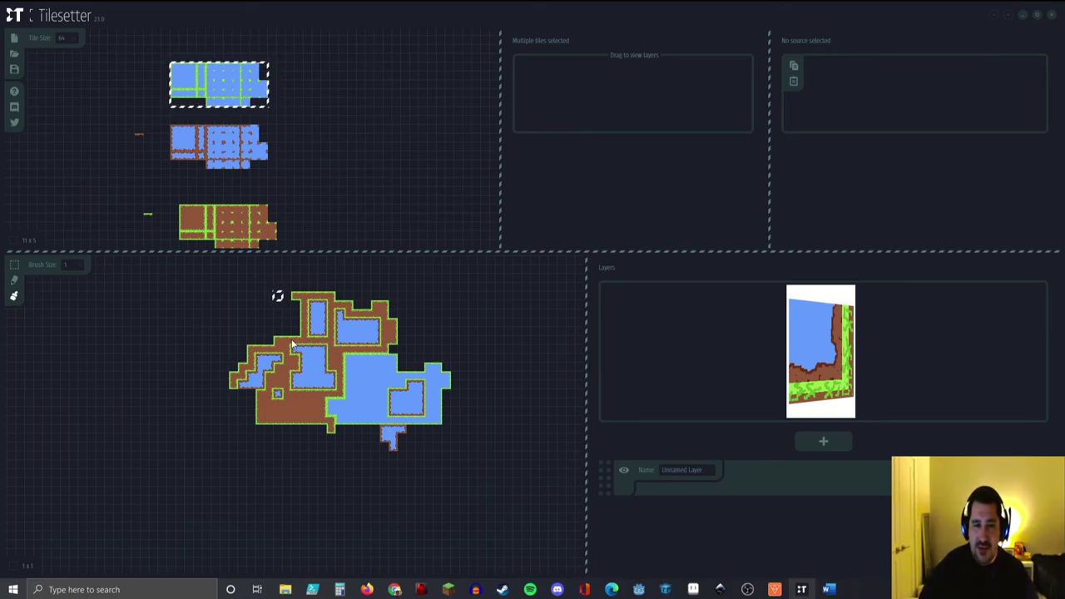
{"action": "left_click", "coordinate": [308, 402]}
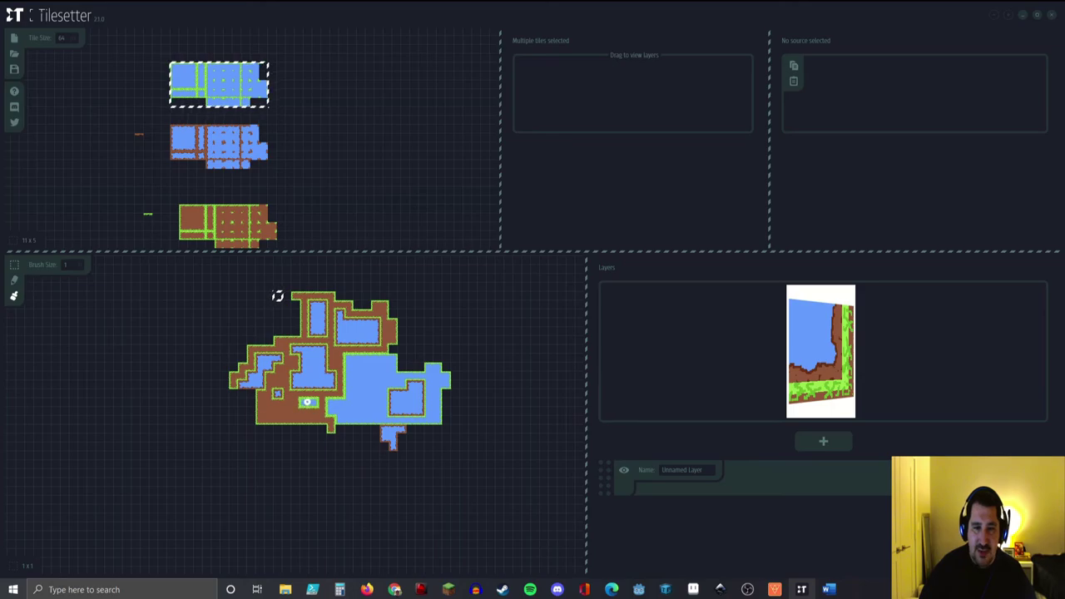
{"action": "scroll", "coordinate": [304, 386], "scroll_direction": "up", "scroll_amount": 1}
{"action": "scroll", "coordinate": [298, 446], "scroll_direction": "up", "scroll_amount": 1}
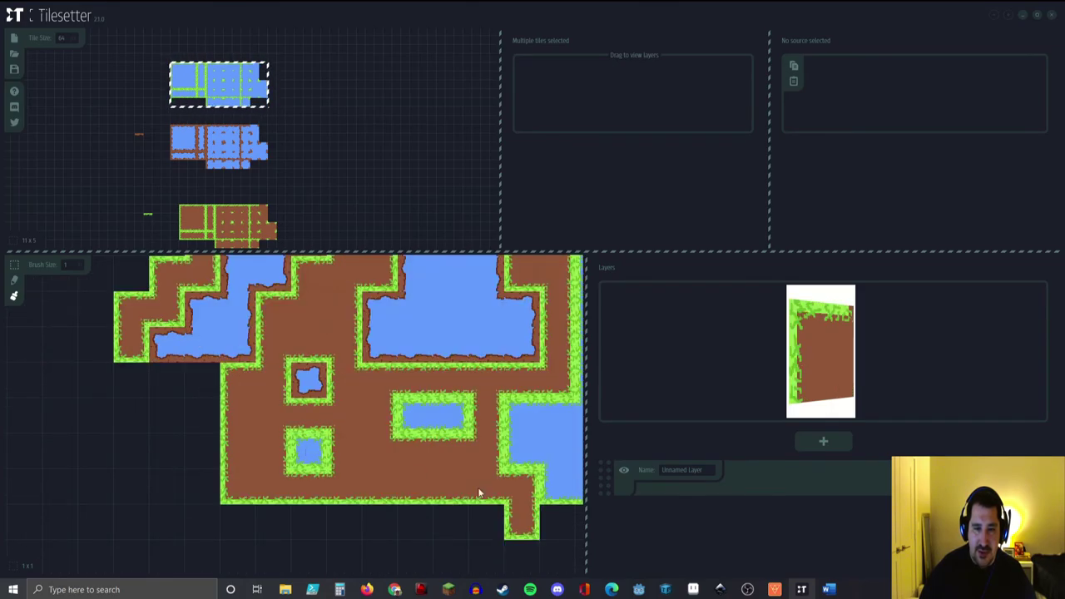
{"action": "scroll", "coordinate": [424, 347], "scroll_direction": "down", "scroll_amount": 1}
{"action": "scroll", "coordinate": [423, 323], "scroll_direction": "down", "scroll_amount": 1}
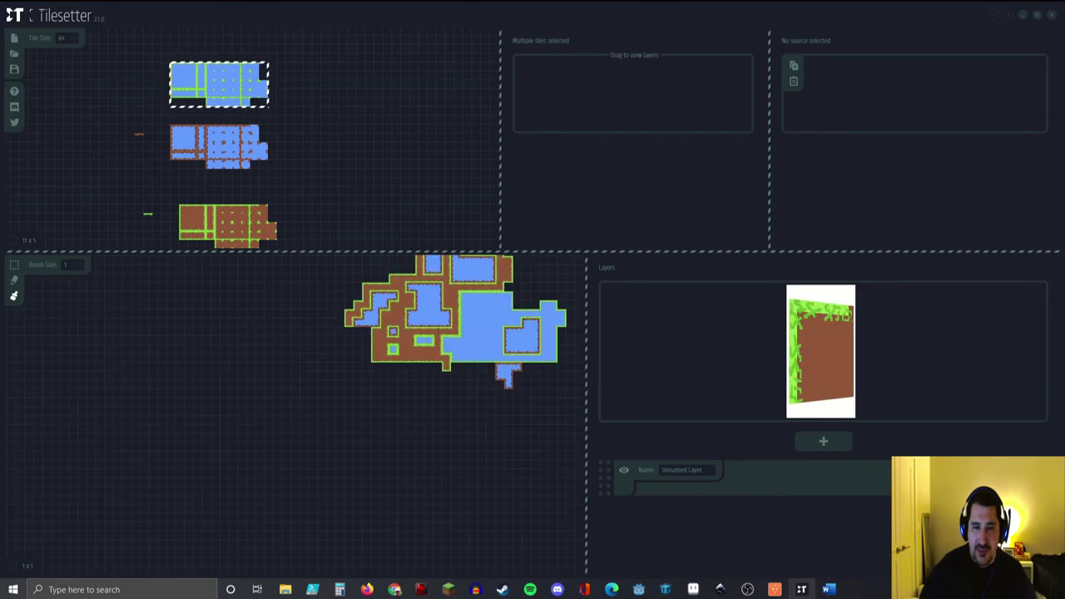
{"action": "middle_click_drag", "start_coordinate": [398, 259], "coordinate": [322, 280]}
{"action": "scroll", "coordinate": [450, 304], "scroll_direction": "up", "scroll_amount": 2}
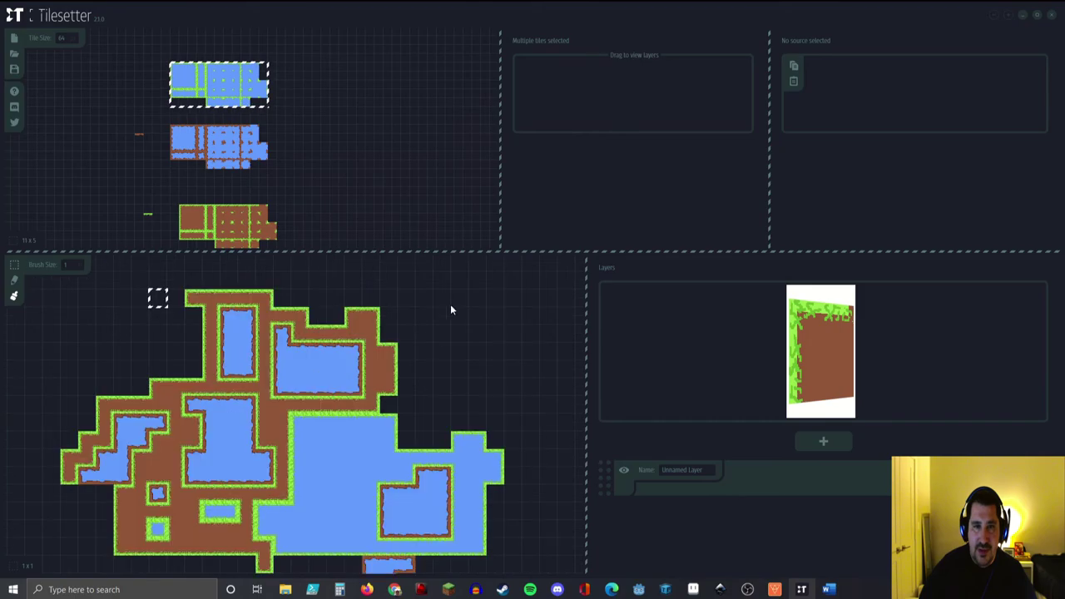
Step: Select the entire grass-bordered dirt set and start exporting it in Godot format
{"action": "right_click", "coordinate": [270, 101]}
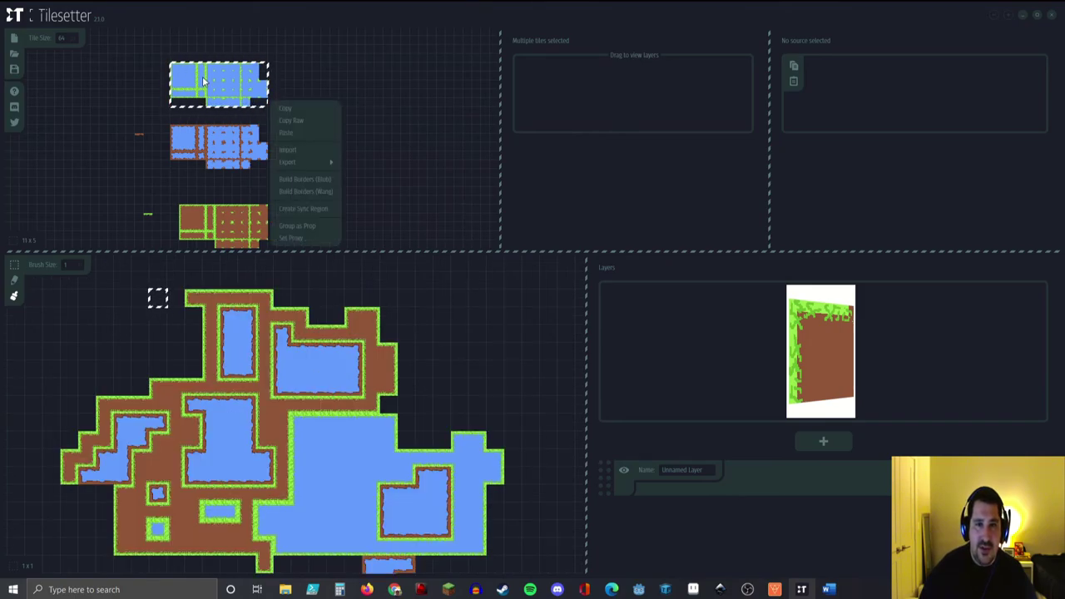
{"action": "left_click", "coordinate": [232, 222]}
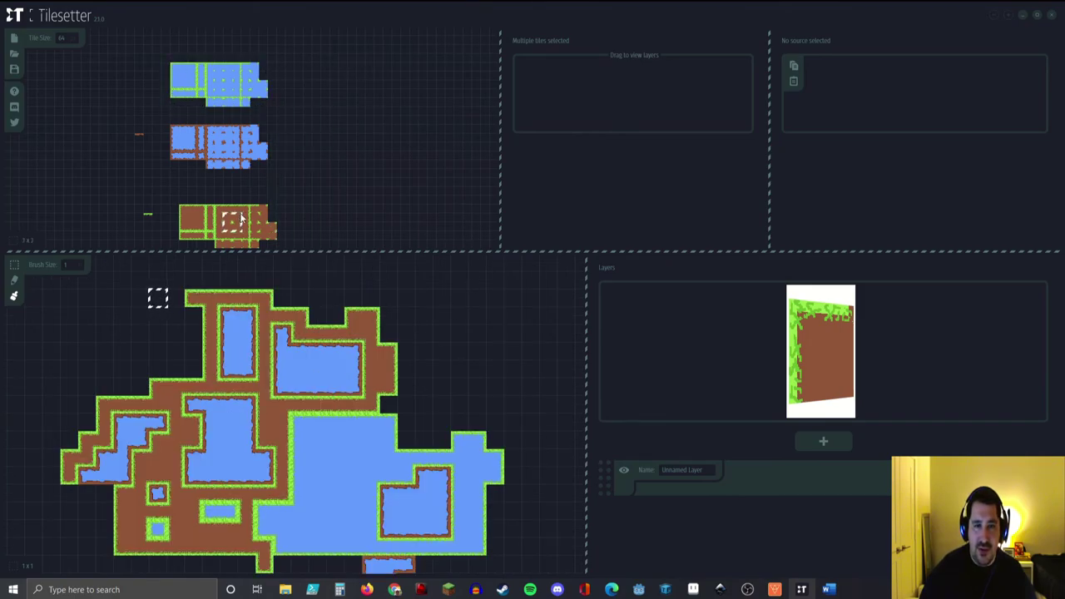
{"action": "scroll", "coordinate": [274, 193], "scroll_direction": "down", "scroll_amount": 3}
{"action": "scroll", "coordinate": [214, 171], "scroll_direction": "up", "scroll_amount": 2}
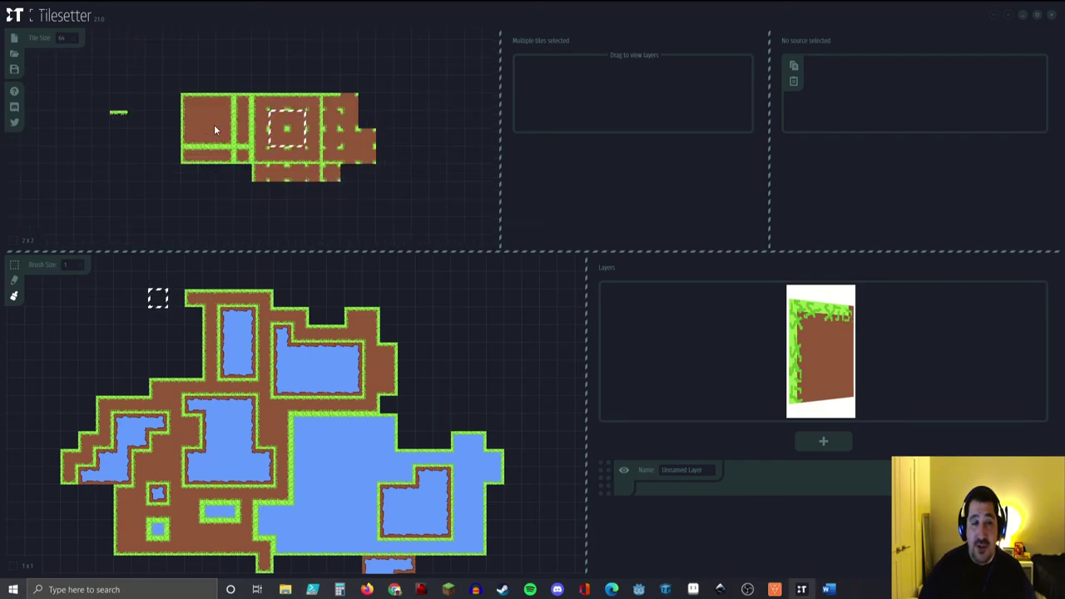
{"action": "left_click", "coordinate": [364, 192]}
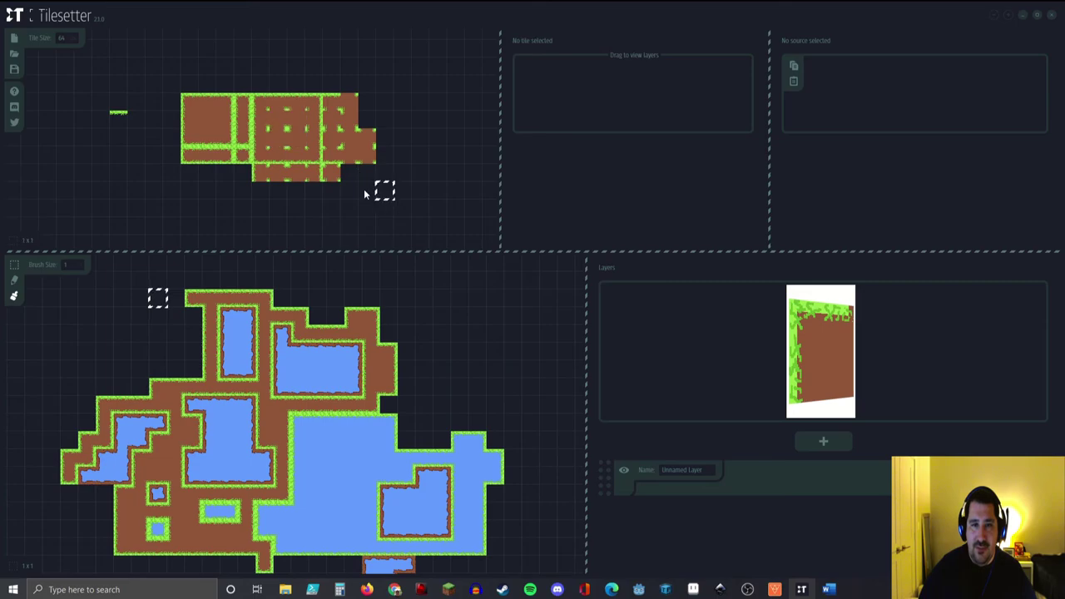
{"action": "left_click", "coordinate": [192, 106]}
{"action": "left_click_drag", "start_coordinate": [195, 110], "coordinate": [384, 190]}
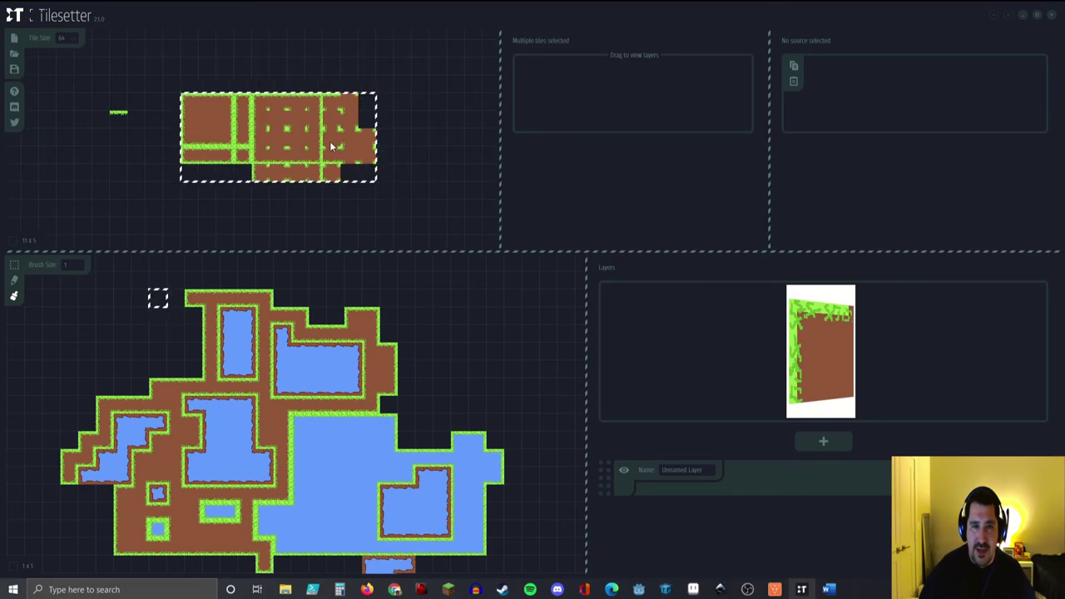
{"action": "right_click", "coordinate": [283, 135]}
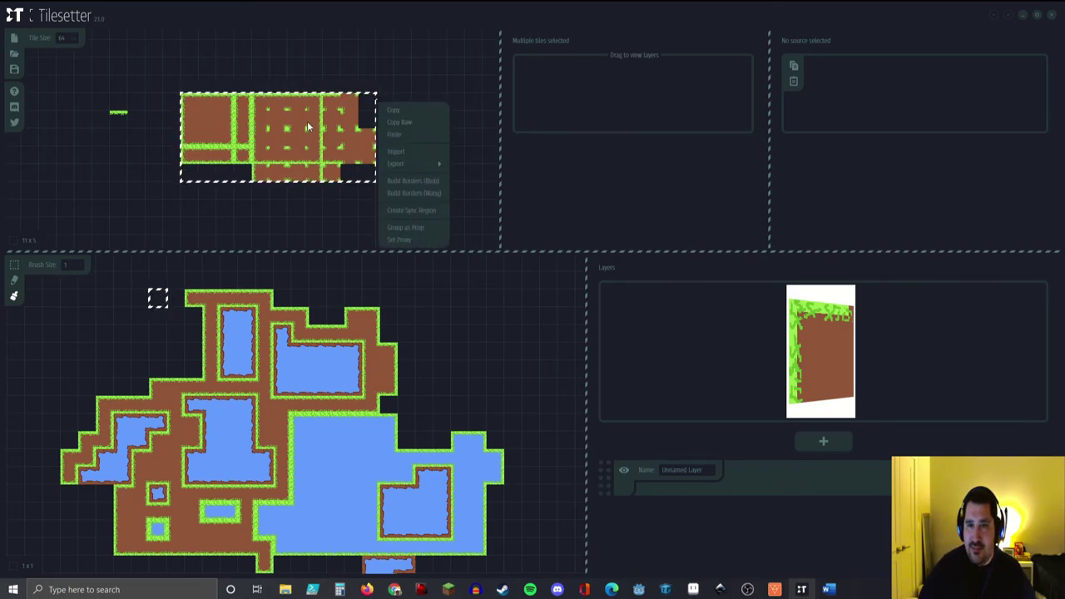
{"action": "mouse_move", "coordinate": [397, 160]}
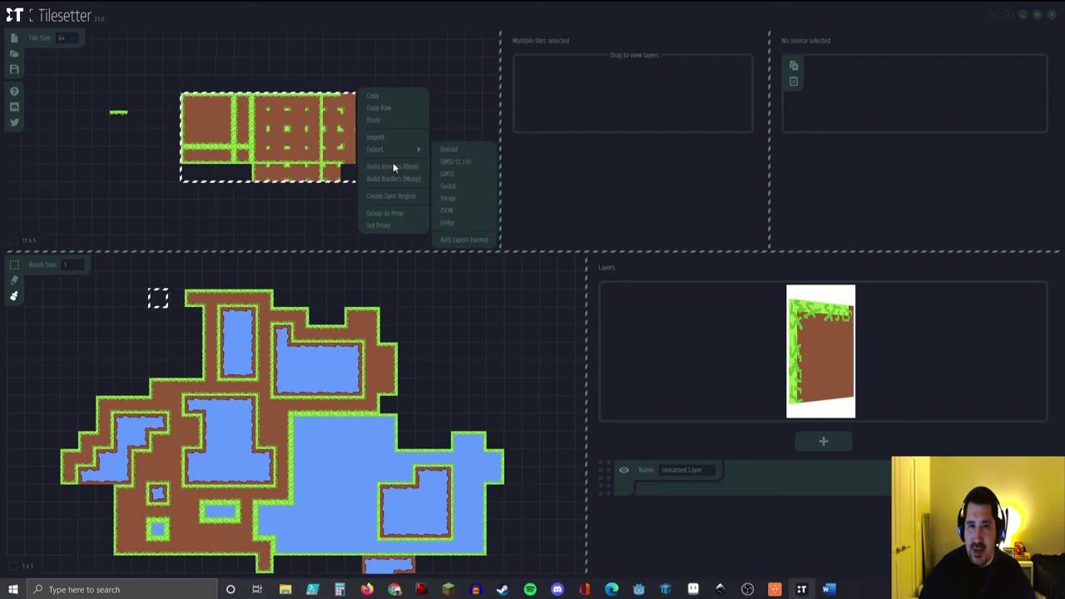
{"action": "left_click", "coordinate": [453, 188]}
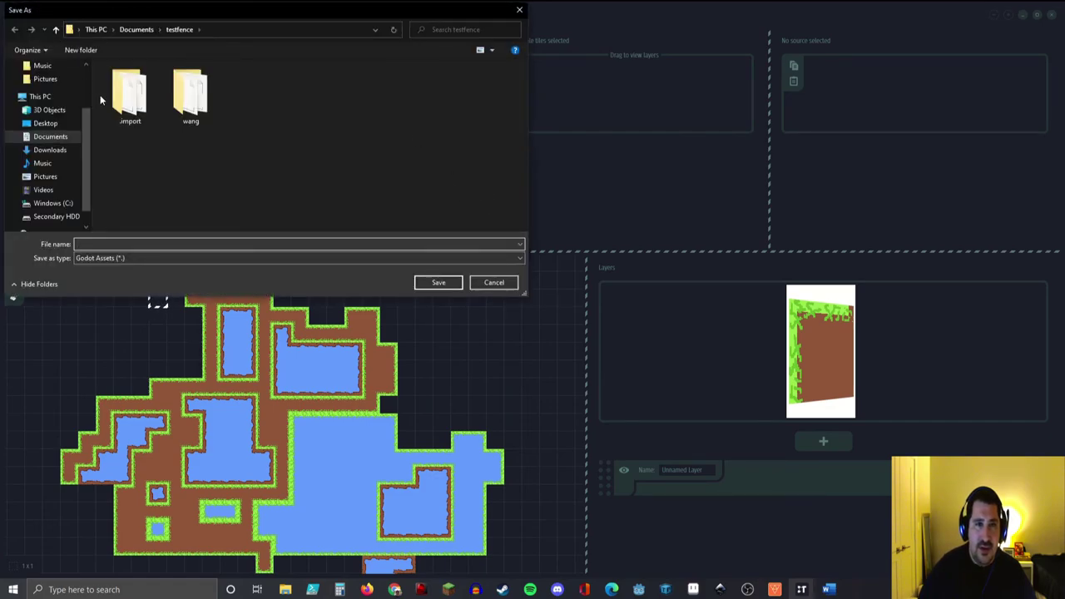
Step: Save the Godot export as autotile in the assets folder of the tiled project under Documents
{"action": "left_click", "coordinate": [127, 30]}
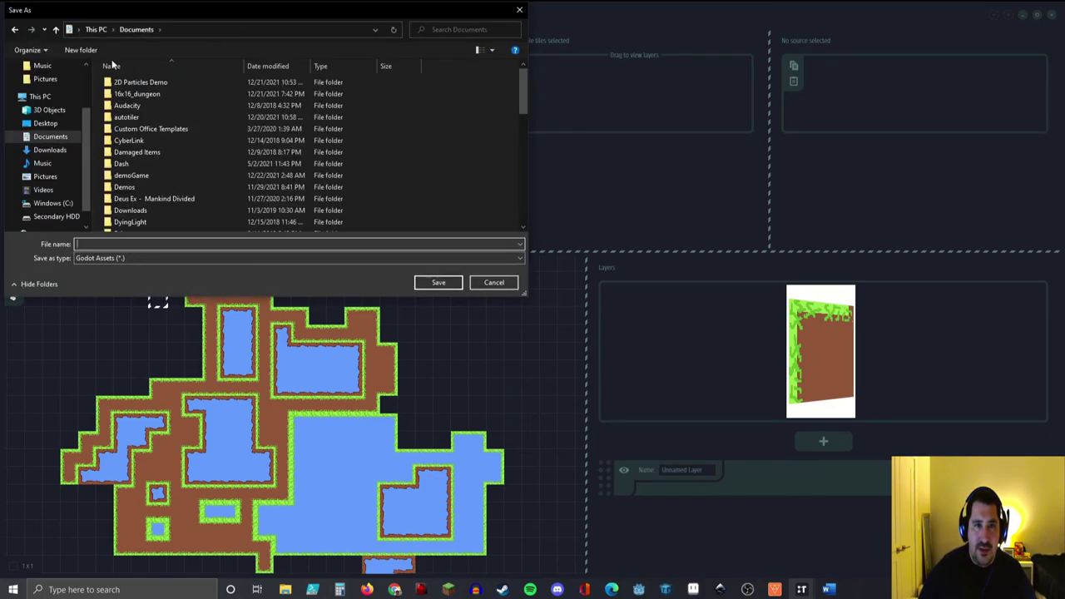
{"action": "scroll", "coordinate": [151, 199], "scroll_direction": "down", "scroll_amount": 3}
{"action": "scroll", "coordinate": [151, 200], "scroll_direction": "down", "scroll_amount": 8}
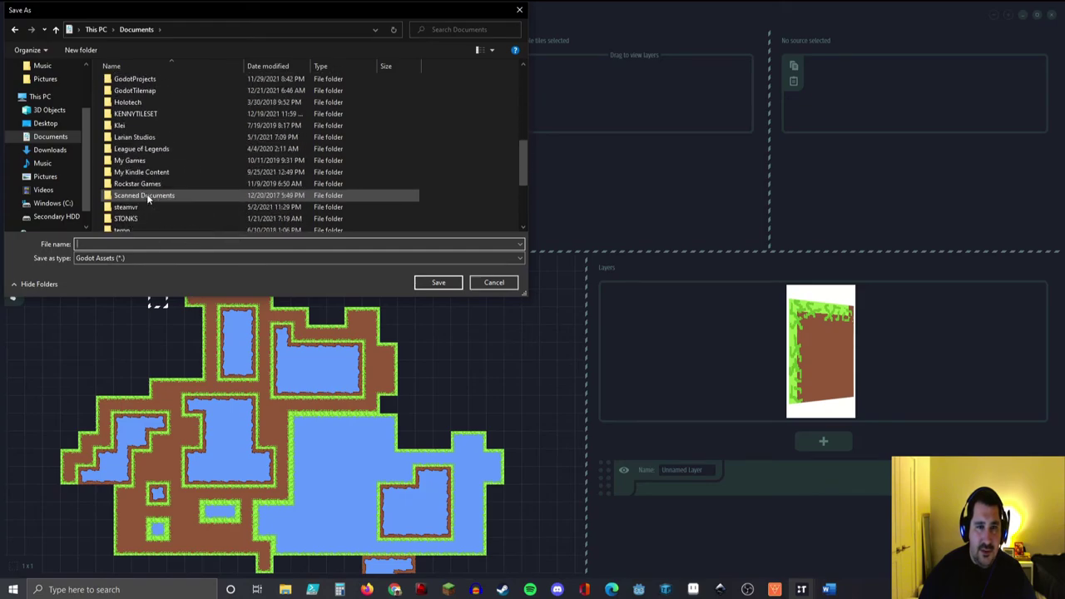
{"action": "double_click", "coordinate": [121, 178]}
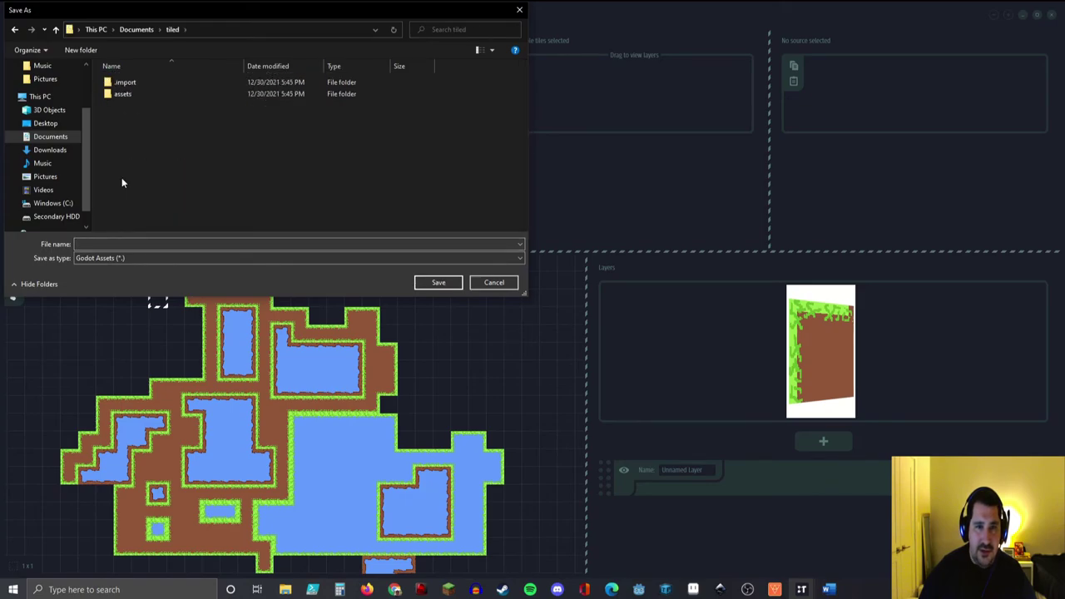
{"action": "double_click", "coordinate": [120, 94]}
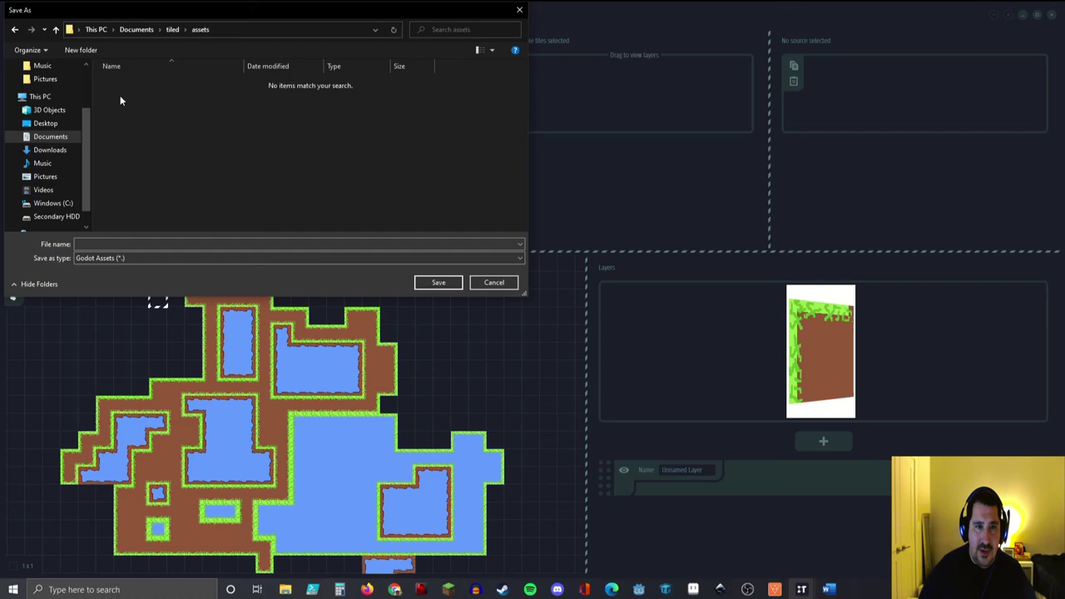
{"action": "left_click", "coordinate": [109, 243]}
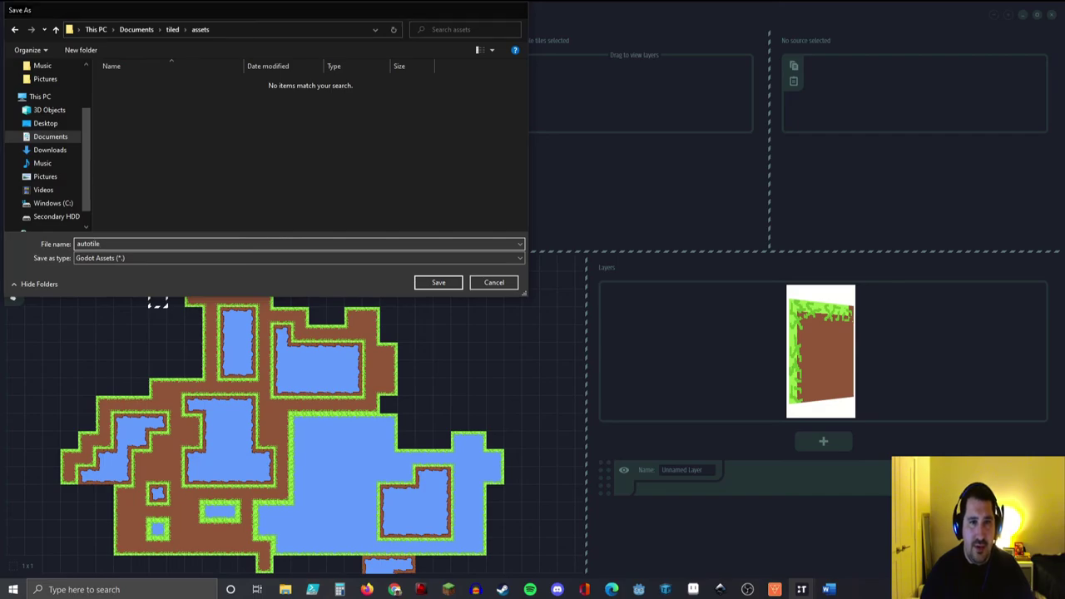
{"action": "key", "text": "Return"}
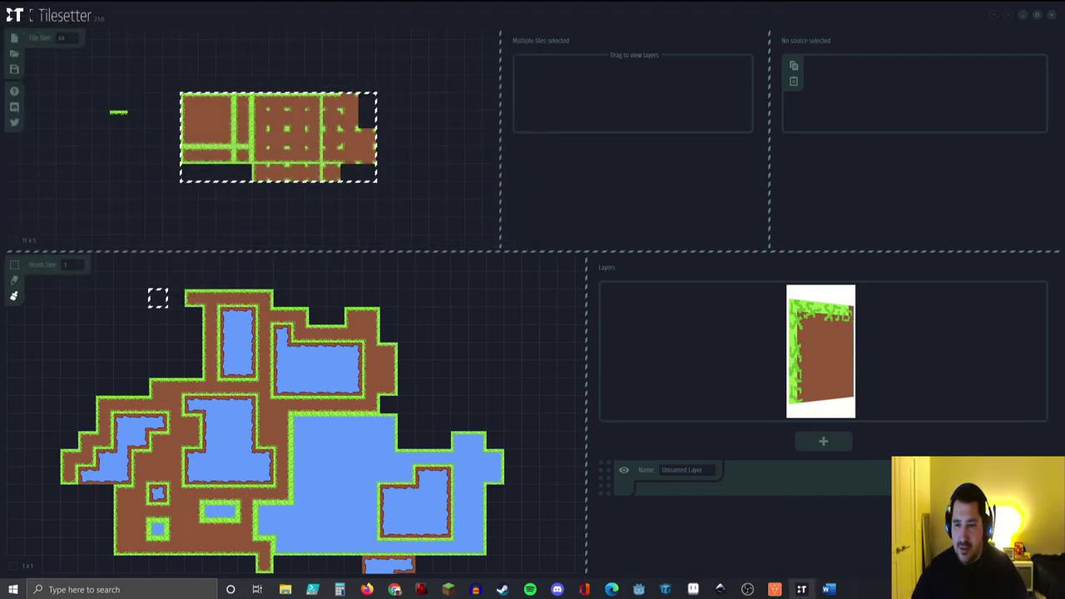
Step: Switch to Godot and assign tileset_autotile.tres from the assets/autotile folder as the tile set of the autotile TileMap
{"action": "mouse_move", "coordinate": [639, 589]}
{"action": "left_click", "coordinate": [671, 536]}
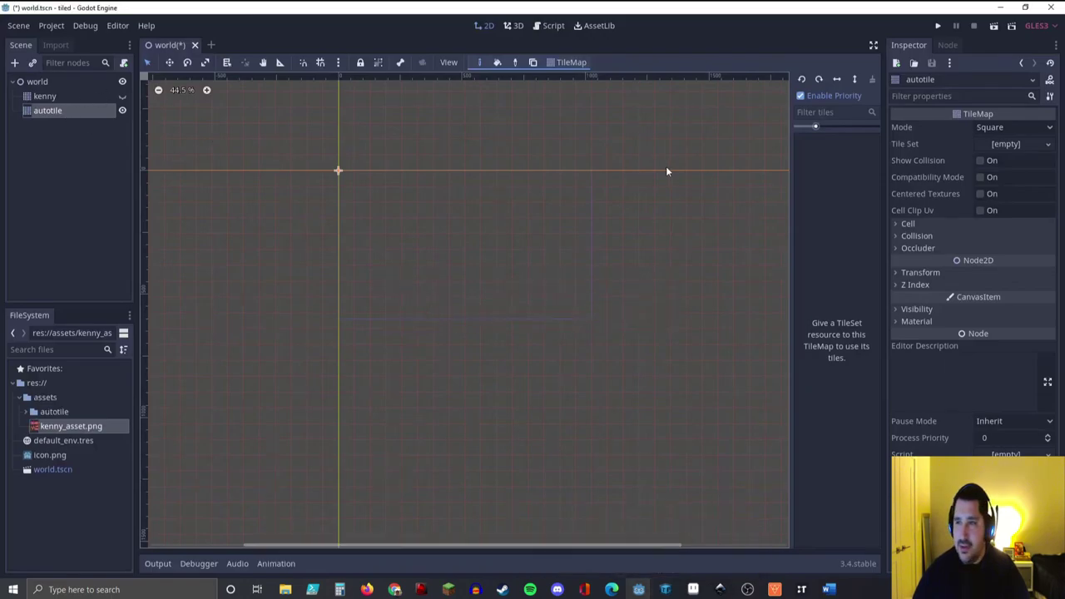
{"action": "left_click", "coordinate": [28, 412]}
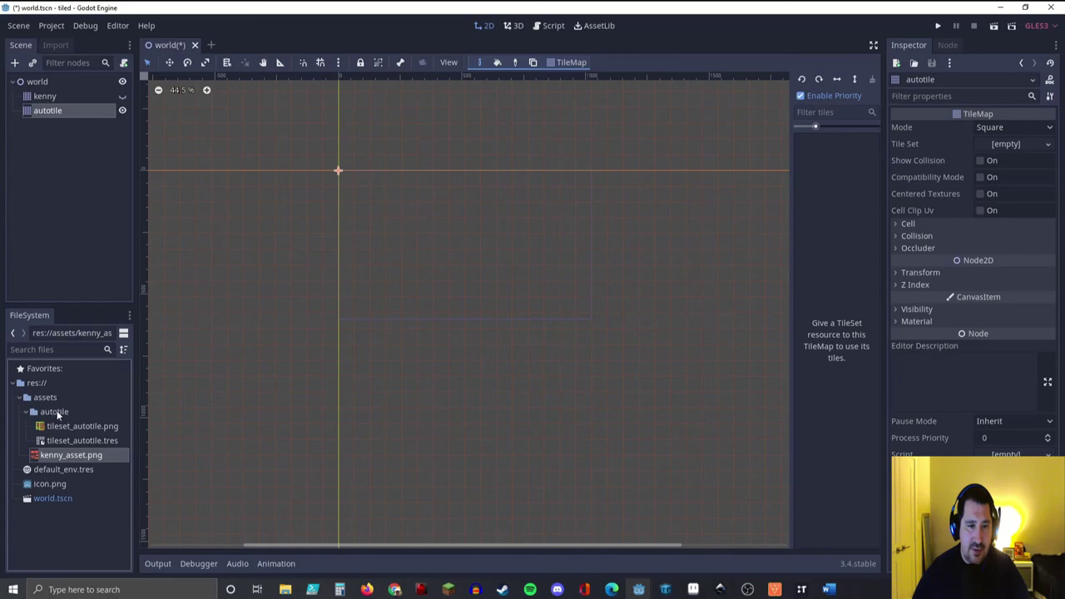
{"action": "left_click", "coordinate": [98, 428]}
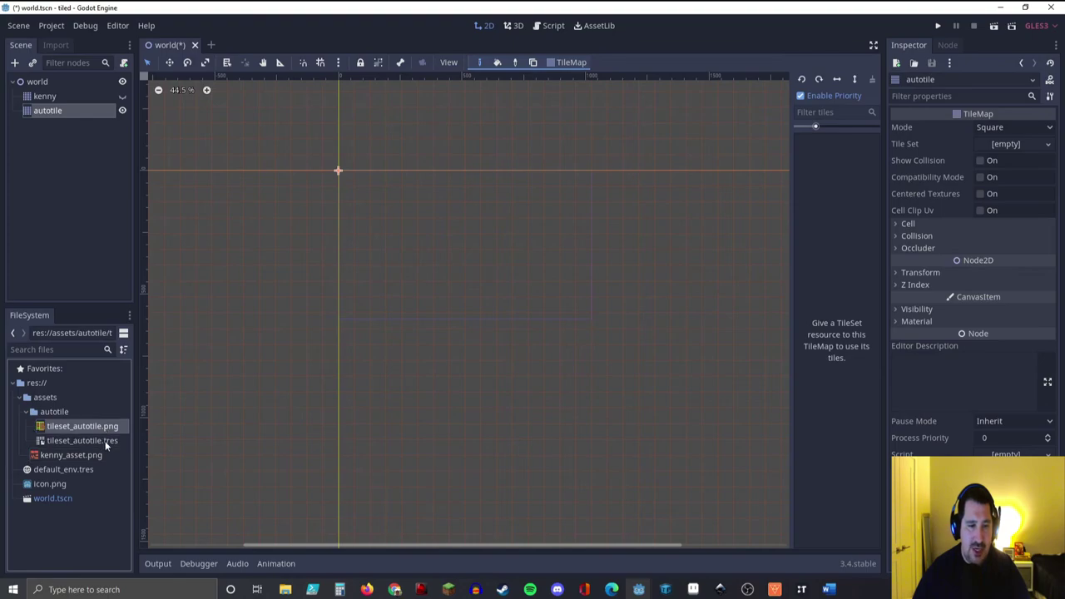
{"action": "left_click", "coordinate": [94, 442]}
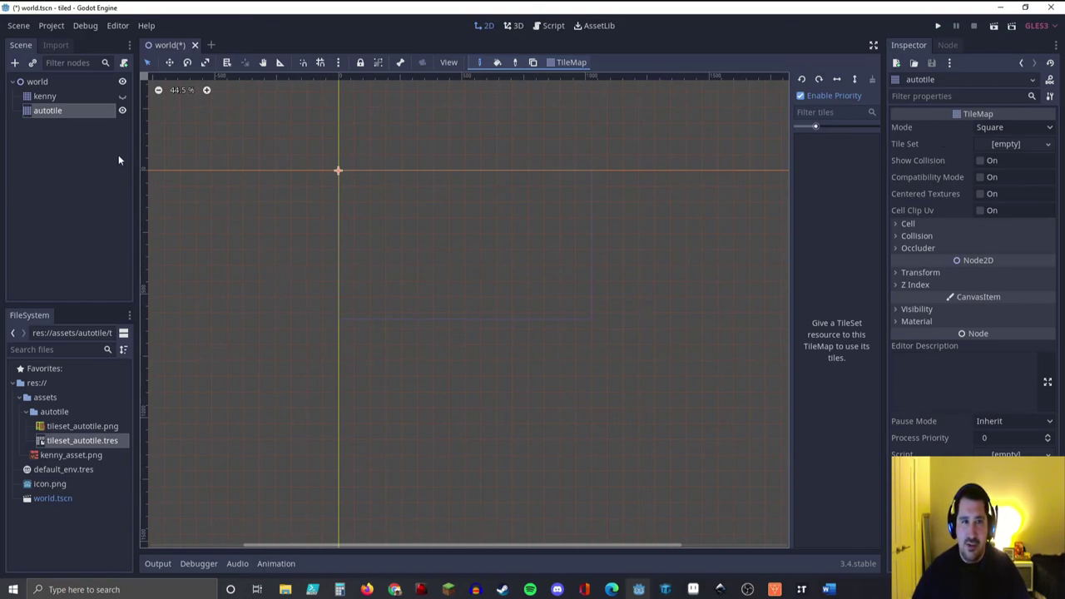
{"action": "left_click_drag", "start_coordinate": [60, 443], "coordinate": [45, 110]}
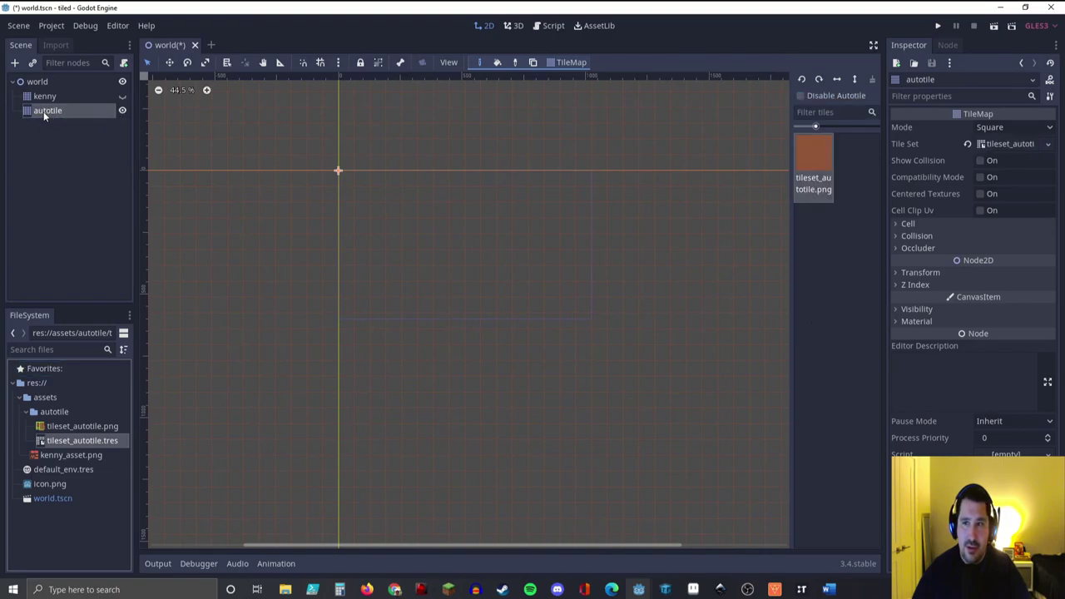
Step: Check the cell size settings of the autotile TileMap
{"action": "left_click", "coordinate": [787, 246]}
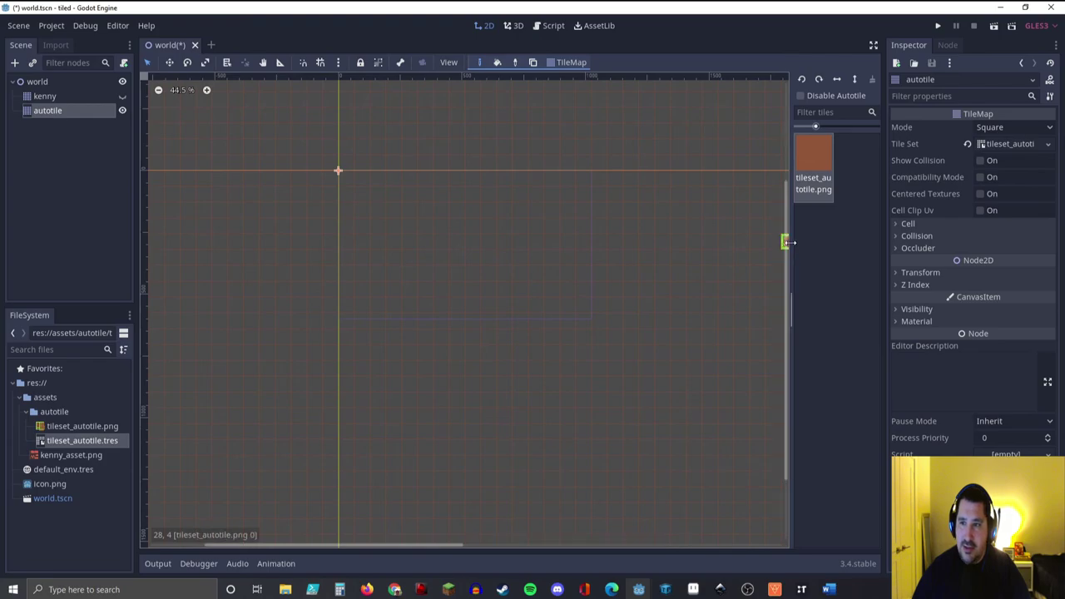
{"action": "middle_click_drag", "start_coordinate": [732, 242], "coordinate": [636, 244]}
{"action": "scroll", "coordinate": [641, 250], "scroll_direction": "right", "scroll_amount": 2}
{"action": "right_click", "coordinate": [645, 253]}
{"action": "left_click", "coordinate": [907, 225]}
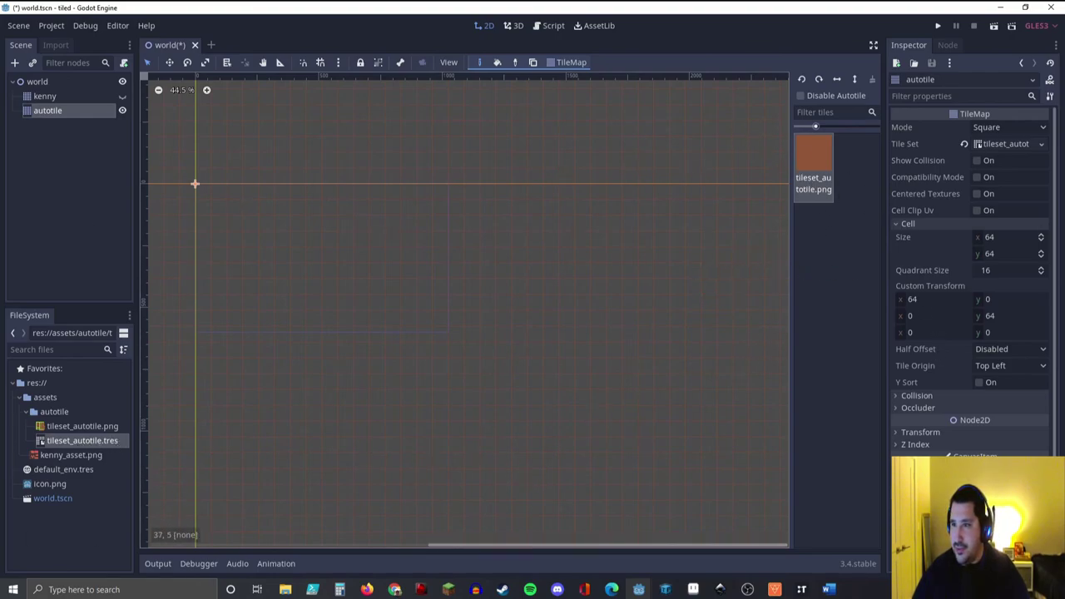
Step: Open the assigned tile set for editing and examine the imported autotile's priority, bitmask and collision data
{"action": "left_click", "coordinate": [1005, 145]}
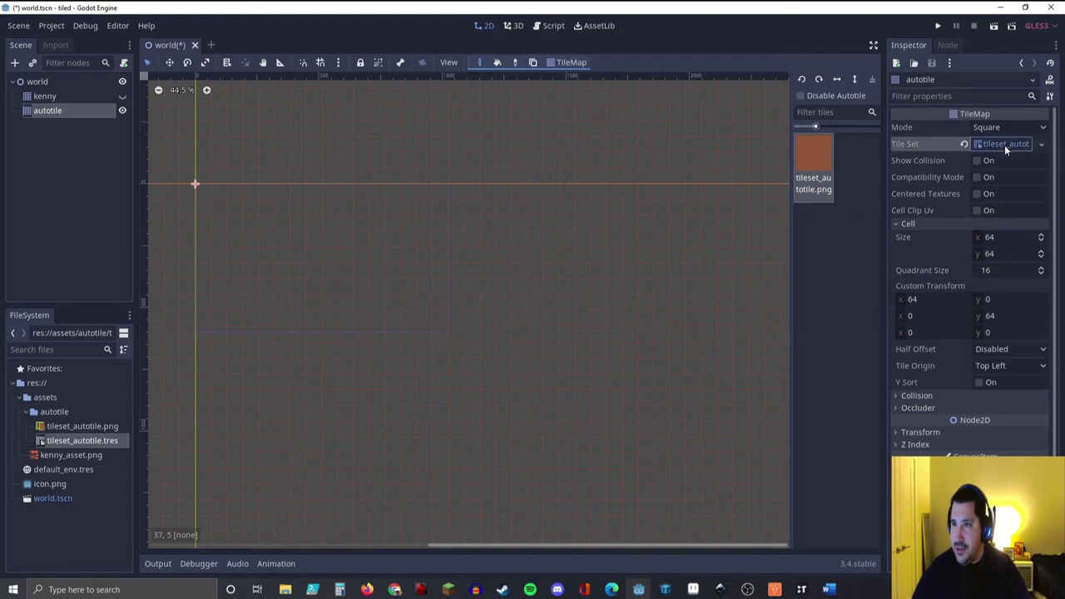
{"action": "left_click", "coordinate": [173, 170]}
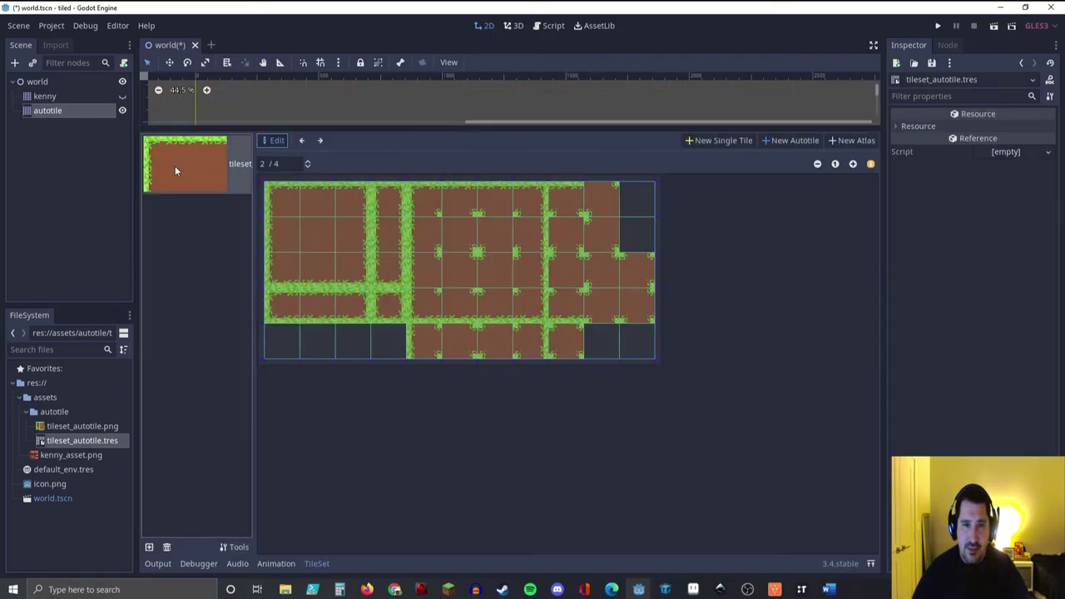
{"action": "left_click", "coordinate": [271, 563]}
{"action": "left_click", "coordinate": [316, 563]}
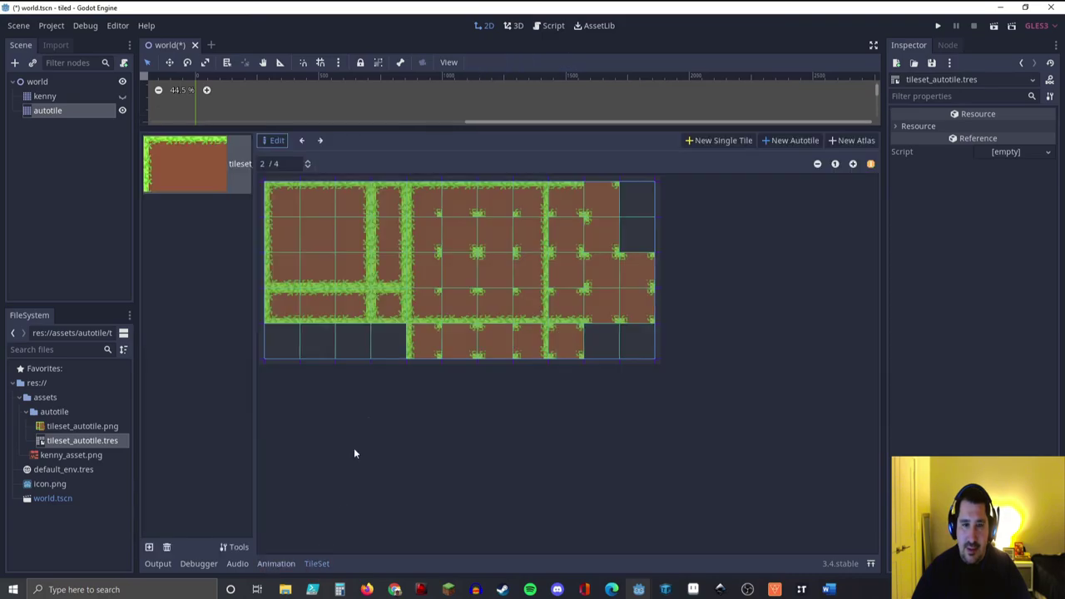
{"action": "left_click", "coordinate": [318, 141]}
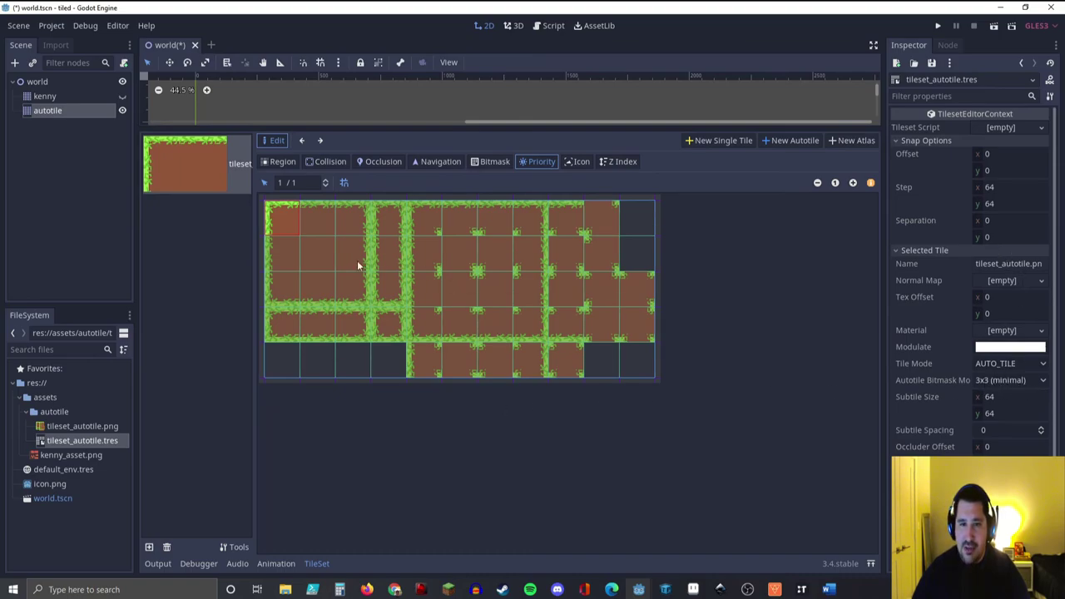
{"action": "left_click", "coordinate": [489, 161]}
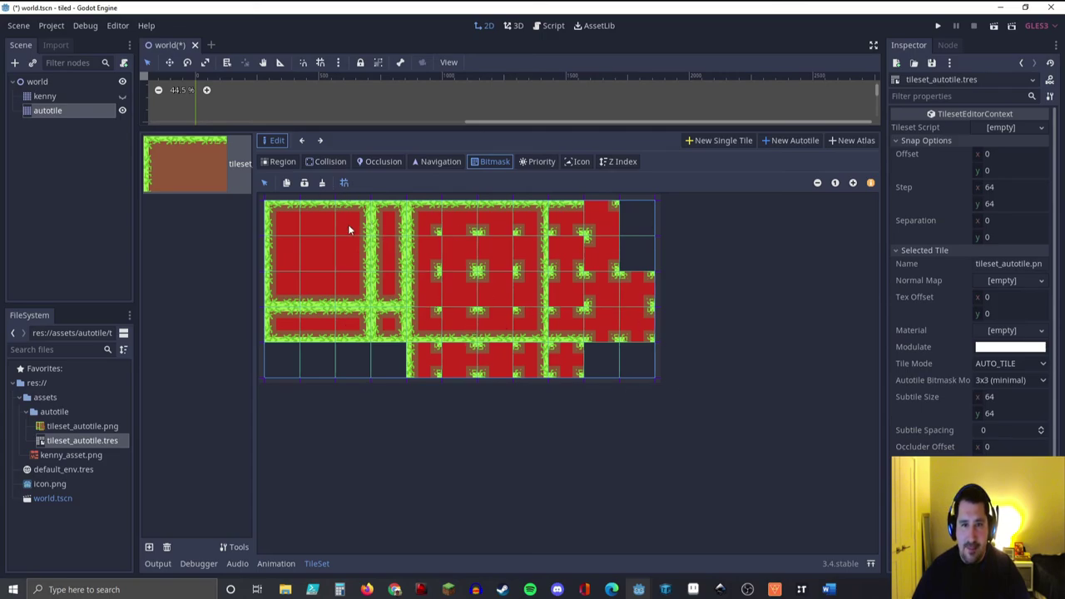
{"action": "left_click", "coordinate": [326, 161]}
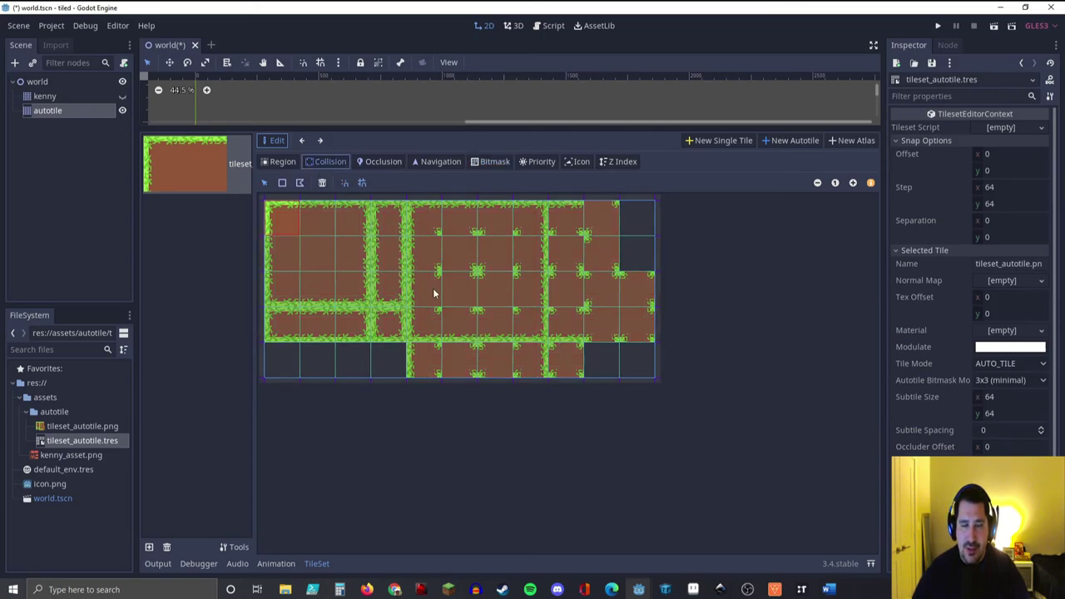
{"action": "left_click", "coordinate": [477, 159]}
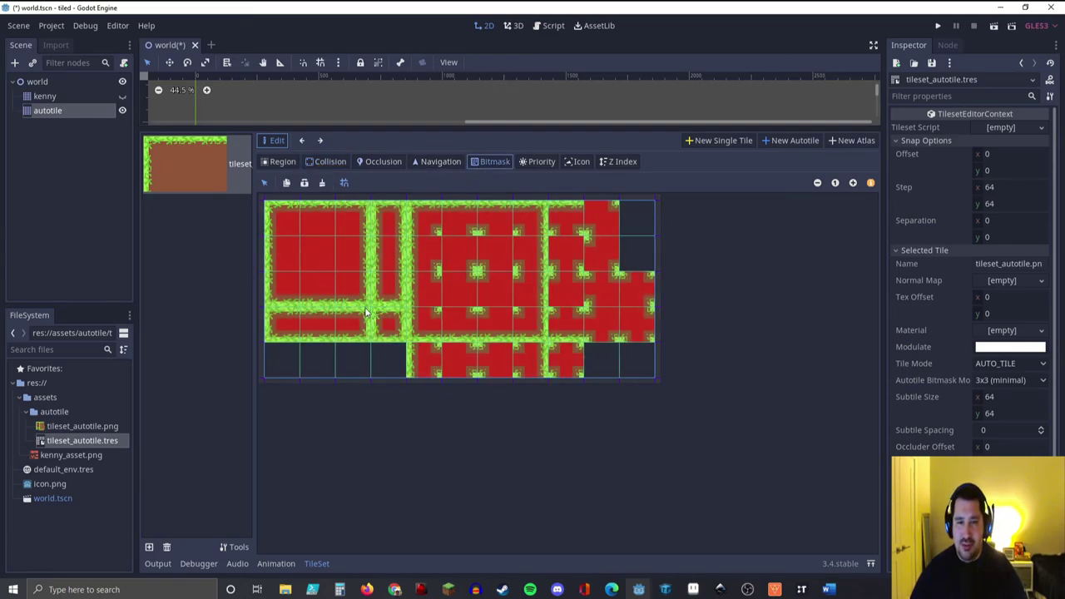
{"action": "right_click", "coordinate": [282, 219]}
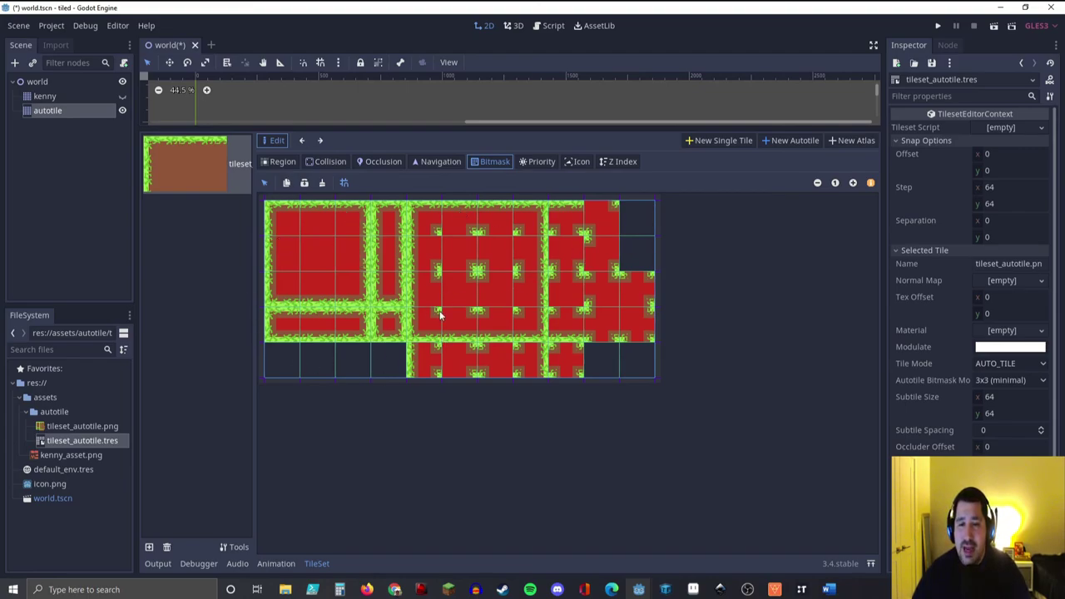
{"action": "left_click", "coordinate": [471, 283]}
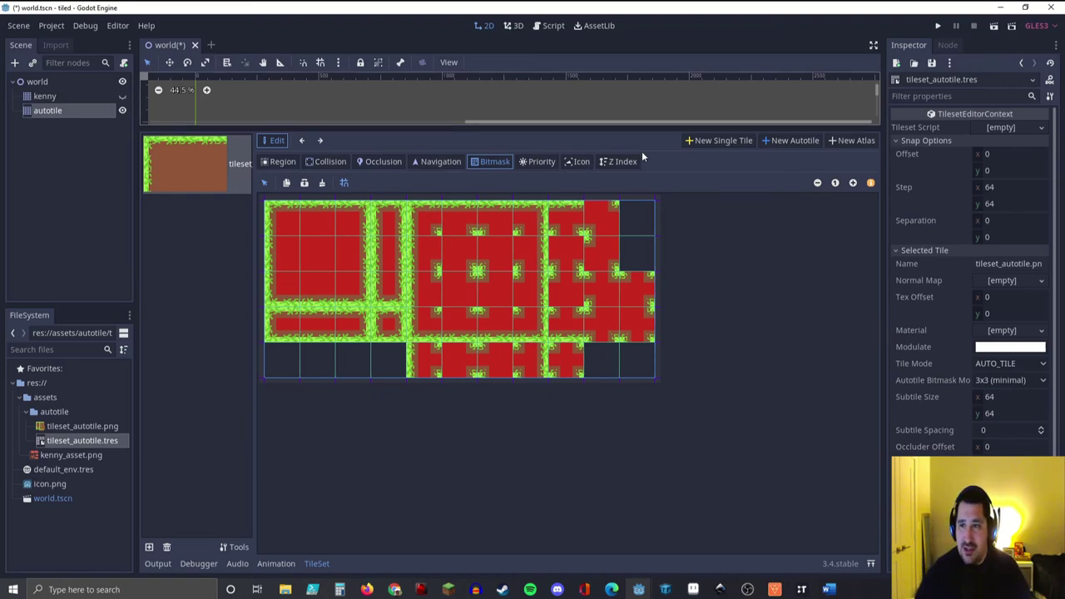
Step: Paint a winding loop of grass-bordered dirt on the autotile map, with a single-cell hole enclosed near its upper-left corner
{"action": "left_click_drag", "start_coordinate": [607, 128], "coordinate": [645, 331]}
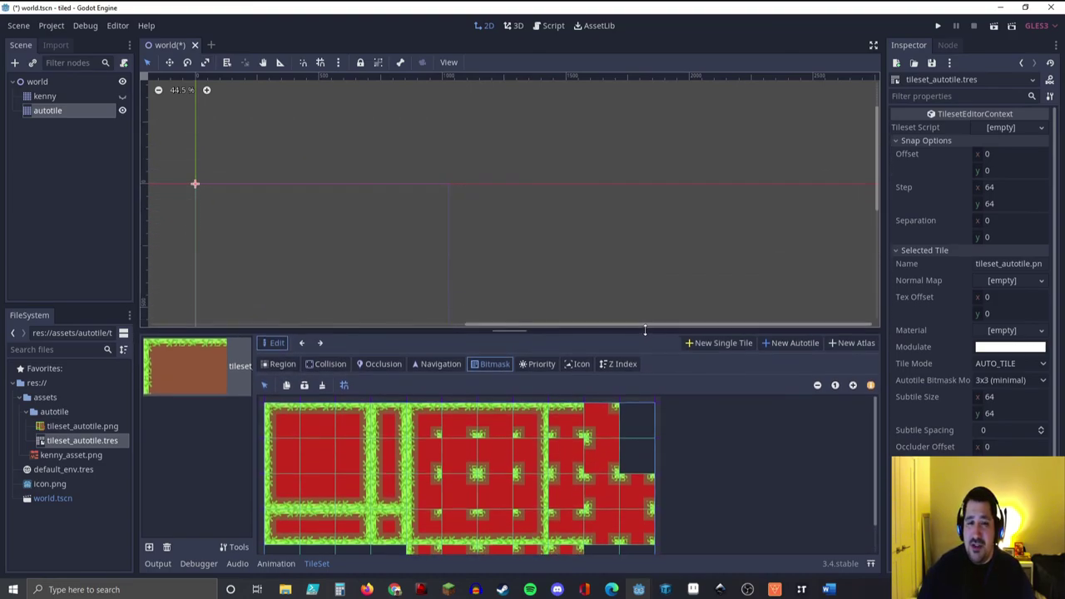
{"action": "middle_click_drag", "start_coordinate": [318, 246], "coordinate": [361, 231]}
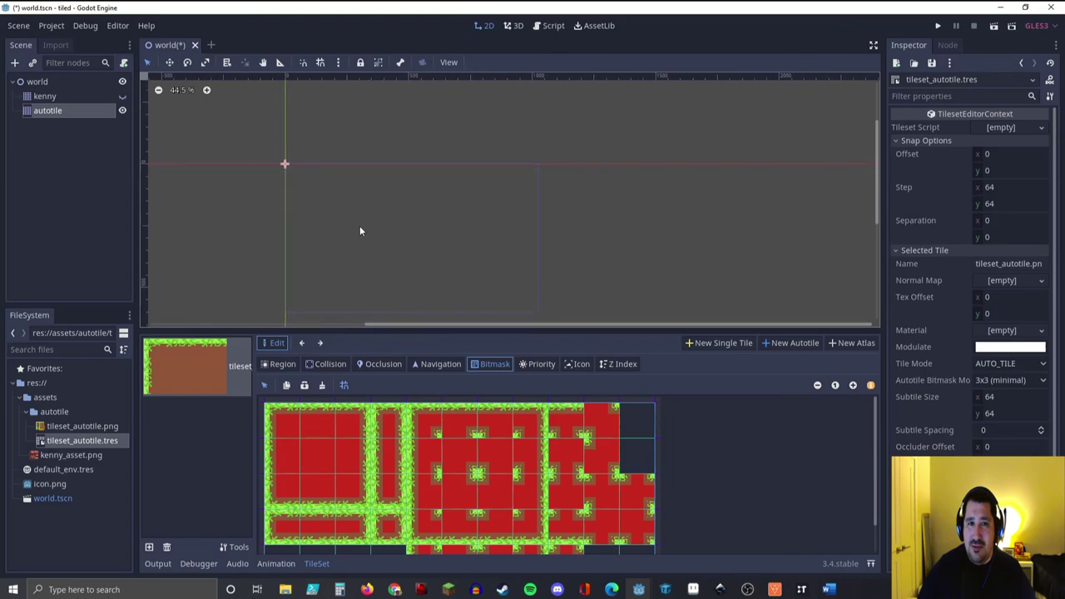
{"action": "scroll", "coordinate": [357, 201], "scroll_direction": "up", "scroll_amount": 1}
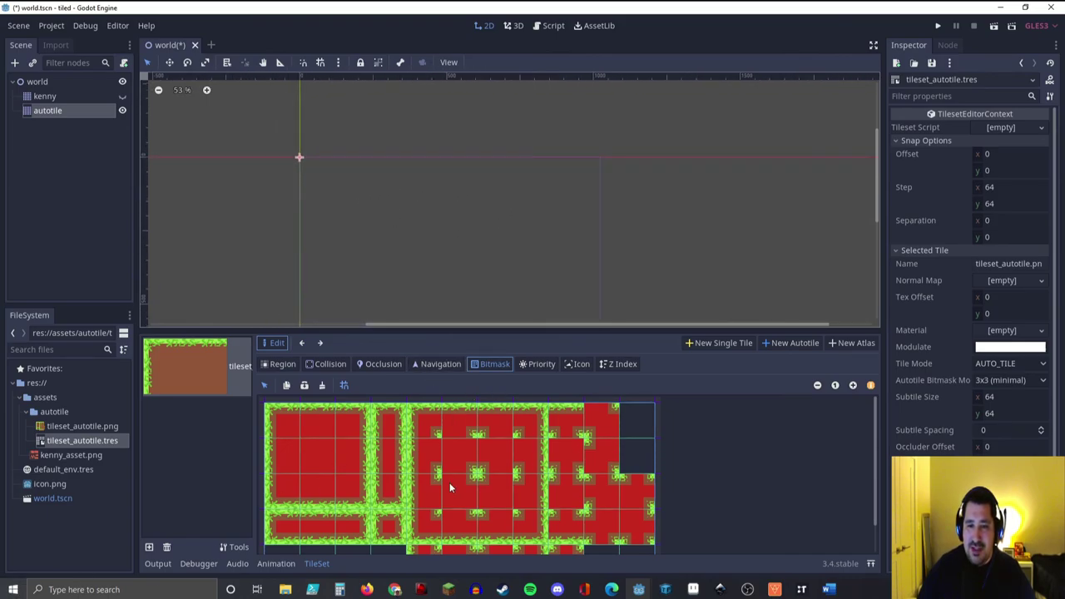
{"action": "left_click", "coordinate": [430, 212]}
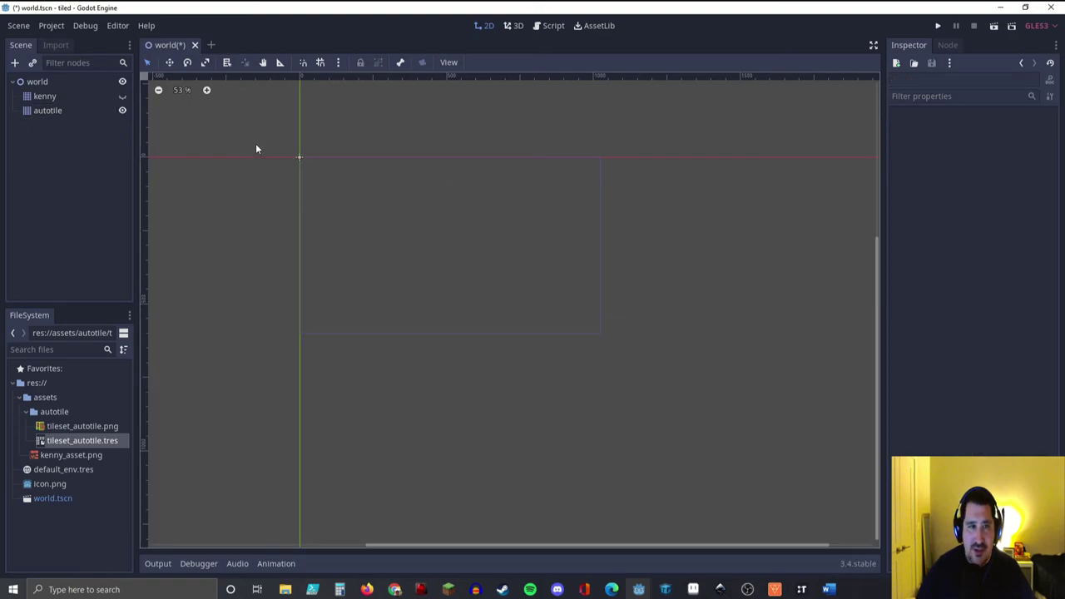
{"action": "left_click", "coordinate": [37, 111]}
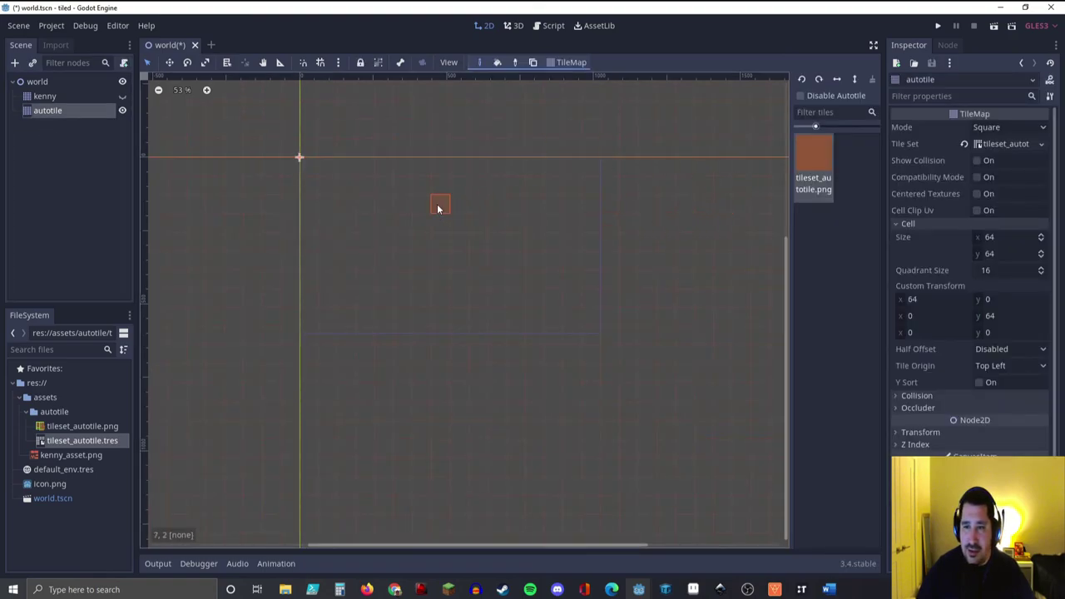
{"action": "left_click_drag", "start_coordinate": [352, 186], "coordinate": [369, 243]}
{"action": "mouse_move", "coordinate": [380, 288]}
{"action": "left_mouse_down"}
{"action": "mouse_move", "coordinate": [430, 310]}
{"action": "mouse_move", "coordinate": [504, 318]}
{"action": "mouse_move", "coordinate": [590, 309]}
{"action": "mouse_move", "coordinate": [588, 244]}
{"action": "left_mouse_up"}
{"action": "mouse_move", "coordinate": [568, 187]}
{"action": "left_mouse_down"}
{"action": "mouse_move", "coordinate": [511, 182]}
{"action": "mouse_move", "coordinate": [526, 228]}
{"action": "mouse_move", "coordinate": [481, 253]}
{"action": "mouse_move", "coordinate": [439, 223]}
{"action": "mouse_move", "coordinate": [463, 186]}
{"action": "mouse_move", "coordinate": [445, 162]}
{"action": "mouse_move", "coordinate": [394, 161]}
{"action": "mouse_move", "coordinate": [392, 187]}
{"action": "left_mouse_up"}
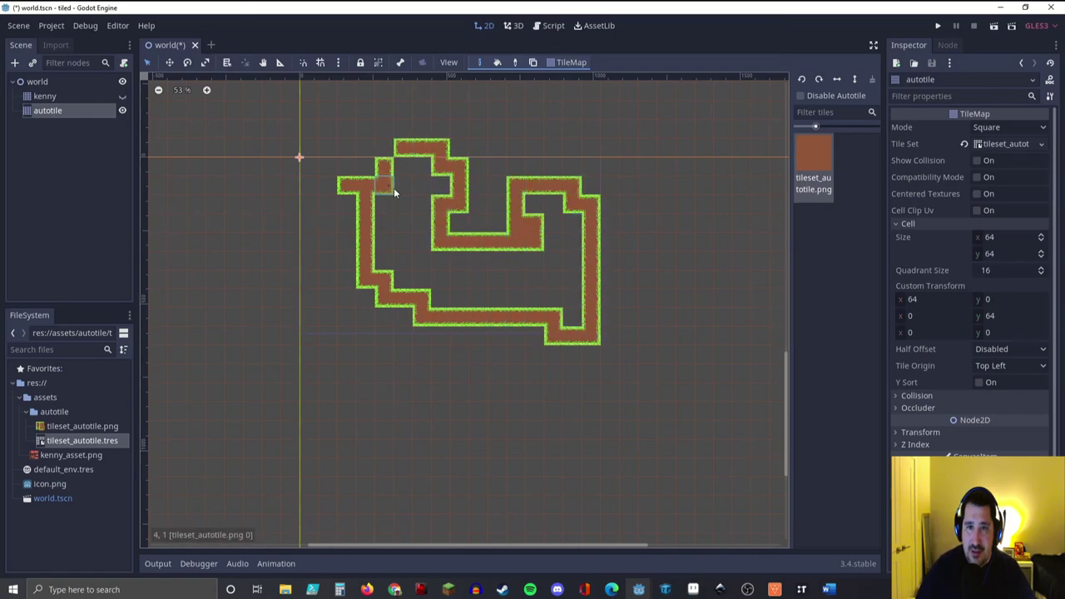
{"action": "mouse_move", "coordinate": [381, 226]}
{"action": "left_mouse_down"}
{"action": "mouse_move", "coordinate": [412, 176]}
{"action": "mouse_move", "coordinate": [407, 135]}
{"action": "mouse_move", "coordinate": [385, 150]}
{"action": "left_mouse_up"}
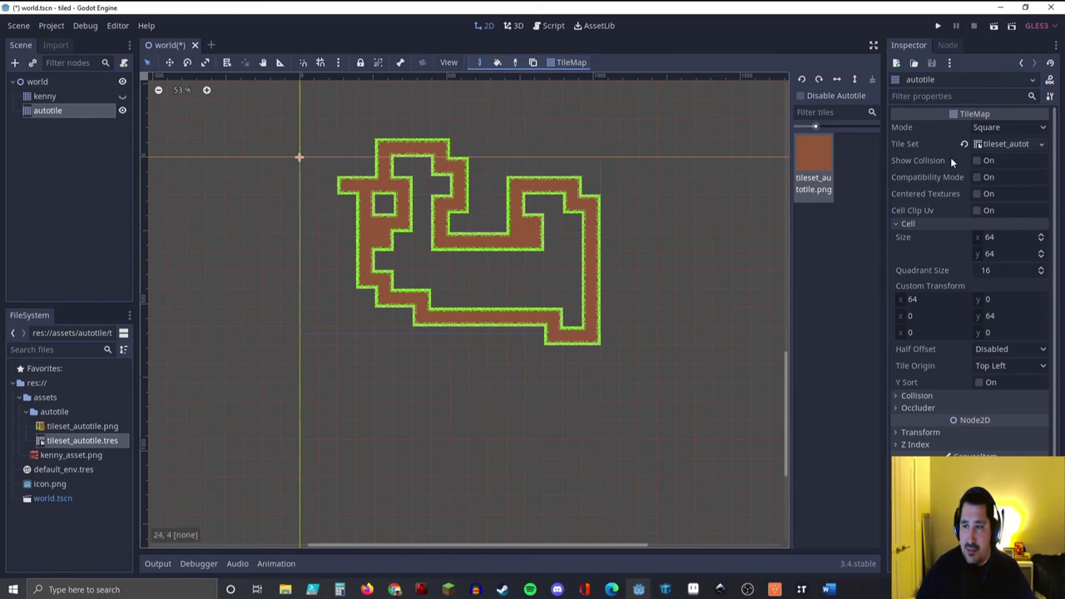
Step: Create a single tile in the tile set from the plain dirt cell in the second row and second column
{"action": "left_click", "coordinate": [999, 145]}
{"action": "left_click", "coordinate": [199, 374]}
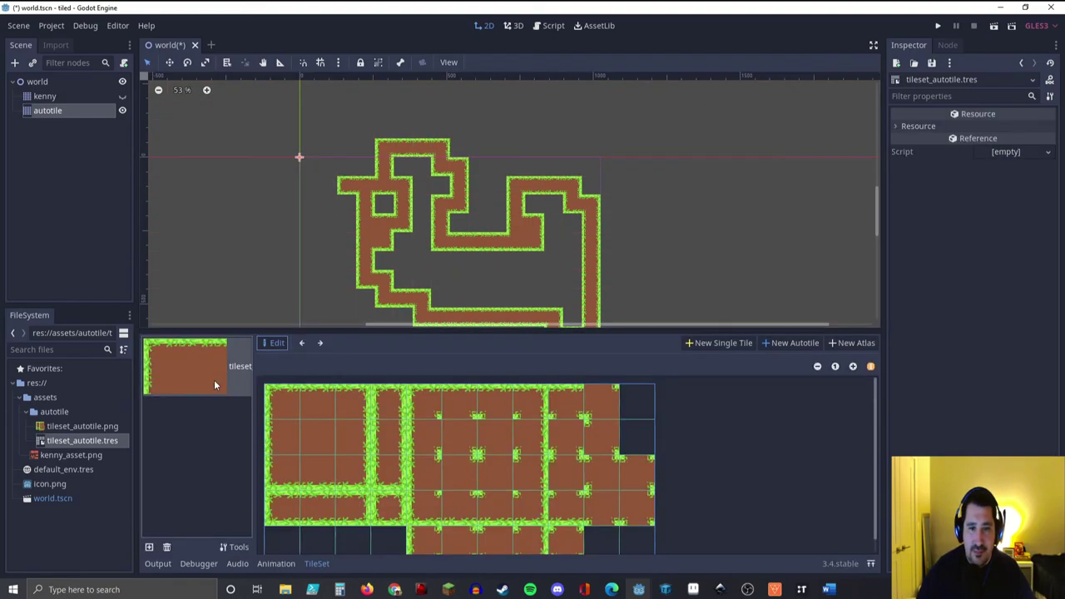
{"action": "left_click", "coordinate": [726, 344]}
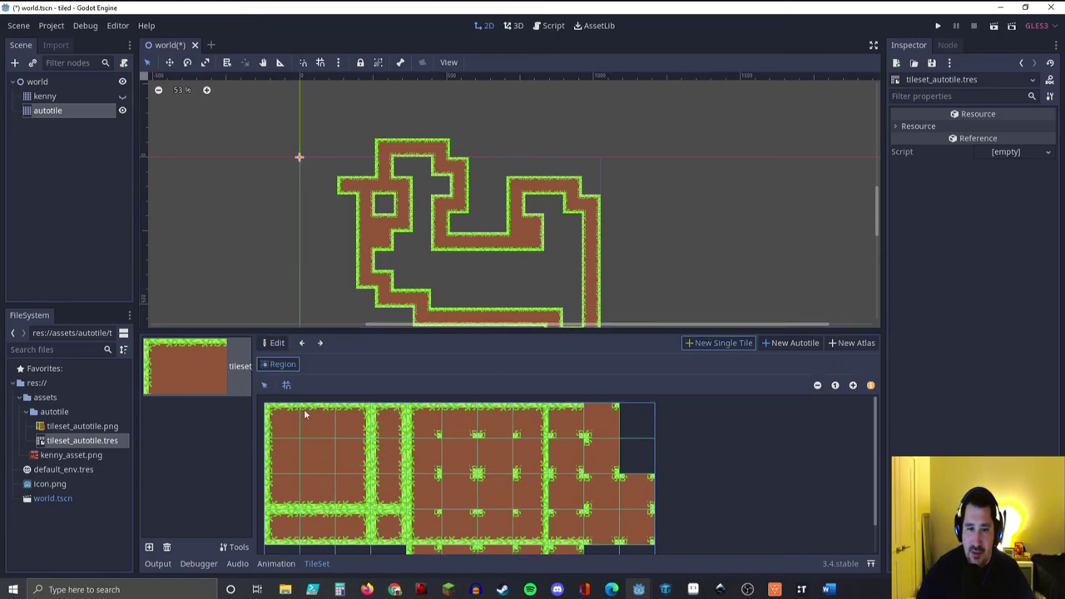
{"action": "left_click", "coordinate": [277, 570]}
{"action": "left_click", "coordinate": [315, 565]}
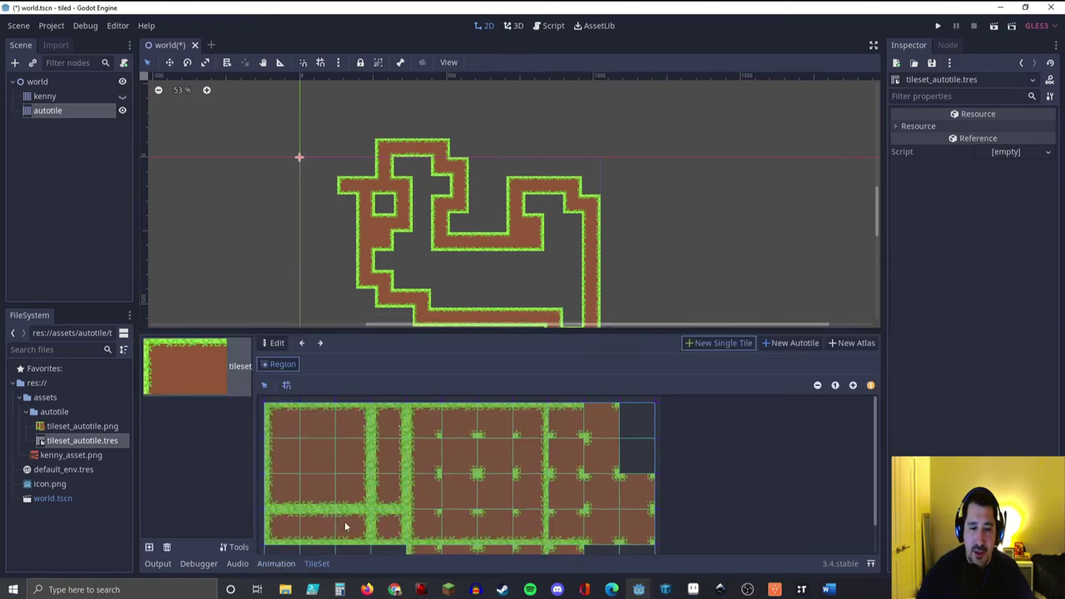
{"action": "left_click", "coordinate": [325, 471]}
{"action": "left_click", "coordinate": [321, 457]}
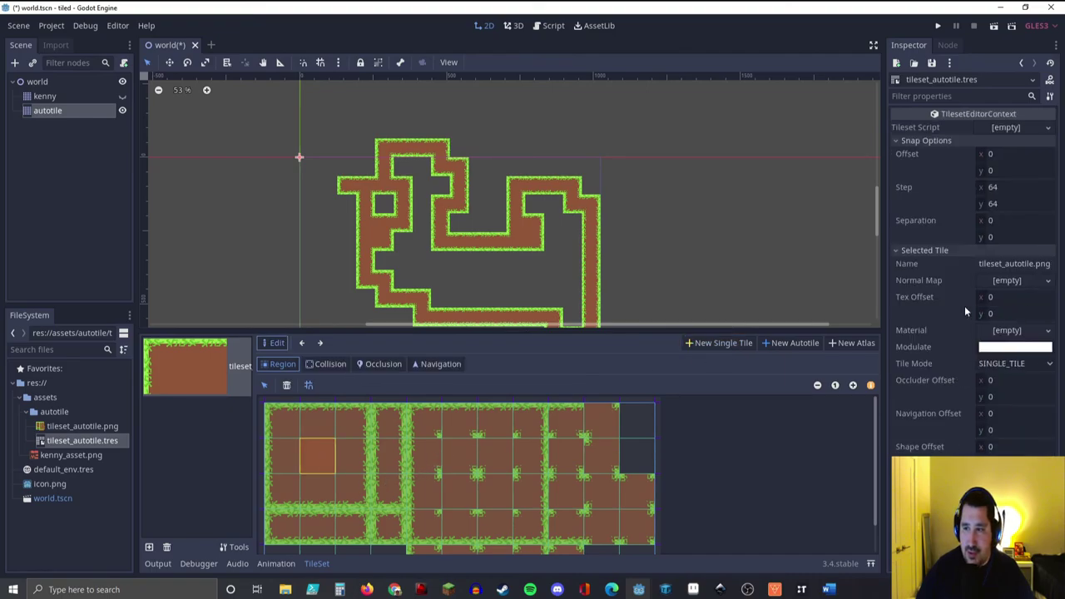
Step: Name the new single tile dirt
{"action": "triple_click", "coordinate": [1026, 264]}
{"action": "key", "text": "BackSpace"}
{"action": "type", "text": "dirt"}
{"action": "key", "text": "Return"}
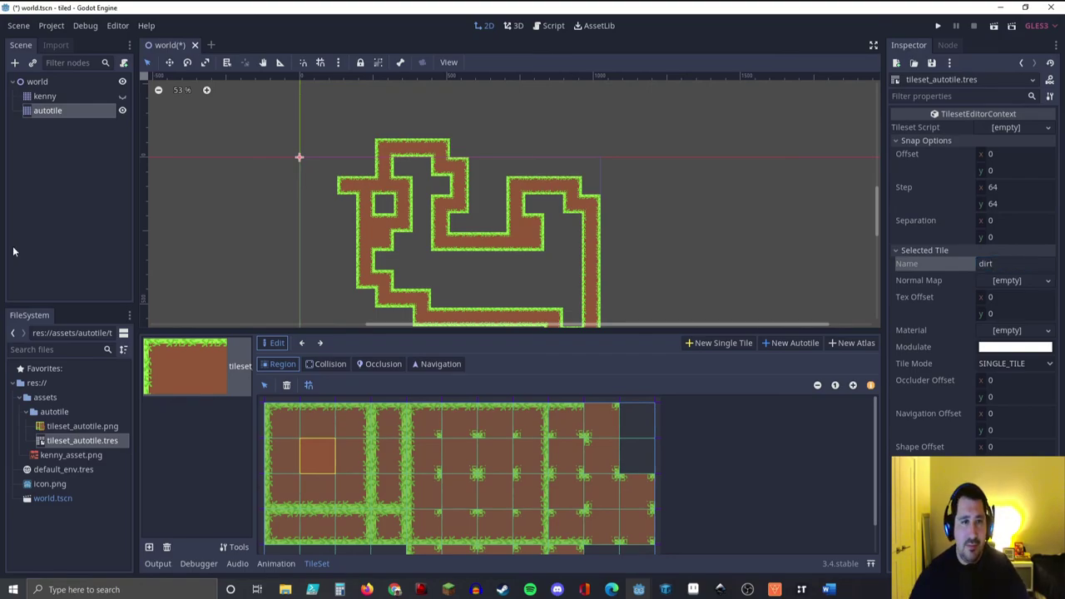
Step: Paint plain dirt tiles into the single-cell hole and the empty cells along the inner left part of the loop
{"action": "left_click", "coordinate": [70, 114]}
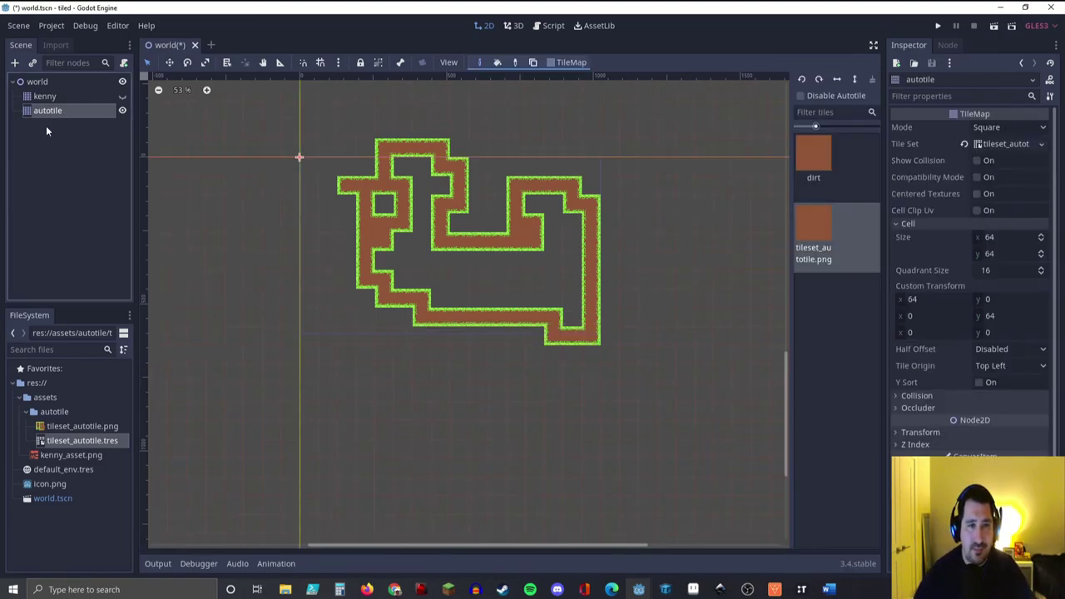
{"action": "left_click", "coordinate": [826, 175]}
{"action": "left_click", "coordinate": [406, 171]}
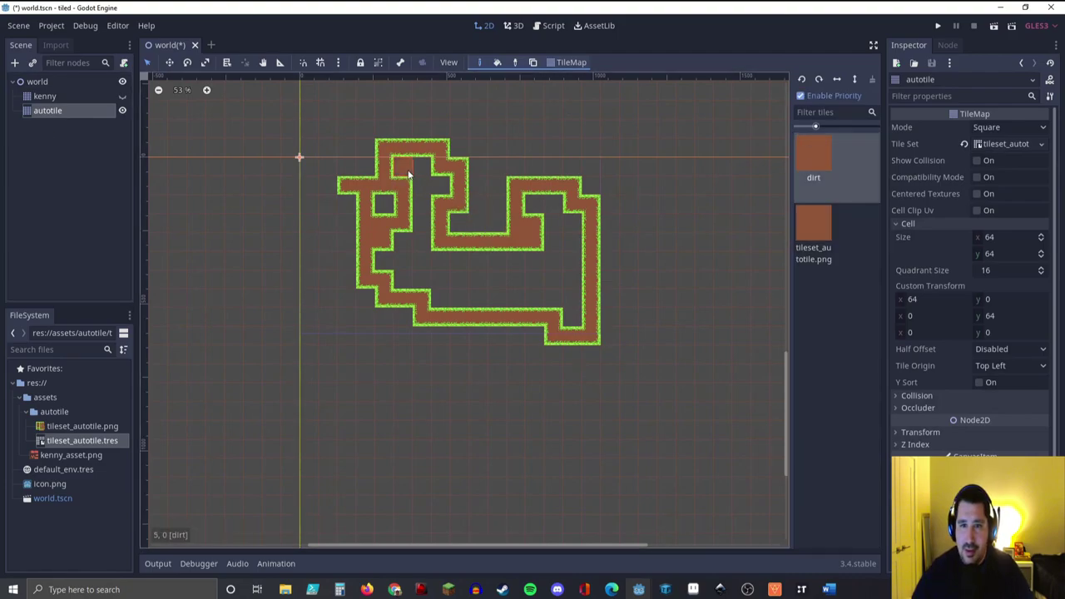
{"action": "mouse_move", "coordinate": [421, 170]}
{"action": "left_mouse_down"}
{"action": "mouse_move", "coordinate": [387, 203]}
{"action": "mouse_move", "coordinate": [427, 209]}
{"action": "mouse_move", "coordinate": [422, 244]}
{"action": "left_mouse_up"}
{"action": "left_click", "coordinate": [399, 260]}
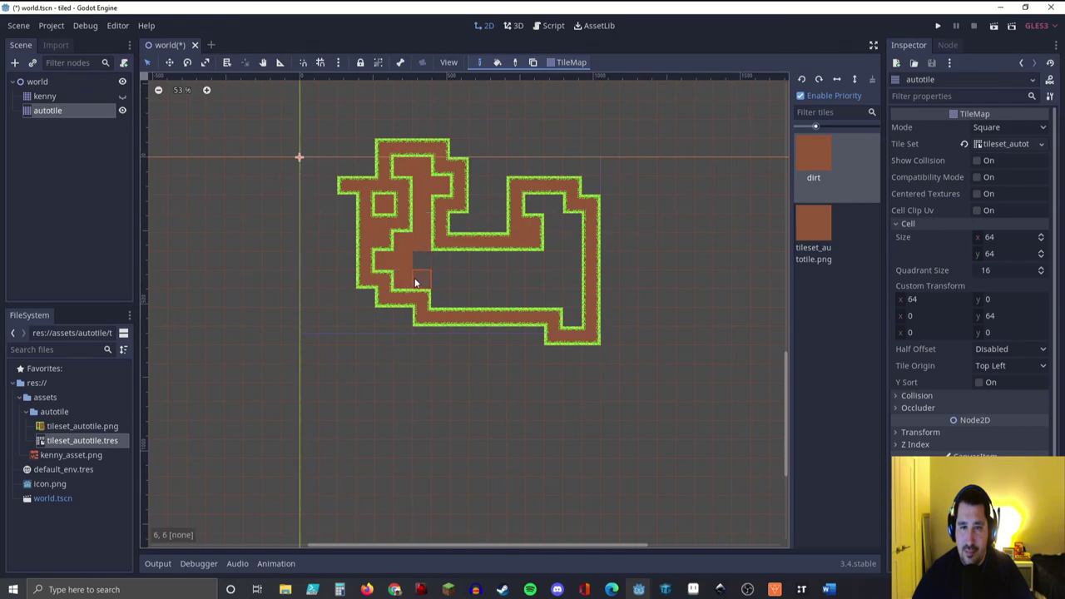
Step: Draw a large closed dirt outline around the grass-bordered loop and bucket-fill the areas outside and inside the loop with dirt
{"action": "mouse_move", "coordinate": [279, 116]}
{"action": "left_mouse_down"}
{"action": "mouse_move", "coordinate": [677, 152]}
{"action": "mouse_move", "coordinate": [689, 404]}
{"action": "mouse_move", "coordinate": [307, 393]}
{"action": "mouse_move", "coordinate": [252, 207]}
{"action": "mouse_move", "coordinate": [269, 123]}
{"action": "left_mouse_up"}
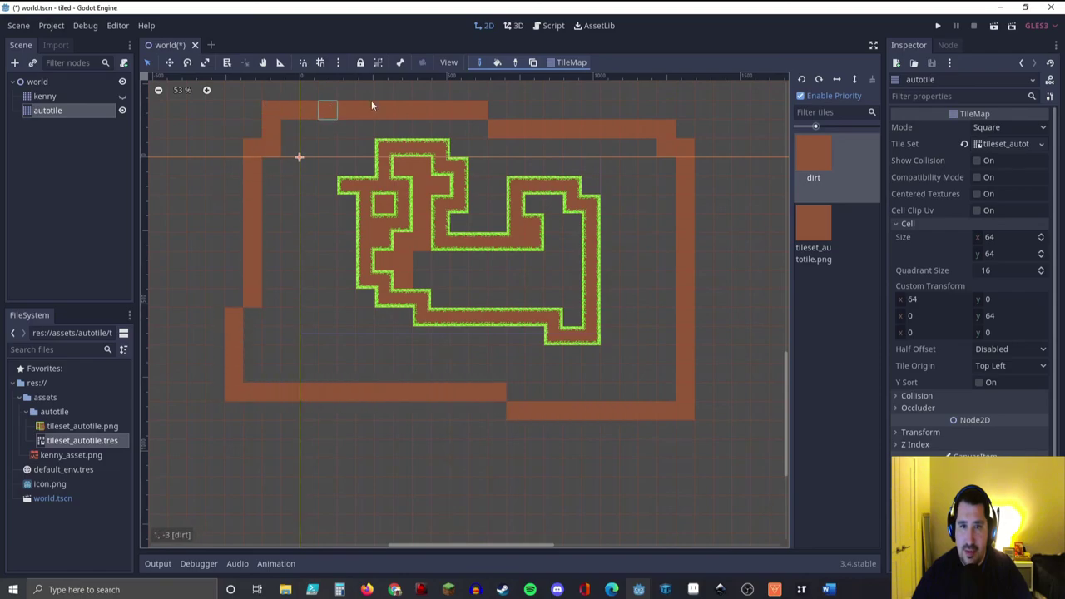
{"action": "left_click", "coordinate": [498, 62]}
{"action": "left_click", "coordinate": [291, 200]}
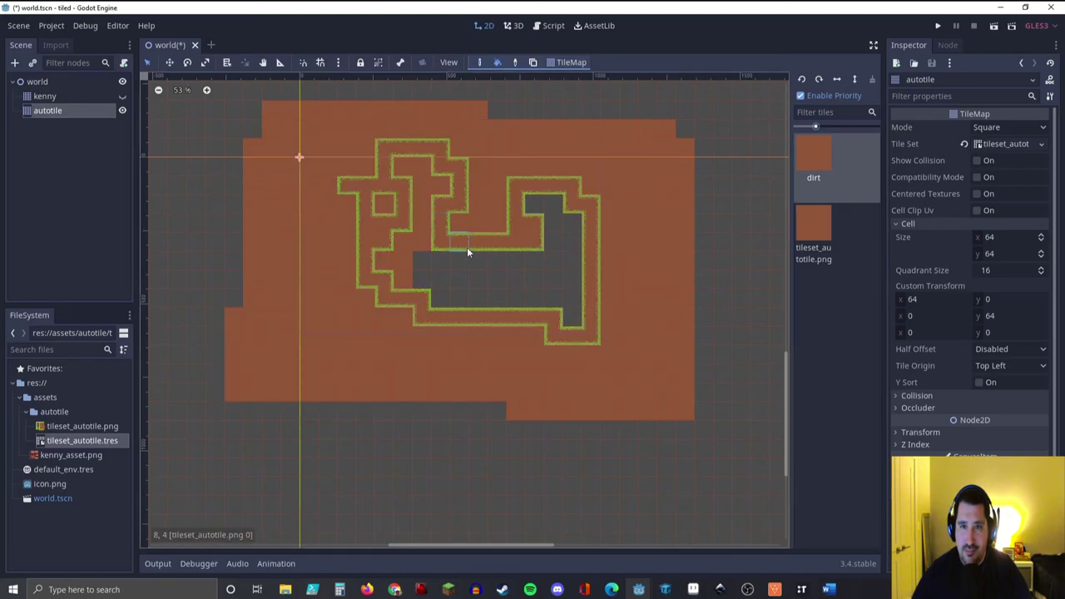
{"action": "left_click", "coordinate": [532, 279]}
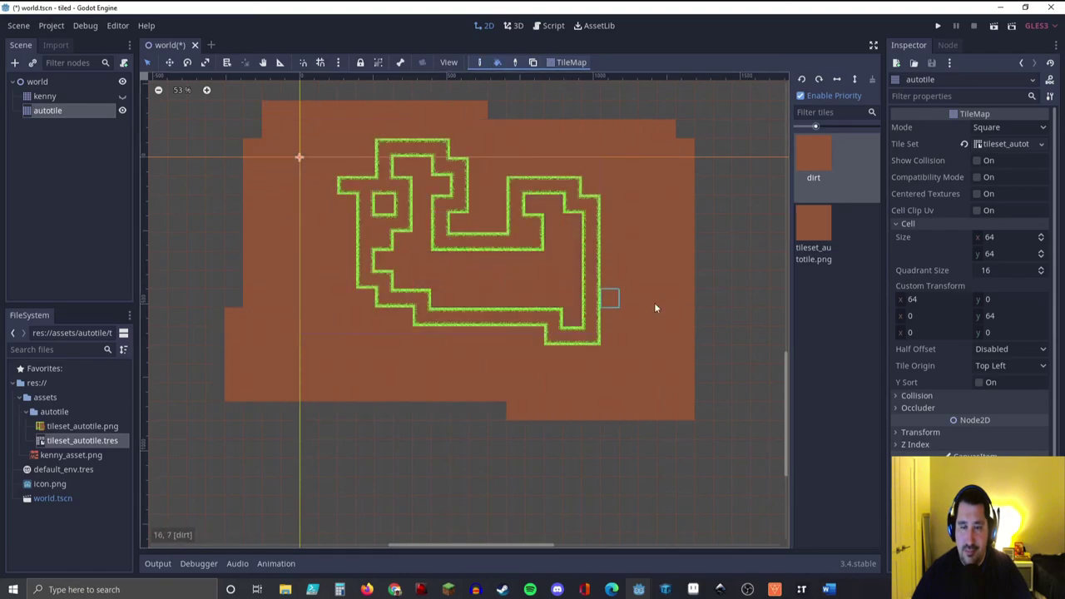
Step: Fill the notches along the outer edge with dirt so the surrounding area forms a full rectangle
{"action": "left_click", "coordinate": [237, 268]}
{"action": "left_click", "coordinate": [376, 408]}
{"action": "left_click", "coordinate": [510, 108]}
{"action": "middle_click_drag", "start_coordinate": [550, 228], "coordinate": [424, 268]}
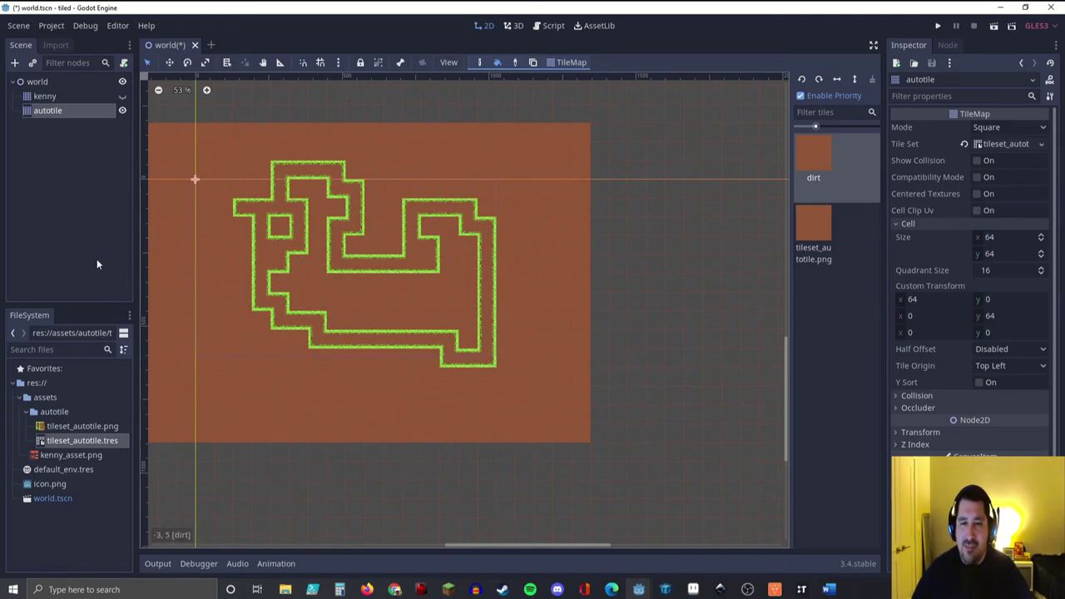
Step: Run the project to check the painted tile map in the game window, and close the game
{"action": "left_click", "coordinate": [938, 25]}
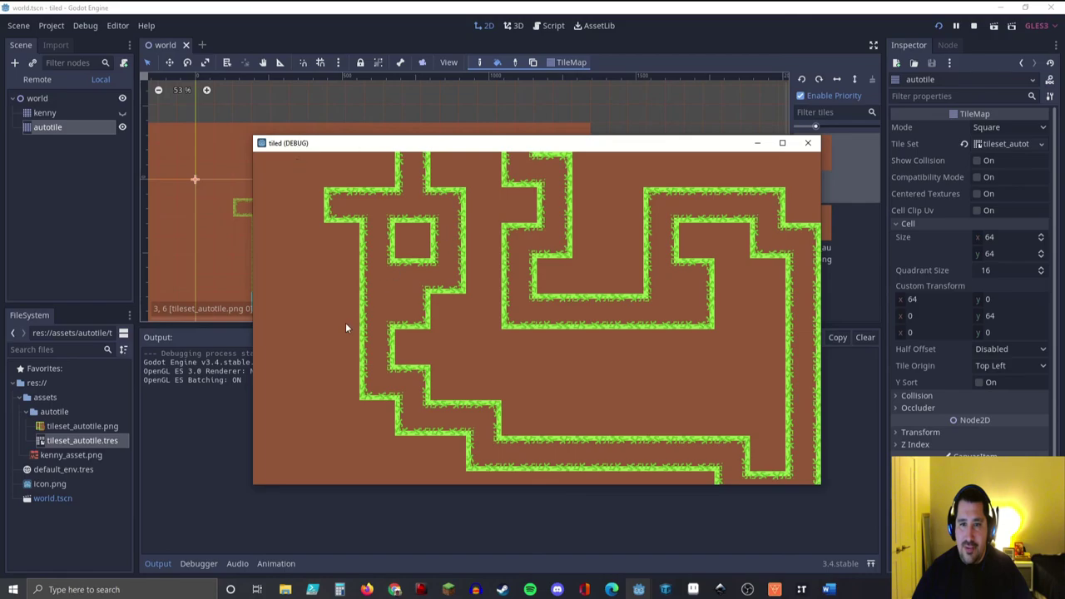
{"action": "left_click", "coordinate": [806, 146]}
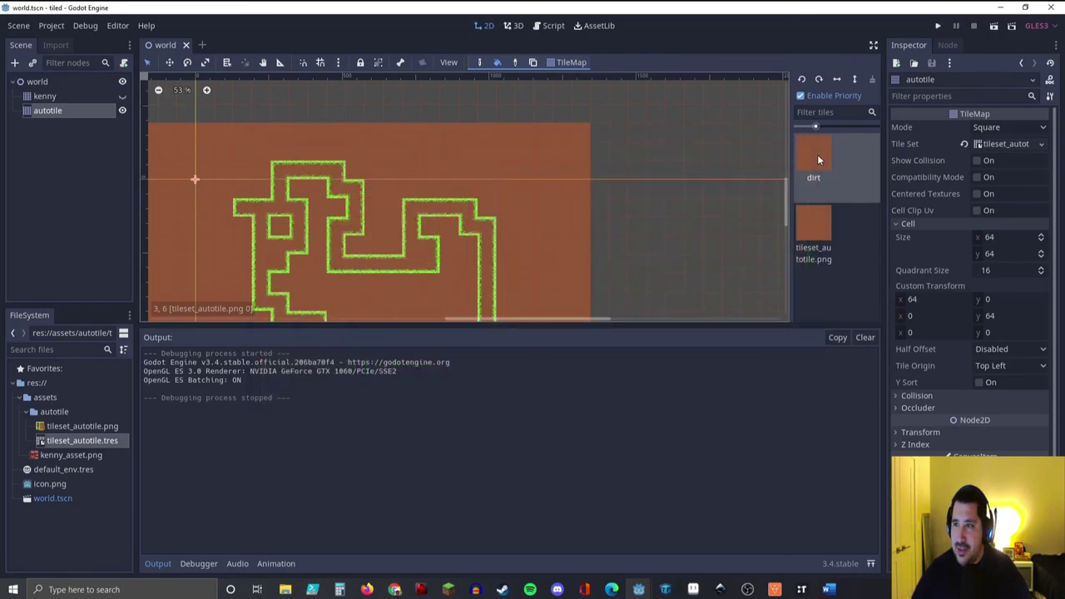
{"action": "left_click", "coordinate": [342, 196]}
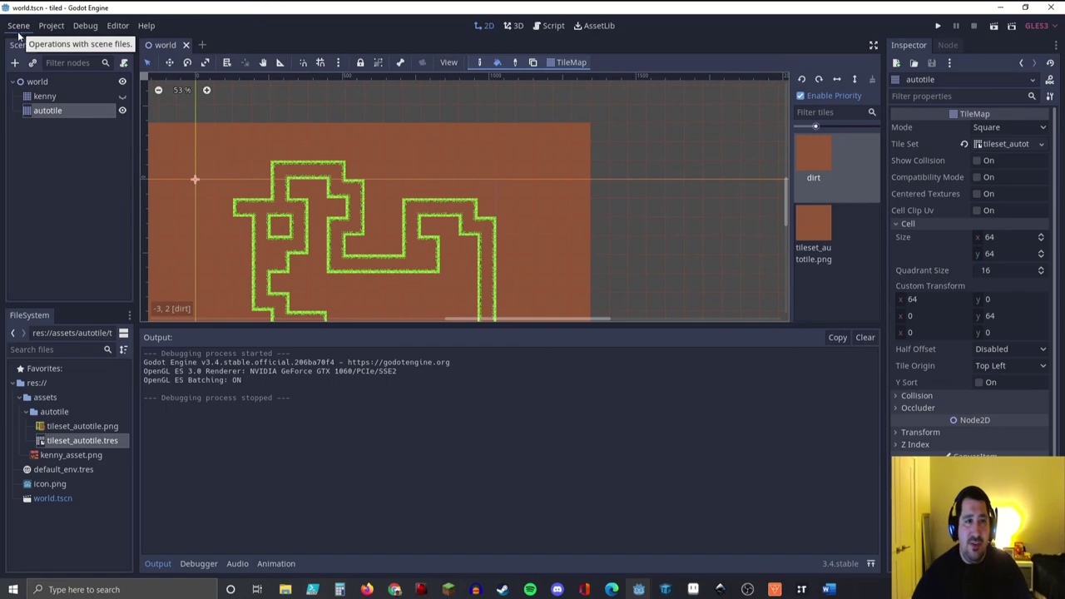
Step: Enable Use Nvidia Rect Flicker Workaround and Use Gpu Pixel Snap in the project's 2D rendering settings
{"action": "left_click", "coordinate": [43, 26]}
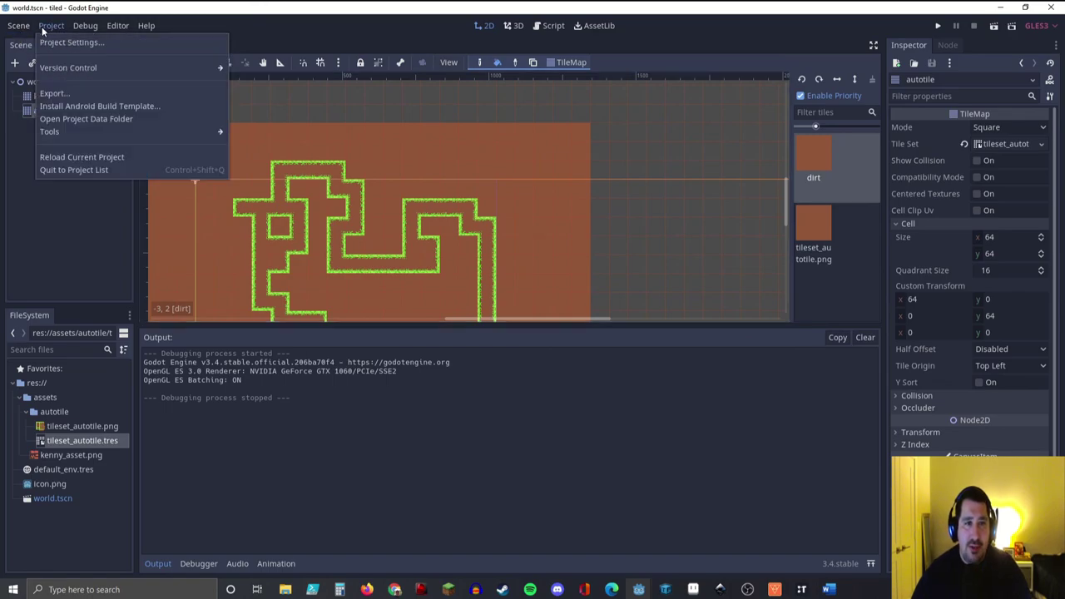
{"action": "left_click", "coordinate": [52, 41]}
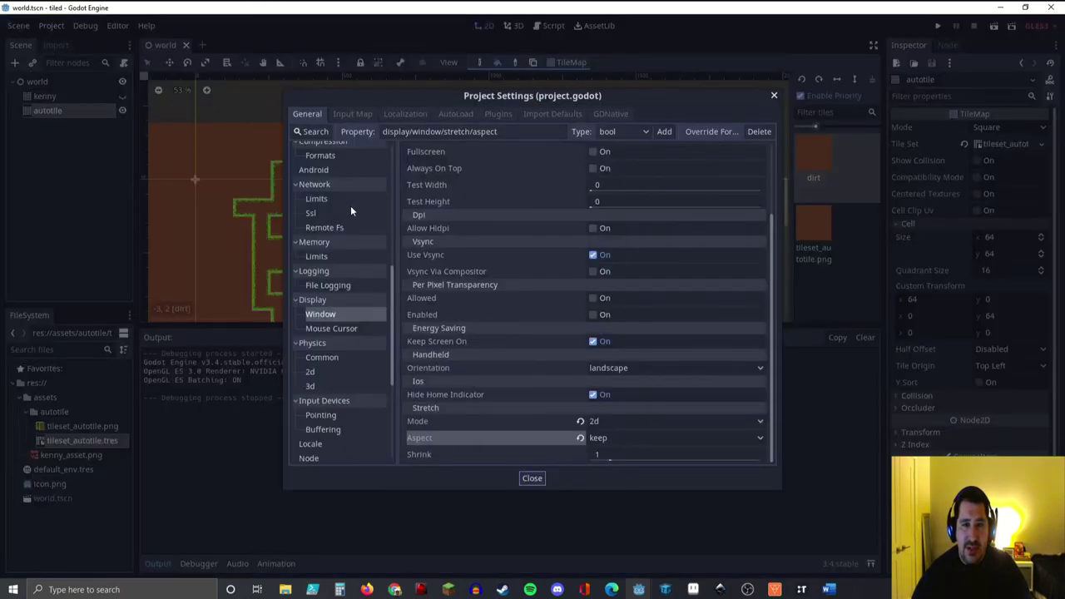
{"action": "scroll", "coordinate": [351, 380], "scroll_direction": "up", "scroll_amount": 4}
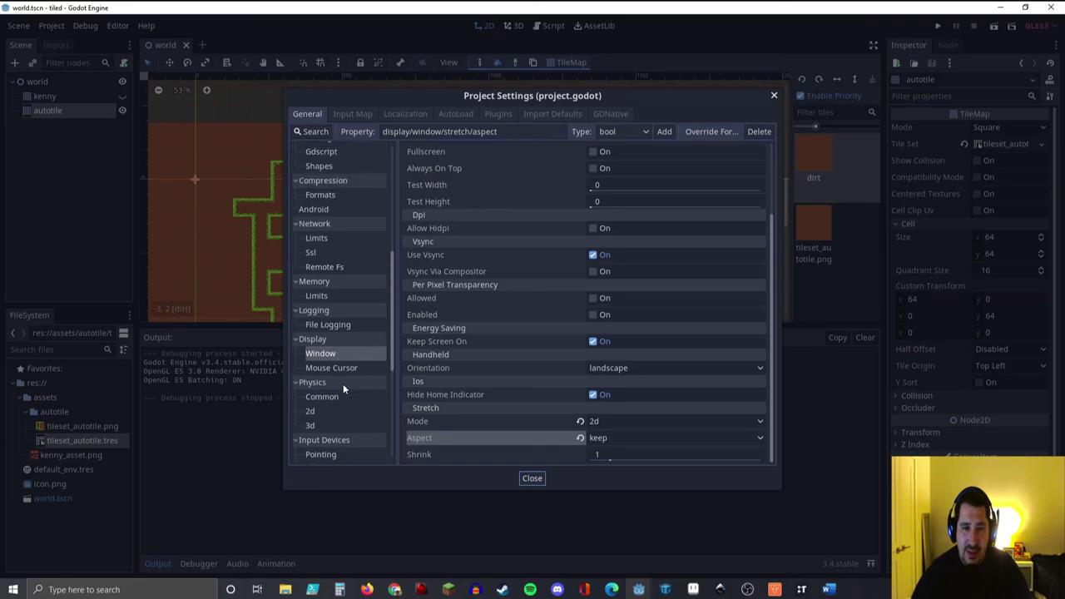
{"action": "scroll", "coordinate": [338, 364], "scroll_direction": "up", "scroll_amount": 3}
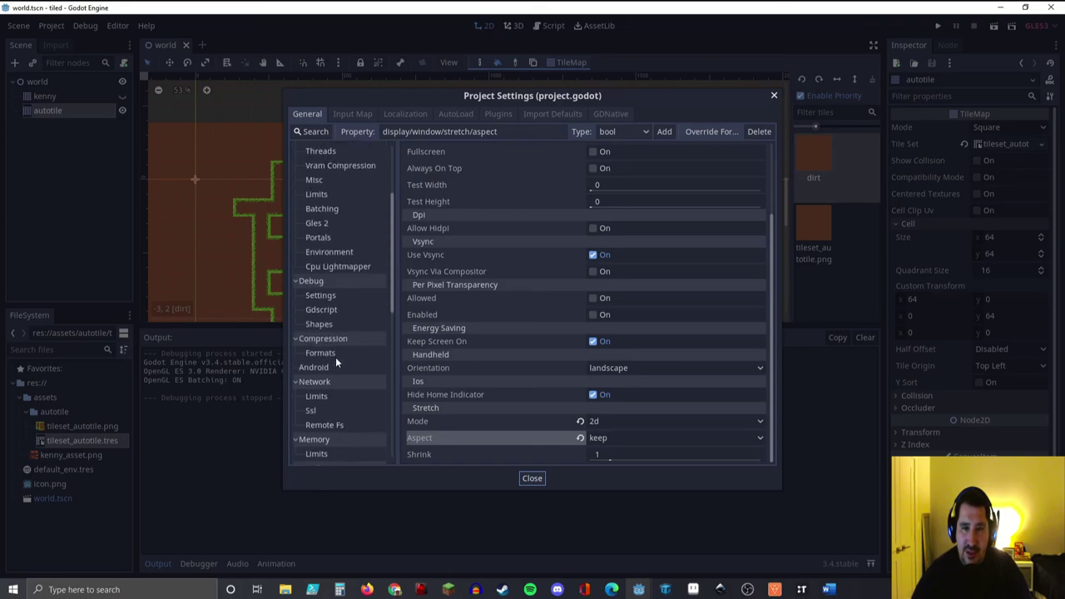
{"action": "scroll", "coordinate": [335, 367], "scroll_direction": "up", "scroll_amount": 3}
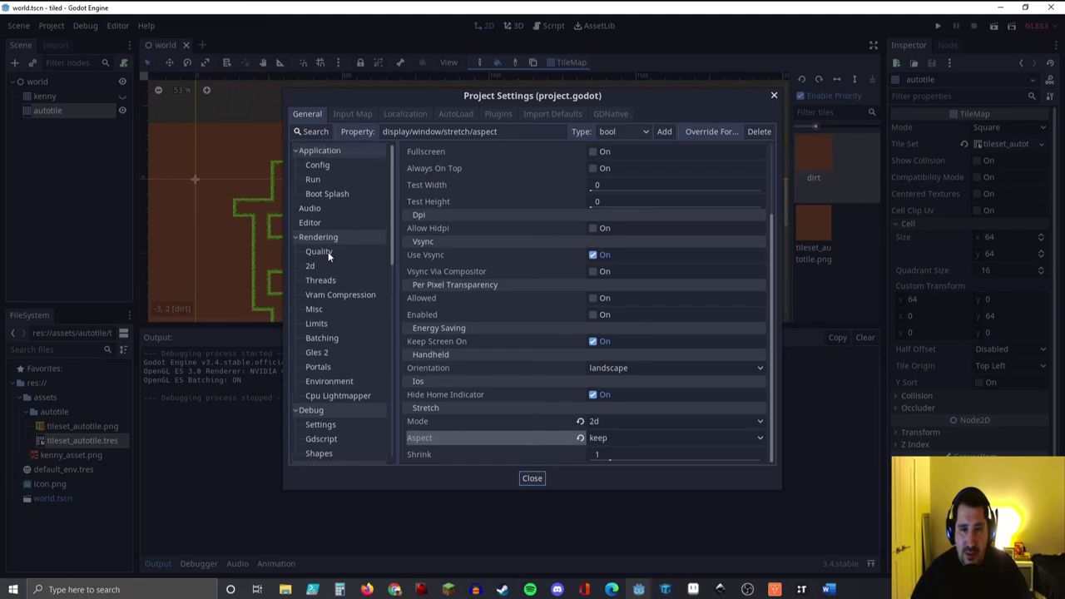
{"action": "left_click", "coordinate": [314, 265]}
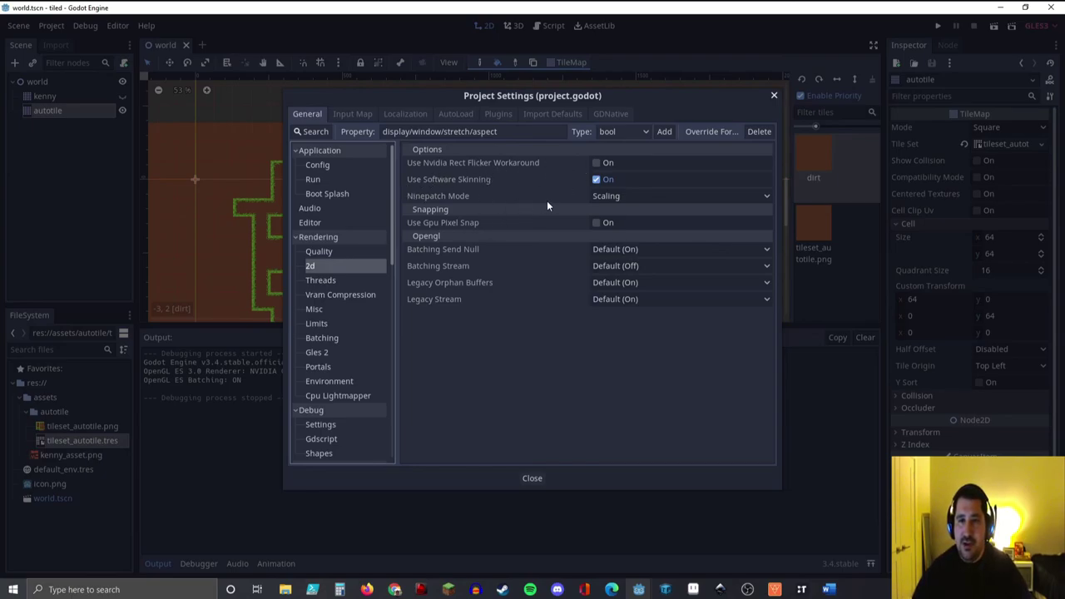
{"action": "left_click", "coordinate": [598, 163]}
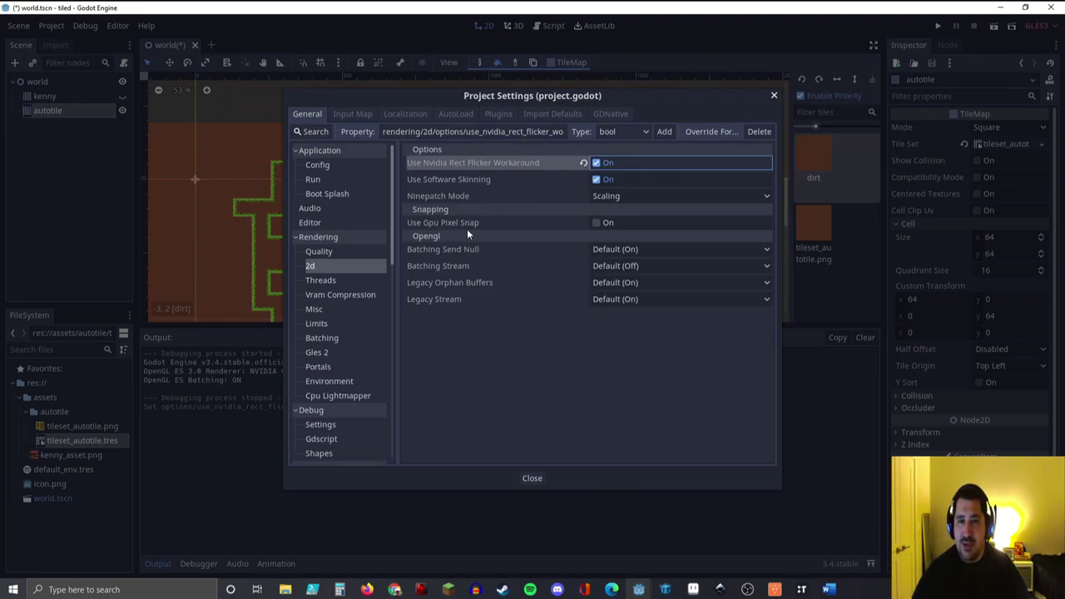
{"action": "left_click", "coordinate": [596, 223]}
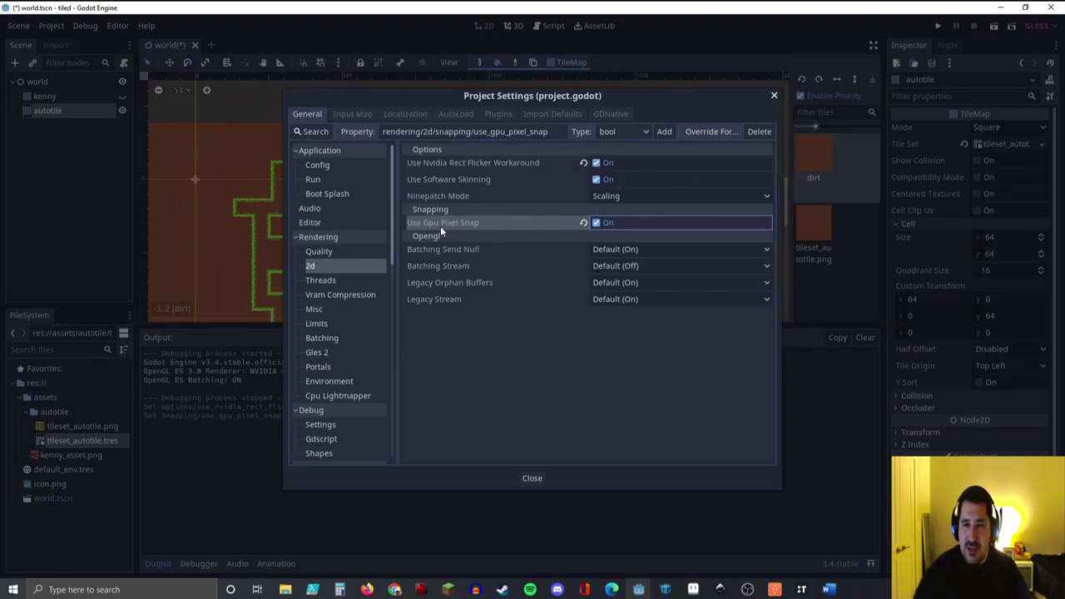
{"action": "mouse_move", "coordinate": [407, 225]}
{"action": "left_click", "coordinate": [774, 97]}
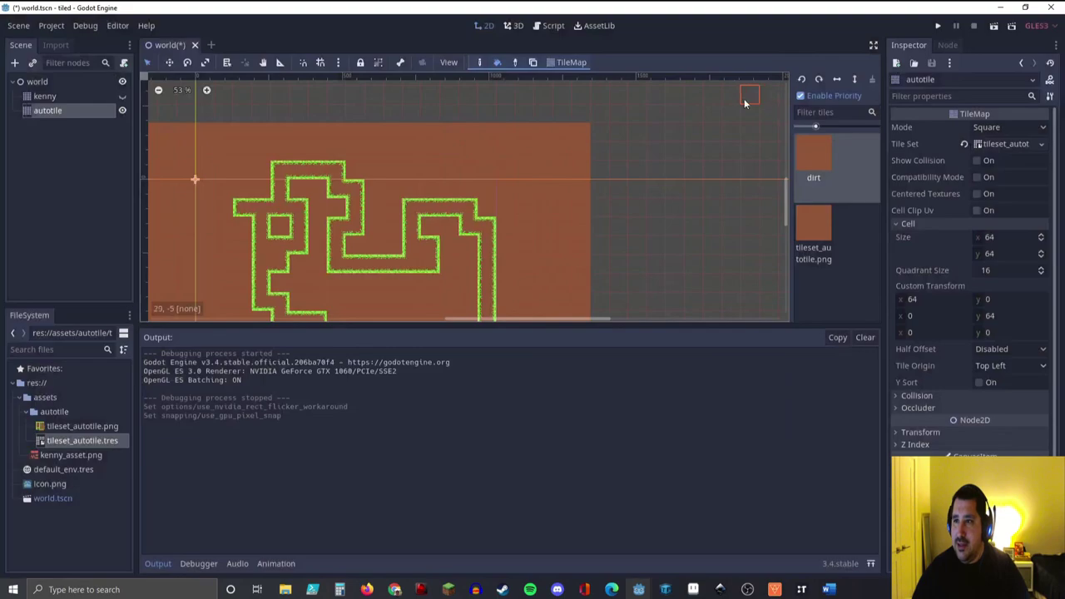
{"action": "scroll", "coordinate": [379, 196], "scroll_direction": "down", "scroll_amount": 2}
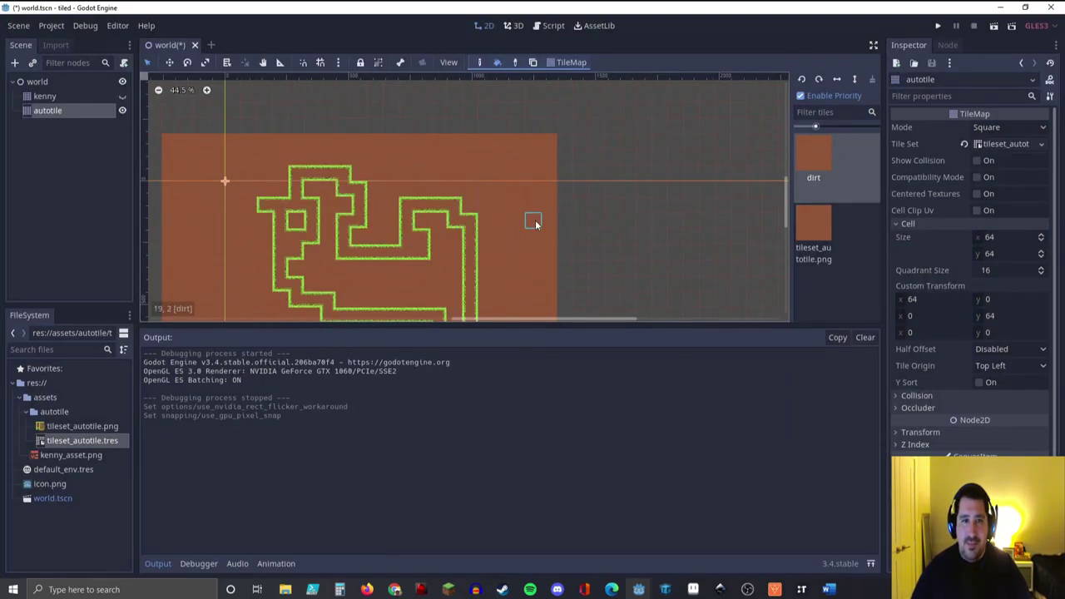
{"action": "scroll", "coordinate": [503, 247], "scroll_direction": "up", "scroll_amount": 1}
{"action": "middle_click_drag", "start_coordinate": [334, 233], "coordinate": [411, 200]}
{"action": "left_click", "coordinate": [423, 183]}
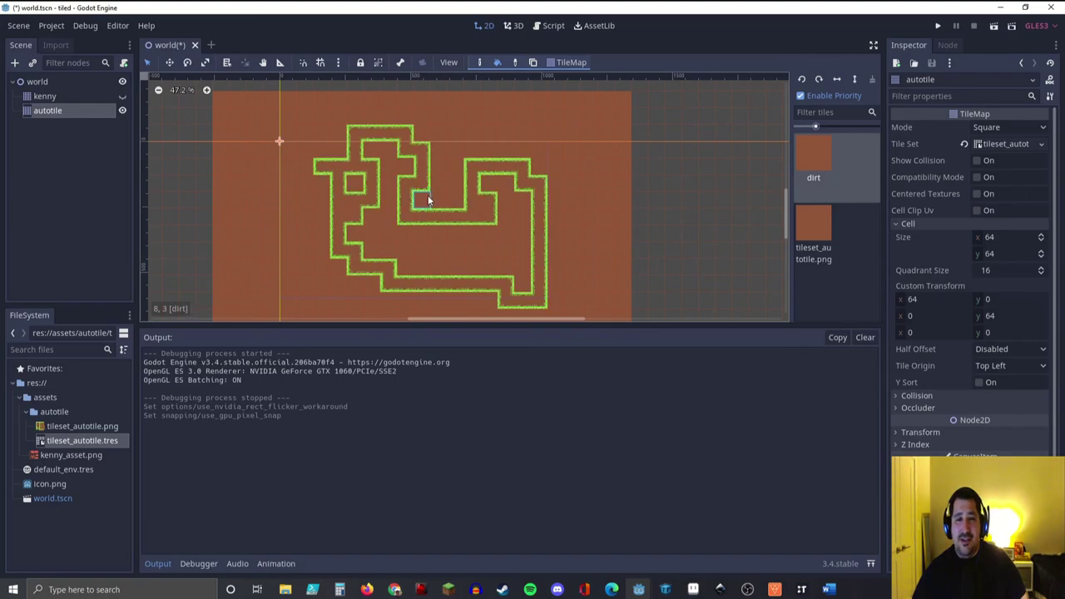